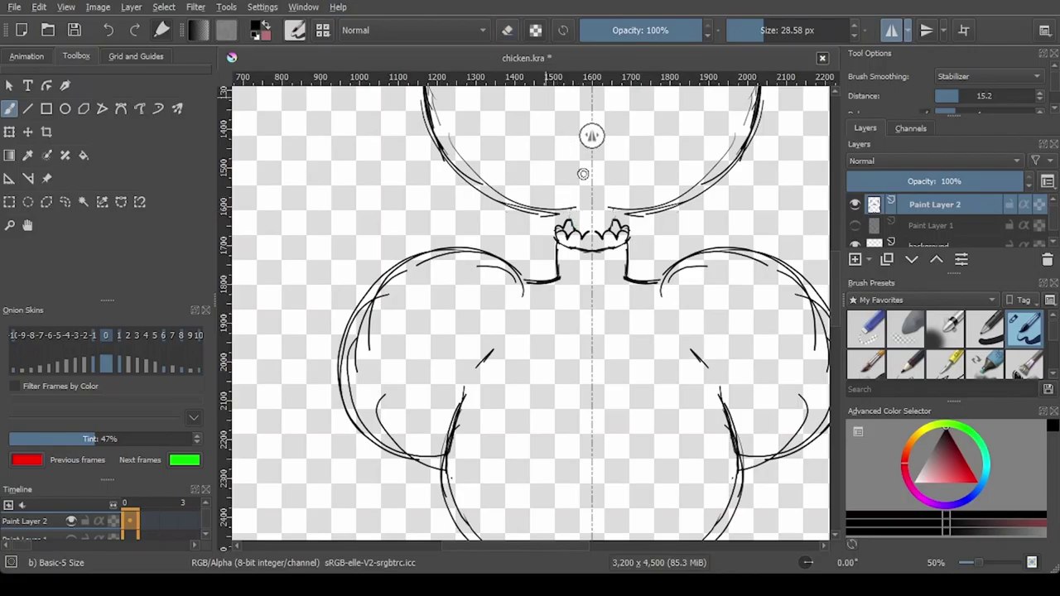
# Step: Draw the short neck lines joining the head to the frilled collar, and erase the stray strokes on the puffed sleeves
pyautogui.moveTo(656, 210); pyautogui.dragTo(612, 207)
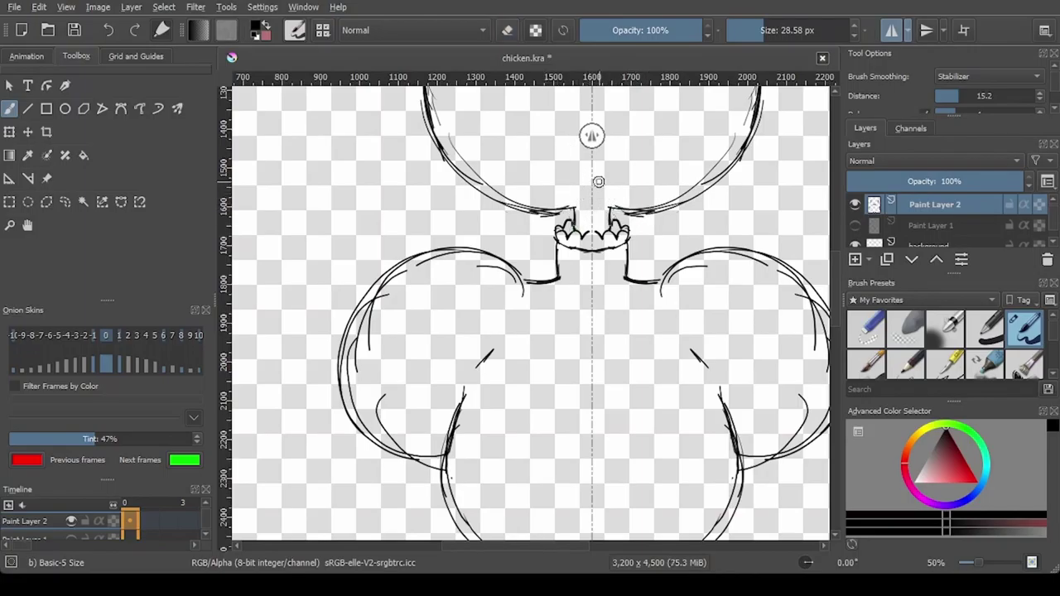
pyautogui.press('e')
pyautogui.moveTo(513, 280); pyautogui.dragTo(472, 265)
pyautogui.moveTo(402, 275); pyautogui.dragTo(364, 340)
pyautogui.moveTo(391, 278)
pyautogui.mouseDown()
pyautogui.moveTo(379, 405)
pyautogui.moveTo(406, 452)
pyautogui.mouseUp()
pyautogui.moveTo(355, 314)
pyautogui.mouseDown()
pyautogui.moveTo(454, 255)
pyautogui.moveTo(406, 258)
pyautogui.mouseUp()
pyautogui.moveTo(343, 362); pyautogui.dragTo(342, 381)
# Step: Refine the puffed sleeve outlines by redrawing the curves down to the bodice and erasing overlapping strokes along the outer edge
pyautogui.press('e')
pyautogui.moveTo(510, 288)
pyautogui.mouseDown()
pyautogui.moveTo(339, 282)
pyautogui.moveTo(327, 385)
pyautogui.moveTo(398, 464)
pyautogui.moveTo(439, 468)
pyautogui.mouseUp()
pyautogui.press('e')
pyautogui.moveTo(356, 427); pyautogui.dragTo(339, 374)
pyautogui.moveTo(338, 375)
pyautogui.mouseDown()
pyautogui.moveTo(355, 422)
pyautogui.moveTo(433, 460)
pyautogui.mouseUp()
pyautogui.moveTo(432, 461)
pyautogui.mouseDown()
pyautogui.moveTo(388, 448)
pyautogui.moveTo(332, 390)
pyautogui.mouseUp()
pyautogui.press('e')
pyautogui.moveTo(385, 246)
pyautogui.mouseDown()
pyautogui.moveTo(315, 411)
pyautogui.moveTo(436, 472)
pyautogui.mouseUp()
# Step: Draw a scalloped frill along the lower edge of each puffed sleeve, erasing and redrawing rough parts
pyautogui.scroll(-4, 462, 430)
pyautogui.scroll(2, 450, 319)
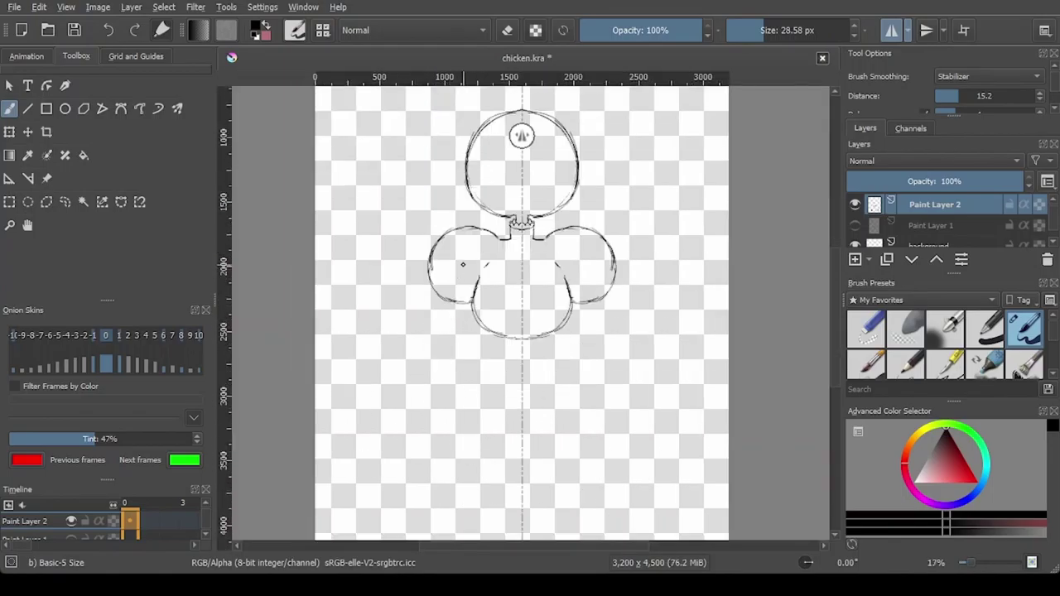
pyautogui.scroll(2, 443, 295)
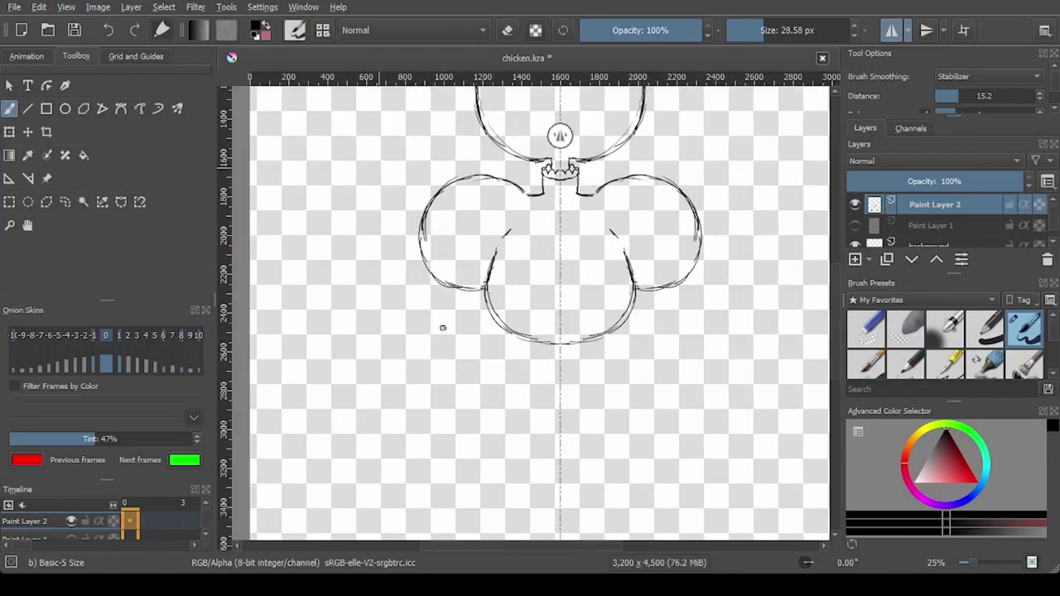
pyautogui.scroll(3, 408, 321)
pyautogui.moveTo(476, 212)
pyautogui.mouseDown()
pyautogui.moveTo(514, 271)
pyautogui.moveTo(568, 270)
pyautogui.moveTo(600, 247)
pyautogui.mouseUp()
pyautogui.press('e')
pyautogui.moveTo(501, 216); pyautogui.dragTo(567, 238)
pyautogui.press('e')
pyautogui.moveTo(496, 225); pyautogui.dragTo(549, 249)
pyautogui.moveTo(521, 237); pyautogui.dragTo(566, 246)
# Step: Draw a narrow waistband under the bodice and a wide bell-shaped skirt outline with a curved hem below it
pyautogui.scroll(-5, 511, 222)
pyautogui.scroll(3, 547, 364)
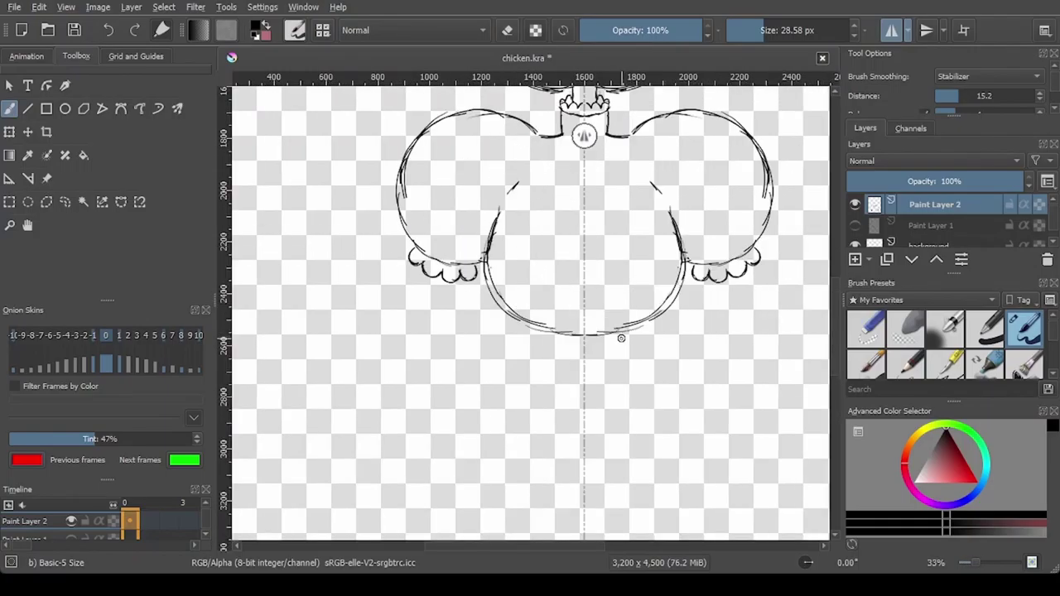
pyautogui.moveTo(628, 333)
pyautogui.mouseDown()
pyautogui.moveTo(631, 368)
pyautogui.moveTo(619, 384)
pyautogui.moveTo(593, 389)
pyautogui.moveTo(627, 369)
pyautogui.mouseUp()
pyautogui.scroll(-3, 584, 358)
pyautogui.scroll(1, 521, 255)
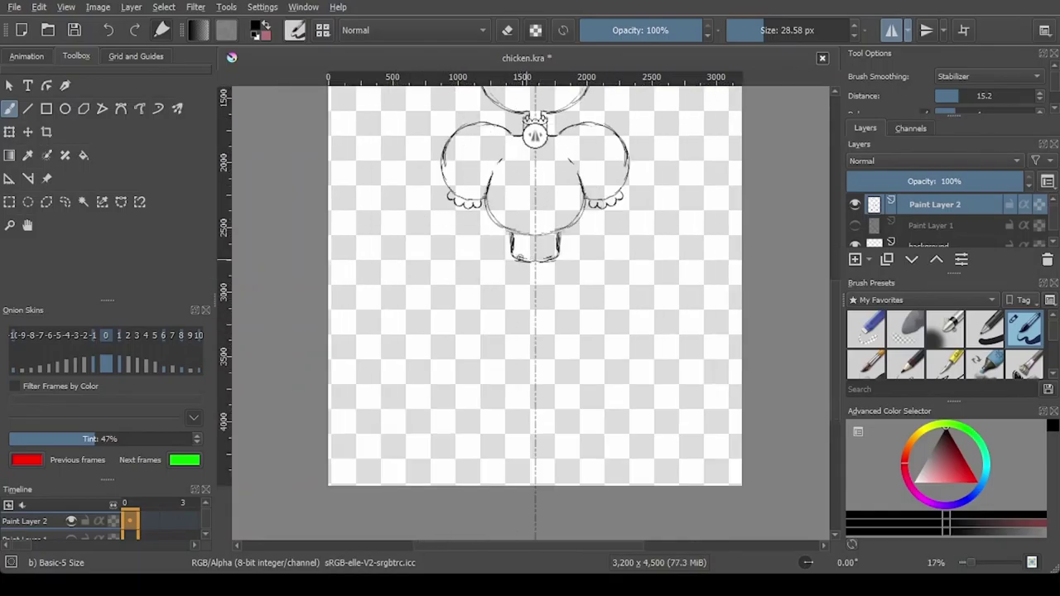
pyautogui.moveTo(508, 255)
pyautogui.mouseDown()
pyautogui.moveTo(444, 295)
pyautogui.moveTo(407, 386)
pyautogui.moveTo(437, 440)
pyautogui.moveTo(467, 442)
pyautogui.mouseUp()
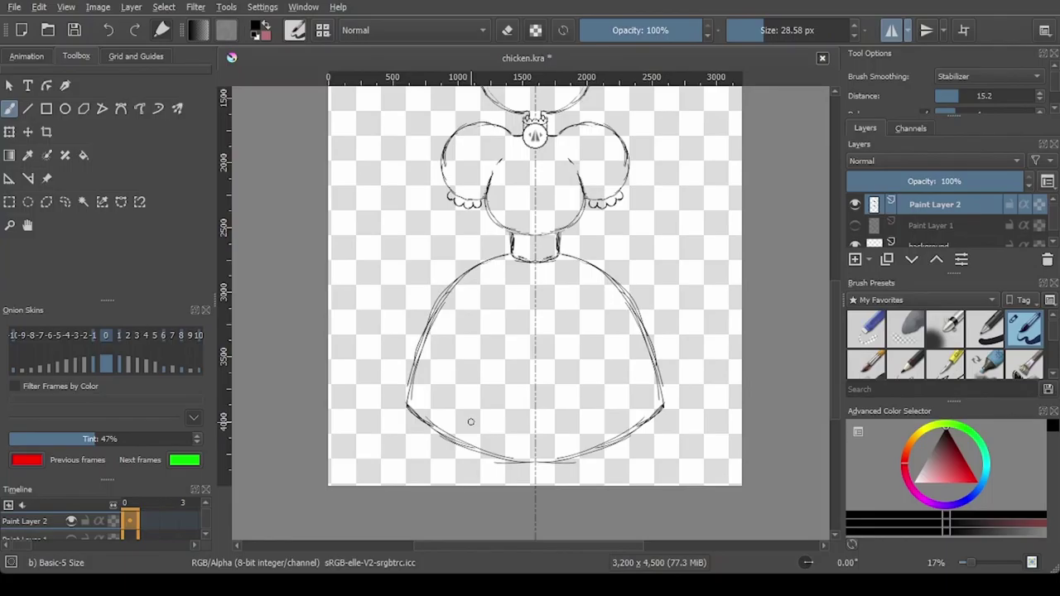
# Step: Join the skirt's hem line at the centre and draw two small banded feet beneath the hem
pyautogui.scroll(-3, 469, 421)
pyautogui.scroll(5, 478, 389)
pyautogui.moveTo(574, 374)
pyautogui.mouseDown()
pyautogui.moveTo(662, 358)
pyautogui.moveTo(610, 372)
pyautogui.mouseUp()
pyautogui.press('e')
pyautogui.press('e')
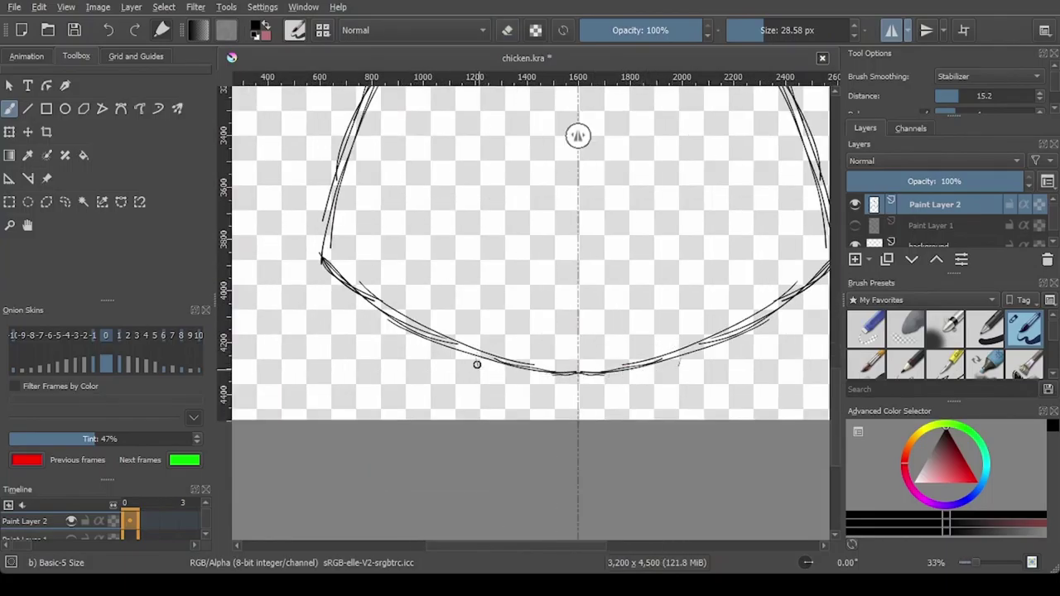
pyautogui.moveTo(477, 364)
pyautogui.mouseDown()
pyautogui.moveTo(474, 352)
pyautogui.moveTo(473, 393)
pyautogui.moveTo(534, 391)
pyautogui.moveTo(534, 371)
pyautogui.mouseUp()
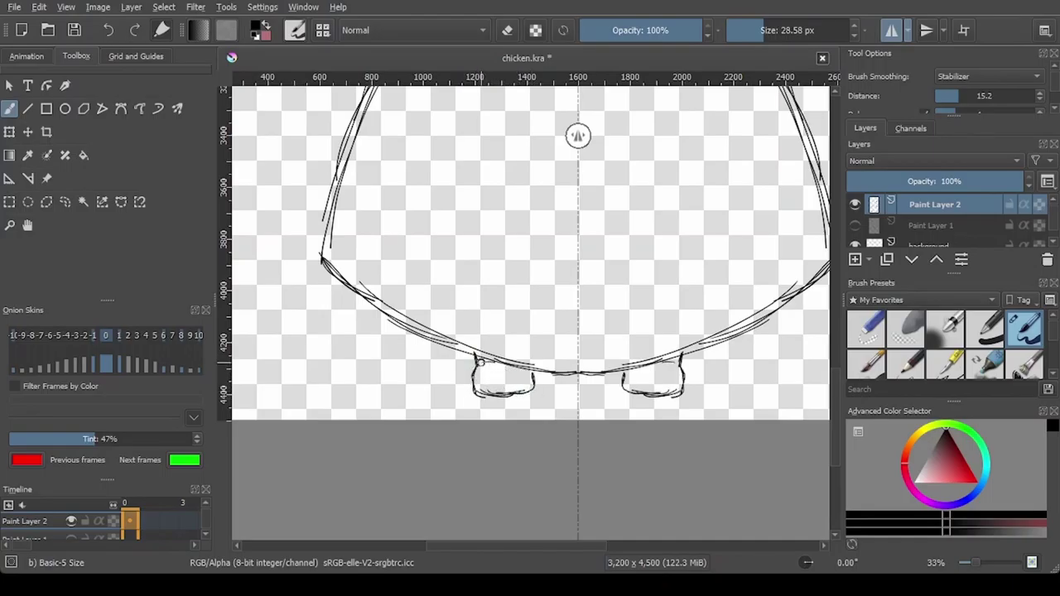
pyautogui.moveTo(474, 388)
pyautogui.mouseDown()
pyautogui.moveTo(476, 411)
pyautogui.moveTo(522, 414)
pyautogui.moveTo(531, 380)
pyautogui.mouseUp()
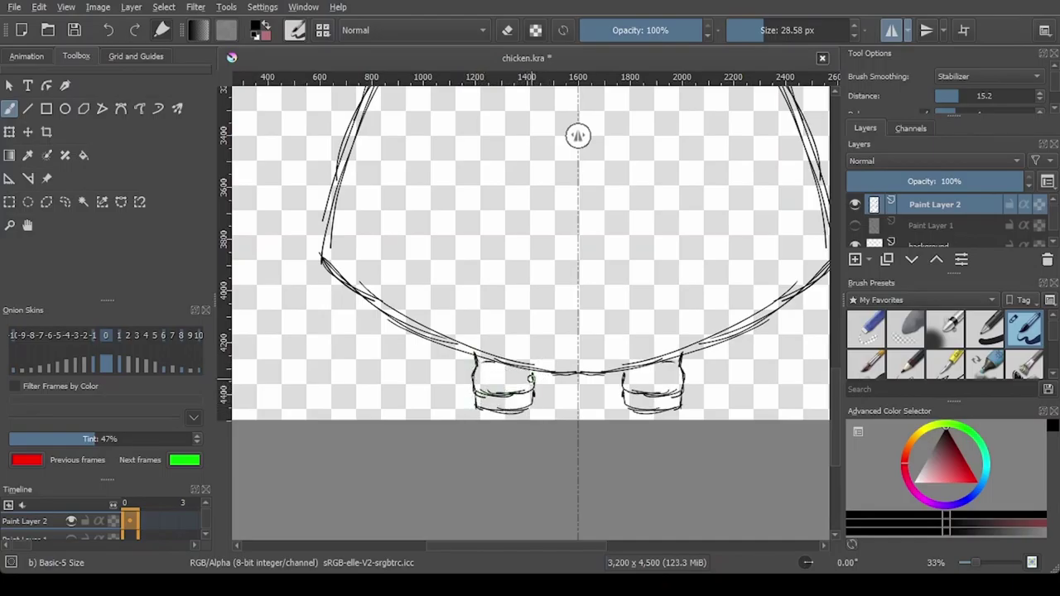
# Step: Draw a scalloped frill along the skirt's hem from its outer corner to the centre line
pyautogui.scroll(-5, 545, 351)
pyautogui.scroll(2, 575, 267)
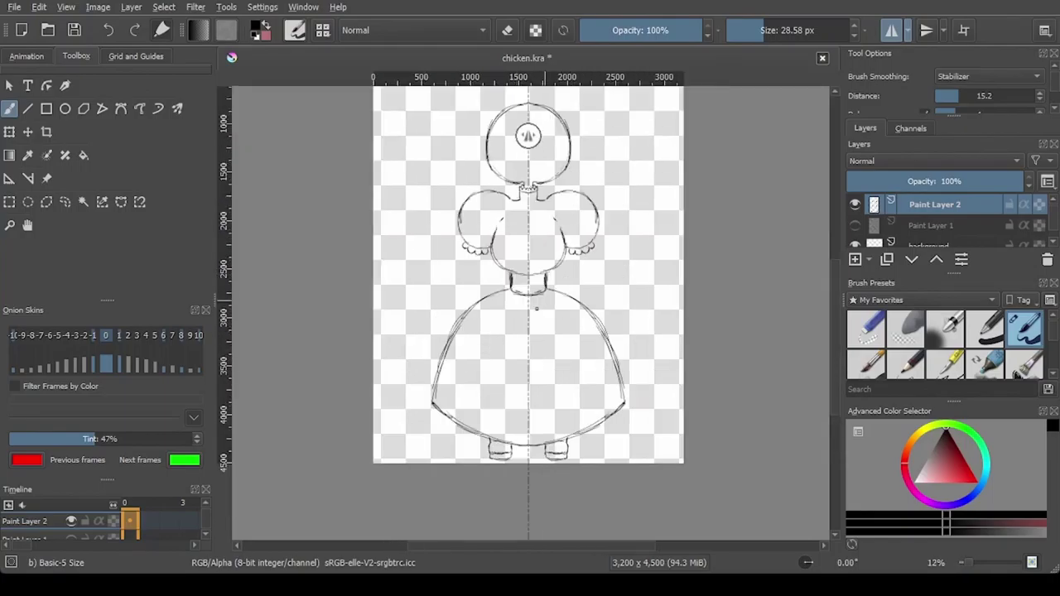
pyautogui.scroll(1, 533, 365)
pyautogui.scroll(-1, 531, 321)
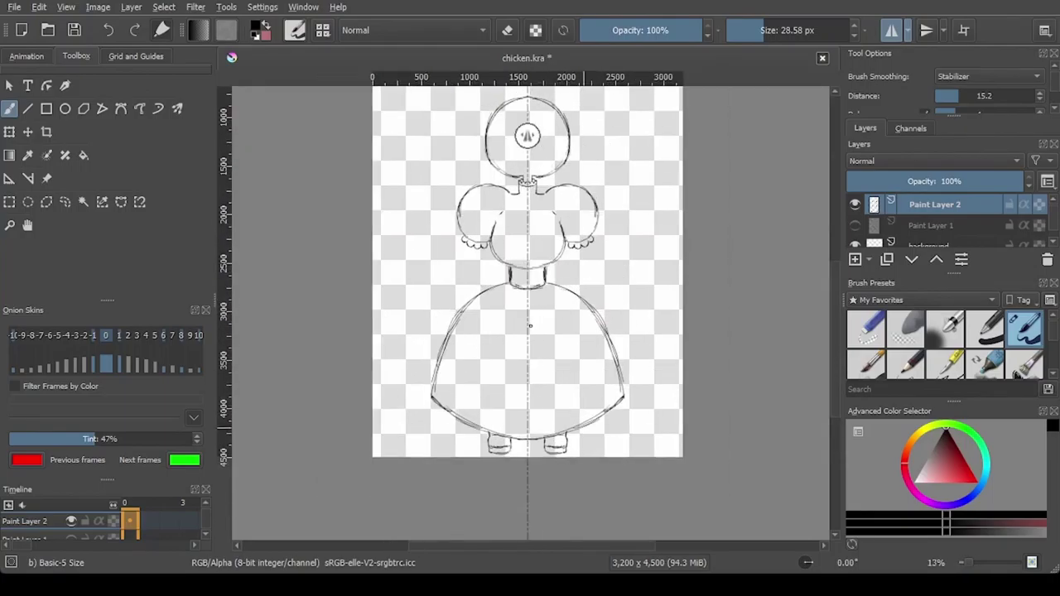
pyautogui.scroll(4, 425, 433)
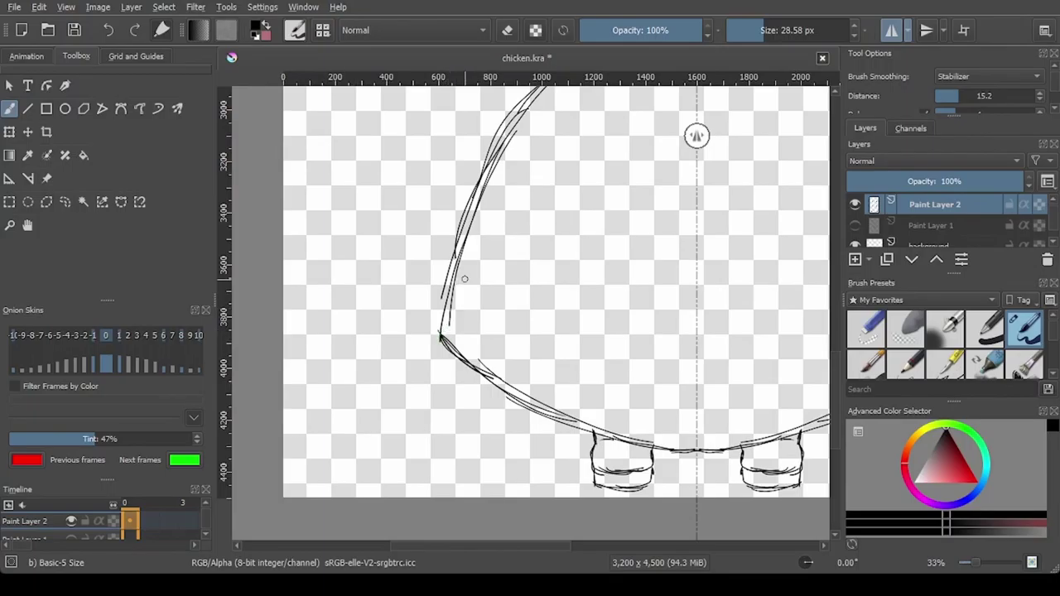
pyautogui.moveTo(441, 336)
pyautogui.mouseDown()
pyautogui.moveTo(434, 357)
pyautogui.moveTo(452, 362)
pyautogui.mouseUp()
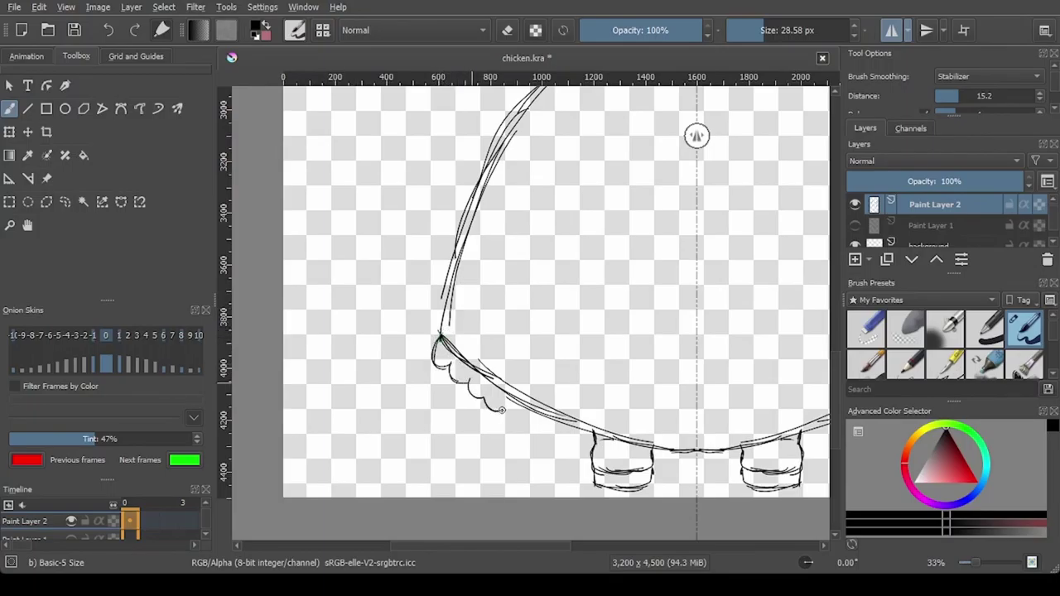
pyautogui.moveTo(501, 410); pyautogui.dragTo(548, 430)
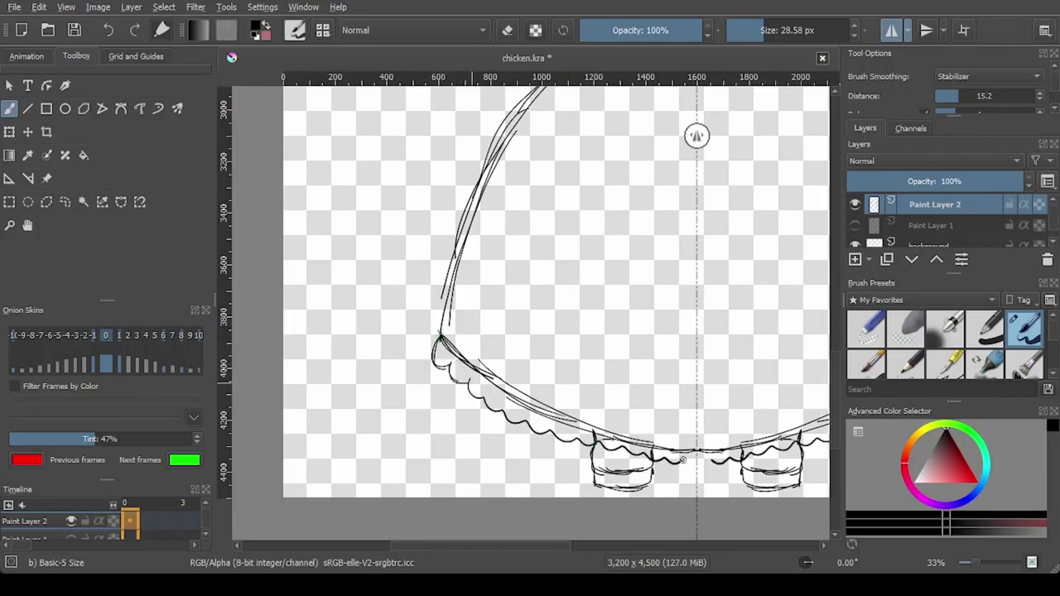
pyautogui.moveTo(683, 459); pyautogui.dragTo(711, 461)
# Step: Clean up the skirt's hem line above the frill and erase the stray lines where the frill crosses the feet
pyautogui.press('e')
pyautogui.moveTo(600, 437)
pyautogui.mouseDown()
pyautogui.moveTo(479, 371)
pyautogui.moveTo(494, 383)
pyautogui.mouseUp()
pyautogui.press('e')
pyautogui.moveTo(440, 336)
pyautogui.mouseDown()
pyautogui.moveTo(530, 409)
pyautogui.moveTo(615, 440)
pyautogui.mouseUp()
pyautogui.scroll(-3, 565, 379)
pyautogui.scroll(4, 602, 429)
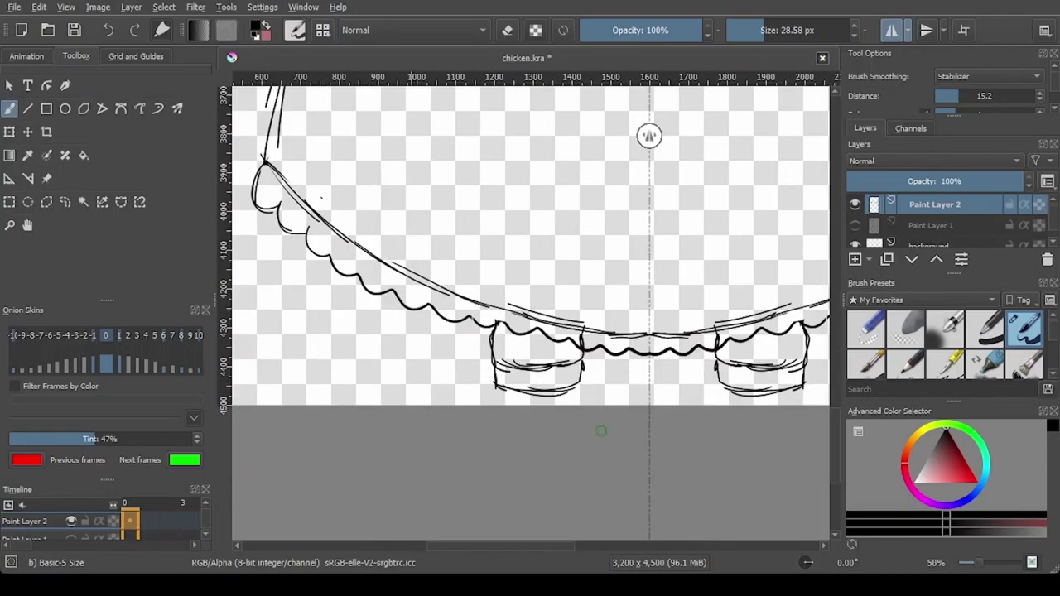
pyautogui.press('e')
pyautogui.moveTo(719, 335); pyautogui.dragTo(721, 345)
pyautogui.press('e')
# Step: Draw the upper arms hanging from the sleeve frills down to the elbows, with a guide line angling outward for the forearms
pyautogui.scroll(-5, 721, 348)
pyautogui.scroll(4, 575, 383)
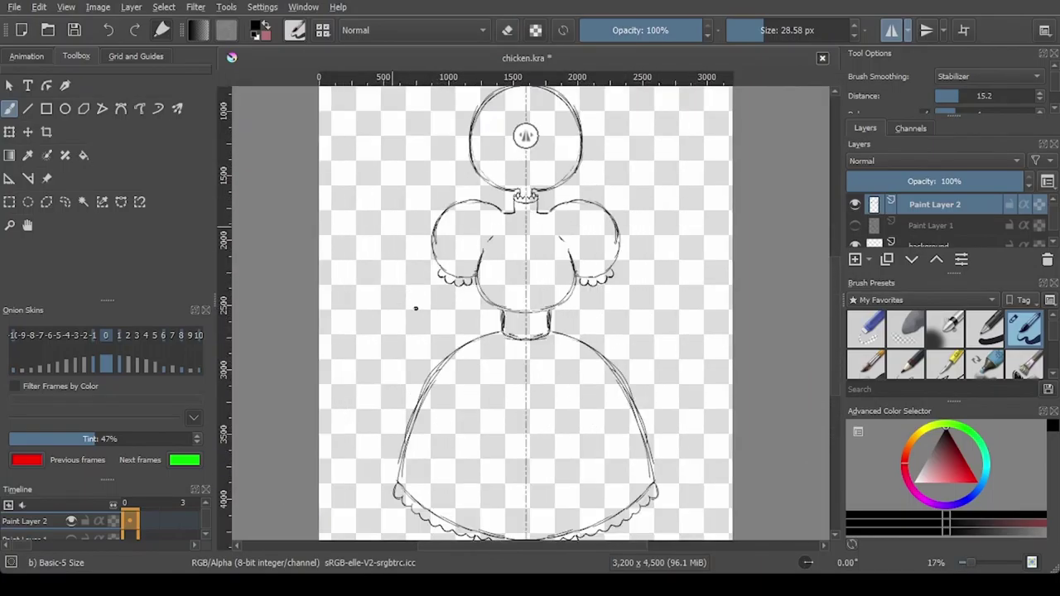
pyautogui.scroll(-1, 465, 273)
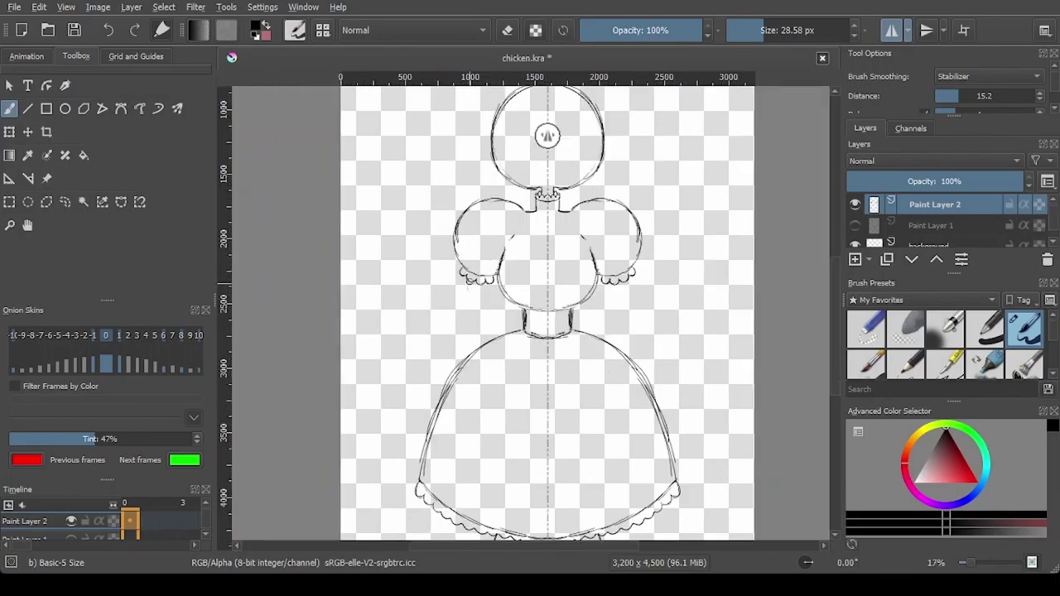
pyautogui.moveTo(469, 307); pyautogui.dragTo(472, 323)
pyautogui.moveTo(488, 286)
pyautogui.mouseDown()
pyautogui.moveTo(480, 341)
pyautogui.moveTo(464, 336)
pyautogui.moveTo(421, 361)
pyautogui.mouseUp()
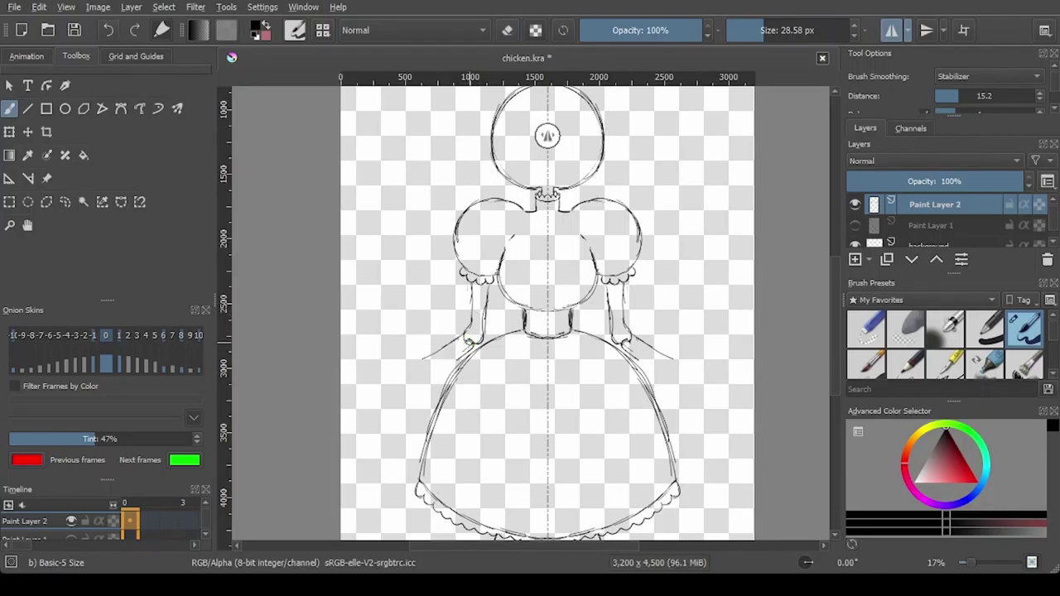
# Step: Erase the forearm guide lines and sketch slim forearms angling outward from the elbows over the skirt
pyautogui.press('e')
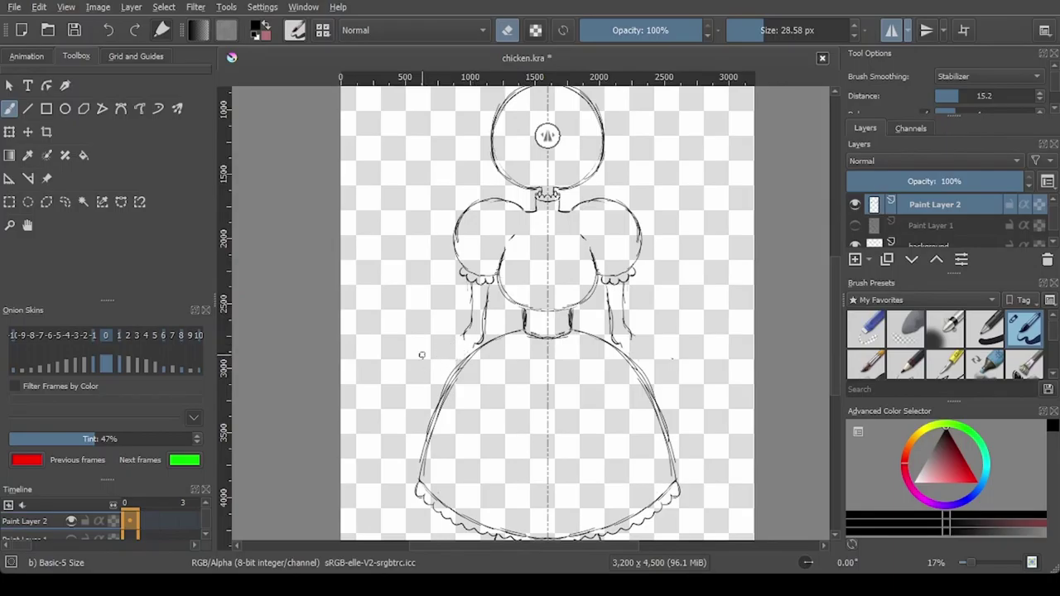
pyautogui.press('e')
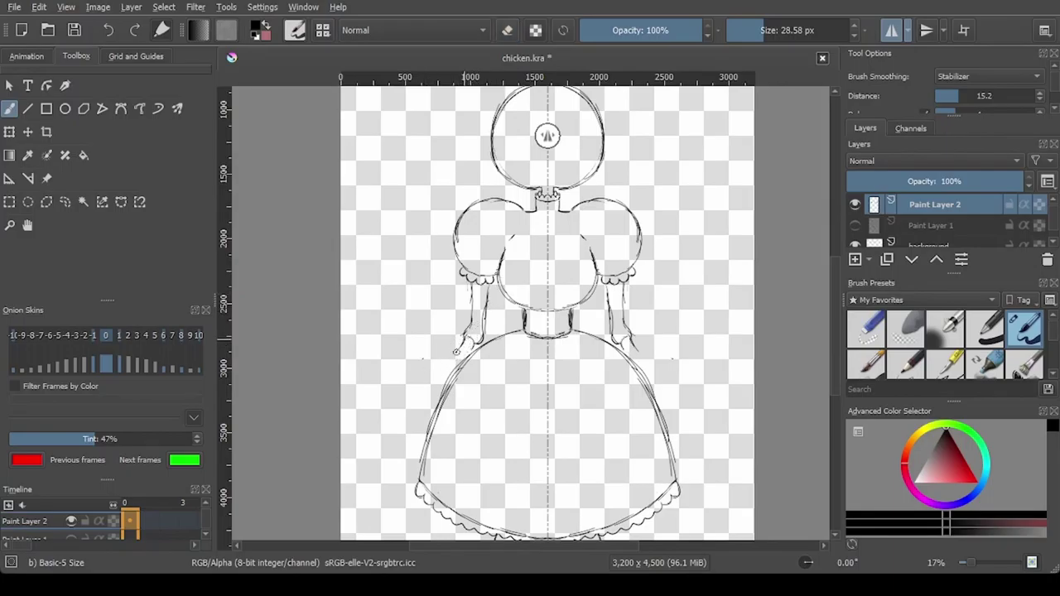
pyautogui.moveTo(455, 352)
pyautogui.mouseDown()
pyautogui.moveTo(429, 384)
pyautogui.moveTo(400, 396)
pyautogui.moveTo(458, 336)
pyautogui.mouseUp()
pyautogui.hotkey('ctrl', 'z')
pyautogui.moveTo(402, 392); pyautogui.dragTo(450, 346)
pyautogui.moveTo(406, 396)
pyautogui.mouseDown()
pyautogui.moveTo(466, 345)
pyautogui.moveTo(402, 363)
pyautogui.moveTo(404, 388)
pyautogui.mouseUp()
pyautogui.press('e')
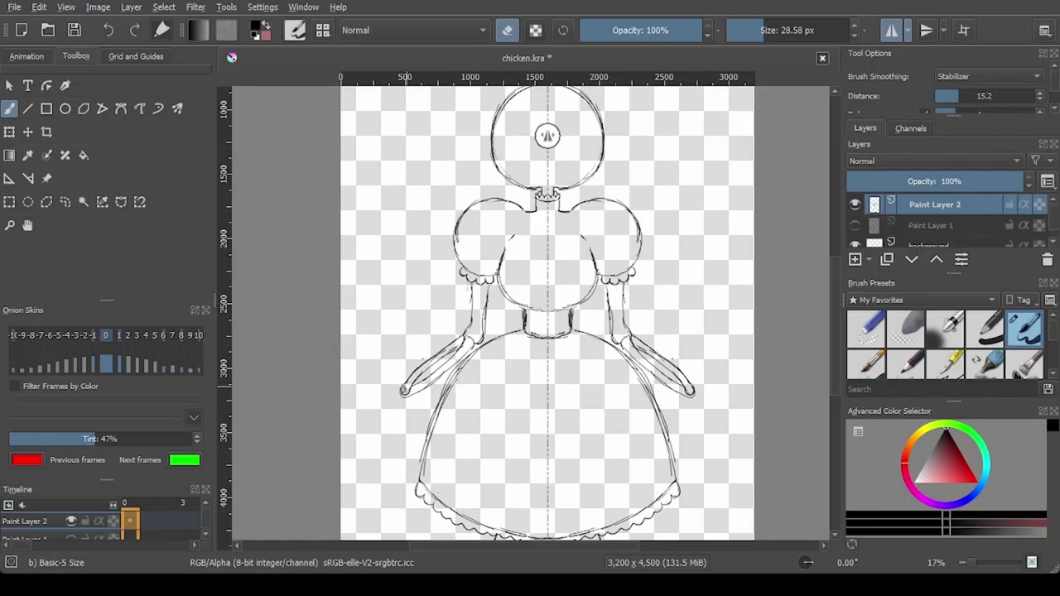
pyautogui.moveTo(453, 343)
pyautogui.mouseDown()
pyautogui.moveTo(412, 374)
pyautogui.moveTo(457, 339)
pyautogui.moveTo(453, 359)
pyautogui.moveTo(412, 386)
pyautogui.mouseUp()
pyautogui.press('e')
# Step: Erase the upper arms between the sleeve frills and elbows and redraw them with cleaner lines and rounded elbows
pyautogui.scroll(-4, 414, 355)
pyautogui.scroll(3, 397, 394)
pyautogui.scroll(3, 482, 228)
pyautogui.moveTo(499, 207); pyautogui.dragTo(498, 235)
pyautogui.press('e')
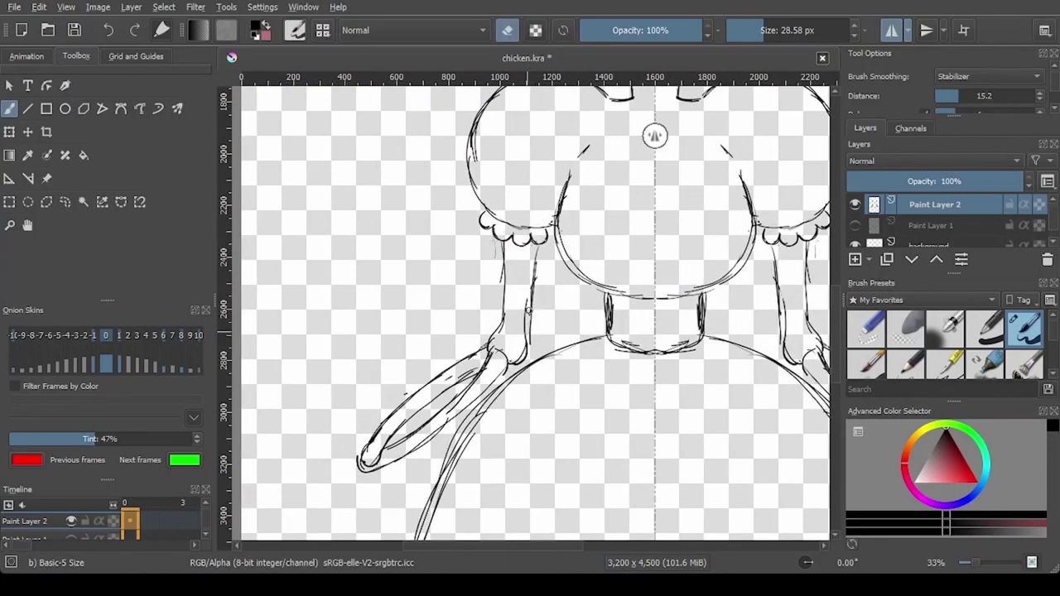
pyautogui.moveTo(529, 336); pyautogui.dragTo(534, 280)
pyautogui.moveTo(502, 320)
pyautogui.mouseDown()
pyautogui.moveTo(503, 274)
pyautogui.moveTo(531, 290)
pyautogui.mouseUp()
pyautogui.press('e')
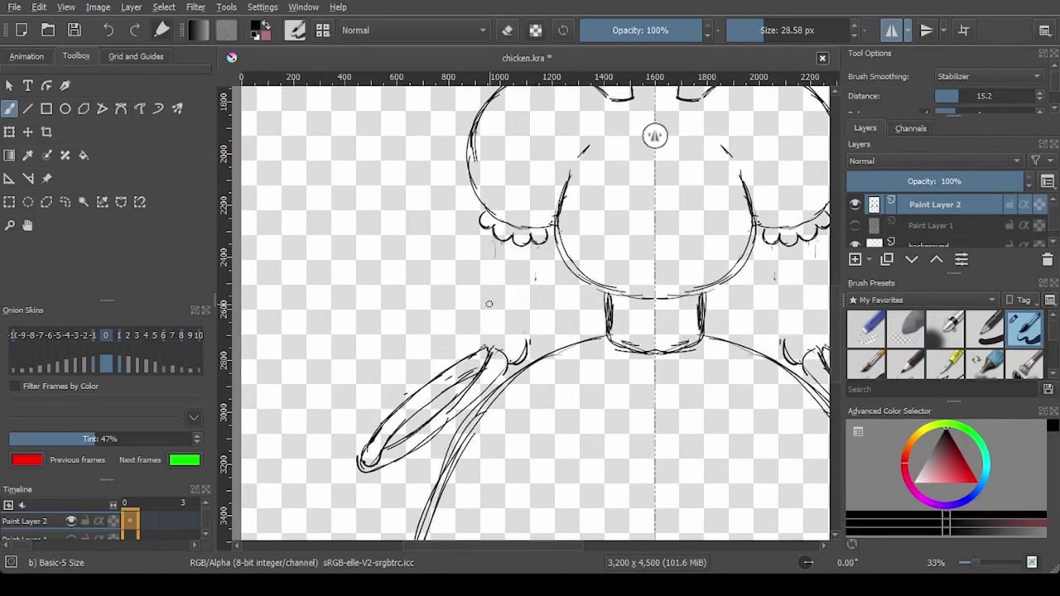
pyautogui.moveTo(500, 332)
pyautogui.mouseDown()
pyautogui.moveTo(505, 358)
pyautogui.moveTo(530, 358)
pyautogui.moveTo(525, 245)
pyautogui.mouseUp()
pyautogui.moveTo(490, 351)
pyautogui.mouseDown()
pyautogui.moveTo(484, 319)
pyautogui.moveTo(497, 242)
pyautogui.mouseUp()
pyautogui.moveTo(494, 288); pyautogui.dragTo(498, 237)
# Step: Erase the slim forearms extending outward from the elbows
pyautogui.scroll(-5, 508, 229)
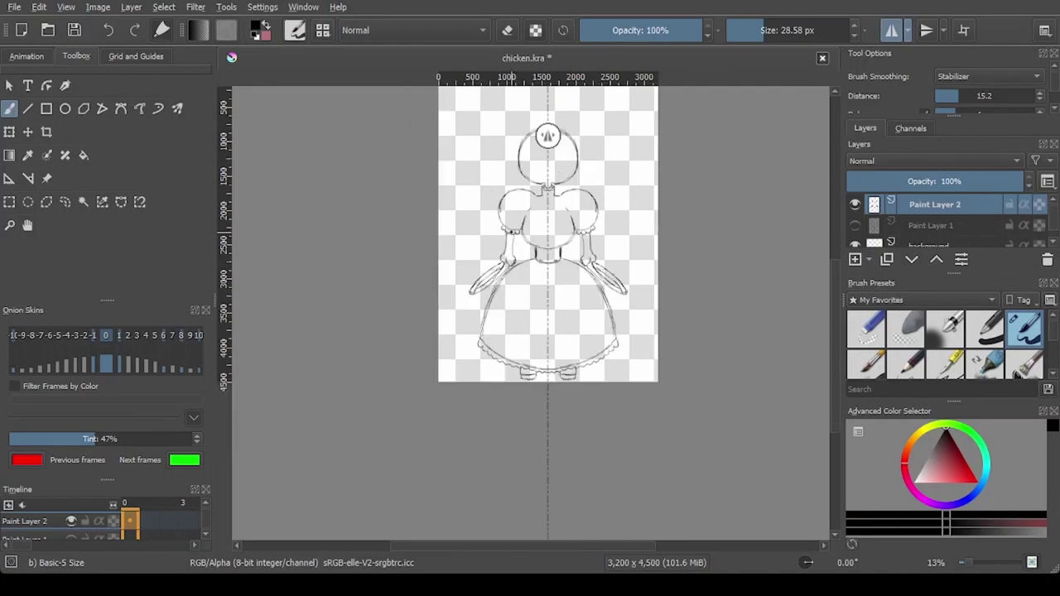
pyautogui.scroll(6, 482, 268)
pyautogui.scroll(-2, 466, 331)
pyautogui.moveTo(494, 367); pyautogui.dragTo(490, 377)
pyautogui.press('e')
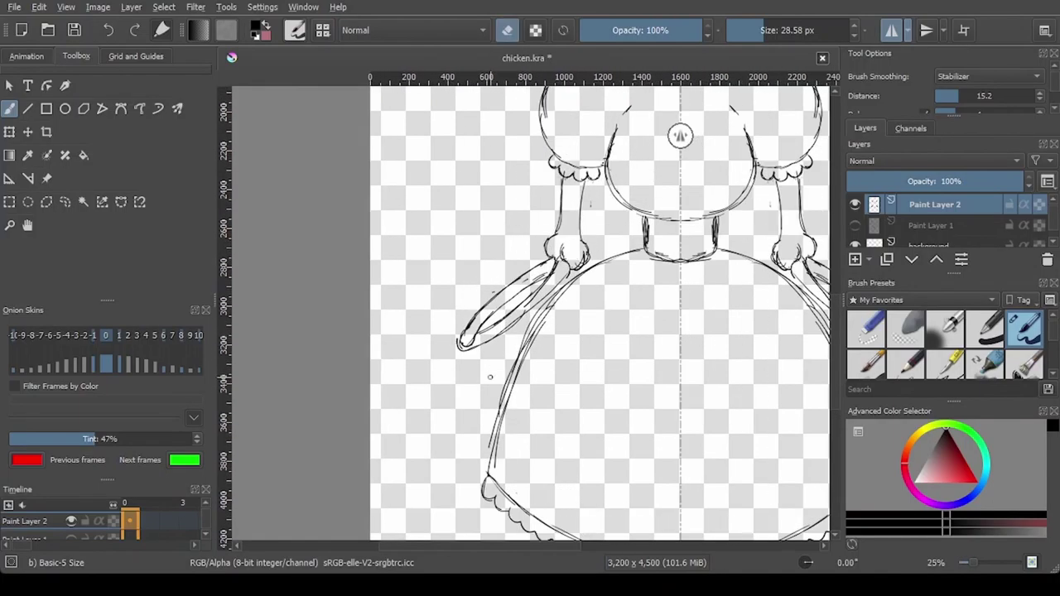
pyautogui.moveTo(553, 271)
pyautogui.mouseDown()
pyautogui.moveTo(495, 296)
pyautogui.moveTo(479, 327)
pyautogui.moveTo(539, 293)
pyautogui.mouseUp()
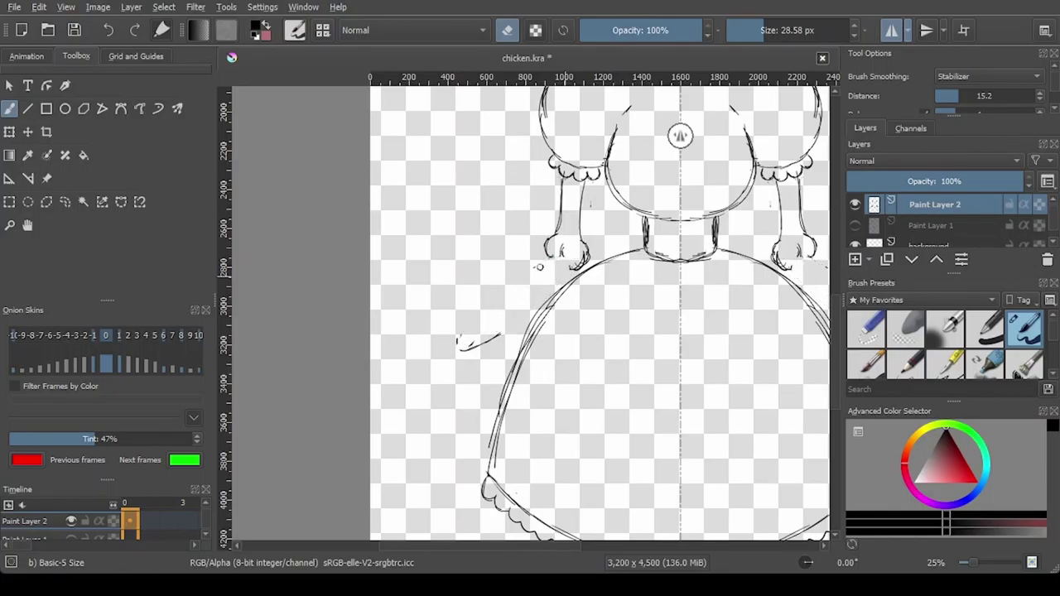
# Step: Draw rounded elbow joints and longer, thicker forearms sweeping outward to circular wrist joints, adding inner contour lines
pyautogui.press('e')
pyautogui.moveTo(570, 248)
pyautogui.mouseDown()
pyautogui.moveTo(544, 234)
pyautogui.moveTo(568, 240)
pyautogui.moveTo(458, 287)
pyautogui.moveTo(435, 364)
pyautogui.moveTo(460, 339)
pyautogui.moveTo(462, 306)
pyautogui.moveTo(559, 256)
pyautogui.moveTo(436, 325)
pyautogui.moveTo(440, 357)
pyautogui.moveTo(460, 330)
pyautogui.moveTo(542, 290)
pyautogui.moveTo(564, 265)
pyautogui.mouseUp()
pyautogui.moveTo(551, 253)
pyautogui.mouseDown()
pyautogui.moveTo(555, 245)
pyautogui.moveTo(559, 263)
pyautogui.moveTo(563, 252)
pyautogui.moveTo(555, 264)
pyautogui.mouseUp()
pyautogui.press('e')
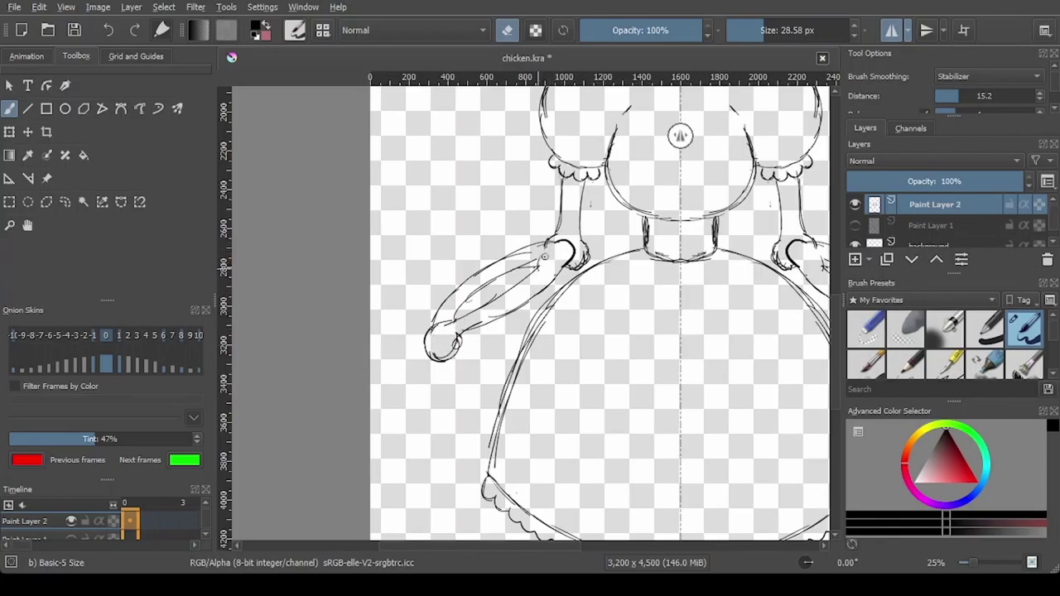
pyautogui.press('e')
pyautogui.moveTo(544, 259)
pyautogui.mouseDown()
pyautogui.moveTo(558, 243)
pyautogui.moveTo(564, 299)
pyautogui.moveTo(527, 303)
pyautogui.moveTo(595, 348)
pyautogui.moveTo(585, 390)
pyautogui.moveTo(558, 389)
pyautogui.moveTo(571, 375)
pyautogui.mouseUp()
# Step: Draw the hands hanging below the wrist joints, with a curved thumb and long fingers
pyautogui.scroll(-3, 574, 259)
pyautogui.scroll(1, 577, 257)
pyautogui.scroll(-1, 576, 260)
pyautogui.scroll(4, 514, 321)
pyautogui.moveTo(532, 319)
pyautogui.mouseDown()
pyautogui.moveTo(516, 406)
pyautogui.moveTo(539, 388)
pyautogui.mouseUp()
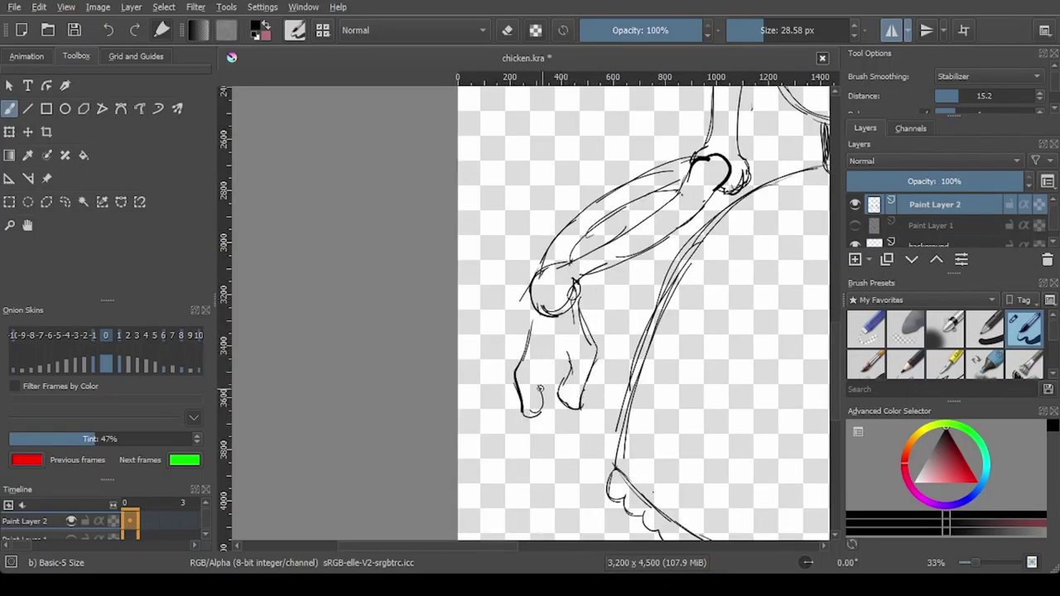
pyautogui.moveTo(522, 325); pyautogui.dragTo(505, 389)
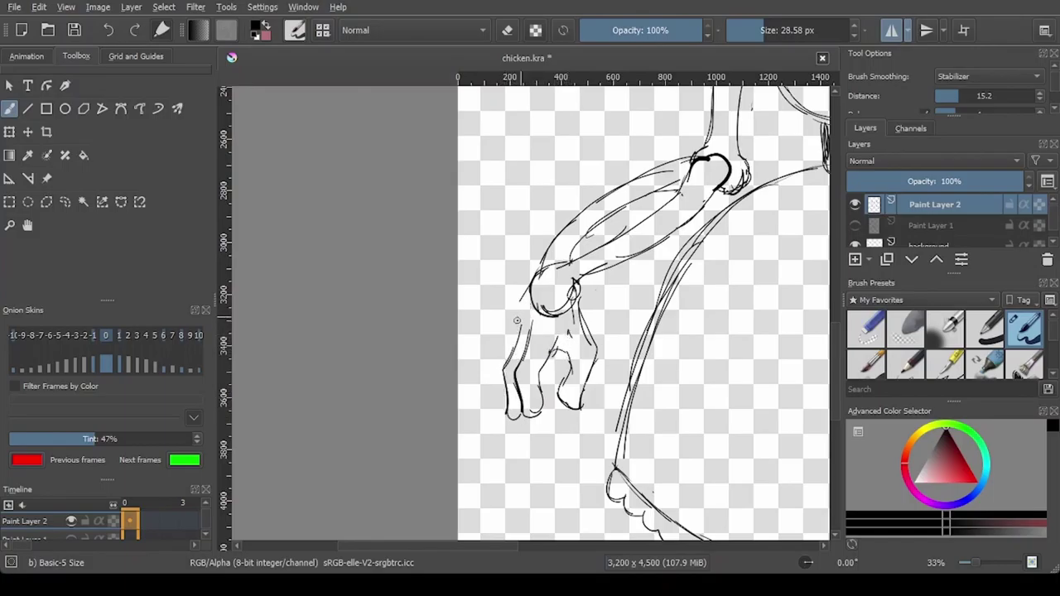
# Step: Erase the wrist circle and the leftover strokes between the forearm and hand
pyautogui.scroll(-3, 509, 340)
pyautogui.scroll(4, 572, 295)
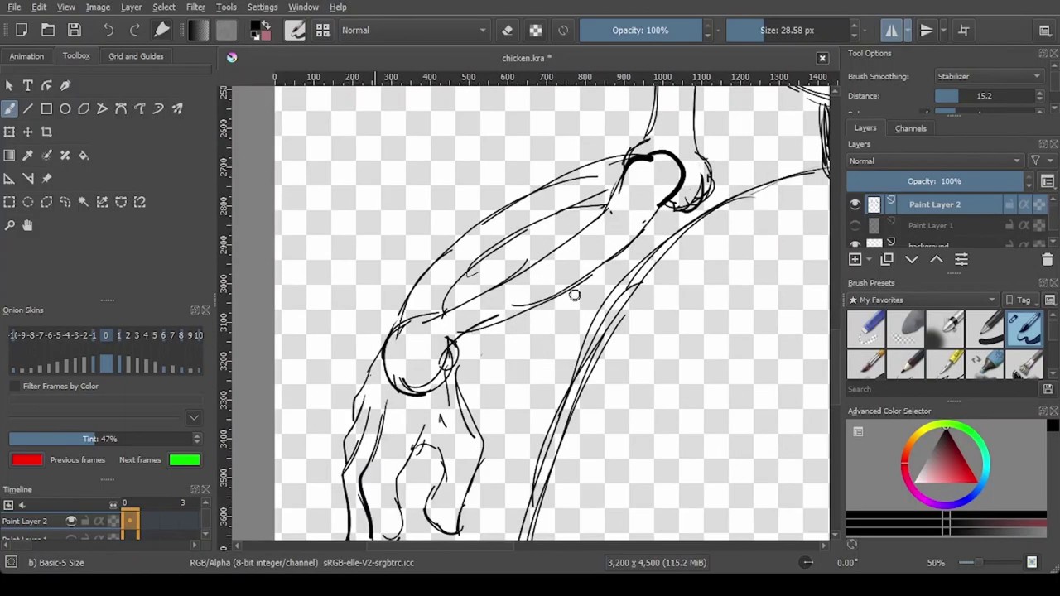
pyautogui.press('e')
pyautogui.moveTo(384, 364); pyautogui.dragTo(425, 385)
pyautogui.moveTo(425, 334); pyautogui.dragTo(445, 360)
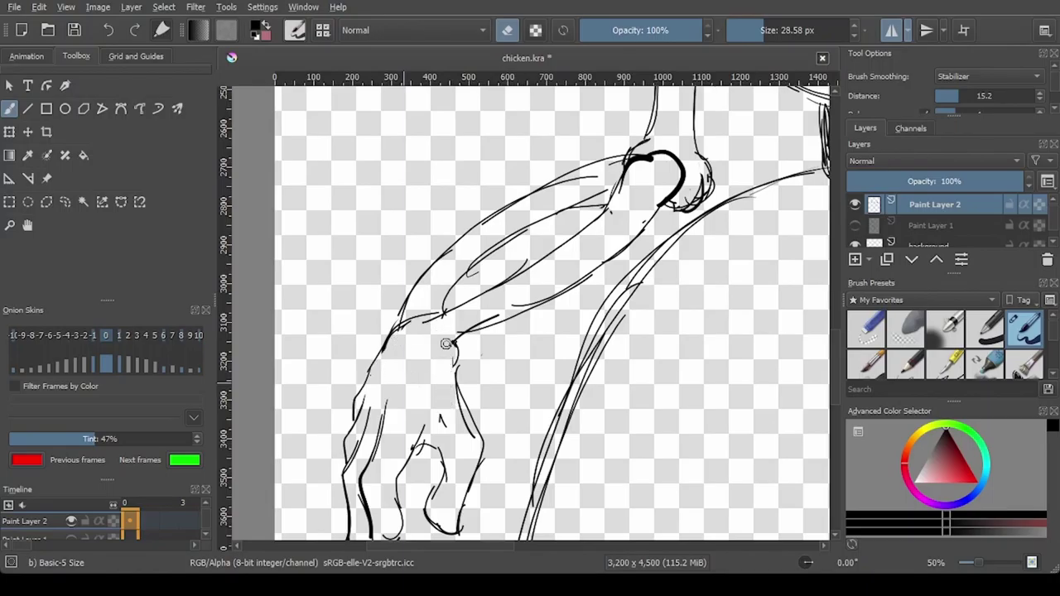
pyautogui.moveTo(442, 314)
pyautogui.mouseDown()
pyautogui.moveTo(412, 326)
pyautogui.moveTo(434, 313)
pyautogui.moveTo(423, 316)
pyautogui.moveTo(452, 334)
pyautogui.mouseUp()
pyautogui.press('e')
pyautogui.scroll(-3, 453, 331)
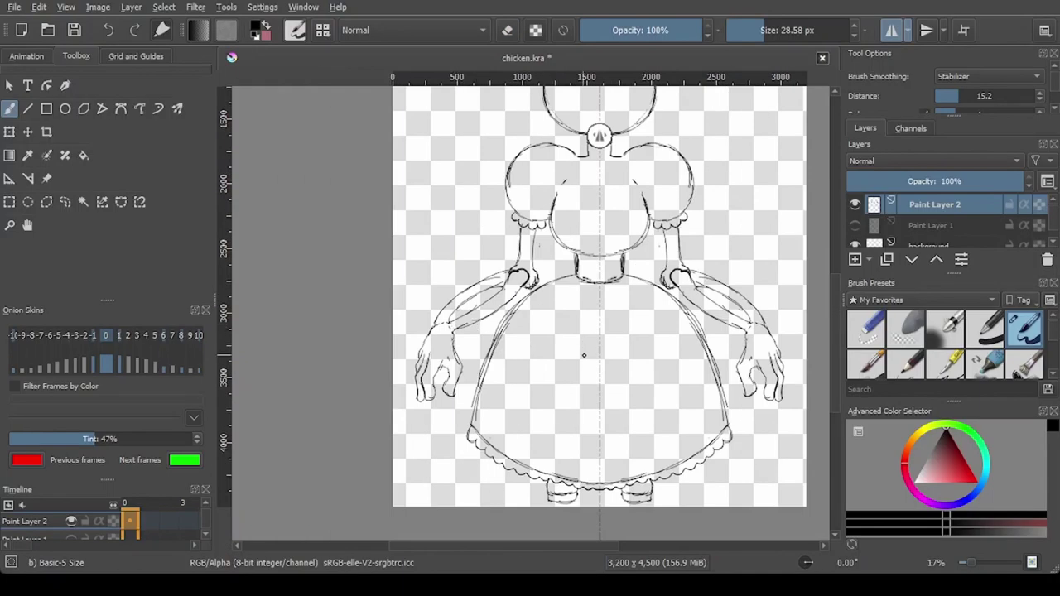
pyautogui.scroll(-1, 584, 354)
pyautogui.scroll(-3, 583, 355)
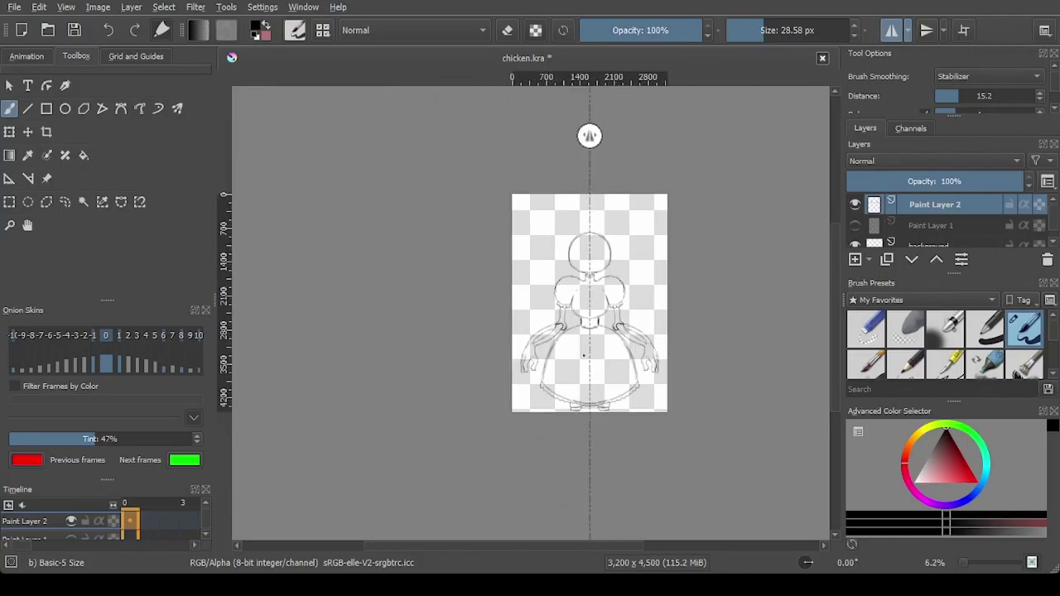
pyautogui.scroll(3, 579, 342)
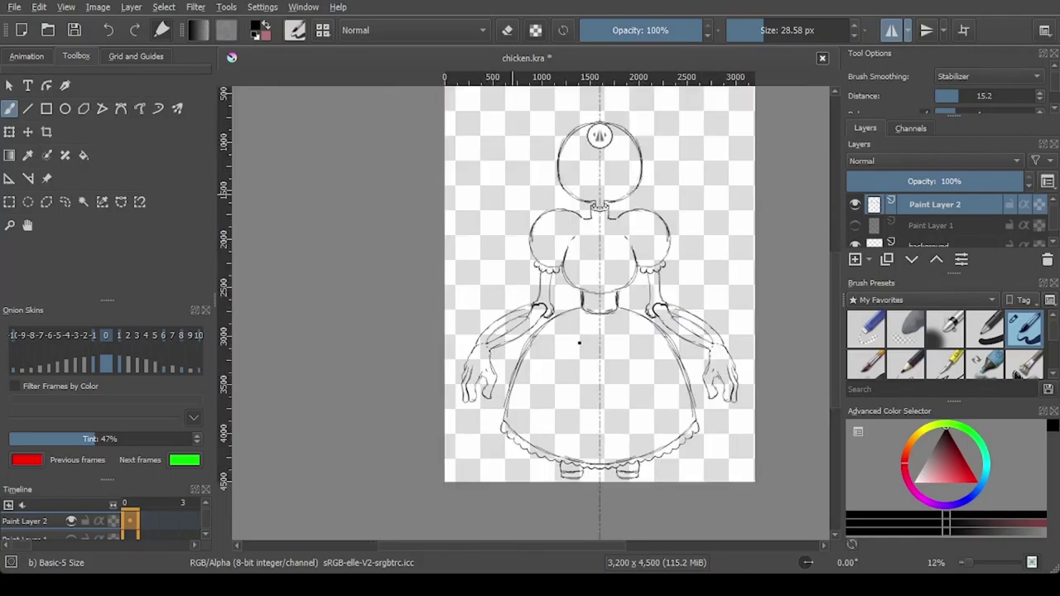
pyautogui.scroll(-1, 566, 348)
pyautogui.scroll(2, 557, 348)
pyautogui.moveTo(517, 339); pyautogui.dragTo(411, 402)
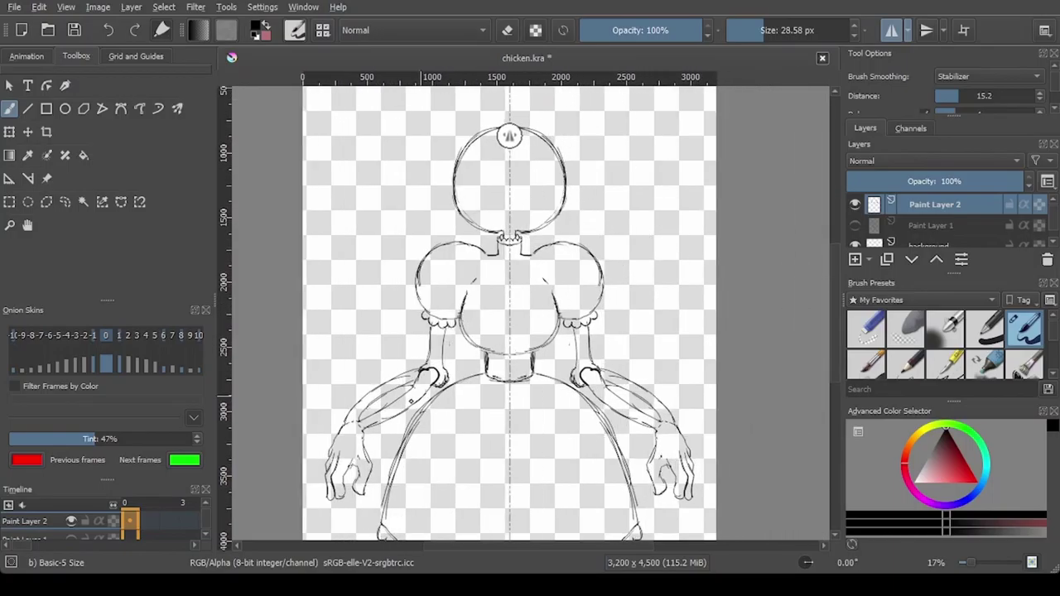
# Step: Erase the arms, elbow joints and hands below the sleeve frills using a 137.33 px brush
pyautogui.scroll(-2, 580, 342)
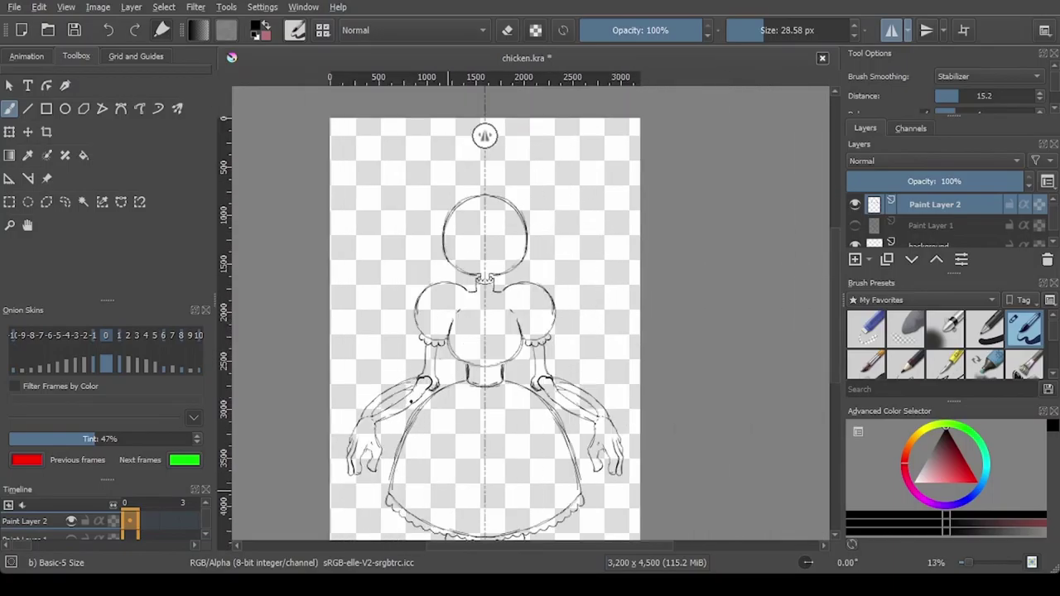
pyautogui.scroll(4, 580, 342)
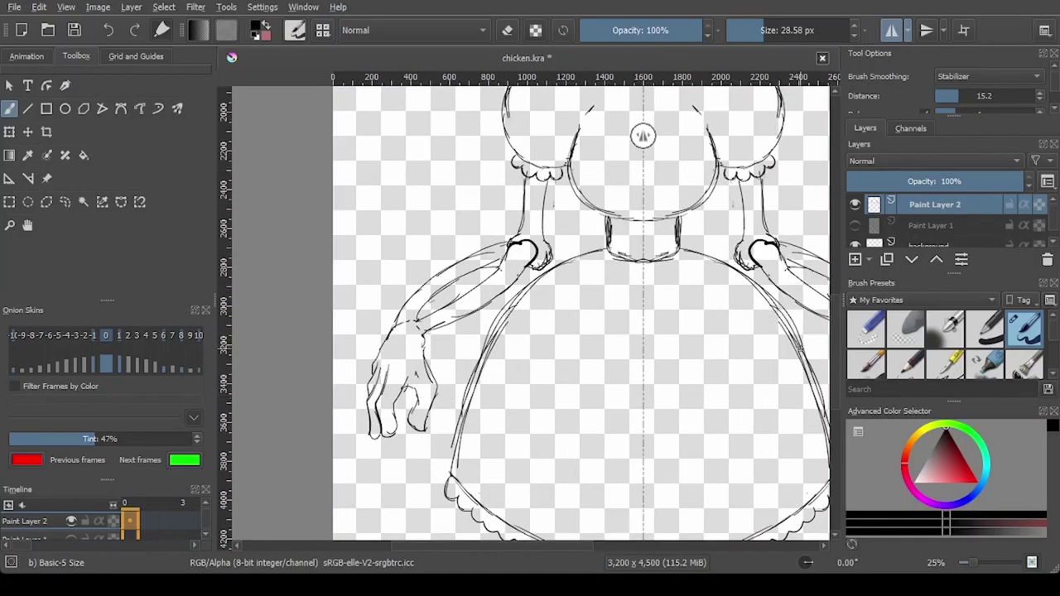
pyautogui.press('e')
pyautogui.moveTo(520, 255)
pyautogui.mouseDown()
pyautogui.moveTo(450, 297)
pyautogui.moveTo(379, 374)
pyautogui.moveTo(539, 249)
pyautogui.moveTo(539, 194)
pyautogui.moveTo(520, 233)
pyautogui.mouseUp()
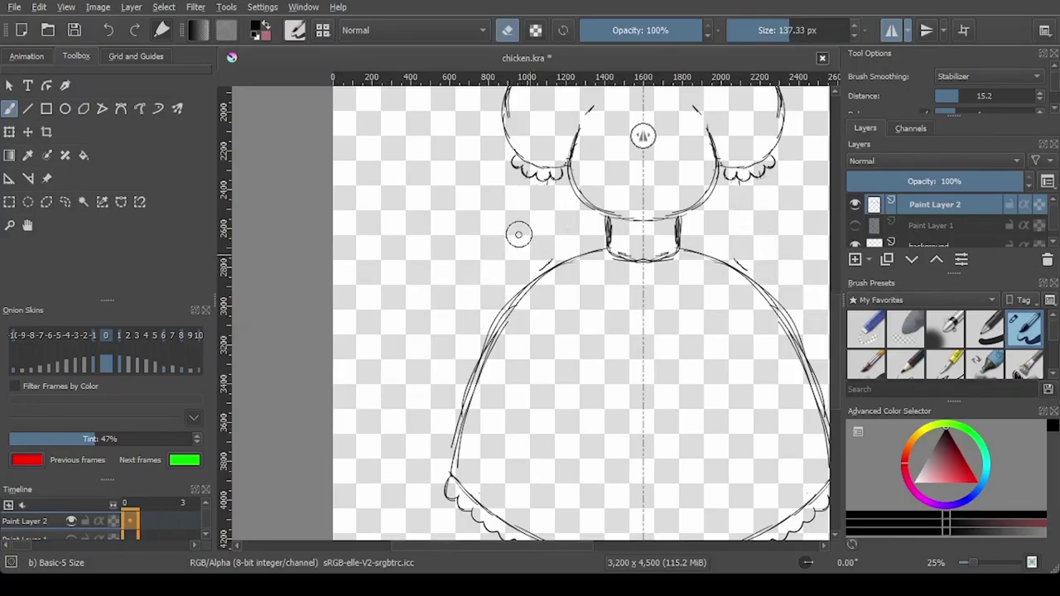
pyautogui.press('e')
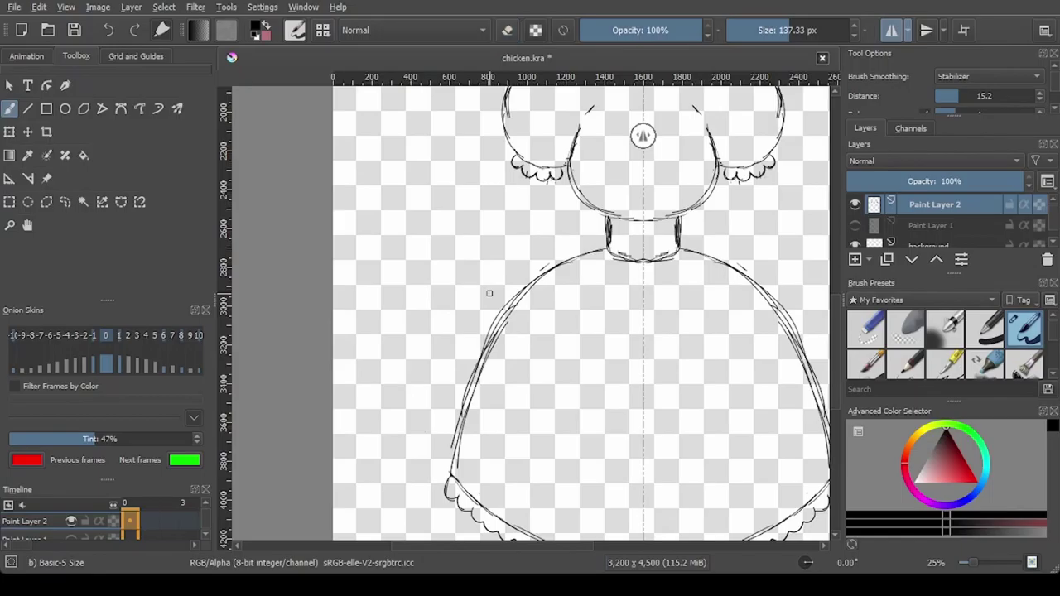
# Step: Reduce the brush to 28.58 px and draw slim upper arms ending in rounded elbow joints below the sleeve frills
pyautogui.press('[')
pyautogui.press('[')
pyautogui.press('[')
pyautogui.press('[')
pyautogui.press('[')
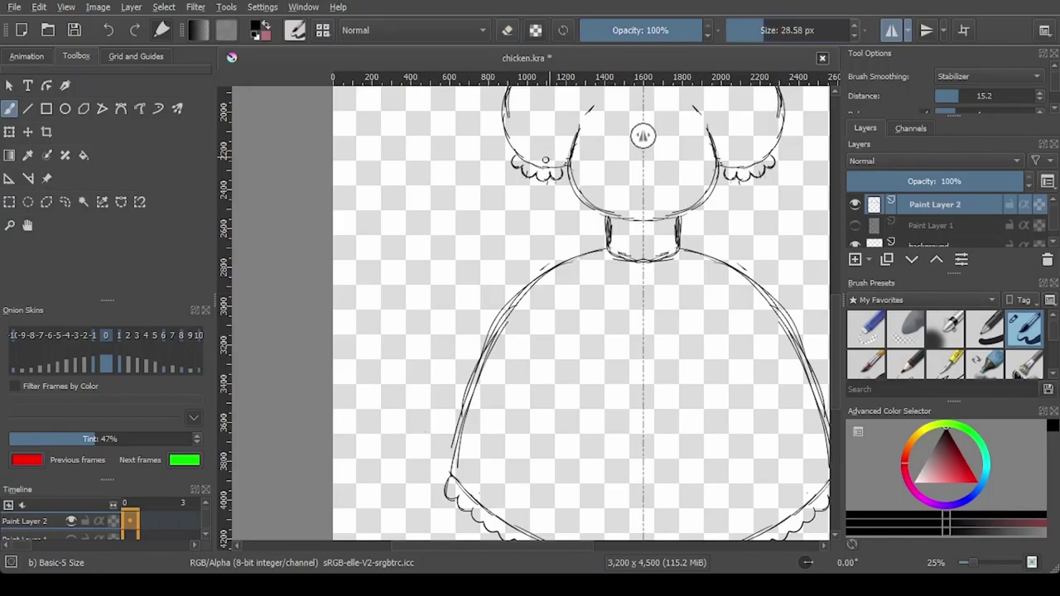
pyautogui.moveTo(520, 171)
pyautogui.mouseDown()
pyautogui.moveTo(524, 222)
pyautogui.moveTo(553, 249)
pyautogui.moveTo(535, 263)
pyautogui.moveTo(512, 253)
pyautogui.moveTo(528, 179)
pyautogui.mouseUp()
pyautogui.moveTo(520, 258)
pyautogui.mouseDown()
pyautogui.moveTo(478, 326)
pyautogui.moveTo(543, 307)
pyautogui.mouseUp()
# Step: Draw tapered forearms angling down from the elbows over the skirt's edge, with inner contour lines and circular wrist joints
pyautogui.moveTo(527, 253); pyautogui.dragTo(517, 295)
pyautogui.moveTo(540, 273)
pyautogui.mouseDown()
pyautogui.moveTo(534, 359)
pyautogui.moveTo(539, 275)
pyautogui.moveTo(505, 370)
pyautogui.mouseUp()
pyautogui.press('e')
pyautogui.press('e')
pyautogui.moveTo(527, 287)
pyautogui.mouseDown()
pyautogui.moveTo(480, 371)
pyautogui.moveTo(460, 356)
pyautogui.mouseUp()
pyautogui.moveTo(510, 270); pyautogui.dragTo(483, 354)
pyautogui.moveTo(488, 300); pyautogui.dragTo(473, 349)
pyautogui.moveTo(501, 298)
pyautogui.mouseDown()
pyautogui.moveTo(487, 347)
pyautogui.moveTo(494, 310)
pyautogui.moveTo(484, 331)
pyautogui.mouseUp()
# Step: Erase the wrist circles and the skirt lines crossing the forearms
pyautogui.press('e')
pyautogui.moveTo(505, 275); pyautogui.dragTo(482, 343)
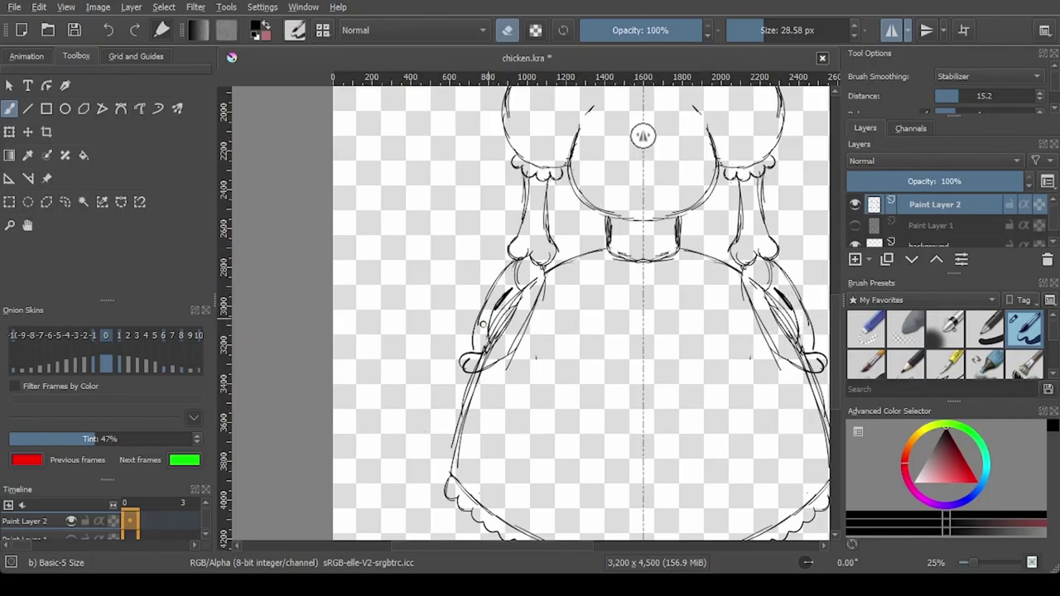
pyautogui.moveTo(525, 289)
pyautogui.mouseDown()
pyautogui.moveTo(496, 343)
pyautogui.moveTo(502, 333)
pyautogui.mouseUp()
pyautogui.press('e')
pyautogui.scroll(-4, 520, 273)
pyautogui.scroll(4, 512, 280)
pyautogui.scroll(1, 511, 296)
pyautogui.press('e')
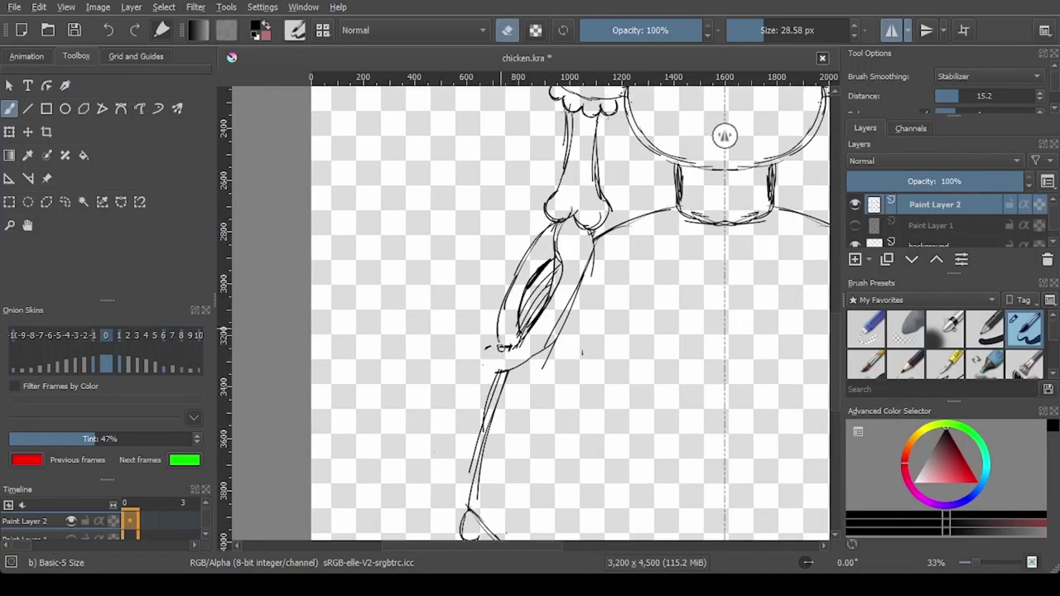
pyautogui.moveTo(504, 373)
pyautogui.mouseDown()
pyautogui.moveTo(495, 366)
pyautogui.moveTo(530, 386)
pyautogui.moveTo(532, 416)
pyautogui.mouseUp()
pyautogui.press('e')
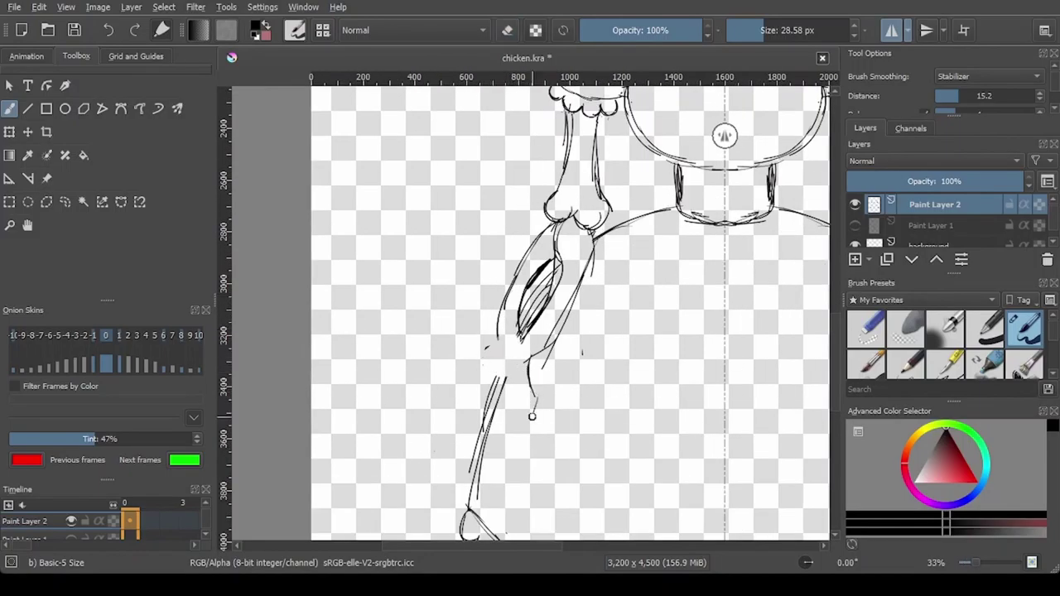
# Step: Draw the hands hanging from the wrists with long fingers, erasing the skirt lines that cross them
pyautogui.moveTo(537, 370); pyautogui.dragTo(536, 446)
pyautogui.moveTo(492, 362)
pyautogui.mouseDown()
pyautogui.moveTo(471, 416)
pyautogui.moveTo(481, 421)
pyautogui.moveTo(508, 386)
pyautogui.moveTo(490, 398)
pyautogui.mouseUp()
pyautogui.press('e')
pyautogui.moveTo(469, 434)
pyautogui.mouseDown()
pyautogui.moveTo(464, 421)
pyautogui.moveTo(503, 380)
pyautogui.moveTo(540, 426)
pyautogui.moveTo(536, 390)
pyautogui.mouseUp()
pyautogui.press('e')
pyautogui.press('e')
pyautogui.press('e')
pyautogui.press('e')
# Step: Clear the sketchy lines inside the forearms and redraw the inner contour line
pyautogui.moveTo(546, 331)
pyautogui.mouseDown()
pyautogui.moveTo(565, 300)
pyautogui.moveTo(552, 290)
pyautogui.moveTo(525, 320)
pyautogui.mouseUp()
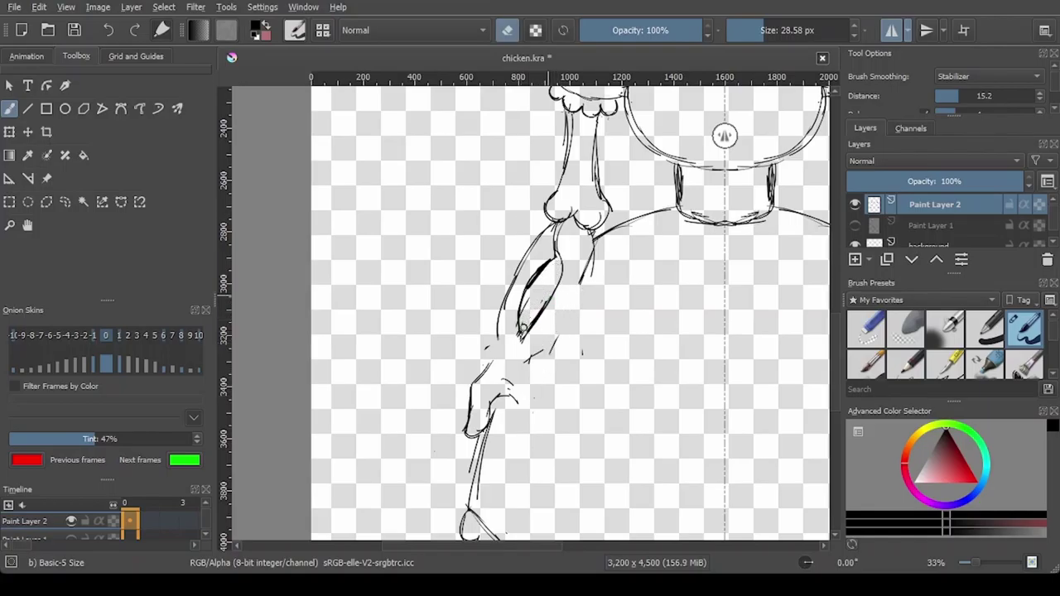
pyautogui.press('e')
pyautogui.moveTo(596, 238); pyautogui.dragTo(523, 327)
pyautogui.moveTo(560, 271); pyautogui.dragTo(521, 331)
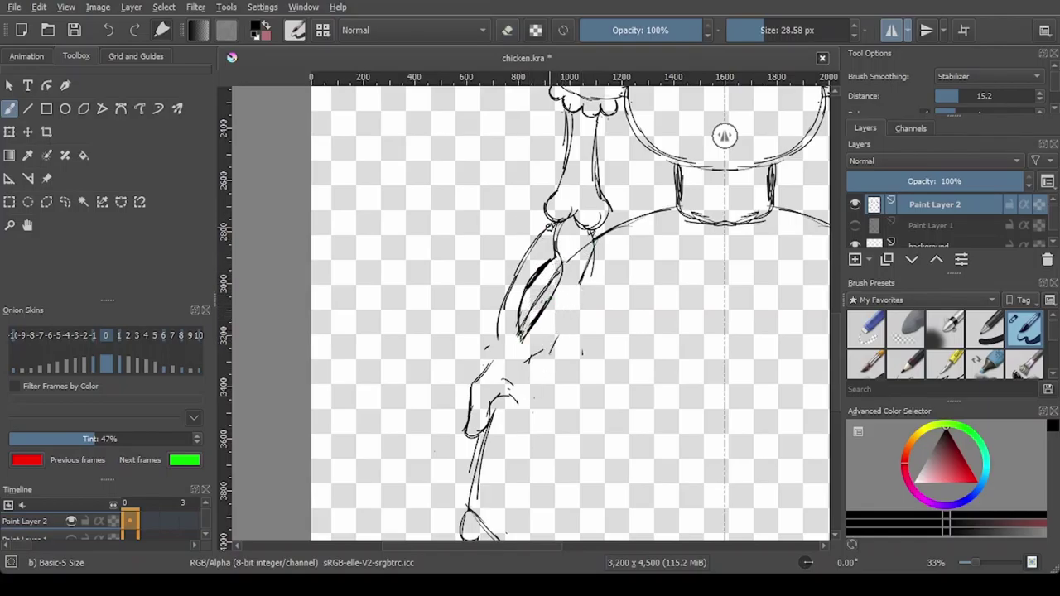
pyautogui.press('e')
pyautogui.press('e')
# Step: Redraw the inner forearm edge and add the thumb and an outer finger to each hand
pyautogui.moveTo(583, 239)
pyautogui.mouseDown()
pyautogui.moveTo(571, 308)
pyautogui.moveTo(544, 343)
pyautogui.moveTo(551, 390)
pyautogui.mouseUp()
pyautogui.moveTo(545, 426); pyautogui.dragTo(520, 426)
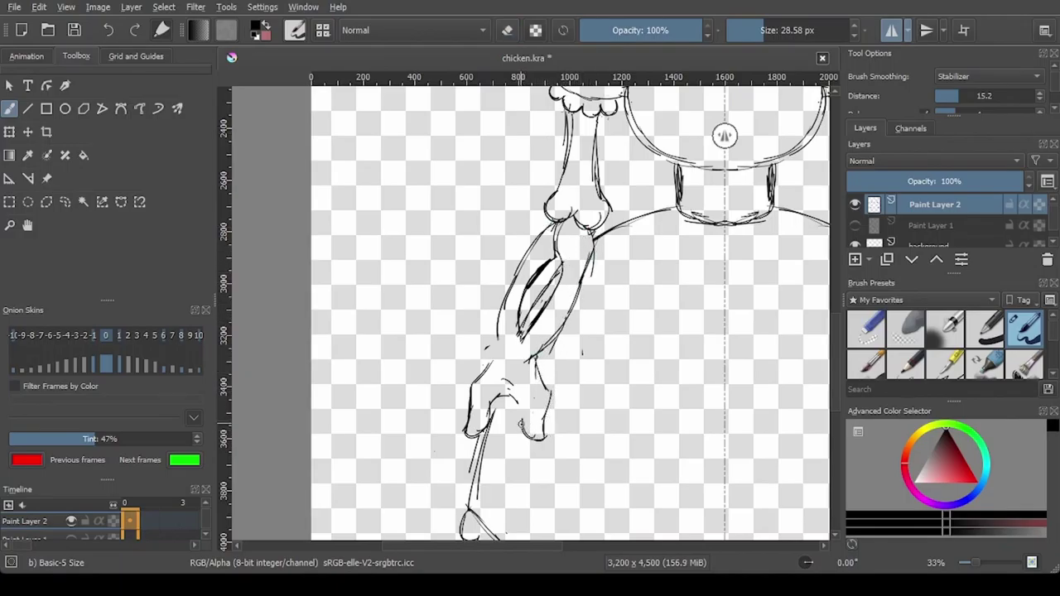
pyautogui.moveTo(489, 358); pyautogui.dragTo(453, 423)
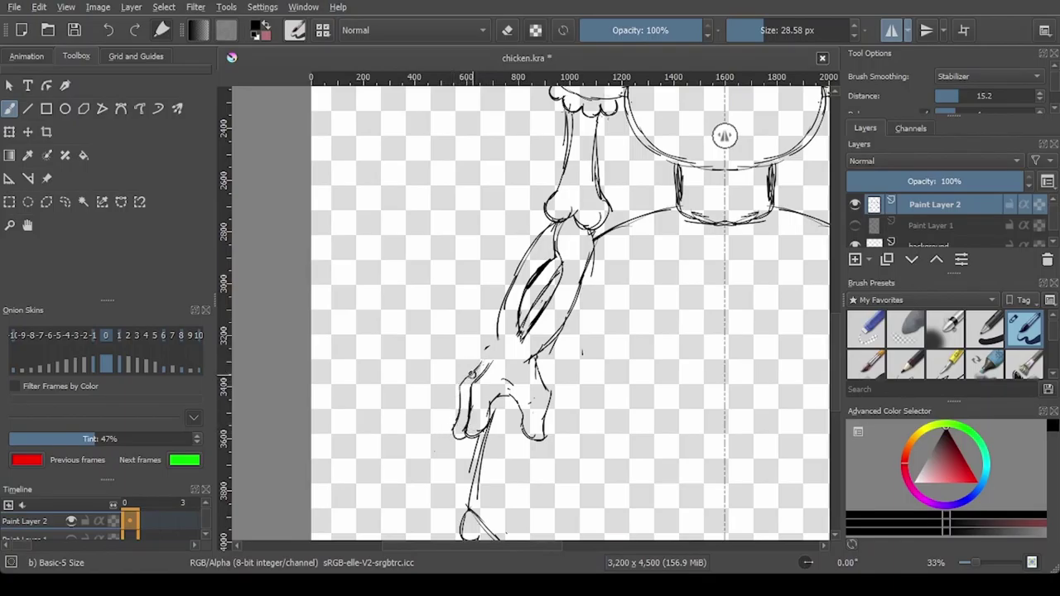
pyautogui.scroll(-3, 486, 334)
pyautogui.scroll(4, 485, 327)
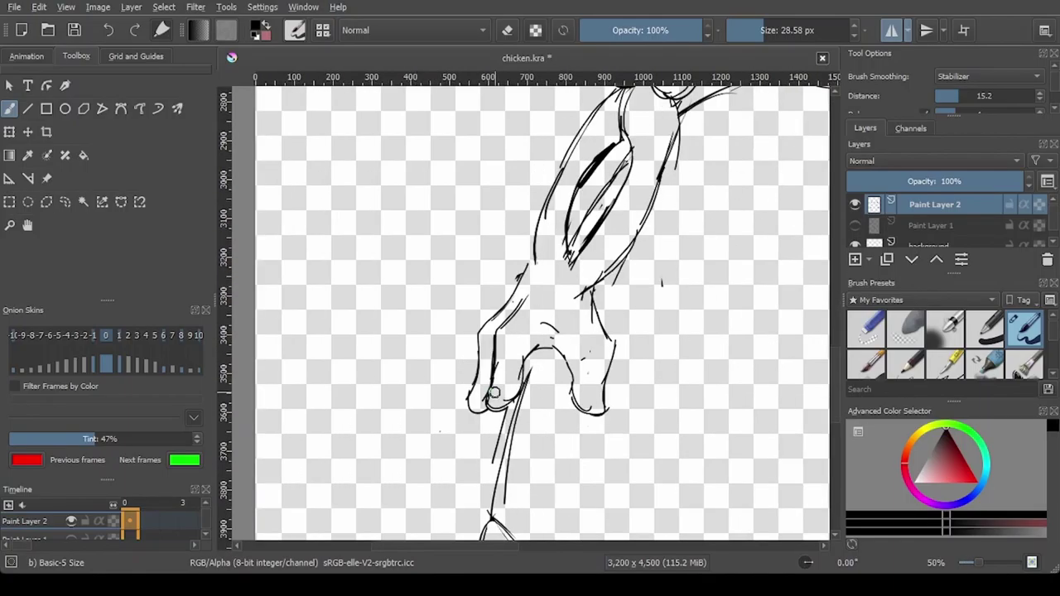
# Step: Clean up the finger outlines and erase the skirt edge running beneath the hands
pyautogui.press('e')
pyautogui.moveTo(516, 393)
pyautogui.mouseDown()
pyautogui.moveTo(524, 356)
pyautogui.moveTo(483, 396)
pyautogui.moveTo(488, 434)
pyautogui.moveTo(524, 366)
pyautogui.mouseUp()
pyautogui.press('e')
pyautogui.press('e')
pyautogui.moveTo(476, 395)
pyautogui.mouseDown()
pyautogui.moveTo(473, 408)
pyautogui.moveTo(469, 399)
pyautogui.mouseUp()
pyautogui.press('e')
pyautogui.moveTo(481, 362)
pyautogui.mouseDown()
pyautogui.moveTo(463, 413)
pyautogui.moveTo(466, 439)
pyautogui.moveTo(499, 426)
pyautogui.moveTo(502, 442)
pyautogui.moveTo(495, 393)
pyautogui.moveTo(512, 439)
pyautogui.mouseUp()
pyautogui.press('e')
pyautogui.press('e')
# Step: Erase the narrow waist and the skirt's top edge beneath the bodice
pyautogui.scroll(-4, 514, 436)
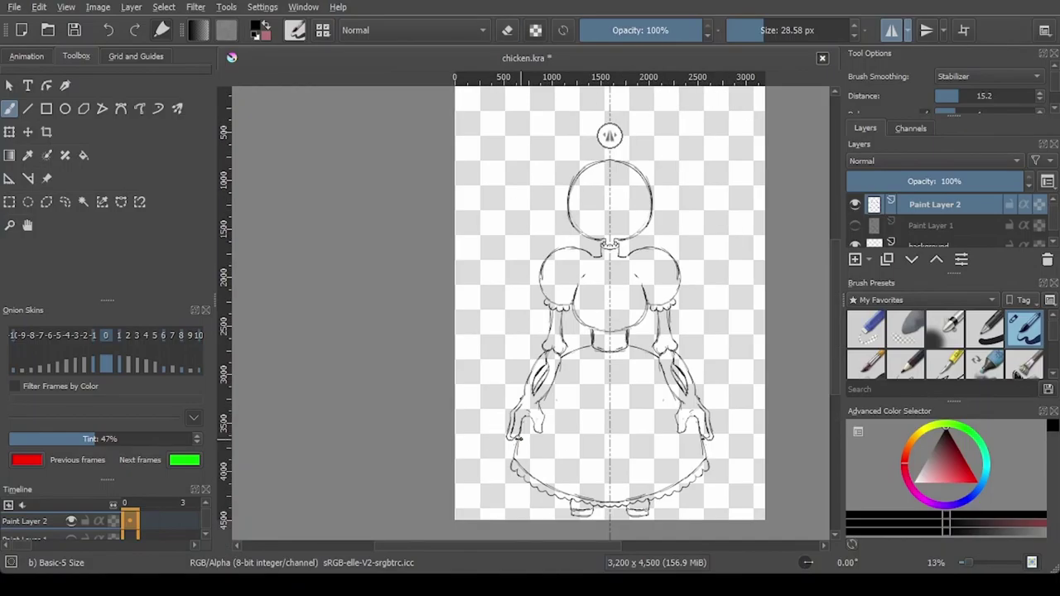
pyautogui.scroll(-2, 618, 281)
pyautogui.scroll(2, 625, 262)
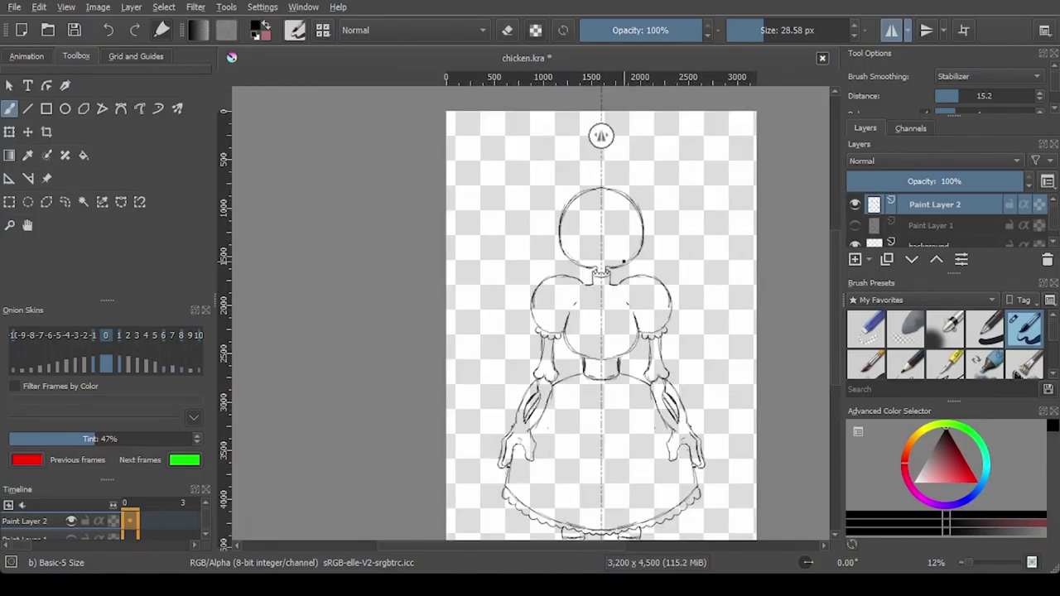
pyautogui.scroll(-1, 611, 303)
pyautogui.scroll(2, 611, 290)
pyautogui.scroll(-1, 613, 311)
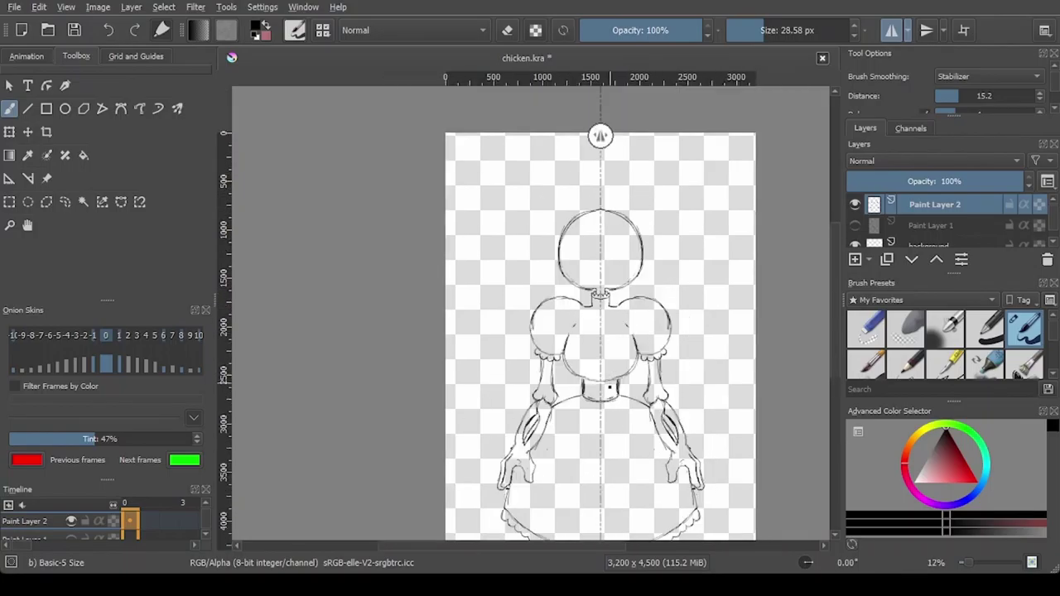
pyautogui.scroll(3, 613, 424)
pyautogui.press('e')
pyautogui.moveTo(538, 331)
pyautogui.mouseDown()
pyautogui.moveTo(625, 327)
pyautogui.moveTo(580, 358)
pyautogui.moveTo(532, 346)
pyautogui.mouseUp()
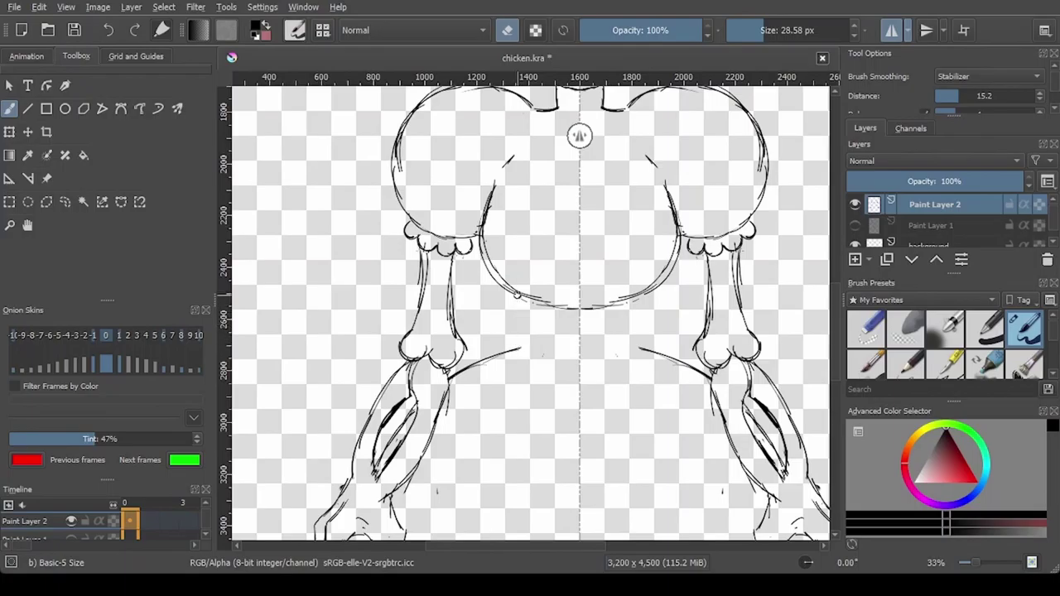
# Step: Redraw a wider waist with straight sides below the bodice and a curved waistline joining the skirt
pyautogui.press('e')
pyautogui.moveTo(518, 350); pyautogui.dragTo(519, 294)
pyautogui.moveTo(517, 356); pyautogui.dragTo(579, 358)
pyautogui.scroll(-3, 529, 262)
pyautogui.scroll(3, 528, 262)
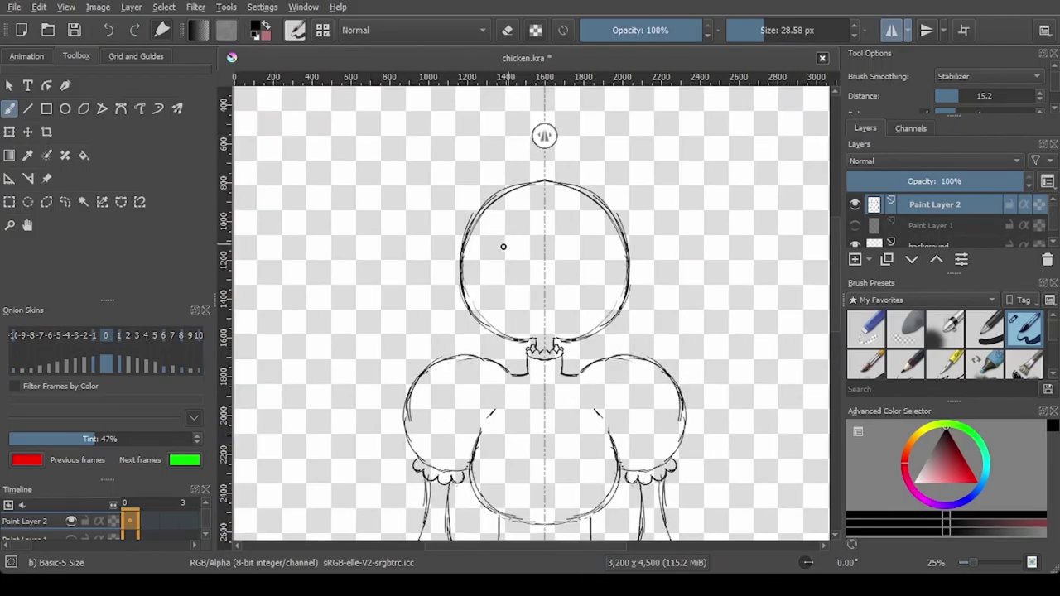
# Step: Draw large drumstick-shaped pigtails extending from the sides of the head down to the hands
pyautogui.scroll(-3, 506, 244)
pyautogui.moveTo(468, 271)
pyautogui.mouseDown()
pyautogui.moveTo(372, 396)
pyautogui.moveTo(384, 451)
pyautogui.moveTo(417, 462)
pyautogui.mouseUp()
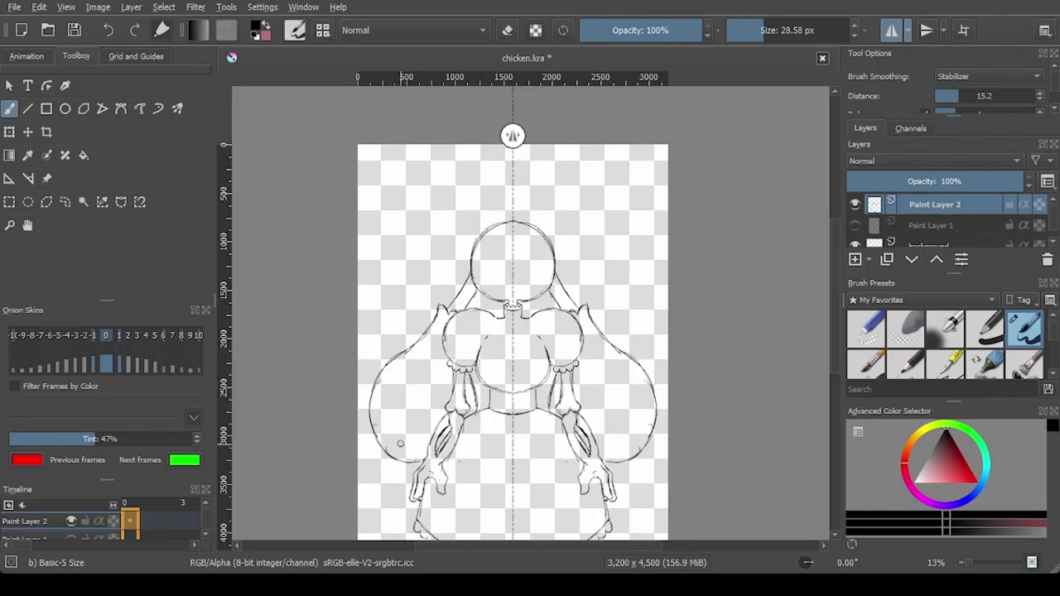
pyautogui.scroll(2, 478, 367)
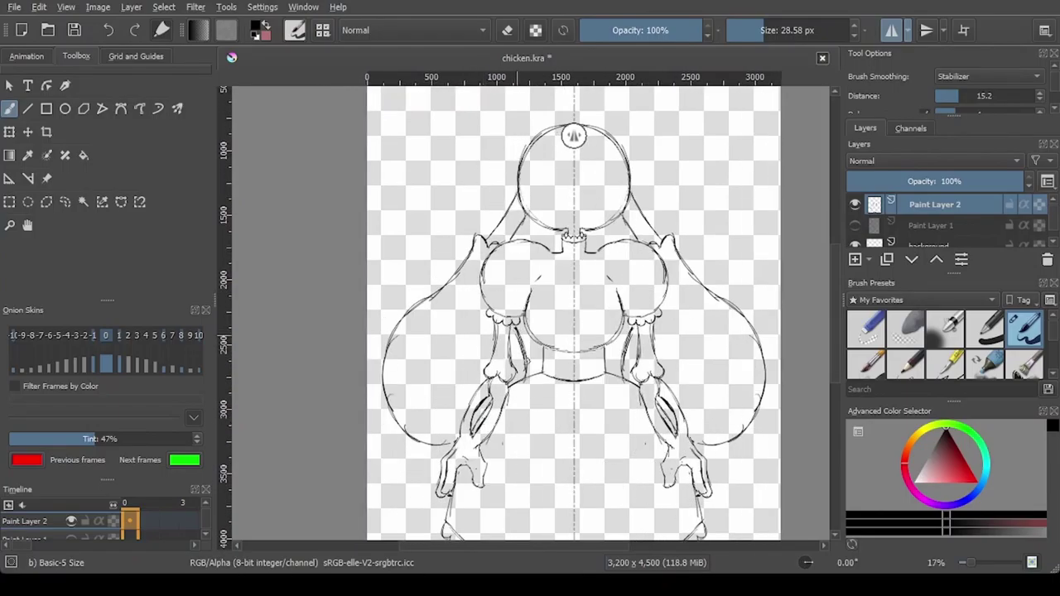
# Step: Erase the rounded outer edges of the pigtails and redraw them as cleaner sweeping curves ending at the wrists
pyautogui.press('e')
pyautogui.moveTo(388, 348); pyautogui.dragTo(390, 395)
pyautogui.press('e')
pyautogui.moveTo(421, 300)
pyautogui.mouseDown()
pyautogui.moveTo(387, 381)
pyautogui.moveTo(396, 405)
pyautogui.moveTo(460, 439)
pyautogui.moveTo(391, 390)
pyautogui.moveTo(406, 316)
pyautogui.mouseUp()
pyautogui.press('e')
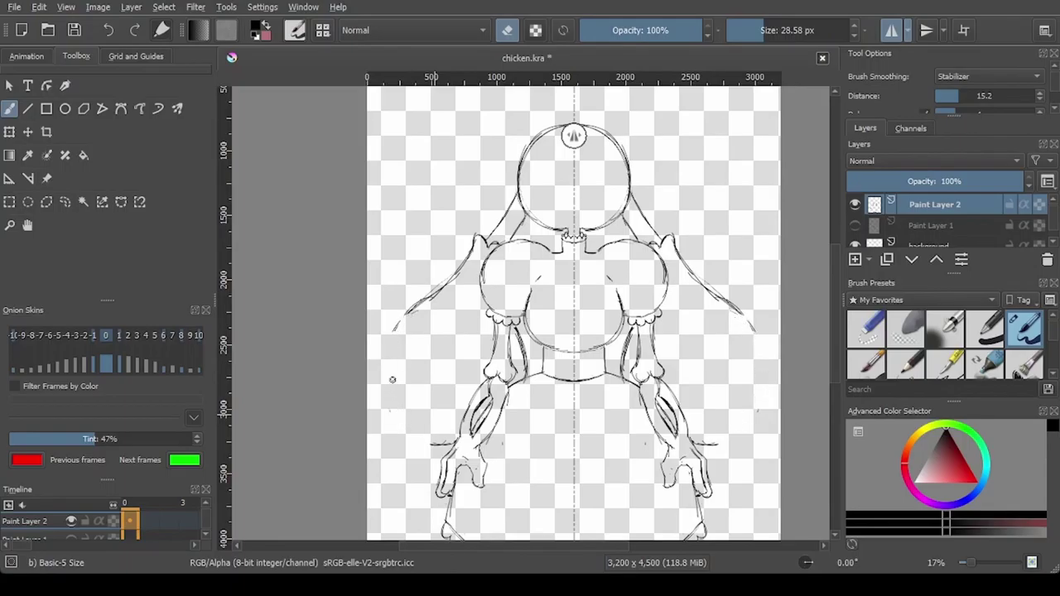
pyautogui.press('e')
pyautogui.moveTo(451, 444)
pyautogui.mouseDown()
pyautogui.moveTo(410, 432)
pyautogui.moveTo(382, 407)
pyautogui.moveTo(424, 440)
pyautogui.moveTo(377, 365)
pyautogui.moveTo(432, 295)
pyautogui.mouseUp()
pyautogui.scroll(-1, 385, 338)
pyautogui.scroll(1, 420, 336)
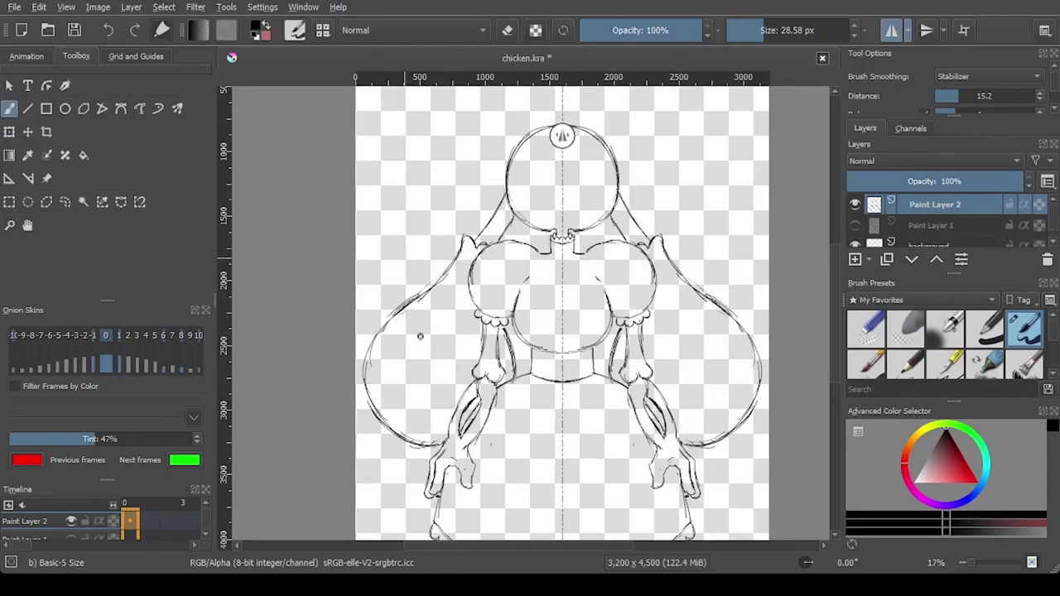
# Step: Add small circles, dots and drip marks as surface texture inside the pigtails
pyautogui.scroll(1, 420, 336)
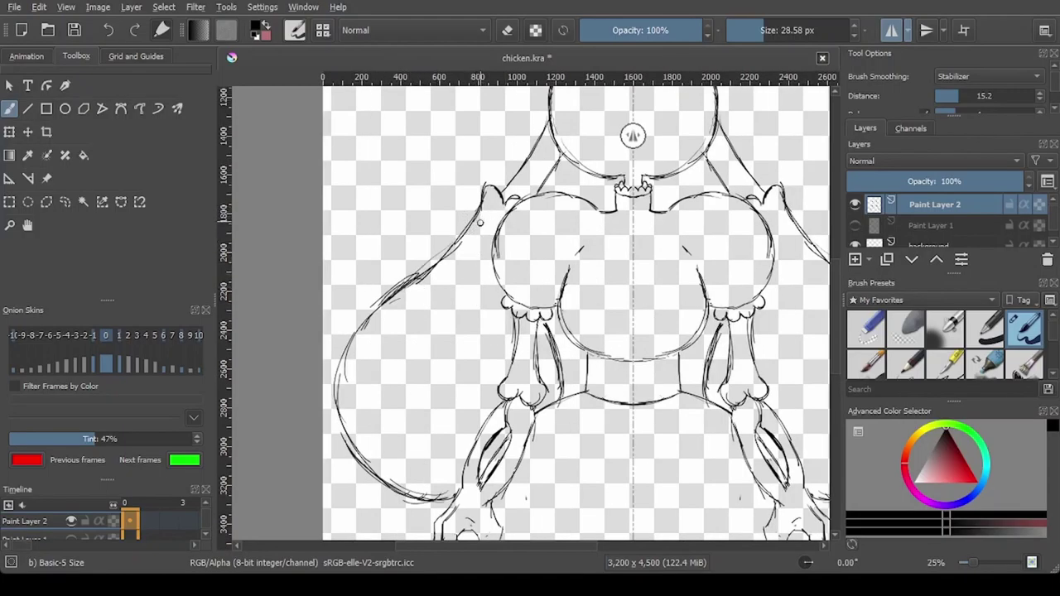
pyautogui.moveTo(415, 318); pyautogui.dragTo(410, 323)
pyautogui.moveTo(401, 319); pyautogui.dragTo(408, 342)
pyautogui.moveTo(382, 339); pyautogui.dragTo(389, 341)
pyautogui.moveTo(412, 465); pyautogui.dragTo(415, 464)
pyautogui.click(420, 444)
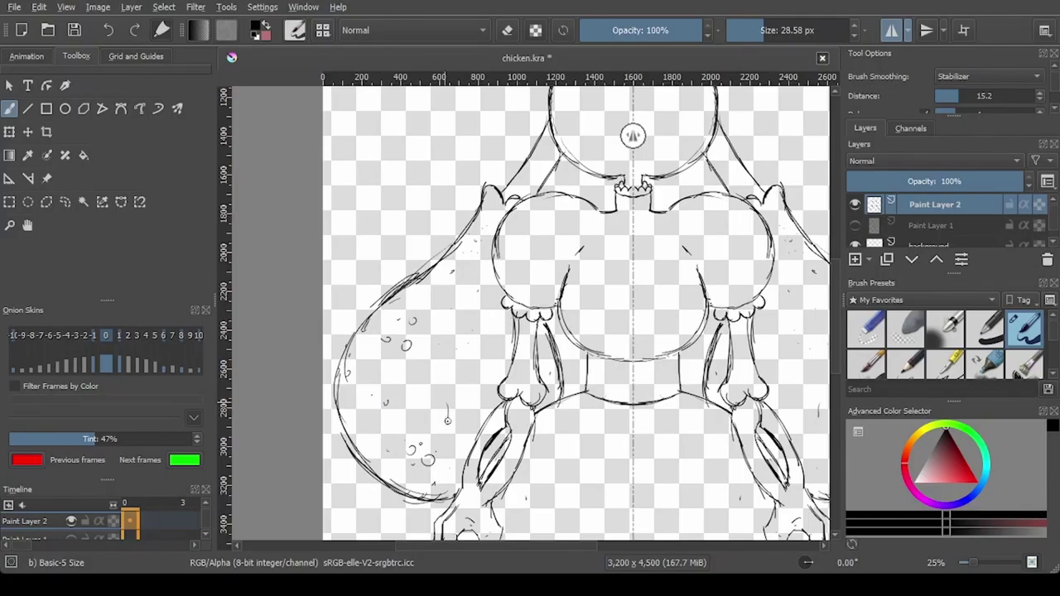
pyautogui.moveTo(448, 409); pyautogui.dragTo(452, 407)
pyautogui.moveTo(471, 253); pyautogui.dragTo(476, 275)
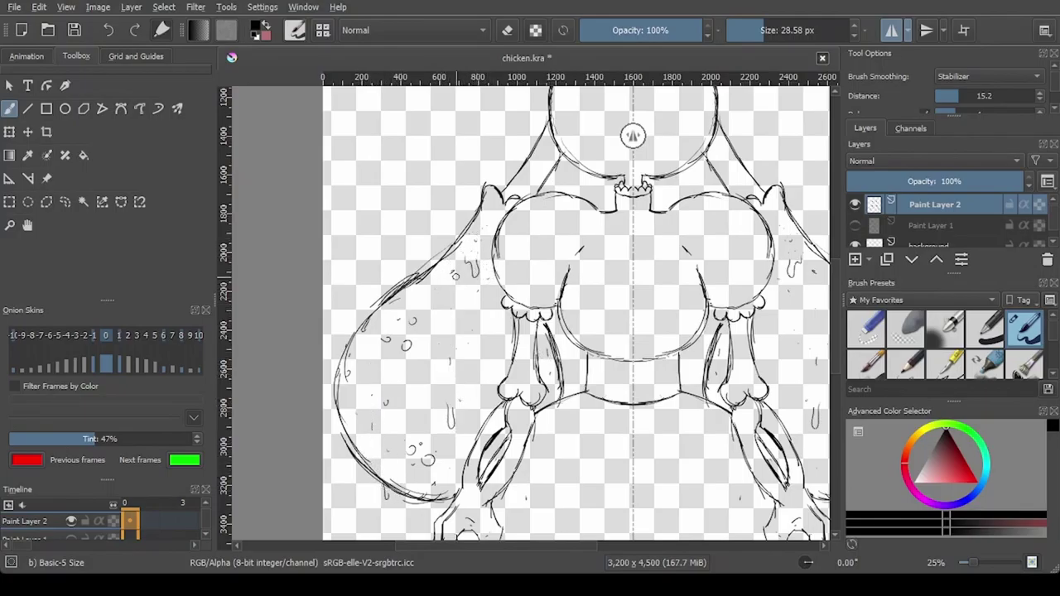
# Step: Erase the extra chin line at the bottom of the head above the frilled collar
pyautogui.scroll(-4, 455, 276)
pyautogui.scroll(2, 464, 182)
pyautogui.scroll(1, 510, 301)
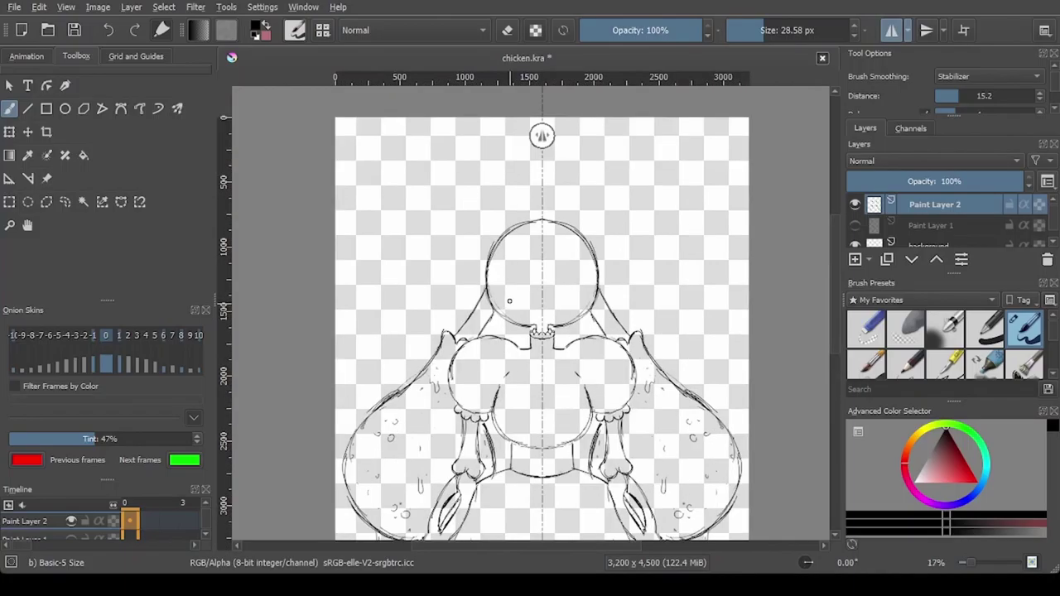
pyautogui.scroll(-2, 499, 248)
pyautogui.scroll(6, 500, 247)
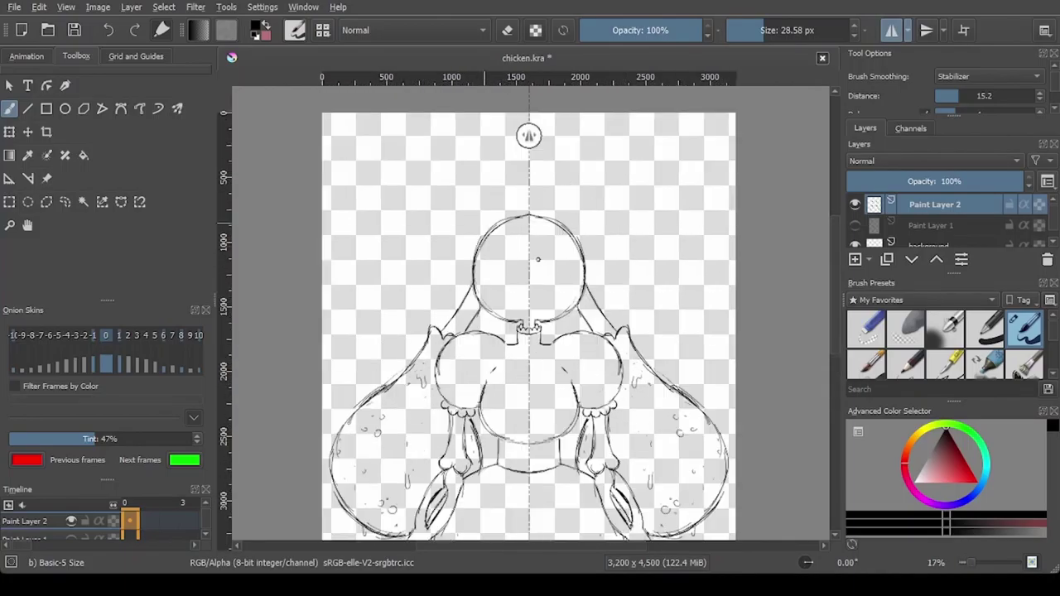
pyautogui.press('e')
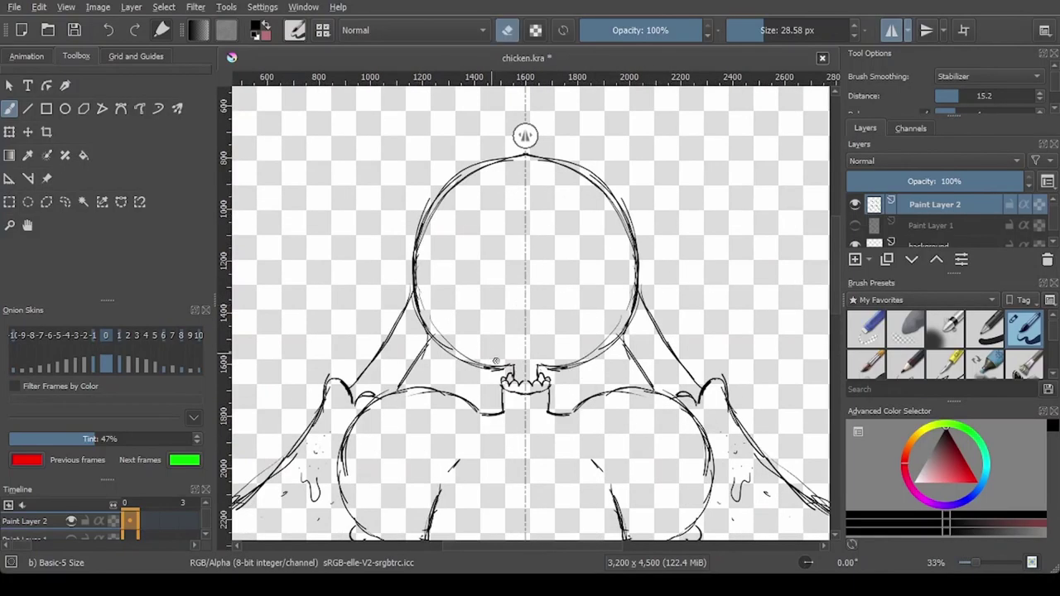
pyautogui.moveTo(490, 365)
pyautogui.mouseDown()
pyautogui.moveTo(435, 319)
pyautogui.moveTo(516, 371)
pyautogui.mouseUp()
pyautogui.press('e')
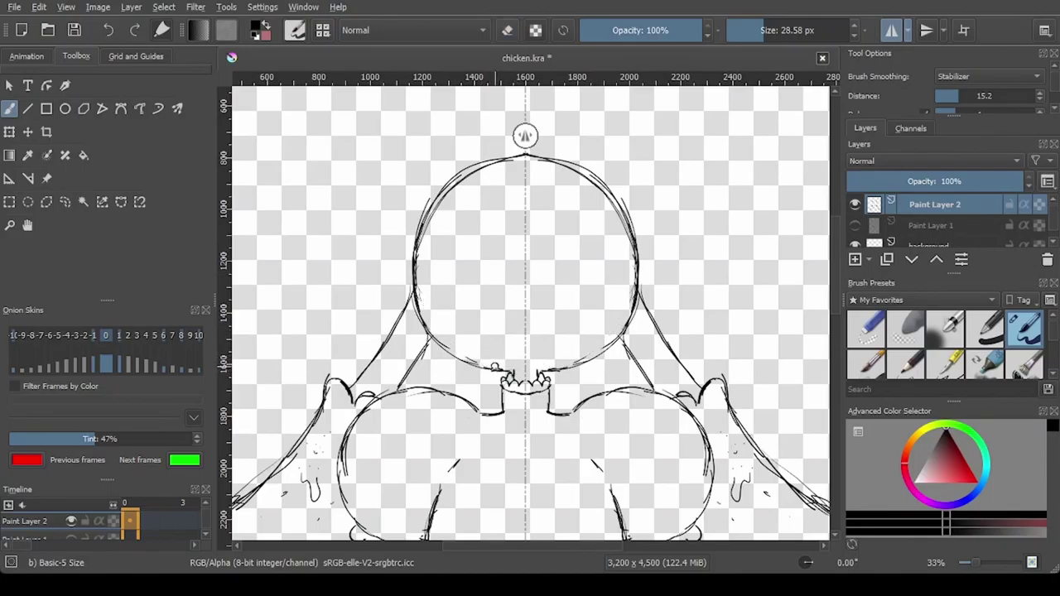
# Step: Sketch curved upper and lower outlines for two large eyes on the face
pyautogui.moveTo(556, 279); pyautogui.dragTo(601, 315)
pyautogui.scroll(1, 601, 316)
pyautogui.moveTo(546, 252)
pyautogui.mouseDown()
pyautogui.moveTo(602, 232)
pyautogui.moveTo(630, 252)
pyautogui.moveTo(618, 246)
pyautogui.moveTo(640, 319)
pyautogui.moveTo(625, 339)
pyautogui.moveTo(609, 350)
pyautogui.moveTo(612, 337)
pyautogui.moveTo(582, 335)
pyautogui.moveTo(551, 309)
pyautogui.moveTo(556, 249)
pyautogui.moveTo(612, 244)
pyautogui.moveTo(645, 329)
pyautogui.mouseUp()
pyautogui.press('e')
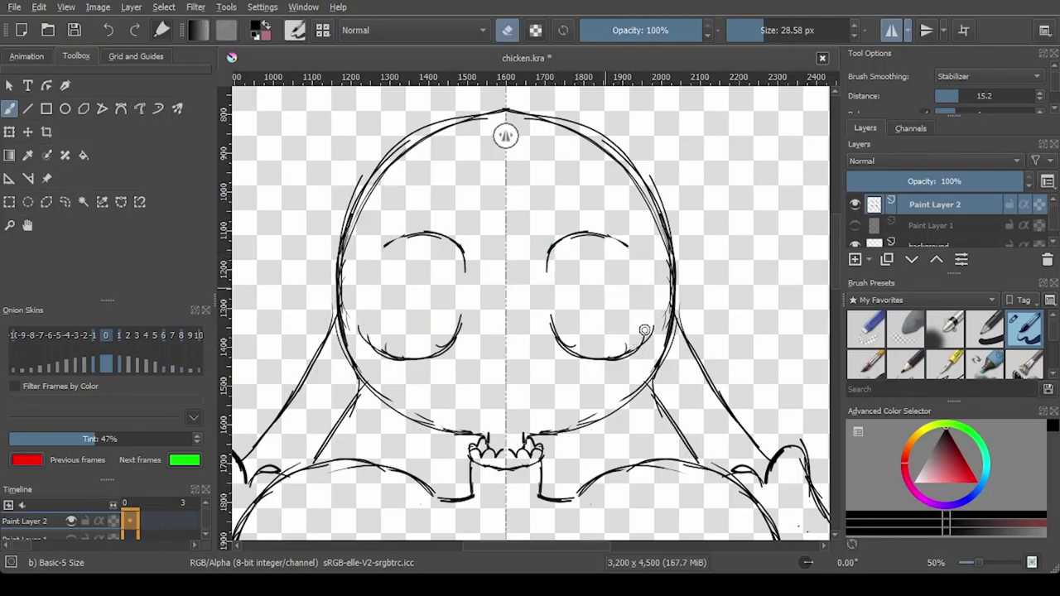
# Step: Thicken the outer edges of the eyes and draw solid black eyelashes at their upper outer corners
pyautogui.press('e')
pyautogui.moveTo(586, 230)
pyautogui.mouseDown()
pyautogui.moveTo(642, 273)
pyautogui.moveTo(657, 328)
pyautogui.moveTo(572, 361)
pyautogui.mouseUp()
pyautogui.moveTo(365, 336); pyautogui.dragTo(369, 265)
pyautogui.moveTo(354, 317)
pyautogui.mouseDown()
pyautogui.moveTo(408, 234)
pyautogui.moveTo(354, 304)
pyautogui.moveTo(393, 236)
pyautogui.moveTo(368, 264)
pyautogui.mouseUp()
pyautogui.moveTo(659, 293)
pyautogui.mouseDown()
pyautogui.moveTo(632, 246)
pyautogui.moveTo(602, 228)
pyautogui.moveTo(638, 235)
pyautogui.moveTo(617, 236)
pyautogui.moveTo(645, 219)
pyautogui.moveTo(651, 235)
pyautogui.moveTo(628, 238)
pyautogui.moveTo(652, 226)
pyautogui.moveTo(638, 238)
pyautogui.moveTo(638, 229)
pyautogui.moveTo(604, 232)
pyautogui.mouseUp()
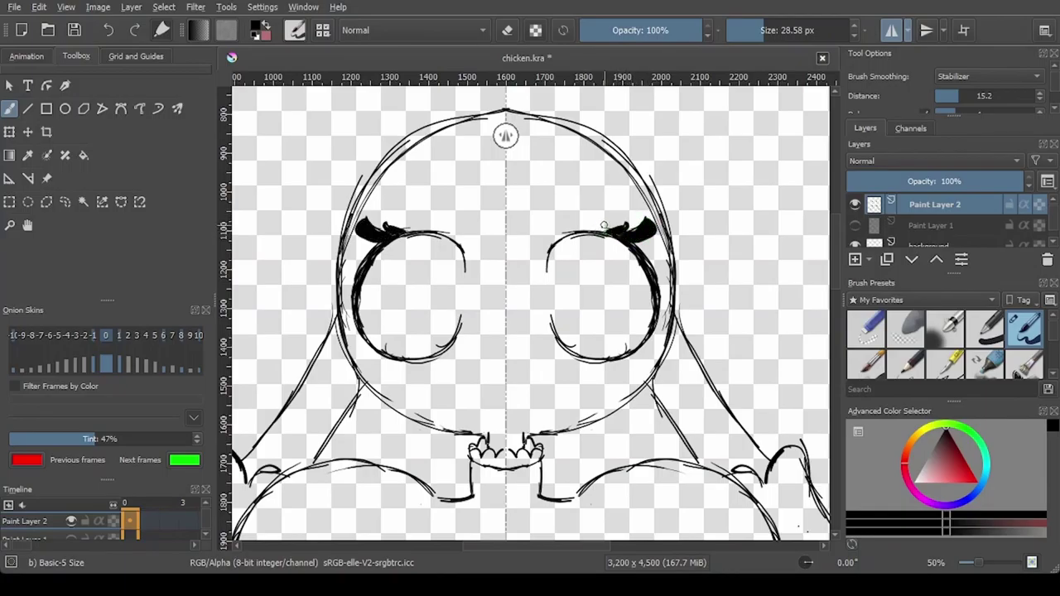
# Step: Draw a tall oval pupil near the inner edge of each eye
pyautogui.scroll(-3, 602, 223)
pyautogui.scroll(5, 573, 238)
pyautogui.scroll(-1, 539, 271)
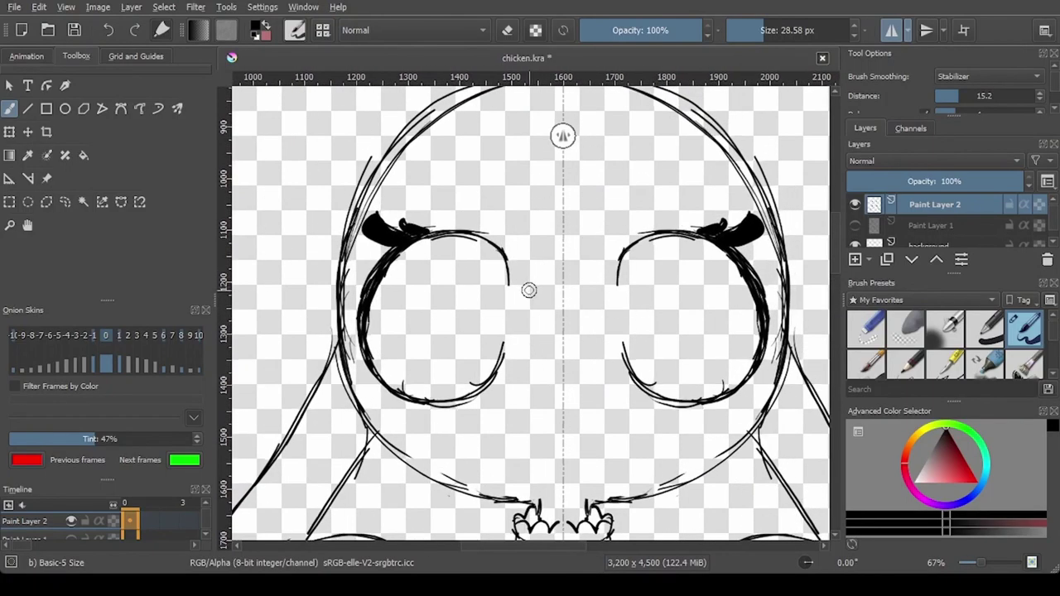
pyautogui.moveTo(639, 260)
pyautogui.mouseDown()
pyautogui.moveTo(628, 313)
pyautogui.moveTo(645, 297)
pyautogui.moveTo(647, 335)
pyautogui.moveTo(649, 317)
pyautogui.moveTo(635, 311)
pyautogui.moveTo(665, 327)
pyautogui.mouseUp()
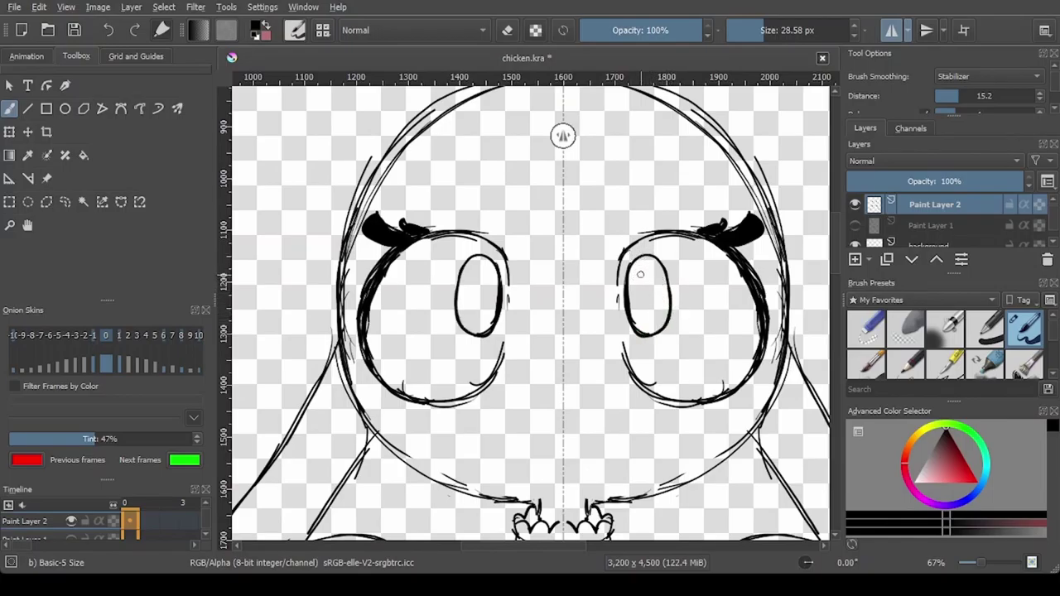
pyautogui.scroll(-5, 643, 265)
pyautogui.scroll(3, 646, 245)
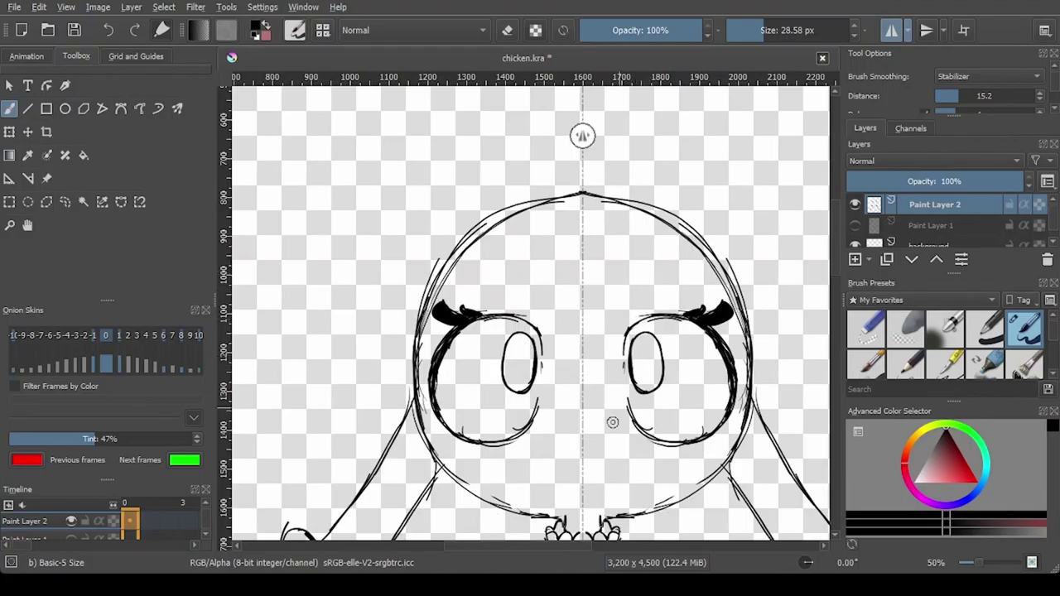
pyautogui.scroll(1, 620, 407)
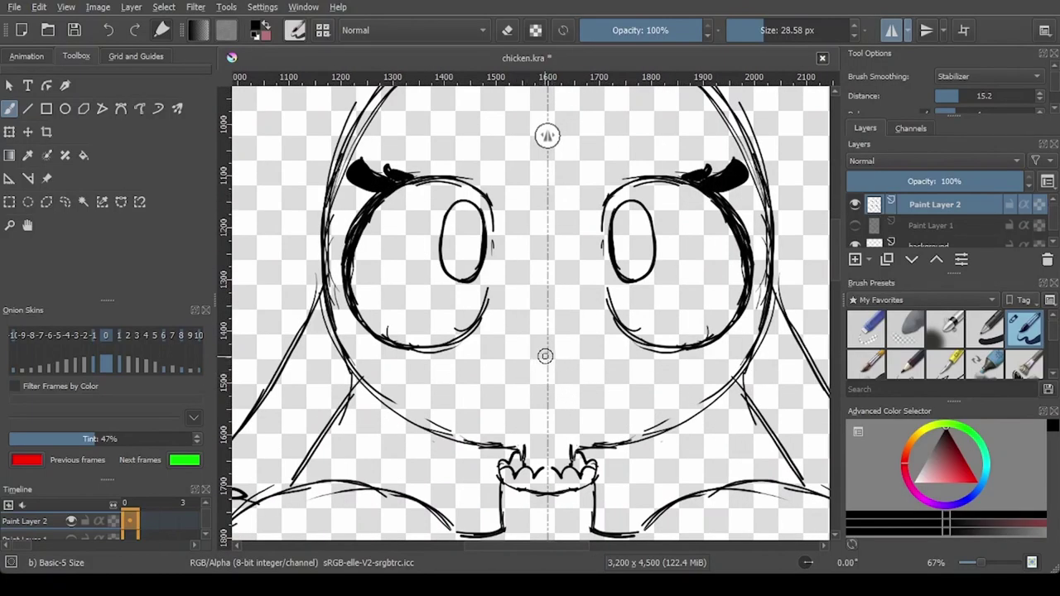
pyautogui.moveTo(486, 362)
pyautogui.mouseDown()
pyautogui.moveTo(541, 356)
pyautogui.moveTo(481, 368)
pyautogui.moveTo(507, 395)
pyautogui.moveTo(545, 405)
pyautogui.mouseUp()
pyautogui.press('e')
pyautogui.press('e')
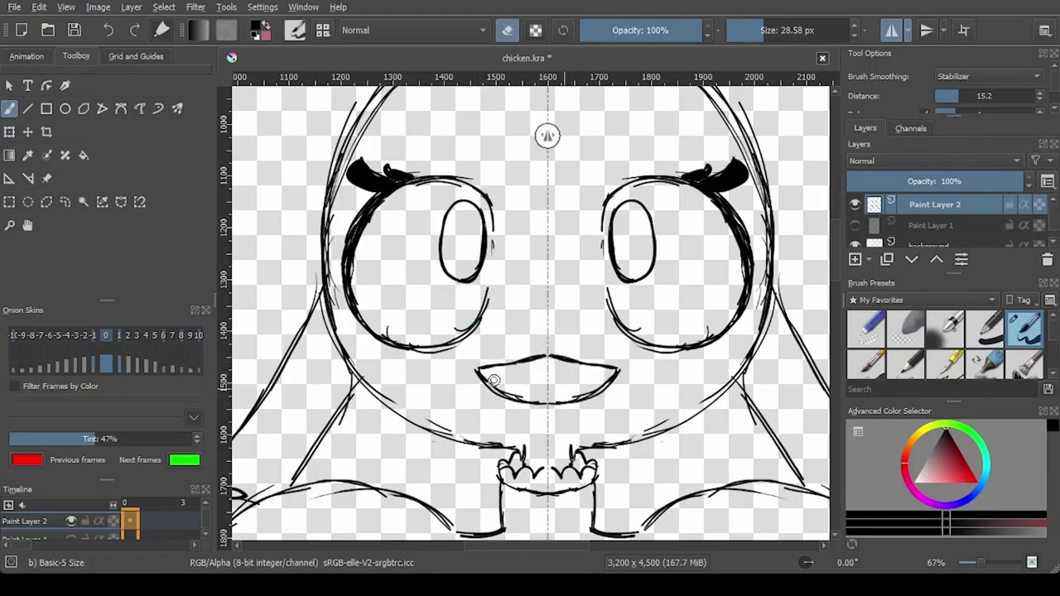
pyautogui.hotkey('ctrl', 'z')
pyautogui.hotkey('ctrl', 'z')
# Step: Draw an open smiling mouth centred below the eyes, with upper teeth, a solid black interior and a tongue
pyautogui.moveTo(547, 322)
pyautogui.mouseDown()
pyautogui.moveTo(504, 340)
pyautogui.moveTo(527, 388)
pyautogui.moveTo(547, 398)
pyautogui.moveTo(502, 321)
pyautogui.mouseUp()
pyautogui.press('e')
pyautogui.moveTo(509, 359)
pyautogui.mouseDown()
pyautogui.moveTo(523, 374)
pyautogui.moveTo(504, 328)
pyautogui.mouseUp()
pyautogui.press('e')
pyautogui.moveTo(543, 399)
pyautogui.mouseDown()
pyautogui.moveTo(502, 359)
pyautogui.moveTo(500, 328)
pyautogui.moveTo(594, 358)
pyautogui.moveTo(499, 348)
pyautogui.moveTo(545, 344)
pyautogui.mouseUp()
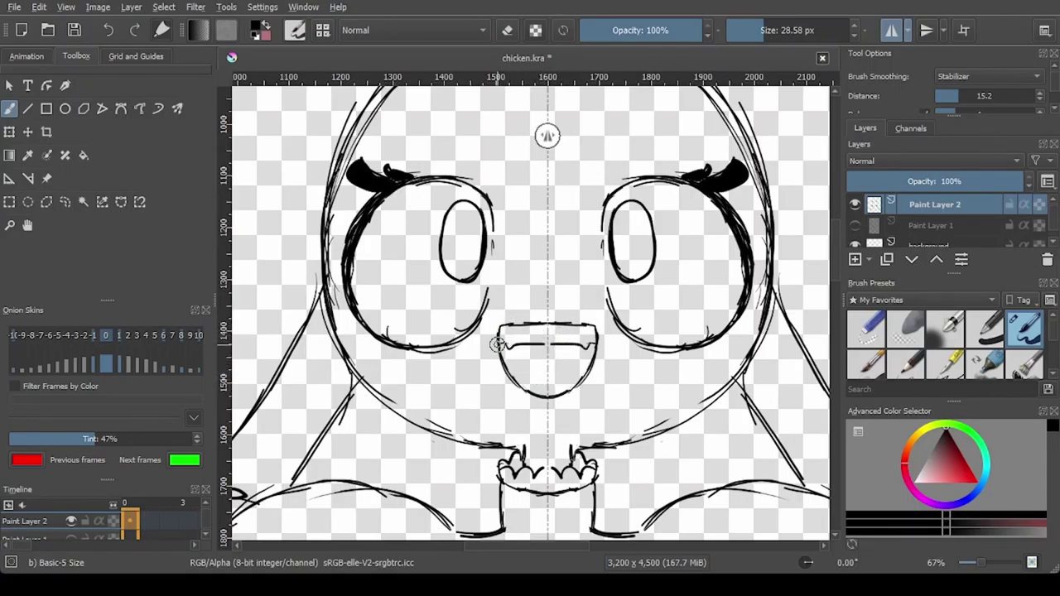
pyautogui.moveTo(515, 382)
pyautogui.mouseDown()
pyautogui.moveTo(556, 380)
pyautogui.moveTo(514, 374)
pyautogui.moveTo(547, 361)
pyautogui.moveTo(514, 370)
pyautogui.moveTo(517, 349)
pyautogui.moveTo(505, 359)
pyautogui.moveTo(505, 347)
pyautogui.moveTo(532, 350)
pyautogui.moveTo(518, 363)
pyautogui.moveTo(547, 358)
pyautogui.mouseUp()
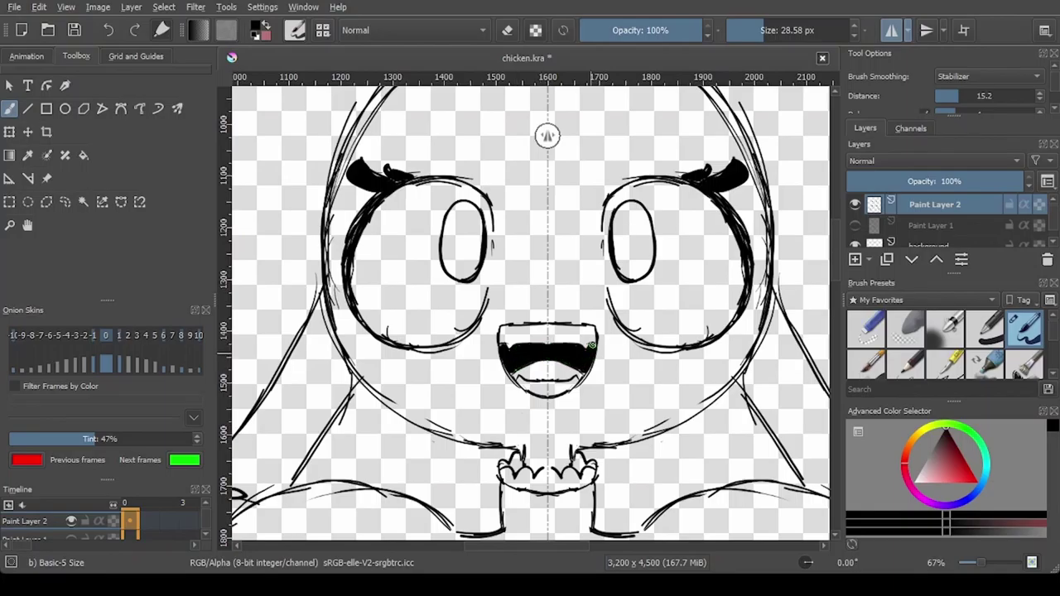
# Step: Examine the whole character to check how the new face fits the body's proportions
pyautogui.scroll(-6, 580, 356)
pyautogui.scroll(4, 579, 356)
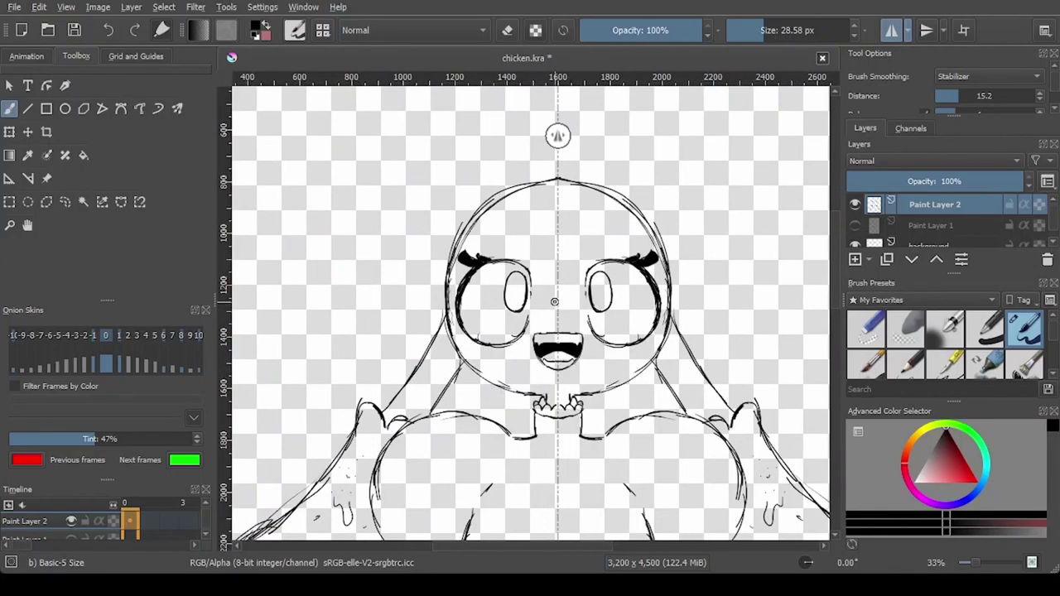
pyautogui.scroll(-4, 540, 280)
pyautogui.scroll(3, 539, 281)
pyautogui.scroll(-3, 539, 280)
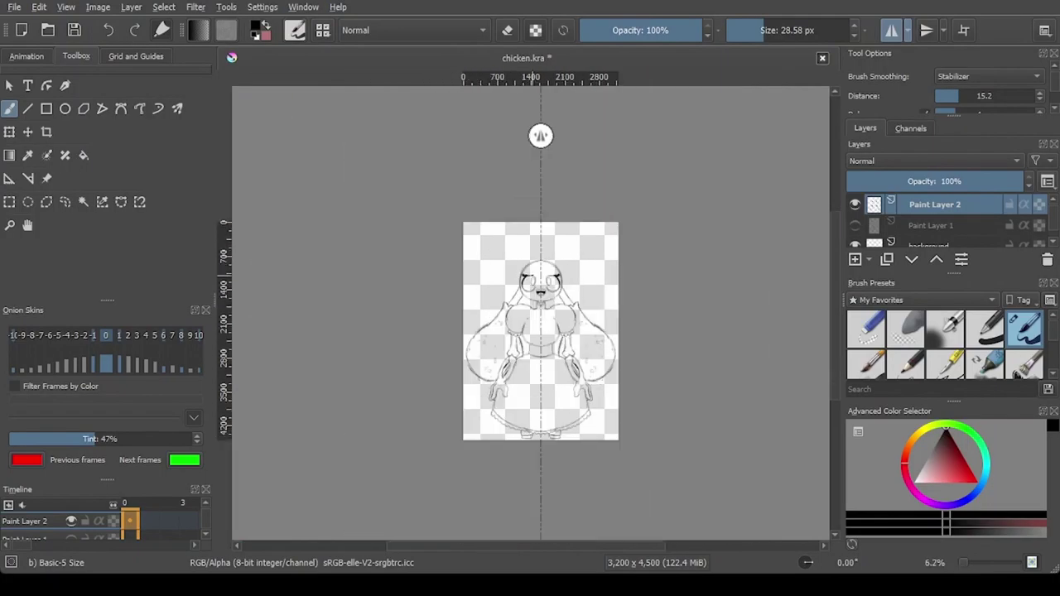
pyautogui.scroll(2, 539, 280)
pyautogui.scroll(-1, 539, 280)
pyautogui.scroll(2, 539, 280)
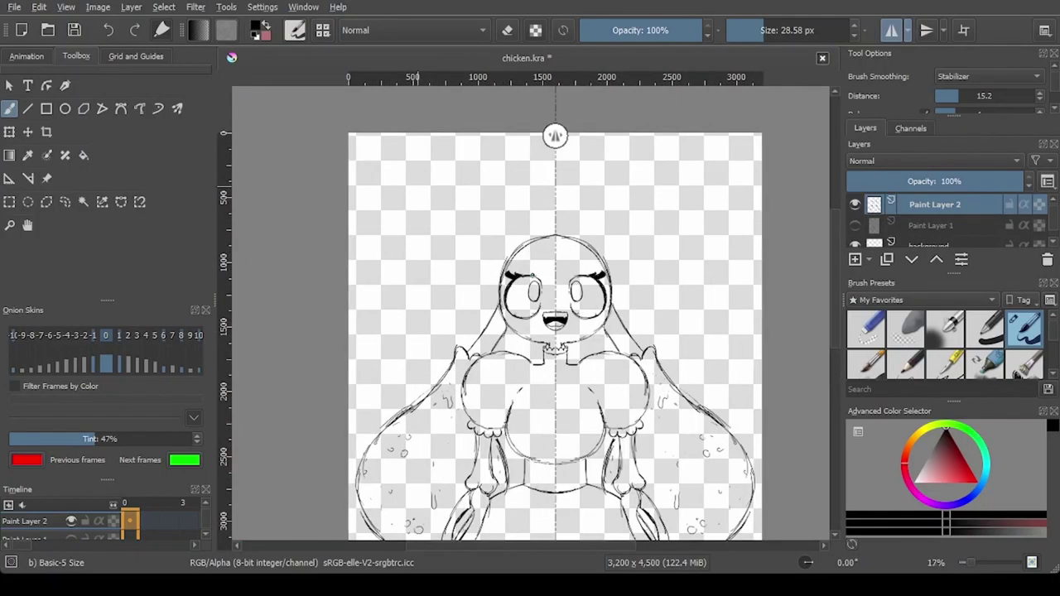
# Step: Sketch rounded hair curls outside the head and long hanging locks along both sides of the face
pyautogui.scroll(2, 523, 230)
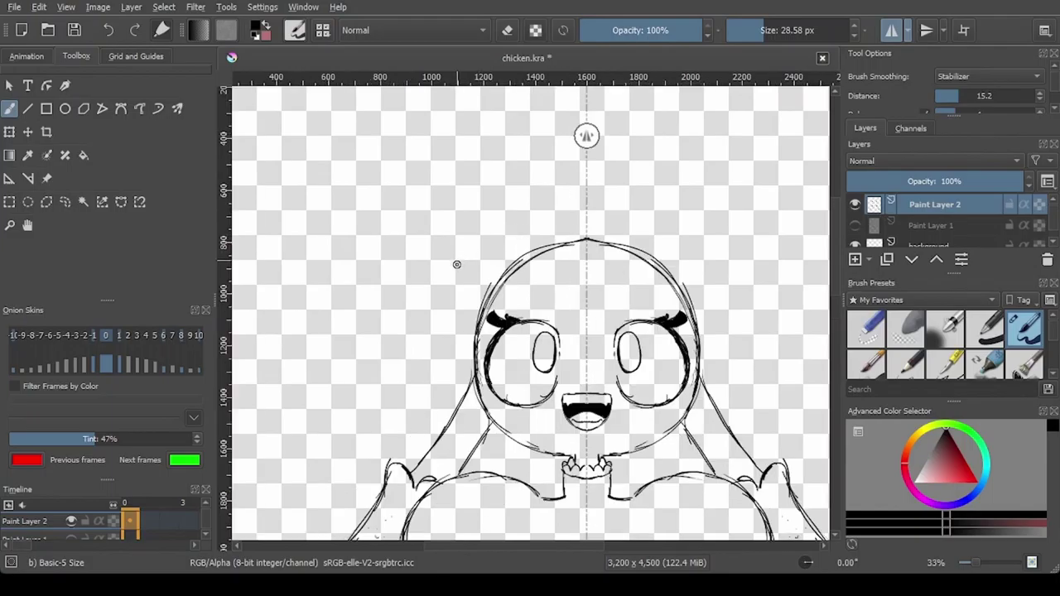
pyautogui.scroll(-2, 456, 264)
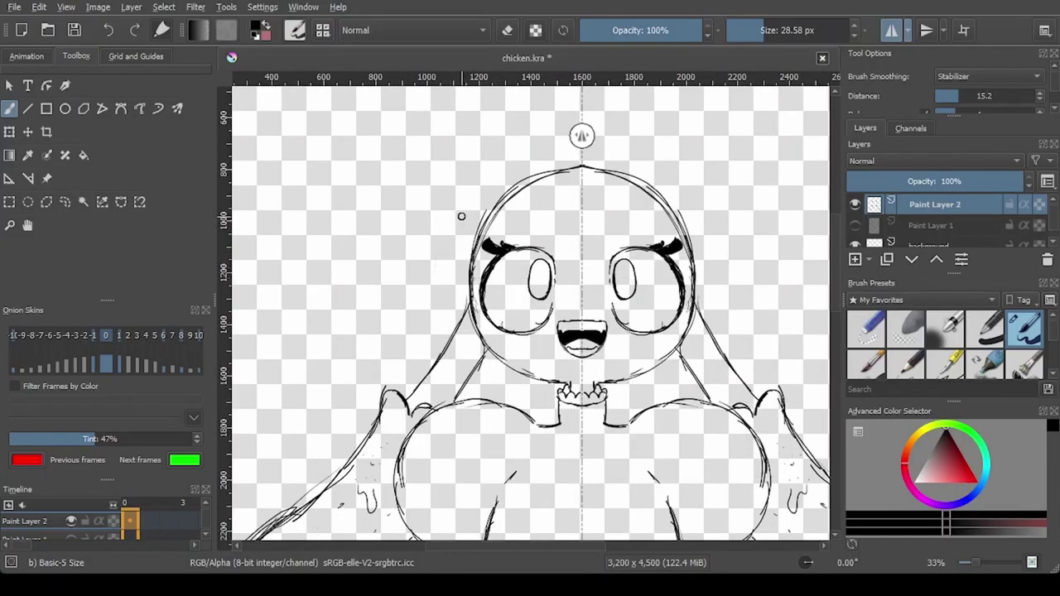
pyautogui.moveTo(447, 222)
pyautogui.mouseDown()
pyautogui.moveTo(437, 249)
pyautogui.moveTo(446, 294)
pyautogui.moveTo(429, 293)
pyautogui.moveTo(446, 312)
pyautogui.moveTo(443, 340)
pyautogui.moveTo(460, 344)
pyautogui.moveTo(451, 349)
pyautogui.moveTo(467, 309)
pyautogui.moveTo(471, 375)
pyautogui.moveTo(493, 362)
pyautogui.moveTo(491, 311)
pyautogui.moveTo(482, 353)
pyautogui.moveTo(478, 328)
pyautogui.moveTo(490, 336)
pyautogui.moveTo(470, 299)
pyautogui.moveTo(445, 344)
pyautogui.moveTo(464, 314)
pyautogui.moveTo(468, 235)
pyautogui.mouseUp()
pyautogui.press('e')
pyautogui.press('e')
pyautogui.moveTo(490, 358)
pyautogui.mouseDown()
pyautogui.moveTo(478, 273)
pyautogui.moveTo(471, 291)
pyautogui.moveTo(517, 193)
pyautogui.mouseUp()
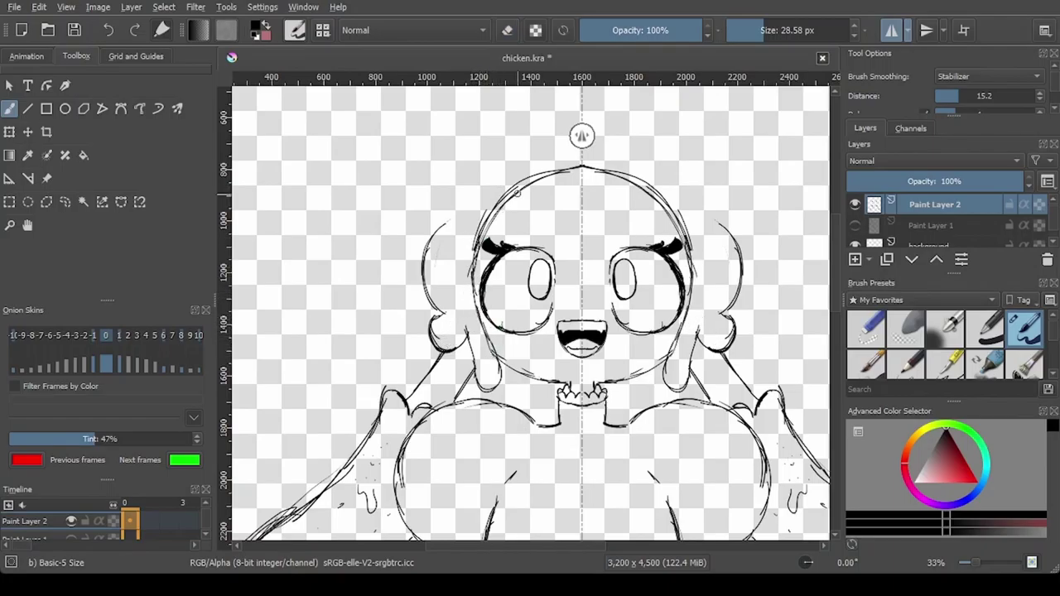
# Step: Erase the upper side outlines of the head and draw a centre-parted fringe with oval eyebrows beneath it
pyautogui.press('e')
pyautogui.moveTo(467, 248)
pyautogui.mouseDown()
pyautogui.moveTo(503, 204)
pyautogui.moveTo(467, 259)
pyautogui.moveTo(508, 142)
pyautogui.moveTo(473, 246)
pyautogui.moveTo(484, 224)
pyautogui.moveTo(529, 228)
pyautogui.moveTo(584, 178)
pyautogui.mouseUp()
pyautogui.press('e')
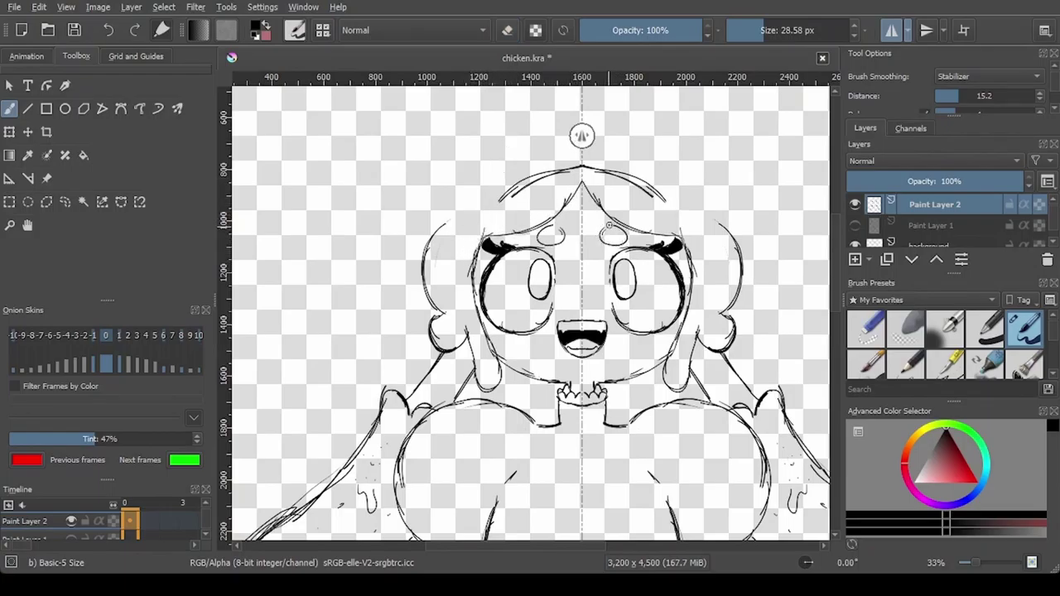
# Step: Draw a large two-lobed hair outline over the top of the head and erase the old head outline inside it
pyautogui.moveTo(445, 220); pyautogui.dragTo(521, 130)
pyautogui.moveTo(464, 172); pyautogui.dragTo(521, 137)
pyautogui.moveTo(572, 215); pyautogui.dragTo(561, 320)
pyautogui.moveTo(436, 323)
pyautogui.mouseDown()
pyautogui.moveTo(502, 231)
pyautogui.moveTo(581, 228)
pyautogui.moveTo(698, 259)
pyautogui.moveTo(711, 302)
pyautogui.mouseUp()
pyautogui.press('e')
pyautogui.moveTo(542, 238)
pyautogui.mouseDown()
pyautogui.moveTo(450, 277)
pyautogui.moveTo(467, 271)
pyautogui.mouseUp()
pyautogui.moveTo(545, 271); pyautogui.dragTo(522, 285)
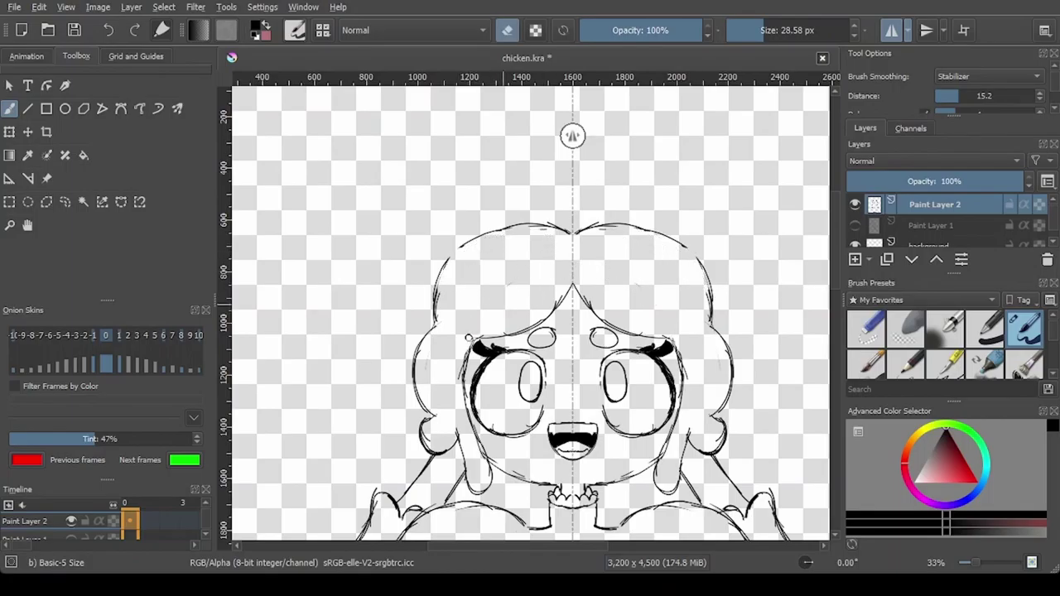
# Step: Draw an arched line across the hair above the fringe and refine the centre parting and top hair outline
pyautogui.press('e')
pyautogui.moveTo(468, 307)
pyautogui.mouseDown()
pyautogui.moveTo(527, 266)
pyautogui.moveTo(572, 253)
pyautogui.mouseUp()
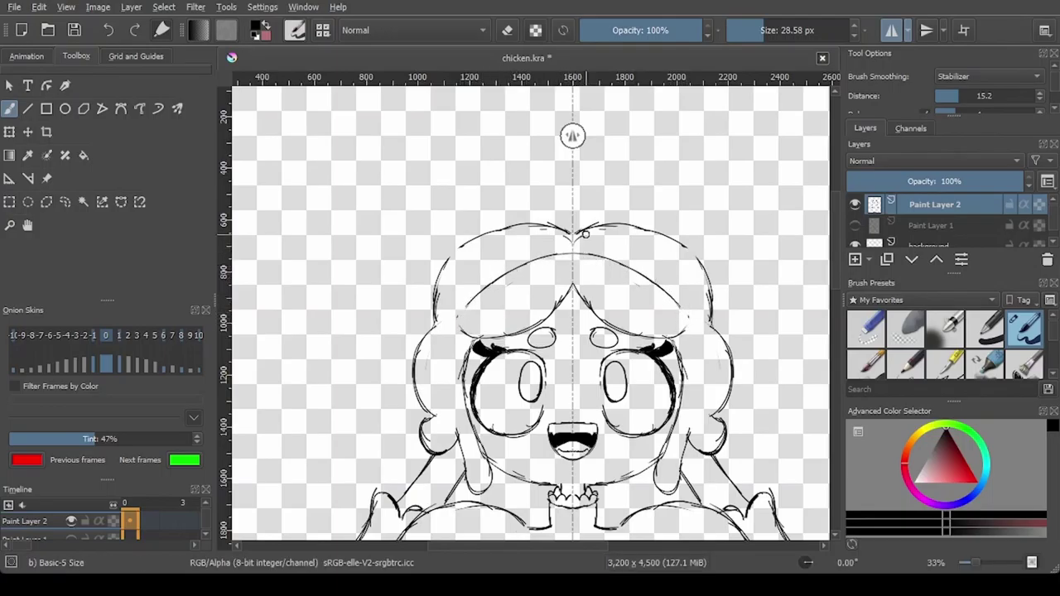
pyautogui.scroll(-3, 595, 340)
pyautogui.scroll(3, 580, 298)
pyautogui.press('e')
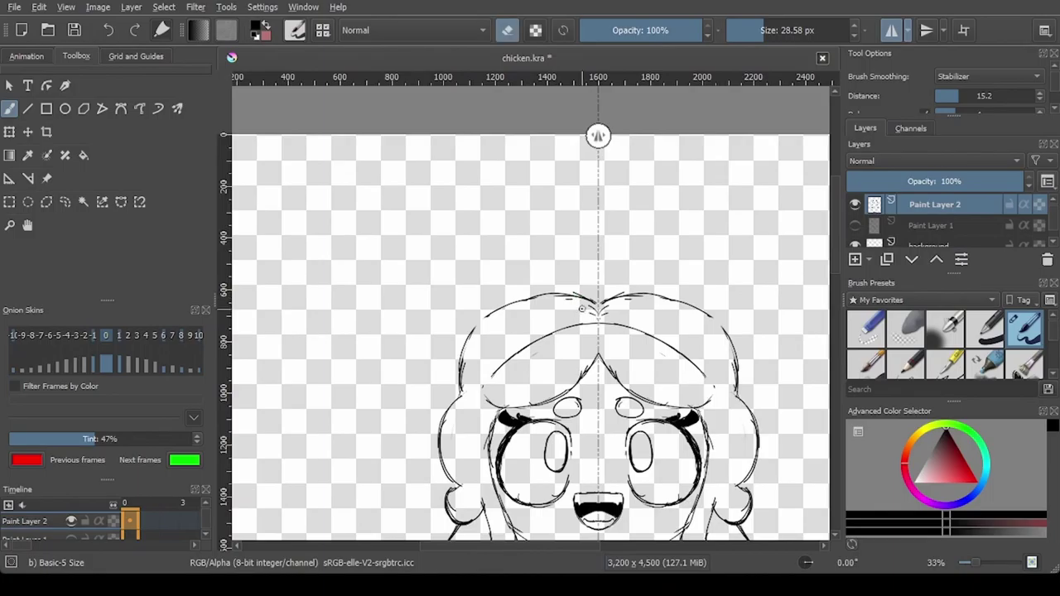
pyautogui.moveTo(586, 302)
pyautogui.mouseDown()
pyautogui.moveTo(560, 289)
pyautogui.moveTo(519, 305)
pyautogui.moveTo(589, 294)
pyautogui.moveTo(546, 290)
pyautogui.moveTo(496, 309)
pyautogui.moveTo(469, 341)
pyautogui.mouseUp()
pyautogui.press('e')
# Step: Draw a wavy edge below the chin from each side lock towards the frilled collar
pyautogui.scroll(-3, 593, 302)
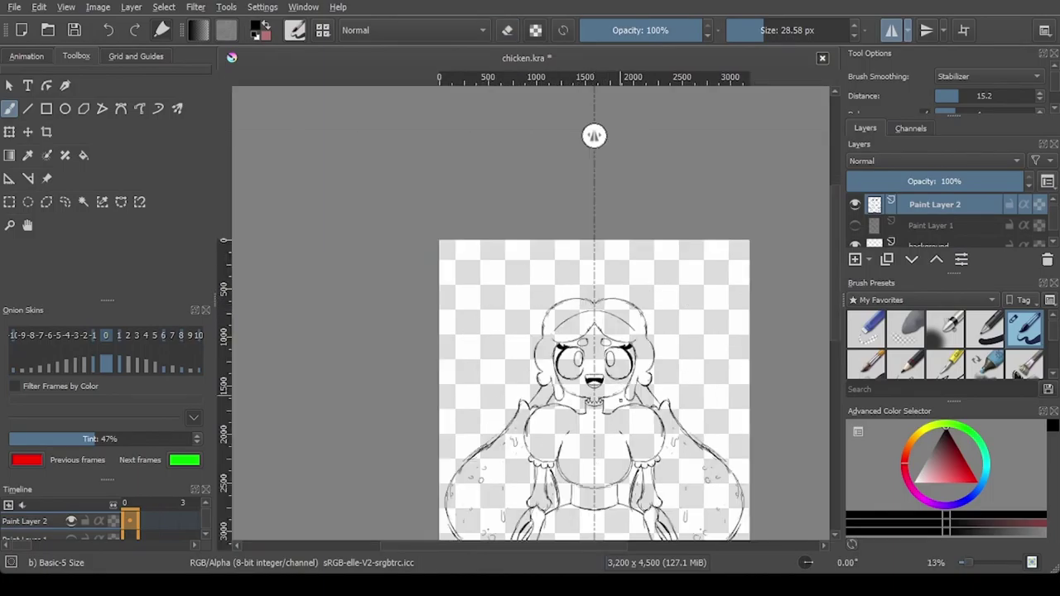
pyautogui.scroll(2, 613, 483)
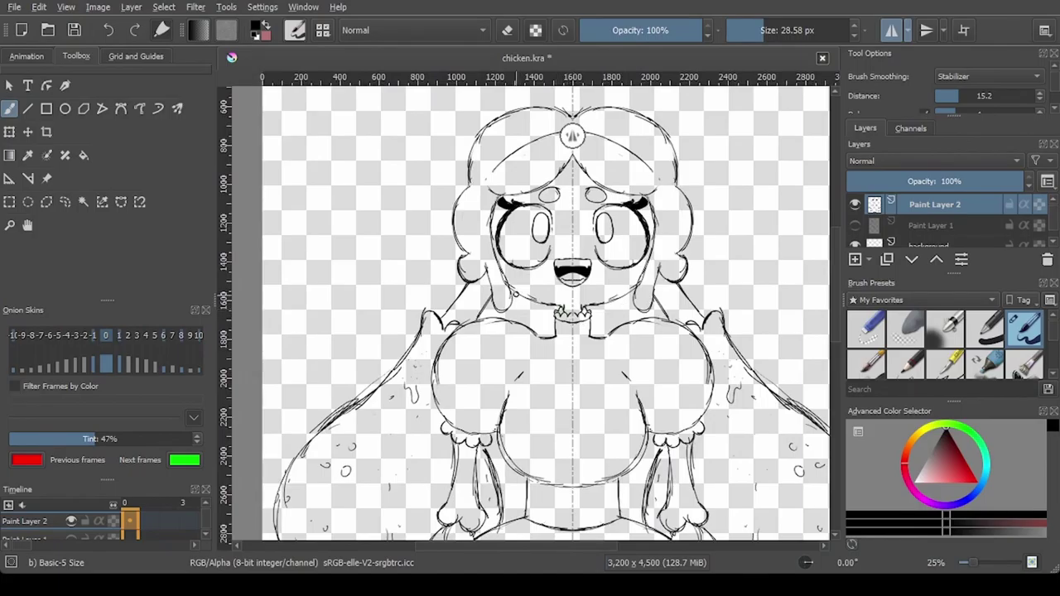
pyautogui.moveTo(511, 303); pyautogui.dragTo(550, 317)
# Step: Draw a second arch just above the first across the hair to form a headband
pyautogui.scroll(-4, 564, 319)
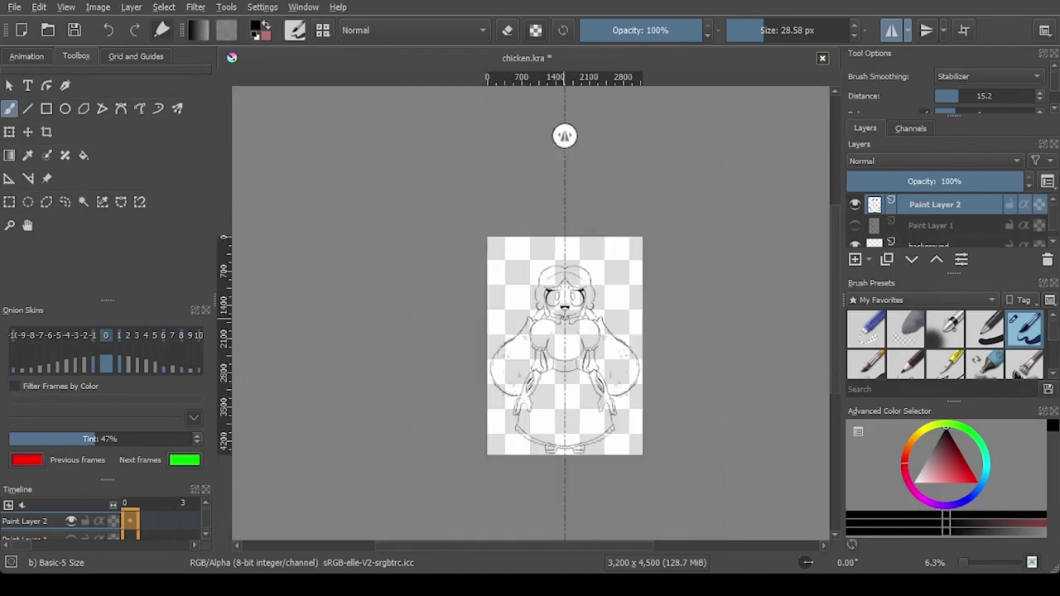
pyautogui.scroll(5, 554, 269)
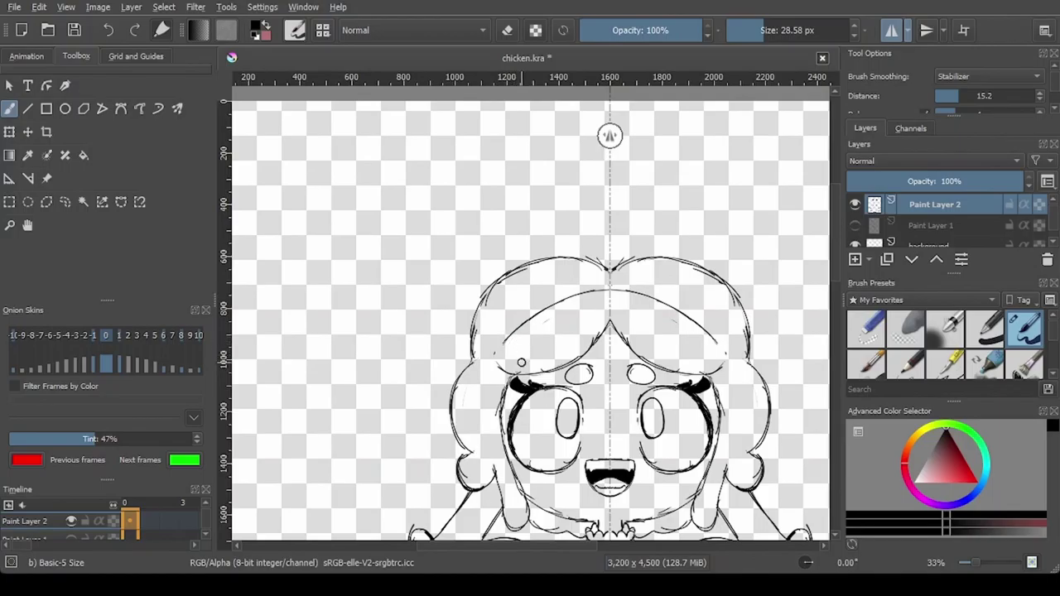
pyautogui.moveTo(502, 339)
pyautogui.mouseDown()
pyautogui.moveTo(535, 305)
pyautogui.moveTo(610, 279)
pyautogui.mouseUp()
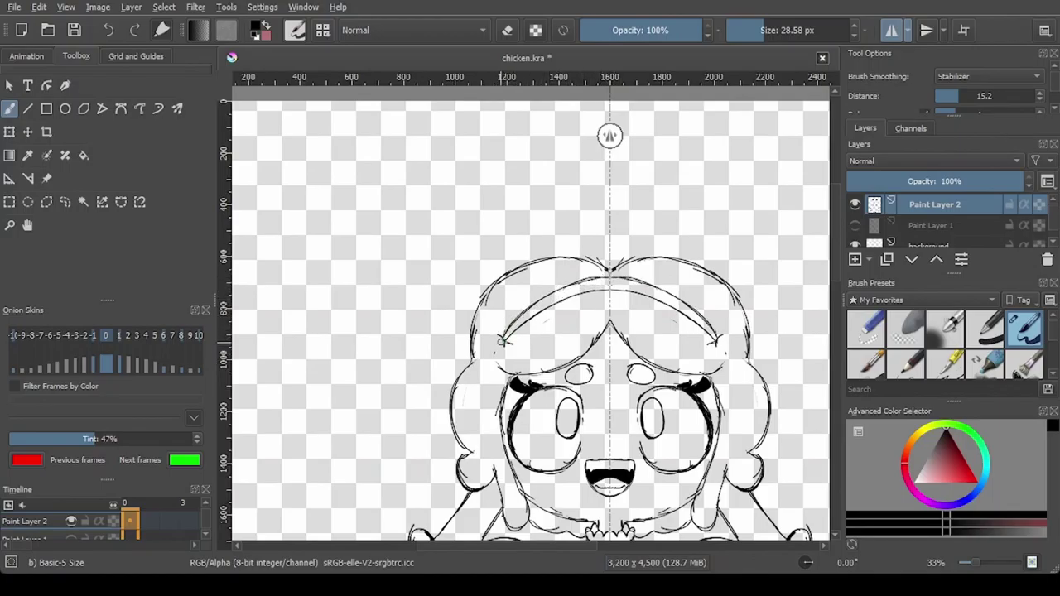
# Step: Scatter small rectangular crumb shapes over the hair above and below the headband
pyautogui.moveTo(662, 255); pyautogui.dragTo(676, 257)
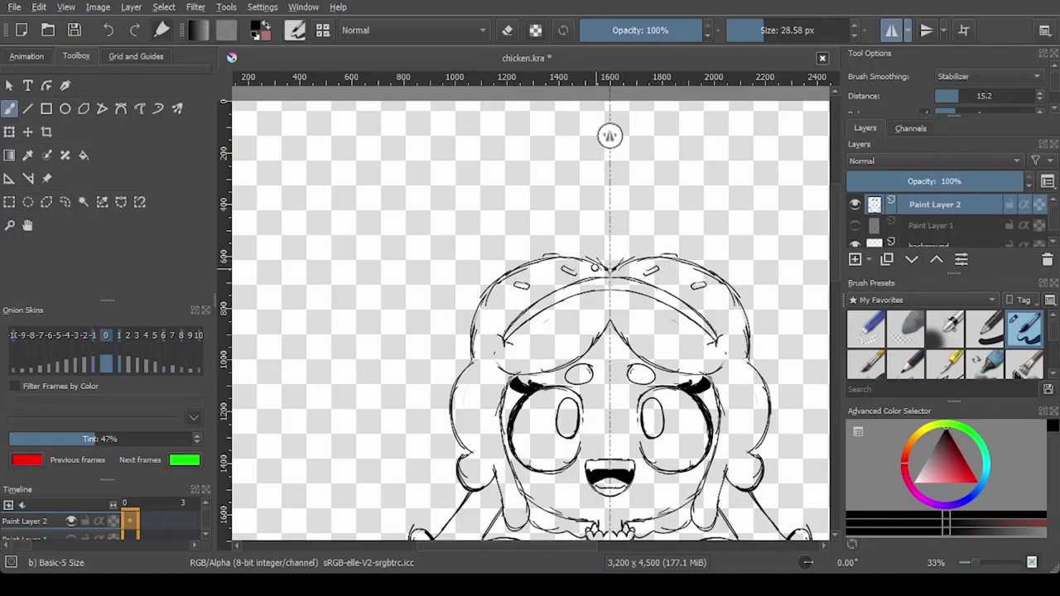
pyautogui.moveTo(544, 290); pyautogui.dragTo(557, 293)
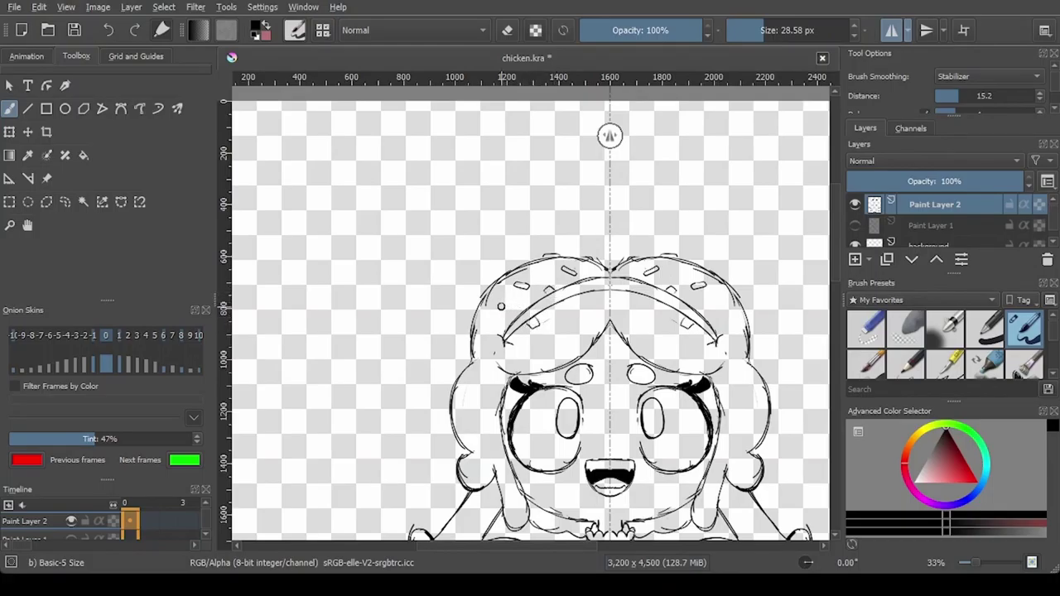
pyautogui.moveTo(488, 318)
pyautogui.mouseDown()
pyautogui.moveTo(497, 313)
pyautogui.moveTo(473, 326)
pyautogui.mouseUp()
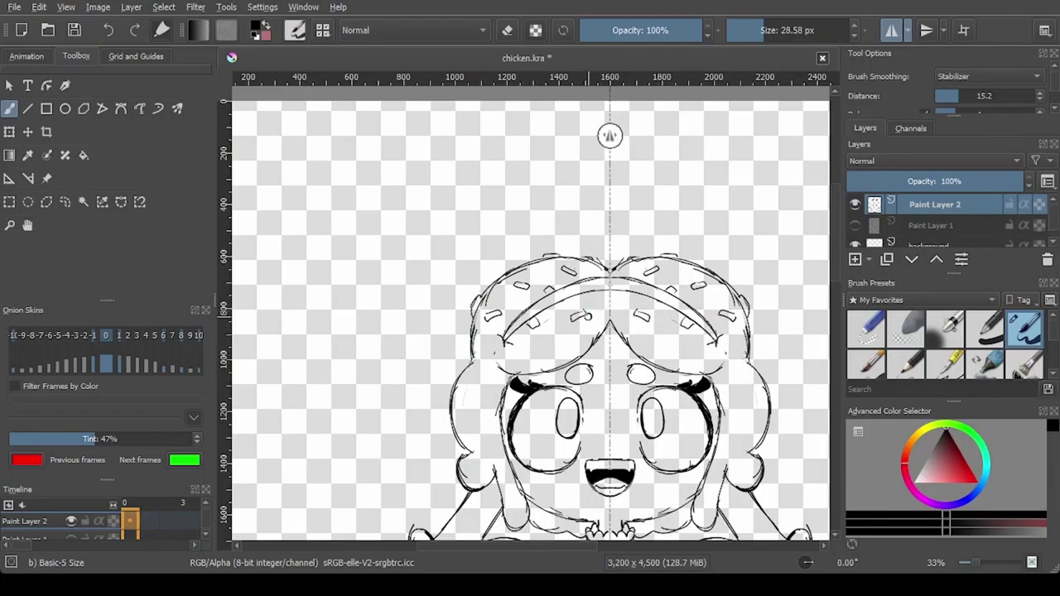
# Step: Examine the finished hair, headband and crumb details against the rest of the character
pyautogui.scroll(1, 598, 340)
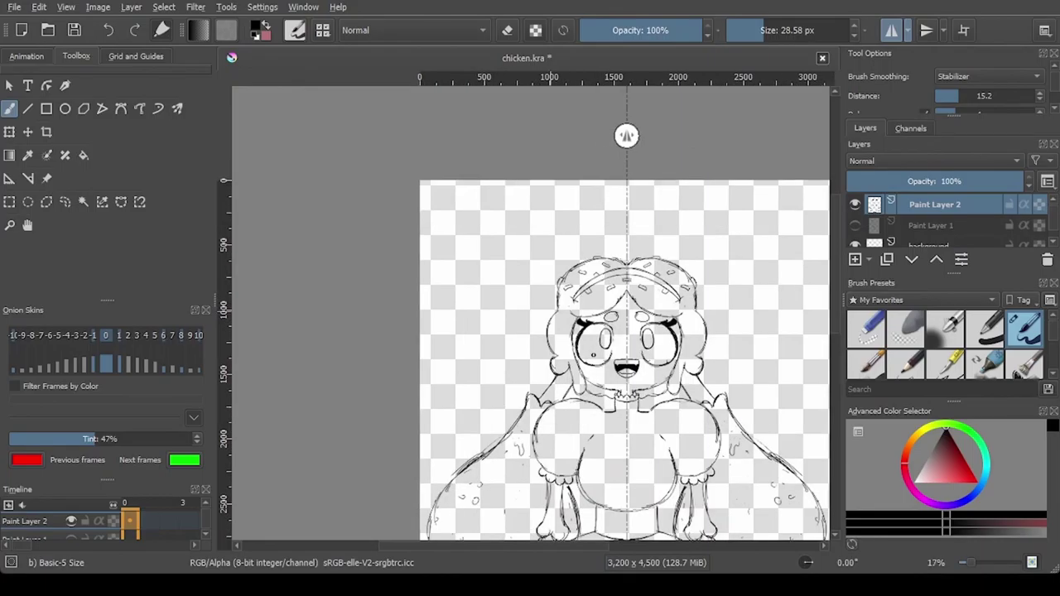
pyautogui.scroll(-4, 584, 308)
pyautogui.scroll(3, 580, 315)
pyautogui.scroll(1, 651, 272)
pyautogui.scroll(-1, 647, 282)
pyautogui.scroll(1, 607, 414)
pyautogui.scroll(-2, 605, 391)
pyautogui.scroll(3, 618, 373)
pyautogui.scroll(-4, 617, 373)
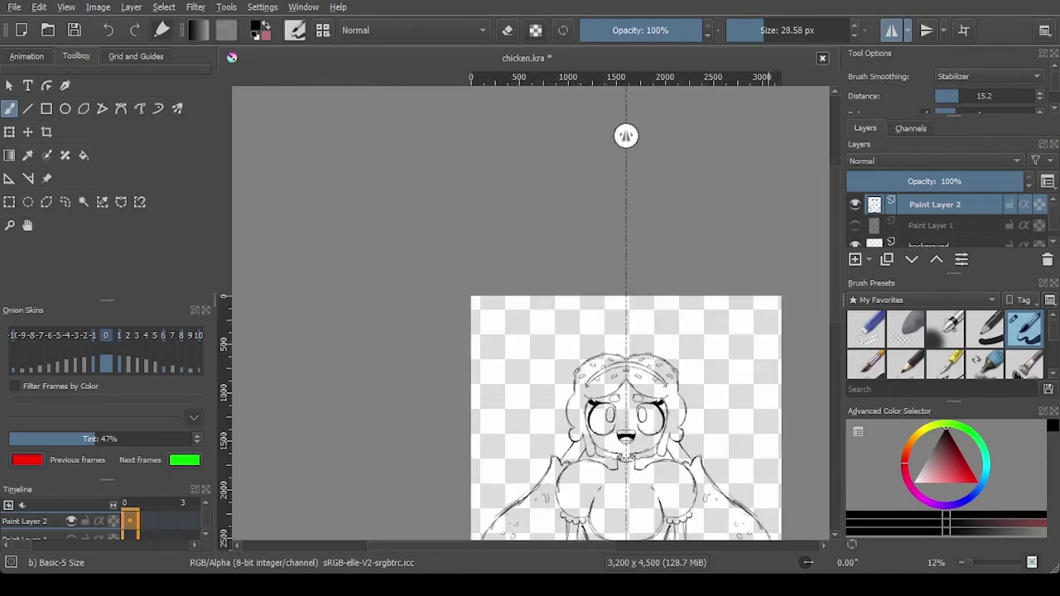
# Step: Try a solid black drumstick shape with a small bone end inside each oval pupil
pyautogui.scroll(3, 617, 373)
pyautogui.scroll(8, 601, 220)
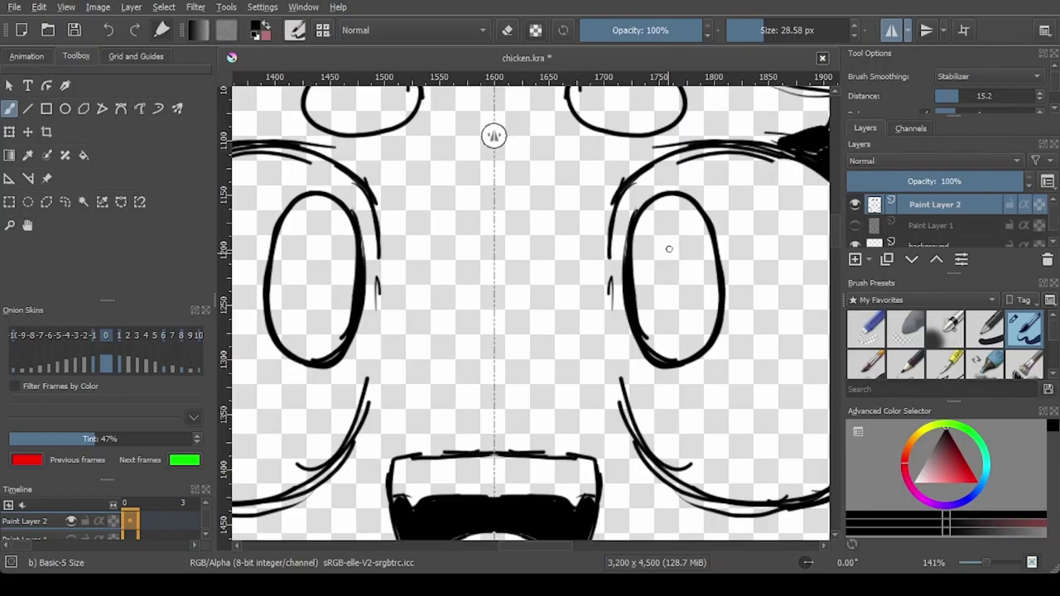
pyautogui.moveTo(668, 246)
pyautogui.mouseDown()
pyautogui.moveTo(661, 235)
pyautogui.moveTo(653, 242)
pyautogui.moveTo(655, 264)
pyautogui.mouseUp()
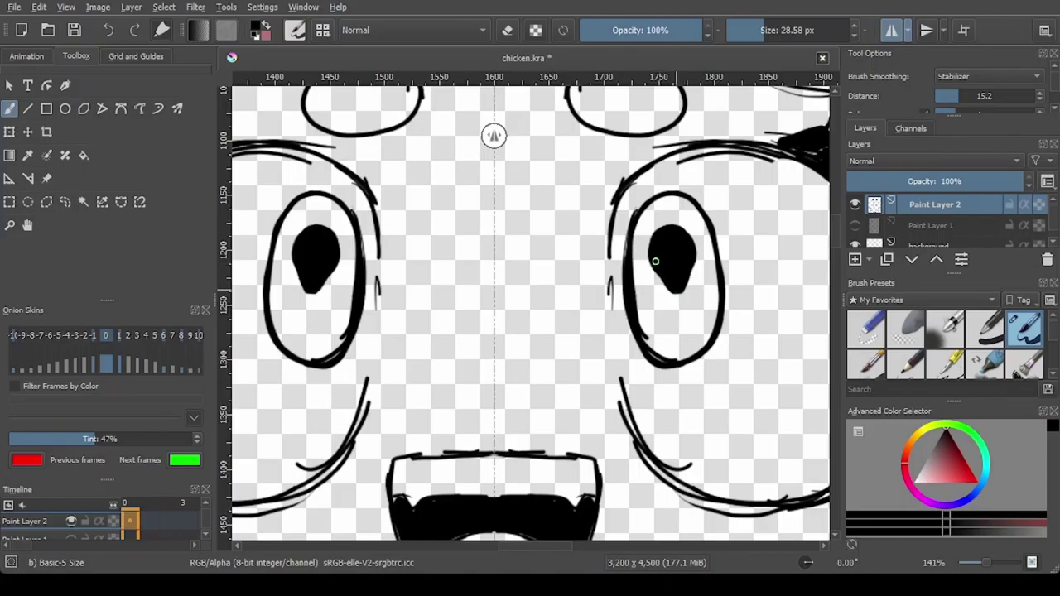
pyautogui.moveTo(689, 269)
pyautogui.mouseDown()
pyautogui.moveTo(693, 251)
pyautogui.moveTo(682, 287)
pyautogui.moveTo(686, 275)
pyautogui.mouseUp()
pyautogui.moveTo(687, 274)
pyautogui.mouseDown()
pyautogui.moveTo(687, 261)
pyautogui.moveTo(684, 273)
pyautogui.moveTo(653, 242)
pyautogui.mouseUp()
pyautogui.press('e')
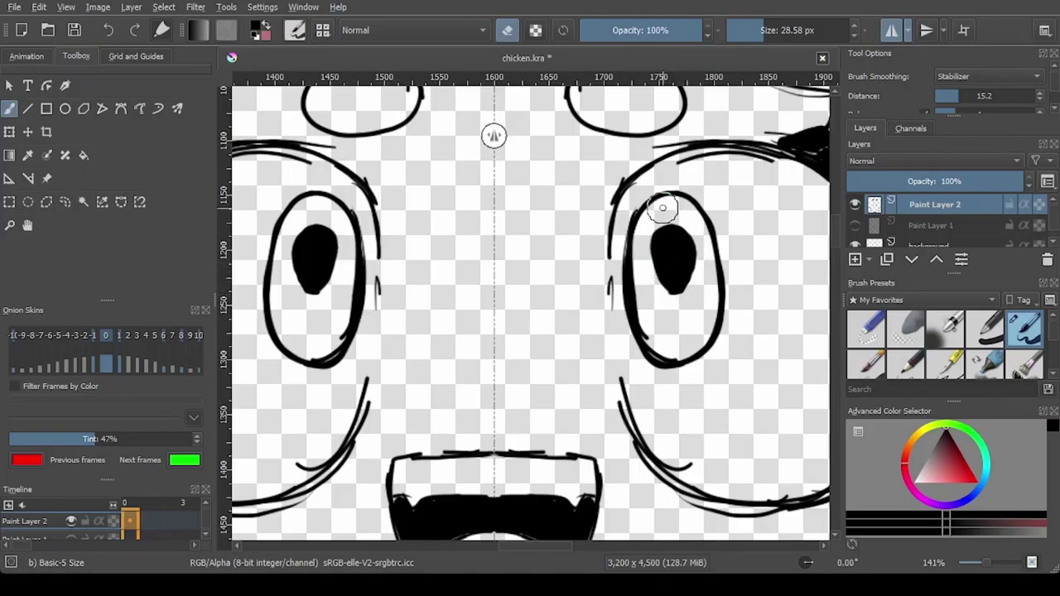
pyautogui.press('e')
pyautogui.moveTo(662, 284)
pyautogui.mouseDown()
pyautogui.moveTo(658, 232)
pyautogui.moveTo(655, 267)
pyautogui.moveTo(678, 293)
pyautogui.mouseUp()
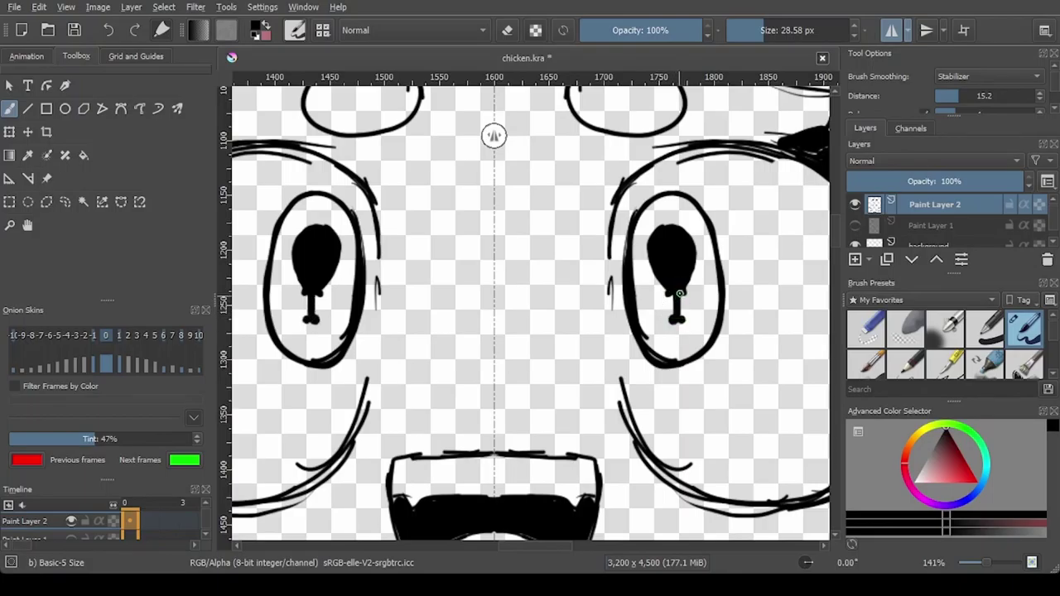
# Step: Check the drumstick shapes at face size and undo them in both pupils
pyautogui.scroll(-1, 680, 284)
pyautogui.scroll(-2, 678, 279)
pyautogui.scroll(3, 673, 215)
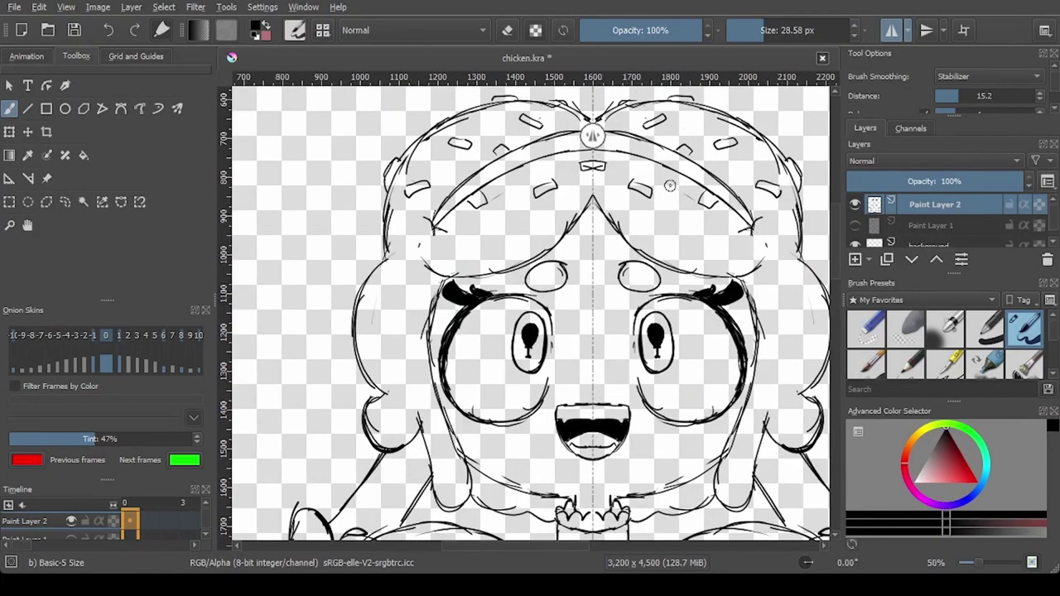
pyautogui.scroll(3, 666, 381)
pyautogui.hotkey('ctrl', 'z')
pyautogui.hotkey('ctrl', 'z')
pyautogui.hotkey('ctrl', 'z')
pyautogui.hotkey('ctrl', 'z')
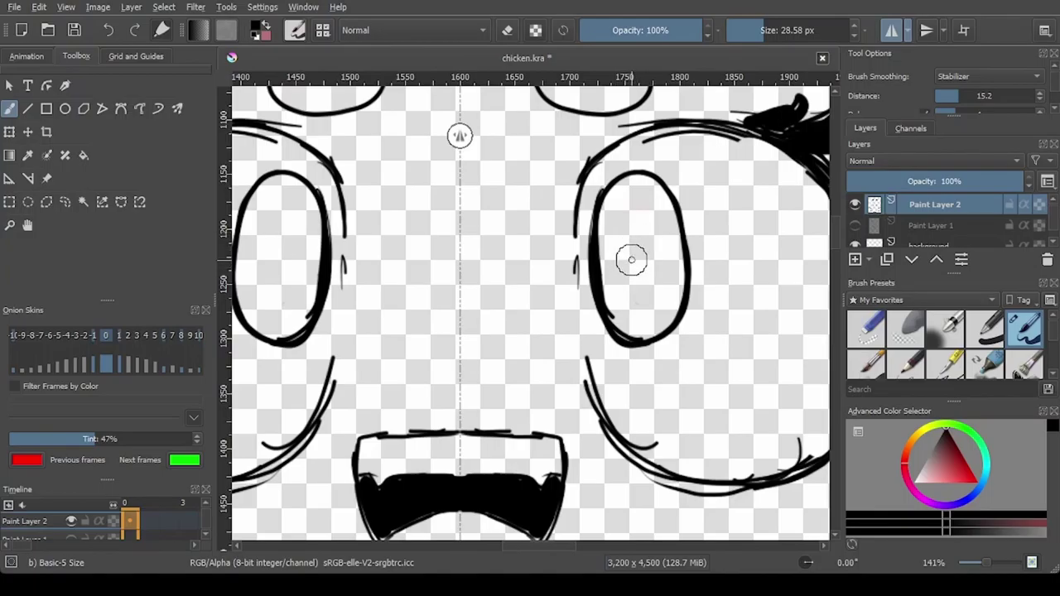
# Step: Try an irregular narrow black slit inside each oval pupil, and undo its strokes
pyautogui.moveTo(632, 240); pyautogui.dragTo(640, 197)
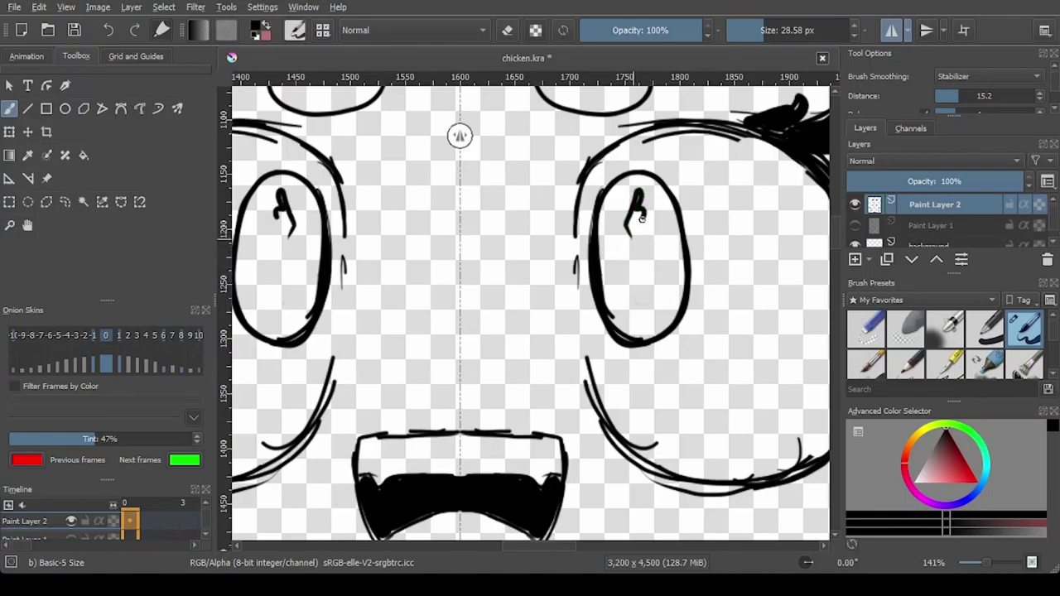
pyautogui.moveTo(635, 243)
pyautogui.mouseDown()
pyautogui.moveTo(646, 273)
pyautogui.moveTo(636, 273)
pyautogui.moveTo(654, 316)
pyautogui.moveTo(657, 283)
pyautogui.moveTo(648, 272)
pyautogui.moveTo(647, 309)
pyautogui.moveTo(640, 232)
pyautogui.mouseUp()
pyautogui.scroll(-5, 652, 208)
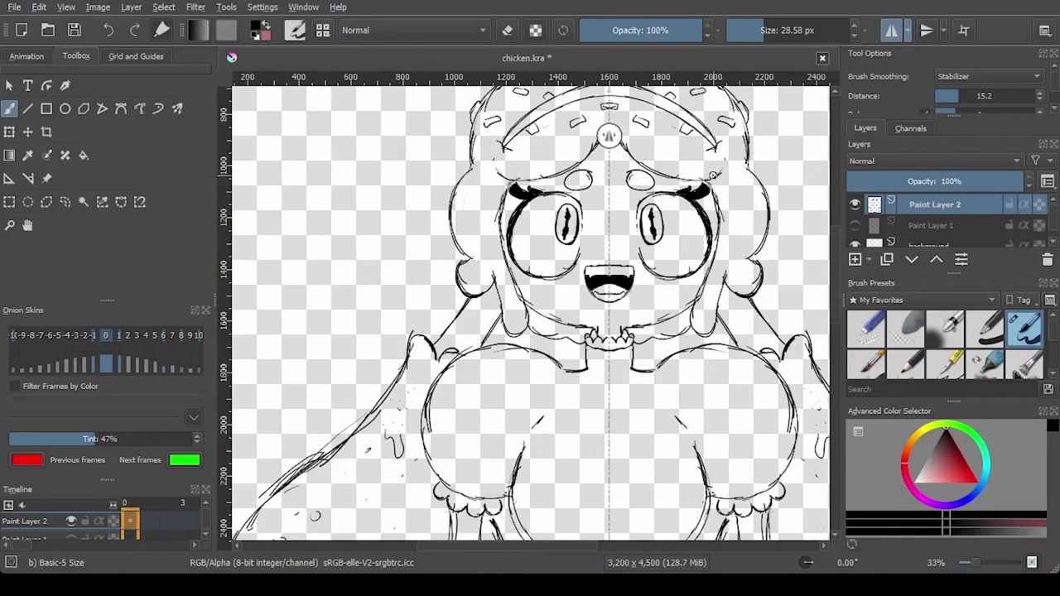
pyautogui.scroll(2, 651, 208)
pyautogui.hotkey('ctrl', 'z')
pyautogui.hotkey('ctrl', 'z')
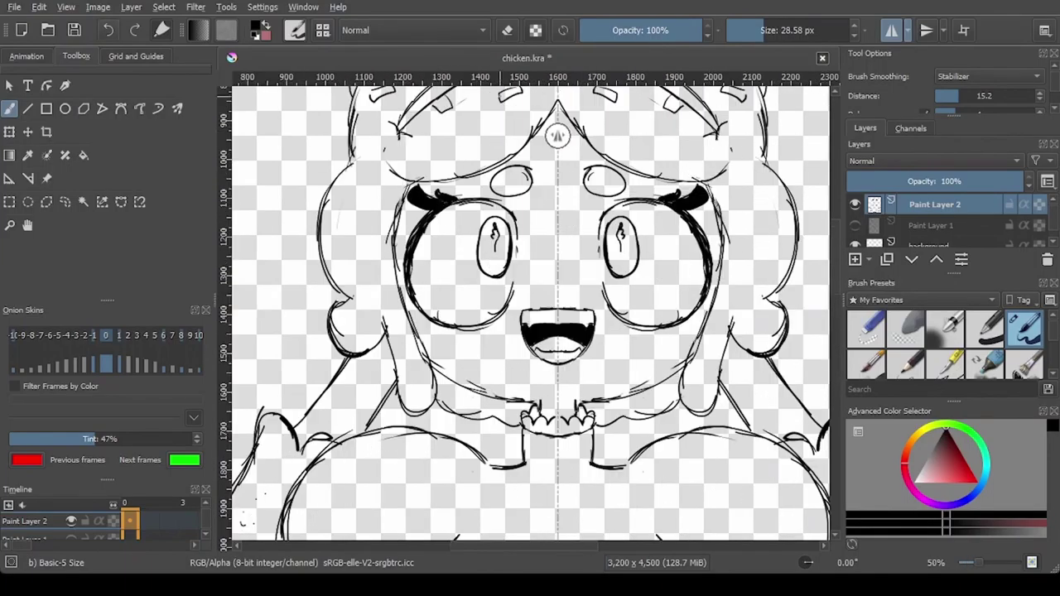
pyautogui.scroll(-4, 625, 262)
pyautogui.moveTo(630, 260); pyautogui.dragTo(598, 202)
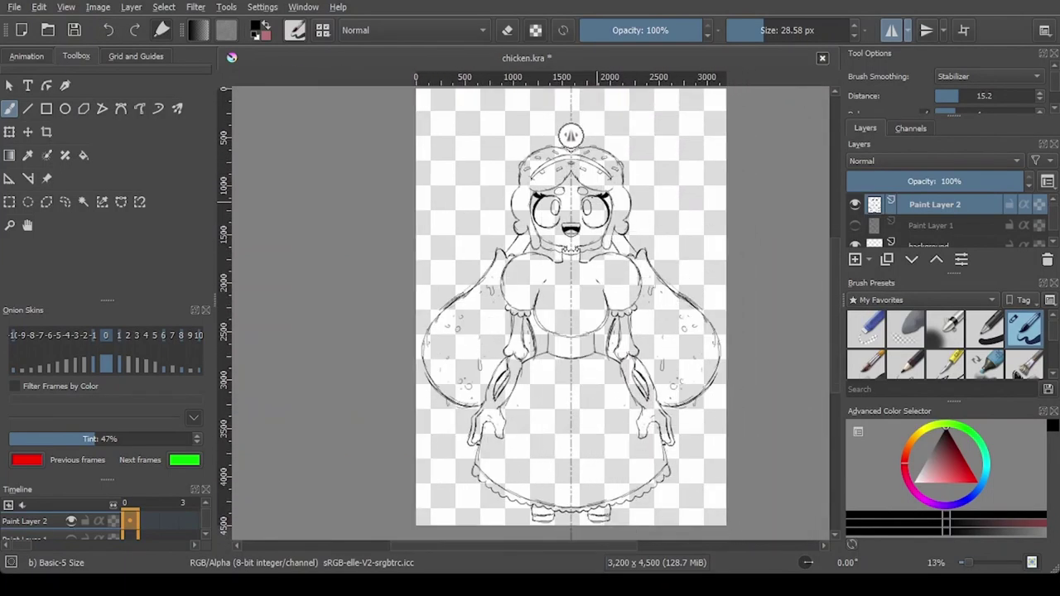
pyautogui.scroll(-1, 571, 135)
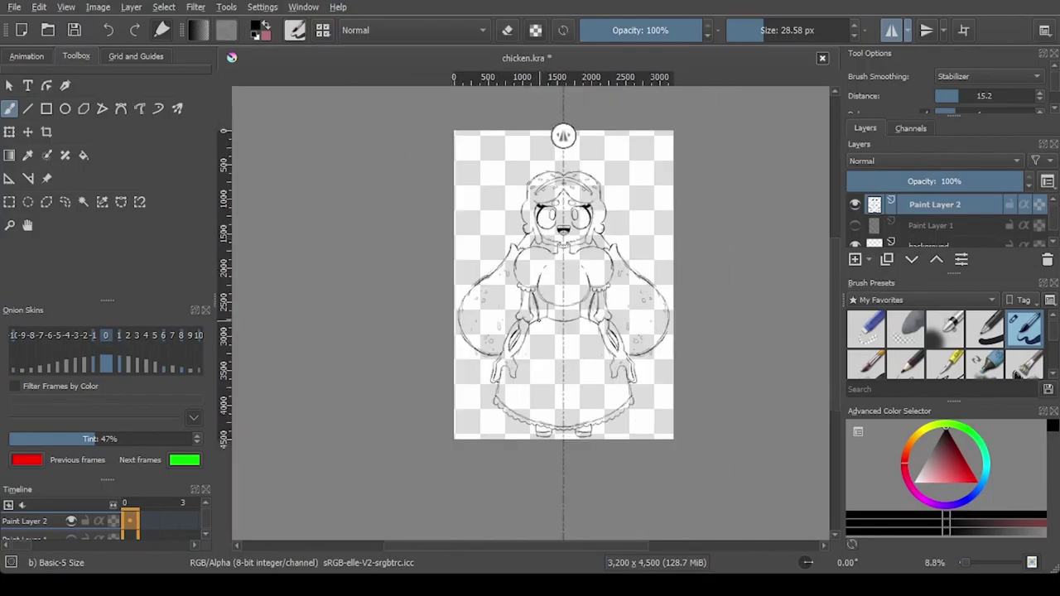
pyautogui.scroll(4, 571, 135)
pyautogui.moveTo(662, 302); pyautogui.dragTo(652, 356)
pyautogui.scroll(-3, 650, 321)
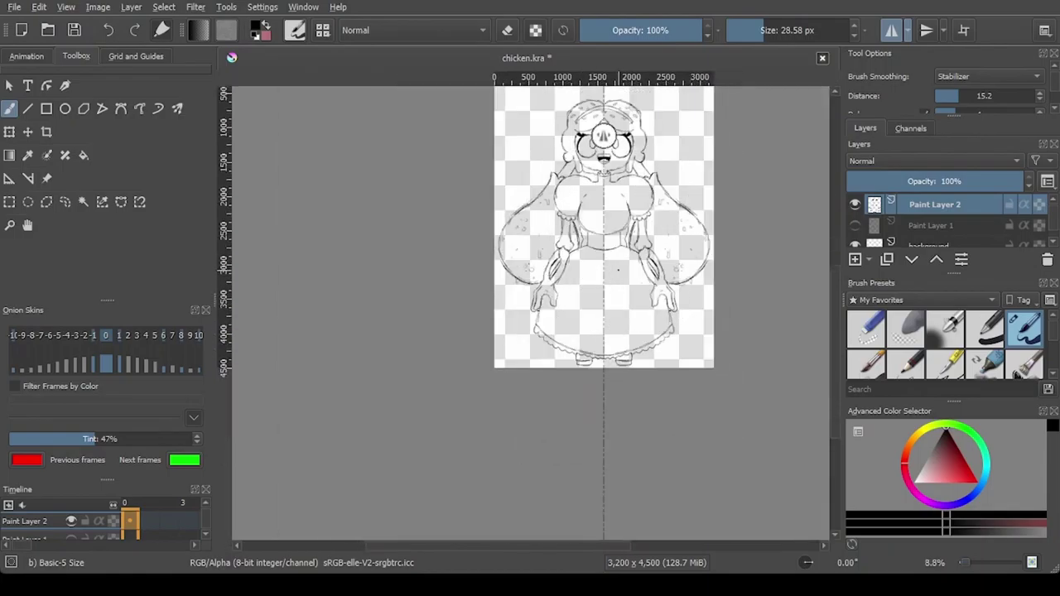
# Step: Sketch curved fold lines across both puff sleeves and clean up their inner ends with the eraser
pyautogui.scroll(3, 551, 297)
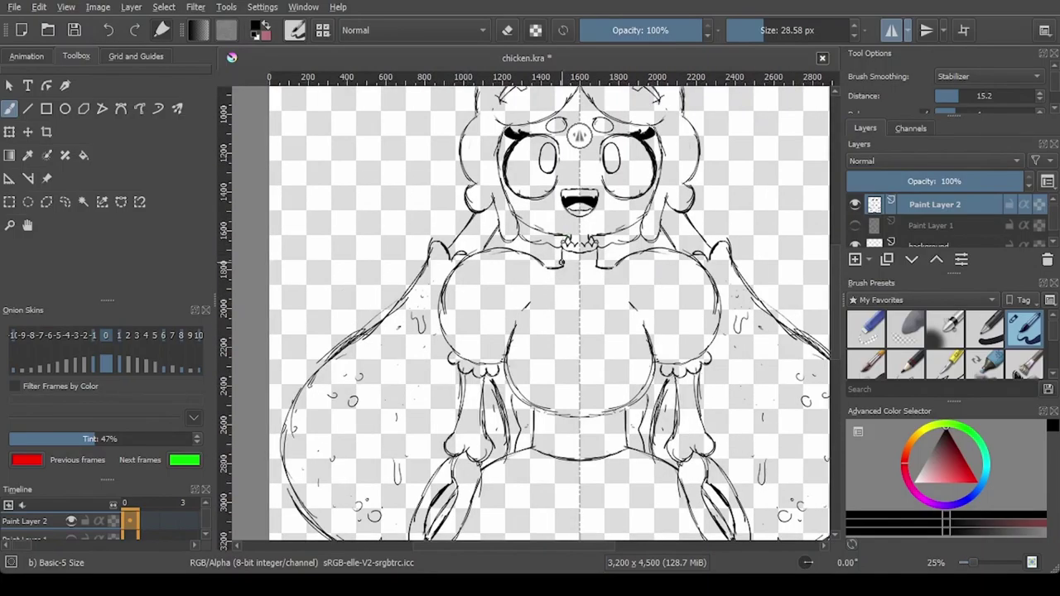
pyautogui.scroll(1, 401, 325)
pyautogui.press('e')
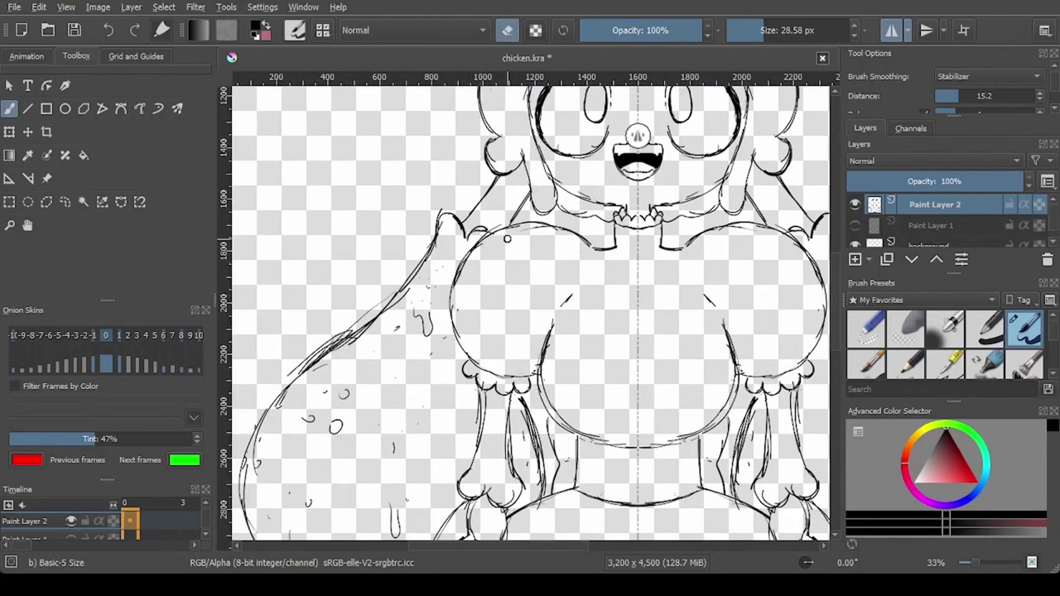
pyautogui.press('e')
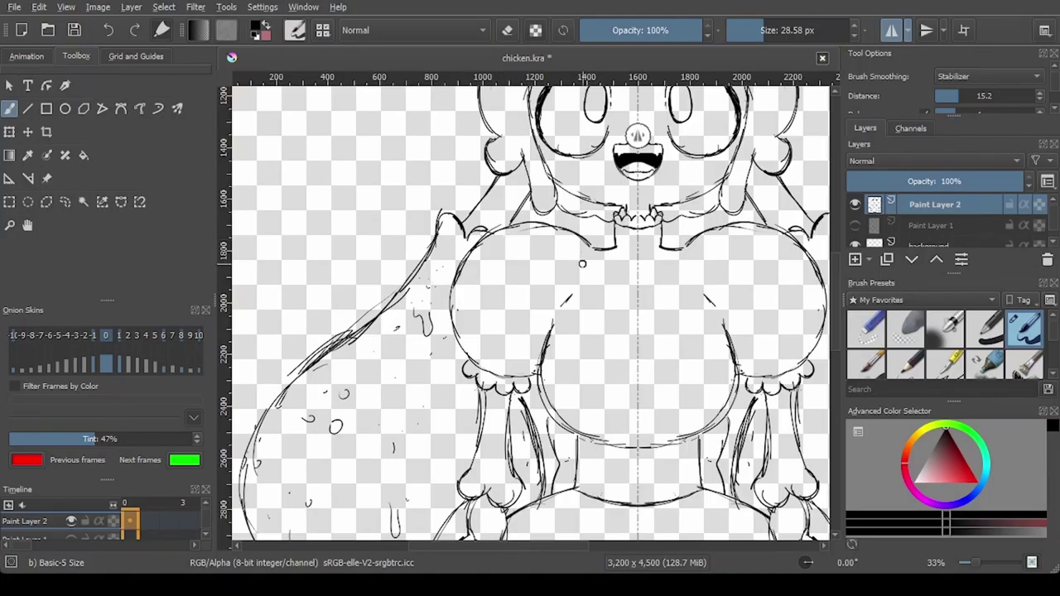
pyautogui.moveTo(555, 246)
pyautogui.mouseDown()
pyautogui.moveTo(456, 338)
pyautogui.moveTo(578, 277)
pyautogui.mouseUp()
pyautogui.moveTo(526, 371); pyautogui.dragTo(570, 298)
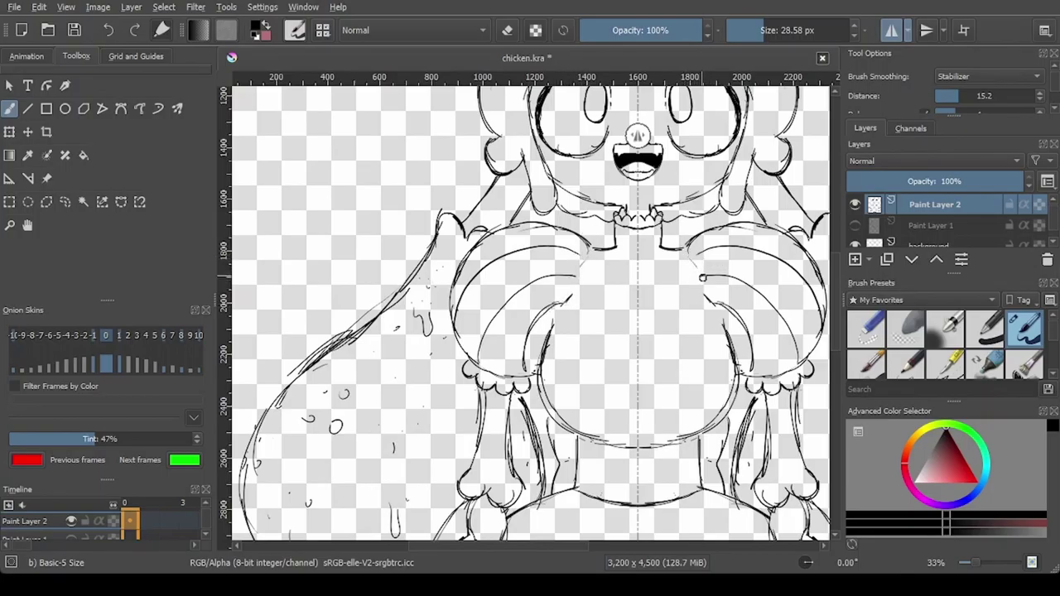
pyautogui.press('e')
pyautogui.moveTo(696, 257); pyautogui.dragTo(698, 274)
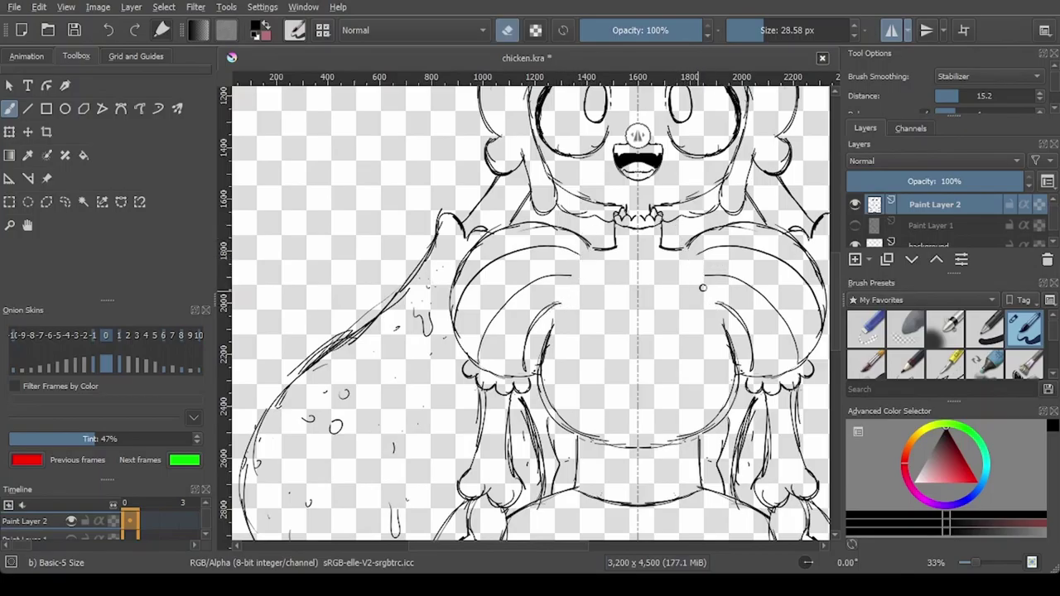
pyautogui.press('e')
pyautogui.scroll(3, 594, 281)
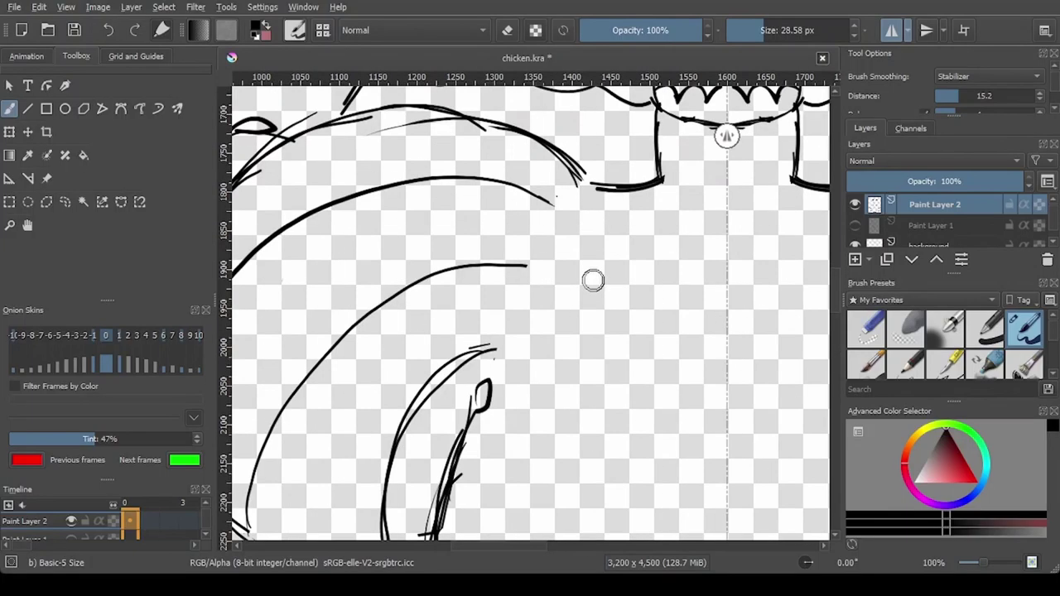
# Step: Draw narrow dashed stitching down both sides of the bodice, from the neckline corners to the bust
pyautogui.click(108, 29)
pyautogui.moveTo(476, 398)
pyautogui.mouseDown()
pyautogui.moveTo(507, 305)
pyautogui.moveTo(584, 182)
pyautogui.moveTo(546, 245)
pyautogui.moveTo(478, 414)
pyautogui.moveTo(523, 266)
pyautogui.moveTo(600, 179)
pyautogui.moveTo(472, 383)
pyautogui.moveTo(551, 210)
pyautogui.moveTo(592, 175)
pyautogui.moveTo(606, 178)
pyautogui.moveTo(569, 220)
pyautogui.moveTo(482, 399)
pyautogui.moveTo(469, 365)
pyautogui.mouseUp()
pyautogui.press('e')
pyautogui.press('e')
pyautogui.press('e')
pyautogui.moveTo(588, 201)
pyautogui.mouseDown()
pyautogui.moveTo(545, 223)
pyautogui.moveTo(564, 234)
pyautogui.moveTo(531, 246)
pyautogui.moveTo(523, 258)
pyautogui.moveTo(544, 274)
pyautogui.moveTo(504, 288)
pyautogui.moveTo(520, 298)
pyautogui.moveTo(508, 335)
pyautogui.mouseUp()
pyautogui.press('e')
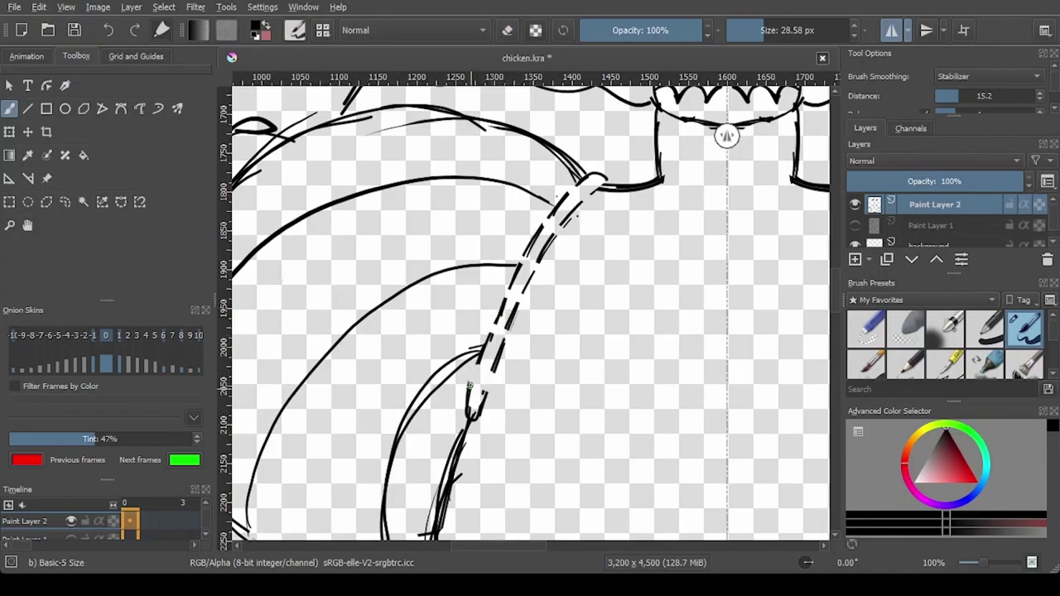
pyautogui.moveTo(470, 384); pyautogui.dragTo(487, 394)
pyautogui.moveTo(480, 358); pyautogui.dragTo(495, 372)
pyautogui.moveTo(490, 335)
pyautogui.mouseDown()
pyautogui.moveTo(503, 341)
pyautogui.moveTo(515, 282)
pyautogui.moveTo(569, 195)
pyautogui.moveTo(585, 205)
pyautogui.mouseUp()
# Step: Sketch a large rounded apron outline on the skirt, widening from the waist corners and curving closed above the frilled hem
pyautogui.scroll(-6, 591, 243)
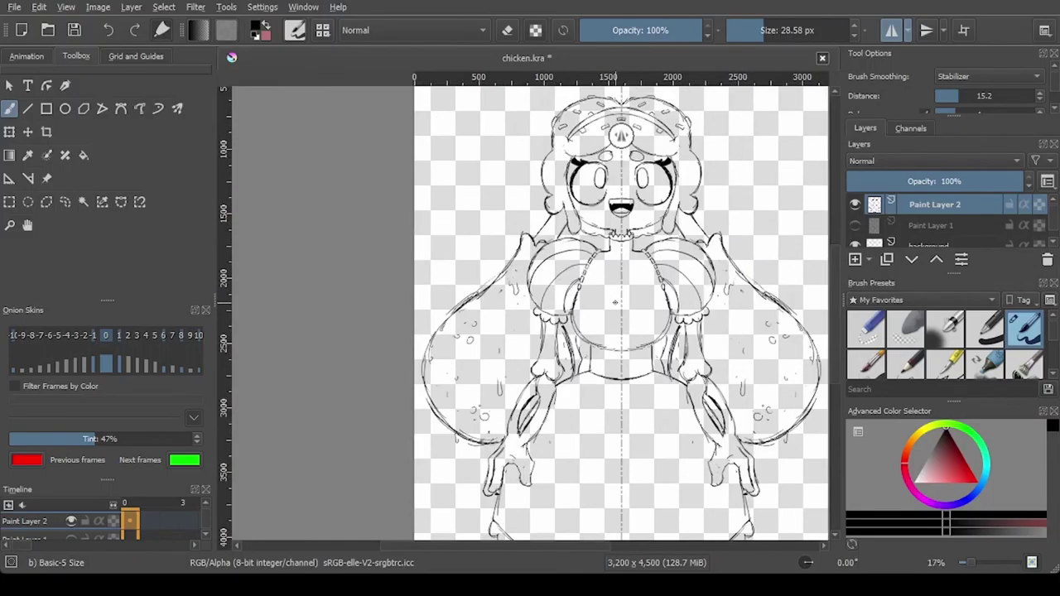
pyautogui.scroll(3, 615, 290)
pyautogui.moveTo(610, 277); pyautogui.dragTo(581, 320)
pyautogui.scroll(1, 561, 329)
pyautogui.scroll(-3, 561, 328)
pyautogui.press('-')
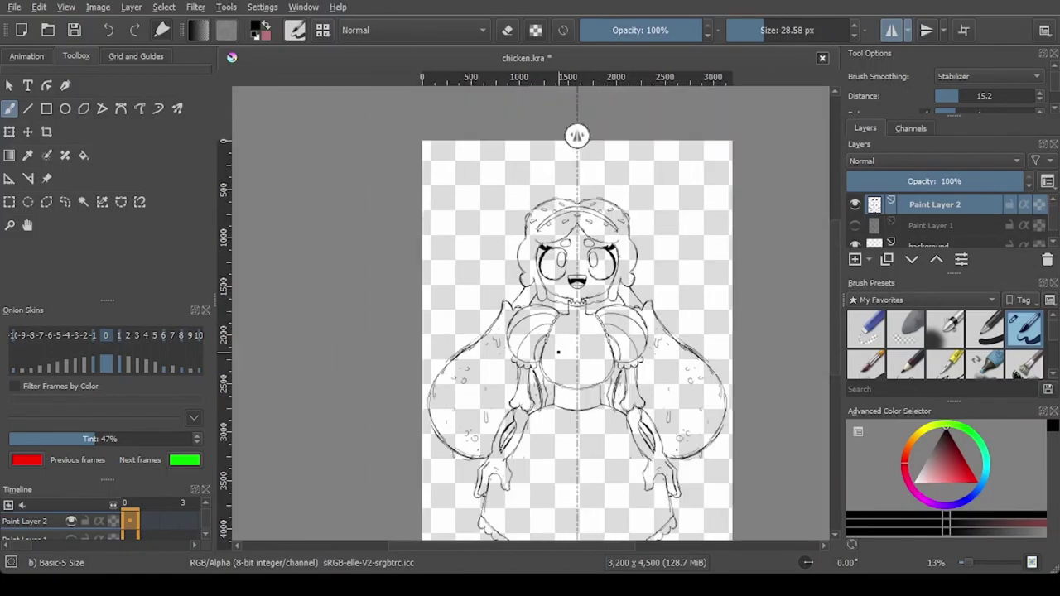
pyautogui.press('+')
pyautogui.press('+')
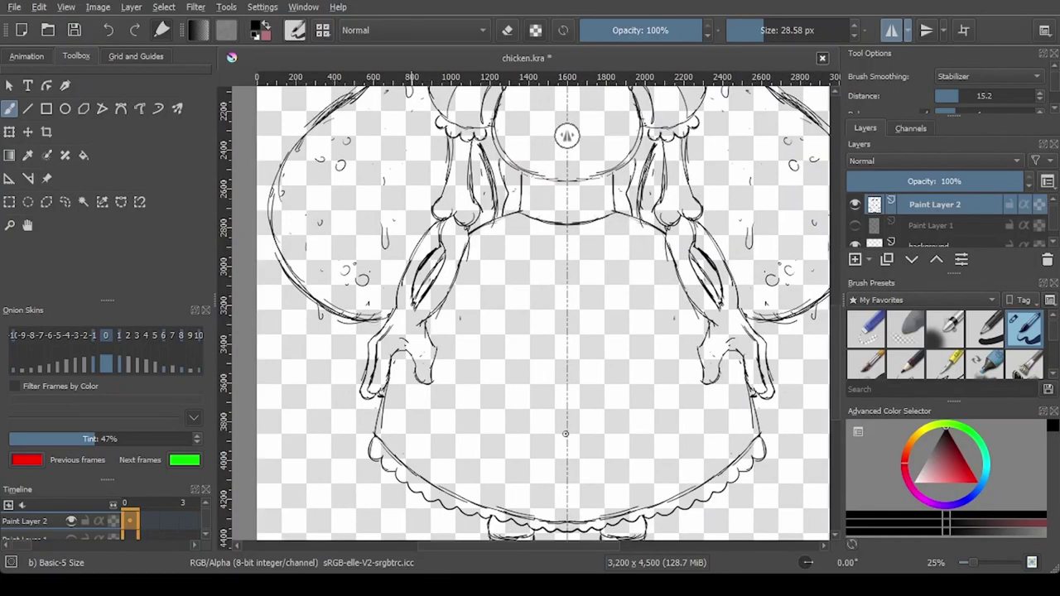
pyautogui.moveTo(515, 214)
pyautogui.mouseDown()
pyautogui.moveTo(476, 264)
pyautogui.moveTo(445, 338)
pyautogui.moveTo(452, 393)
pyautogui.moveTo(514, 458)
pyautogui.moveTo(568, 480)
pyautogui.moveTo(491, 454)
pyautogui.moveTo(461, 421)
pyautogui.moveTo(453, 334)
pyautogui.moveTo(510, 214)
pyautogui.mouseUp()
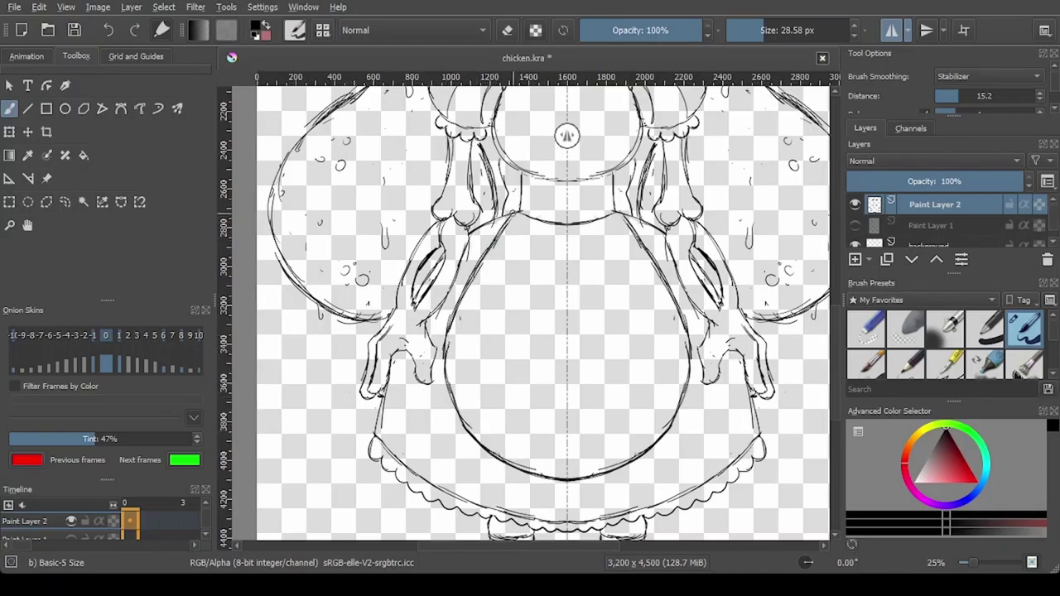
pyautogui.press('e')
pyautogui.press('e')
pyautogui.scroll(-2, 511, 211)
pyautogui.moveTo(510, 208); pyautogui.dragTo(499, 291)
pyautogui.scroll(4, 496, 281)
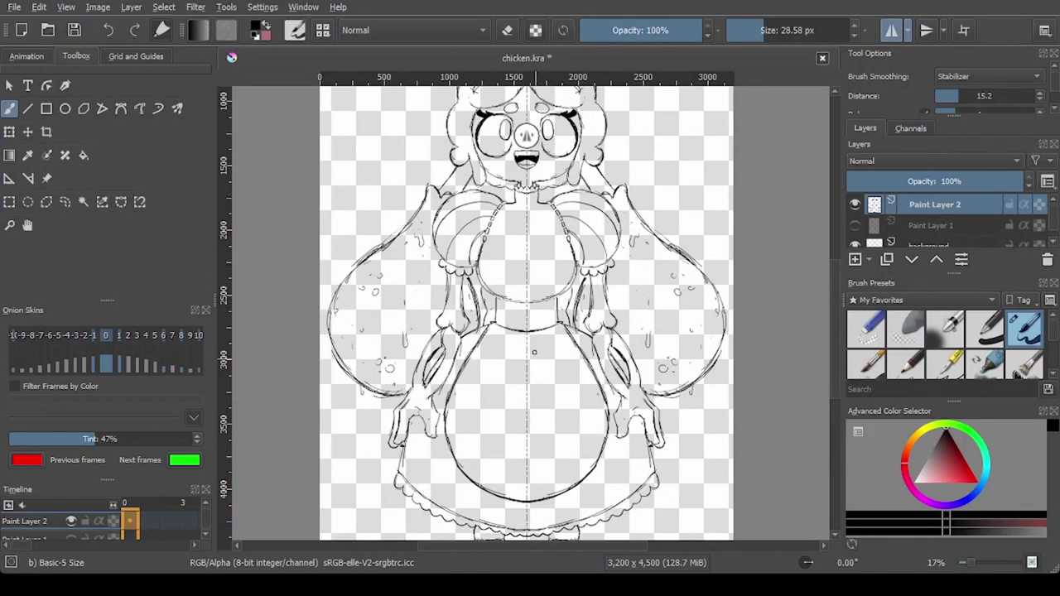
pyautogui.scroll(-1, 486, 274)
# Step: Draw small rectangular stitches just inside the apron's upper side edges, starting at the waist corners
pyautogui.press('e')
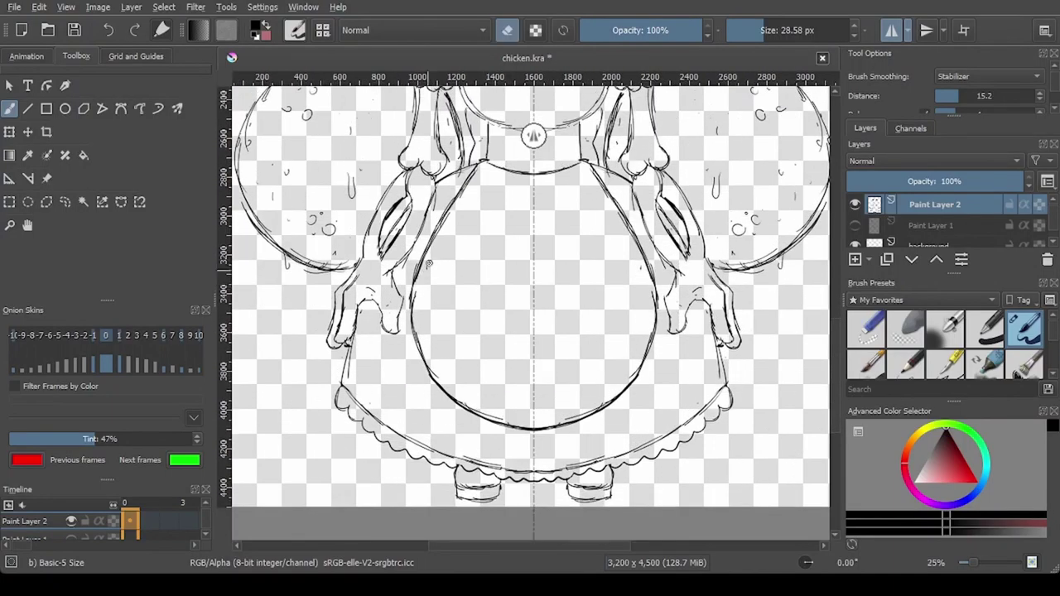
pyautogui.press('e')
pyautogui.scroll(3, 497, 228)
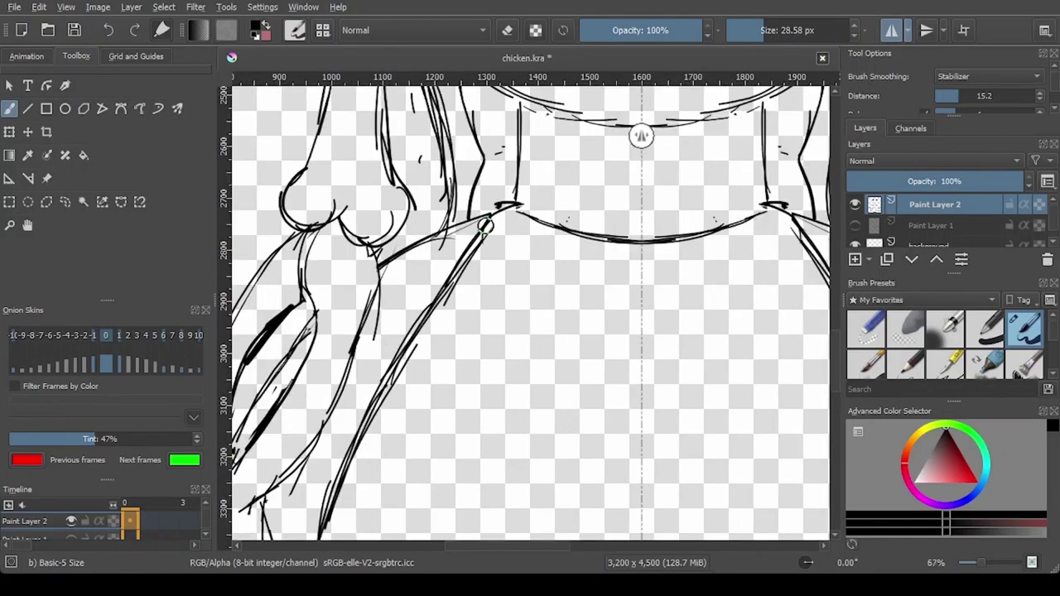
pyautogui.moveTo(487, 266); pyautogui.dragTo(476, 274)
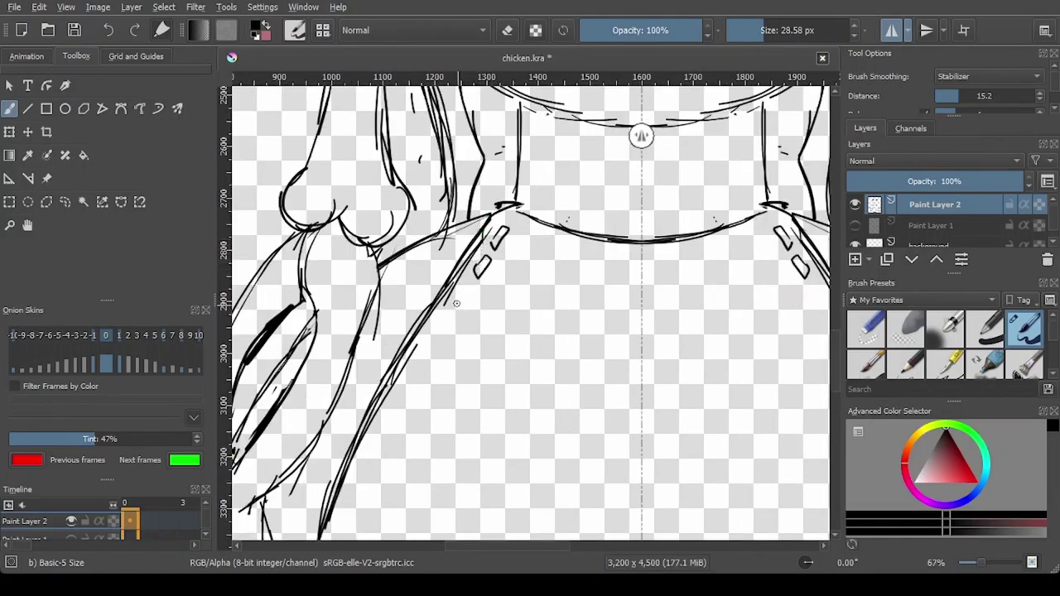
pyautogui.moveTo(445, 330); pyautogui.dragTo(410, 382)
pyautogui.moveTo(391, 420); pyautogui.dragTo(393, 423)
pyautogui.moveTo(389, 432)
pyautogui.mouseDown()
pyautogui.moveTo(384, 458)
pyautogui.moveTo(500, 257)
pyautogui.moveTo(481, 296)
pyautogui.mouseUp()
pyautogui.moveTo(484, 273); pyautogui.dragTo(468, 342)
pyautogui.moveTo(468, 395); pyautogui.dragTo(462, 401)
pyautogui.moveTo(465, 419)
pyautogui.mouseDown()
pyautogui.moveTo(482, 443)
pyautogui.moveTo(459, 253)
pyautogui.mouseUp()
# Step: Continue the rectangular stitches along the apron's lower curve until both sides meet at the centre
pyautogui.scroll(1, 482, 444)
pyautogui.moveTo(451, 339); pyautogui.dragTo(462, 381)
pyautogui.moveTo(451, 340); pyautogui.dragTo(472, 381)
pyautogui.moveTo(488, 406)
pyautogui.mouseDown()
pyautogui.moveTo(475, 411)
pyautogui.moveTo(494, 442)
pyautogui.mouseUp()
pyautogui.moveTo(488, 407); pyautogui.dragTo(508, 474)
pyautogui.moveTo(509, 473); pyautogui.dragTo(533, 506)
pyautogui.moveTo(518, 441); pyautogui.dragTo(276, 151)
pyautogui.moveTo(342, 236); pyautogui.dragTo(332, 243)
pyautogui.moveTo(331, 243)
pyautogui.mouseDown()
pyautogui.moveTo(355, 266)
pyautogui.moveTo(407, 292)
pyautogui.moveTo(398, 304)
pyautogui.moveTo(449, 318)
pyautogui.moveTo(423, 307)
pyautogui.moveTo(450, 331)
pyautogui.moveTo(547, 355)
pyautogui.moveTo(548, 370)
pyautogui.moveTo(624, 378)
pyautogui.mouseUp()
pyautogui.moveTo(624, 378)
pyautogui.mouseDown()
pyautogui.moveTo(591, 375)
pyautogui.moveTo(663, 375)
pyautogui.mouseUp()
pyautogui.moveTo(646, 384); pyautogui.dragTo(663, 386)
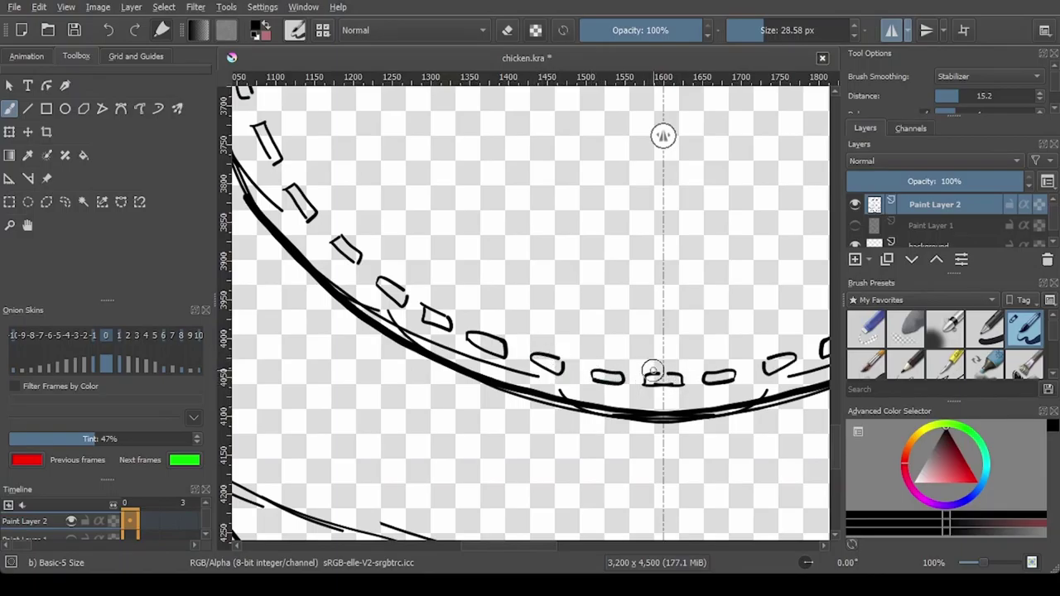
# Step: Erase the dashed stitching along both sides of the bodice
pyautogui.scroll(-5, 728, 318)
pyautogui.scroll(-1, 658, 384)
pyautogui.moveTo(729, 318); pyautogui.dragTo(613, 416)
pyautogui.scroll(-1, 638, 253)
pyautogui.scroll(4, 625, 256)
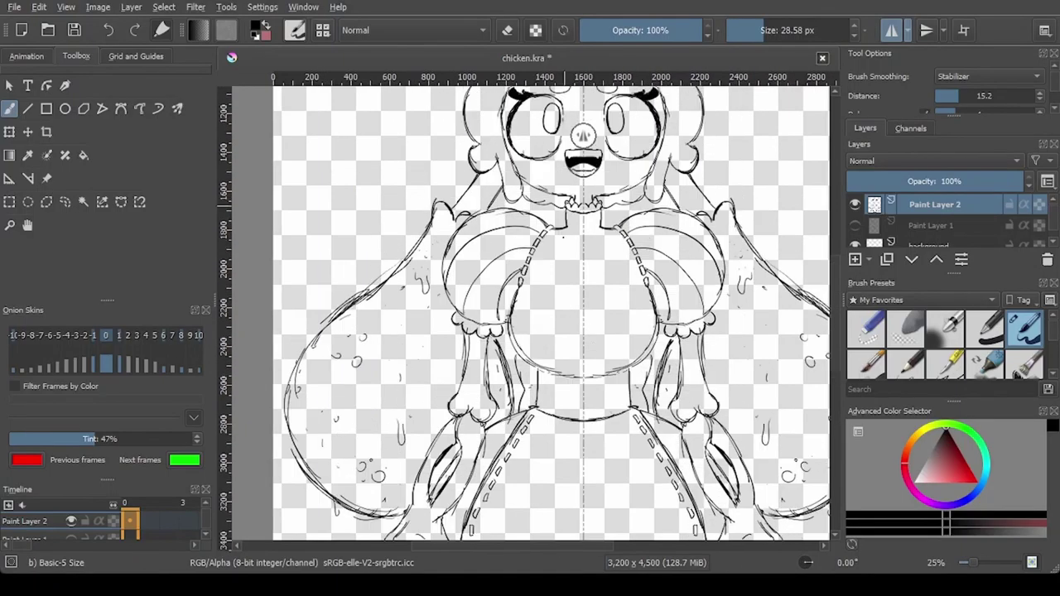
pyautogui.moveTo(584, 260); pyautogui.dragTo(587, 335)
pyautogui.press('e')
pyautogui.moveTo(532, 315)
pyautogui.mouseDown()
pyautogui.moveTo(507, 366)
pyautogui.moveTo(530, 327)
pyautogui.mouseUp()
pyautogui.press('e')
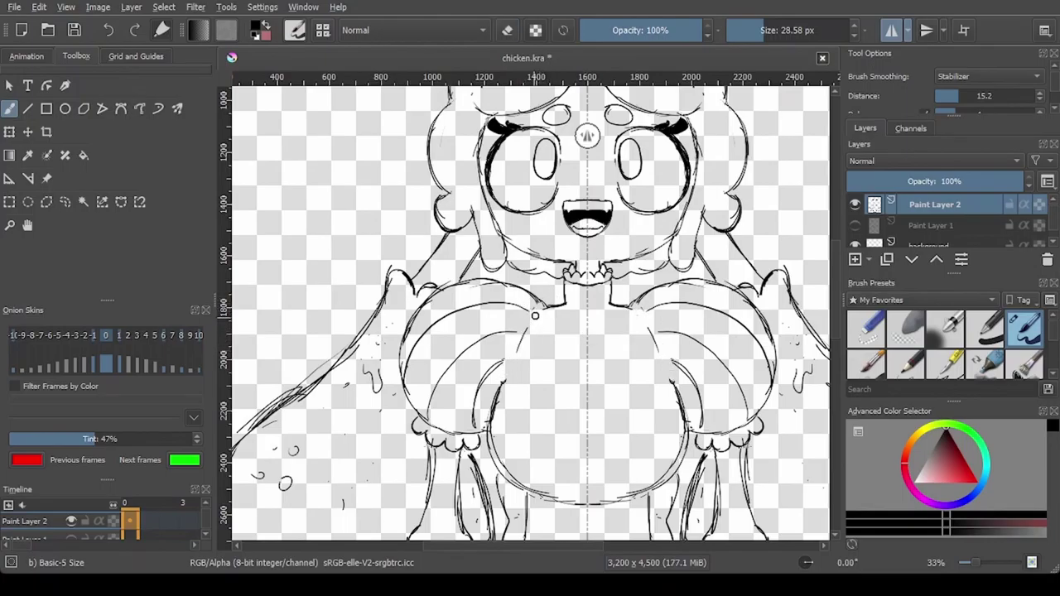
# Step: Erase the curved fold lines from both puff sleeves
pyautogui.scroll(-5, 556, 287)
pyautogui.scroll(3, 588, 297)
pyautogui.scroll(4, 474, 345)
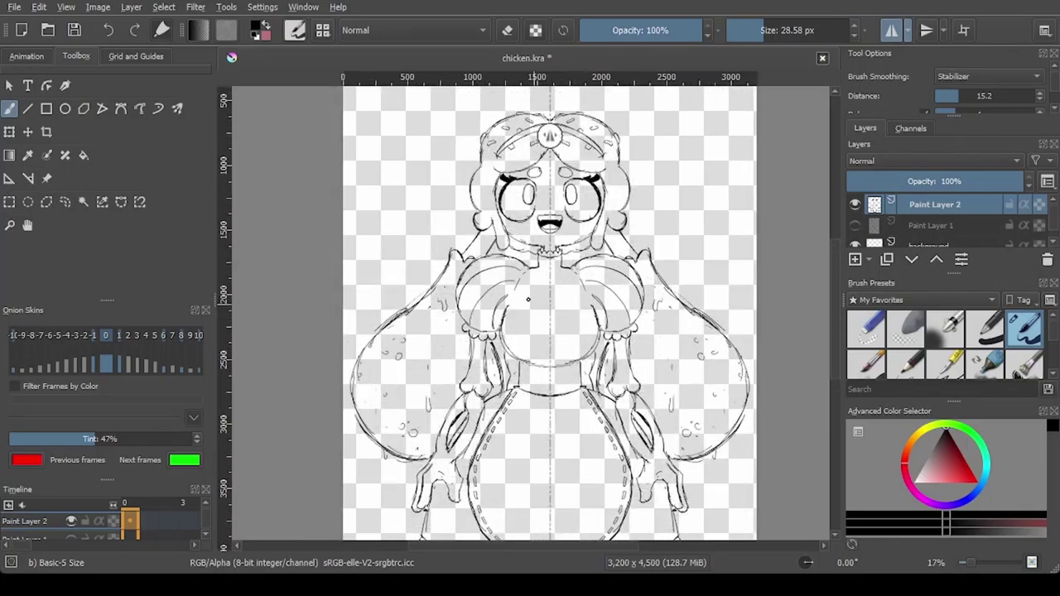
pyautogui.press('e')
pyautogui.moveTo(475, 345)
pyautogui.mouseDown()
pyautogui.moveTo(386, 398)
pyautogui.moveTo(479, 346)
pyautogui.moveTo(364, 307)
pyautogui.moveTo(438, 251)
pyautogui.moveTo(462, 213)
pyautogui.moveTo(423, 256)
pyautogui.moveTo(485, 214)
pyautogui.moveTo(516, 226)
pyautogui.mouseUp()
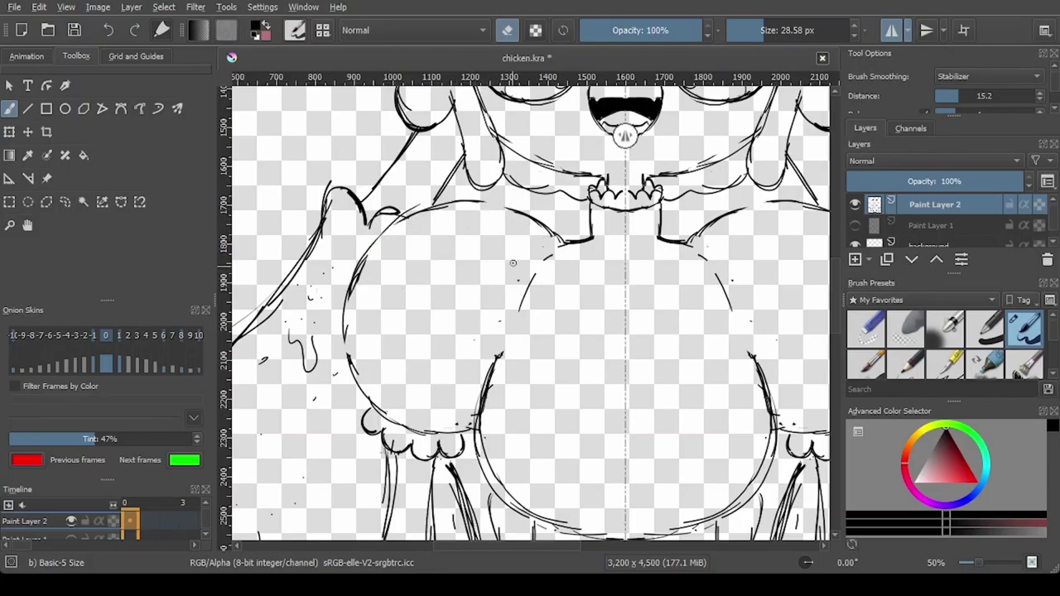
# Step: Draw a wide scalloped collar edge across both puff sleeves and the bust, and refine its curves
pyautogui.press('e')
pyautogui.moveTo(355, 275)
pyautogui.mouseDown()
pyautogui.moveTo(443, 339)
pyautogui.moveTo(500, 356)
pyautogui.moveTo(424, 318)
pyautogui.moveTo(501, 333)
pyautogui.moveTo(472, 331)
pyautogui.moveTo(535, 357)
pyautogui.mouseUp()
pyautogui.scroll(-3, 431, 300)
pyautogui.scroll(2, 455, 331)
pyautogui.press('e')
pyautogui.press('e')
pyautogui.moveTo(498, 333)
pyautogui.mouseDown()
pyautogui.moveTo(537, 358)
pyautogui.moveTo(456, 317)
pyautogui.moveTo(489, 337)
pyautogui.moveTo(460, 335)
pyautogui.moveTo(447, 311)
pyautogui.moveTo(472, 335)
pyautogui.mouseUp()
pyautogui.press('e')
pyautogui.press('e')
pyautogui.scroll(1, 526, 280)
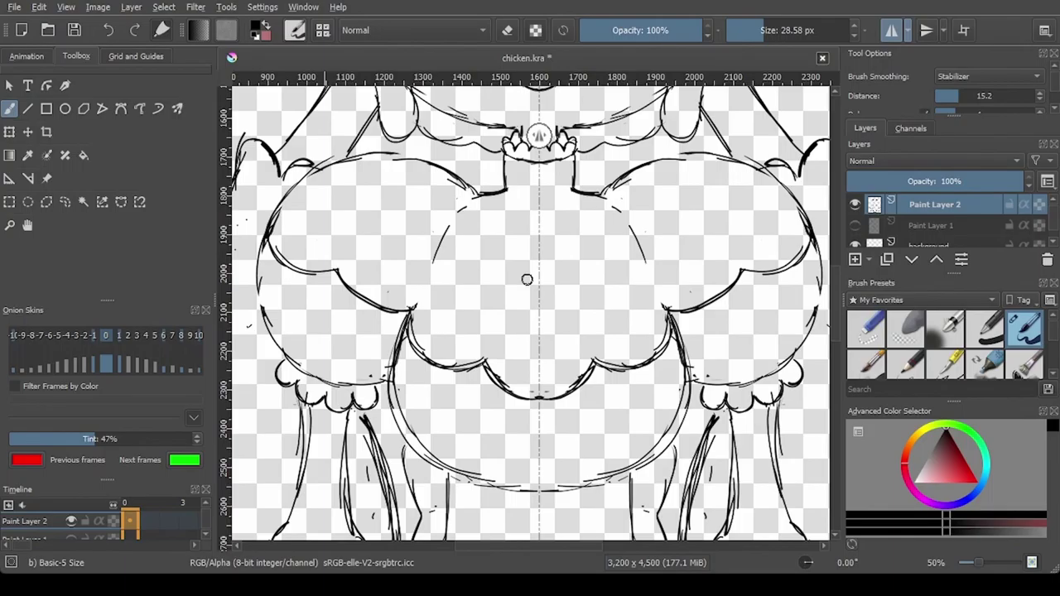
# Step: Examine the scalloped collar against the face, sleeves and rest of the dress
pyautogui.scroll(-4, 658, 278)
pyautogui.scroll(3, 610, 334)
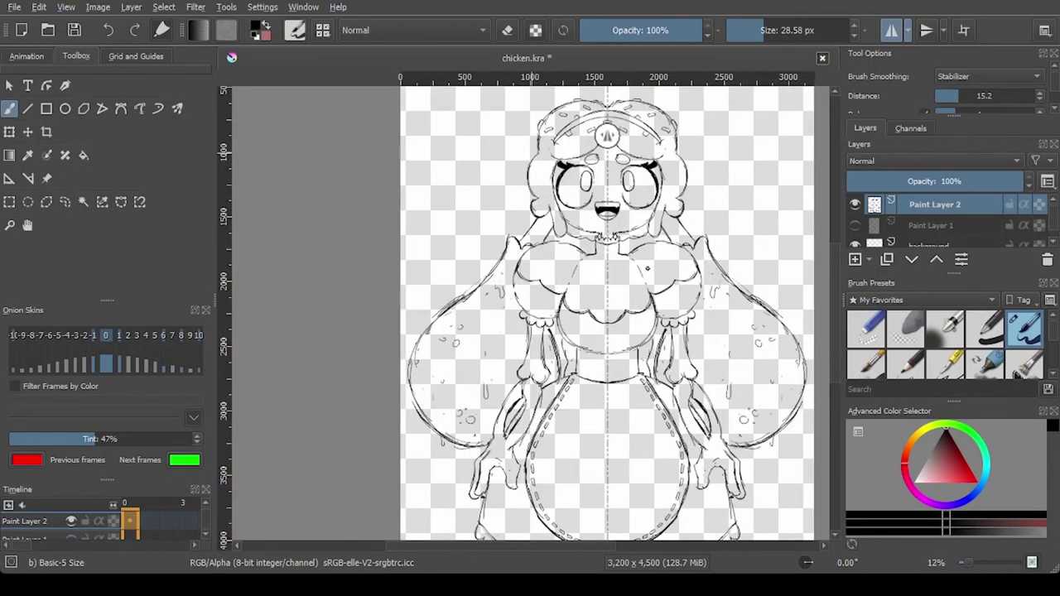
pyautogui.moveTo(610, 334); pyautogui.dragTo(587, 367)
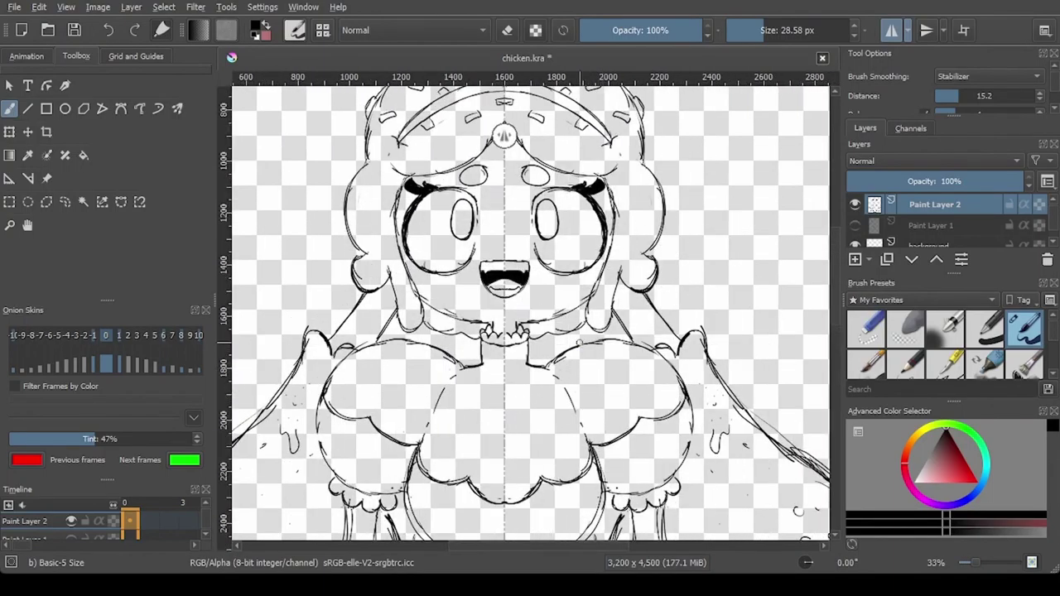
pyautogui.press('e')
pyautogui.press('e')
pyautogui.scroll(-4, 547, 137)
pyautogui.scroll(3, 544, 292)
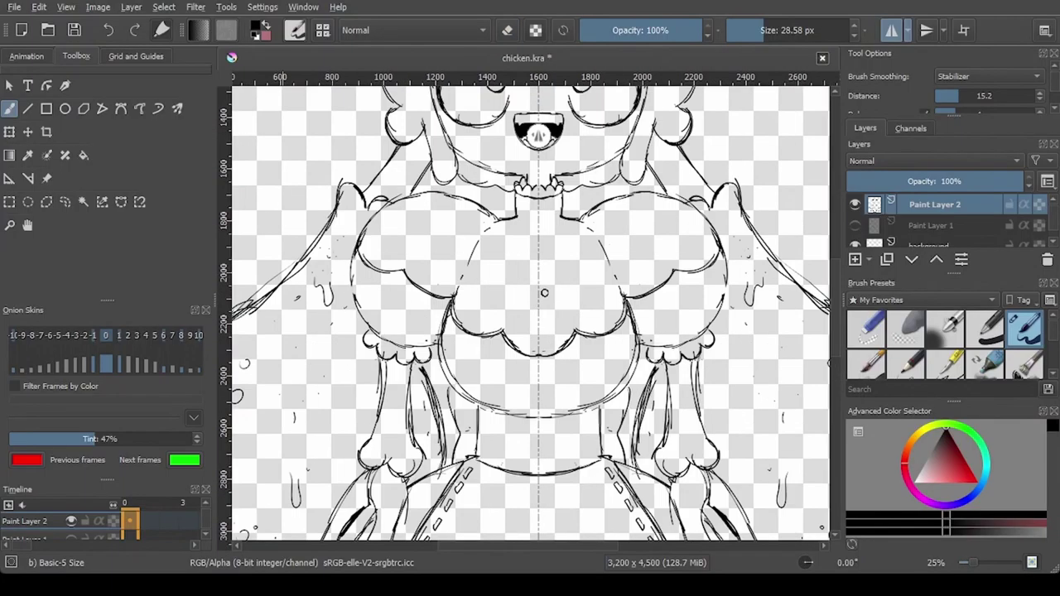
pyautogui.scroll(-3, 710, 304)
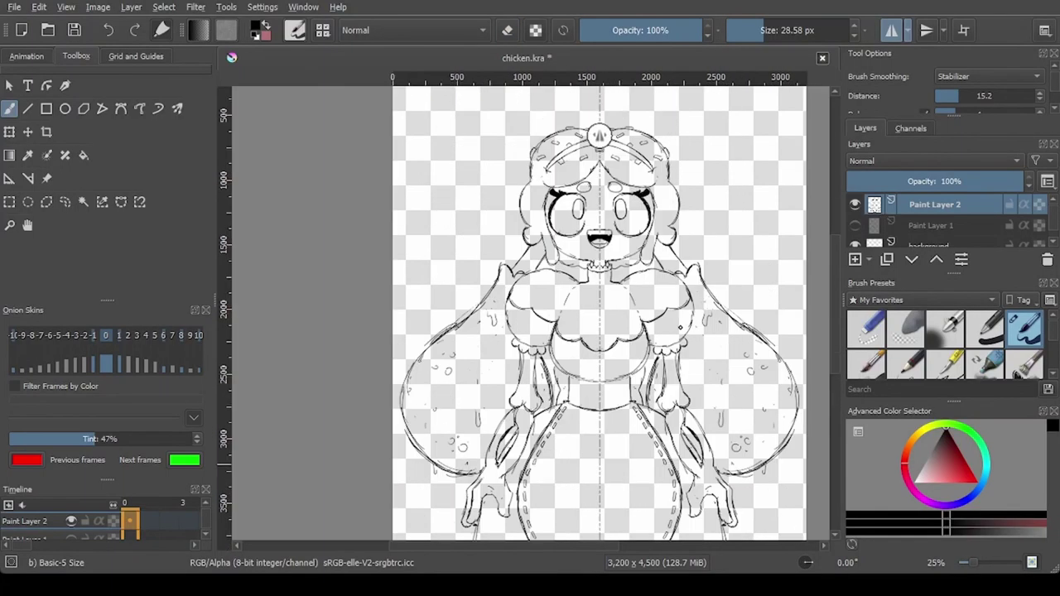
# Step: Draw vertical pleat lines on both puff sleeves between the scalloped collar edge and the cuff frills
pyautogui.scroll(4, 664, 326)
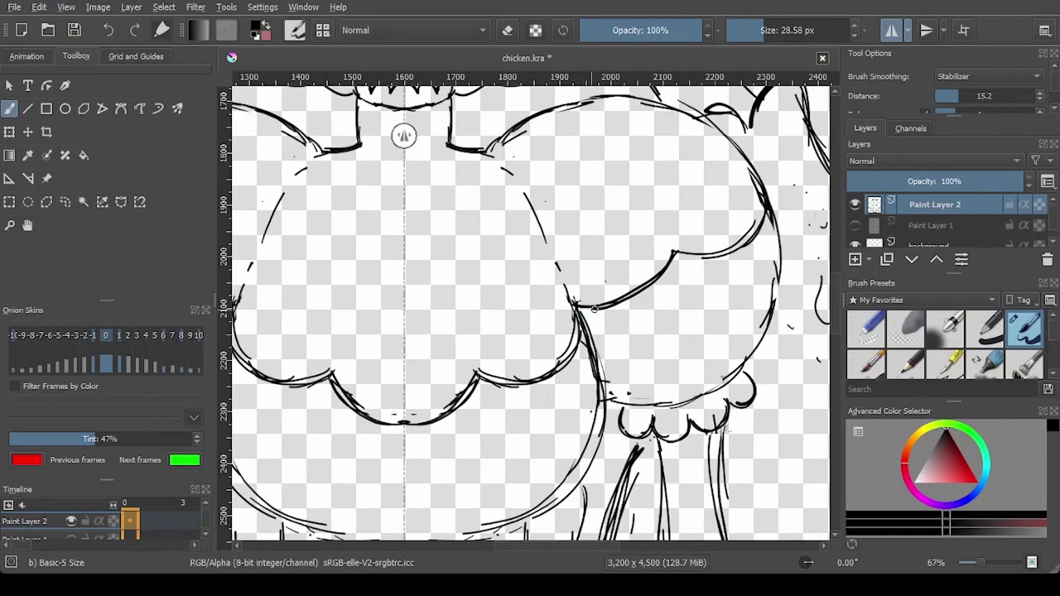
pyautogui.moveTo(702, 393); pyautogui.dragTo(711, 263)
pyautogui.moveTo(623, 305); pyautogui.dragTo(645, 403)
pyautogui.moveTo(648, 292); pyautogui.dragTo(666, 402)
pyautogui.moveTo(681, 401); pyautogui.dragTo(672, 265)
pyautogui.scroll(-6, 771, 323)
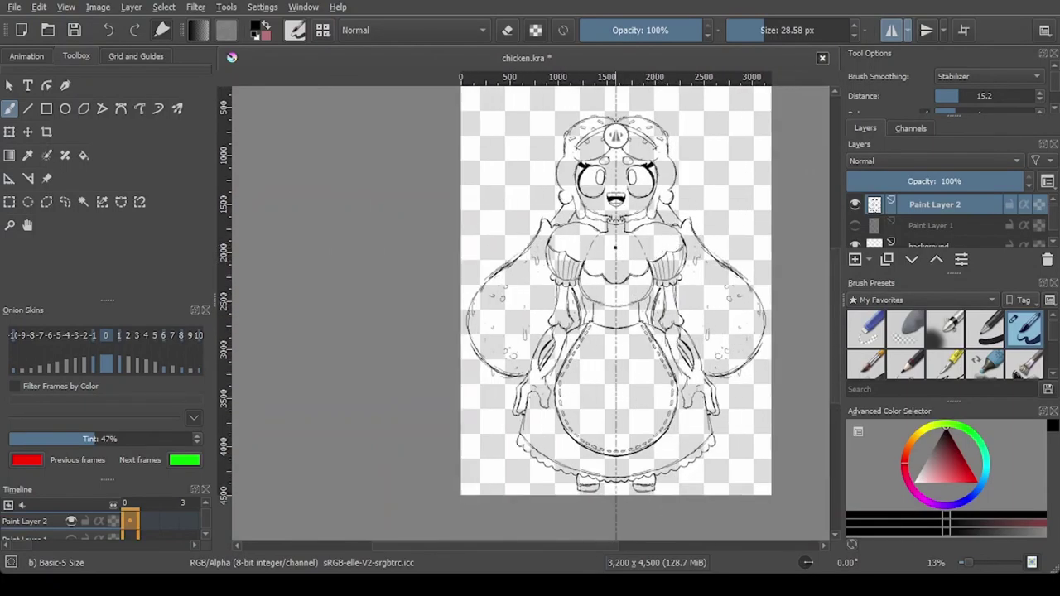
# Step: Try a knobbly bone trim ending in a rounded drumstick shape above the skirt hem, and erase it
pyautogui.scroll(2, 598, 406)
pyautogui.moveTo(594, 420); pyautogui.dragTo(573, 346)
pyautogui.scroll(1, 456, 404)
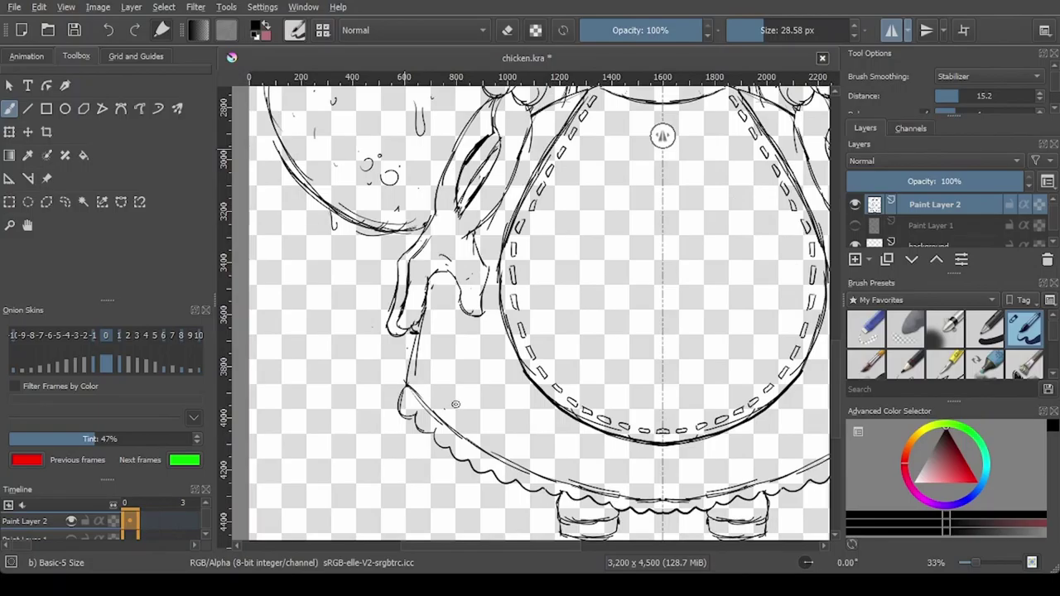
pyautogui.scroll(2, 455, 405)
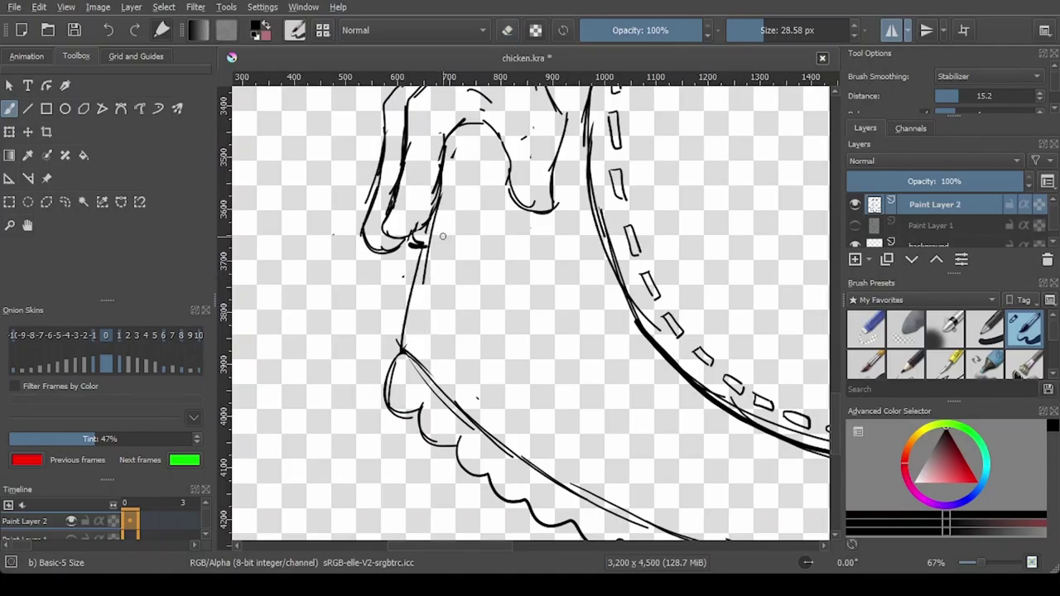
pyautogui.moveTo(411, 300)
pyautogui.mouseDown()
pyautogui.moveTo(442, 325)
pyautogui.moveTo(437, 348)
pyautogui.moveTo(485, 363)
pyautogui.moveTo(469, 371)
pyautogui.moveTo(511, 391)
pyautogui.mouseUp()
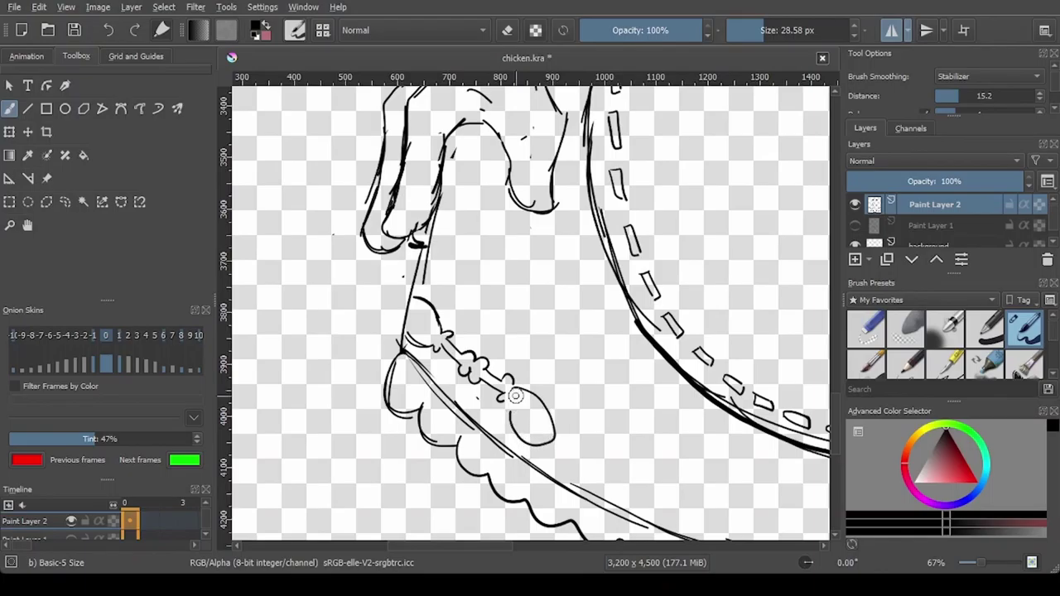
pyautogui.scroll(-5, 515, 394)
pyautogui.scroll(1, 503, 382)
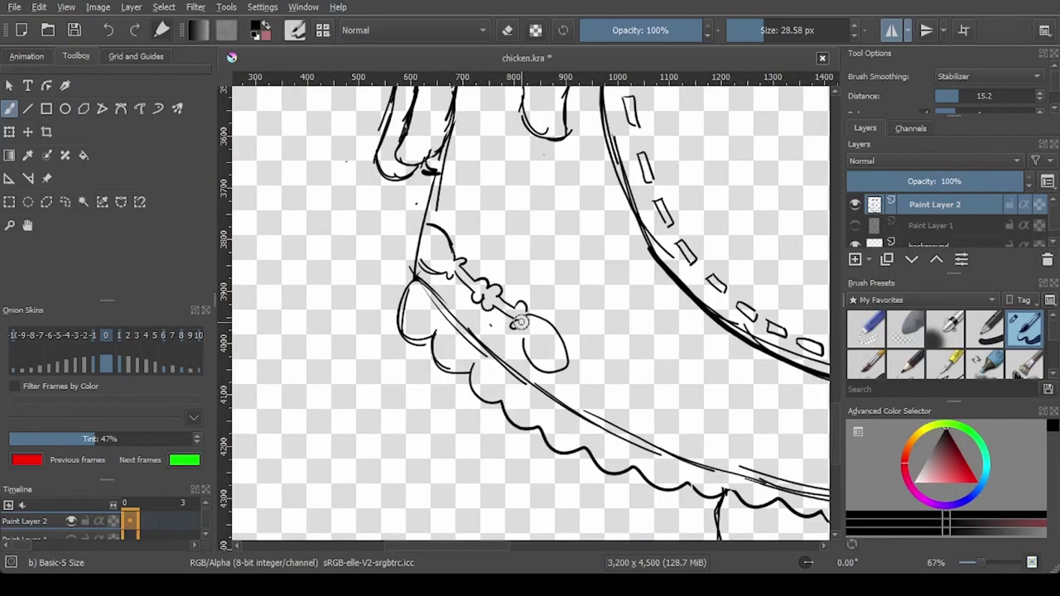
pyautogui.press('e')
pyautogui.moveTo(572, 365)
pyautogui.mouseDown()
pyautogui.moveTo(523, 299)
pyautogui.moveTo(570, 354)
pyautogui.moveTo(526, 345)
pyautogui.moveTo(465, 247)
pyautogui.moveTo(442, 276)
pyautogui.moveTo(434, 252)
pyautogui.moveTo(446, 227)
pyautogui.moveTo(534, 324)
pyautogui.moveTo(467, 291)
pyautogui.moveTo(548, 361)
pyautogui.moveTo(437, 274)
pyautogui.mouseUp()
pyautogui.press('e')
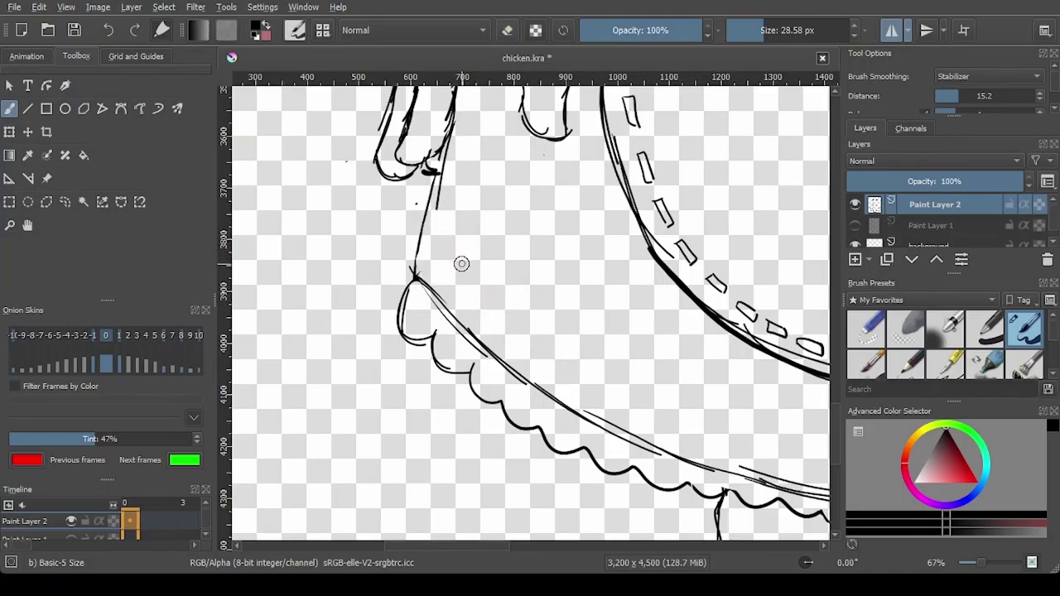
# Step: Draw a row of bones end to end above the skirt hem, starting at the skirt's outer edge
pyautogui.moveTo(424, 242)
pyautogui.mouseDown()
pyautogui.moveTo(448, 269)
pyautogui.moveTo(422, 258)
pyautogui.moveTo(466, 266)
pyautogui.moveTo(470, 290)
pyautogui.mouseUp()
pyautogui.moveTo(455, 294)
pyautogui.mouseDown()
pyautogui.moveTo(473, 290)
pyautogui.moveTo(497, 313)
pyautogui.moveTo(497, 335)
pyautogui.moveTo(516, 329)
pyautogui.moveTo(507, 344)
pyautogui.moveTo(565, 373)
pyautogui.moveTo(573, 391)
pyautogui.moveTo(636, 408)
pyautogui.moveTo(643, 424)
pyautogui.mouseUp()
pyautogui.press('e')
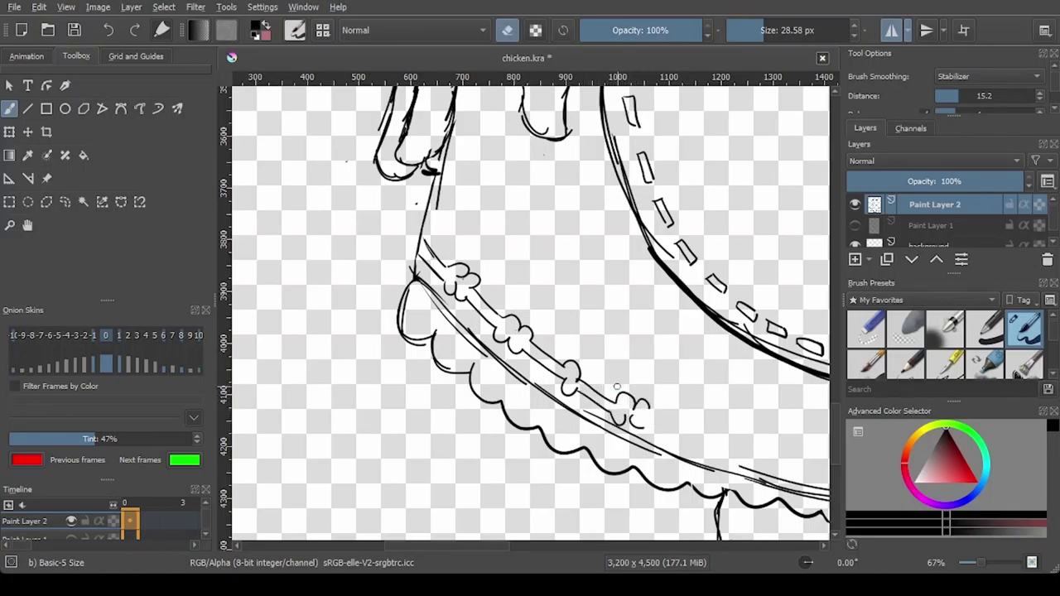
pyautogui.press('e')
pyautogui.moveTo(567, 358)
pyautogui.mouseDown()
pyautogui.moveTo(554, 372)
pyautogui.moveTo(564, 380)
pyautogui.mouseUp()
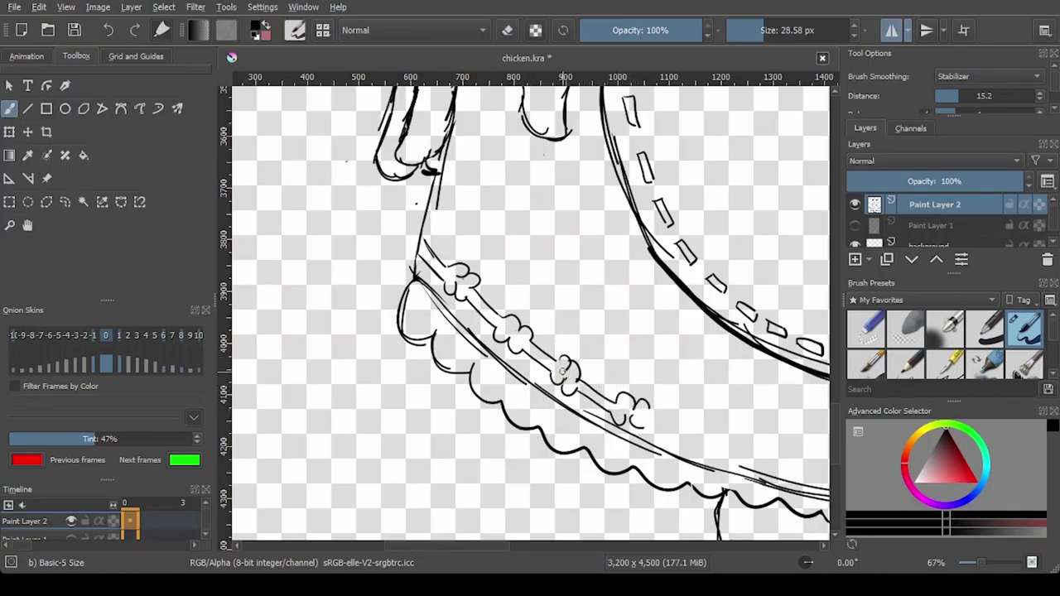
# Step: Extend the row of bones above the skirt hem toward the skirt's centre
pyautogui.scroll(-4, 584, 383)
pyautogui.scroll(4, 609, 395)
pyautogui.moveTo(530, 345)
pyautogui.mouseDown()
pyautogui.moveTo(537, 361)
pyautogui.moveTo(571, 370)
pyautogui.mouseUp()
pyautogui.moveTo(572, 368)
pyautogui.mouseDown()
pyautogui.moveTo(608, 371)
pyautogui.moveTo(591, 377)
pyautogui.moveTo(608, 364)
pyautogui.moveTo(568, 368)
pyautogui.moveTo(345, 298)
pyautogui.moveTo(391, 295)
pyautogui.moveTo(385, 309)
pyautogui.moveTo(425, 315)
pyautogui.moveTo(452, 296)
pyautogui.moveTo(461, 330)
pyautogui.moveTo(435, 301)
pyautogui.mouseUp()
pyautogui.press('e')
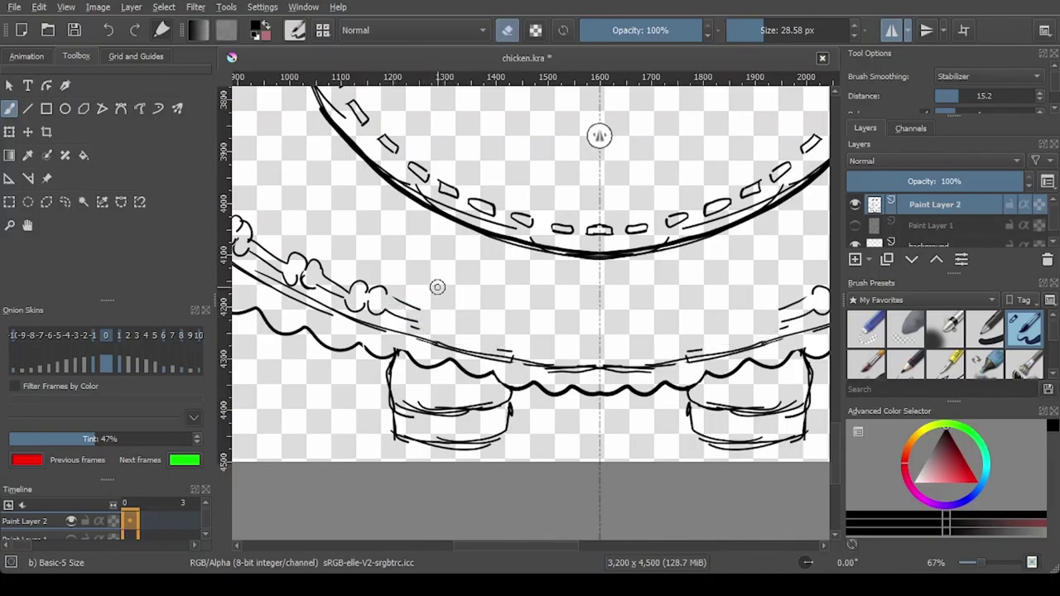
# Step: Finish the inner end of the bone row with a rounded drumstick shape and clean up its lines
pyautogui.press('e')
pyautogui.moveTo(433, 309)
pyautogui.mouseDown()
pyautogui.moveTo(481, 327)
pyautogui.moveTo(421, 328)
pyautogui.mouseUp()
pyautogui.moveTo(491, 319)
pyautogui.mouseDown()
pyautogui.moveTo(499, 347)
pyautogui.moveTo(486, 330)
pyautogui.moveTo(515, 301)
pyautogui.moveTo(487, 347)
pyautogui.mouseUp()
pyautogui.press('e')
pyautogui.press('e')
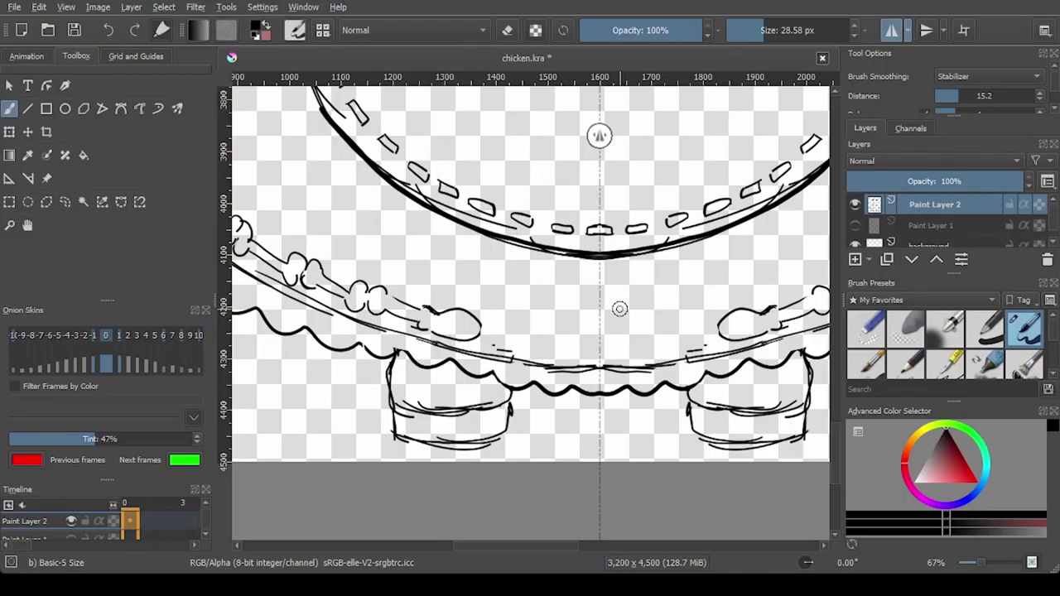
# Step: Draw a small roast chicken with two raised drumsticks at the centre of the skirt hem
pyautogui.moveTo(646, 326); pyautogui.dragTo(644, 294)
pyautogui.moveTo(558, 310)
pyautogui.mouseDown()
pyautogui.moveTo(556, 334)
pyautogui.moveTo(603, 366)
pyautogui.mouseUp()
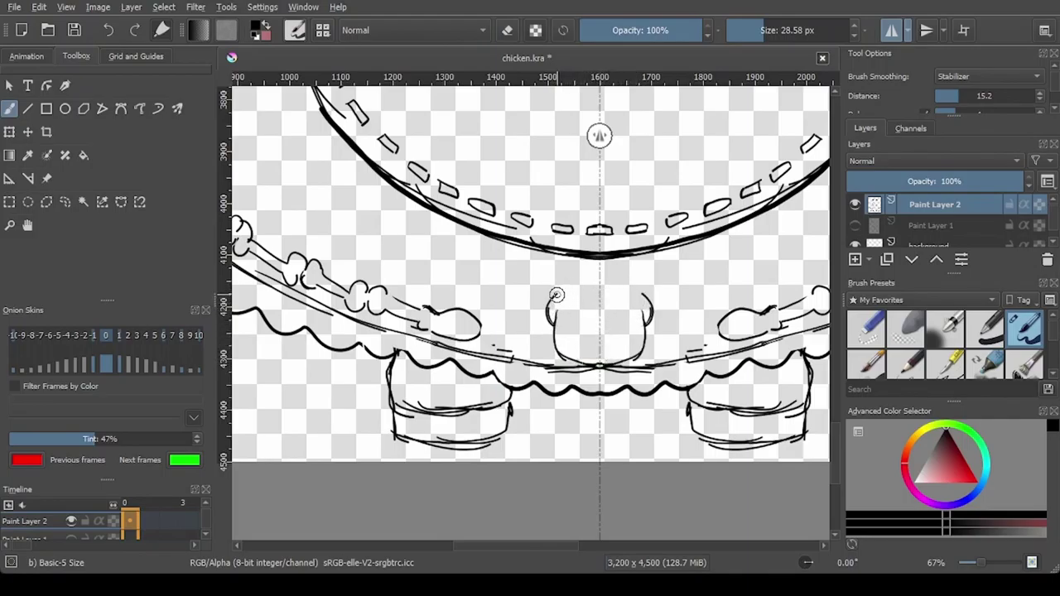
pyautogui.moveTo(561, 274); pyautogui.dragTo(573, 280)
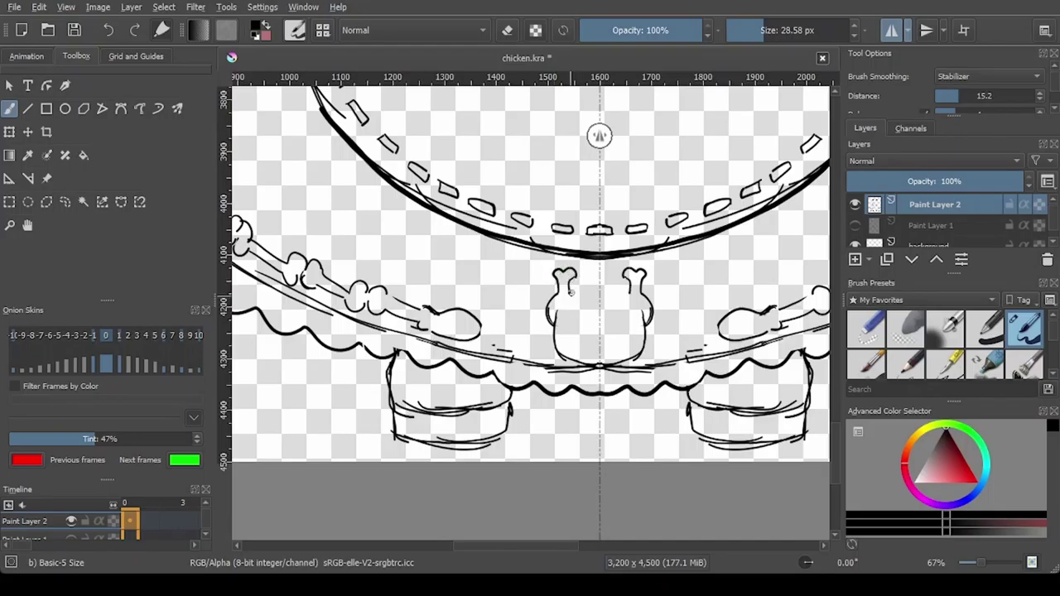
# Step: Tidy the scalloped collar edge over the puff sleeves and line it with small dashed stitches
pyautogui.scroll(-10, 687, 326)
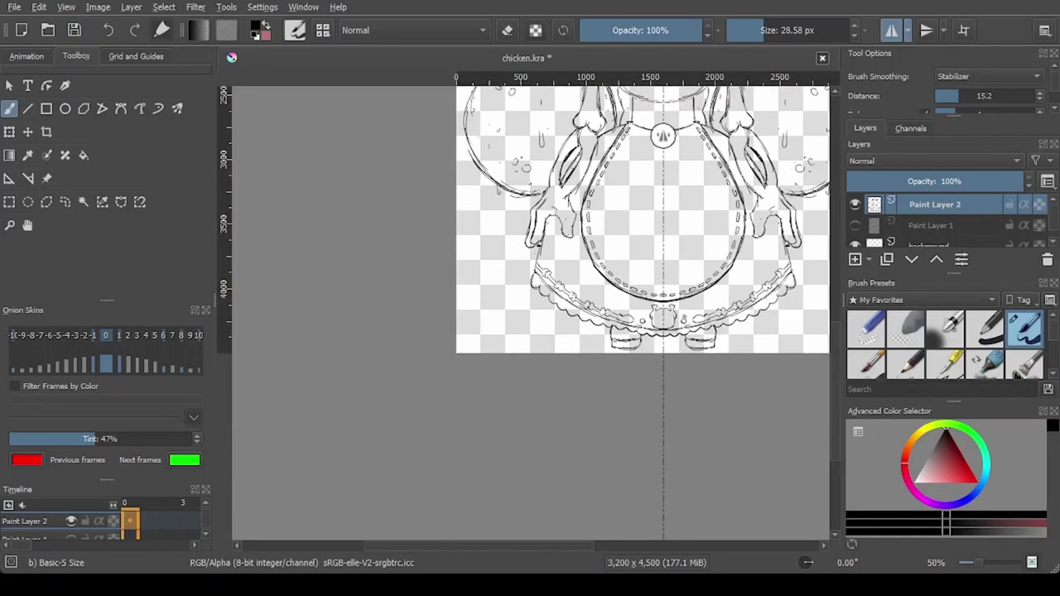
pyautogui.scroll(5, 694, 313)
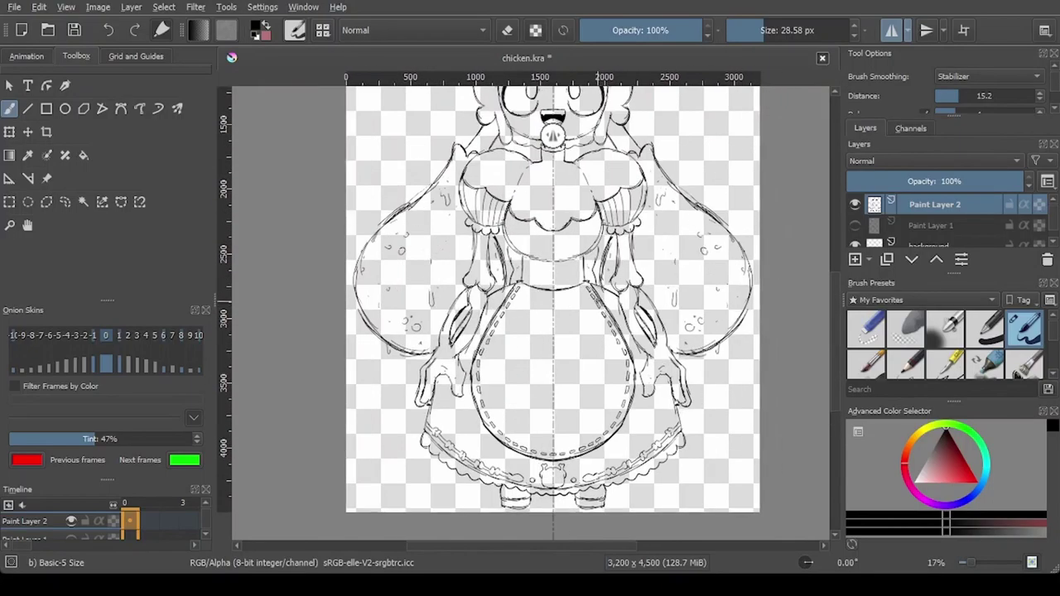
pyautogui.moveTo(597, 300); pyautogui.dragTo(565, 348)
pyautogui.scroll(-1, 532, 385)
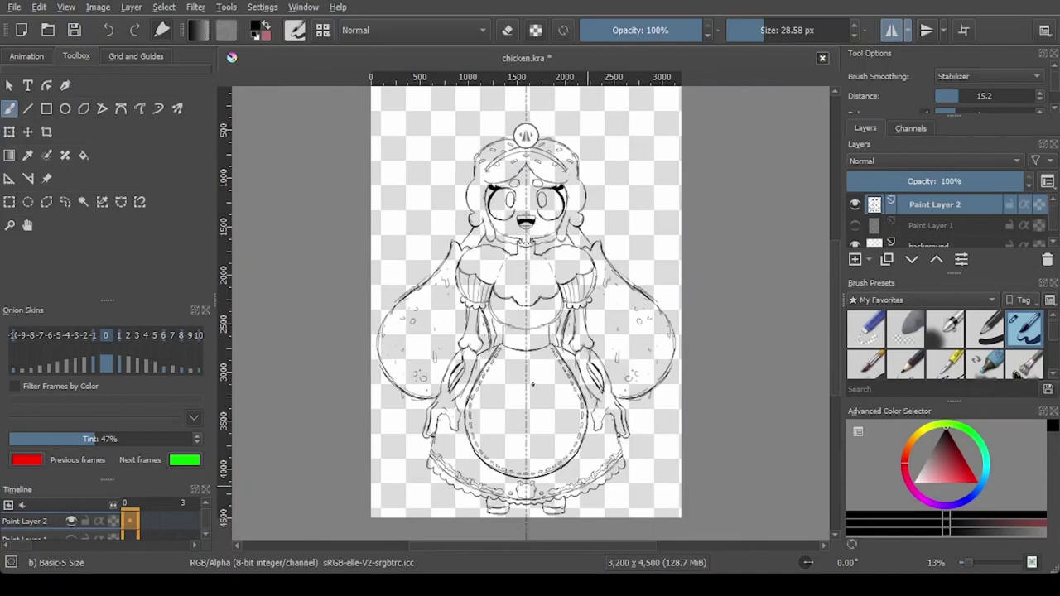
pyautogui.scroll(6, 484, 270)
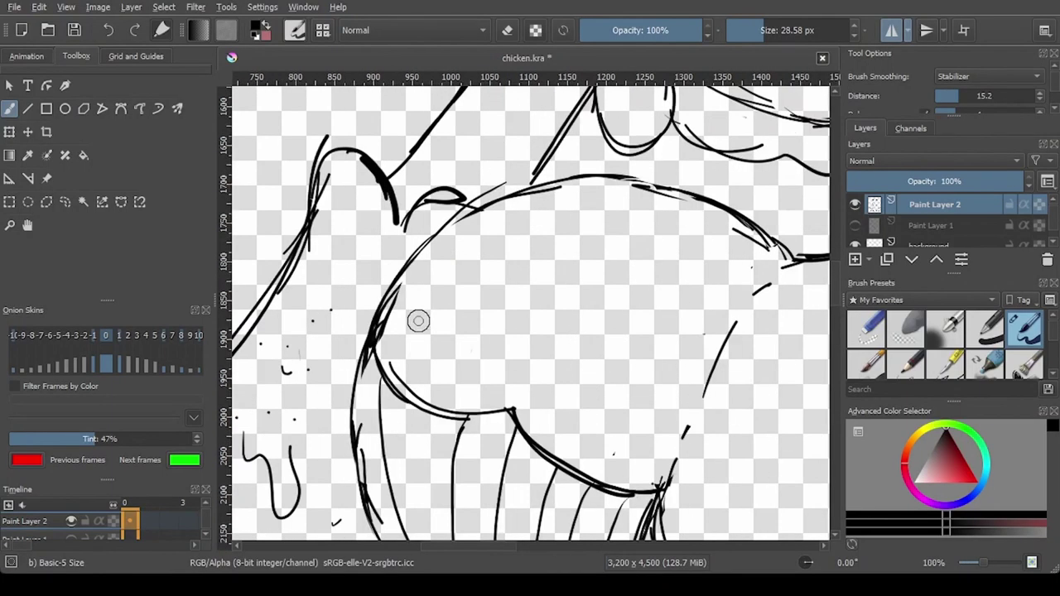
pyautogui.press('e')
pyautogui.press('e')
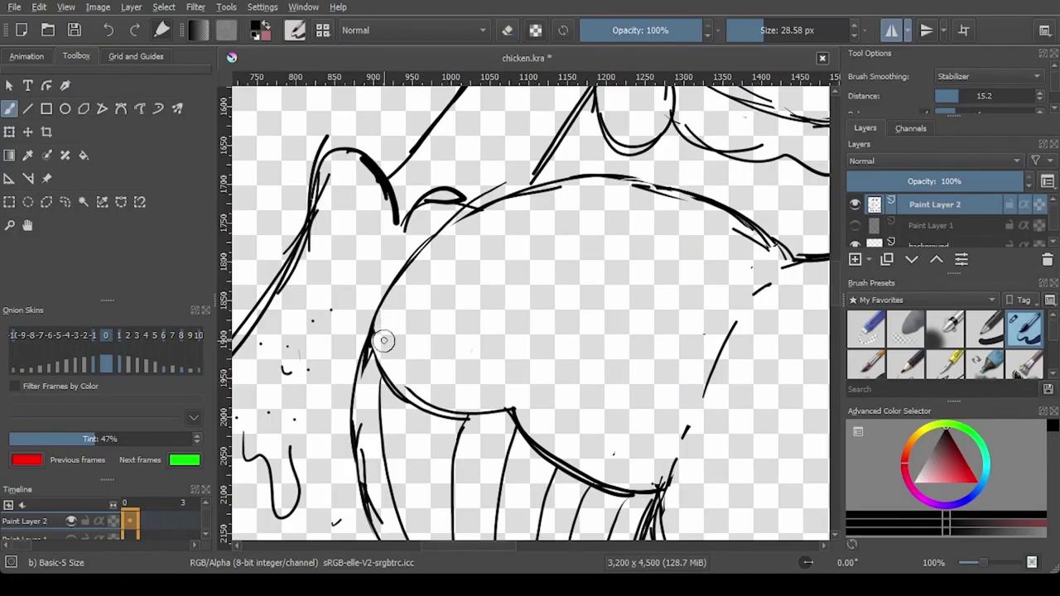
pyautogui.moveTo(395, 348); pyautogui.dragTo(386, 345)
pyautogui.moveTo(406, 380)
pyautogui.mouseDown()
pyautogui.moveTo(403, 371)
pyautogui.moveTo(436, 392)
pyautogui.moveTo(511, 399)
pyautogui.moveTo(555, 443)
pyautogui.moveTo(633, 479)
pyautogui.mouseUp()
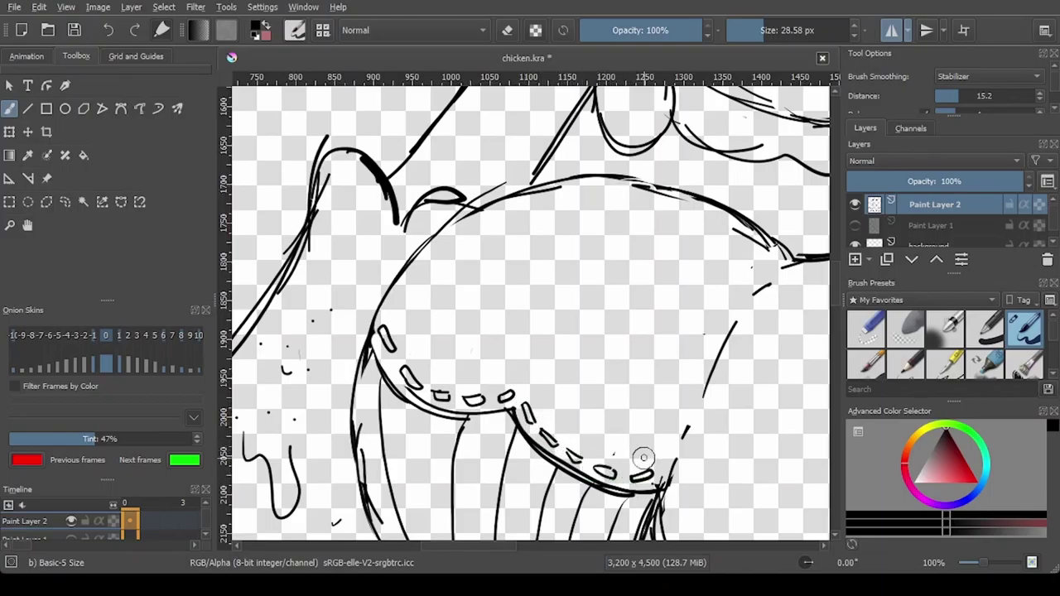
# Step: Clean up the scalloped collar edge across the chest and draw matching dashed stitches along it
pyautogui.moveTo(702, 467); pyautogui.dragTo(623, 315)
pyautogui.press('e')
pyautogui.moveTo(609, 415)
pyautogui.mouseDown()
pyautogui.moveTo(586, 374)
pyautogui.moveTo(616, 430)
pyautogui.mouseUp()
pyautogui.moveTo(680, 438); pyautogui.dragTo(620, 436)
pyautogui.moveTo(740, 456)
pyautogui.mouseDown()
pyautogui.moveTo(769, 481)
pyautogui.moveTo(734, 442)
pyautogui.mouseUp()
pyautogui.press('e')
pyautogui.moveTo(585, 364)
pyautogui.mouseDown()
pyautogui.moveTo(596, 410)
pyautogui.moveTo(621, 429)
pyautogui.moveTo(657, 442)
pyautogui.moveTo(732, 419)
pyautogui.moveTo(761, 478)
pyautogui.moveTo(606, 347)
pyautogui.moveTo(623, 390)
pyautogui.moveTo(659, 412)
pyautogui.moveTo(697, 414)
pyautogui.mouseUp()
pyautogui.hotkey('ctrl', 'z')
pyautogui.hotkey('ctrl', 'z')
pyautogui.scroll(-5, 722, 389)
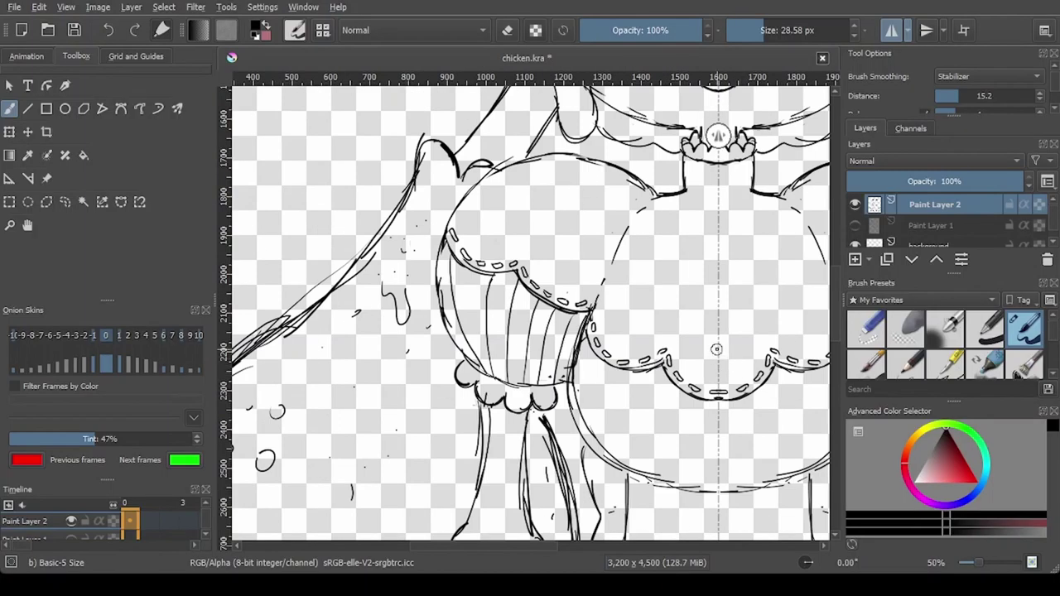
# Step: Redraw the bodice's curved side outlines between the sleeves and the waist, erasing the overlapping sketch lines
pyautogui.scroll(3, 576, 329)
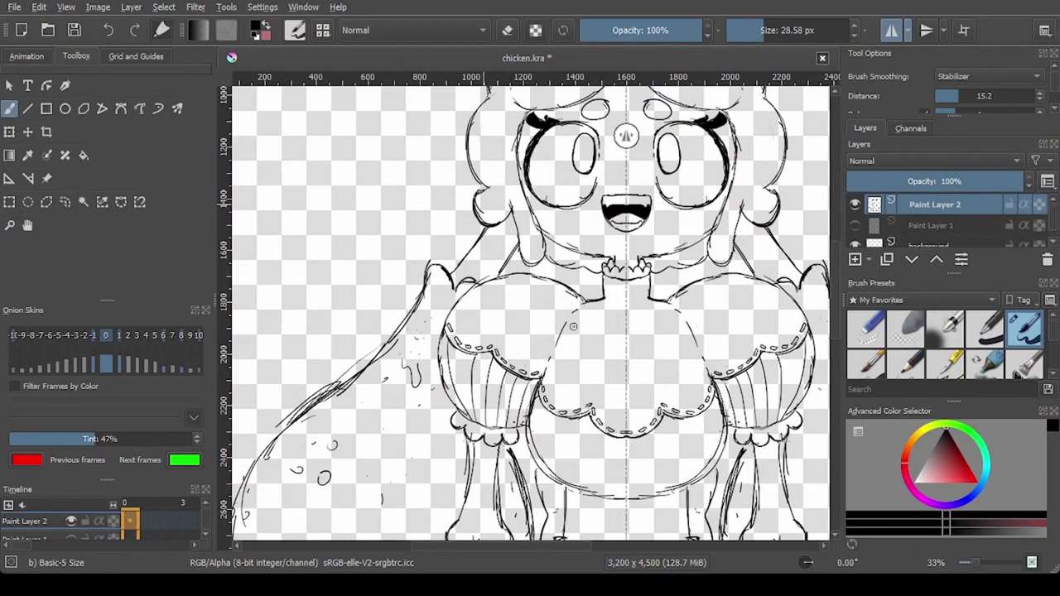
pyautogui.scroll(-4, 573, 326)
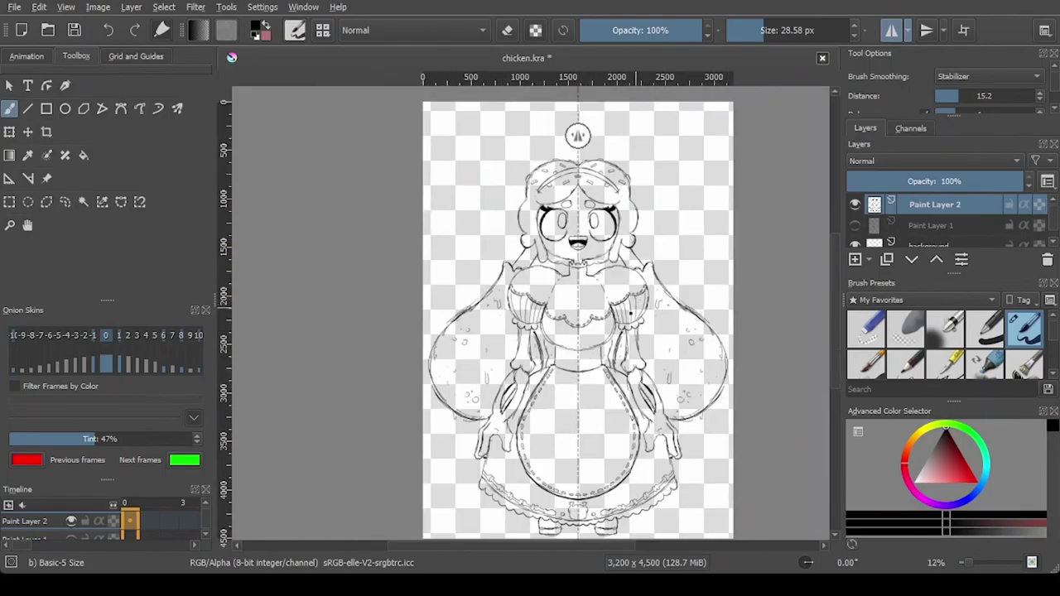
pyautogui.scroll(5, 557, 338)
pyautogui.moveTo(471, 222); pyautogui.dragTo(548, 329)
pyautogui.press('e')
pyautogui.moveTo(483, 251); pyautogui.dragTo(533, 316)
pyautogui.press('e')
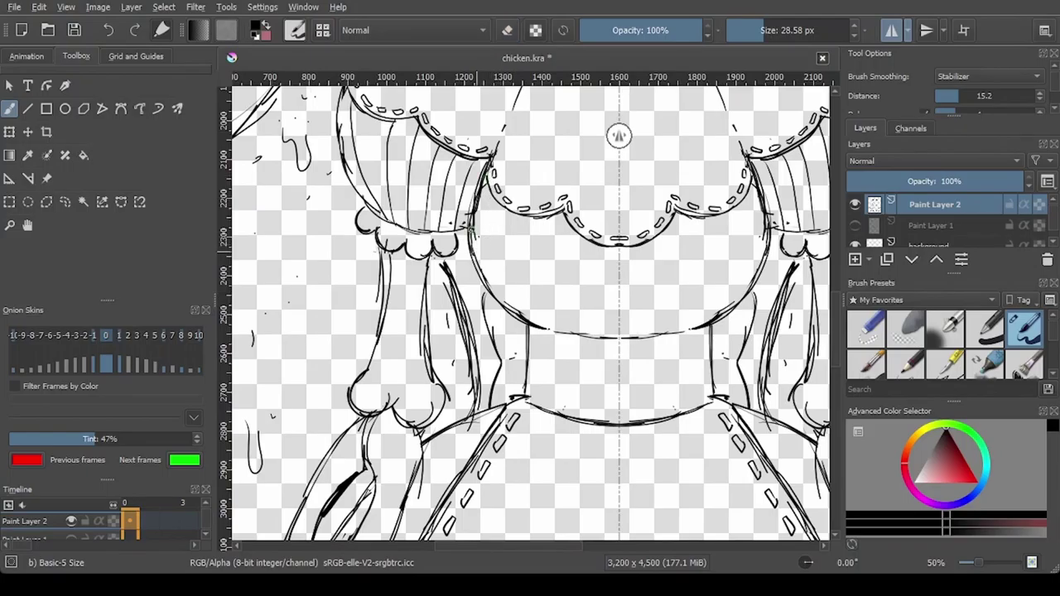
# Step: Examine the whole character, comparing the head, bodice, sleeves, apron and skirt hem details
pyautogui.scroll(-5, 513, 361)
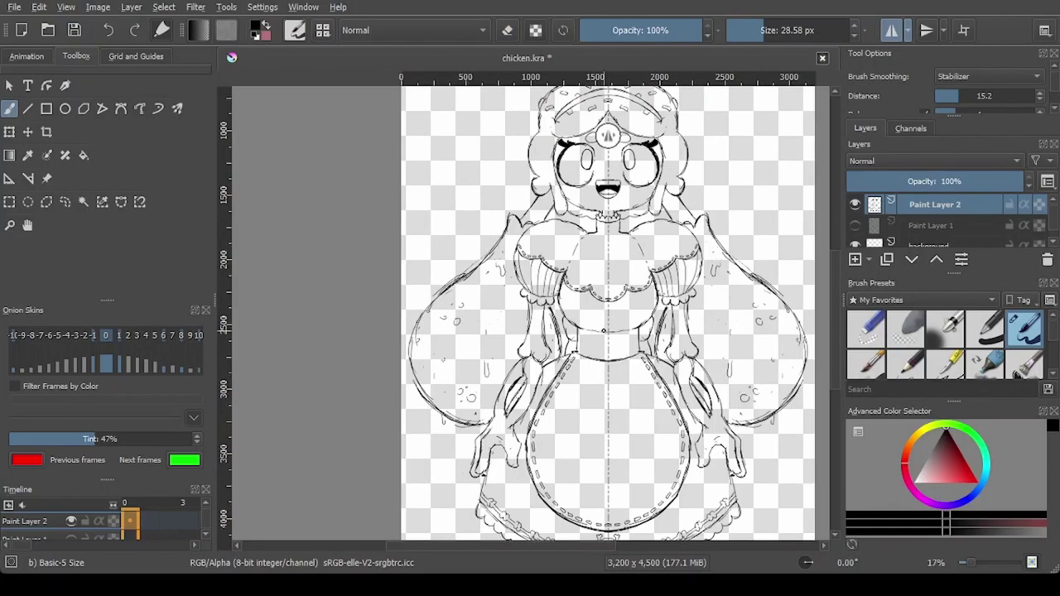
pyautogui.scroll(5, 644, 330)
pyautogui.scroll(-4, 618, 390)
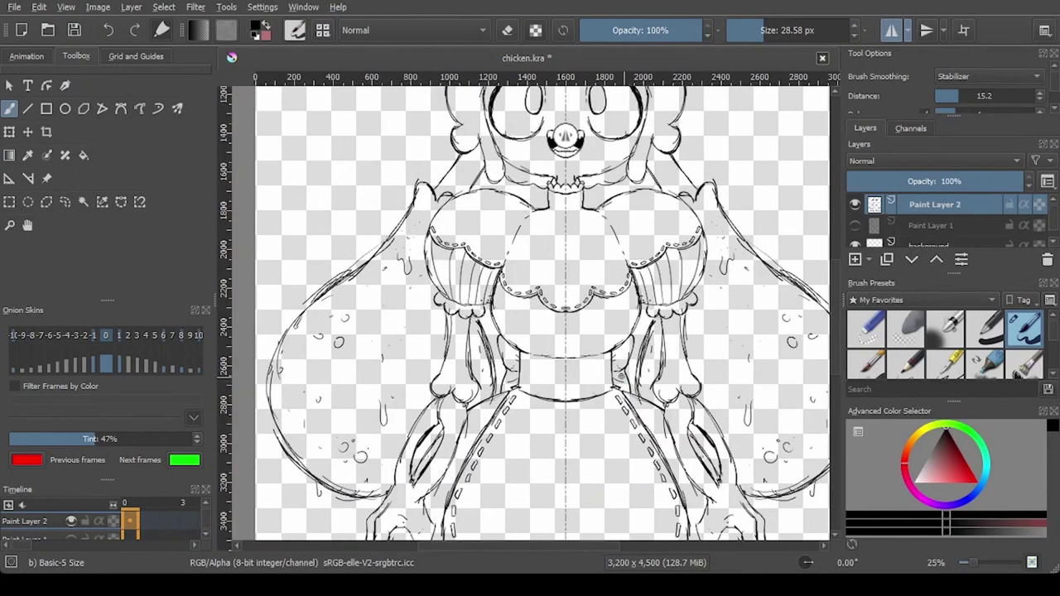
pyautogui.scroll(2, 625, 390)
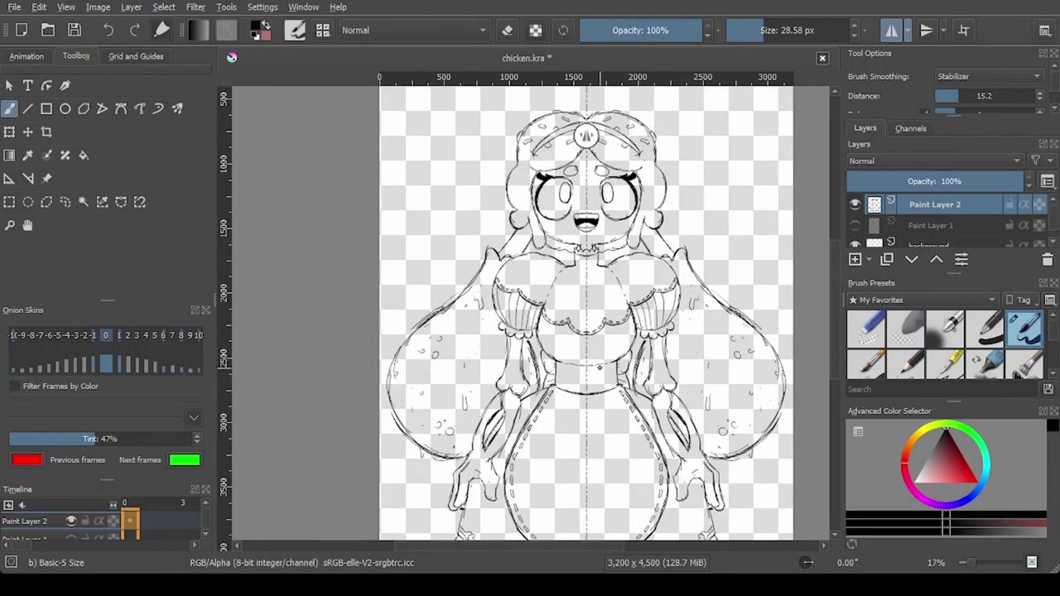
pyautogui.scroll(-4, 583, 365)
pyautogui.scroll(2, 537, 405)
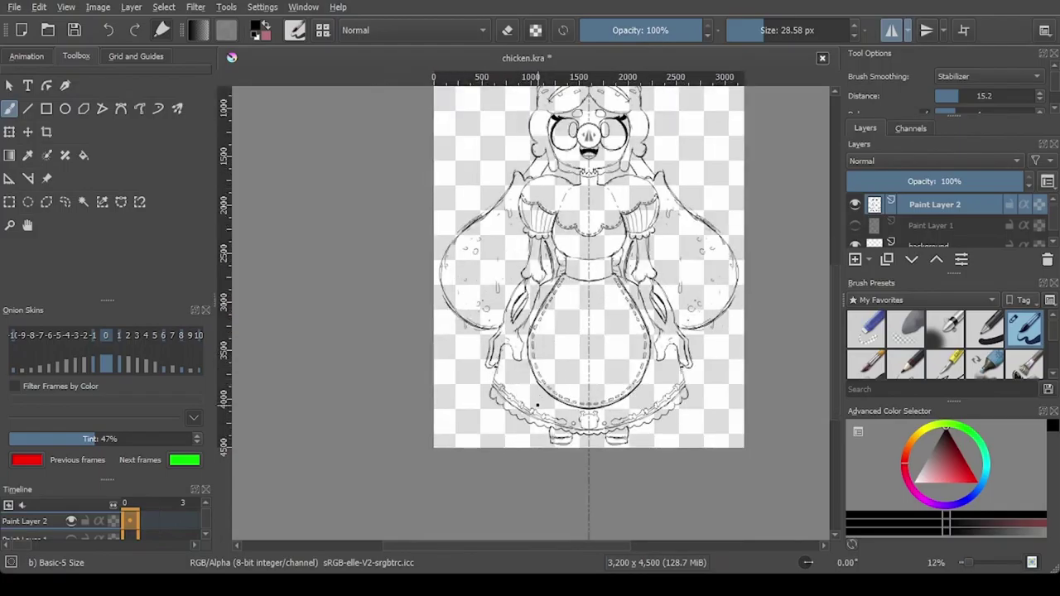
pyautogui.scroll(1, 538, 405)
pyautogui.scroll(-3, 475, 259)
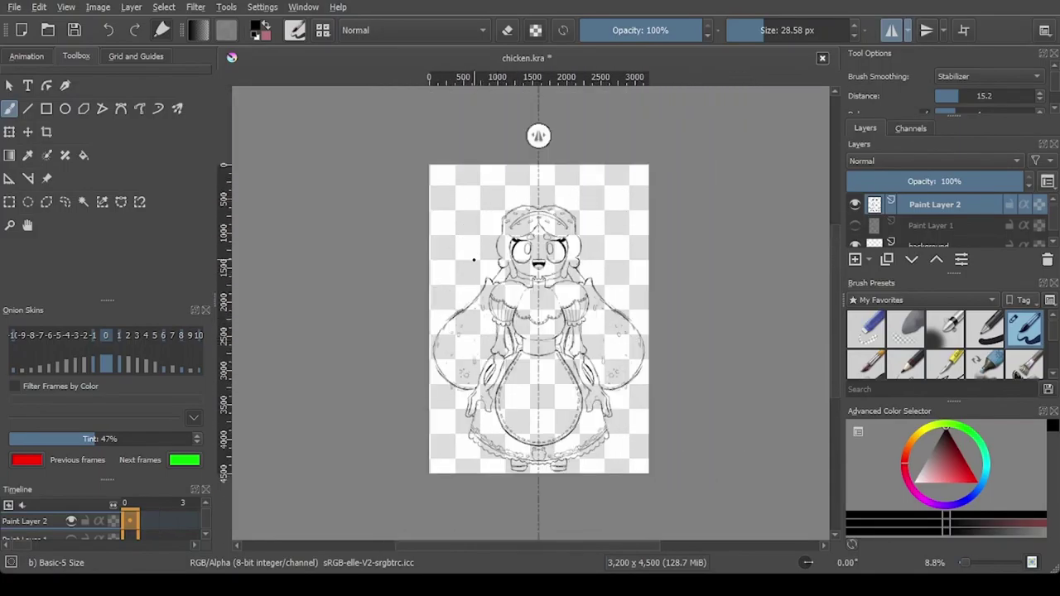
pyautogui.scroll(2, 466, 272)
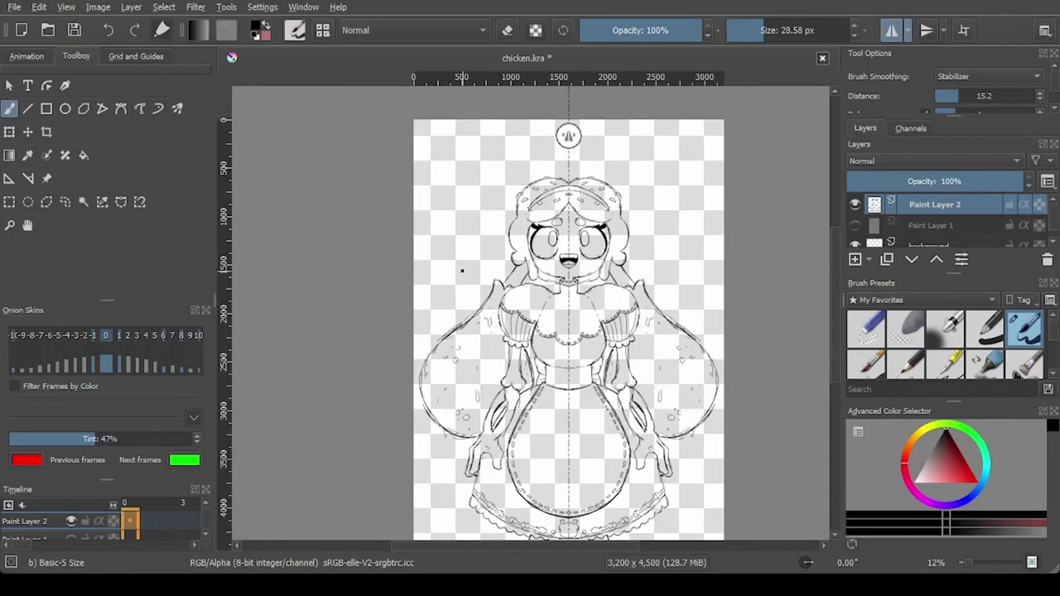
pyautogui.scroll(5, 511, 197)
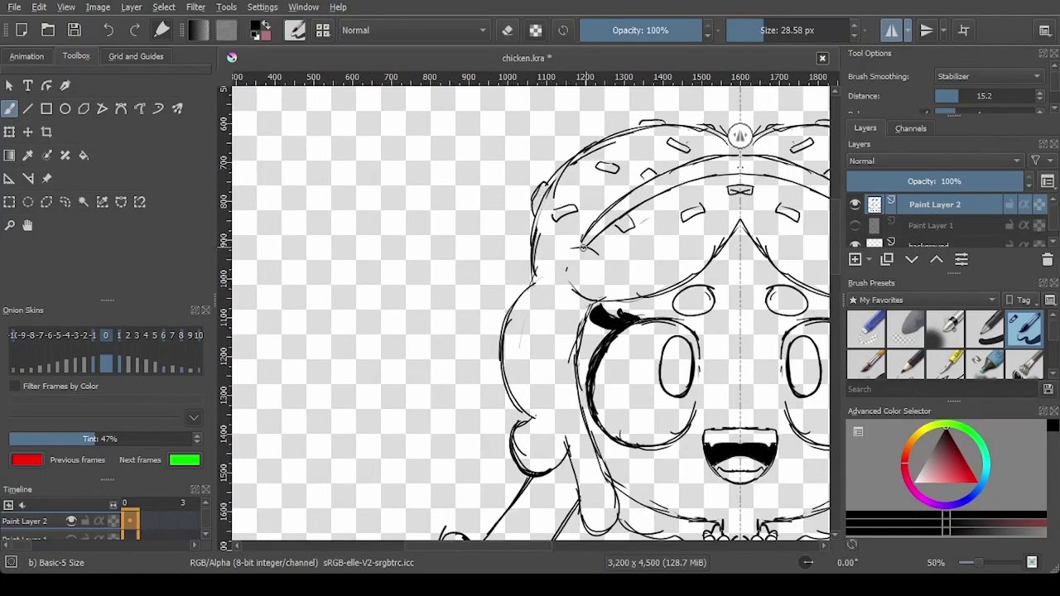
pyautogui.scroll(-5, 581, 239)
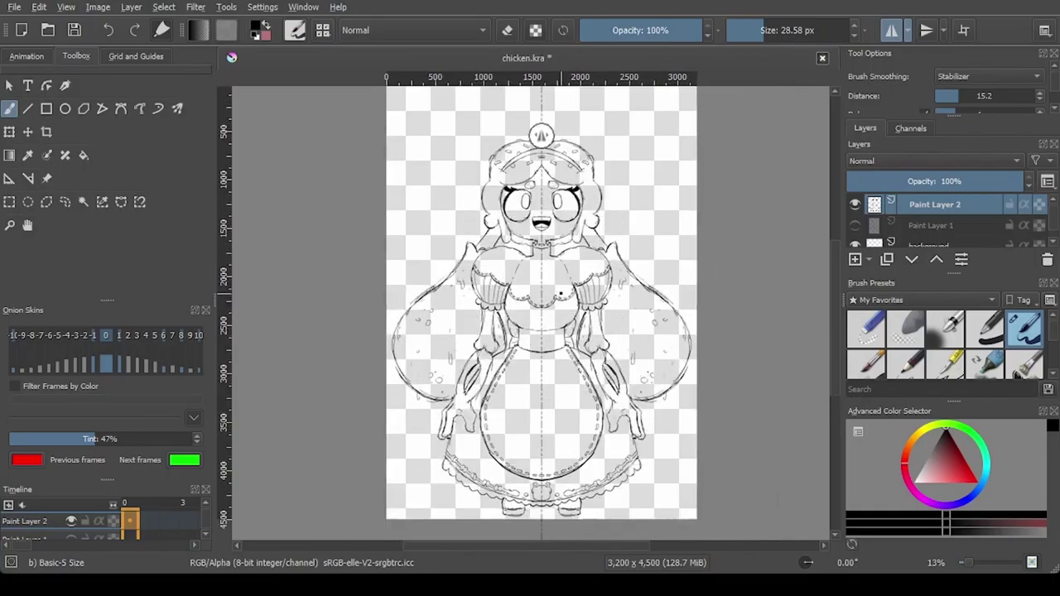
pyautogui.scroll(-2, 561, 293)
pyautogui.scroll(3, 542, 360)
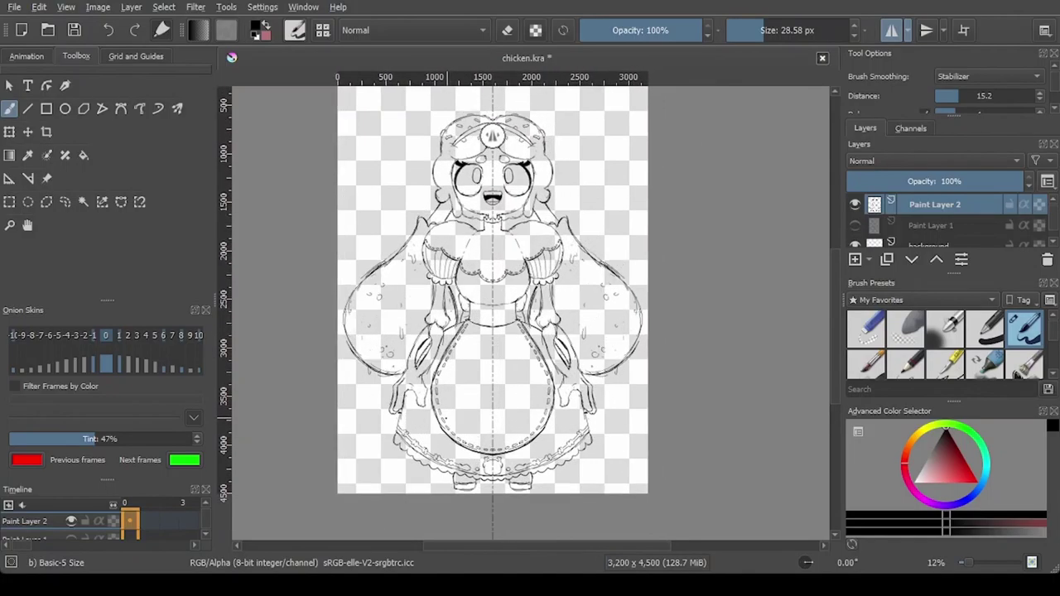
pyautogui.scroll(3, 445, 410)
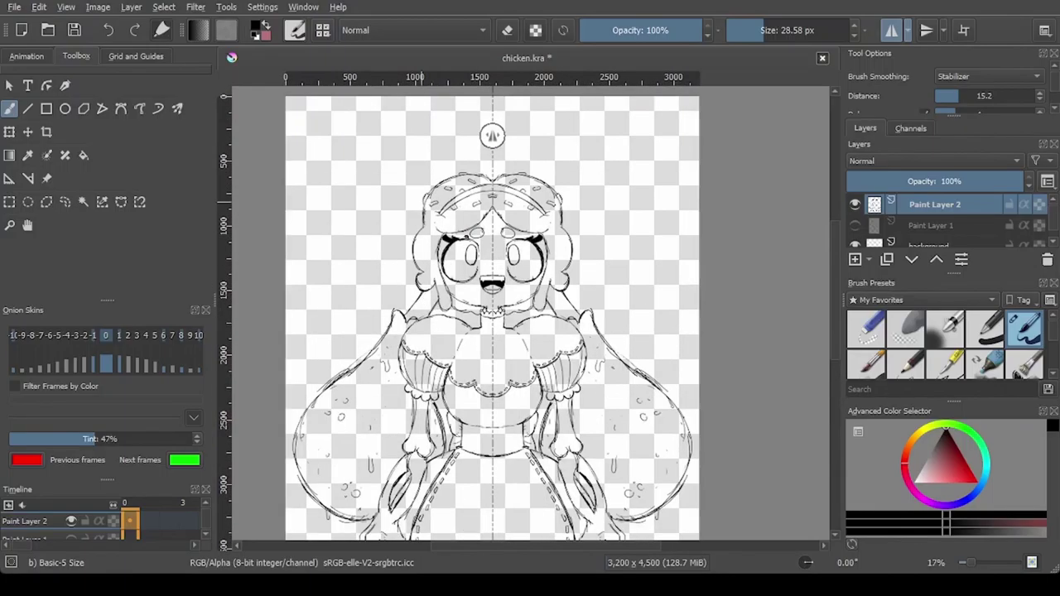
pyautogui.scroll(3, 470, 253)
pyautogui.scroll(-3, 491, 247)
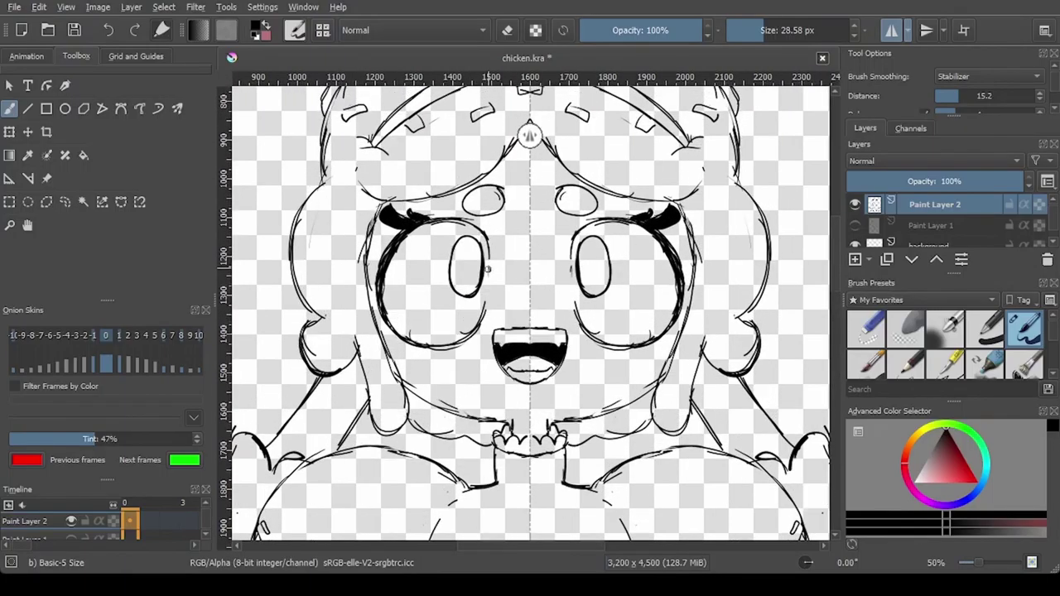
pyautogui.scroll(-1, 487, 394)
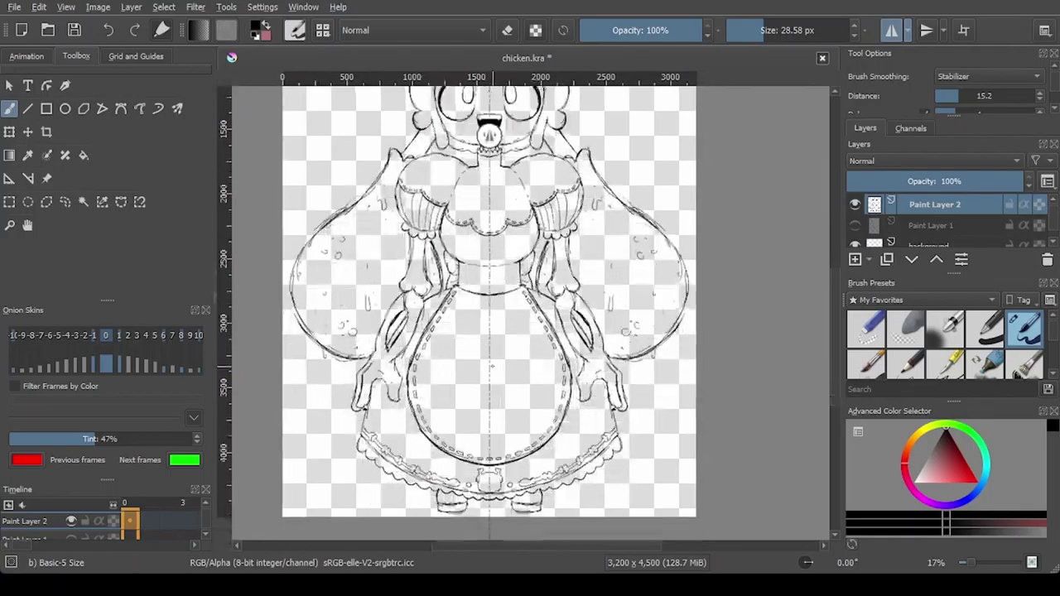
pyautogui.scroll(2, 490, 381)
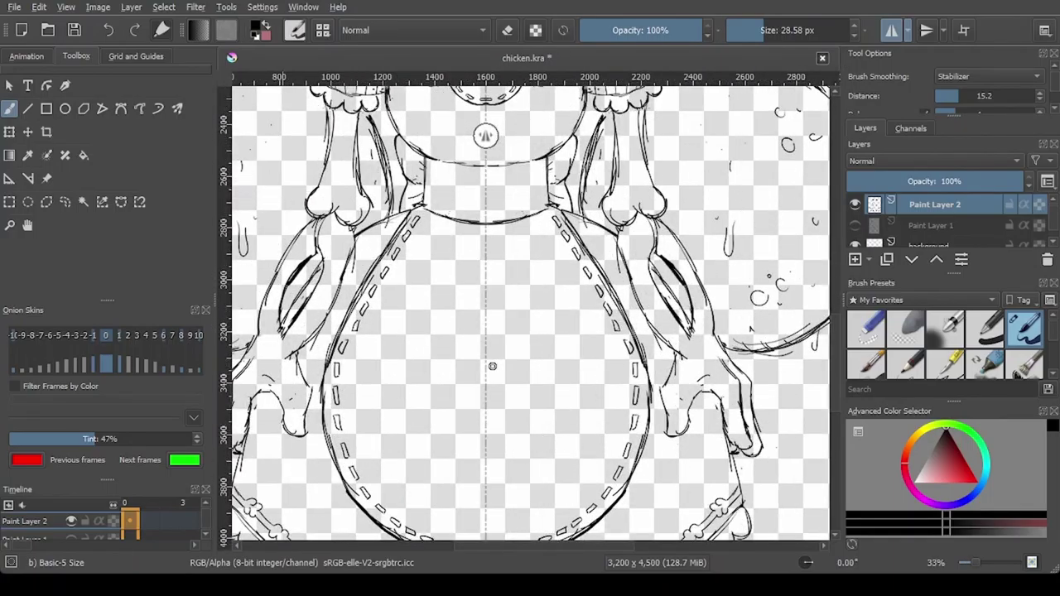
pyautogui.scroll(-2, 492, 366)
# Step: Draw solid black crossbones inside the oval pupils of both eyes
pyautogui.scroll(4, 480, 290)
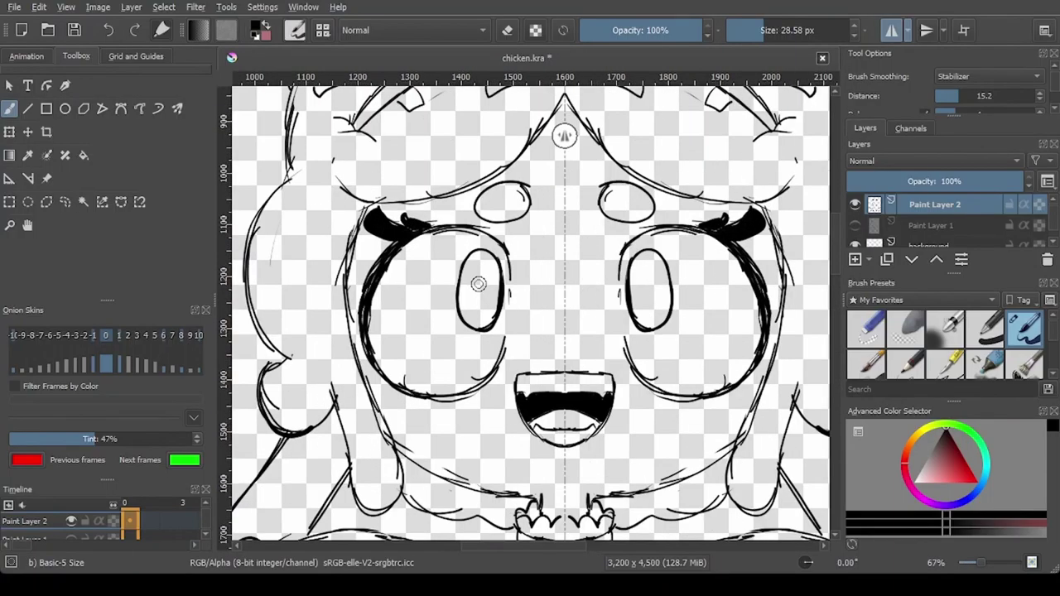
pyautogui.scroll(4, 479, 284)
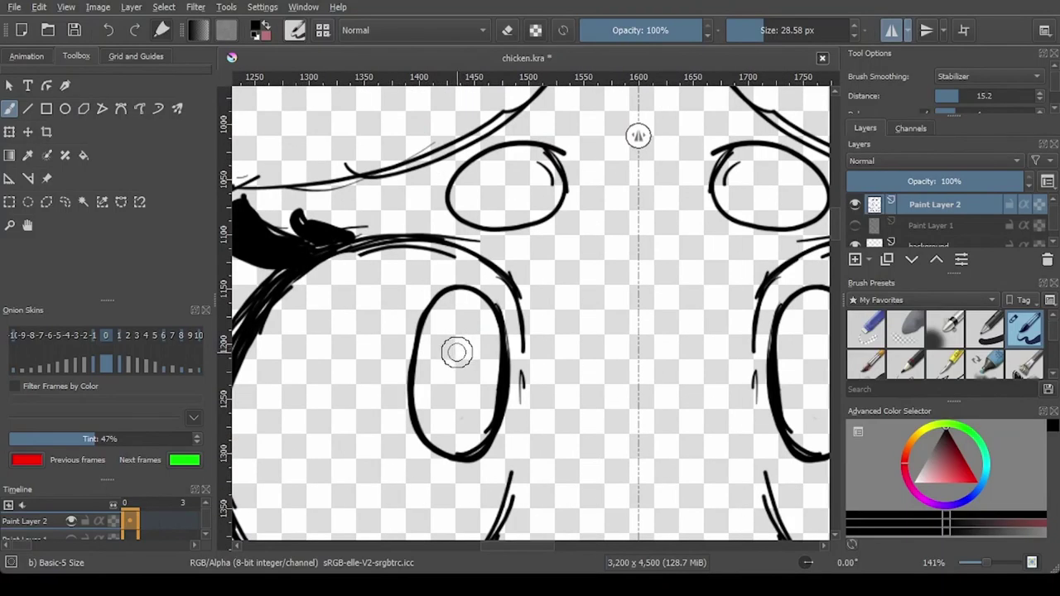
pyautogui.moveTo(457, 352)
pyautogui.mouseDown()
pyautogui.moveTo(474, 406)
pyautogui.moveTo(452, 328)
pyautogui.moveTo(440, 333)
pyautogui.mouseUp()
pyautogui.moveTo(469, 407); pyautogui.dragTo(482, 406)
pyautogui.moveTo(477, 346)
pyautogui.mouseDown()
pyautogui.moveTo(452, 387)
pyautogui.moveTo(485, 334)
pyautogui.mouseUp()
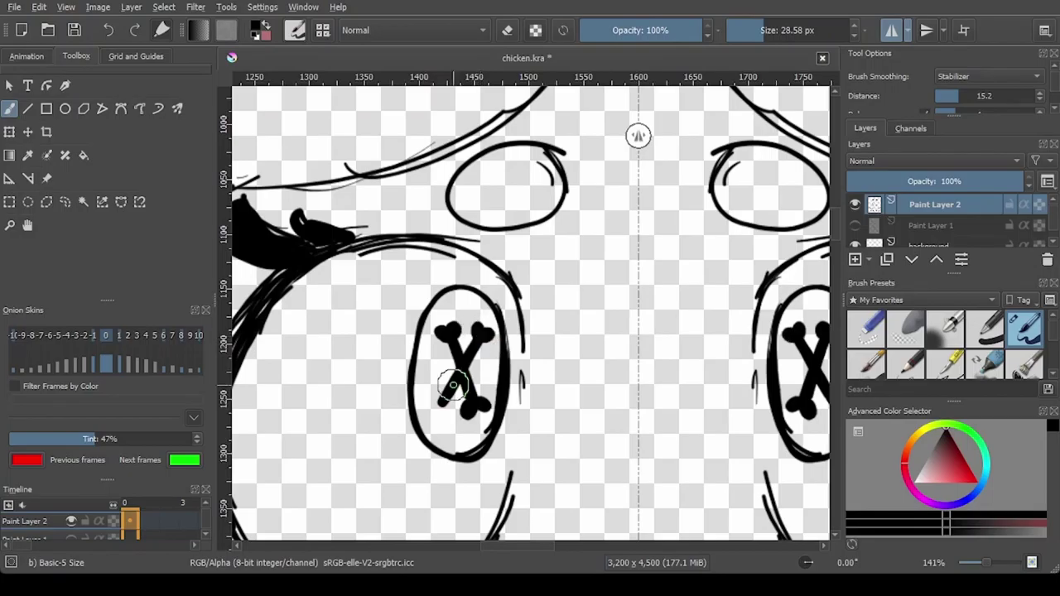
pyautogui.moveTo(447, 391)
pyautogui.mouseDown()
pyautogui.moveTo(432, 401)
pyautogui.moveTo(442, 403)
pyautogui.mouseUp()
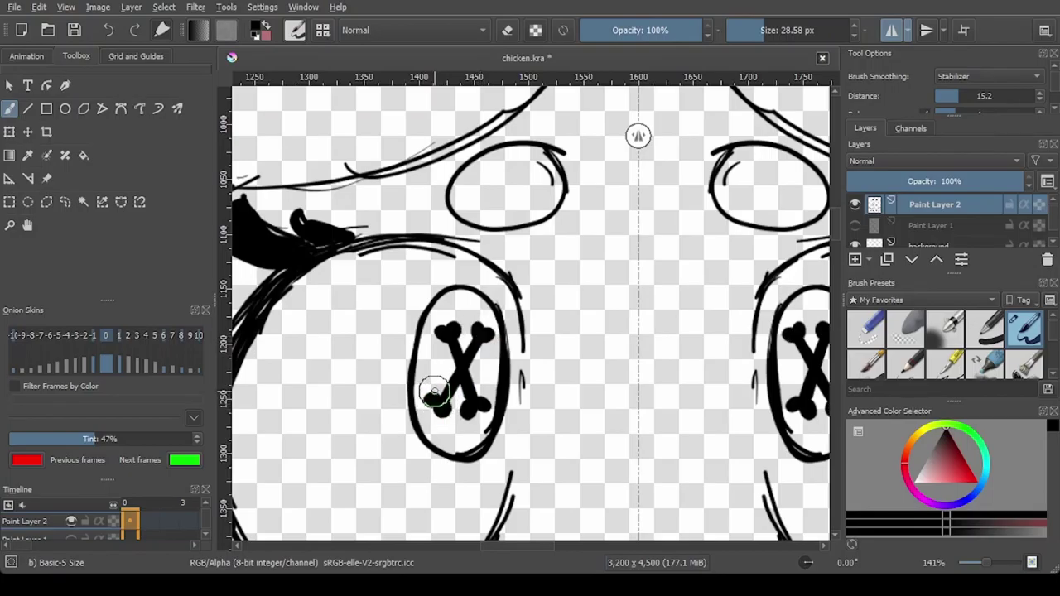
# Step: Sketch a melting butter block with a dripping lower edge on one side of the hair, beside the centre parting
pyautogui.scroll(-5, 441, 403)
pyautogui.scroll(-2, 438, 316)
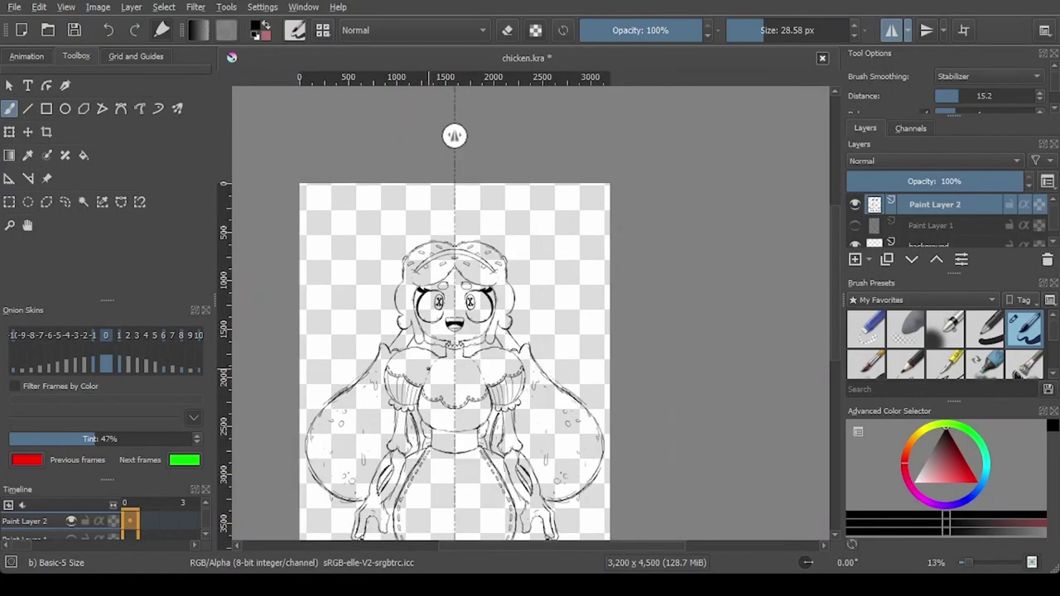
pyautogui.scroll(4, 544, 201)
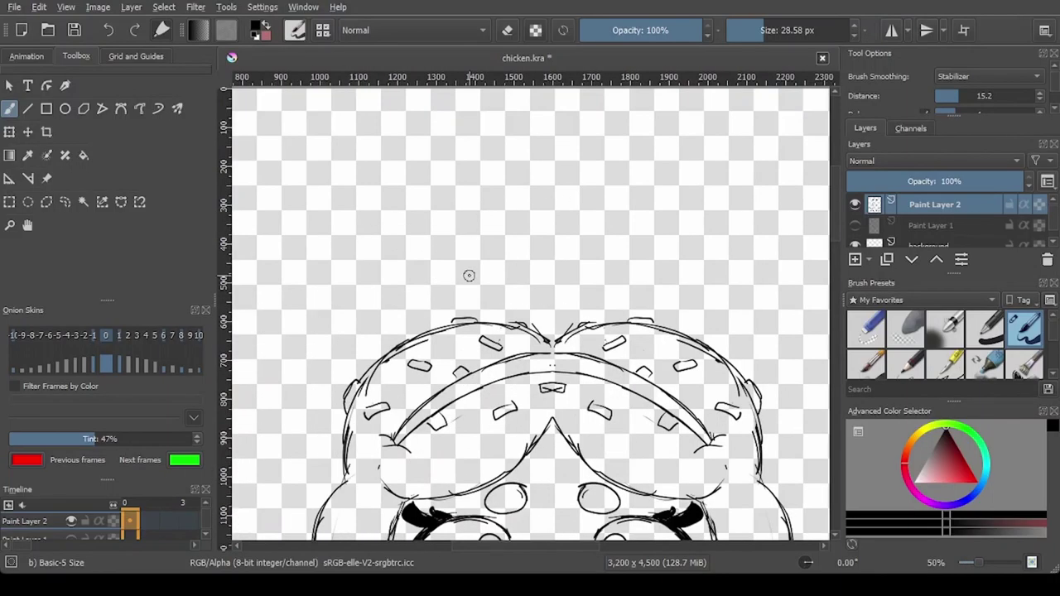
pyautogui.moveTo(585, 289)
pyautogui.mouseDown()
pyautogui.moveTo(647, 290)
pyautogui.moveTo(693, 314)
pyautogui.moveTo(583, 291)
pyautogui.moveTo(563, 315)
pyautogui.moveTo(678, 336)
pyautogui.moveTo(695, 309)
pyautogui.mouseUp()
pyautogui.press('e')
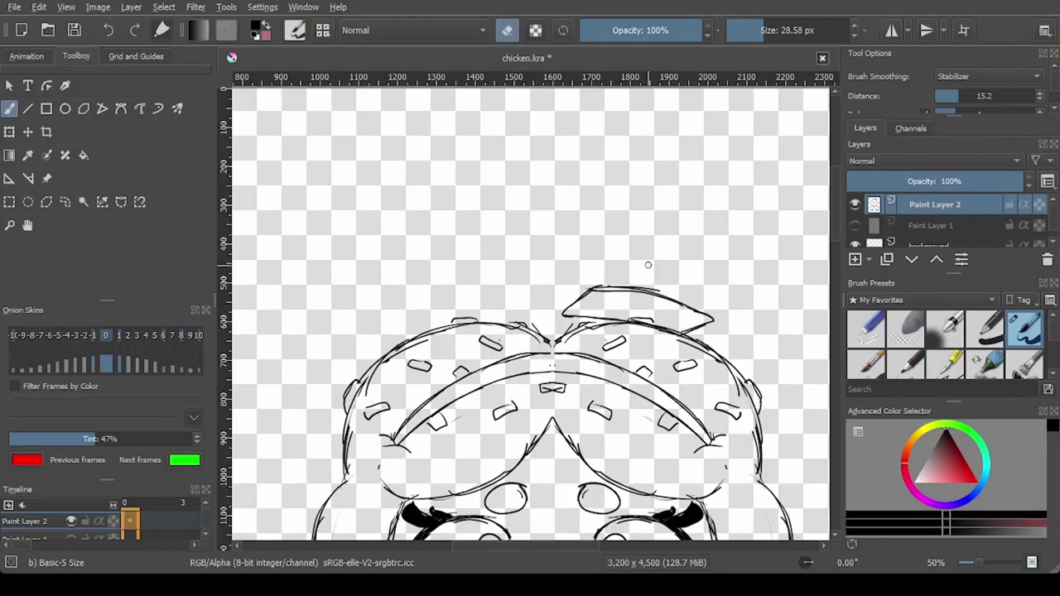
pyautogui.press('e')
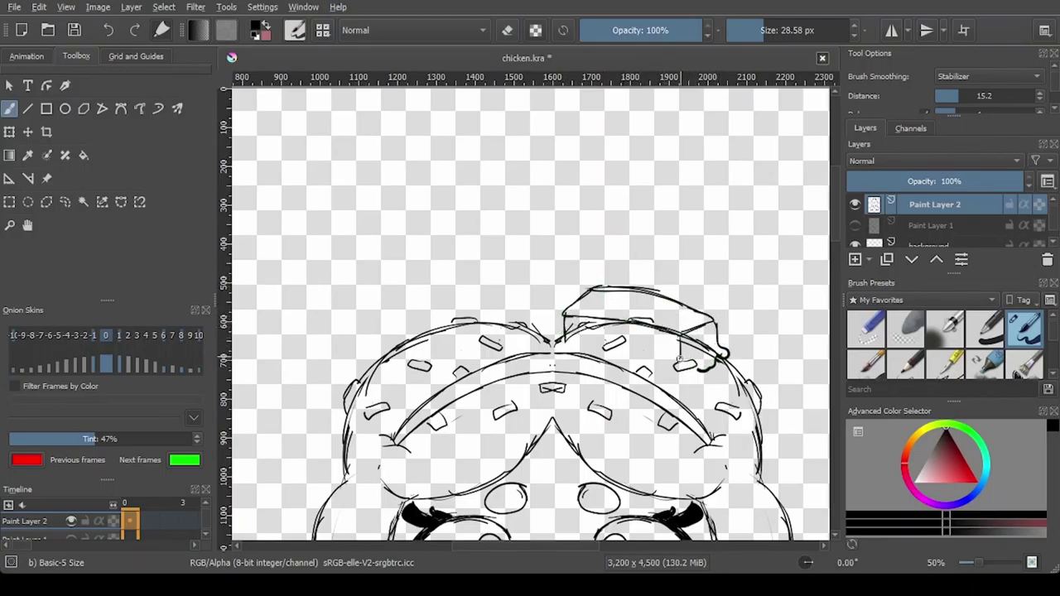
pyautogui.moveTo(701, 368); pyautogui.dragTo(670, 374)
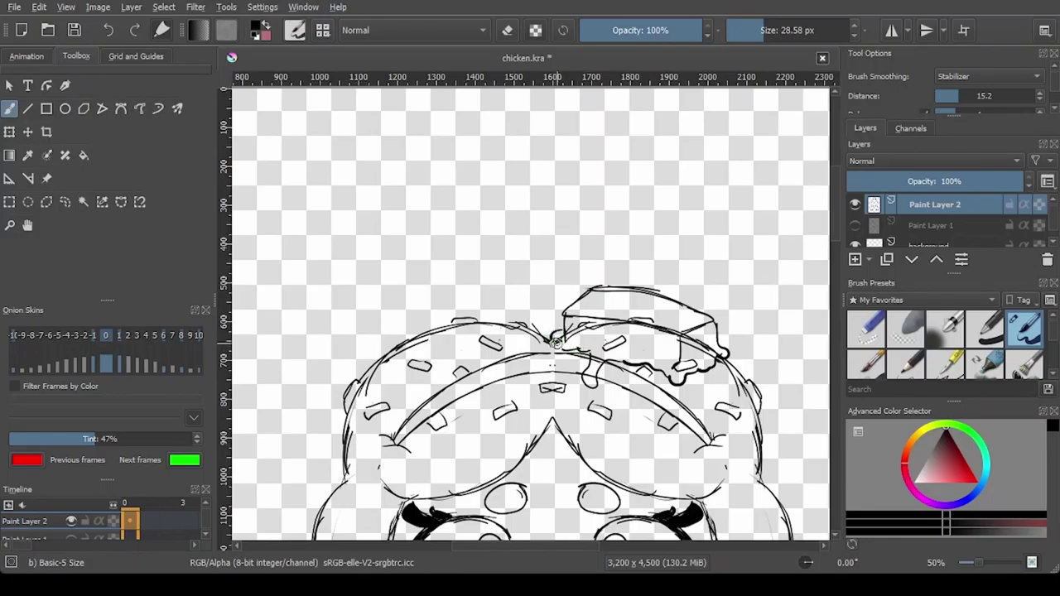
# Step: Erase the hair lines showing through the butter block and redraw its front edges as broken lines
pyautogui.press('e')
pyautogui.moveTo(579, 330)
pyautogui.mouseDown()
pyautogui.moveTo(627, 337)
pyautogui.moveTo(582, 325)
pyautogui.moveTo(625, 315)
pyautogui.moveTo(624, 327)
pyautogui.moveTo(687, 349)
pyautogui.moveTo(677, 349)
pyautogui.moveTo(688, 363)
pyautogui.moveTo(705, 325)
pyautogui.moveTo(635, 295)
pyautogui.moveTo(659, 294)
pyautogui.moveTo(593, 290)
pyautogui.moveTo(612, 288)
pyautogui.moveTo(681, 299)
pyautogui.moveTo(717, 324)
pyautogui.moveTo(710, 306)
pyautogui.moveTo(688, 331)
pyautogui.mouseUp()
pyautogui.press('e')
pyautogui.hotkey('ctrl', 'z')
pyautogui.moveTo(615, 319)
pyautogui.mouseDown()
pyautogui.moveTo(675, 335)
pyautogui.moveTo(684, 364)
pyautogui.mouseUp()
pyautogui.press('e')
pyautogui.moveTo(630, 323)
pyautogui.mouseDown()
pyautogui.moveTo(614, 280)
pyautogui.moveTo(624, 317)
pyautogui.moveTo(595, 322)
pyautogui.moveTo(686, 332)
pyautogui.mouseUp()
pyautogui.press('e')
pyautogui.press('e')
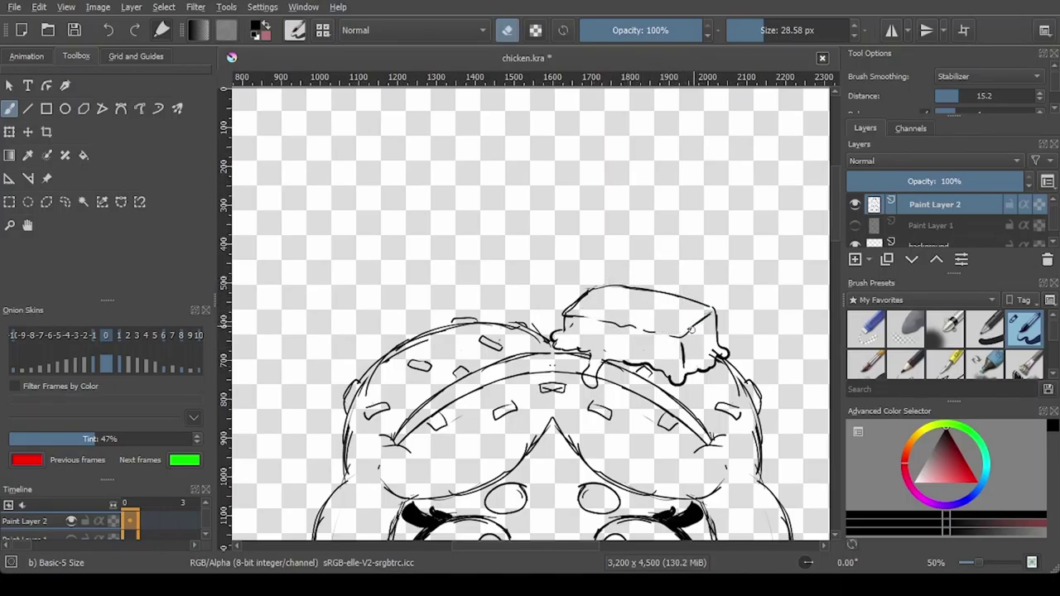
pyautogui.press('e')
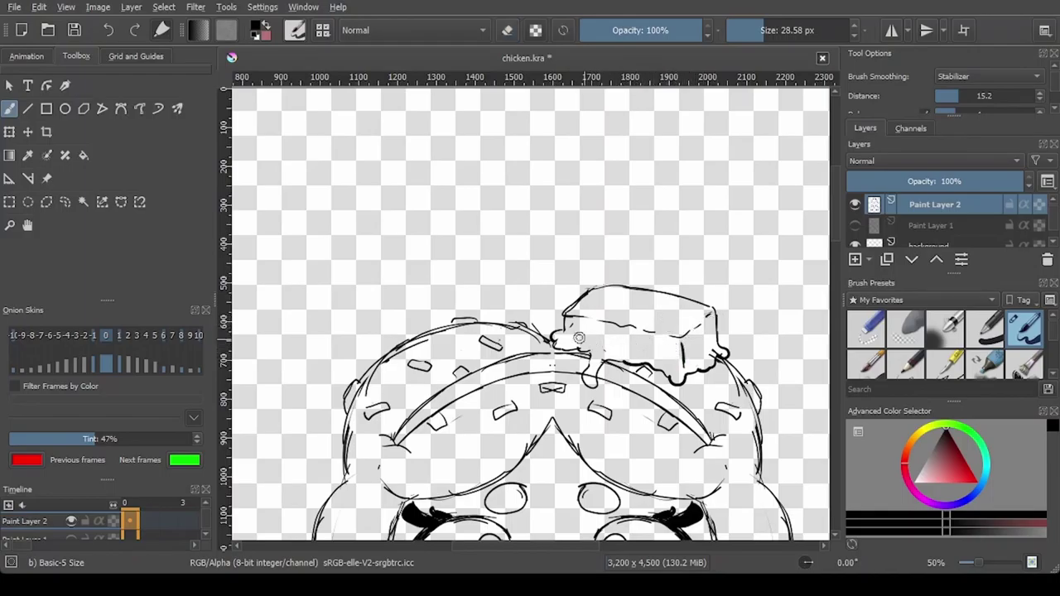
# Step: Add short texture strokes to the butter block's front faces and diagonal shading lines across its top
pyautogui.moveTo(598, 351); pyautogui.dragTo(711, 356)
pyautogui.press('e')
pyautogui.press('e')
pyautogui.scroll(-4, 713, 354)
pyautogui.scroll(4, 587, 296)
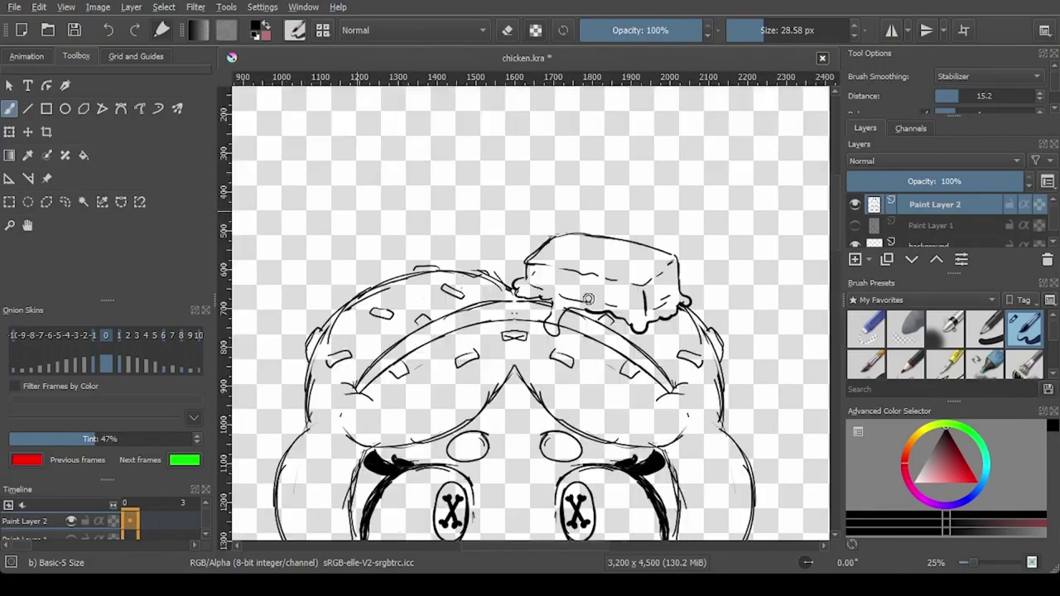
pyautogui.moveTo(558, 256); pyautogui.dragTo(585, 241)
pyautogui.moveTo(572, 259); pyautogui.dragTo(603, 246)
pyautogui.scroll(-6, 652, 241)
pyautogui.scroll(6, 649, 256)
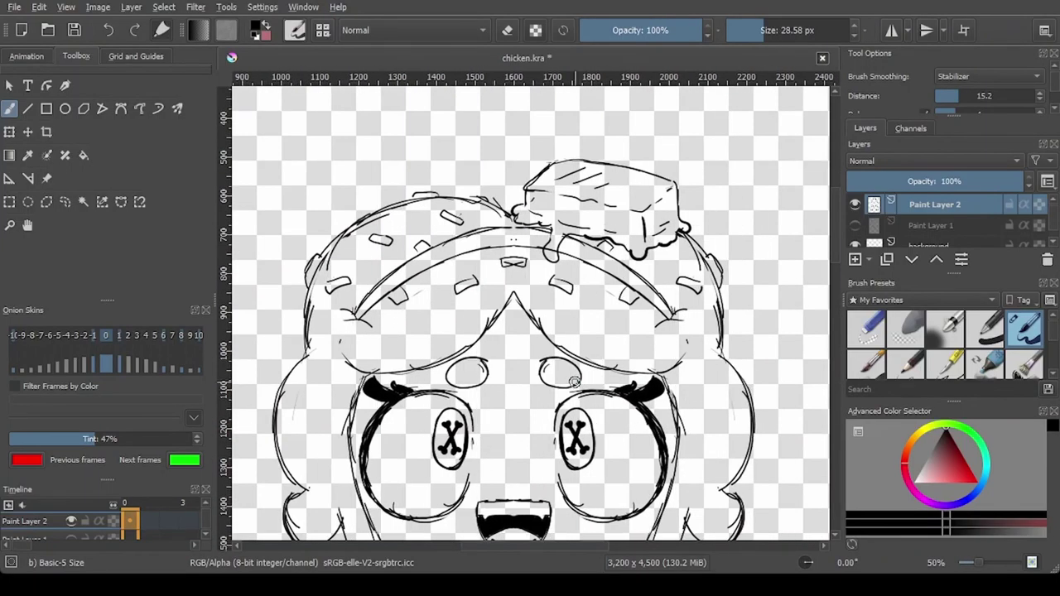
# Step: Clean up the hair lines overlapping the butter block's drip on the headband
pyautogui.press('e')
pyautogui.press('e')
pyautogui.scroll(-6, 530, 312)
pyautogui.scroll(7, 518, 191)
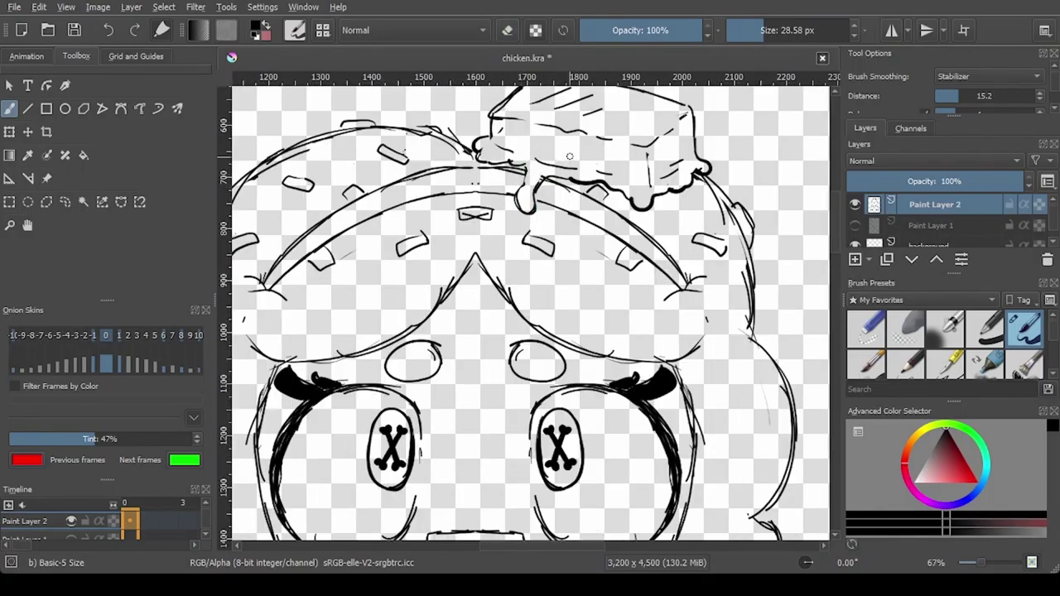
# Step: Draw a slanted herb sprig rising behind the butter block, with a straight stem and narrow rounded leaves along both sides
pyautogui.scroll(-5, 530, 207)
pyautogui.scroll(3, 565, 190)
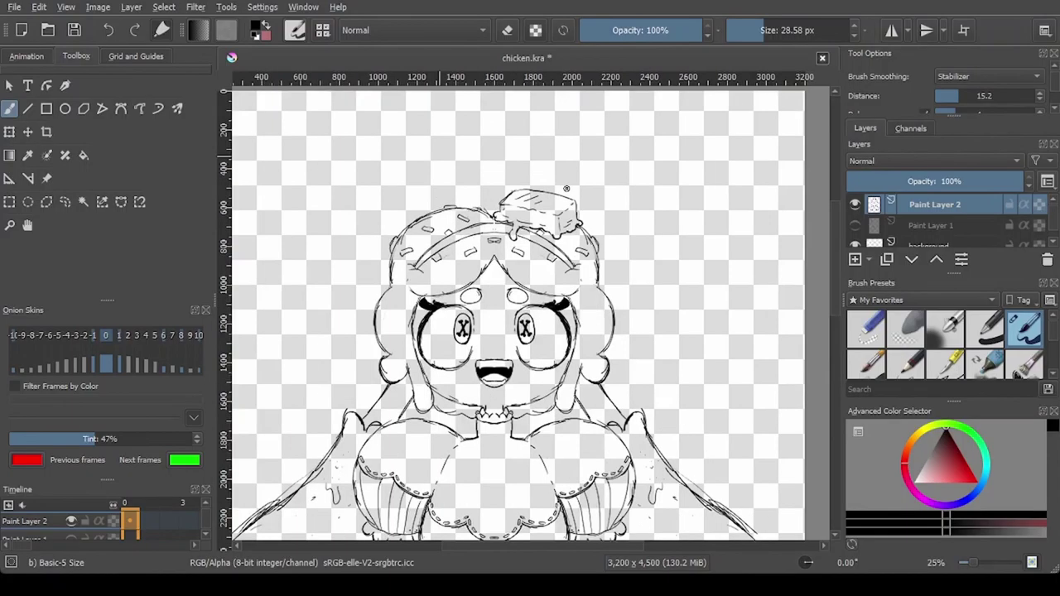
pyautogui.scroll(-2, 569, 257)
pyautogui.scroll(5, 599, 229)
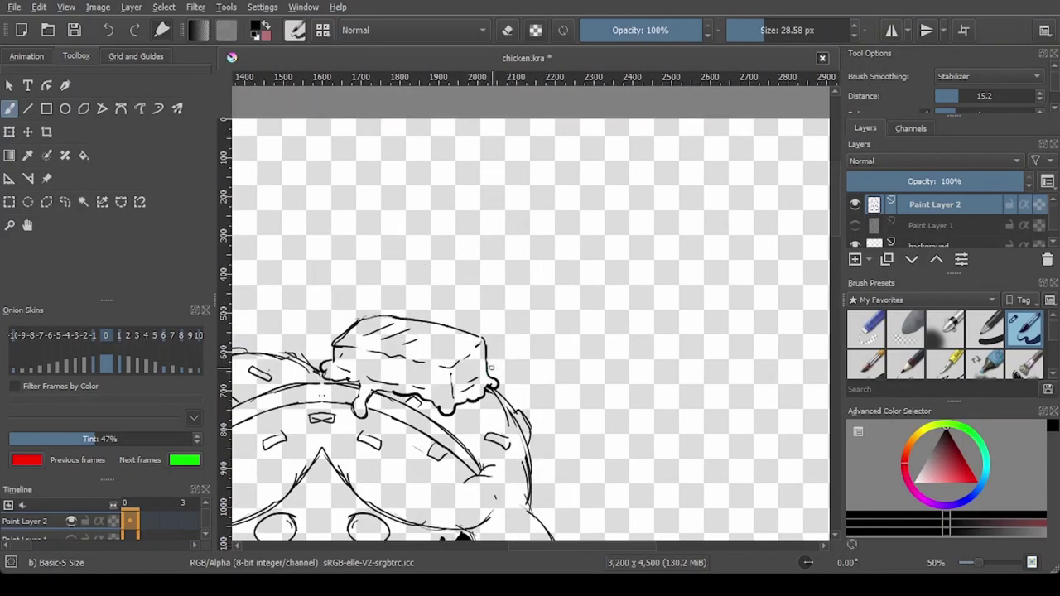
pyautogui.scroll(-3, 491, 367)
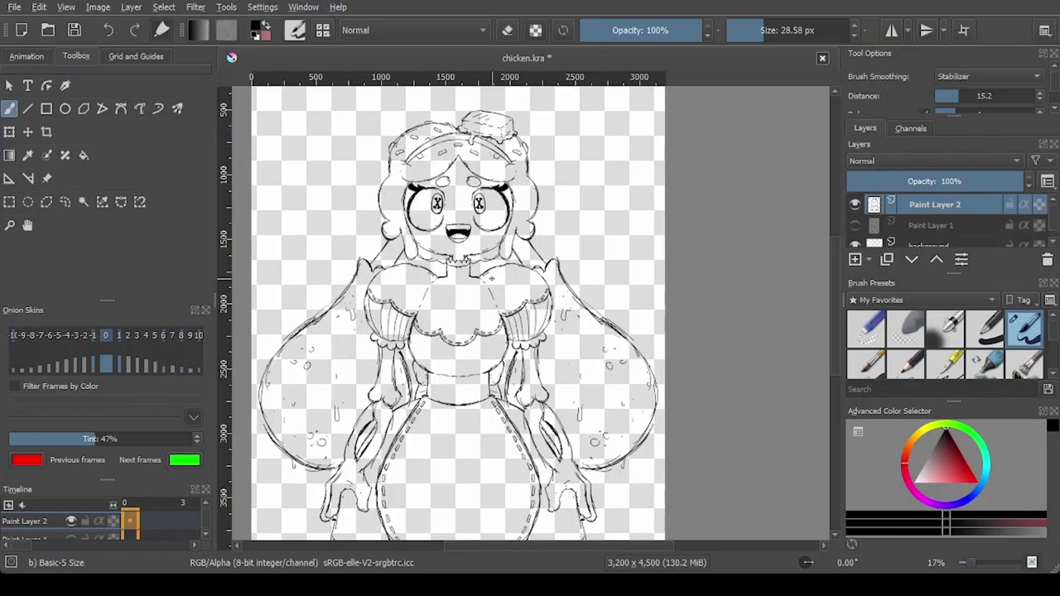
pyautogui.scroll(3, 519, 351)
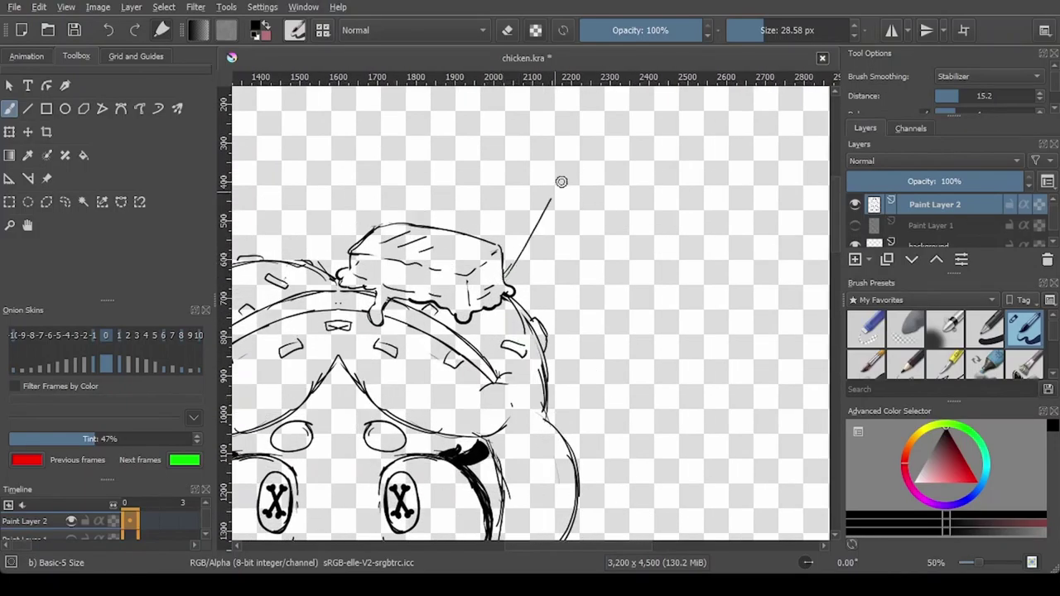
pyautogui.moveTo(635, 99); pyautogui.dragTo(585, 266)
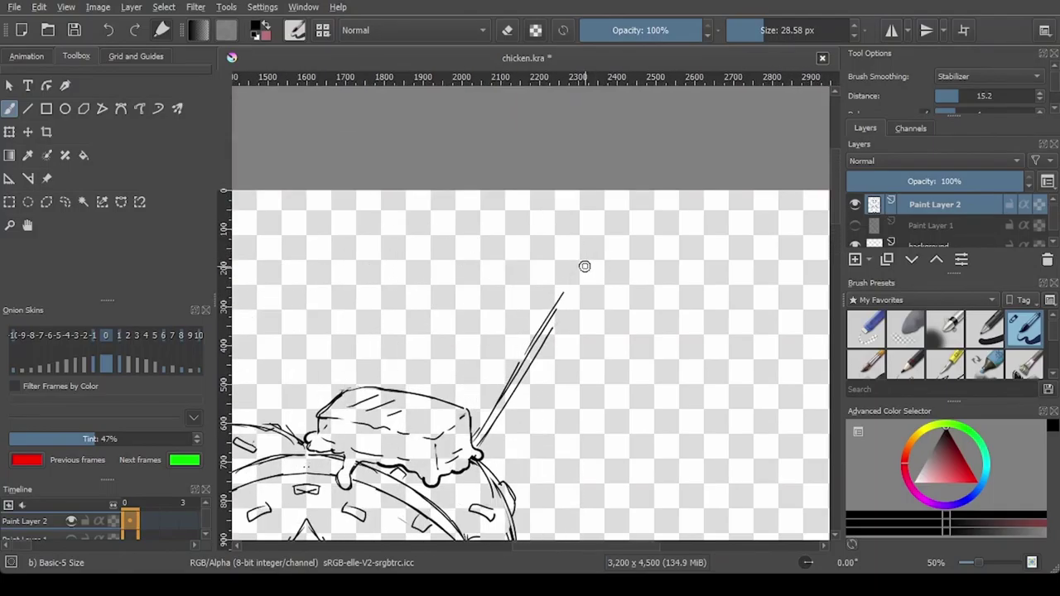
pyautogui.moveTo(561, 304); pyautogui.dragTo(539, 268)
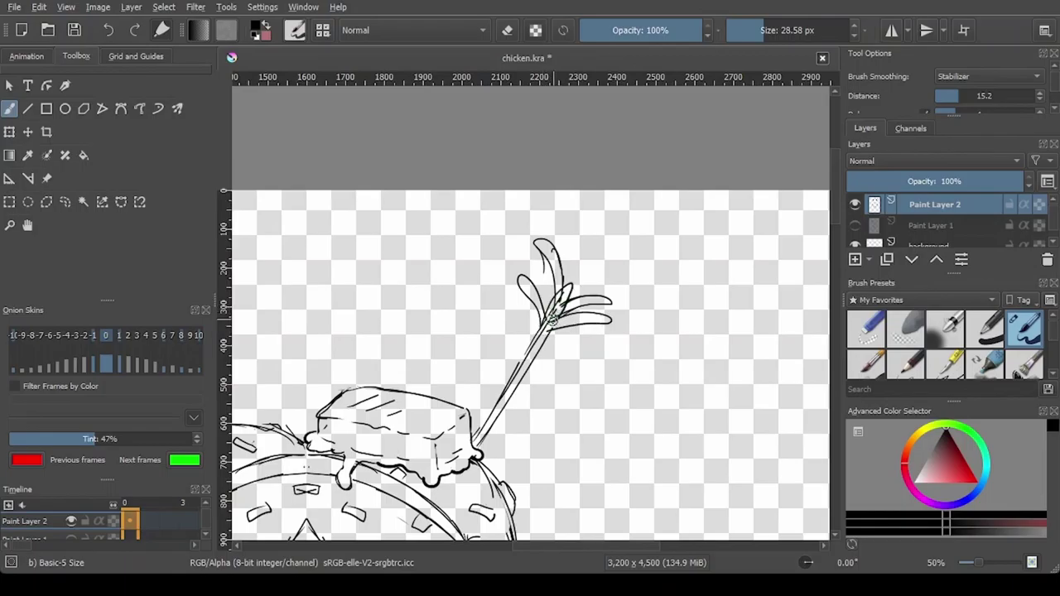
pyautogui.moveTo(523, 382)
pyautogui.mouseDown()
pyautogui.moveTo(579, 370)
pyautogui.moveTo(530, 356)
pyautogui.mouseUp()
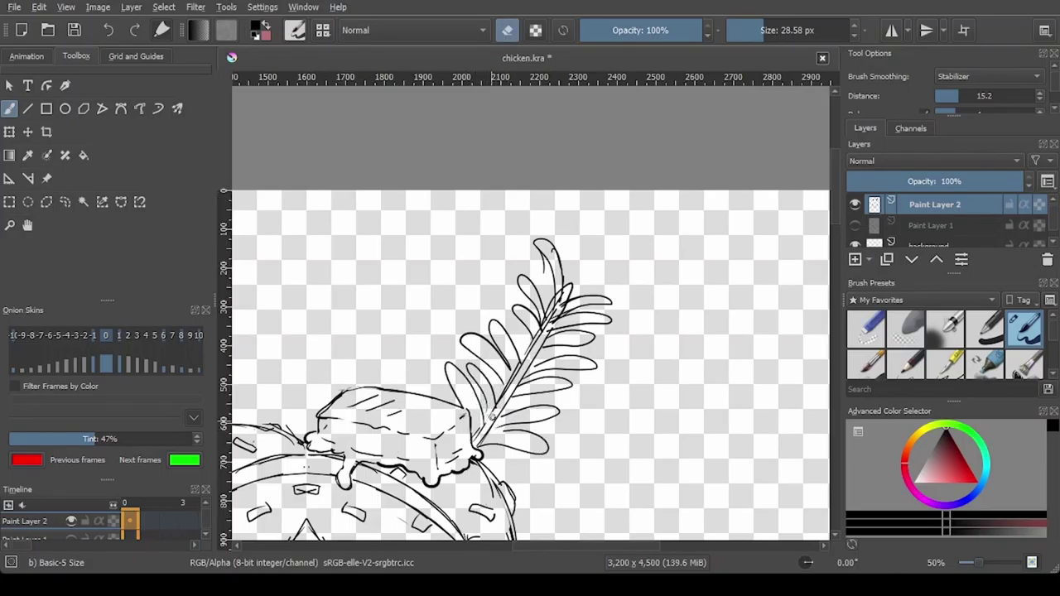
# Step: Erase the sprig's straight stem lines, redraw the stem between the leaf bases and add small leaves in the gaps
pyautogui.moveTo(530, 356); pyautogui.dragTo(564, 297)
pyautogui.press('e')
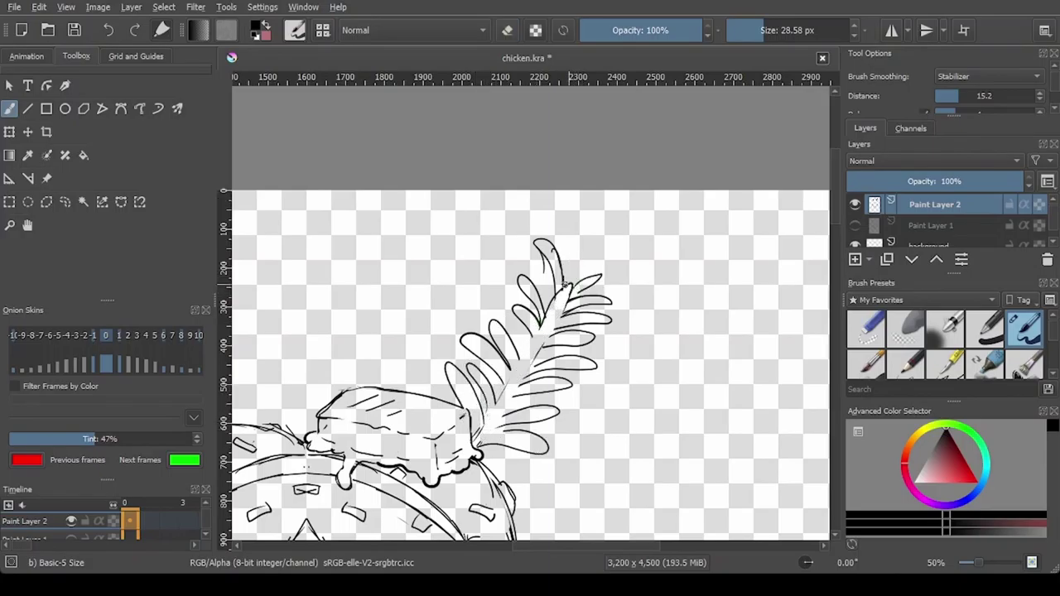
pyautogui.moveTo(537, 340); pyautogui.dragTo(522, 359)
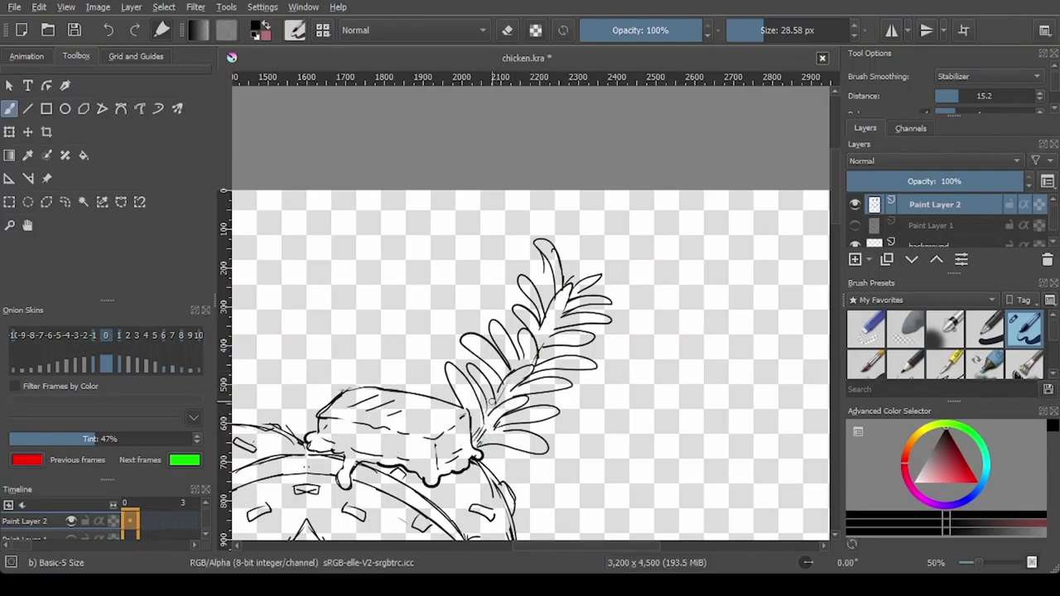
pyautogui.moveTo(537, 336); pyautogui.dragTo(549, 324)
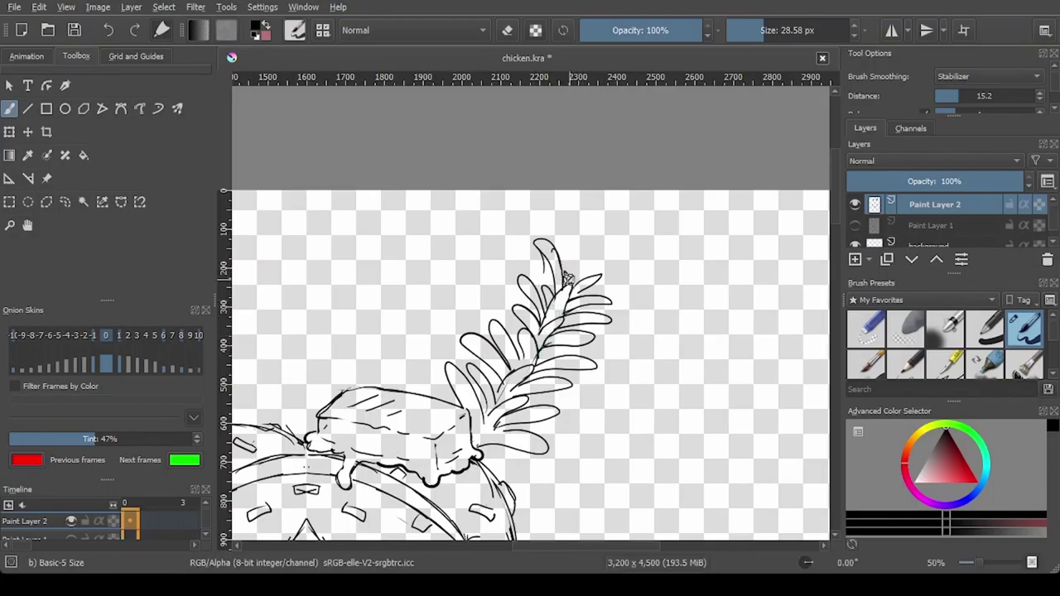
pyautogui.scroll(-4, 570, 278)
pyautogui.scroll(5, 573, 323)
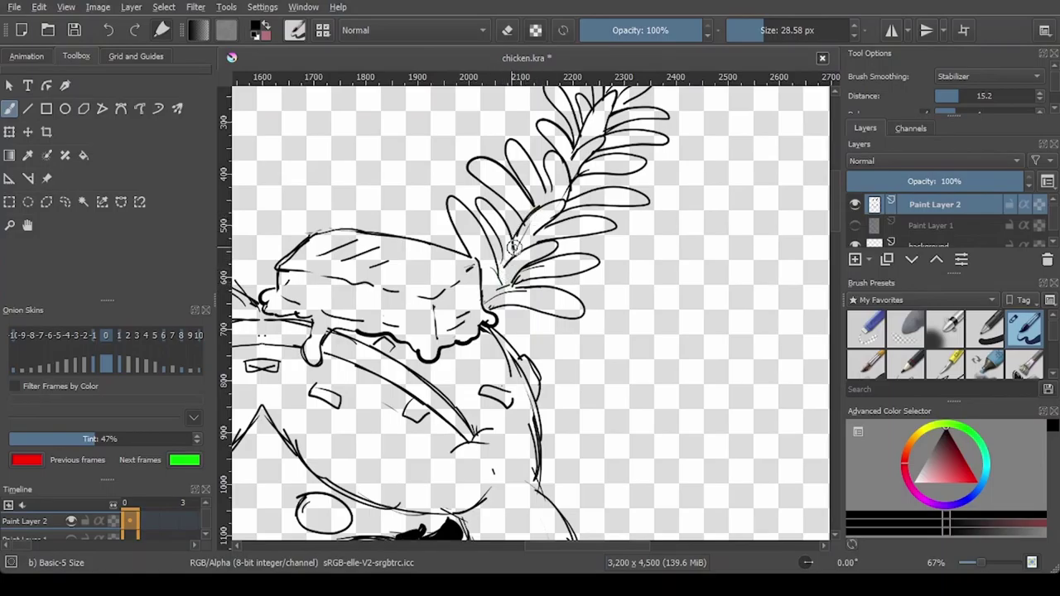
# Step: Examine the whole character with the new head ornament, from the hair down to the skirt hem
pyautogui.scroll(-4, 551, 313)
pyautogui.moveTo(550, 313); pyautogui.dragTo(564, 247)
pyautogui.scroll(-1, 466, 383)
pyautogui.moveTo(466, 383); pyautogui.dragTo(467, 308)
pyautogui.scroll(1, 483, 348)
pyautogui.moveTo(483, 348); pyautogui.dragTo(476, 315)
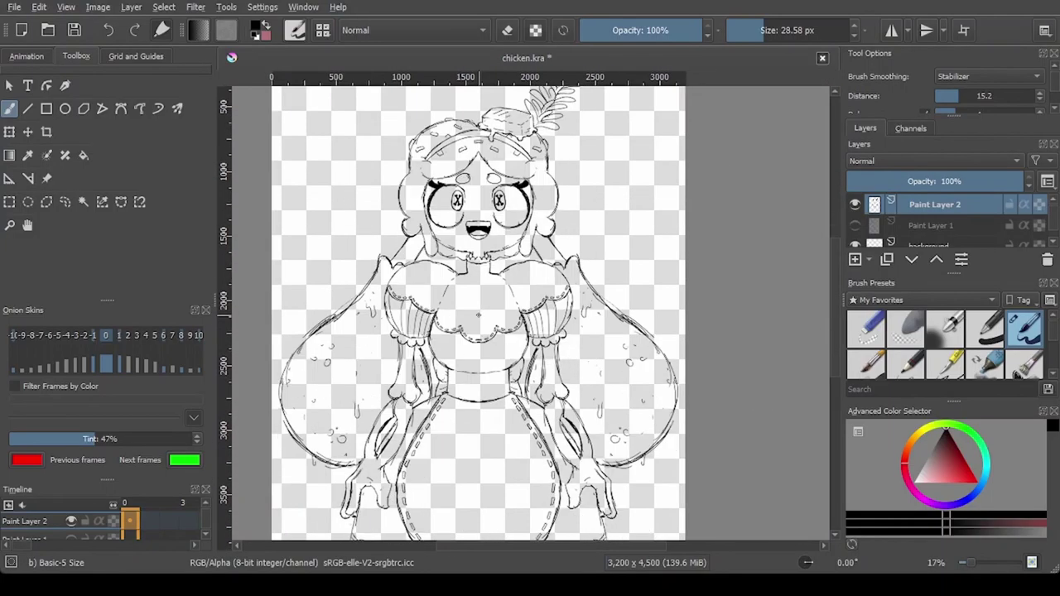
pyautogui.scroll(-2, 476, 315)
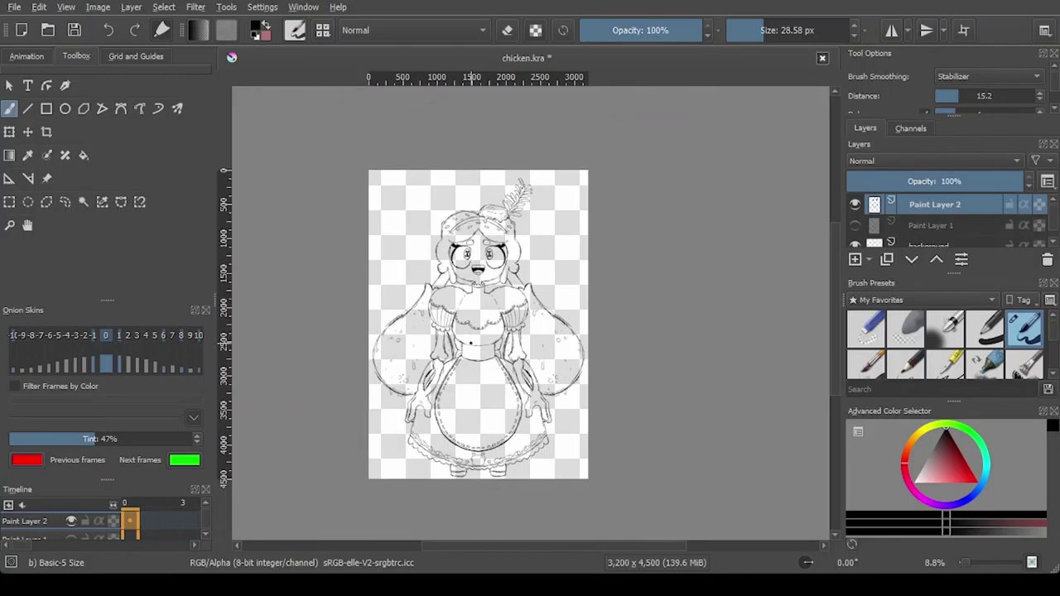
# Step: Erase stray sketch lines on the shoe below the scalloped skirt hem
pyautogui.scroll(5, 501, 331)
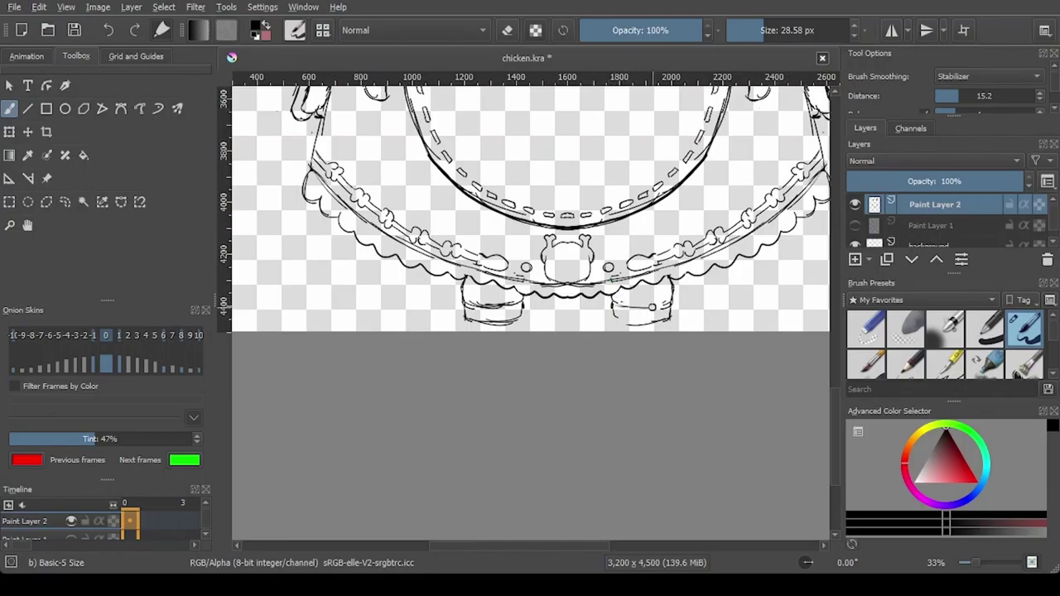
pyautogui.press('e')
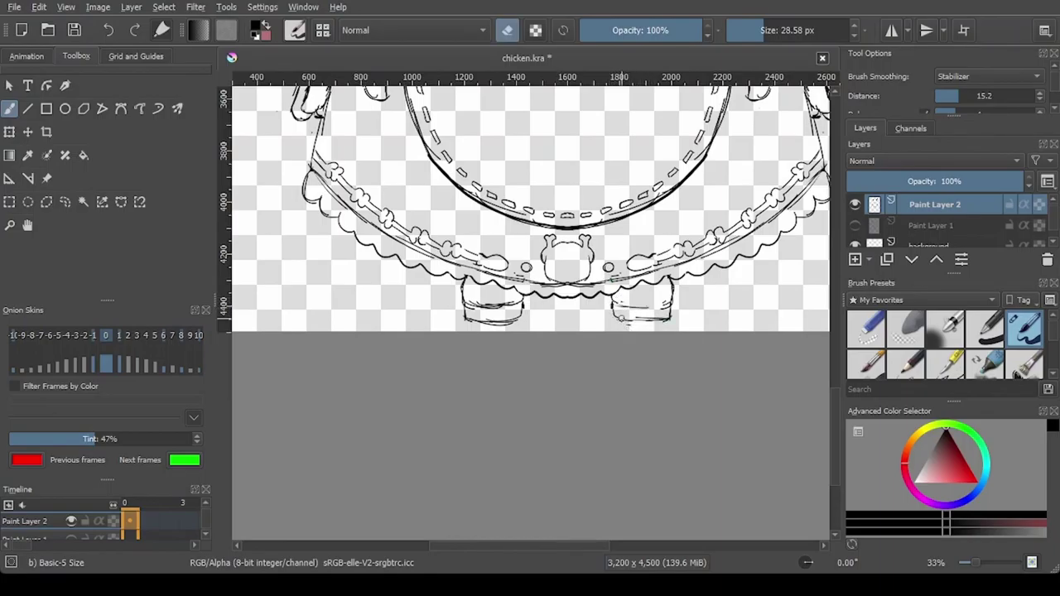
pyautogui.scroll(-3, 622, 319)
pyautogui.moveTo(622, 319); pyautogui.dragTo(580, 445)
pyautogui.press('e')
pyautogui.moveTo(577, 314); pyautogui.dragTo(472, 380)
pyautogui.moveTo(428, 334); pyautogui.dragTo(440, 352)
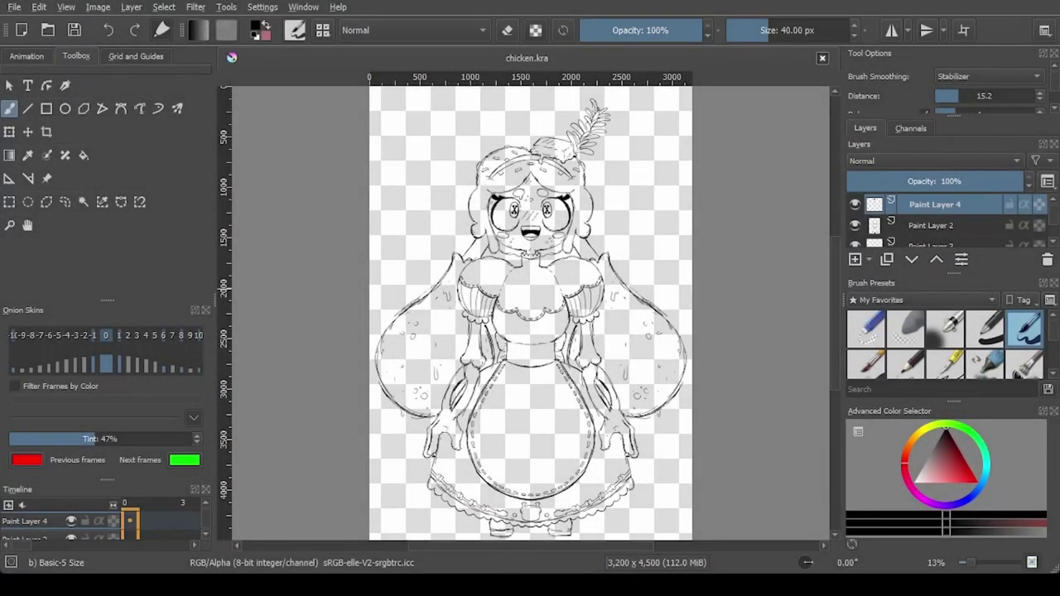
# Step: Make Paint Layer 3 active and set up the Basic-1 brush with a muted yellow for coloring
pyautogui.press('pagedown')
pyautogui.press('pagedown')
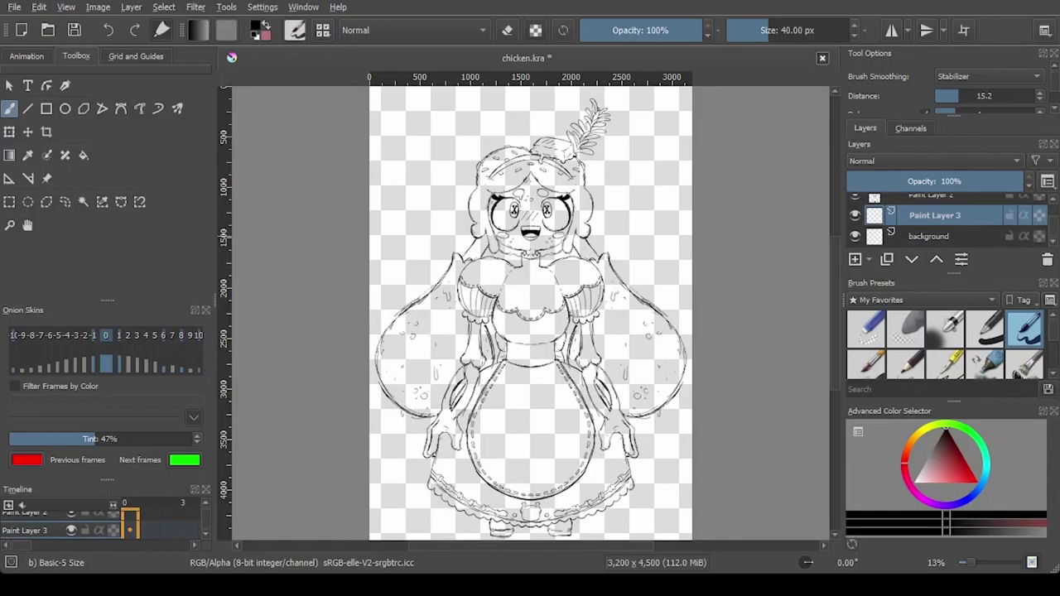
pyautogui.click(985, 330)
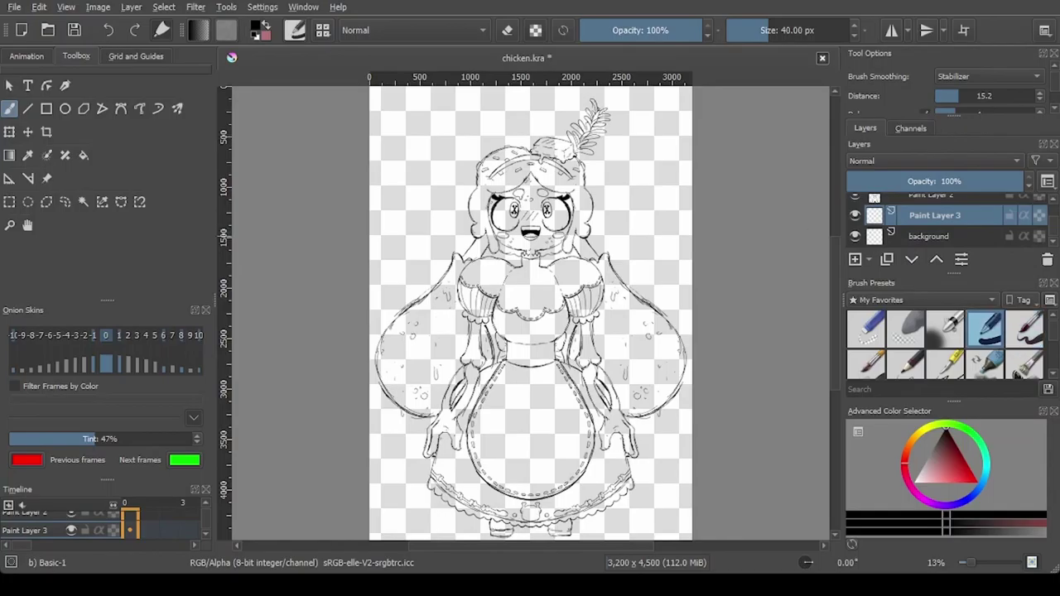
pyautogui.click(918, 434)
pyautogui.moveTo(947, 452); pyautogui.dragTo(937, 475)
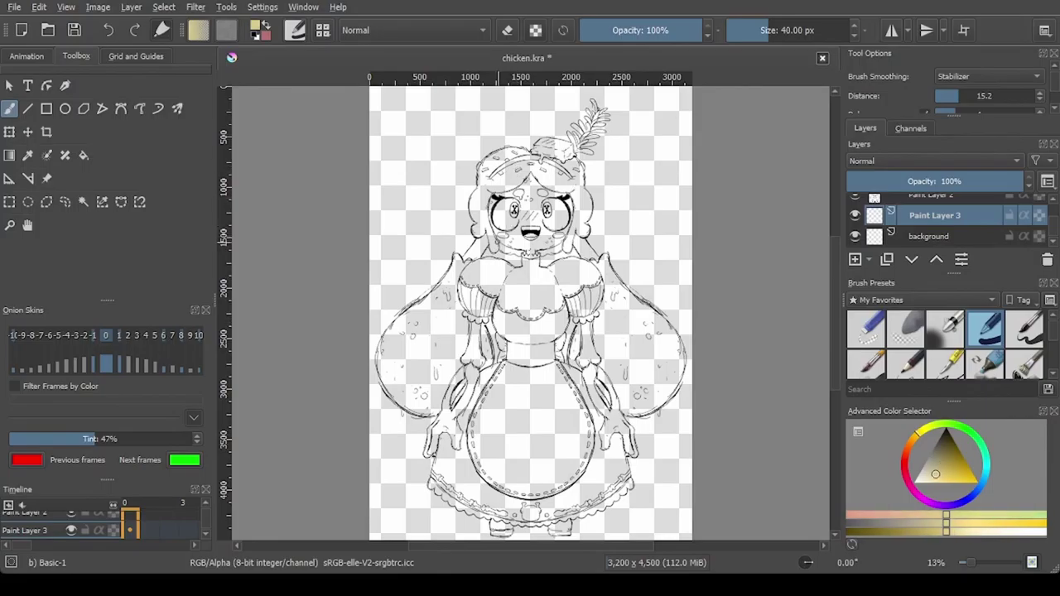
# Step: Color the wing bone beside the neck pale yellow and refill it with a more saturated yellow
pyautogui.scroll(4, 447, 232)
pyautogui.moveTo(517, 335)
pyautogui.mouseDown()
pyautogui.moveTo(563, 272)
pyautogui.moveTo(542, 331)
pyautogui.moveTo(575, 314)
pyautogui.moveTo(560, 296)
pyautogui.moveTo(590, 253)
pyautogui.mouseUp()
pyautogui.scroll(-4, 613, 256)
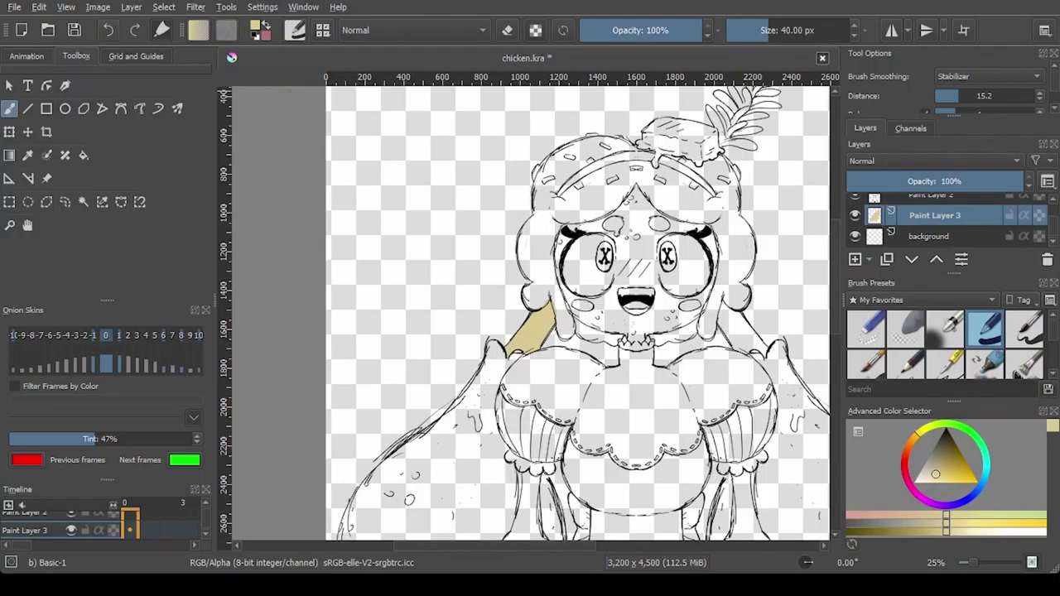
pyautogui.moveTo(937, 476); pyautogui.dragTo(945, 479)
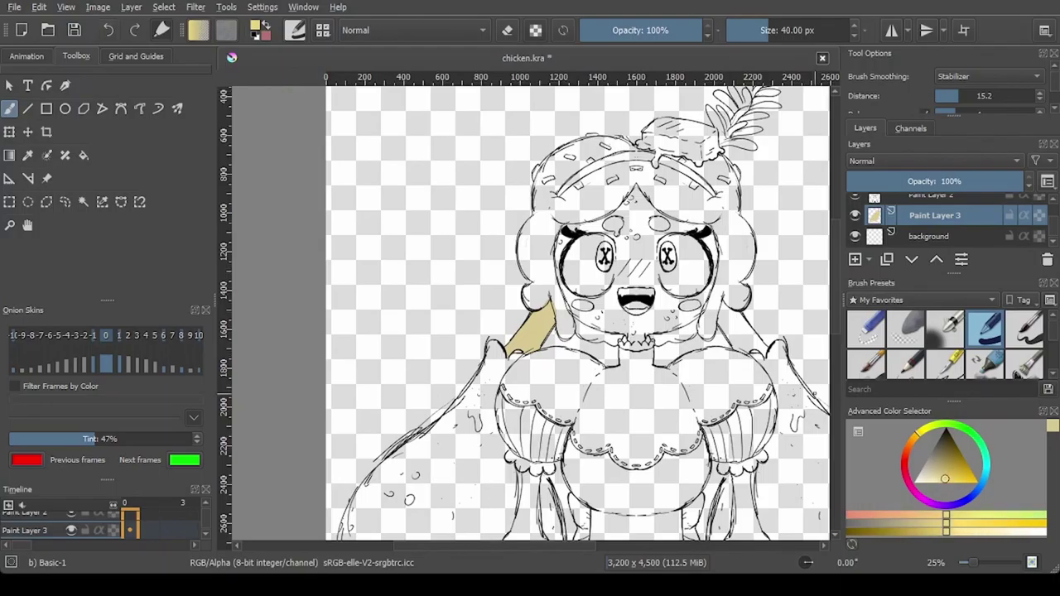
pyautogui.press('f')
pyautogui.click(530, 333)
pyautogui.scroll(-1, 637, 312)
pyautogui.press('b')
pyautogui.scroll(4, 740, 307)
pyautogui.moveTo(581, 420)
pyautogui.mouseDown()
pyautogui.moveTo(610, 432)
pyautogui.moveTo(611, 375)
pyautogui.moveTo(549, 350)
pyautogui.moveTo(610, 422)
pyautogui.moveTo(588, 409)
pyautogui.moveTo(611, 285)
pyautogui.moveTo(638, 279)
pyautogui.moveTo(634, 377)
pyautogui.moveTo(648, 431)
pyautogui.moveTo(618, 297)
pyautogui.moveTo(546, 339)
pyautogui.mouseUp()
pyautogui.scroll(-5, 611, 421)
pyautogui.scroll(5, 590, 410)
pyautogui.scroll(-3, 617, 297)
# Step: Turn on horizontal mirroring, paint the bones below both puffed sleeves yellow and erase the color spilling past their outlines
pyautogui.click(891, 30)
pyautogui.scroll(4, 672, 324)
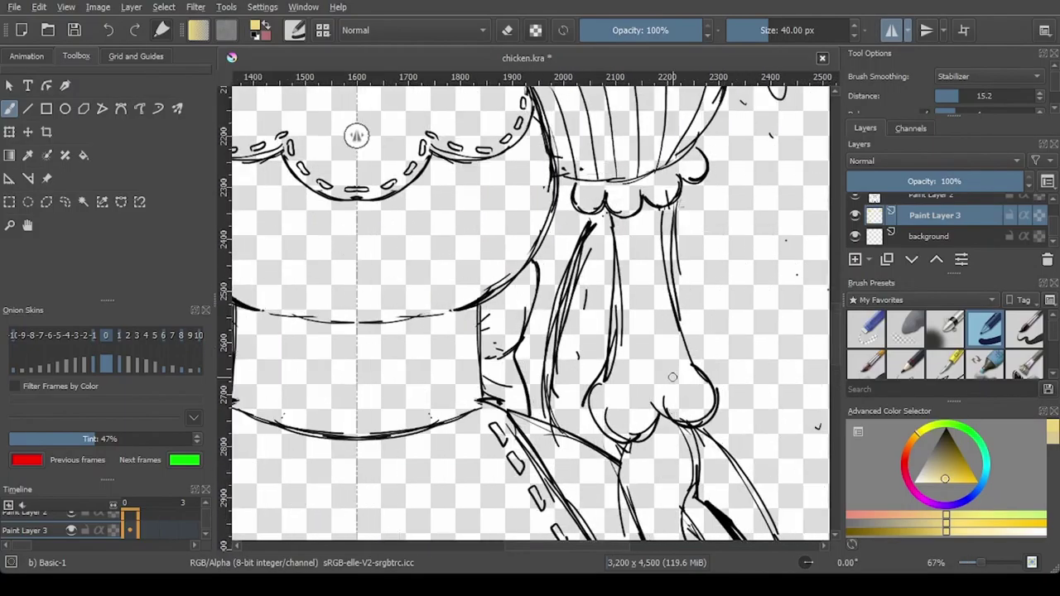
pyautogui.moveTo(604, 395)
pyautogui.mouseDown()
pyautogui.moveTo(632, 427)
pyautogui.moveTo(697, 388)
pyautogui.moveTo(622, 335)
pyautogui.moveTo(647, 210)
pyautogui.moveTo(693, 392)
pyautogui.moveTo(634, 252)
pyautogui.moveTo(693, 377)
pyautogui.mouseUp()
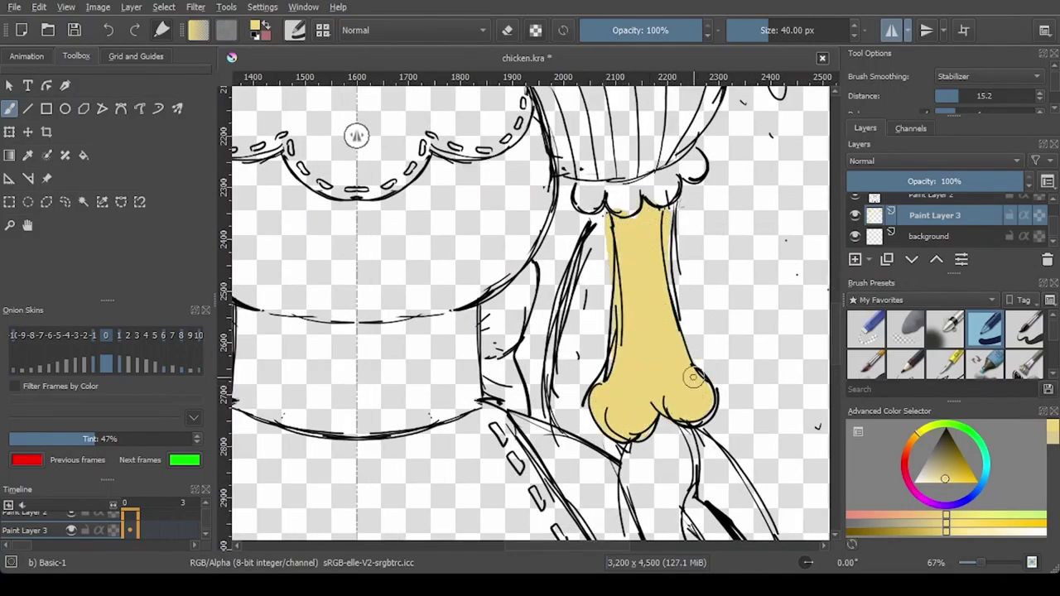
pyautogui.moveTo(647, 273); pyautogui.dragTo(663, 208)
pyautogui.press('e')
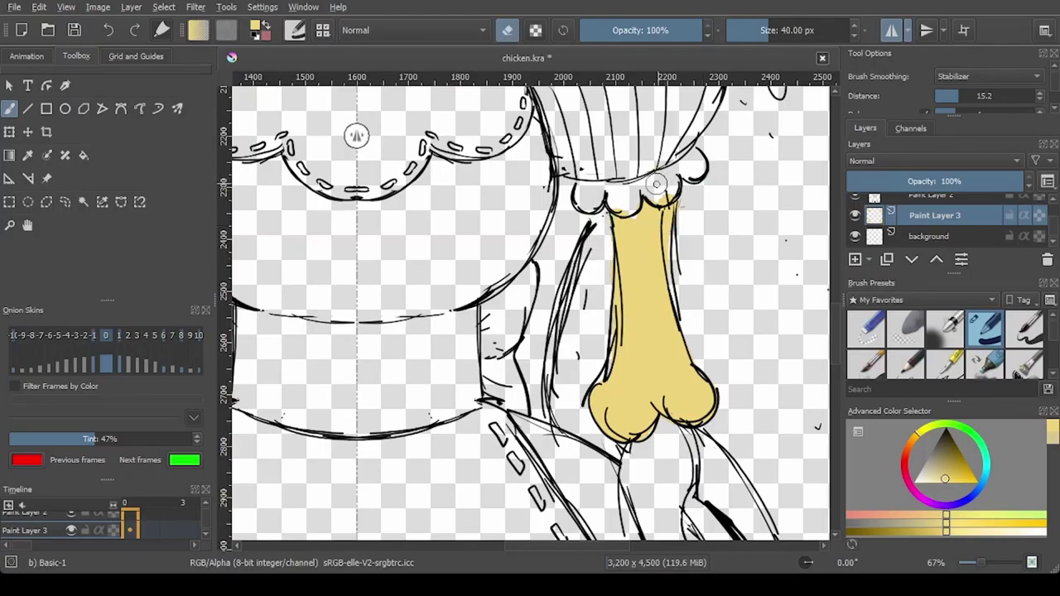
pyautogui.scroll(-4, 703, 154)
pyautogui.scroll(3, 473, 257)
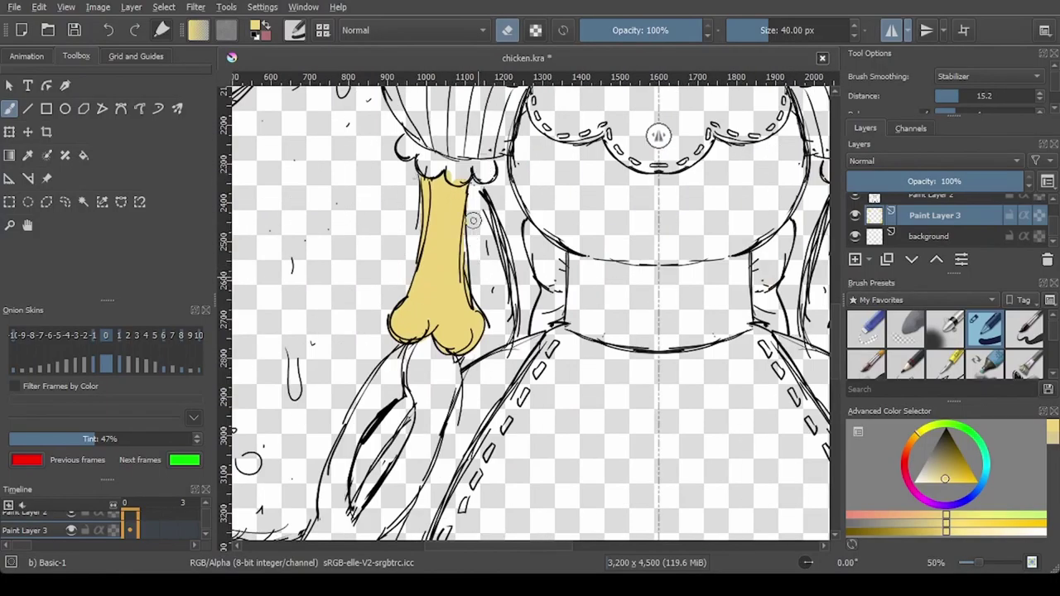
# Step: Paint the looped forearm bones below the upper arm bones yellow and erase the color spilling past their outlines
pyautogui.moveTo(471, 237); pyautogui.dragTo(476, 214)
pyautogui.press('e')
pyautogui.scroll(-4, 489, 178)
pyautogui.scroll(4, 589, 217)
pyautogui.moveTo(604, 214)
pyautogui.mouseDown()
pyautogui.moveTo(603, 313)
pyautogui.moveTo(624, 355)
pyautogui.moveTo(670, 401)
pyautogui.moveTo(593, 240)
pyautogui.moveTo(629, 325)
pyautogui.moveTo(623, 346)
pyautogui.moveTo(696, 410)
pyautogui.moveTo(670, 362)
pyautogui.moveTo(683, 303)
pyautogui.moveTo(635, 235)
pyautogui.moveTo(661, 257)
pyautogui.moveTo(696, 381)
pyautogui.mouseUp()
pyautogui.scroll(-1, 692, 376)
pyautogui.scroll(-2, 696, 331)
pyautogui.scroll(4, 452, 347)
pyautogui.moveTo(558, 365); pyautogui.dragTo(616, 373)
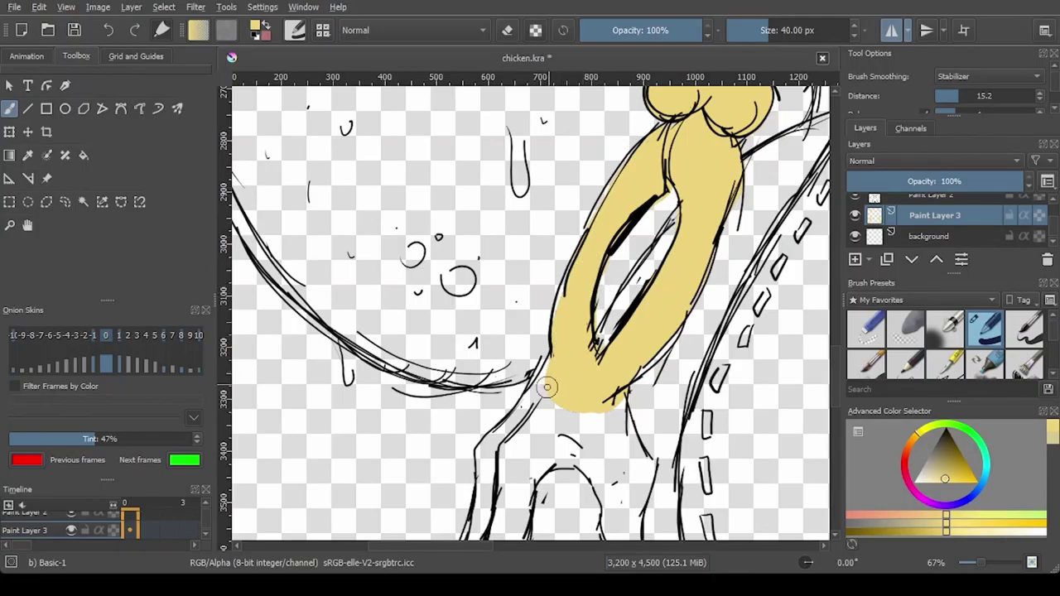
pyautogui.moveTo(547, 387); pyautogui.dragTo(617, 396)
pyautogui.press('e')
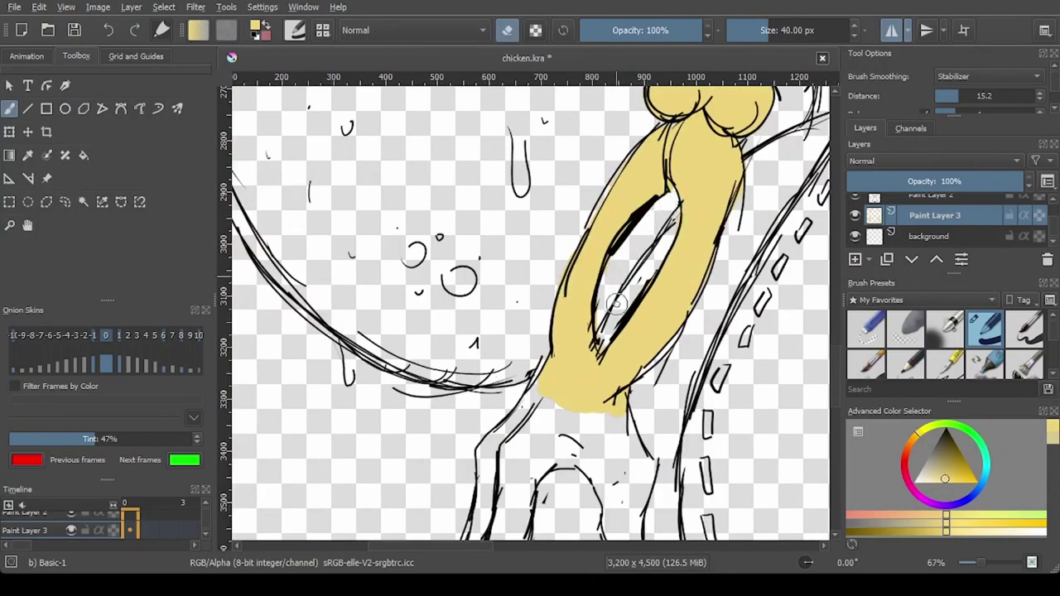
pyautogui.press('e')
pyautogui.scroll(-5, 620, 349)
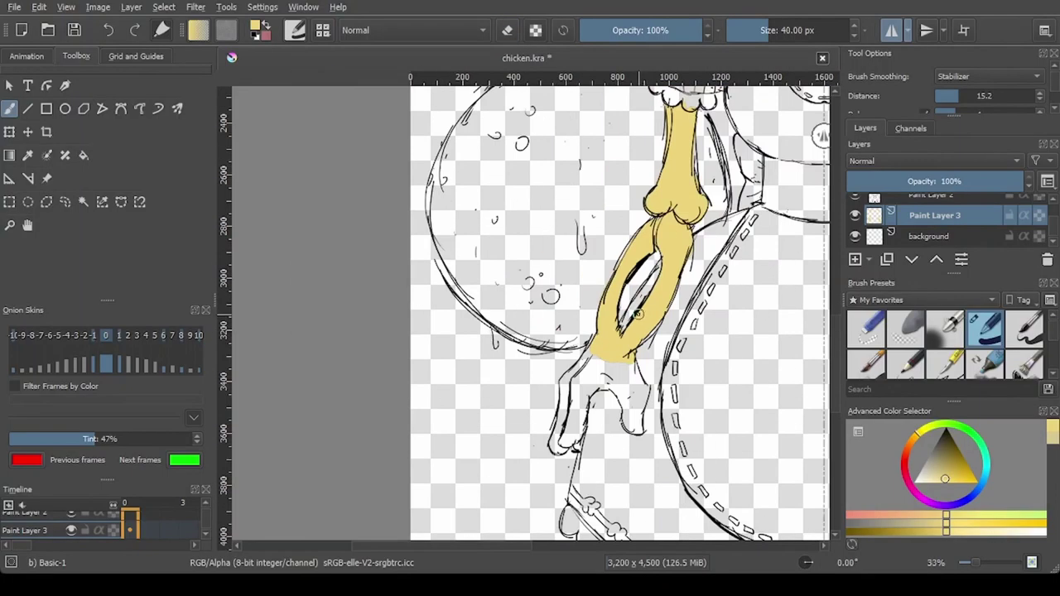
# Step: Choose a light lemon yellow and paint a closed border just inside the hair's outline
pyautogui.moveTo(595, 233); pyautogui.dragTo(555, 348)
pyautogui.scroll(-1, 555, 348)
pyautogui.scroll(1, 555, 348)
pyautogui.scroll(1, 555, 248)
pyautogui.click(940, 483)
pyautogui.click(929, 426)
pyautogui.moveTo(387, 281); pyautogui.dragTo(465, 339)
pyautogui.scroll(3, 464, 339)
pyautogui.moveTo(495, 388)
pyautogui.mouseDown()
pyautogui.moveTo(510, 425)
pyautogui.moveTo(502, 443)
pyautogui.moveTo(526, 421)
pyautogui.moveTo(488, 395)
pyautogui.moveTo(551, 415)
pyautogui.moveTo(512, 435)
pyautogui.moveTo(585, 516)
pyautogui.moveTo(581, 466)
pyautogui.moveTo(532, 329)
pyautogui.moveTo(544, 357)
pyautogui.moveTo(511, 365)
pyautogui.moveTo(474, 339)
pyautogui.moveTo(526, 196)
pyautogui.mouseUp()
pyautogui.press('e')
pyautogui.press('e')
pyautogui.moveTo(602, 271); pyautogui.dragTo(526, 475)
pyautogui.moveTo(429, 402)
pyautogui.mouseDown()
pyautogui.moveTo(429, 317)
pyautogui.moveTo(473, 247)
pyautogui.moveTo(464, 251)
pyautogui.moveTo(596, 205)
pyautogui.moveTo(636, 201)
pyautogui.moveTo(681, 223)
pyautogui.mouseUp()
pyautogui.moveTo(465, 499)
pyautogui.mouseDown()
pyautogui.moveTo(505, 415)
pyautogui.moveTo(576, 407)
pyautogui.moveTo(643, 368)
pyautogui.moveTo(693, 301)
pyautogui.mouseUp()
# Step: Fill the hair with light yellow, growing the fill selection by 1 px
pyautogui.press('f')
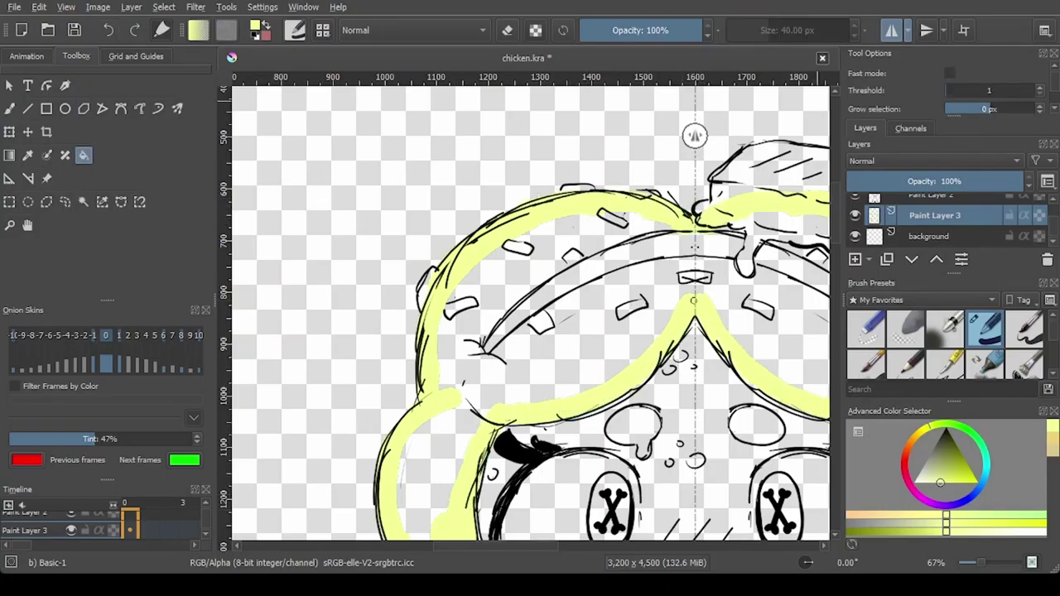
pyautogui.click(991, 109)
pyautogui.click(563, 332)
pyautogui.scroll(-5, 530, 249)
pyautogui.scroll(2, 563, 256)
pyautogui.scroll(2, 531, 313)
pyautogui.scroll(-2, 530, 313)
# Step: Return to the brush and choose a dark orange-brown for the wings
pyautogui.press('b')
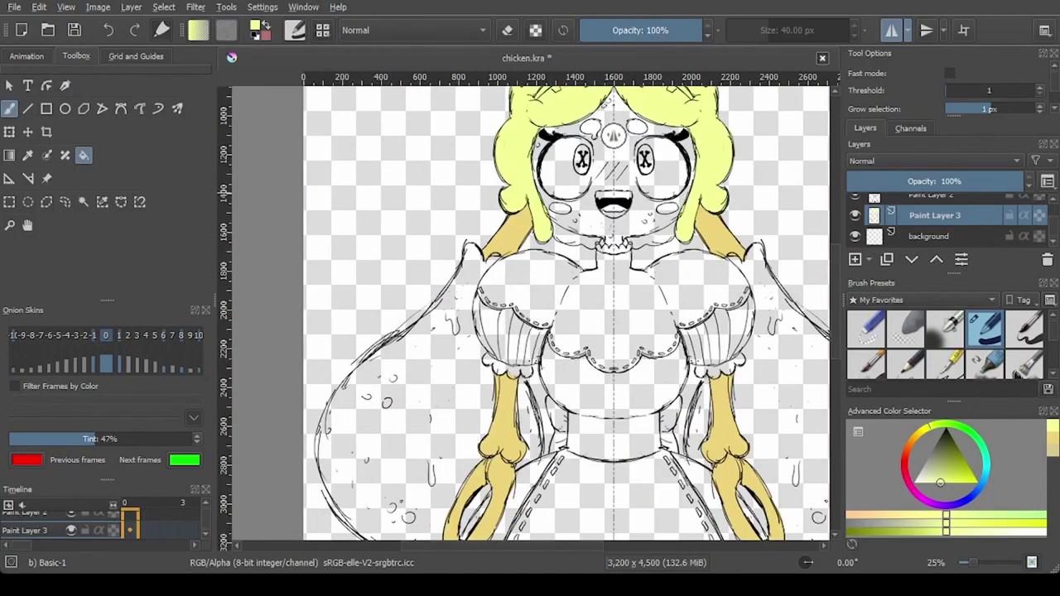
pyautogui.scroll(-1, 530, 313)
pyautogui.scroll(1, 551, 254)
pyautogui.click(905, 464)
pyautogui.moveTo(953, 466); pyautogui.dragTo(957, 453)
pyautogui.click(907, 452)
pyautogui.click(953, 448)
pyautogui.click(907, 449)
pyautogui.click(951, 450)
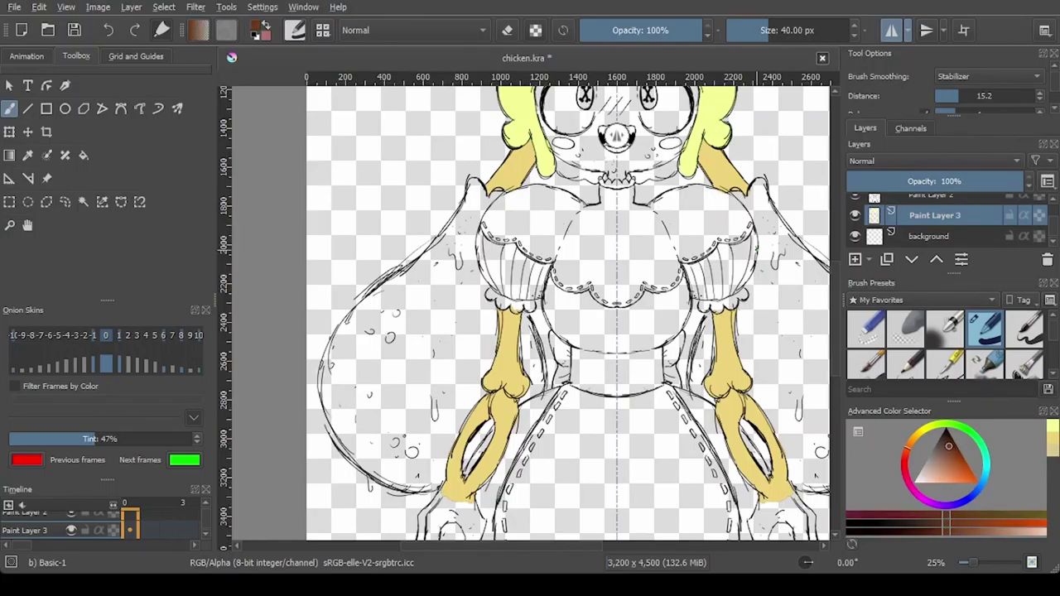
pyautogui.click(906, 456)
pyautogui.click(909, 446)
pyautogui.click(954, 453)
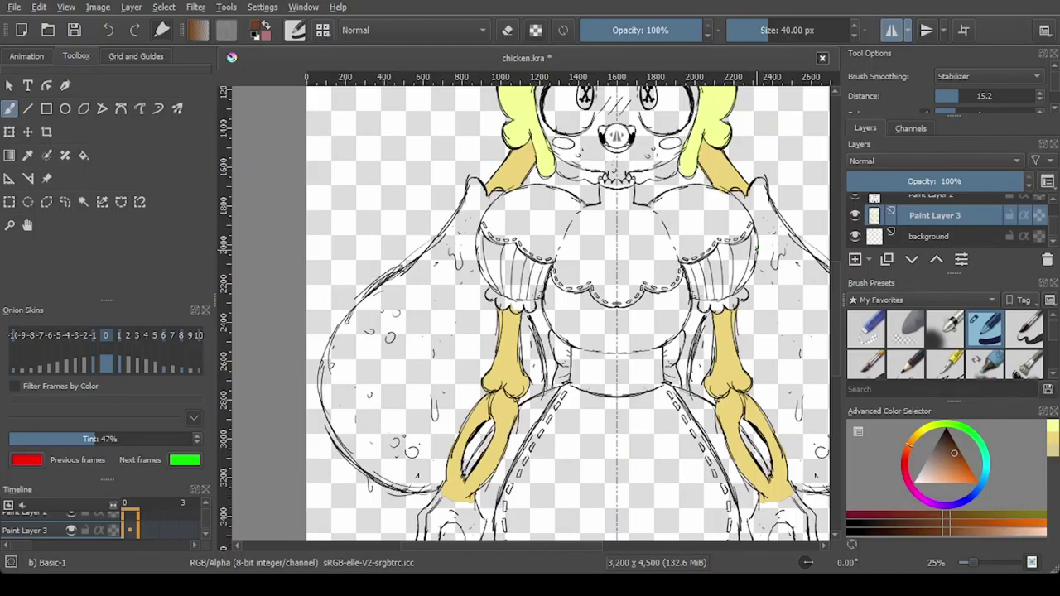
pyautogui.click(956, 446)
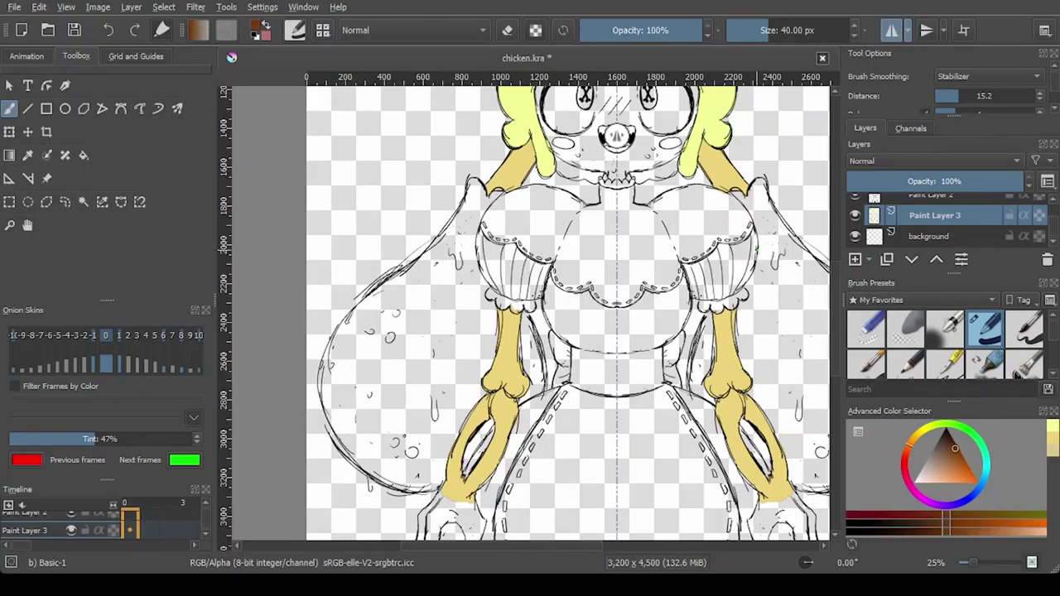
# Step: Paint a brown border along the wing's outline, from its tip beside the neck bone around to the forearm
pyautogui.moveTo(427, 383); pyautogui.dragTo(543, 357)
pyautogui.scroll(2, 595, 164)
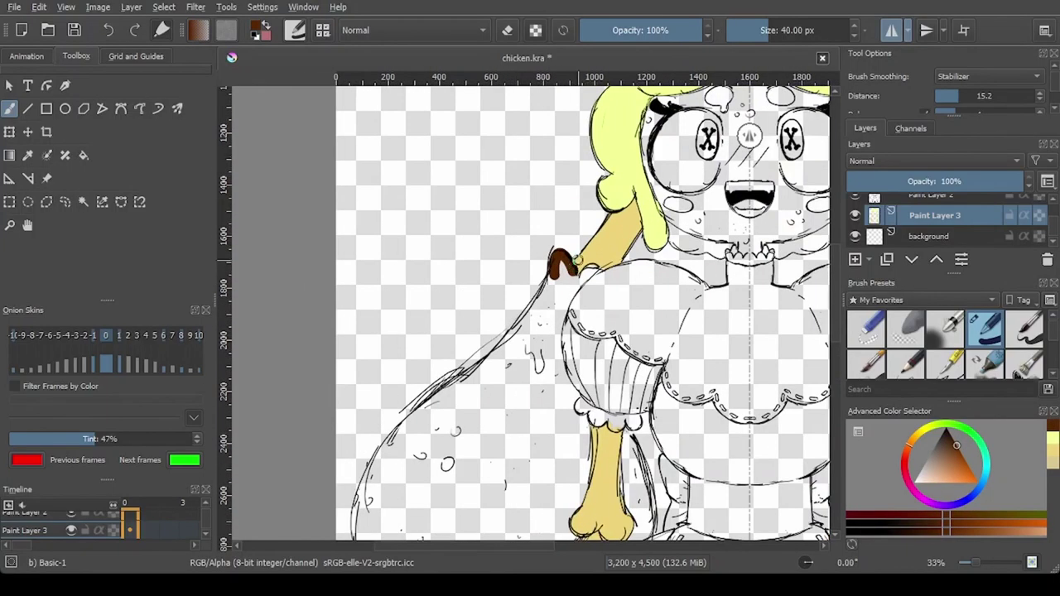
pyautogui.moveTo(543, 254)
pyautogui.mouseDown()
pyautogui.moveTo(567, 290)
pyautogui.moveTo(600, 273)
pyautogui.moveTo(559, 323)
pyautogui.mouseUp()
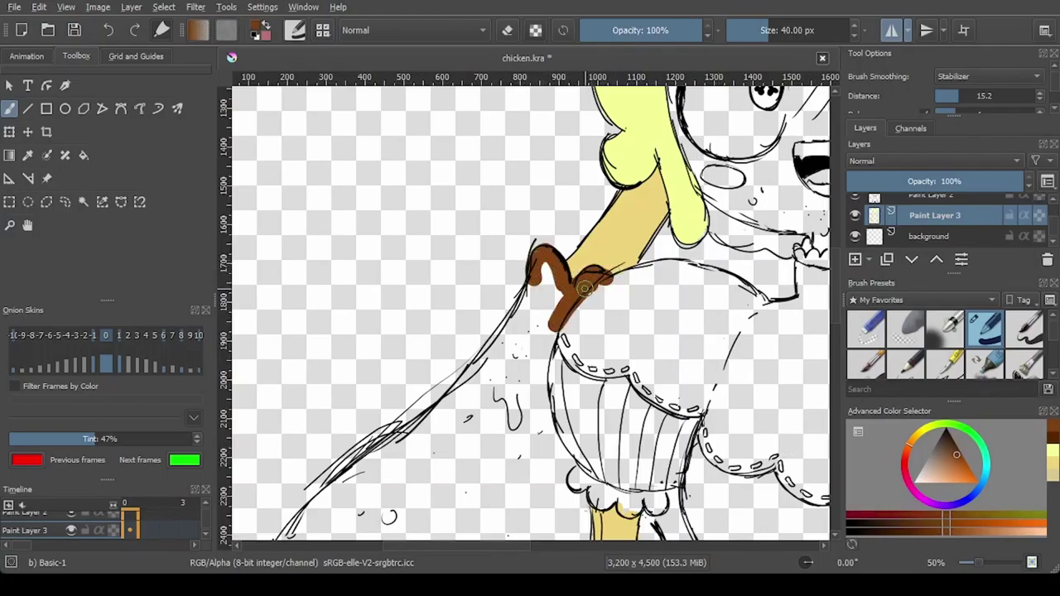
pyautogui.scroll(-2, 627, 242)
pyautogui.moveTo(603, 242)
pyautogui.mouseDown()
pyautogui.moveTo(478, 368)
pyautogui.moveTo(478, 441)
pyautogui.moveTo(521, 499)
pyautogui.mouseUp()
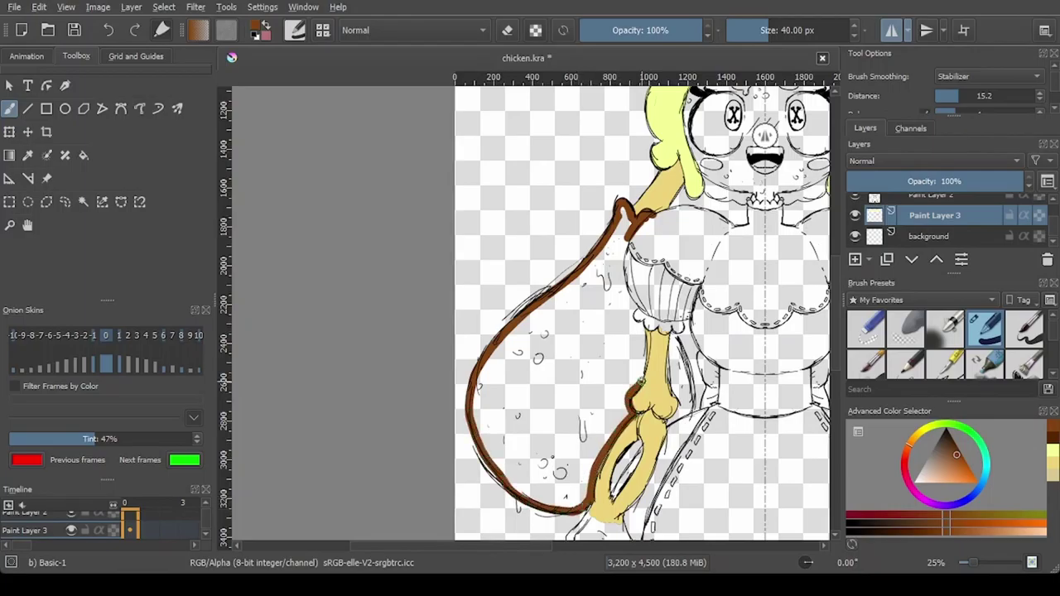
pyautogui.scroll(1, 639, 385)
pyautogui.moveTo(495, 482)
pyautogui.mouseDown()
pyautogui.moveTo(498, 416)
pyautogui.moveTo(531, 377)
pyautogui.mouseUp()
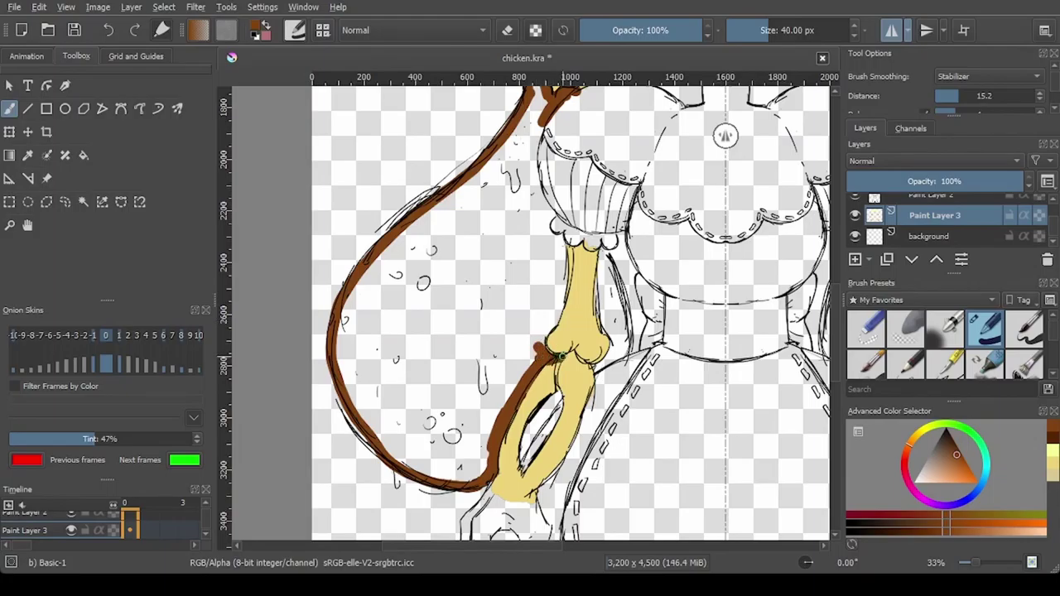
# Step: Continue the brown wing border around the puffed sleeve and upper arm bone, retouching the bone's edge with sampled yellow
pyautogui.keyDown('ctrl'); pyautogui.click(582, 262); pyautogui.keyUp('ctrl')
pyautogui.moveTo(560, 361); pyautogui.dragTo(551, 346)
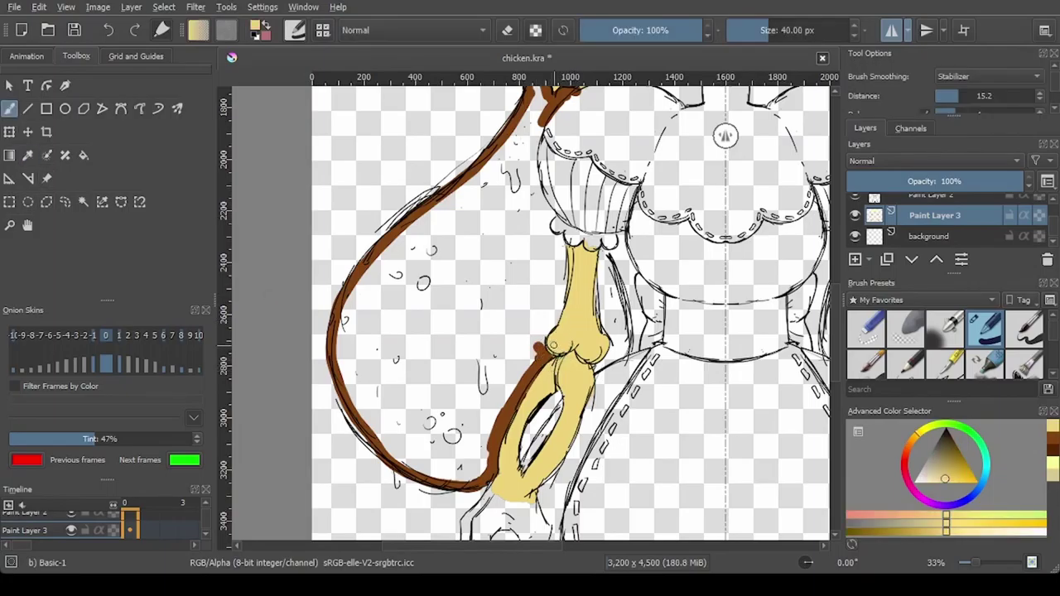
pyautogui.keyDown('ctrl'); pyautogui.click(508, 139); pyautogui.keyUp('ctrl')
pyautogui.scroll(1, 511, 139)
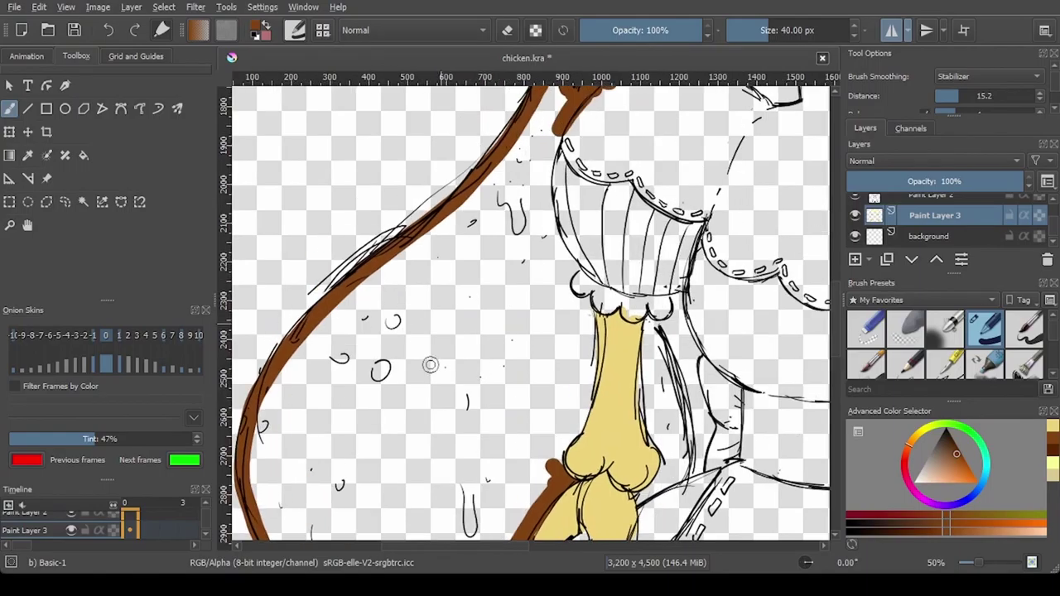
pyautogui.click(554, 455)
pyautogui.moveTo(557, 455)
pyautogui.mouseDown()
pyautogui.moveTo(578, 425)
pyautogui.moveTo(593, 361)
pyautogui.moveTo(590, 309)
pyautogui.moveTo(574, 276)
pyautogui.moveTo(567, 287)
pyautogui.moveTo(574, 266)
pyautogui.moveTo(548, 216)
pyautogui.moveTo(559, 131)
pyautogui.mouseUp()
pyautogui.scroll(-1, 550, 212)
pyautogui.scroll(2, 692, 316)
pyautogui.moveTo(523, 406)
pyautogui.mouseDown()
pyautogui.moveTo(509, 245)
pyautogui.moveTo(555, 358)
pyautogui.moveTo(536, 466)
pyautogui.moveTo(496, 484)
pyautogui.moveTo(520, 466)
pyautogui.moveTo(529, 417)
pyautogui.moveTo(507, 397)
pyautogui.moveTo(508, 301)
pyautogui.mouseUp()
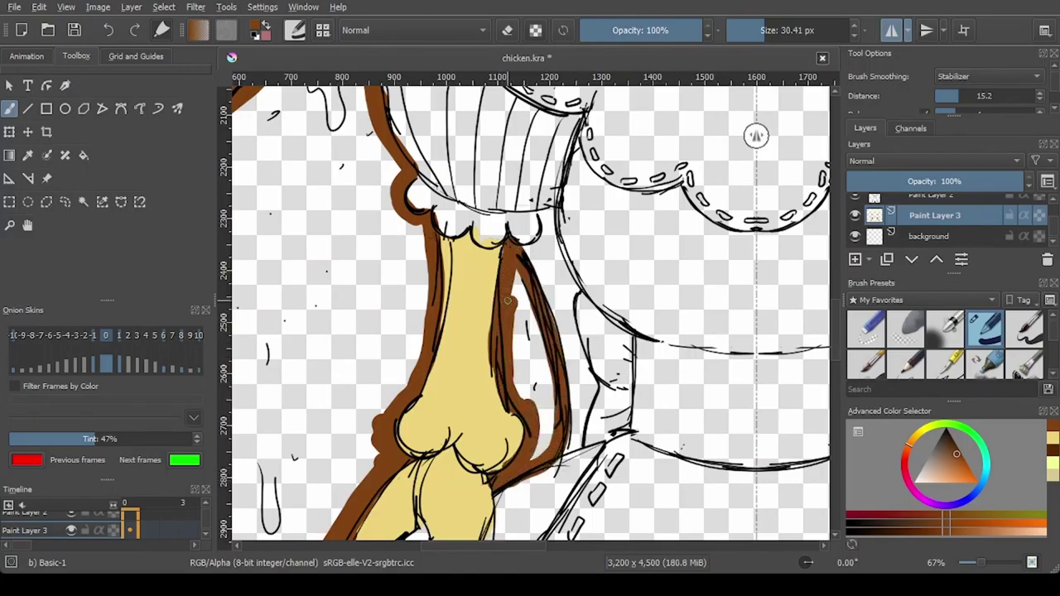
pyautogui.keyDown('ctrl'); pyautogui.click(476, 280); pyautogui.keyUp('ctrl')
pyautogui.click(507, 451)
pyautogui.scroll(-2, 484, 414)
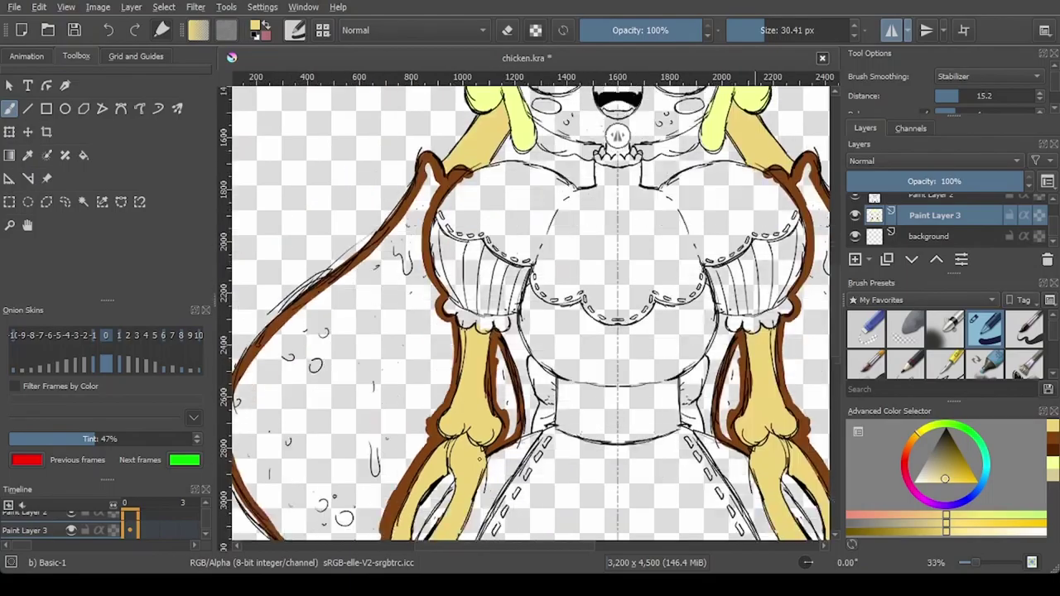
# Step: Fill both wings with brown, including the small areas between the arms and the body
pyautogui.click(437, 420)
pyautogui.press('f')
pyautogui.click(414, 385)
pyautogui.click(507, 379)
pyautogui.click(732, 379)
pyautogui.click(807, 364)
pyautogui.scroll(-3, 770, 373)
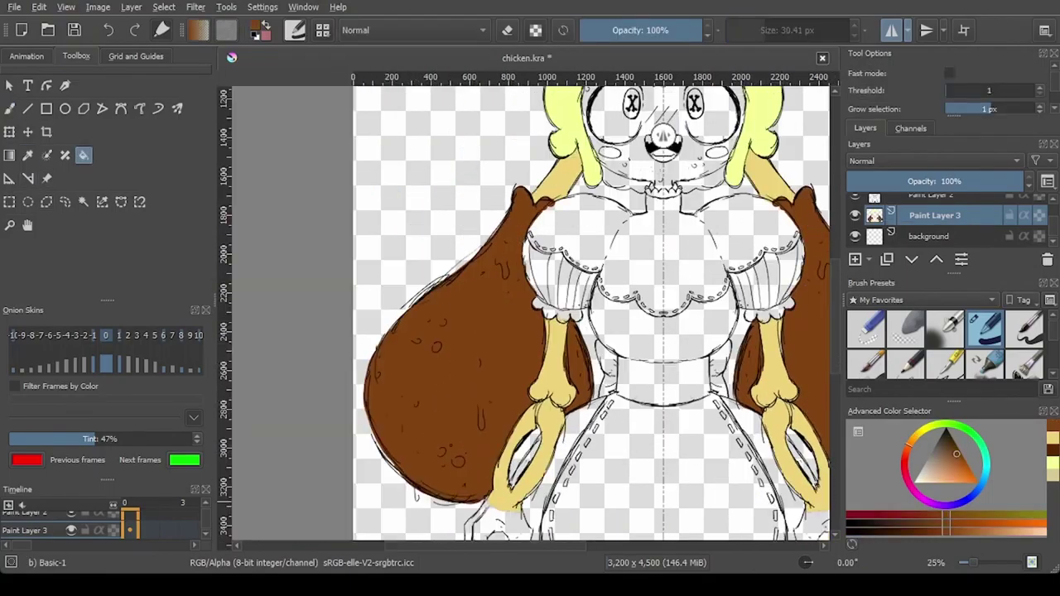
# Step: Paint a brown border around the hand below the forearm bone
pyautogui.press('b')
pyautogui.press('+')
pyautogui.press('+')
pyautogui.press('+')
pyautogui.press('+')
pyautogui.press('+')
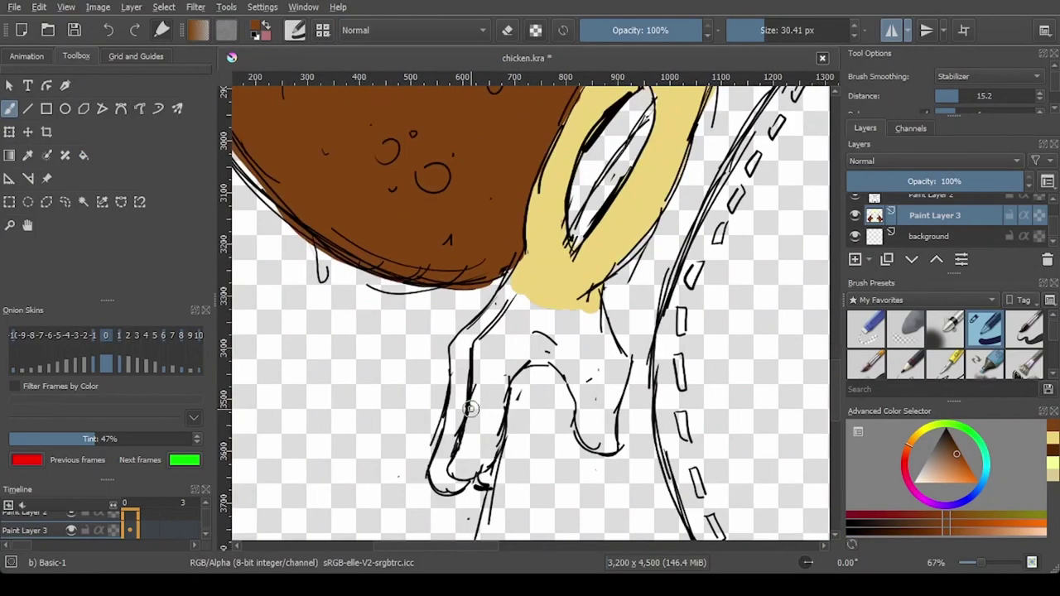
pyautogui.moveTo(462, 475)
pyautogui.mouseDown()
pyautogui.moveTo(443, 459)
pyautogui.moveTo(459, 368)
pyautogui.moveTo(513, 272)
pyautogui.moveTo(554, 308)
pyautogui.moveTo(600, 321)
pyautogui.moveTo(622, 363)
pyautogui.moveTo(612, 430)
pyautogui.moveTo(579, 424)
pyautogui.moveTo(543, 359)
pyautogui.moveTo(490, 452)
pyautogui.moveTo(458, 474)
pyautogui.mouseUp()
pyautogui.press('e')
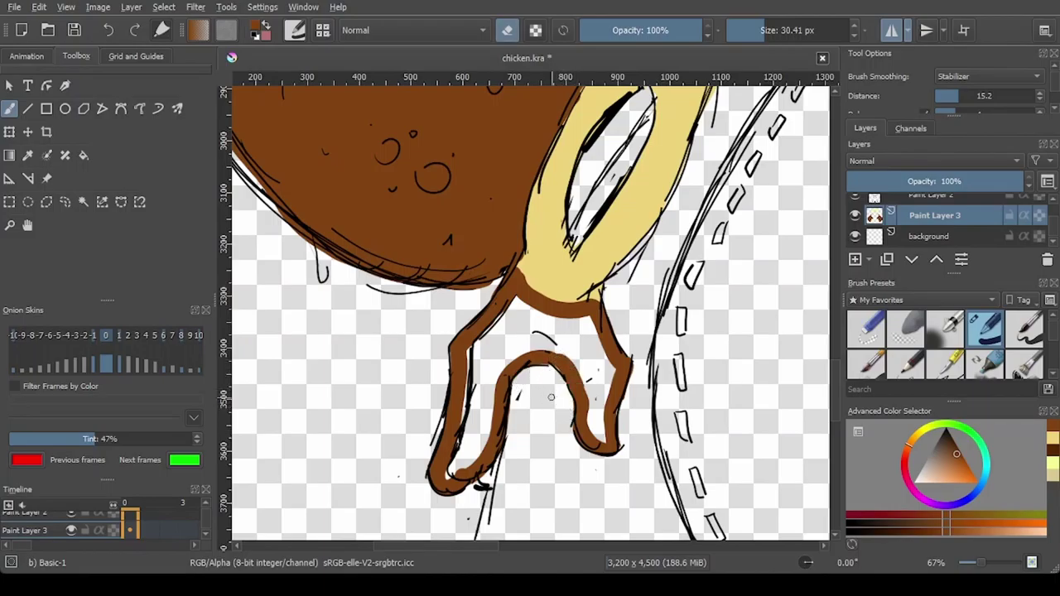
# Step: Fill both hands with brown
pyautogui.press('e')
pyautogui.press('f')
pyautogui.click(521, 329)
pyautogui.scroll(-3, 522, 328)
pyautogui.moveTo(671, 344); pyautogui.dragTo(512, 348)
pyautogui.click(694, 346)
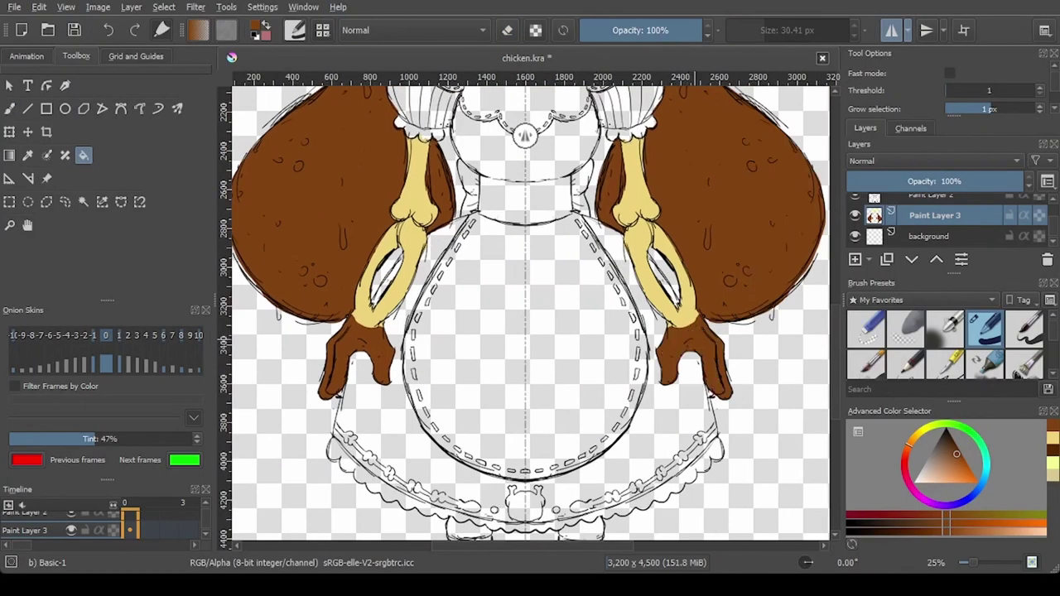
# Step: Select the arm bones by contiguous area, apply a linear brown gradient up from the wrists, and deselect
pyautogui.scroll(-2, 692, 343)
pyautogui.scroll(1, 615, 336)
pyautogui.scroll(1, 597, 228)
pyautogui.scroll(-3, 479, 369)
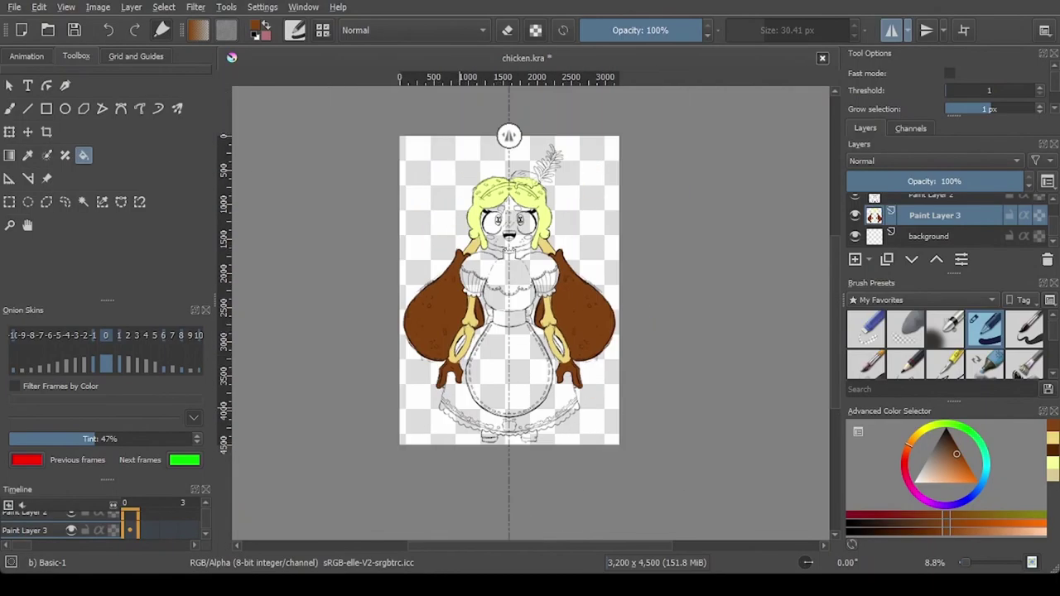
pyautogui.scroll(5, 468, 367)
pyautogui.click(84, 203)
pyautogui.click(406, 331)
pyautogui.scroll(-3, 706, 135)
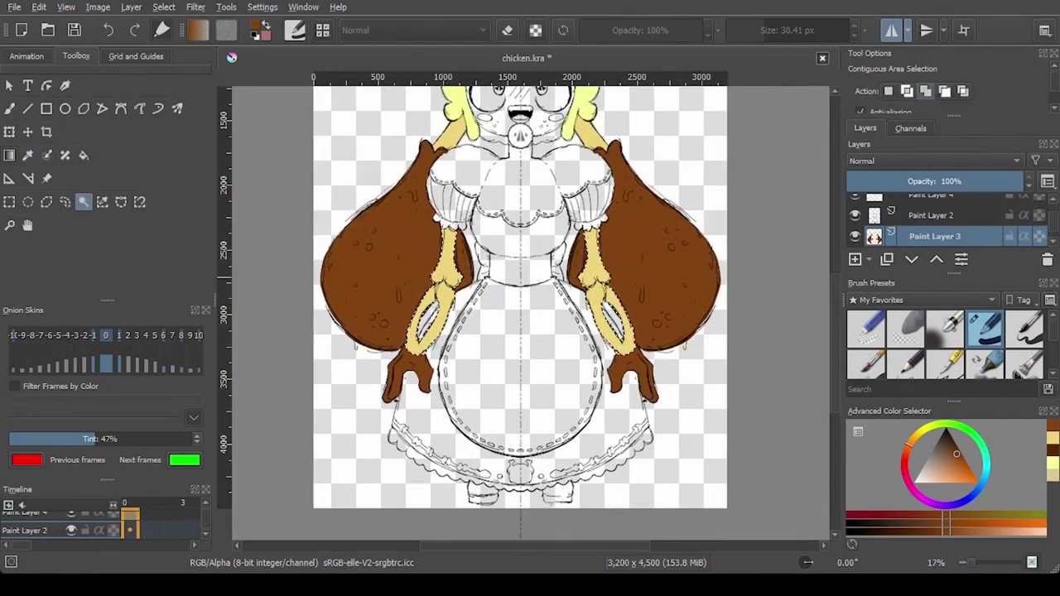
pyautogui.press('g')
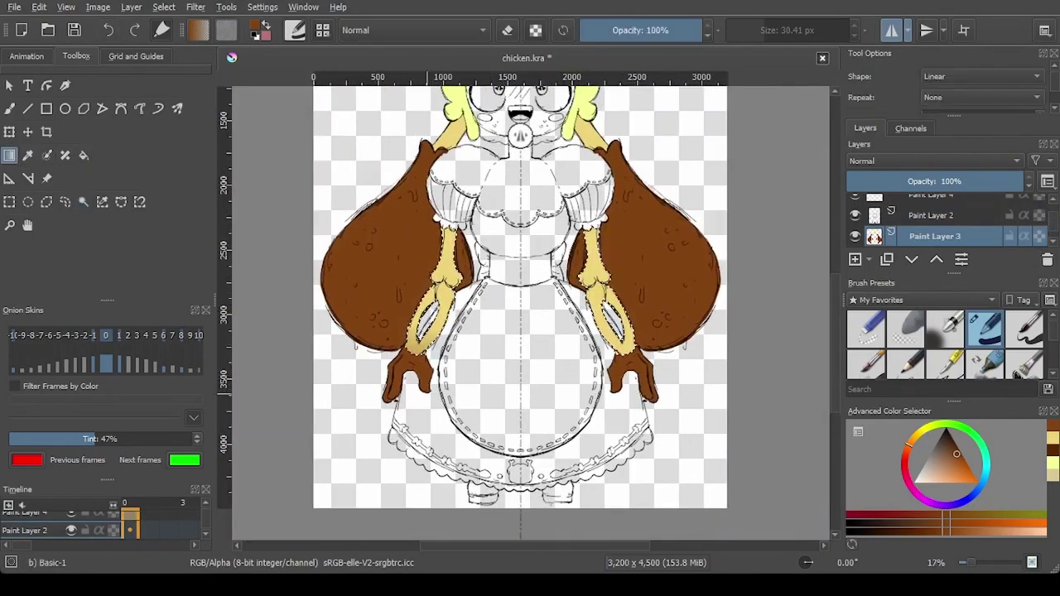
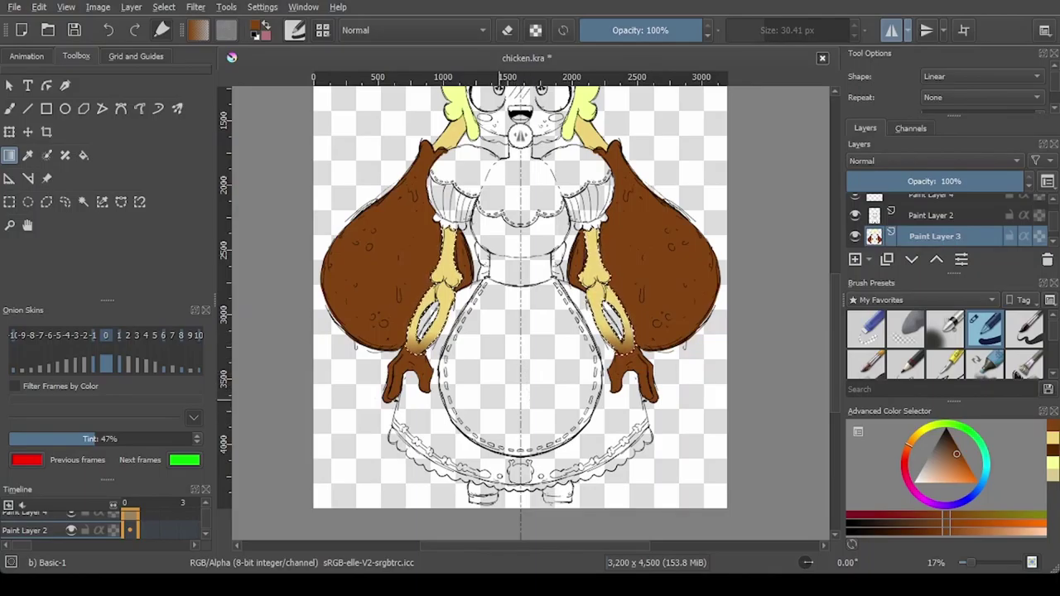
pyautogui.scroll(3, 505, 389)
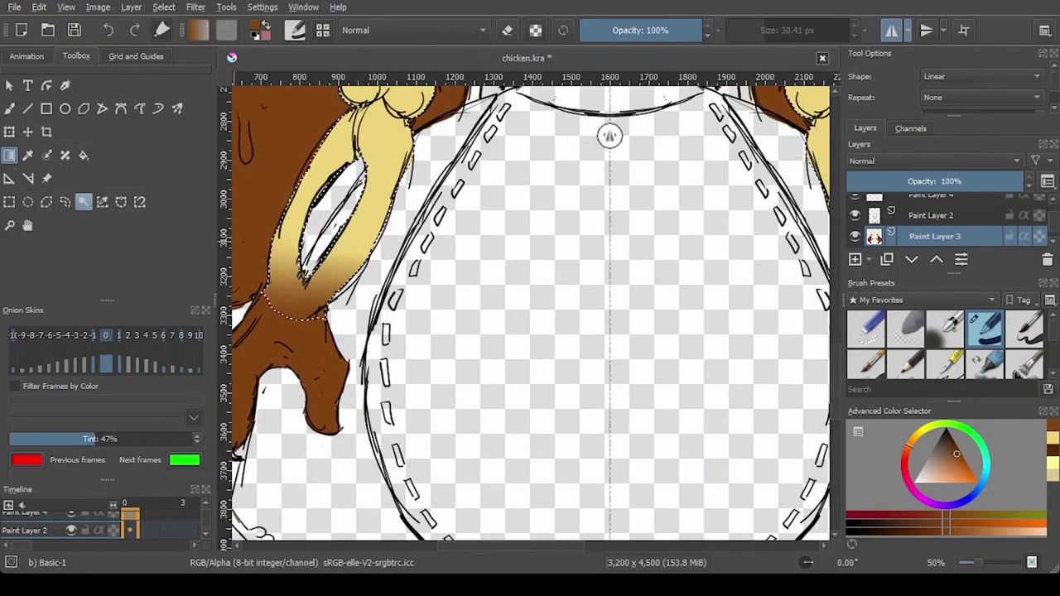
pyautogui.click(83, 202)
pyautogui.hotkey('ctrl', 'shift', 'a')
# Step: Blend the seam between the wrist gradient and the brown hand using Airbrush Soft at about 92 px
pyautogui.scroll(-2, 515, 319)
pyautogui.scroll(1, 360, 300)
pyautogui.scroll(3, 384, 311)
pyautogui.click(28, 155)
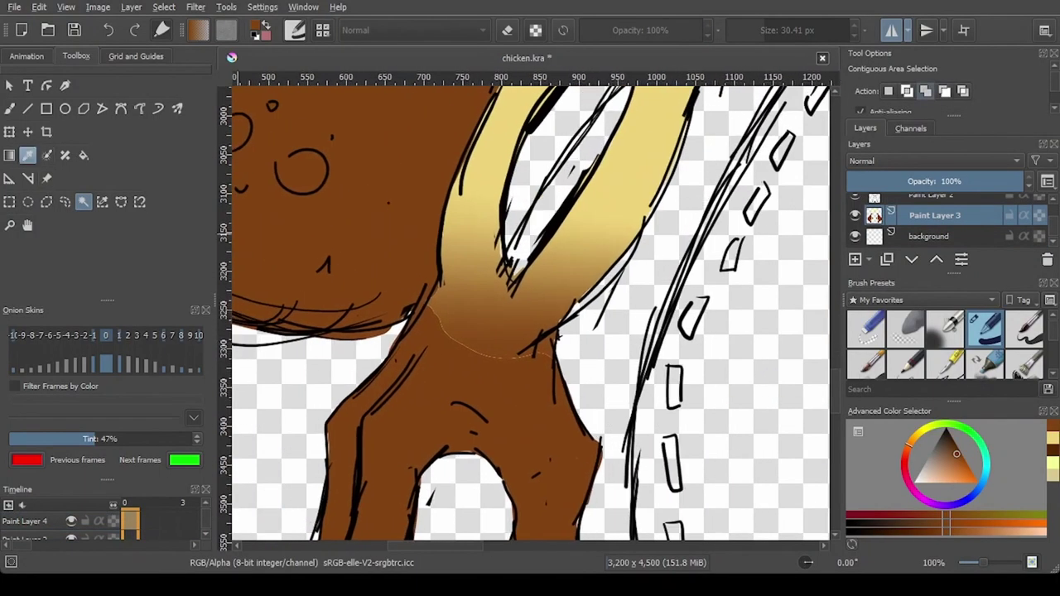
pyautogui.click(945, 329)
pyautogui.press('b')
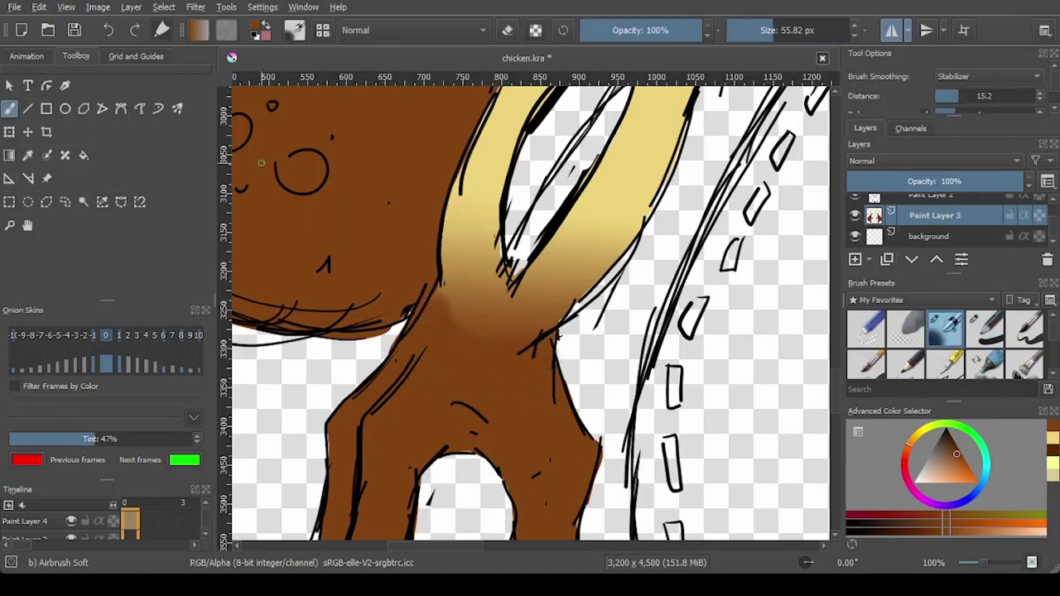
pyautogui.click(782, 31)
pyautogui.moveTo(525, 386)
pyautogui.mouseDown()
pyautogui.moveTo(450, 313)
pyautogui.moveTo(521, 362)
pyautogui.moveTo(547, 362)
pyautogui.mouseUp()
pyautogui.scroll(-3, 585, 386)
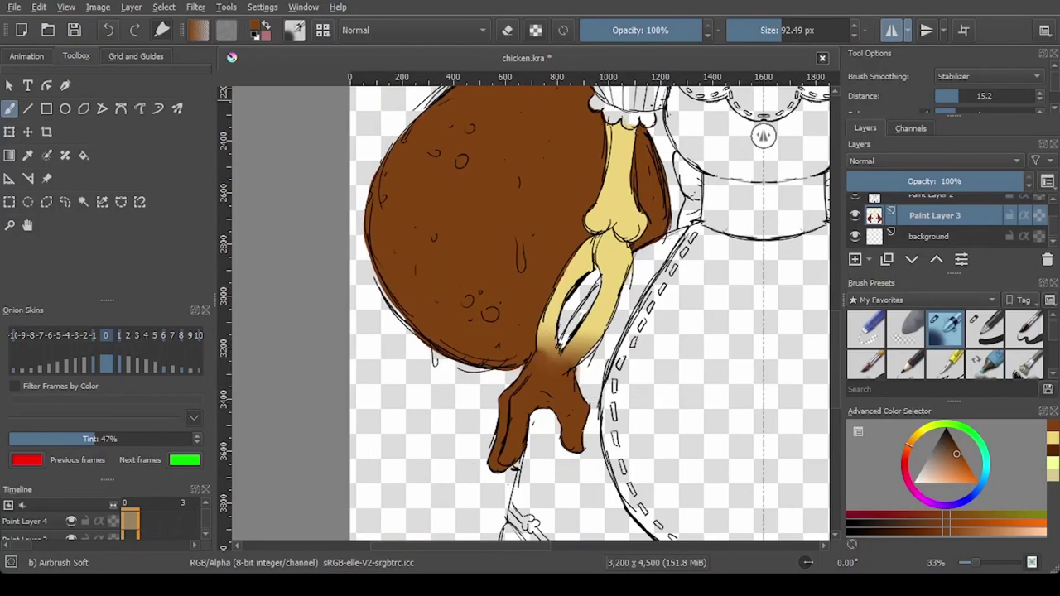
# Step: Undo the airbrush blending and the wrist gradient
pyautogui.hotkey('ctrl', 'z')
pyautogui.hotkey('ctrl', 'z')
pyautogui.hotkey('ctrl', 'z')
pyautogui.hotkey('ctrl', 'z')
pyautogui.hotkey('ctrl', 'z')
pyautogui.scroll(-1, 522, 310)
pyautogui.moveTo(430, 218); pyautogui.dragTo(255, 216)
pyautogui.hotkey('ctrl', 'z')
pyautogui.hotkey('ctrl', 'z')
pyautogui.moveTo(518, 300); pyautogui.dragTo(597, 254)
# Step: Try to select the brown areas and yellow arm bones by contiguous area on Paint Layer 3
pyautogui.click(83, 203)
pyautogui.click(398, 215)
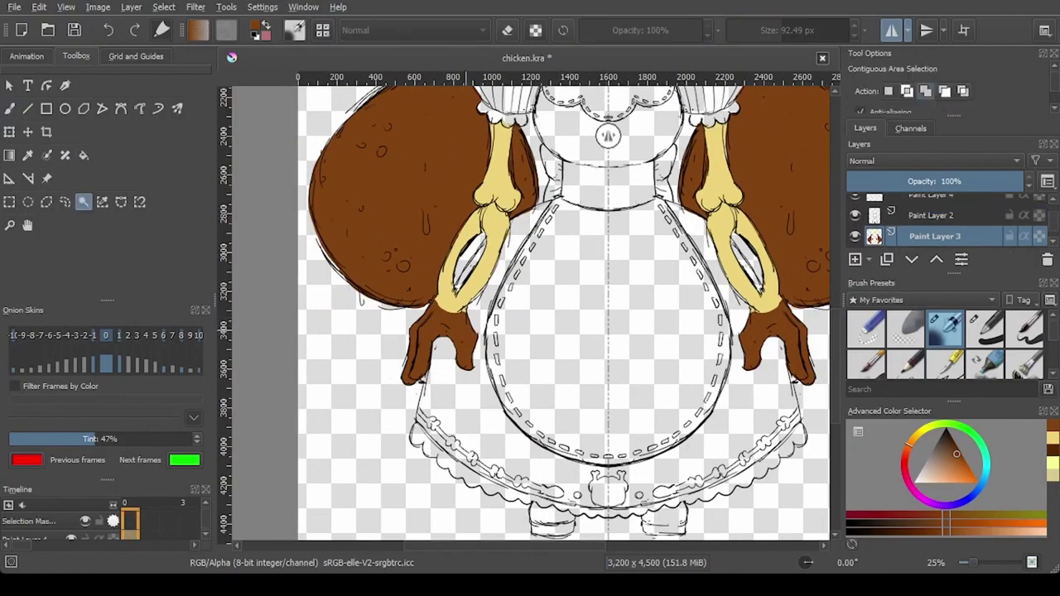
pyautogui.click(468, 304)
pyautogui.scroll(6, 468, 304)
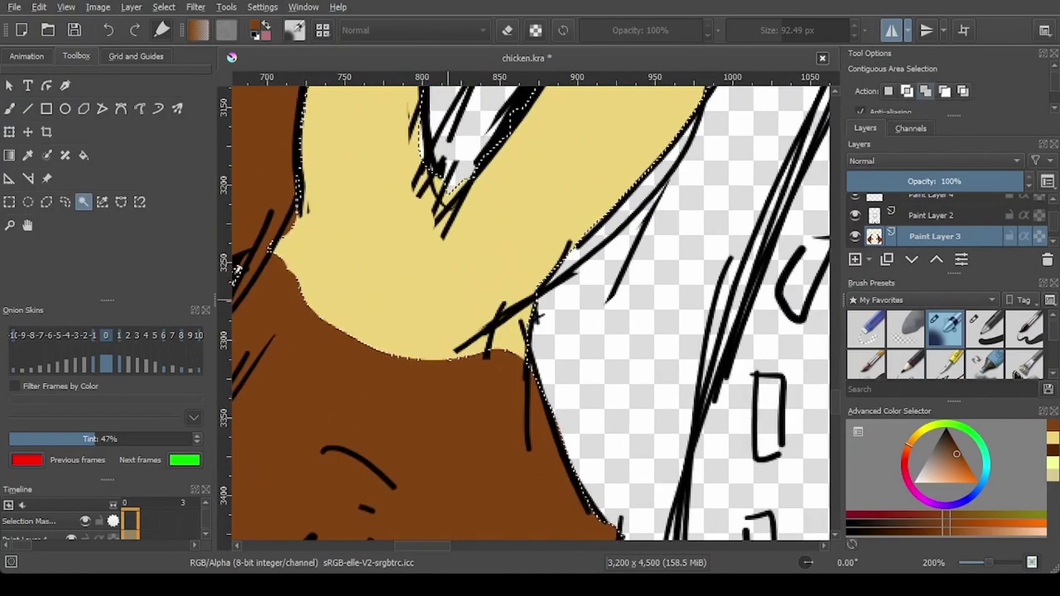
pyautogui.scroll(-4, 423, 317)
pyautogui.scroll(-3, 423, 317)
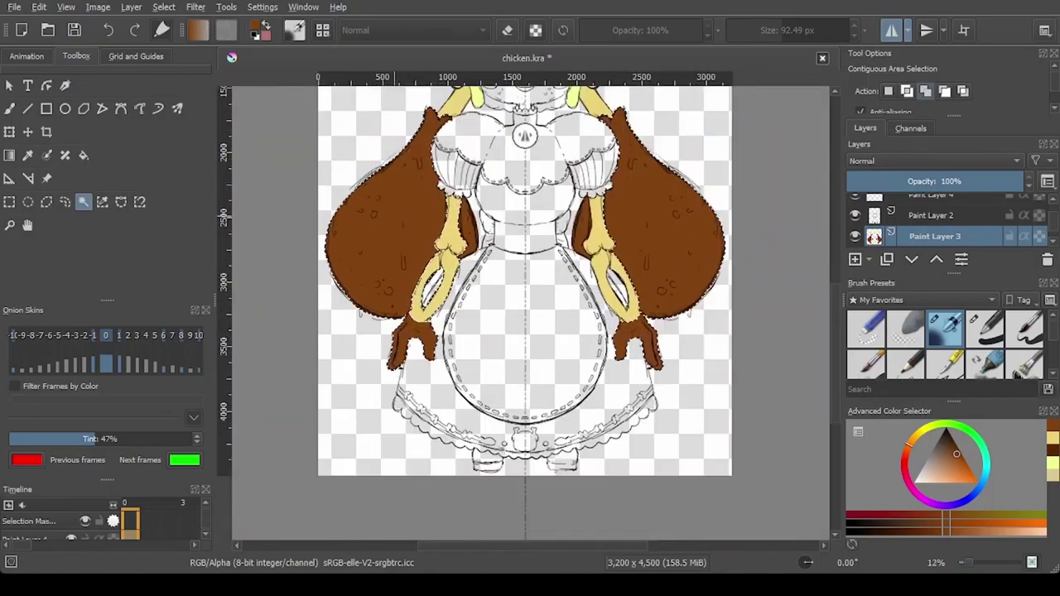
pyautogui.scroll(1, 422, 317)
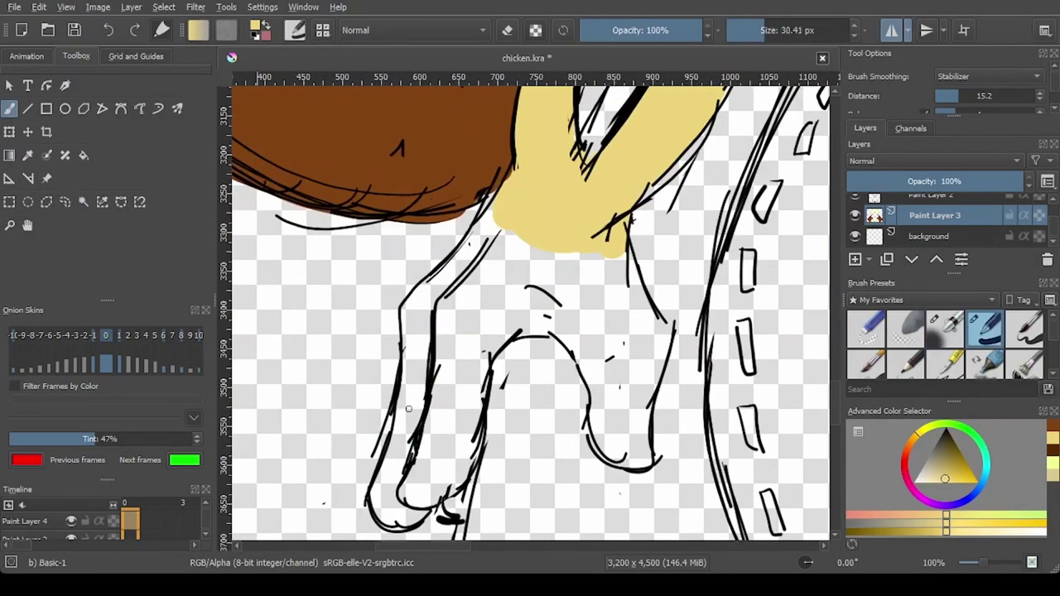
# Step: Paint a yellow border around the hand and fill both hands with the arm bones' yellow
pyautogui.moveTo(410, 493)
pyautogui.mouseDown()
pyautogui.moveTo(450, 468)
pyautogui.moveTo(488, 352)
pyautogui.moveTo(607, 434)
pyautogui.moveTo(656, 351)
pyautogui.moveTo(625, 253)
pyautogui.mouseUp()
pyautogui.moveTo(401, 515)
pyautogui.mouseDown()
pyautogui.moveTo(396, 439)
pyautogui.moveTo(414, 356)
pyautogui.moveTo(487, 226)
pyautogui.moveTo(423, 302)
pyautogui.mouseUp()
pyautogui.scroll(-3, 423, 301)
pyautogui.press('f')
pyautogui.click(465, 305)
pyautogui.scroll(-1, 466, 304)
pyautogui.click(628, 322)
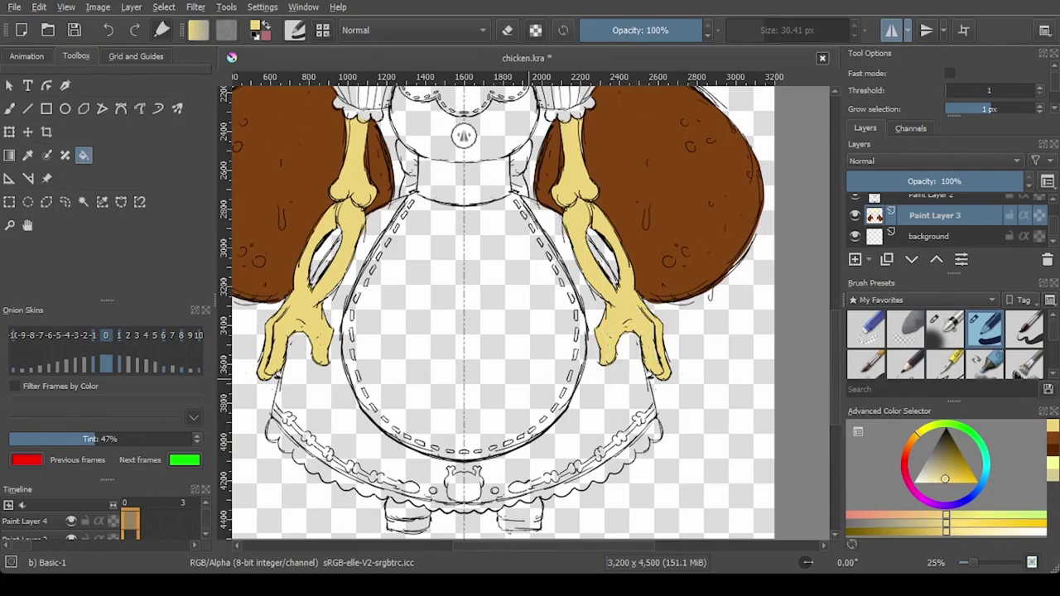
# Step: Make Paint Layer 3 active and select the yellow bones of both arms and hands by contiguous area
pyautogui.scroll(-1, 557, 404)
pyautogui.press('pagedown')
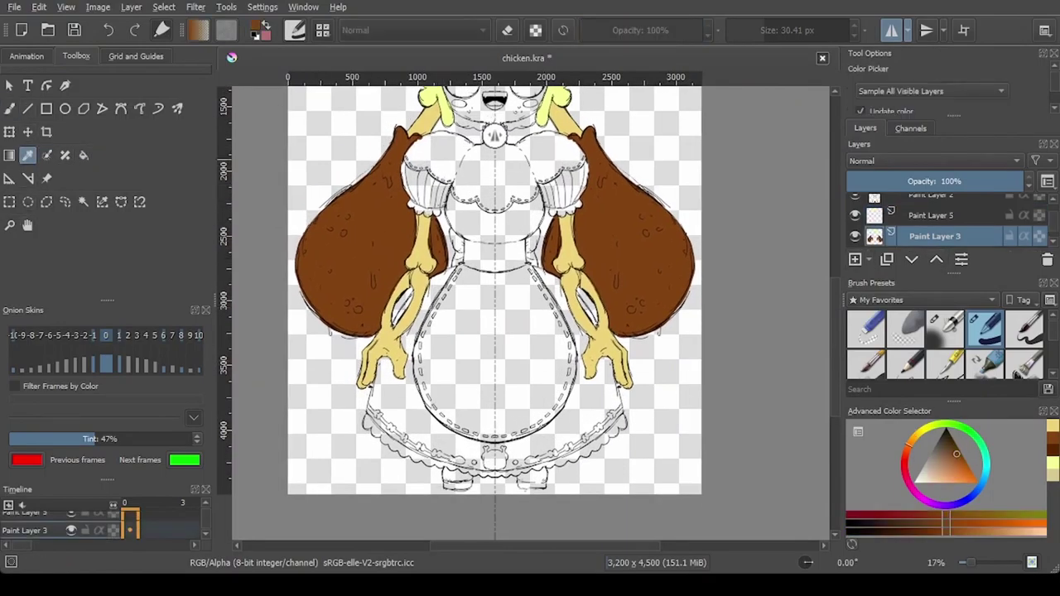
pyautogui.click(84, 202)
pyautogui.click(420, 275)
pyautogui.click(572, 274)
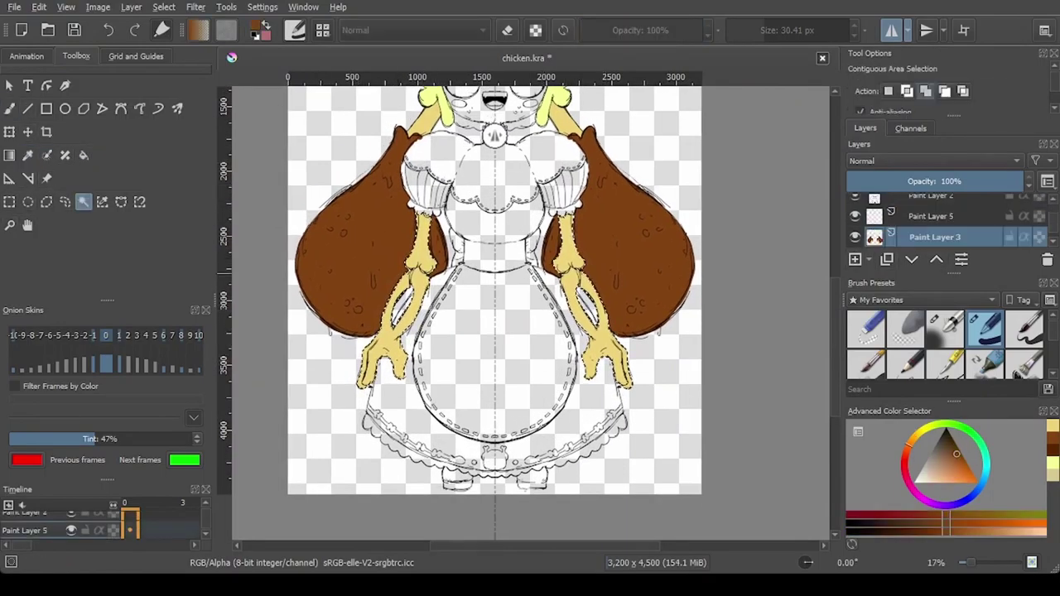
# Step: On Paint Layer 5, apply a linear brown gradient that covers the selected hands and fades upward into the forearm bones
pyautogui.press('pageup')
pyautogui.press('g')
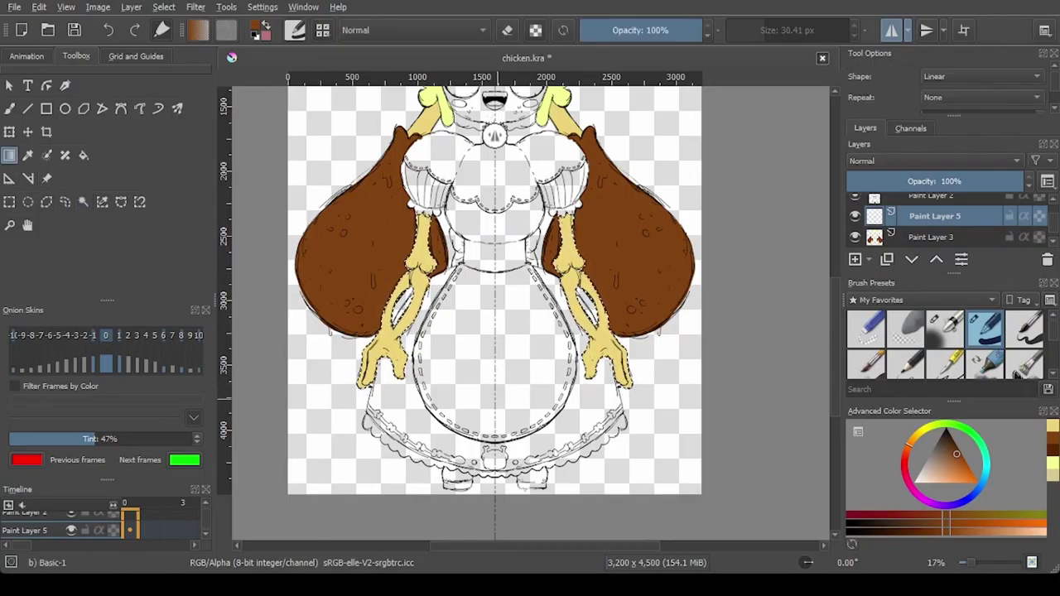
pyautogui.moveTo(497, 418); pyautogui.dragTo(499, 277)
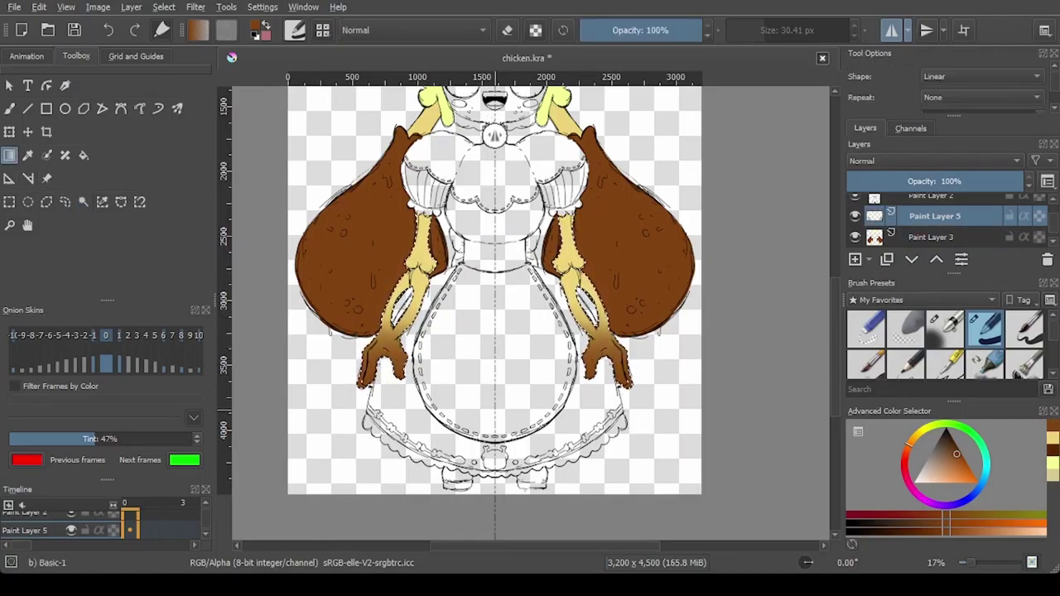
pyautogui.scroll(-3, 496, 328)
pyautogui.scroll(3, 467, 319)
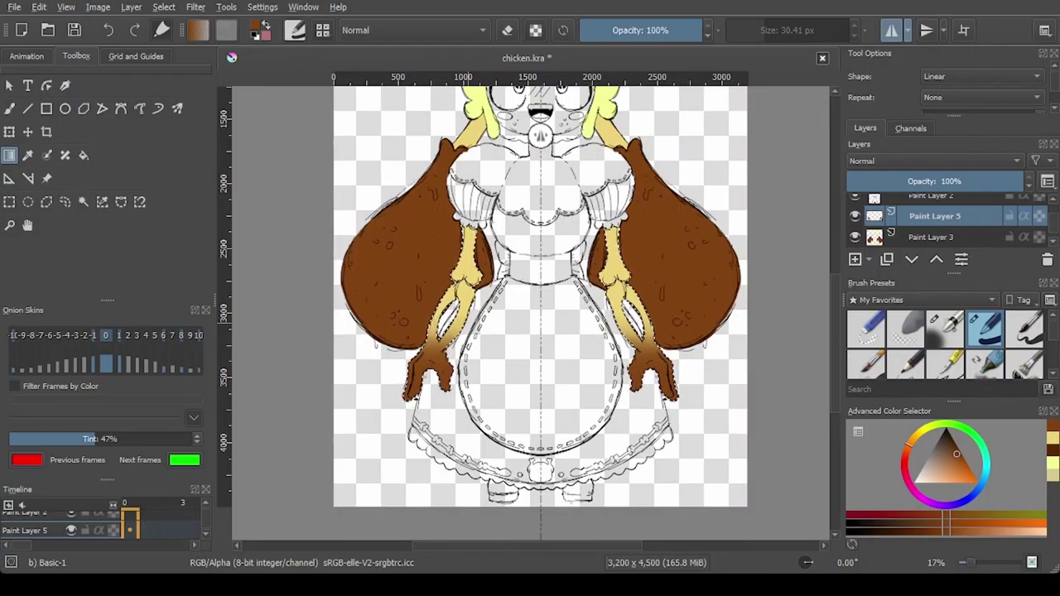
pyautogui.scroll(-3, 557, 396)
pyautogui.scroll(3, 549, 379)
# Step: Add a new paint layer beneath Paint Layer 3
pyautogui.click(931, 238)
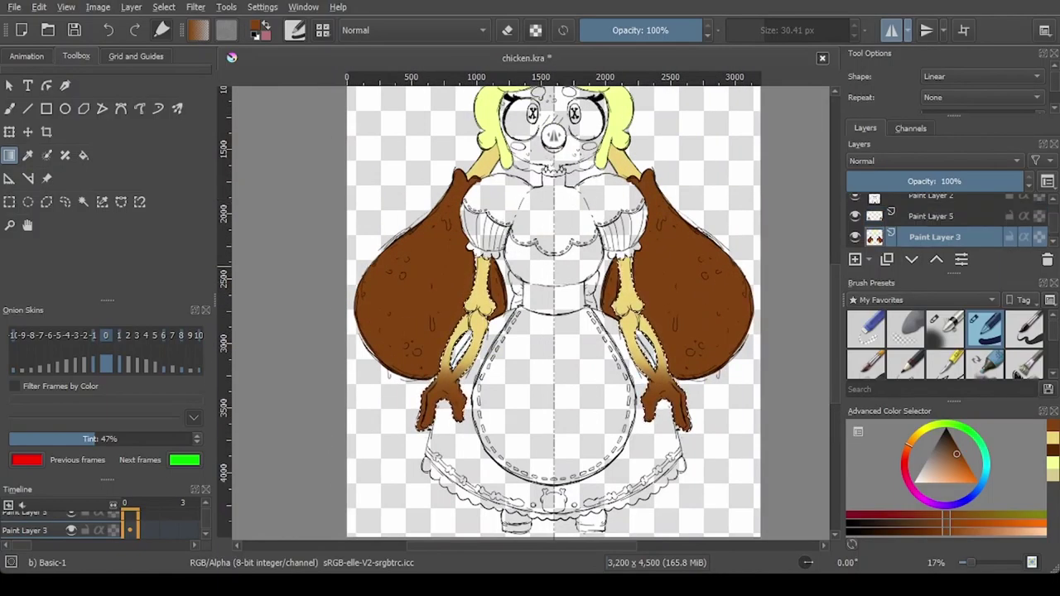
pyautogui.press('Insert')
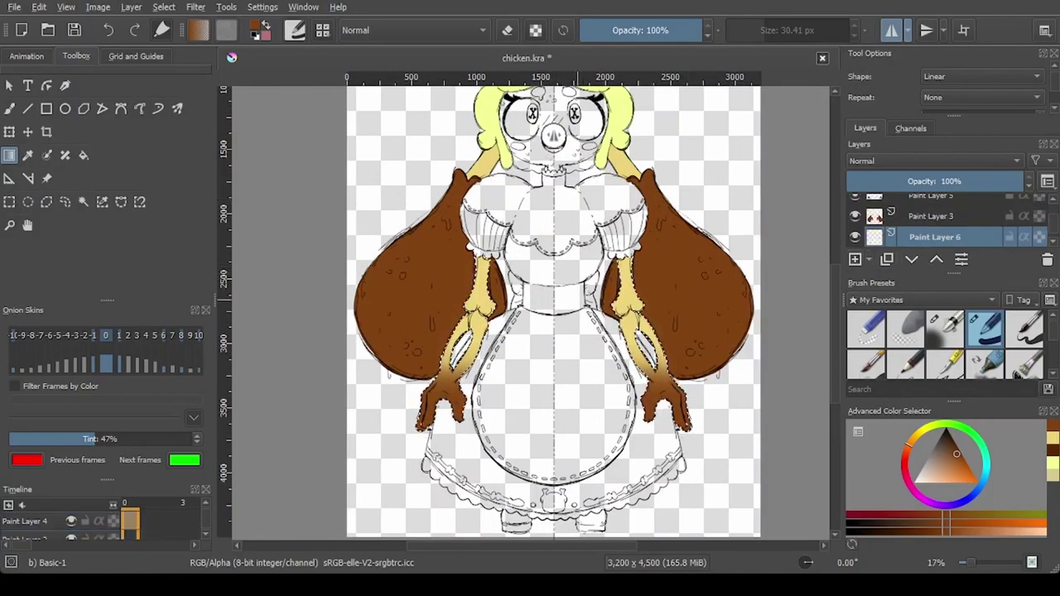
pyautogui.scroll(-1, 572, 309)
# Step: Clear the selection and, on Paint Layer 3, paint a mirrored brown border along the face, eyes, mouth and hairline
pyautogui.click(931, 216)
pyautogui.click(27, 155)
pyautogui.click(84, 201)
pyautogui.hotkey('ctrl', 'shift', 'a')
pyautogui.click(9, 108)
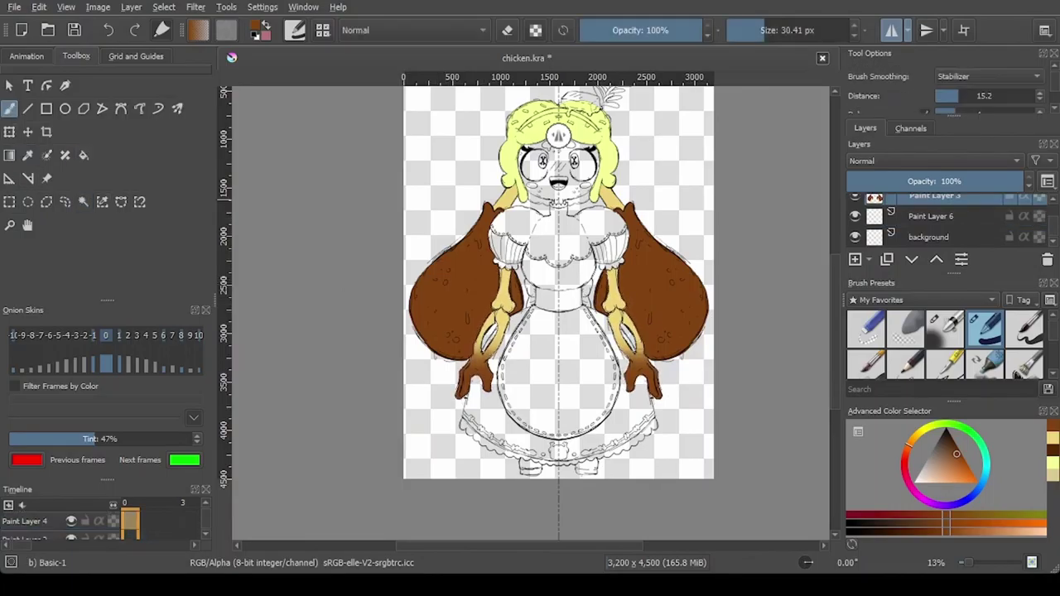
pyautogui.scroll(3, 580, 133)
pyautogui.scroll(2, 527, 202)
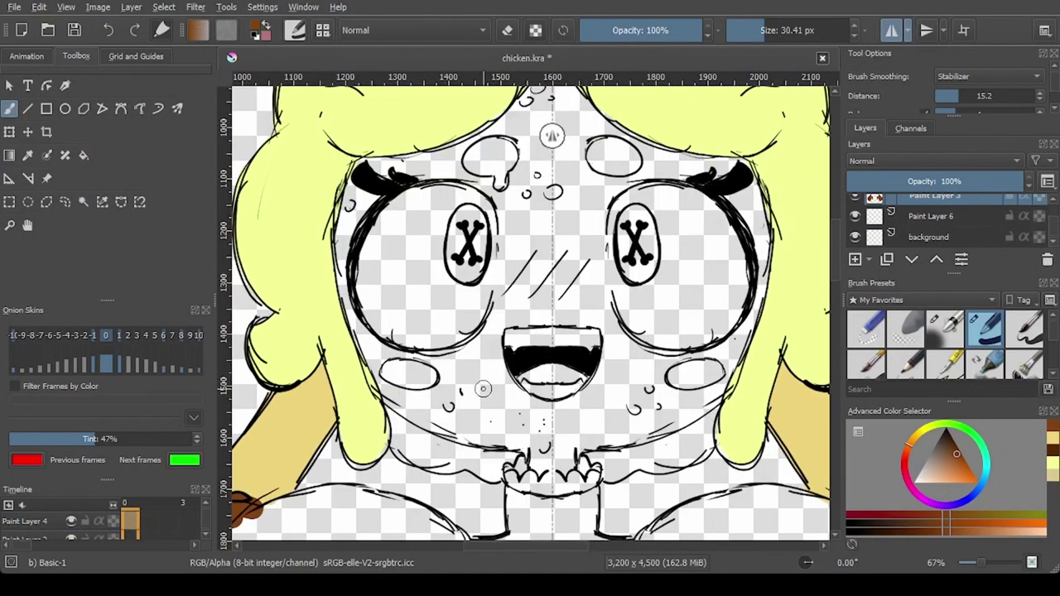
pyautogui.moveTo(577, 410)
pyautogui.mouseDown()
pyautogui.moveTo(597, 327)
pyautogui.moveTo(553, 315)
pyautogui.moveTo(601, 216)
pyautogui.mouseUp()
pyautogui.moveTo(497, 327)
pyautogui.mouseDown()
pyautogui.moveTo(399, 356)
pyautogui.moveTo(365, 336)
pyautogui.moveTo(344, 241)
pyautogui.moveTo(356, 184)
pyautogui.moveTo(347, 224)
pyautogui.moveTo(375, 171)
pyautogui.mouseUp()
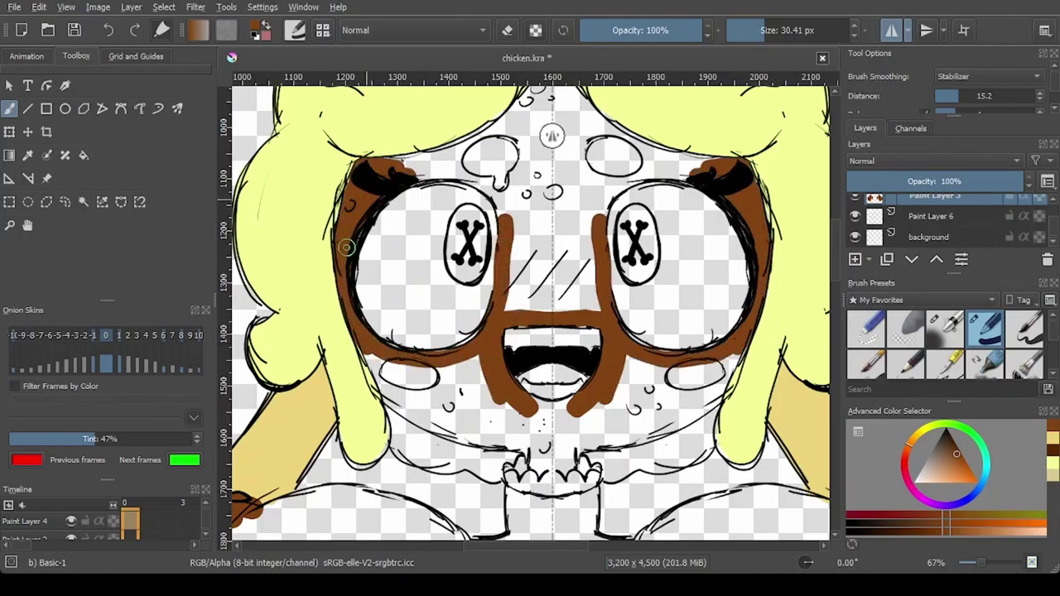
pyautogui.moveTo(346, 247)
pyautogui.mouseDown()
pyautogui.moveTo(359, 316)
pyautogui.moveTo(386, 371)
pyautogui.moveTo(361, 330)
pyautogui.moveTo(407, 411)
pyautogui.moveTo(529, 448)
pyautogui.moveTo(541, 465)
pyautogui.moveTo(530, 434)
pyautogui.mouseUp()
pyautogui.moveTo(517, 263)
pyautogui.mouseDown()
pyautogui.moveTo(488, 183)
pyautogui.moveTo(413, 176)
pyautogui.moveTo(487, 147)
pyautogui.mouseUp()
pyautogui.moveTo(487, 157)
pyautogui.mouseDown()
pyautogui.moveTo(466, 325)
pyautogui.moveTo(446, 335)
pyautogui.moveTo(531, 230)
pyautogui.mouseUp()
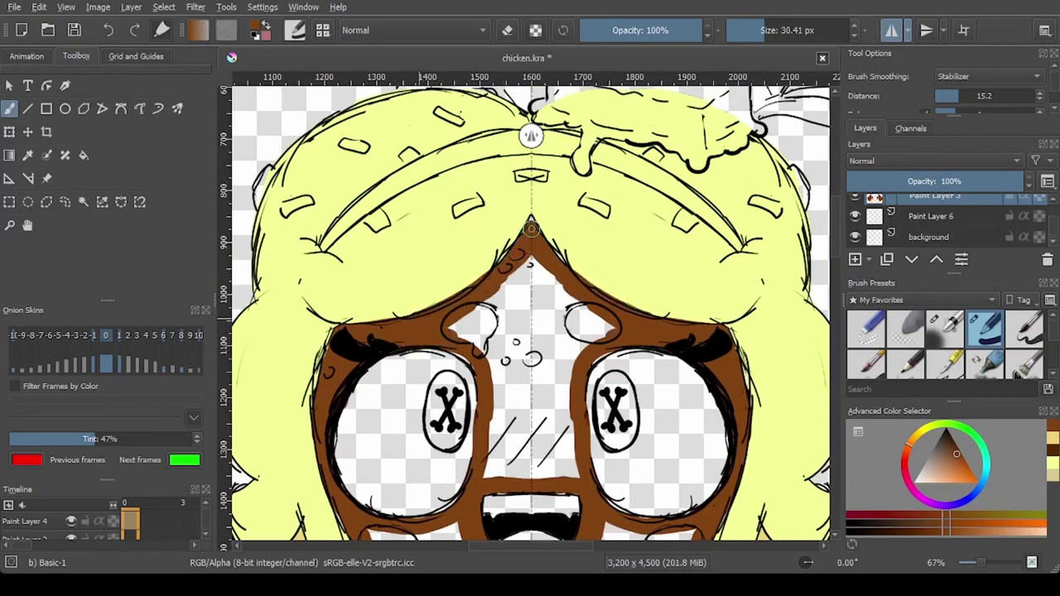
# Step: Close the brown border and fill the rest of the face with the same brown
pyautogui.moveTo(596, 404); pyautogui.dragTo(536, 303)
pyautogui.scroll(-2, 536, 303)
pyautogui.click(474, 290)
pyautogui.click(560, 450)
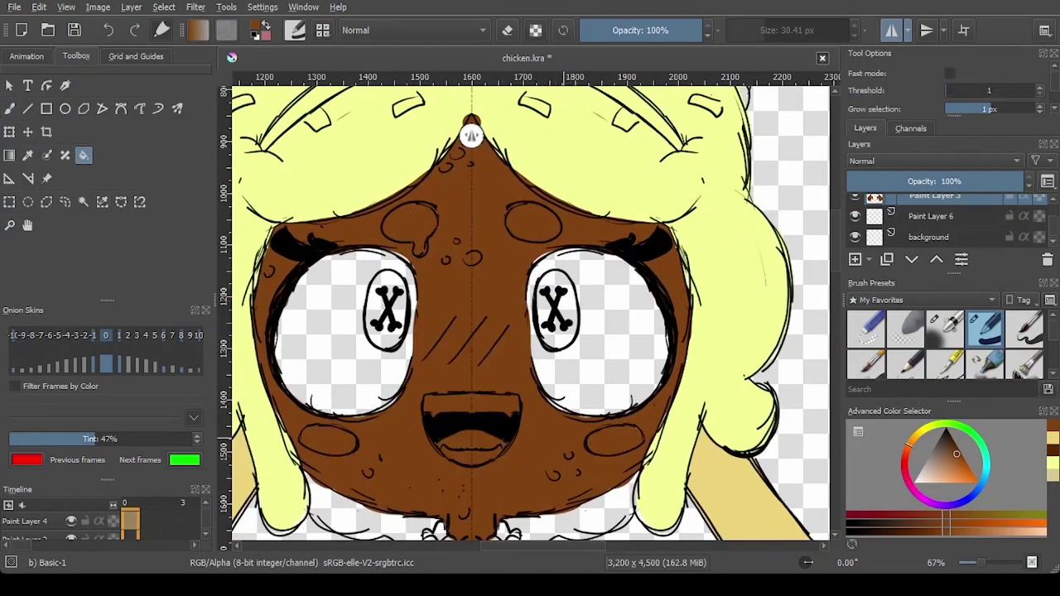
# Step: Sample the hair's light yellow and paint the strip of hair beneath the chin on both sides
pyautogui.scroll(-1, 555, 435)
pyautogui.moveTo(554, 436); pyautogui.dragTo(579, 325)
pyautogui.scroll(1, 579, 368)
pyautogui.press('p')
pyautogui.click(694, 356)
pyautogui.press('b')
pyautogui.moveTo(338, 371)
pyautogui.mouseDown()
pyautogui.moveTo(365, 397)
pyautogui.moveTo(439, 410)
pyautogui.mouseUp()
pyautogui.moveTo(435, 207); pyautogui.dragTo(525, 412)
# Step: Paint both eyebrows in the hair's light yellow
pyautogui.scroll(2, 525, 302)
pyautogui.moveTo(481, 311); pyautogui.dragTo(572, 290)
pyautogui.moveTo(559, 323); pyautogui.dragTo(523, 277)
pyautogui.moveTo(756, 316); pyautogui.dragTo(816, 333)
pyautogui.scroll(-3, 663, 278)
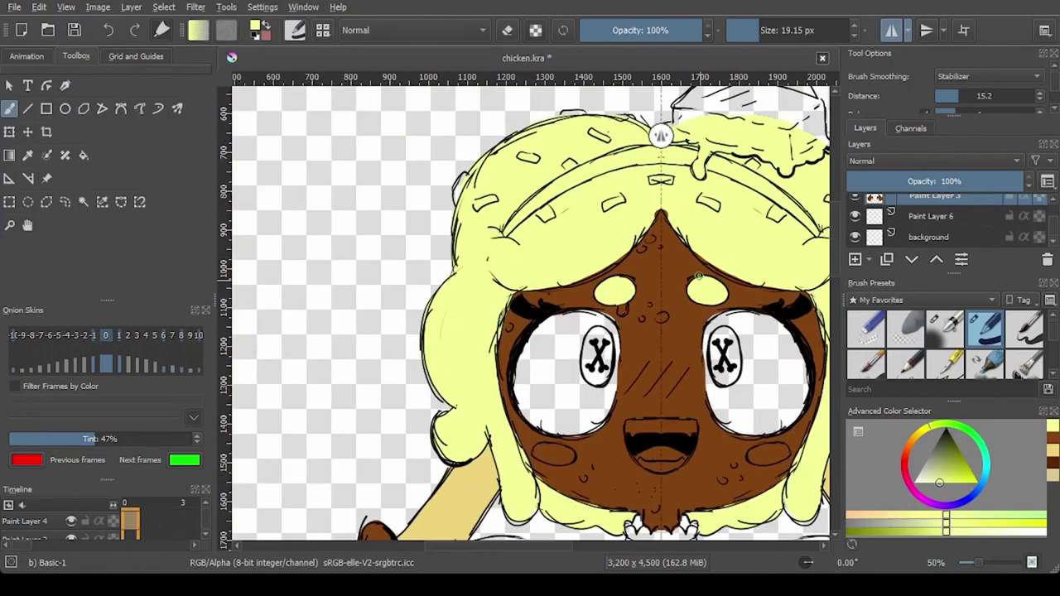
# Step: Turn mirroring off to paint the drip under one eyebrow light yellow, and turn horizontal mirroring back on
pyautogui.scroll(2, 670, 270)
pyautogui.click(892, 31)
pyautogui.scroll(2, 385, 275)
pyautogui.moveTo(610, 417)
pyautogui.mouseDown()
pyautogui.moveTo(607, 444)
pyautogui.moveTo(622, 407)
pyautogui.moveTo(614, 397)
pyautogui.mouseUp()
pyautogui.hotkey('ctrl', 'z')
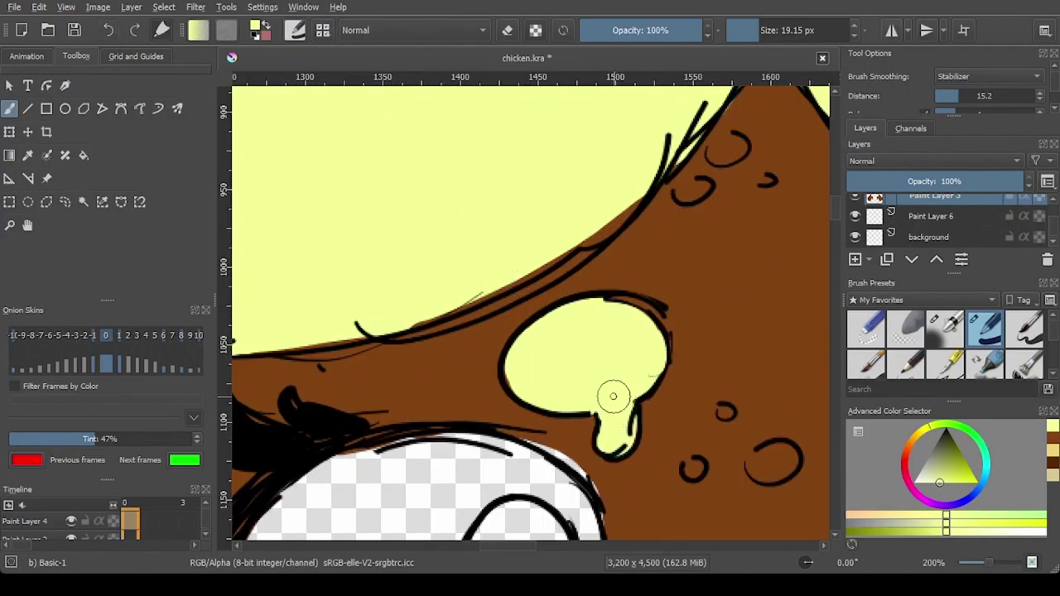
pyautogui.scroll(-6, 571, 306)
pyautogui.scroll(3, 602, 373)
pyautogui.click(891, 30)
# Step: Sample the face brown and clean up the color edges around the face, alternating brush and eraser
pyautogui.keyDown('ctrl'); pyautogui.click(552, 182); pyautogui.keyUp('ctrl')
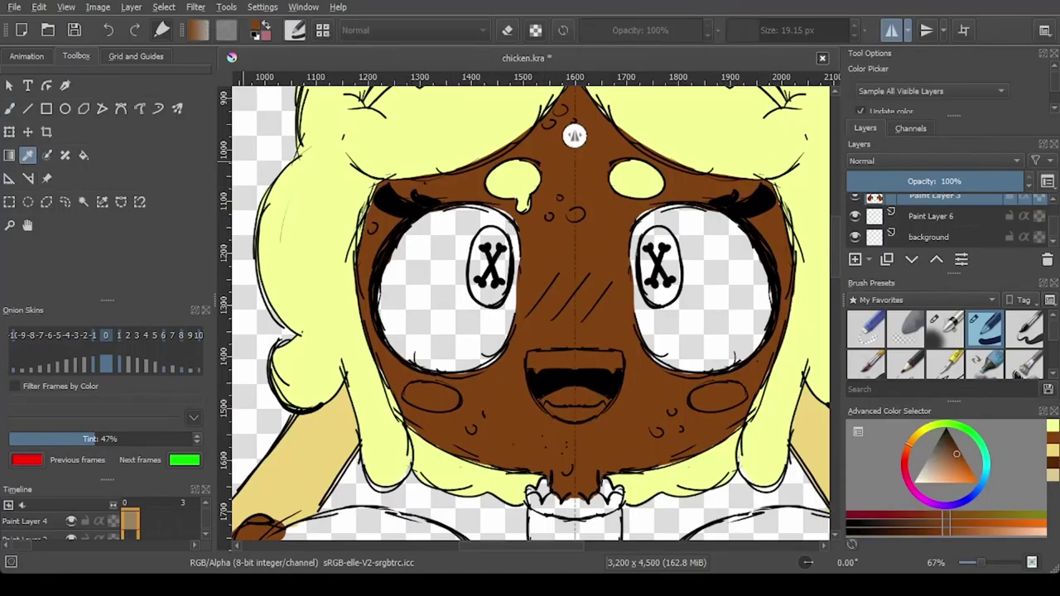
pyautogui.scroll(1, 552, 183)
pyautogui.moveTo(678, 243); pyautogui.dragTo(709, 222)
pyautogui.press('e')
pyautogui.moveTo(691, 367); pyautogui.dragTo(687, 335)
pyautogui.moveTo(696, 439); pyautogui.dragTo(764, 463)
pyautogui.press('e')
pyautogui.moveTo(769, 450); pyautogui.dragTo(567, 350)
pyautogui.scroll(-4, 683, 312)
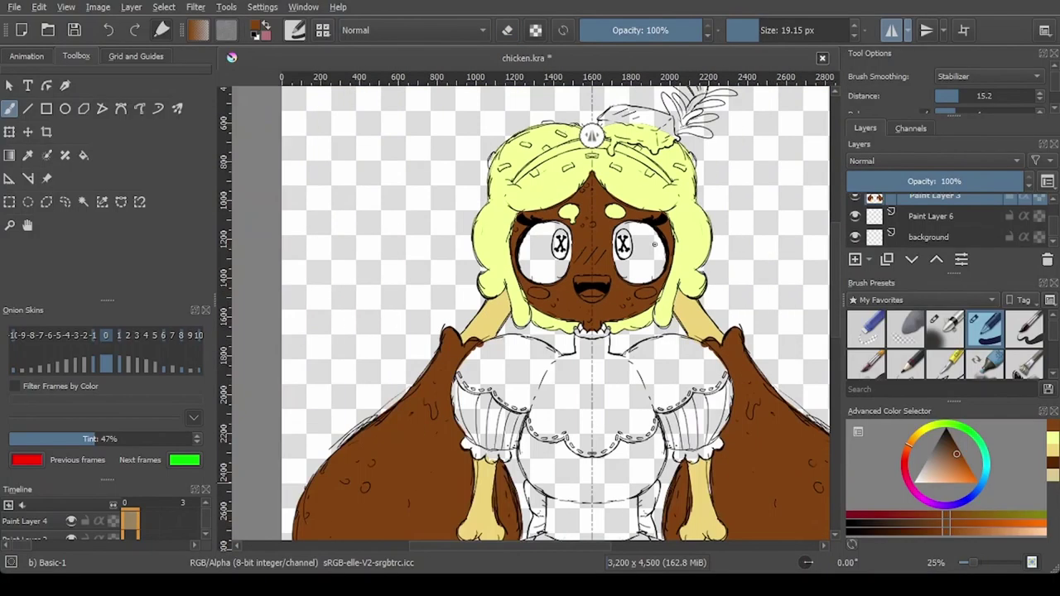
# Step: Lighten the brown to orange and color both cheek ovals
pyautogui.moveTo(620, 276)
pyautogui.mouseDown()
pyautogui.moveTo(721, 269)
pyautogui.moveTo(679, 280)
pyautogui.mouseUp()
pyautogui.scroll(2, 620, 280)
pyautogui.press('l')
pyautogui.press('l')
pyautogui.scroll(2, 670, 293)
pyautogui.scroll(-5, 740, 263)
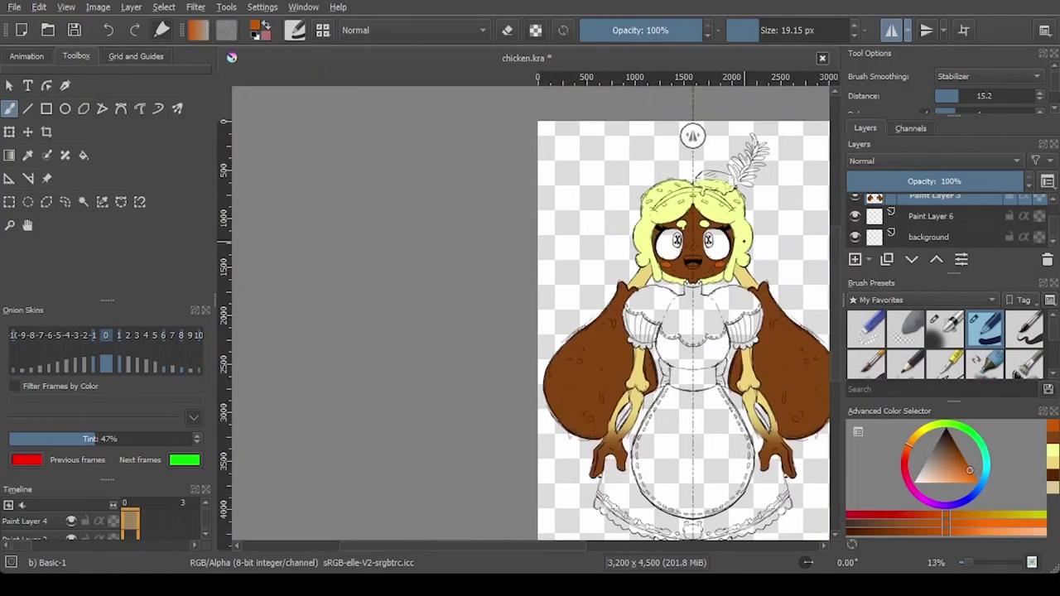
# Step: Examine the colored head, wings and arms and the uncolored dress at different magnifications
pyautogui.scroll(2, 729, 199)
pyautogui.scroll(-2, 577, 227)
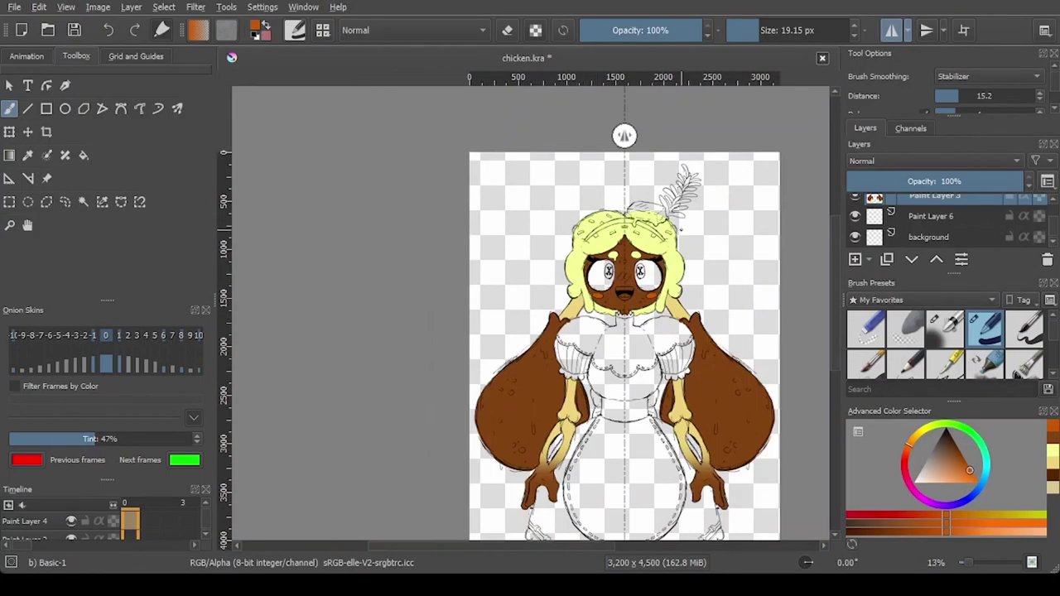
pyautogui.scroll(4, 680, 229)
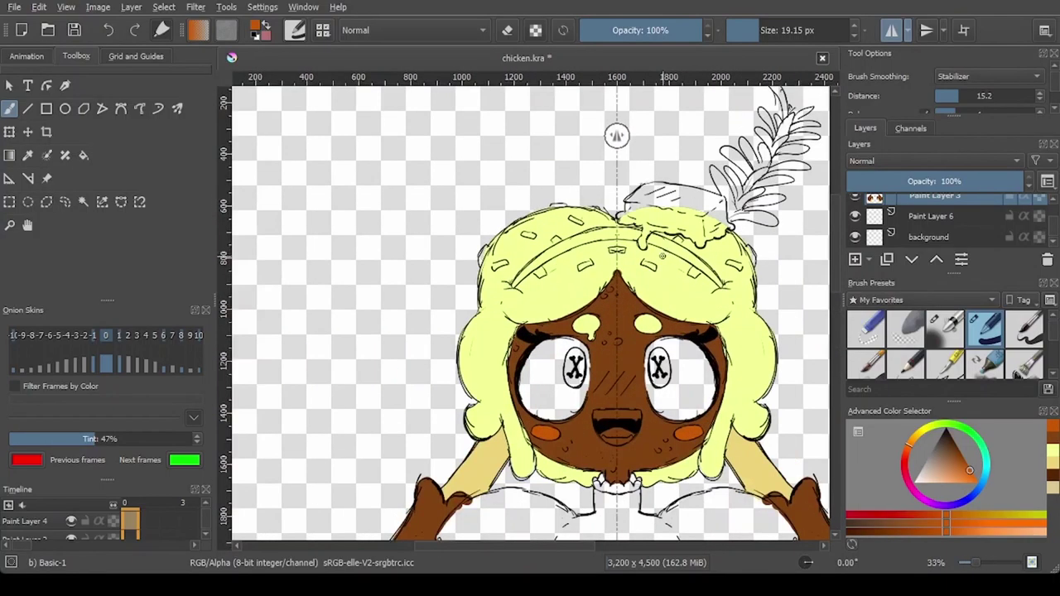
pyautogui.scroll(1, 662, 256)
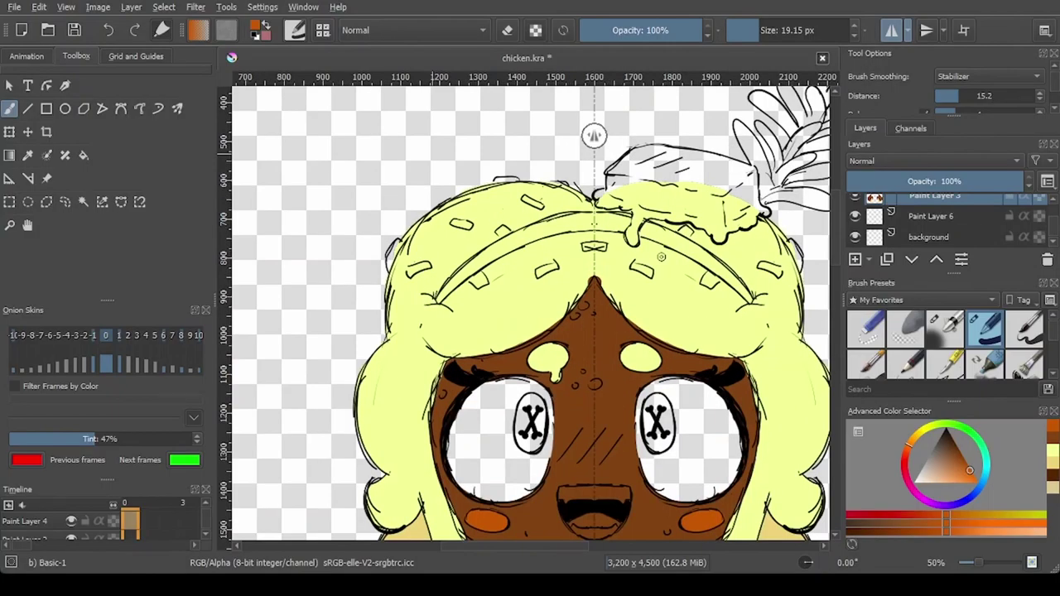
pyautogui.scroll(1, 642, 262)
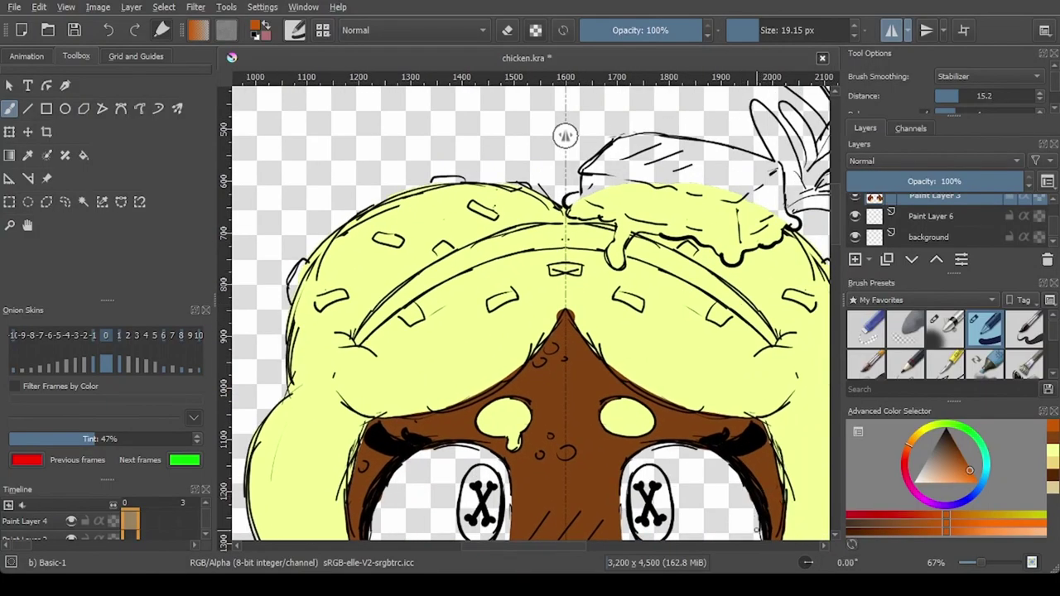
pyautogui.scroll(-5, 577, 354)
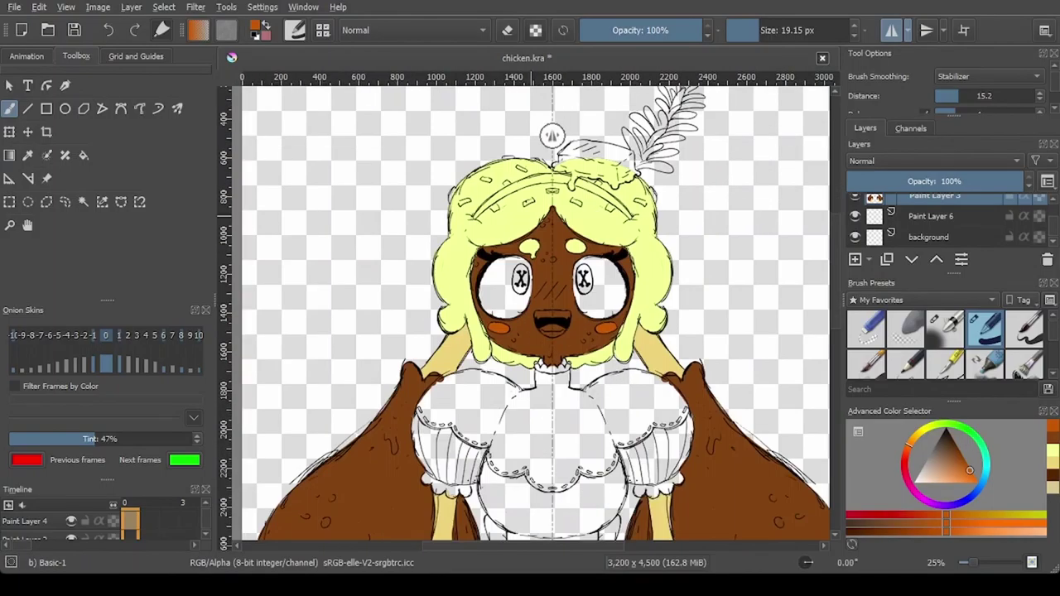
pyautogui.scroll(2, 509, 220)
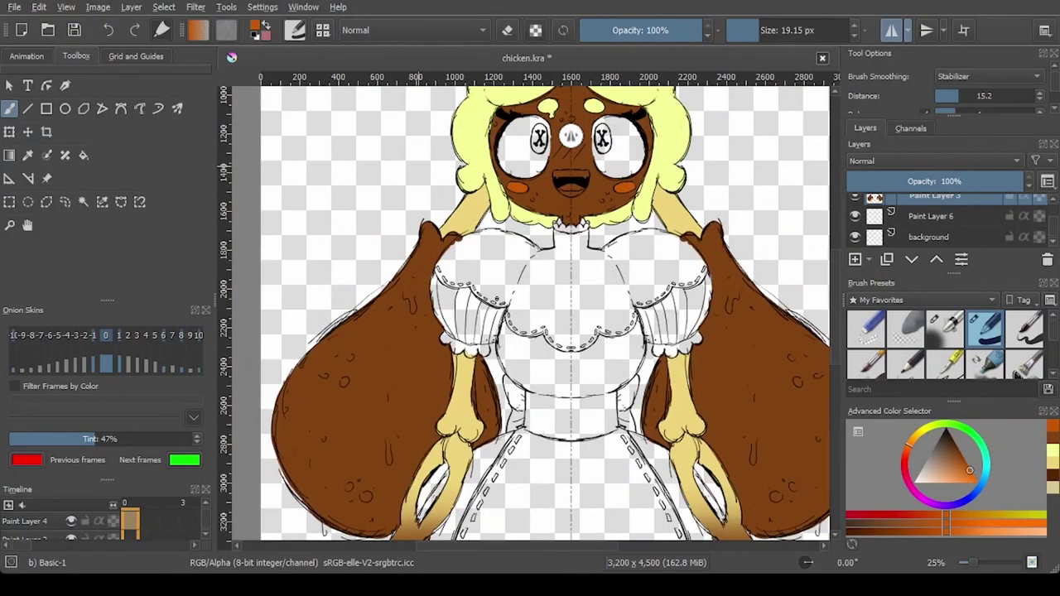
pyautogui.scroll(-2, 545, 313)
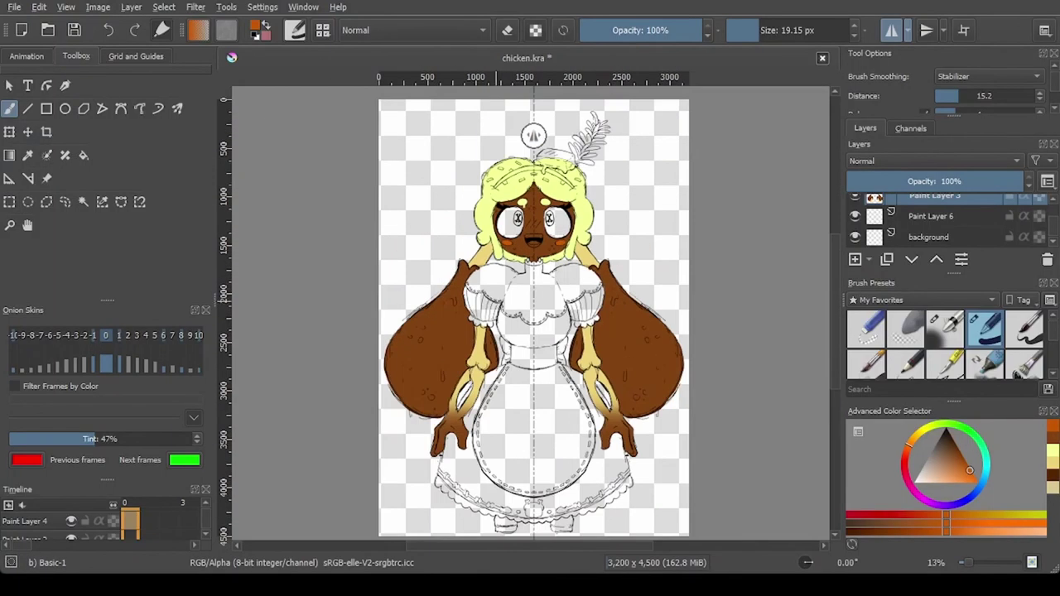
pyautogui.scroll(1, 495, 304)
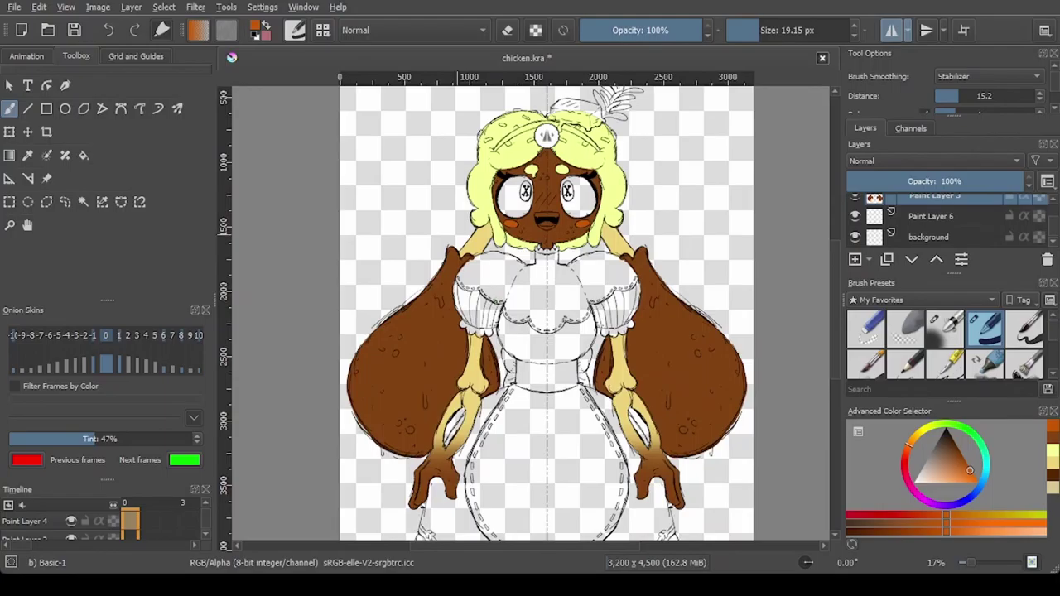
pyautogui.scroll(-1, 497, 315)
pyautogui.scroll(1, 936, 217)
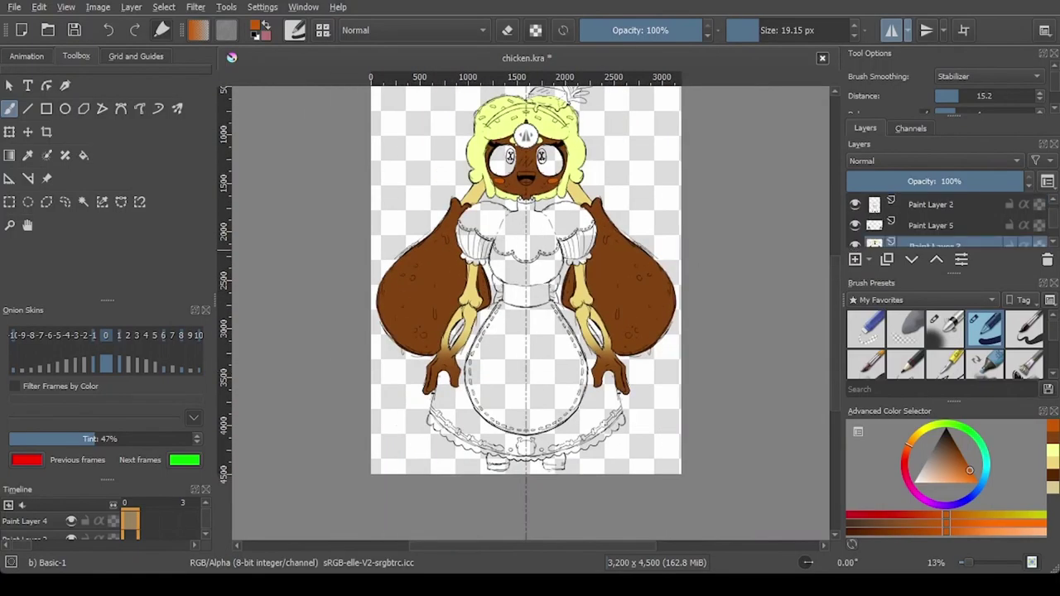
# Step: On Paint Layer 6, choose a strong blue and paint the skirt around the apron with a brush of about 71 px
pyautogui.scroll(-1, 936, 217)
pyautogui.click(936, 216)
pyautogui.click(976, 495)
pyautogui.click(964, 477)
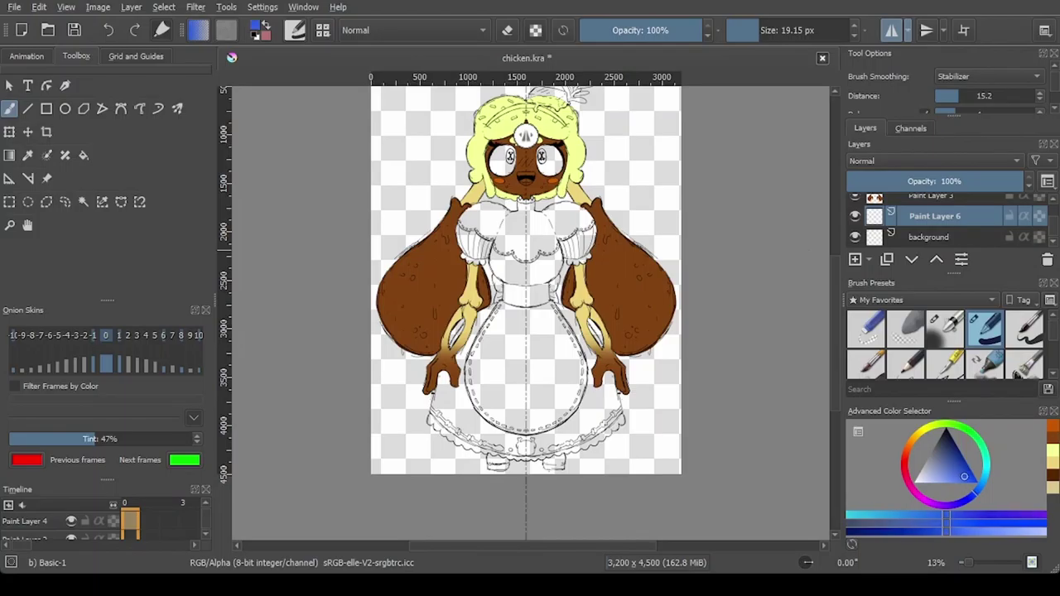
pyautogui.scroll(3, 462, 373)
pyautogui.click(776, 30)
pyautogui.moveTo(477, 340)
pyautogui.mouseDown()
pyautogui.moveTo(454, 331)
pyautogui.moveTo(497, 240)
pyautogui.moveTo(555, 191)
pyautogui.moveTo(530, 232)
pyautogui.mouseUp()
pyautogui.moveTo(466, 321)
pyautogui.mouseDown()
pyautogui.moveTo(450, 377)
pyautogui.moveTo(406, 414)
pyautogui.moveTo(447, 406)
pyautogui.moveTo(475, 484)
pyautogui.mouseUp()
pyautogui.scroll(-1, 474, 480)
pyautogui.moveTo(473, 481); pyautogui.dragTo(459, 349)
pyautogui.moveTo(400, 313)
pyautogui.mouseDown()
pyautogui.moveTo(391, 348)
pyautogui.moveTo(438, 376)
pyautogui.moveTo(491, 398)
pyautogui.moveTo(538, 377)
pyautogui.moveTo(493, 410)
pyautogui.moveTo(586, 425)
pyautogui.mouseUp()
# Step: Paint the dress bodice blue between the scalloped collar and the waist
pyautogui.scroll(2, 503, 411)
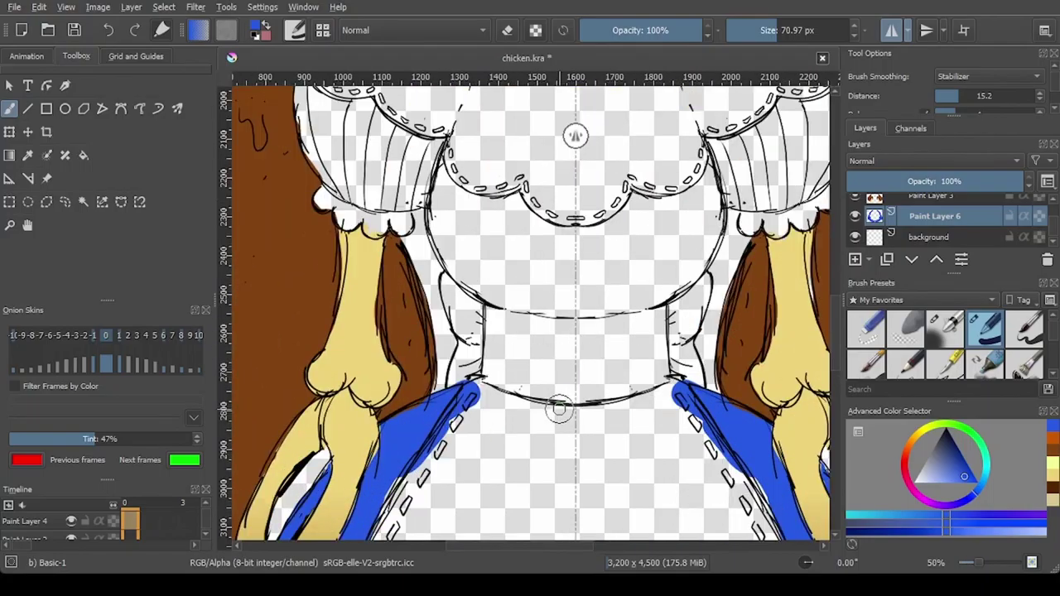
pyautogui.moveTo(502, 291)
pyautogui.mouseDown()
pyautogui.moveTo(445, 237)
pyautogui.moveTo(591, 300)
pyautogui.moveTo(621, 213)
pyautogui.moveTo(535, 246)
pyautogui.mouseUp()
pyautogui.scroll(-3, 462, 352)
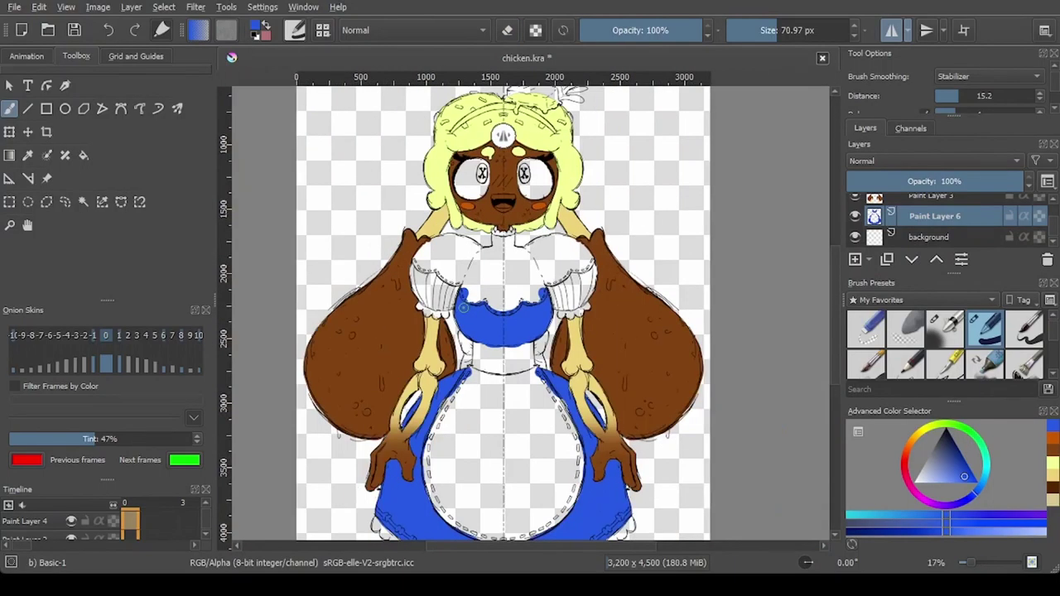
pyautogui.scroll(1, 456, 309)
pyautogui.scroll(1, 439, 297)
pyautogui.scroll(-1, 419, 286)
pyautogui.scroll(-1, 418, 285)
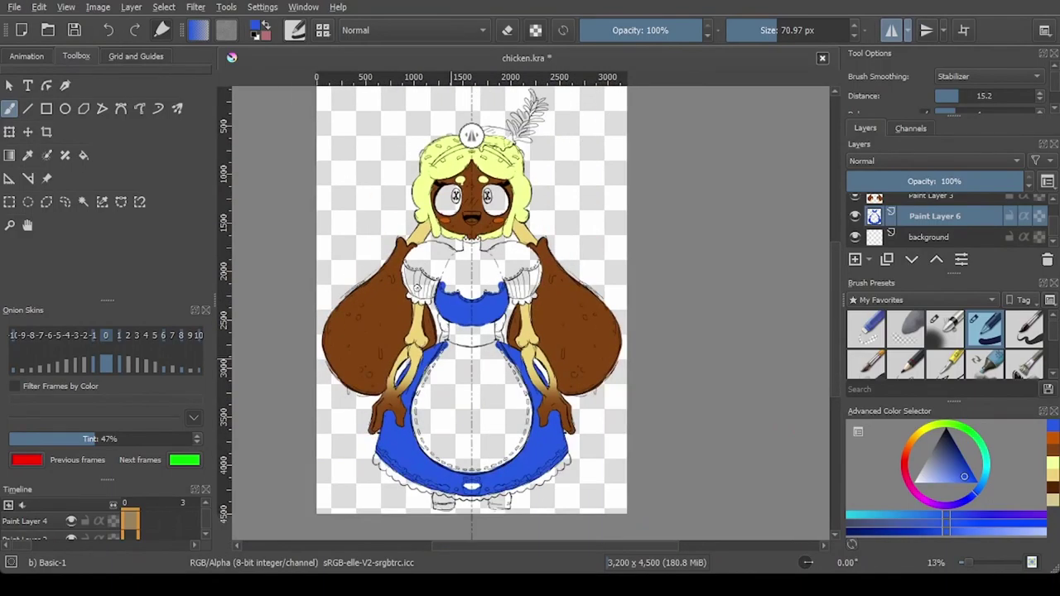
# Step: Darken the blue, reduce the brush to about 27 px and paint the waist sash with its side bows
pyautogui.scroll(2, 530, 352)
pyautogui.press('k')
pyautogui.press('k')
pyautogui.press('k')
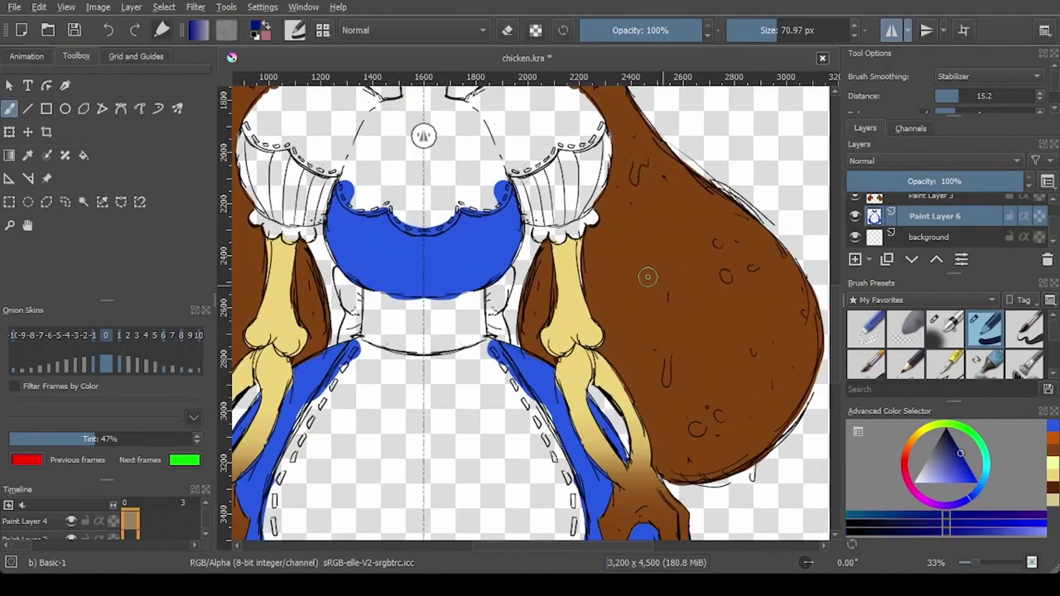
pyautogui.scroll(2, 548, 313)
pyautogui.keyDown('shift'); pyautogui.moveTo(549, 313); pyautogui.dragTo(525, 313); pyautogui.keyUp('shift')
pyautogui.moveTo(443, 272)
pyautogui.mouseDown()
pyautogui.moveTo(475, 232)
pyautogui.moveTo(430, 290)
pyautogui.moveTo(431, 357)
pyautogui.moveTo(467, 370)
pyautogui.moveTo(448, 333)
pyautogui.mouseUp()
pyautogui.moveTo(401, 295)
pyautogui.mouseDown()
pyautogui.moveTo(651, 312)
pyautogui.moveTo(662, 279)
pyautogui.moveTo(497, 304)
pyautogui.mouseUp()
pyautogui.scroll(1, 651, 312)
pyautogui.moveTo(328, 308)
pyautogui.mouseDown()
pyautogui.moveTo(315, 419)
pyautogui.moveTo(530, 455)
pyautogui.moveTo(592, 450)
pyautogui.moveTo(648, 295)
pyautogui.moveTo(599, 426)
pyautogui.moveTo(433, 315)
pyautogui.moveTo(472, 436)
pyautogui.moveTo(374, 409)
pyautogui.mouseUp()
pyautogui.scroll(-6, 374, 409)
pyautogui.scroll(3, 455, 272)
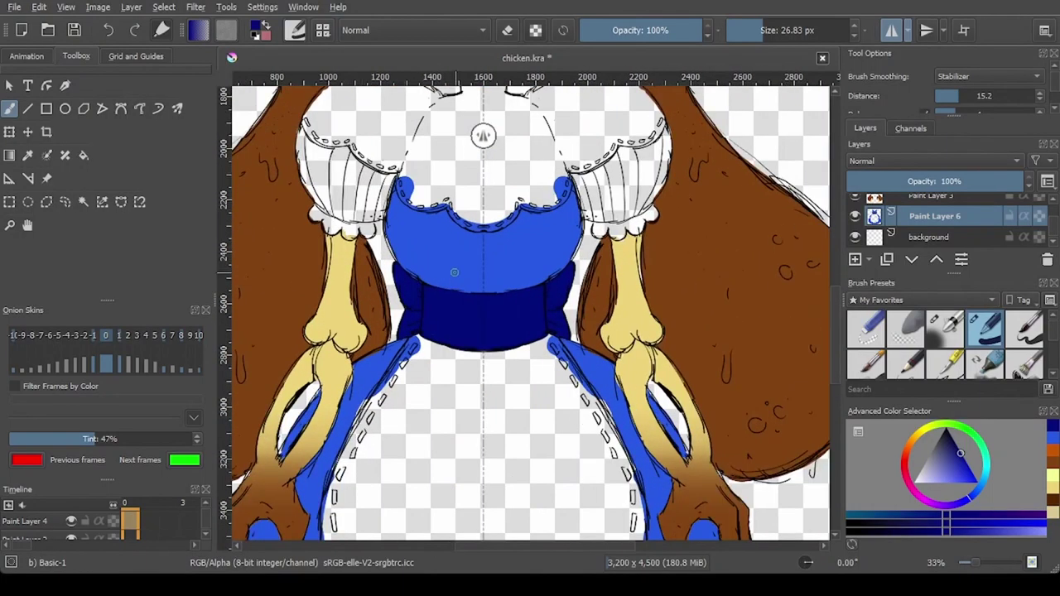
# Step: Choose a bright yellow and fill the waist sash and side bows with it
pyautogui.scroll(-1, 455, 272)
pyautogui.click(927, 428)
pyautogui.click(973, 483)
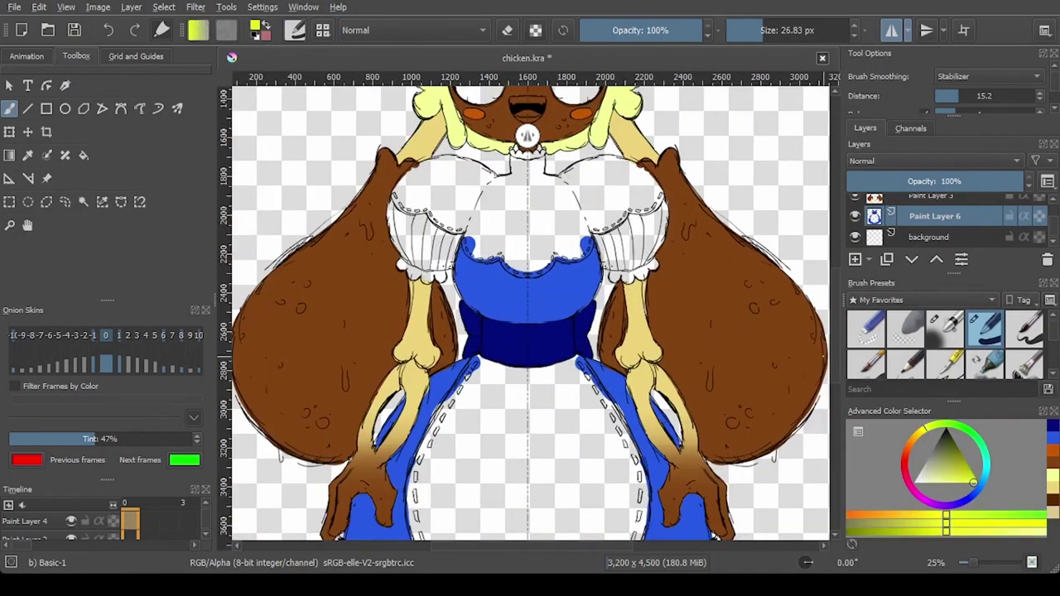
pyautogui.press('f')
pyautogui.click(521, 339)
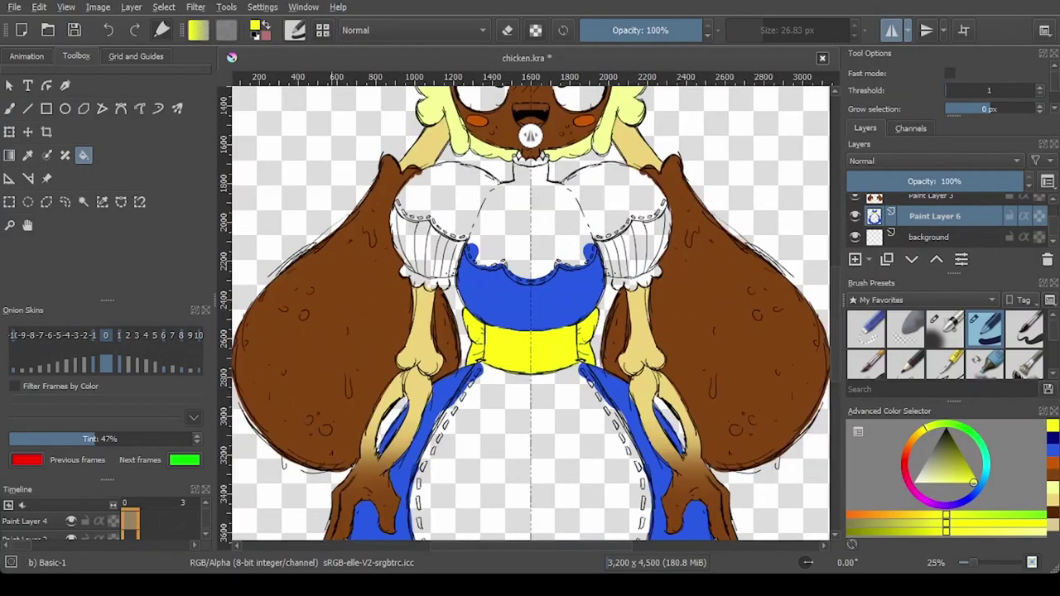
pyautogui.scroll(-2, 533, 348)
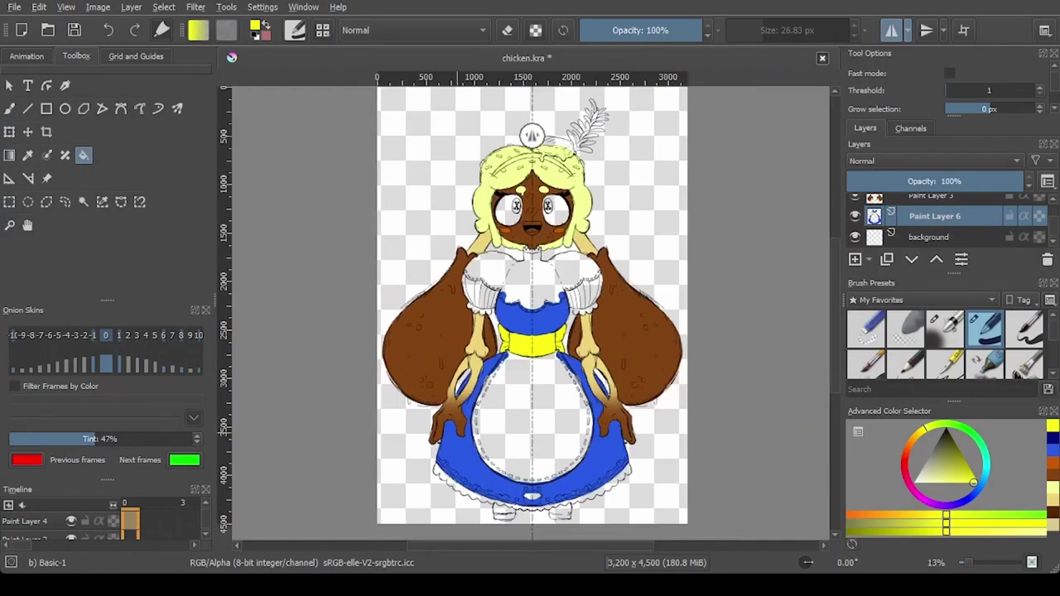
# Step: On Paint Layer 3, choose a paler cream yellow and fill the hair with it
pyautogui.scroll(3, 507, 178)
pyautogui.scroll(1, 936, 220)
pyautogui.click(932, 244)
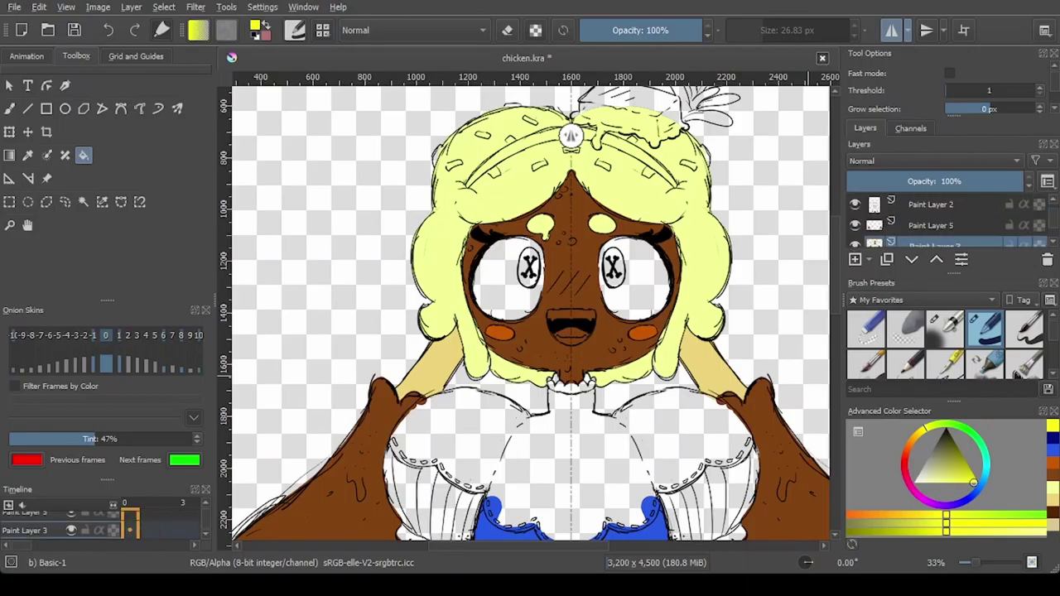
pyautogui.click(927, 483)
pyautogui.click(708, 269)
pyautogui.scroll(-4, 708, 269)
pyautogui.scroll(2, 670, 135)
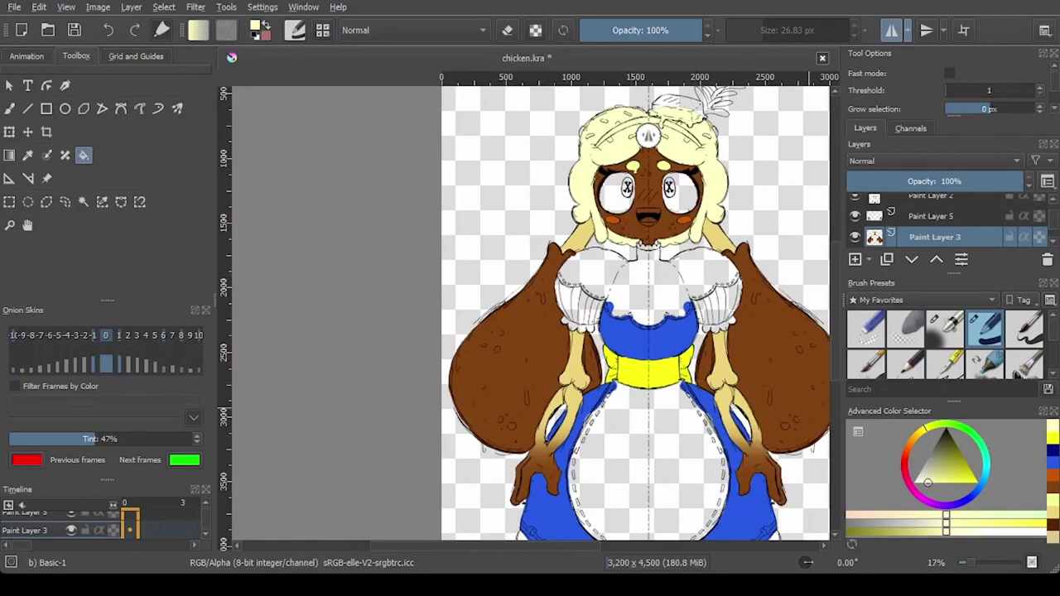
# Step: On Paint Layer 6, outline the puffed shoulders and their scalloped, stitched edges in cream yellow
pyautogui.press('pagedown')
pyautogui.scroll(2, 725, 250)
pyautogui.press('b')
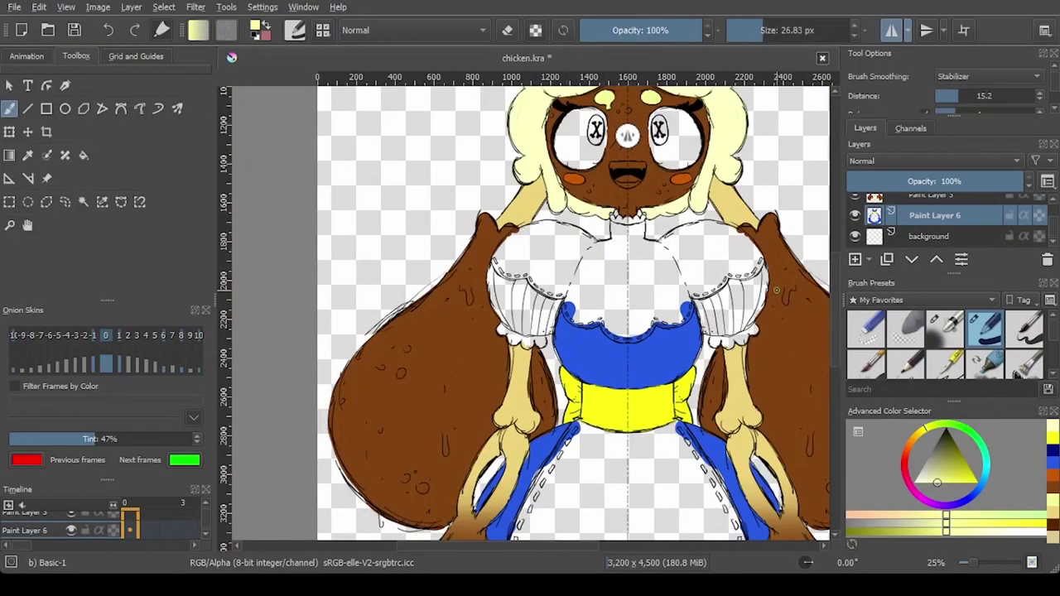
pyautogui.scroll(-2, 769, 303)
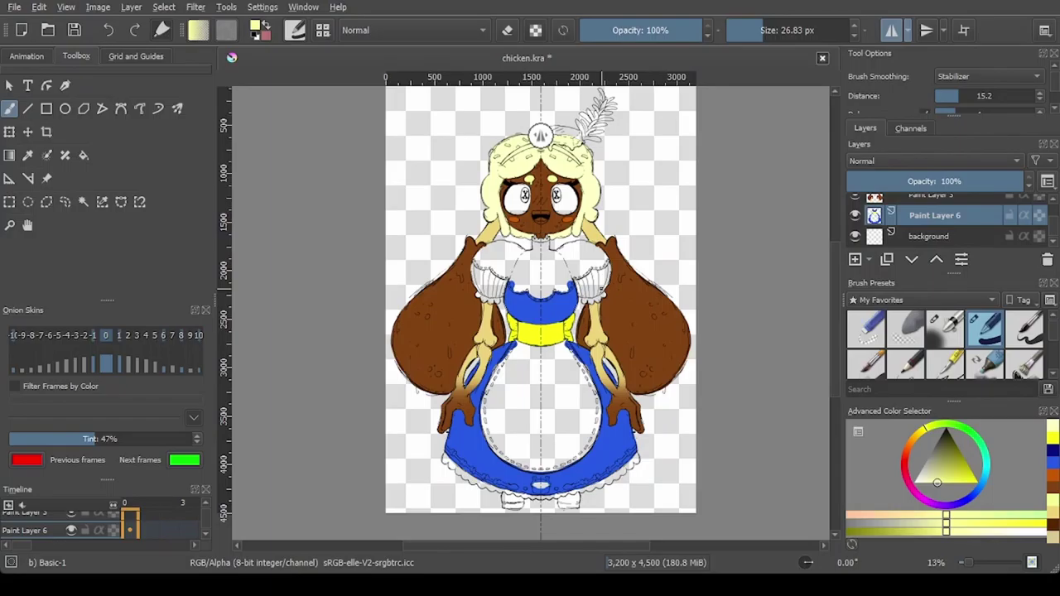
pyautogui.scroll(9, 478, 250)
pyautogui.moveTo(451, 330)
pyautogui.mouseDown()
pyautogui.moveTo(547, 223)
pyautogui.moveTo(729, 192)
pyautogui.mouseUp()
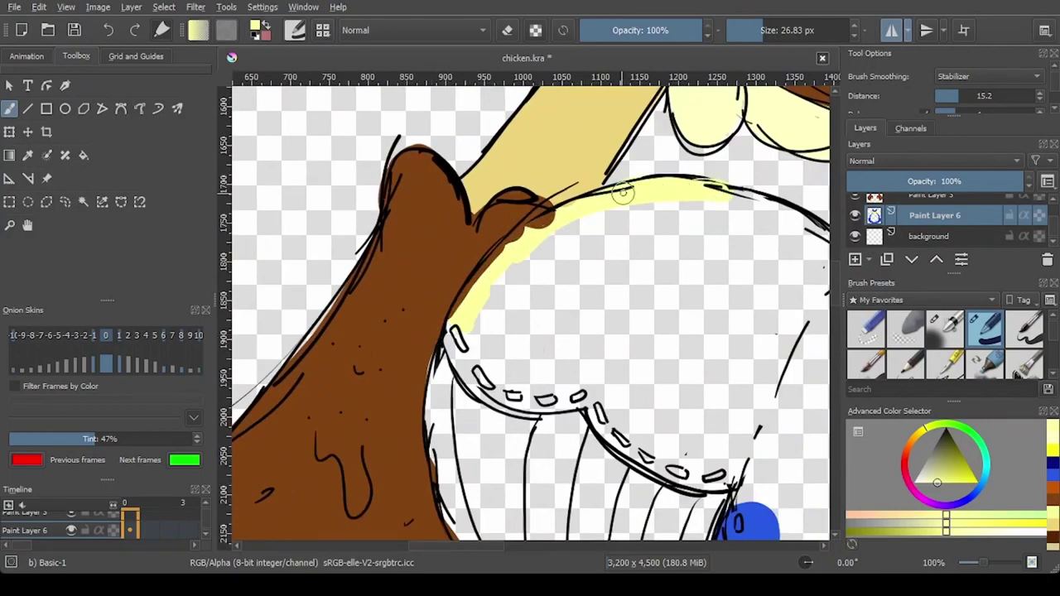
pyautogui.moveTo(623, 193); pyautogui.dragTo(507, 228)
pyautogui.moveTo(598, 237); pyautogui.dragTo(741, 303)
pyautogui.moveTo(348, 355)
pyautogui.mouseDown()
pyautogui.moveTo(424, 444)
pyautogui.moveTo(509, 489)
pyautogui.moveTo(632, 520)
pyautogui.mouseUp()
pyautogui.moveTo(636, 467)
pyautogui.mouseDown()
pyautogui.moveTo(572, 275)
pyautogui.moveTo(580, 397)
pyautogui.moveTo(613, 439)
pyautogui.moveTo(704, 418)
pyautogui.moveTo(649, 423)
pyautogui.moveTo(712, 452)
pyautogui.moveTo(581, 377)
pyautogui.moveTo(646, 422)
pyautogui.moveTo(751, 390)
pyautogui.mouseUp()
# Step: Finish the cream-yellow outline around the neckline and scalloped collar, and fill the collar and shoulders with a 1 px selection growth
pyautogui.scroll(-1, 821, 410)
pyautogui.click(84, 156)
pyautogui.click(9, 109)
pyautogui.moveTo(647, 167); pyautogui.dragTo(548, 378)
pyautogui.moveTo(548, 378)
pyautogui.mouseDown()
pyautogui.moveTo(592, 328)
pyautogui.moveTo(632, 330)
pyautogui.mouseUp()
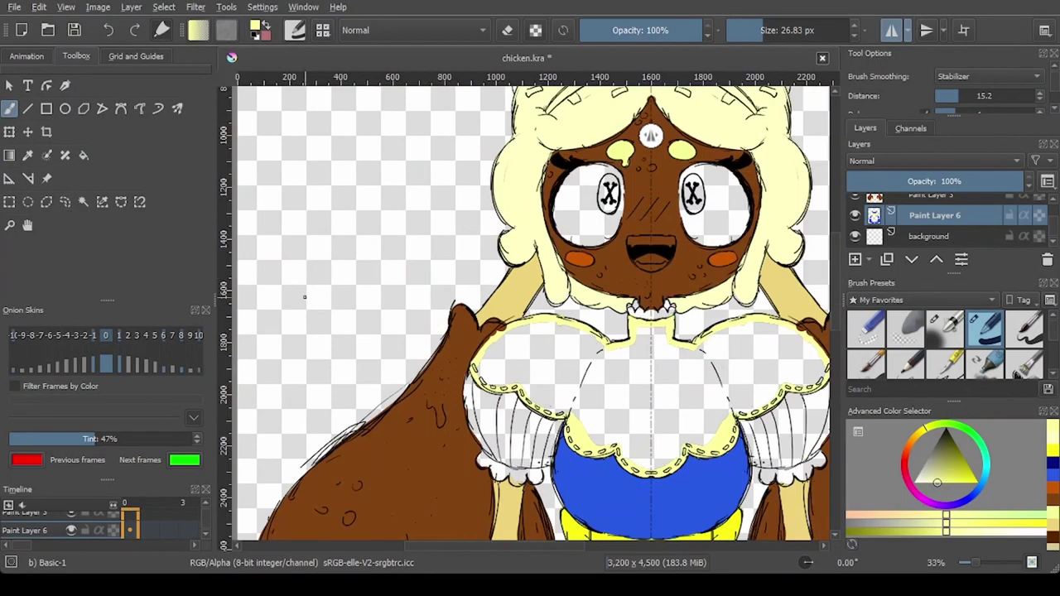
pyautogui.press('f')
# Step: On Paint Layer 3, erase the brown wing-tip overspill at the shoulders
pyautogui.press('pageup')
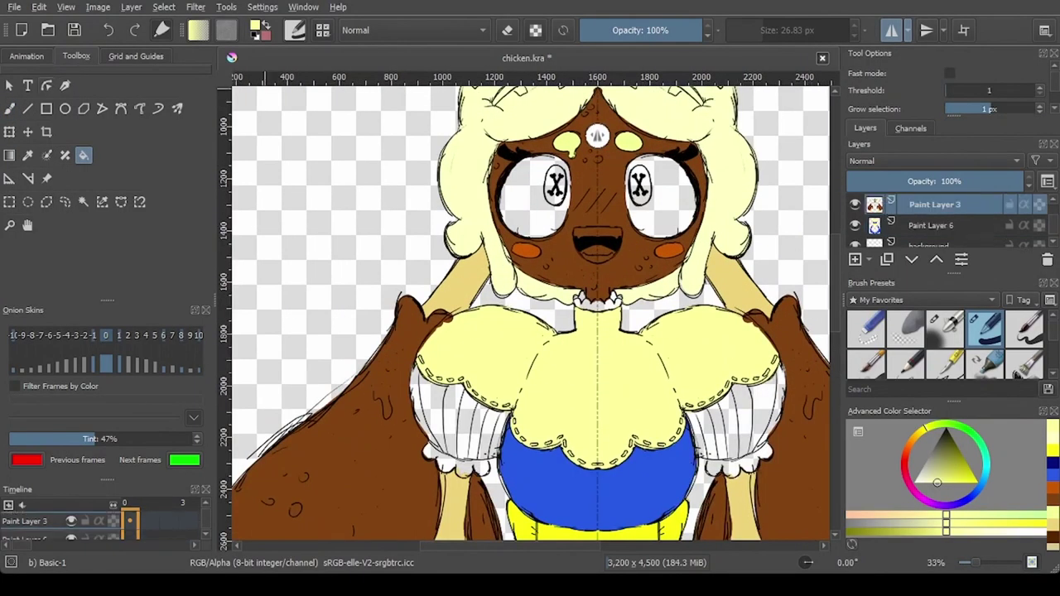
pyautogui.press('b')
pyautogui.scroll(2, 398, 345)
pyautogui.scroll(-5, 457, 341)
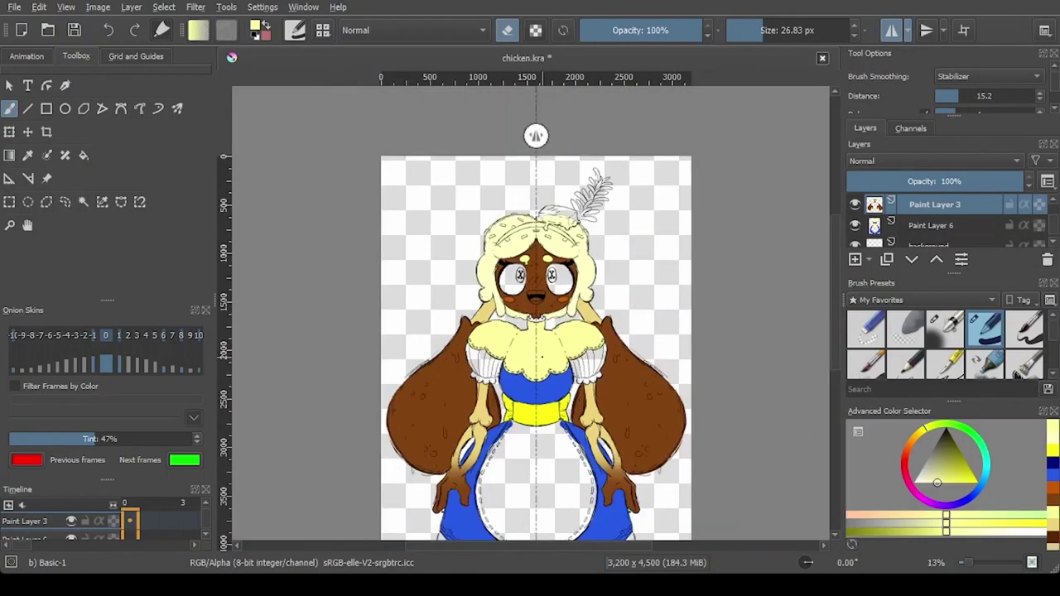
# Step: On Paint Layer 6, paint a cream-yellow edge along the top of the apron, beneath the yellow sash
pyautogui.press('pagedown')
pyautogui.scroll(5, 597, 290)
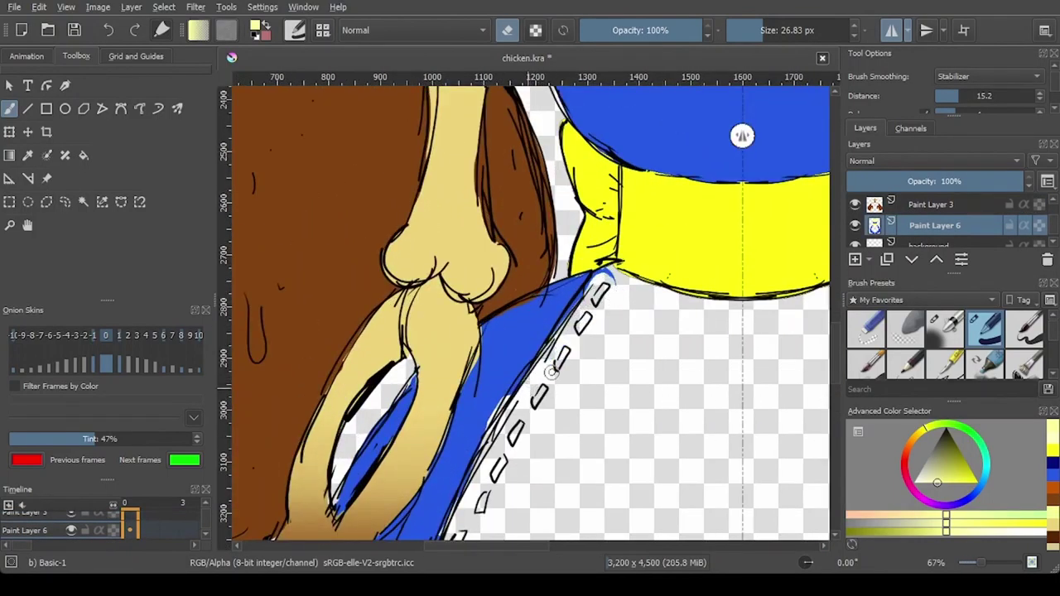
pyautogui.moveTo(558, 327)
pyautogui.mouseDown()
pyautogui.moveTo(613, 269)
pyautogui.moveTo(593, 285)
pyautogui.moveTo(657, 291)
pyautogui.mouseUp()
pyautogui.moveTo(615, 291)
pyautogui.mouseDown()
pyautogui.moveTo(561, 329)
pyautogui.moveTo(519, 307)
pyautogui.mouseUp()
pyautogui.moveTo(743, 314); pyautogui.dragTo(667, 323)
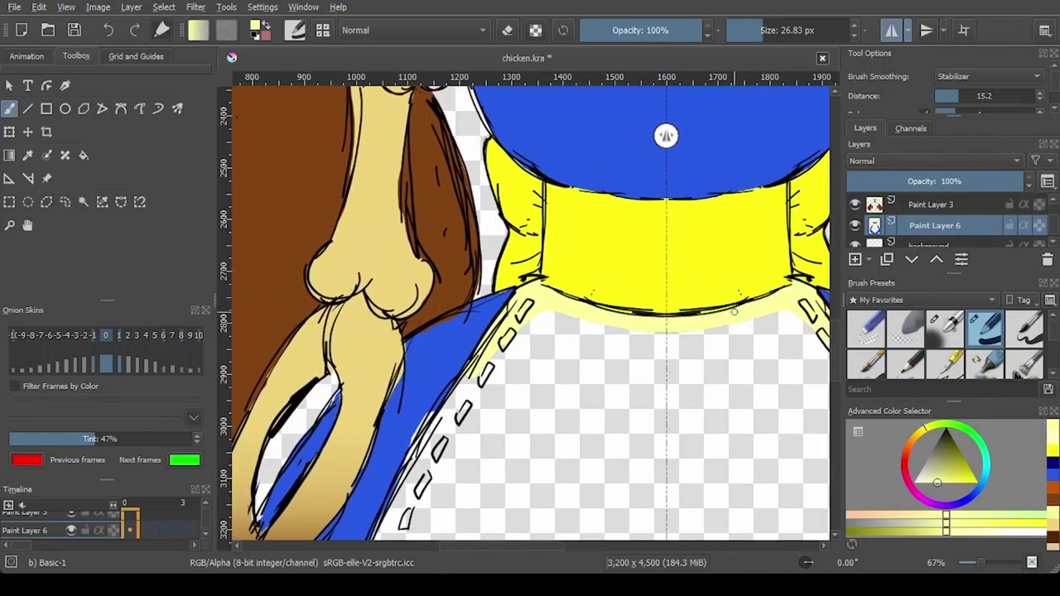
# Step: Outline the apron's sides and rounded bottom in cream yellow and fill the whole apron with it
pyautogui.scroll(-1, 734, 310)
pyautogui.moveTo(468, 410); pyautogui.dragTo(513, 309)
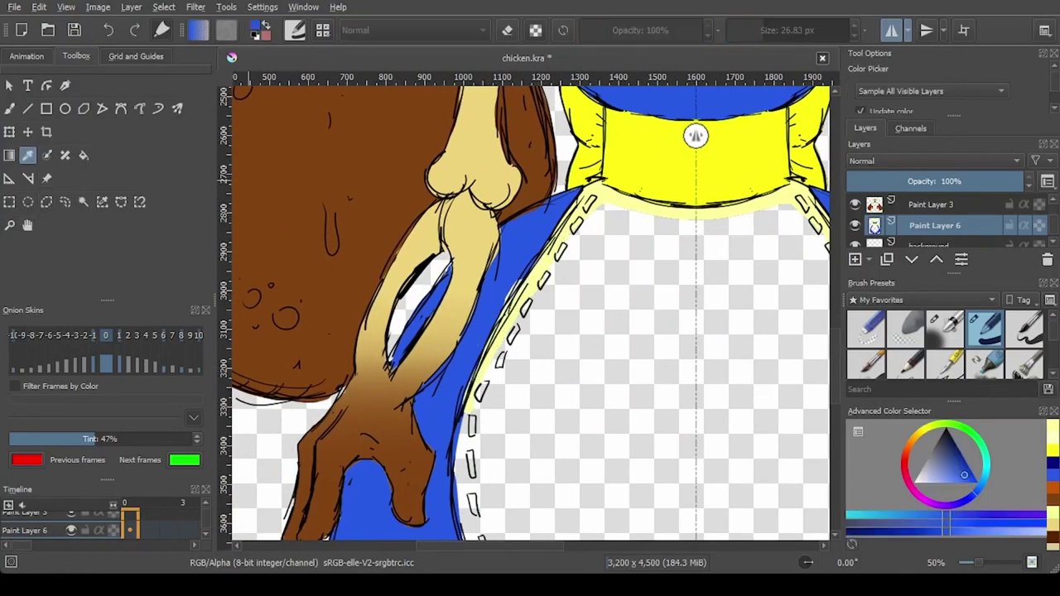
pyautogui.scroll(-1, 505, 297)
pyautogui.moveTo(505, 385); pyautogui.dragTo(489, 297)
pyautogui.moveTo(470, 321); pyautogui.dragTo(471, 294)
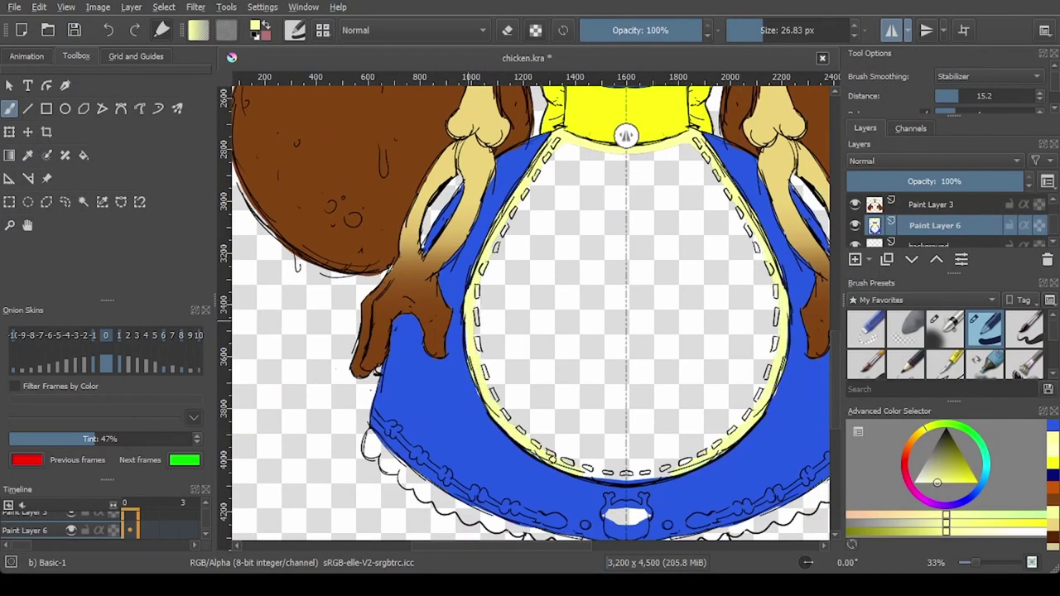
pyautogui.scroll(1, 530, 408)
pyautogui.keyDown('ctrl'); pyautogui.click(431, 388); pyautogui.keyUp('ctrl')
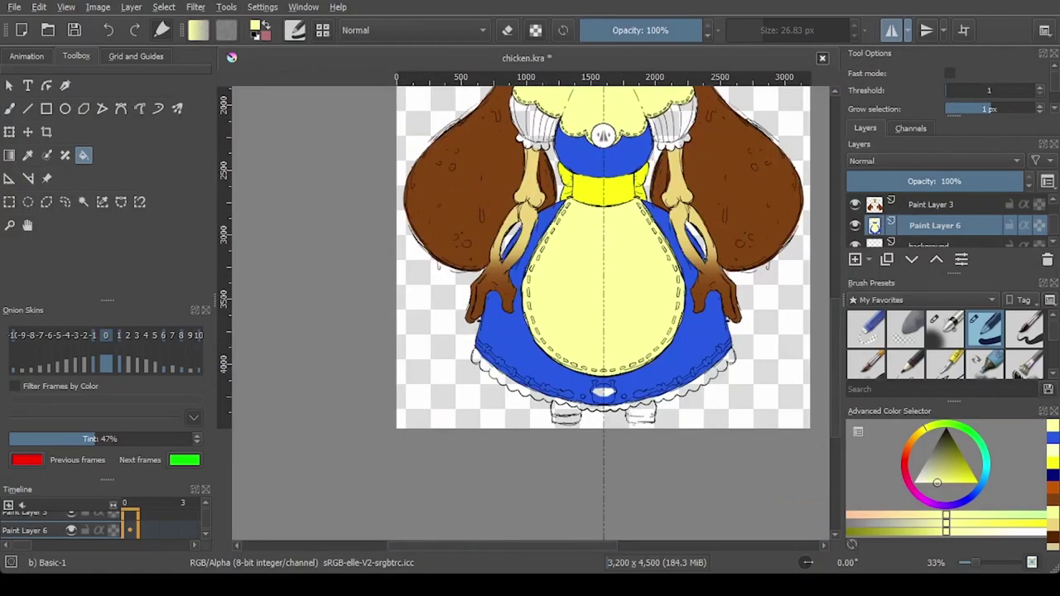
pyautogui.scroll(3, 565, 277)
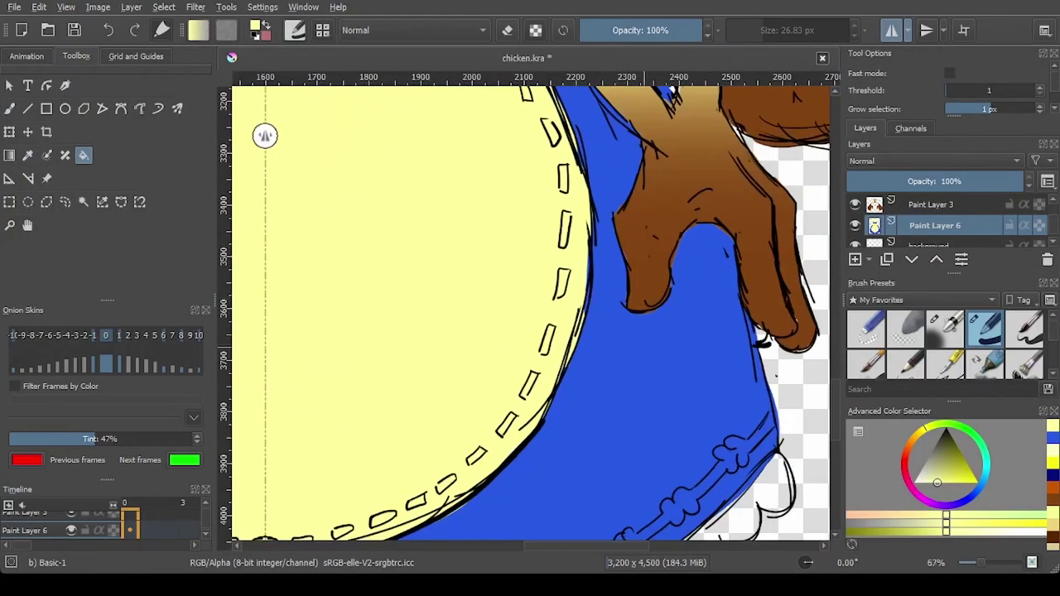
pyautogui.scroll(-5, 565, 276)
pyautogui.scroll(2, 550, 258)
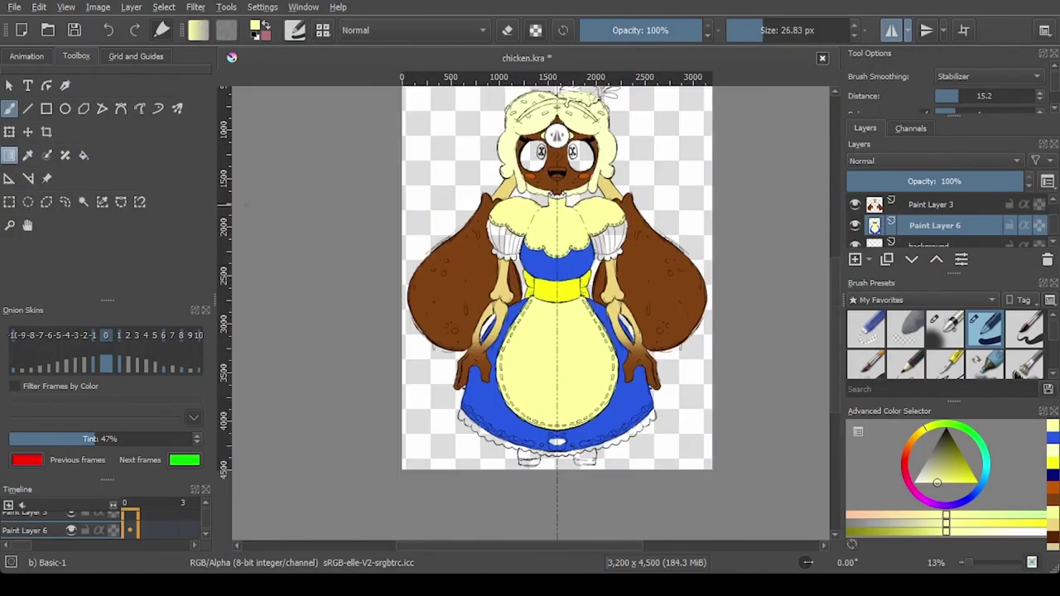
# Step: Choose a dark green, outline the ribbed lower part of the puffed sleeves and reduce the brush to about 9 px for the edges
pyautogui.click(27, 156)
pyautogui.click(625, 435)
pyautogui.click(971, 431)
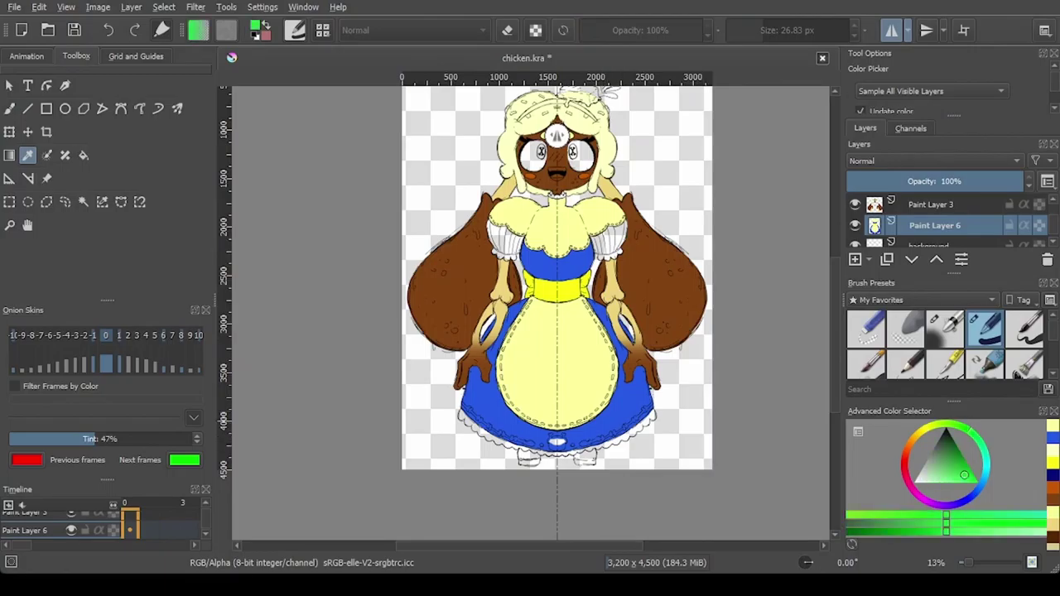
pyautogui.click(951, 458)
pyautogui.click(969, 428)
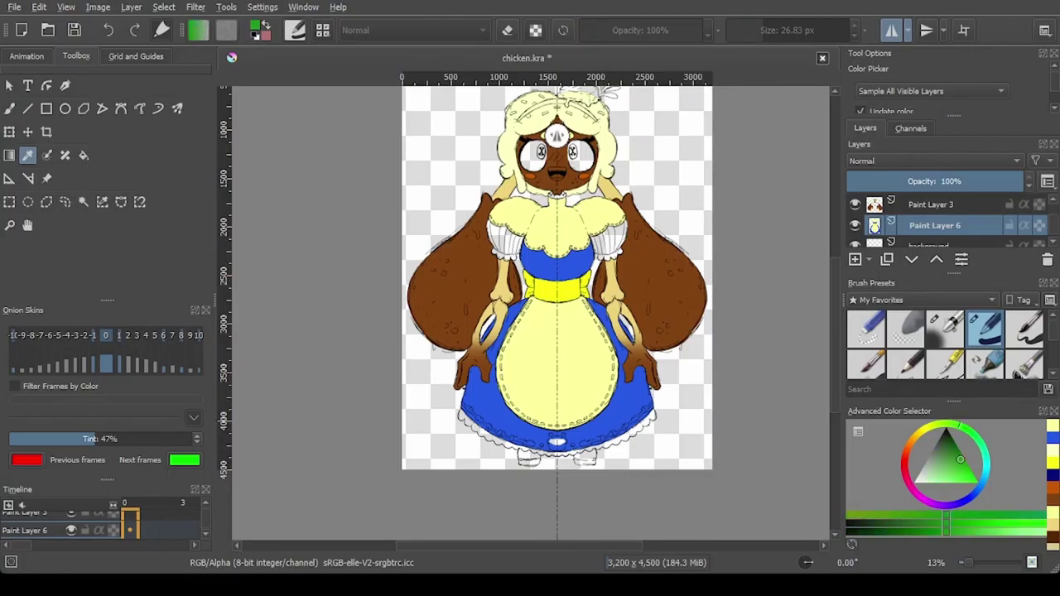
pyautogui.moveTo(953, 461); pyautogui.dragTo(949, 456)
pyautogui.press('b')
pyautogui.scroll(6, 802, 325)
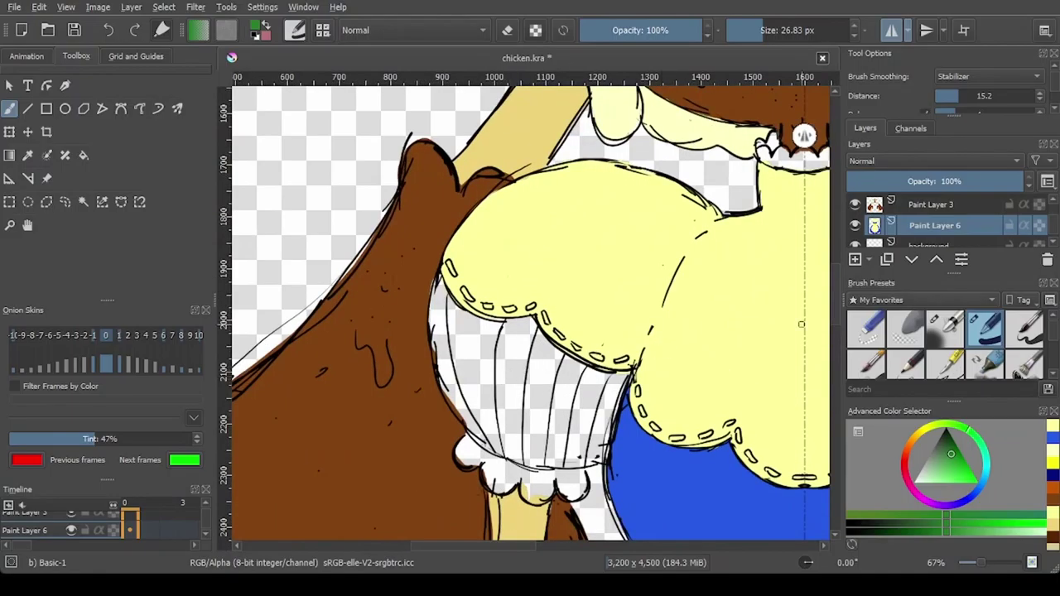
pyautogui.moveTo(475, 424); pyautogui.dragTo(434, 350)
pyautogui.moveTo(436, 284); pyautogui.dragTo(442, 280)
pyautogui.moveTo(448, 273)
pyautogui.keyDown('shift'); pyautogui.mouseDown()
pyautogui.moveTo(436, 273)
pyautogui.moveTo(495, 320)
pyautogui.mouseUp(); pyautogui.keyUp('shift')
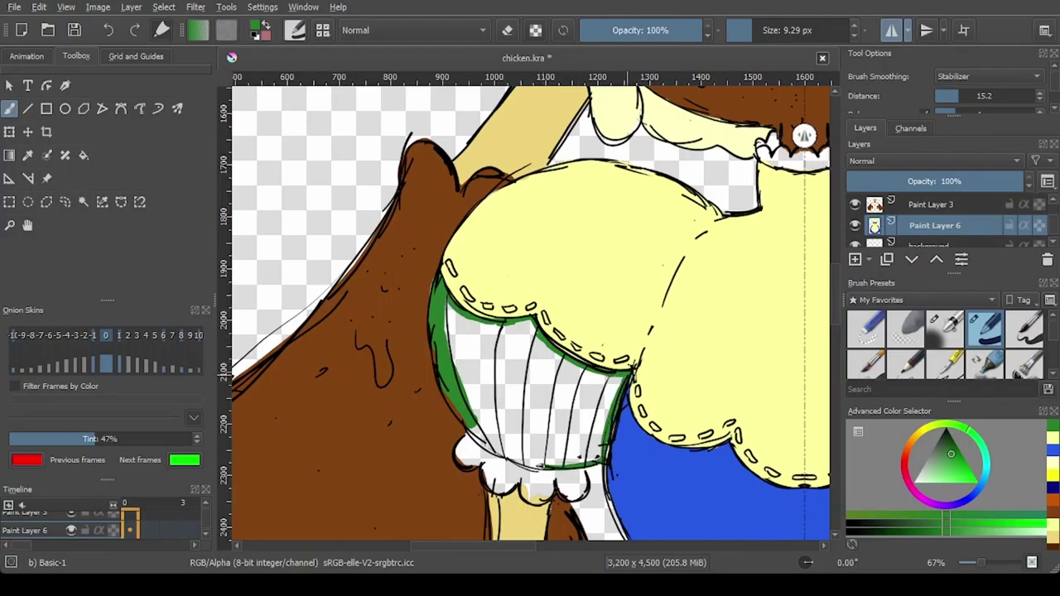
# Step: Fill the ribbed lower parts of both puffed sleeves with dark green on Paint Layer 6
pyautogui.press('pageup')
pyautogui.press('e')
pyautogui.click(934, 225)
pyautogui.press('f')
pyautogui.click(530, 398)
pyautogui.scroll(-3, 531, 331)
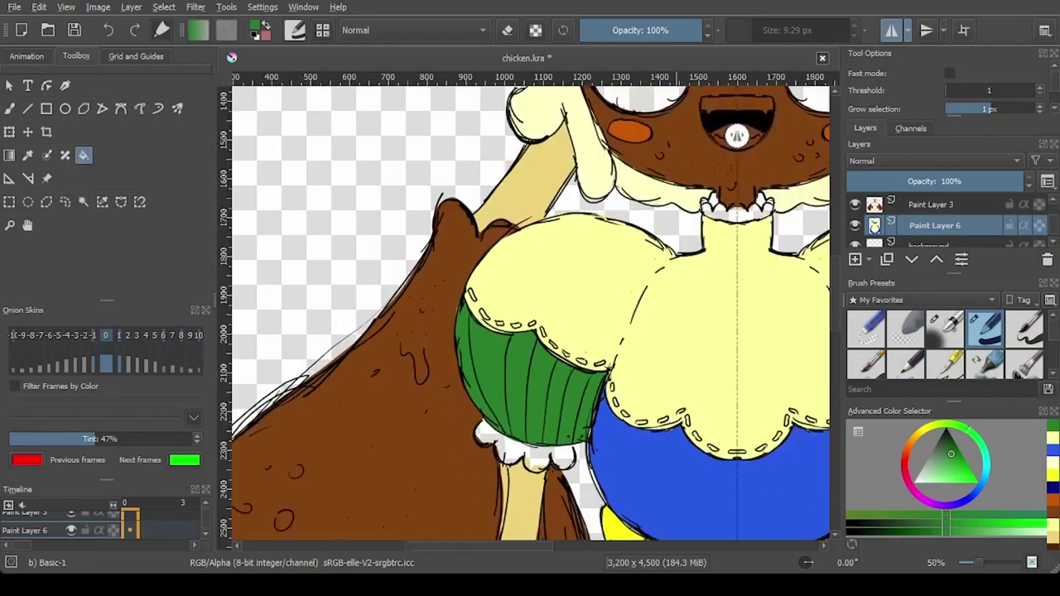
pyautogui.click(702, 367)
# Step: Examine the flat colors of the whole figure, from the head down to the skirt hem
pyautogui.scroll(-3, 627, 338)
pyautogui.press('+')
pyautogui.press('+')
pyautogui.press('+')
pyautogui.press('+')
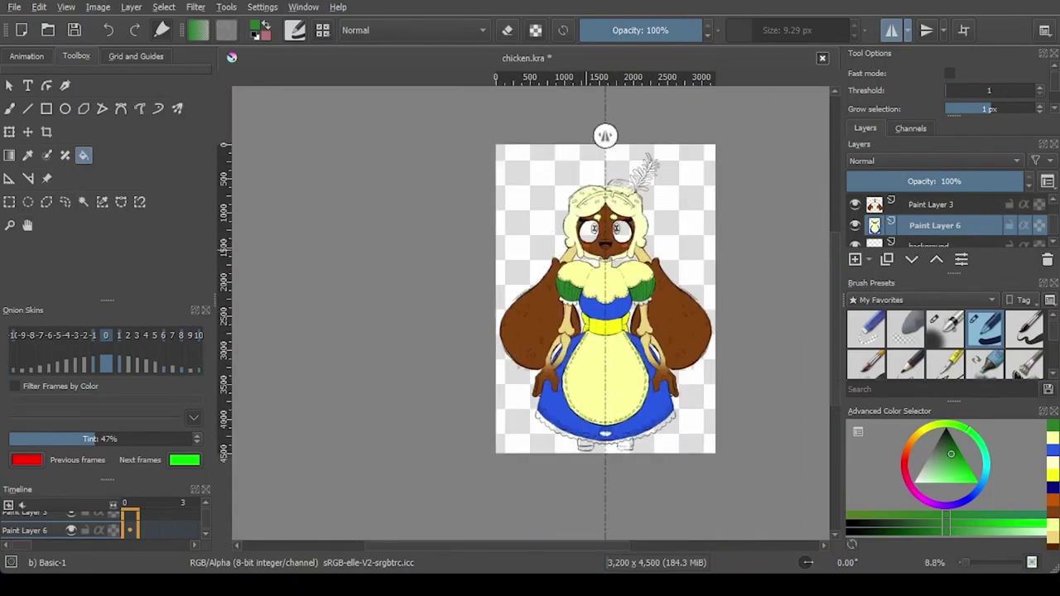
pyautogui.press('-')
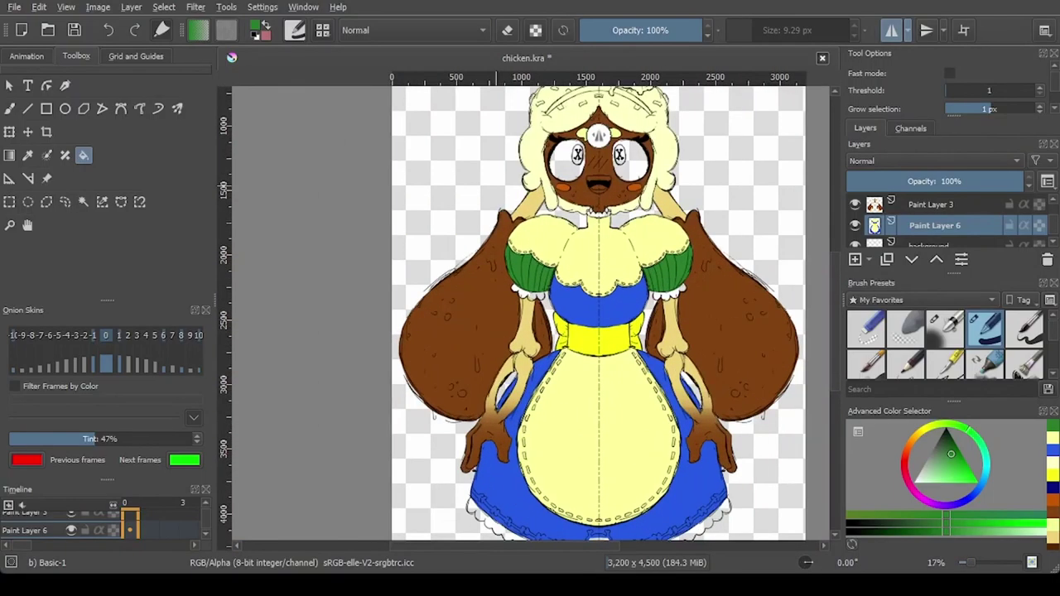
pyautogui.moveTo(554, 329); pyautogui.dragTo(541, 270)
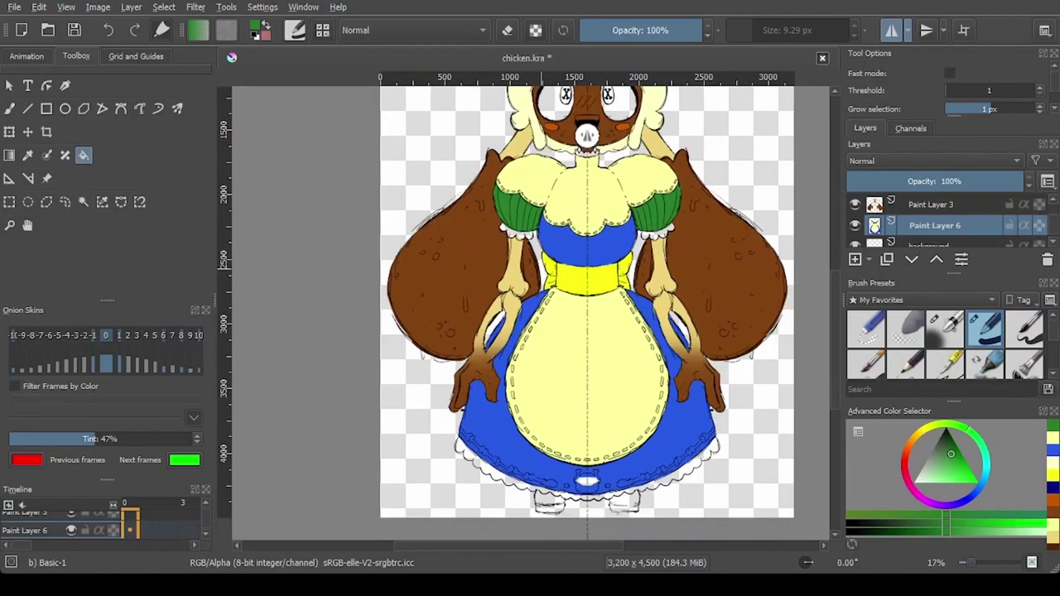
pyautogui.press('+')
pyautogui.click(28, 155)
pyautogui.scroll(-1, 506, 228)
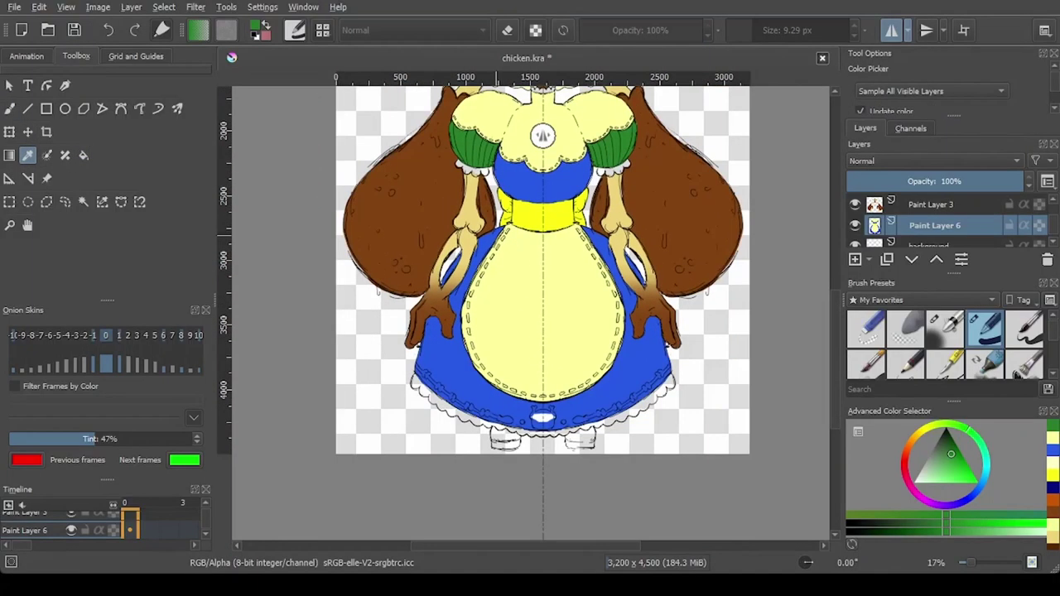
pyautogui.scroll(2, 555, 125)
# Step: Add a paint layer above Paint Layer 6 and paint the stitch dashes along the shoulder's scalloped edge dark green
pyautogui.click(9, 109)
pyautogui.click(855, 259)
pyautogui.scroll(3, 285, 199)
pyautogui.keyDown('ctrl'); pyautogui.scroll(3, 410, 310); pyautogui.keyUp('ctrl')
pyautogui.moveTo(511, 258); pyautogui.dragTo(539, 300)
pyautogui.moveTo(553, 335); pyautogui.dragTo(590, 374)
pyautogui.moveTo(620, 387); pyautogui.dragTo(651, 397)
pyautogui.moveTo(681, 400); pyautogui.dragTo(693, 402)
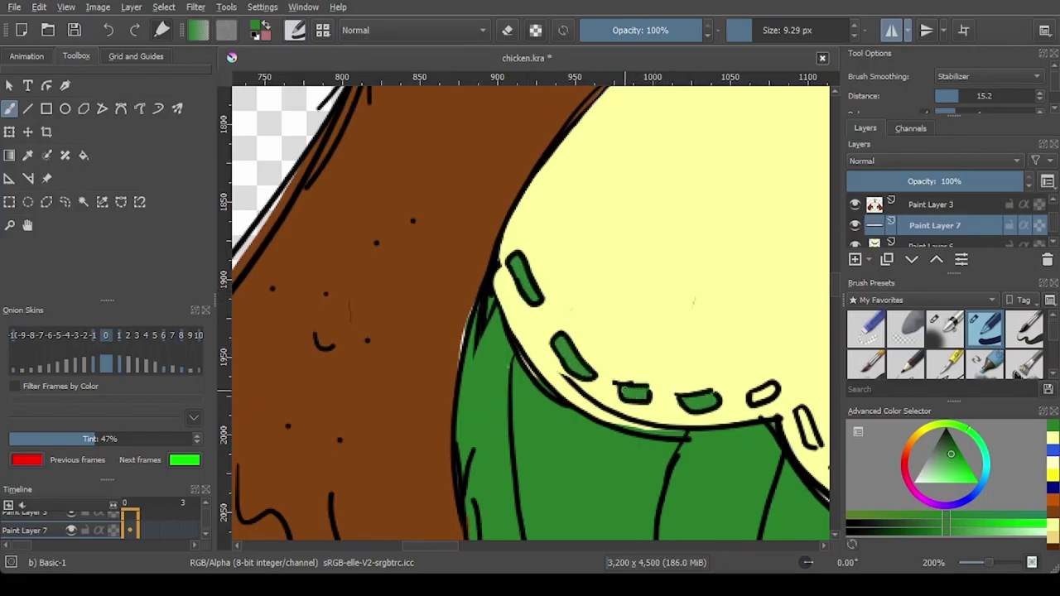
# Step: Color the stitch dashes along the scalloped collar edge green on Paint Layer 7, erasing any spill outside the lines
pyautogui.moveTo(511, 365); pyautogui.dragTo(427, 364)
pyautogui.moveTo(671, 394); pyautogui.dragTo(693, 388)
pyautogui.moveTo(717, 411); pyautogui.dragTo(730, 444)
pyautogui.scroll(-2, 722, 374)
pyautogui.moveTo(722, 373); pyautogui.dragTo(371, 310)
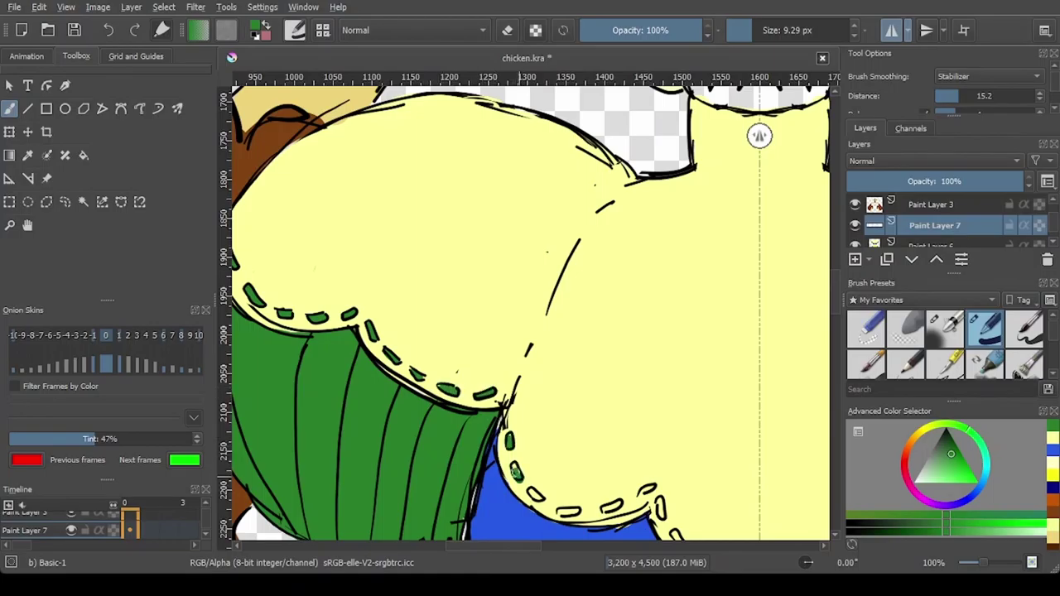
pyautogui.press('e')
pyautogui.moveTo(521, 487); pyautogui.dragTo(526, 485)
pyautogui.press('e')
pyautogui.moveTo(635, 432); pyautogui.dragTo(461, 244)
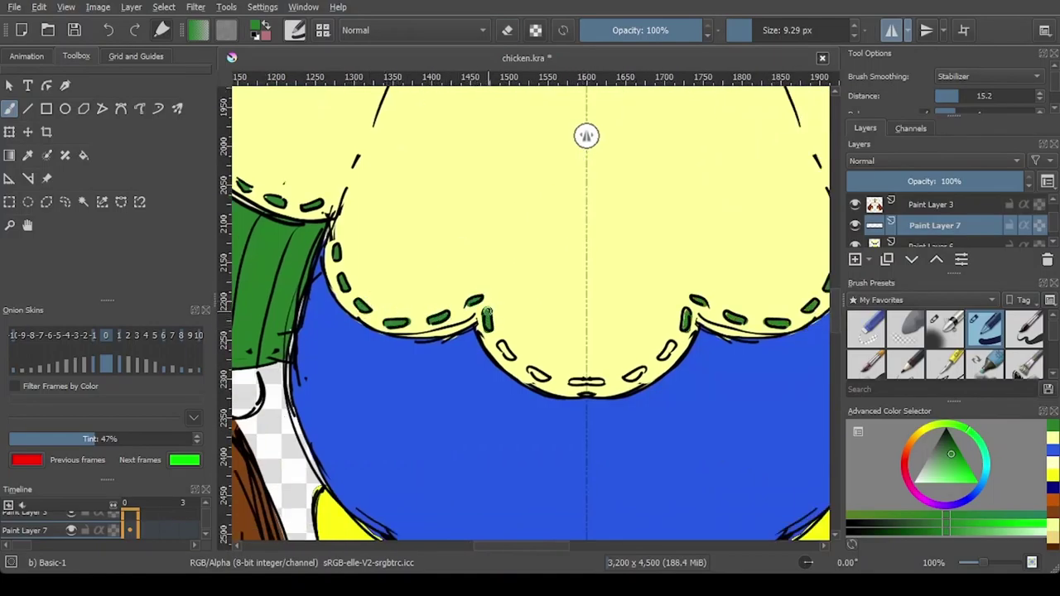
# Step: Color the stitch dashes green down the upper side of the apron, from the waistband to its widest point
pyautogui.keyDown('ctrl'); pyautogui.scroll(-3, 571, 382); pyautogui.keyUp('ctrl')
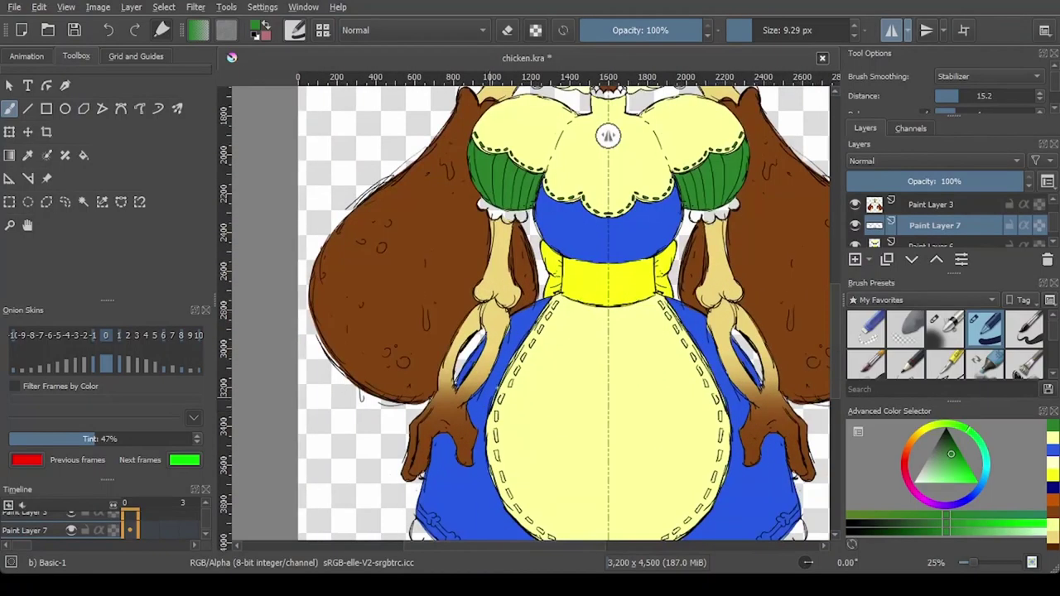
pyautogui.keyDown('ctrl'); pyautogui.scroll(2, 580, 261); pyautogui.keyUp('ctrl')
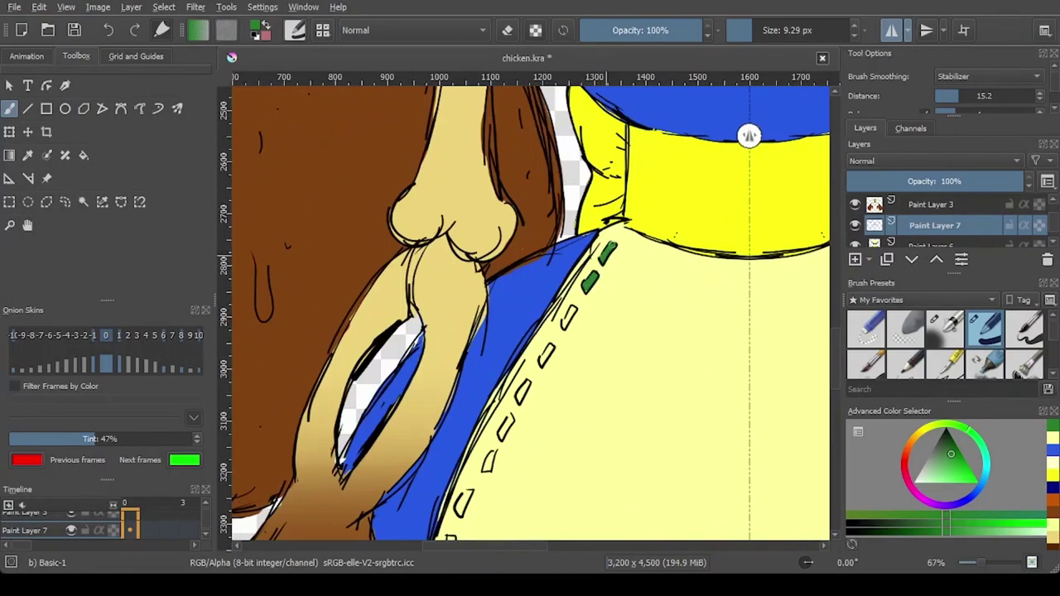
pyautogui.keyDown('ctrl'); pyautogui.scroll(3, 572, 372); pyautogui.keyUp('ctrl')
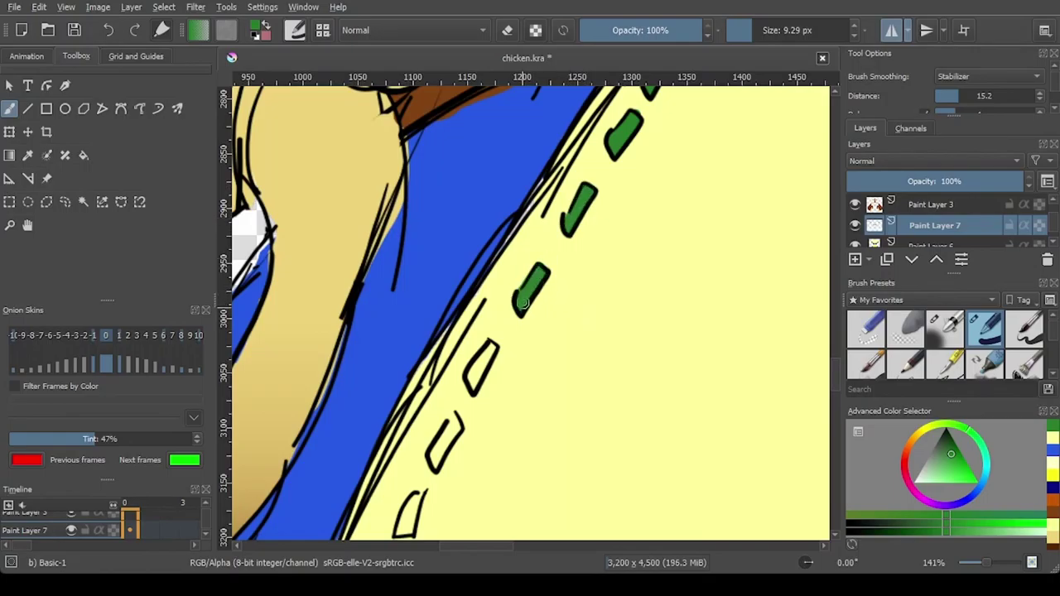
pyautogui.moveTo(472, 387); pyautogui.dragTo(479, 384)
pyautogui.moveTo(436, 462)
pyautogui.mouseDown()
pyautogui.moveTo(479, 365)
pyautogui.moveTo(548, 131)
pyautogui.mouseUp()
pyautogui.moveTo(512, 200); pyautogui.dragTo(513, 198)
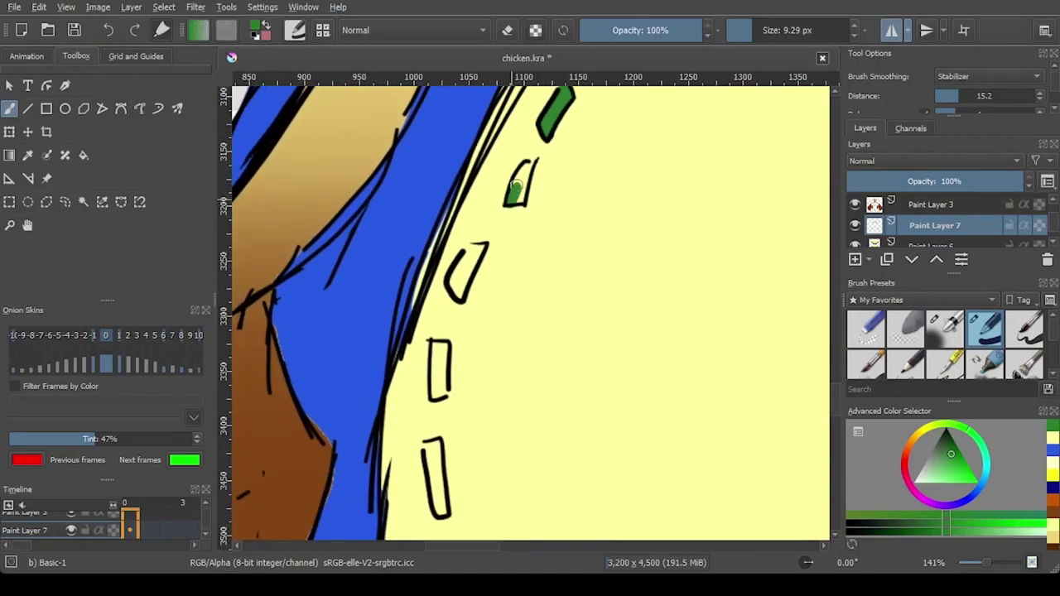
pyautogui.moveTo(456, 294); pyautogui.dragTo(481, 248)
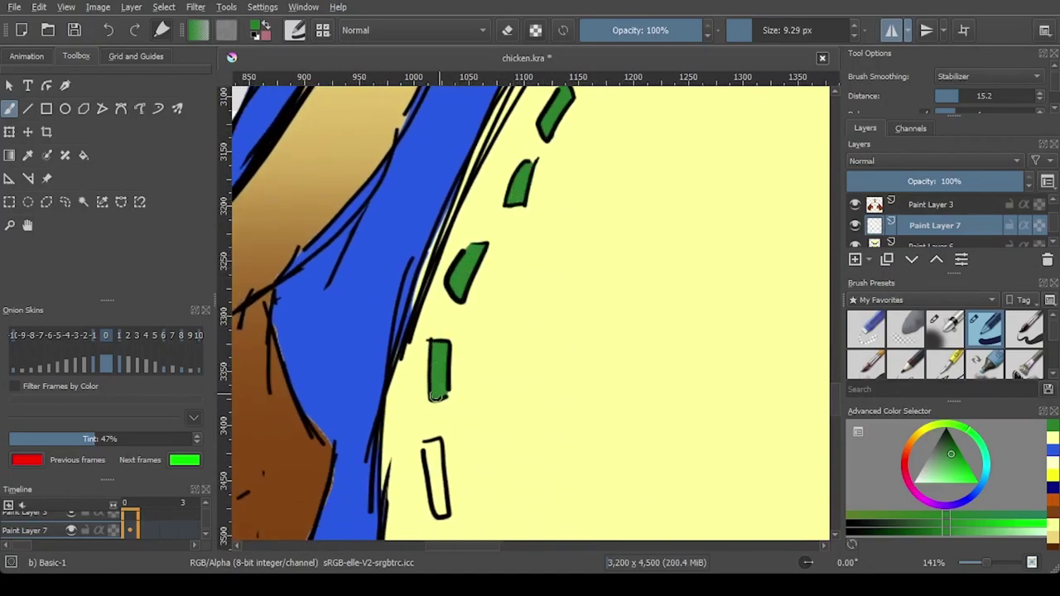
pyautogui.moveTo(432, 456)
pyautogui.mouseDown()
pyautogui.moveTo(441, 508)
pyautogui.moveTo(437, 290)
pyautogui.mouseUp()
# Step: Color the remaining stitch dashes green around the apron's lower curve up to the mirror line
pyautogui.scroll(-2, 439, 472)
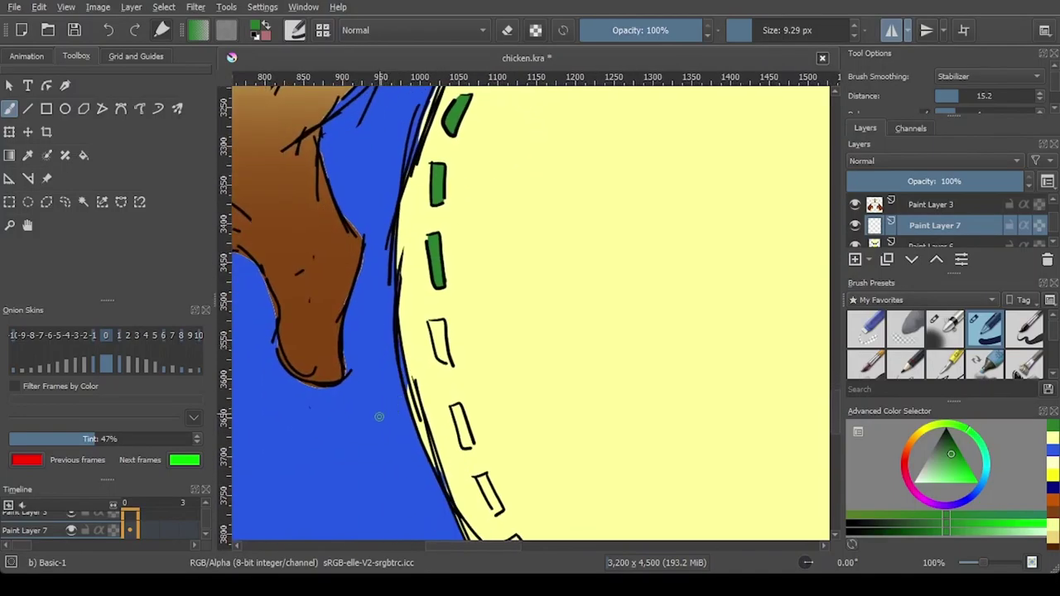
pyautogui.scroll(1, 426, 377)
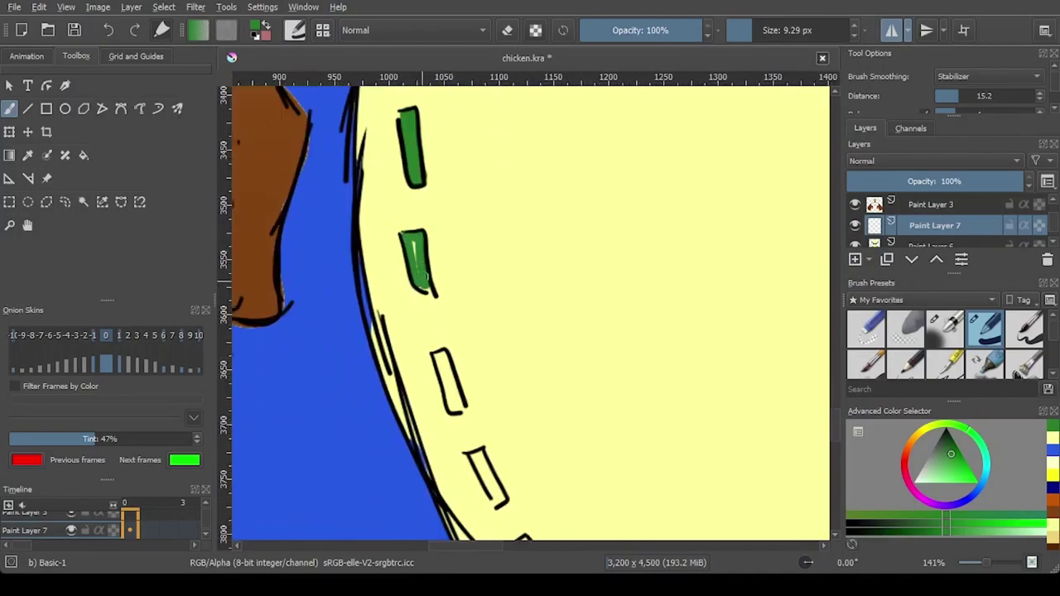
pyautogui.moveTo(452, 407); pyautogui.dragTo(446, 369)
pyautogui.moveTo(472, 457); pyautogui.dragTo(502, 504)
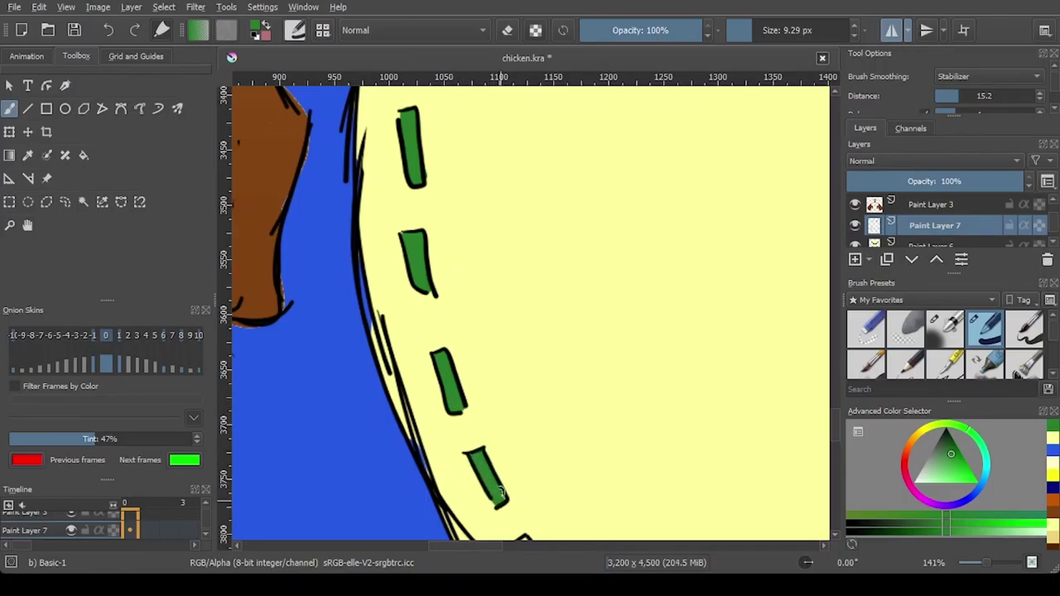
pyautogui.scroll(-2, 500, 493)
pyautogui.moveTo(487, 365); pyautogui.dragTo(520, 396)
pyautogui.moveTo(553, 435); pyautogui.dragTo(578, 451)
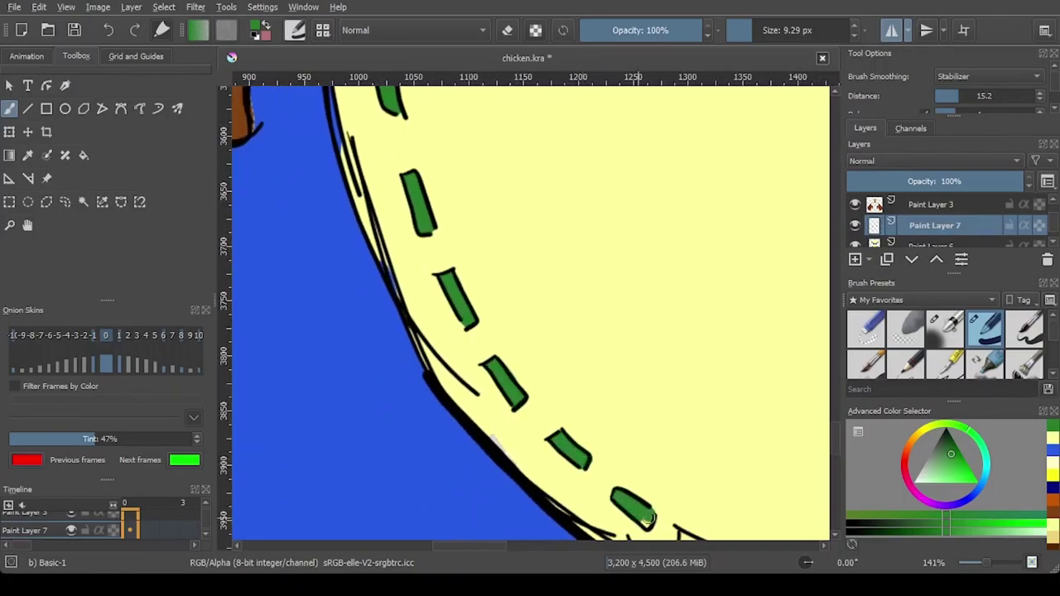
pyautogui.moveTo(649, 515); pyautogui.dragTo(646, 524)
pyautogui.moveTo(695, 462); pyautogui.dragTo(532, 312)
pyautogui.moveTo(581, 423); pyautogui.dragTo(606, 421)
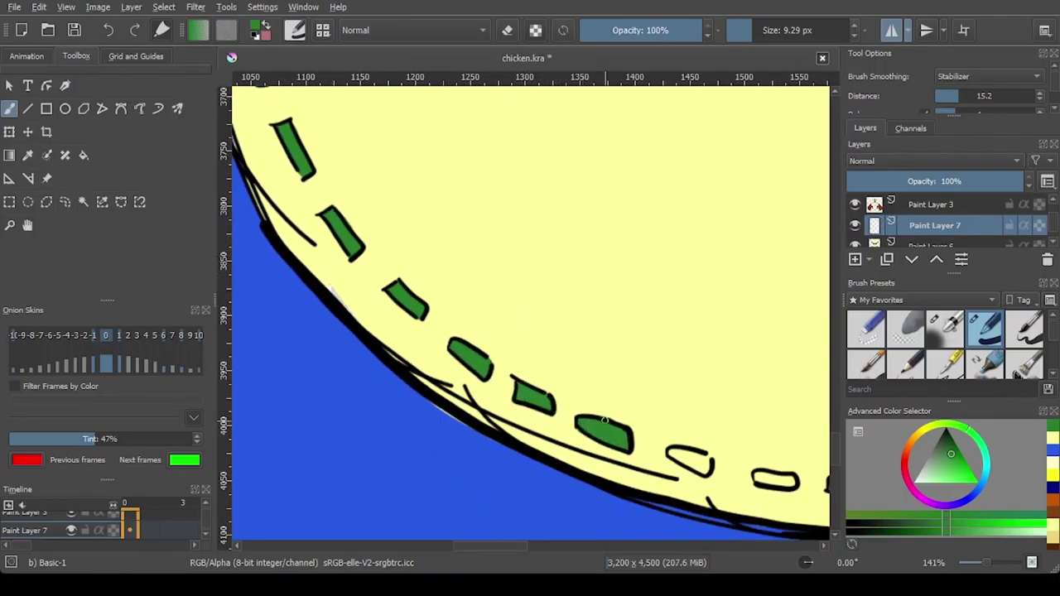
pyautogui.moveTo(791, 479); pyautogui.dragTo(588, 418)
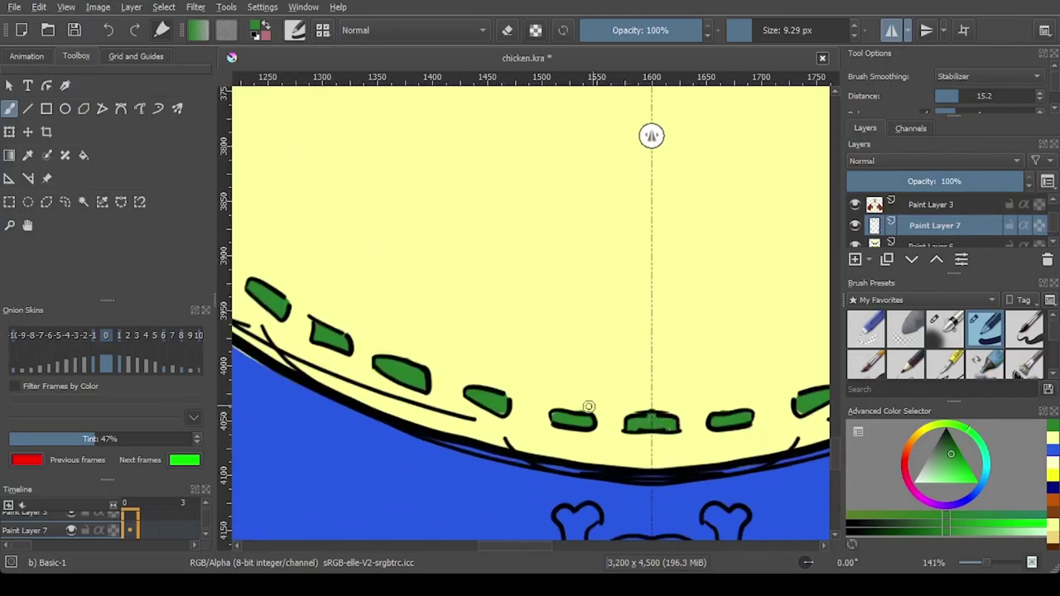
# Step: Sample the sash's yellow and paint the outermost bones of the skirt trim with a 19.15 px brush, erasing the overspill
pyautogui.scroll(-7, 508, 401)
pyautogui.scroll(2, 444, 370)
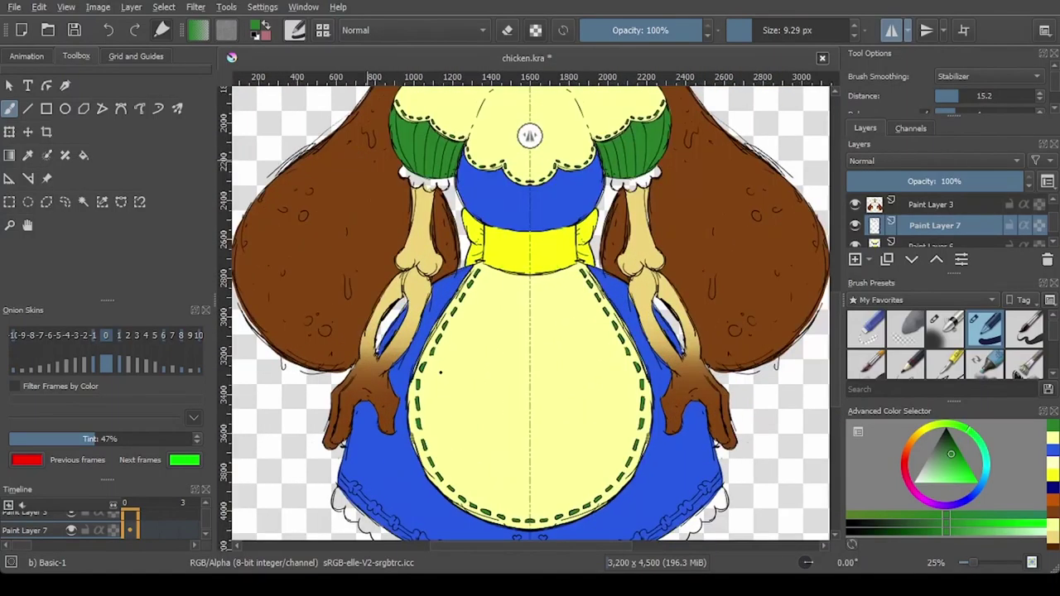
pyautogui.scroll(-2, 444, 372)
pyautogui.scroll(2, 450, 396)
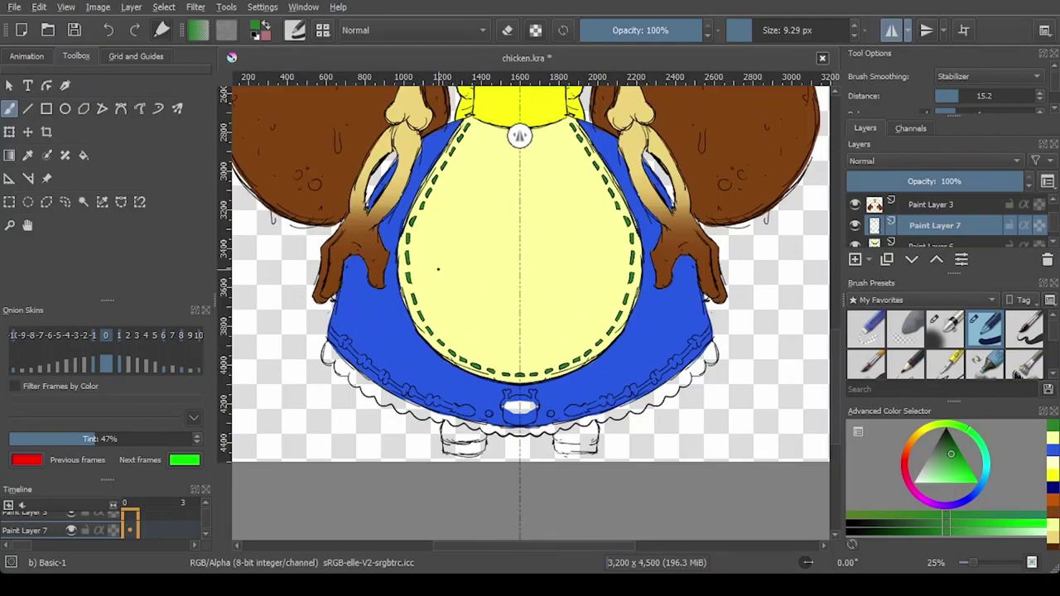
pyautogui.keyDown('ctrl'); pyautogui.click(495, 108); pyautogui.keyUp('ctrl')
pyautogui.scroll(6, 327, 334)
pyautogui.moveTo(343, 310)
pyautogui.mouseDown()
pyautogui.moveTo(376, 326)
pyautogui.moveTo(355, 319)
pyautogui.moveTo(426, 401)
pyautogui.moveTo(425, 381)
pyautogui.moveTo(479, 360)
pyautogui.moveTo(422, 362)
pyautogui.moveTo(479, 418)
pyautogui.moveTo(459, 396)
pyautogui.moveTo(458, 440)
pyautogui.moveTo(491, 409)
pyautogui.mouseUp()
pyautogui.moveTo(491, 427); pyautogui.dragTo(533, 481)
pyautogui.moveTo(543, 342); pyautogui.dragTo(416, 176)
pyautogui.moveTo(410, 322)
pyautogui.mouseDown()
pyautogui.moveTo(455, 353)
pyautogui.moveTo(479, 347)
pyautogui.moveTo(520, 412)
pyautogui.moveTo(620, 478)
pyautogui.mouseUp()
pyautogui.press('e')
pyautogui.moveTo(627, 435); pyautogui.dragTo(574, 416)
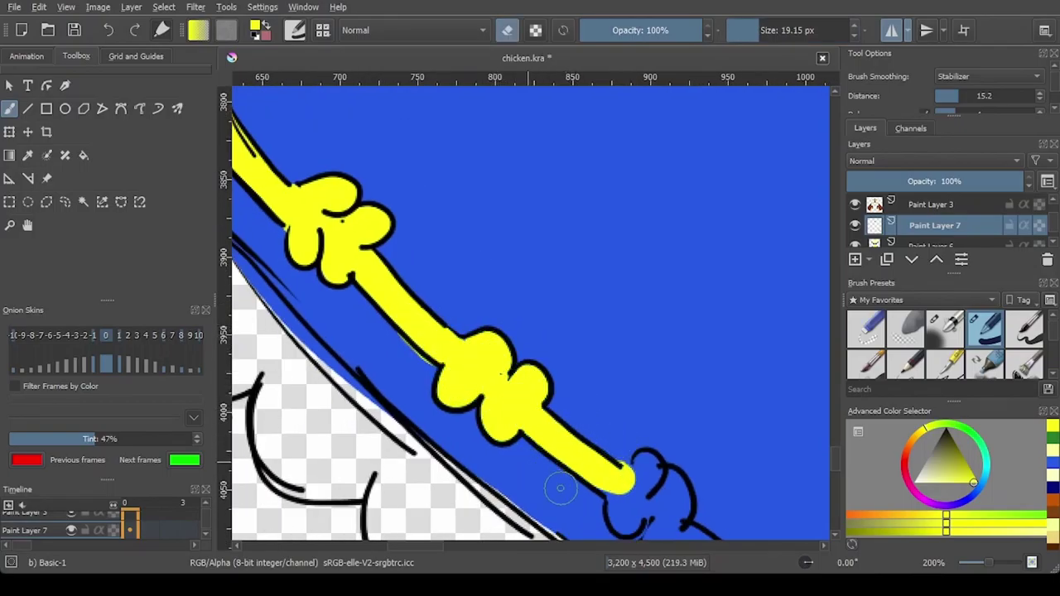
# Step: Paint the next bone joint and shaft of the skirt trim yellow, reducing the brush to 14.18 px and cleaning the edges
pyautogui.press('e')
pyautogui.moveTo(639, 178); pyautogui.dragTo(505, 39)
pyautogui.moveTo(507, 329)
pyautogui.mouseDown()
pyautogui.moveTo(502, 368)
pyautogui.moveTo(545, 375)
pyautogui.moveTo(537, 408)
pyautogui.mouseUp()
pyautogui.press('e')
pyautogui.press('e')
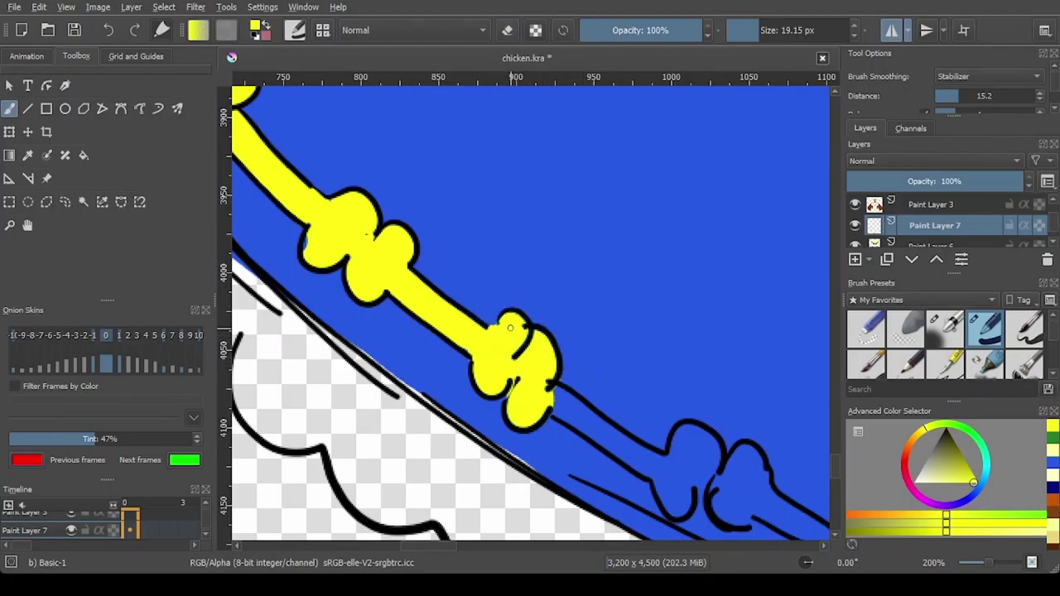
pyautogui.press('[')
pyautogui.moveTo(558, 402); pyautogui.dragTo(669, 472)
pyautogui.press('e')
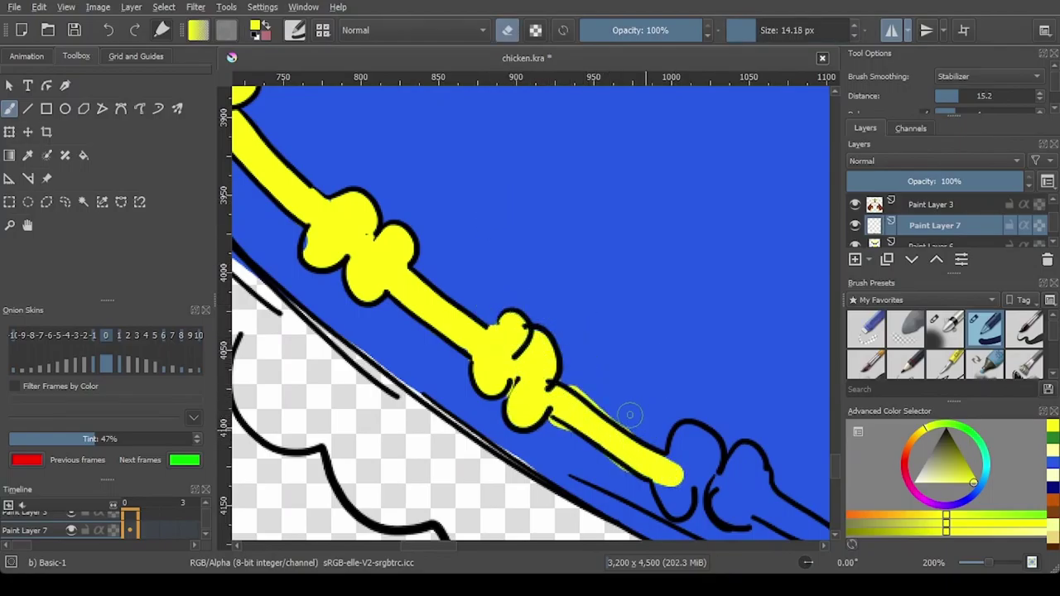
pyautogui.moveTo(623, 424); pyautogui.dragTo(594, 399)
pyautogui.press('e')
# Step: Paint the rest of the bone trim yellow, including the rounded end piece and the small dot beside it
pyautogui.moveTo(772, 530); pyautogui.dragTo(623, 408)
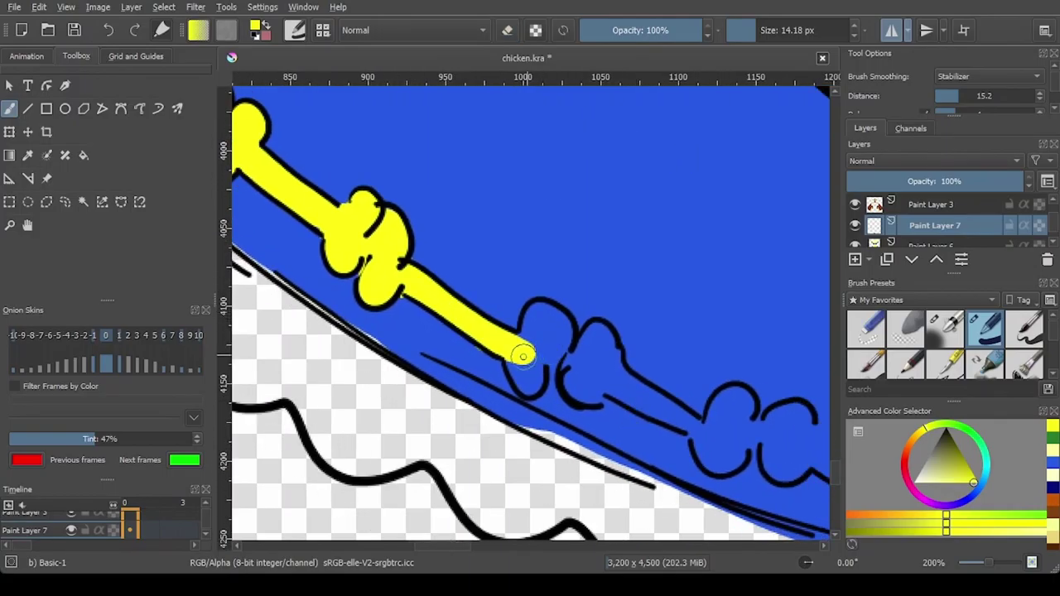
pyautogui.moveTo(523, 356)
pyautogui.mouseDown()
pyautogui.moveTo(563, 334)
pyautogui.moveTo(702, 436)
pyautogui.mouseUp()
pyautogui.press('e')
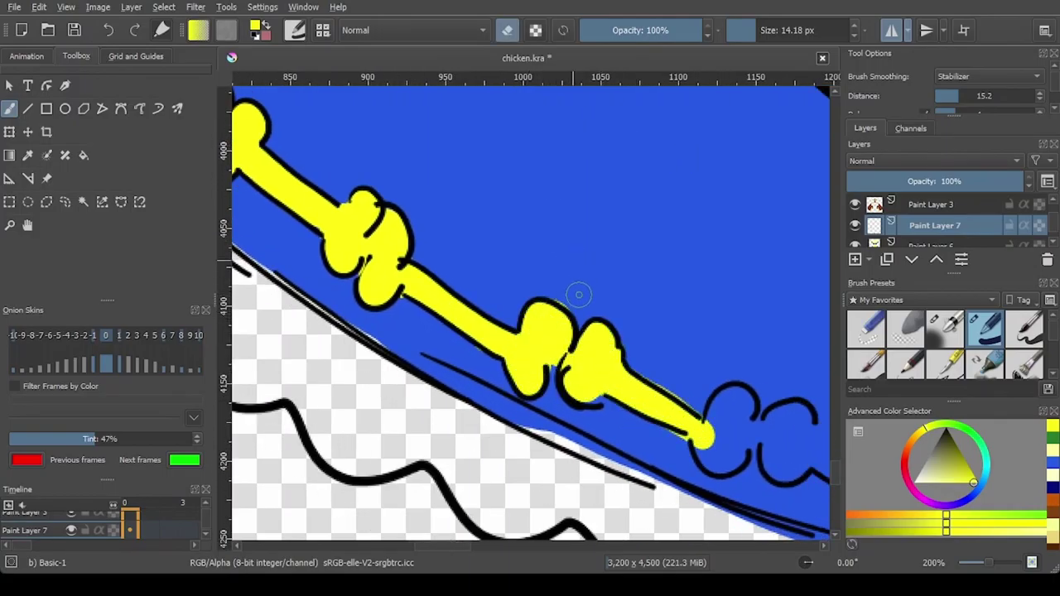
pyautogui.press('e')
pyautogui.scroll(-2, 372, 298)
pyautogui.scroll(1, 482, 356)
pyautogui.moveTo(497, 321)
pyautogui.mouseDown()
pyautogui.moveTo(493, 333)
pyautogui.moveTo(659, 385)
pyautogui.moveTo(633, 361)
pyautogui.mouseUp()
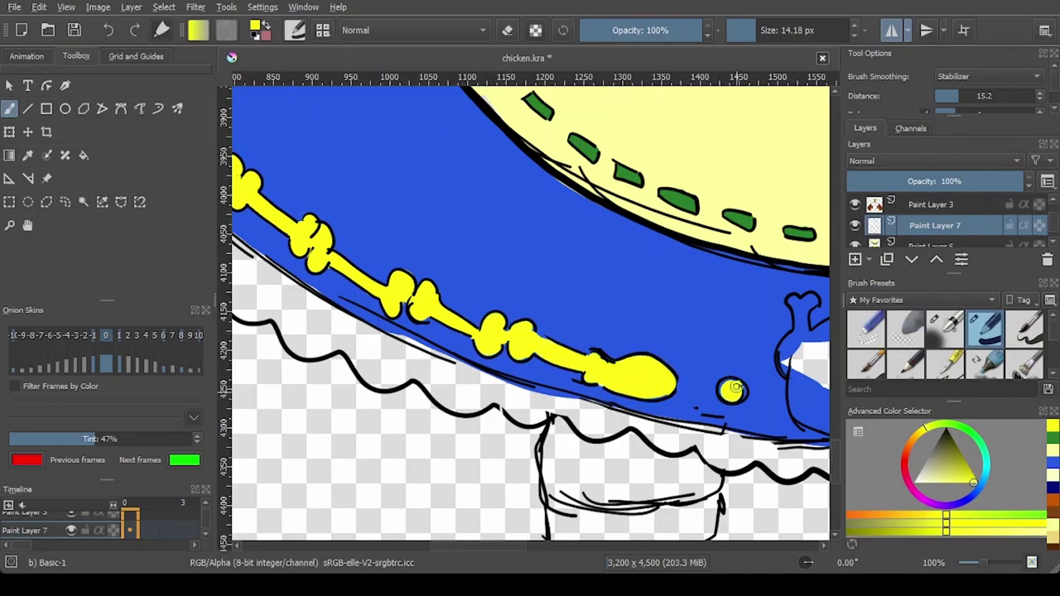
# Step: Paint the inside edge of the roast chicken emblem at the skirt's center yellow and bucket-fill its interior
pyautogui.moveTo(726, 351); pyautogui.dragTo(400, 362)
pyautogui.moveTo(475, 427)
pyautogui.mouseDown()
pyautogui.moveTo(461, 363)
pyautogui.moveTo(477, 345)
pyautogui.moveTo(522, 336)
pyautogui.moveTo(528, 445)
pyautogui.mouseUp()
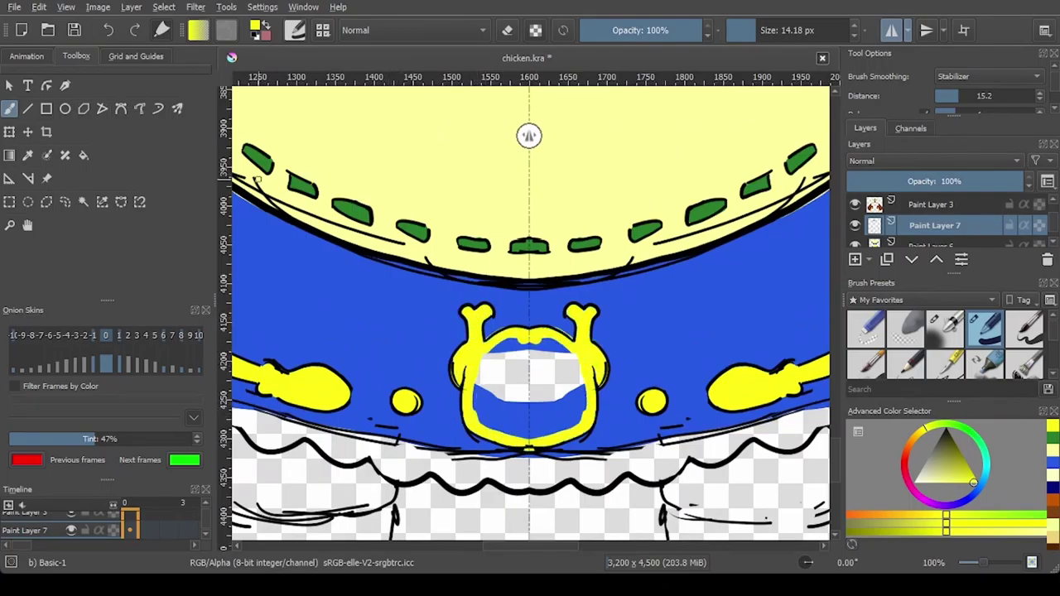
pyautogui.click(83, 155)
pyautogui.click(523, 380)
pyautogui.click(9, 108)
pyautogui.press('e')
pyautogui.scroll(2, 531, 283)
pyautogui.press('e')
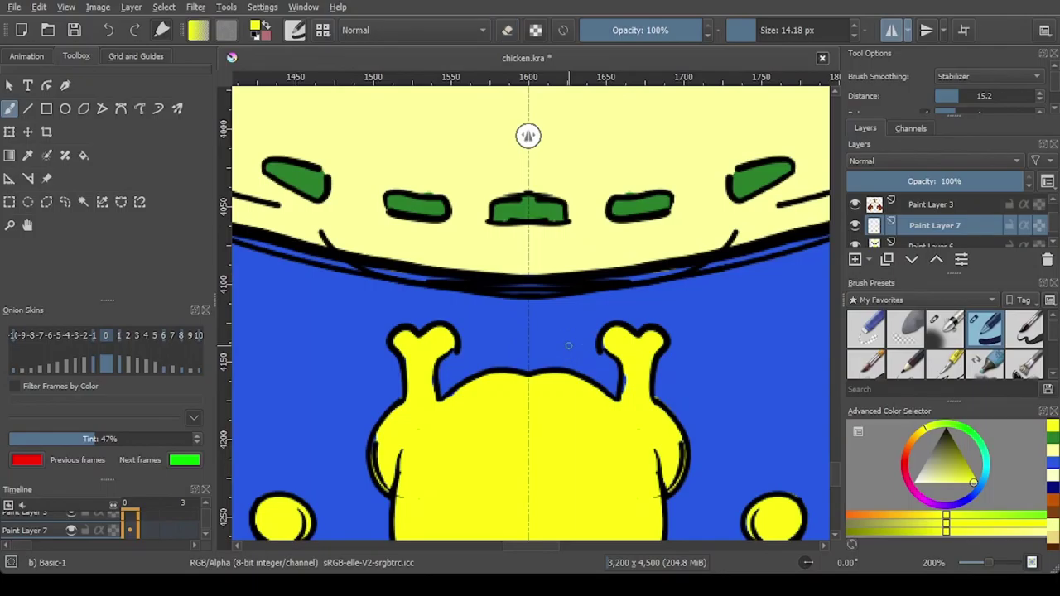
# Step: Pick a paler cream and fill the dress's upper bodice and the apron with it on Paint Layer 6
pyautogui.hotkey('ctrl', 'shift', '0')
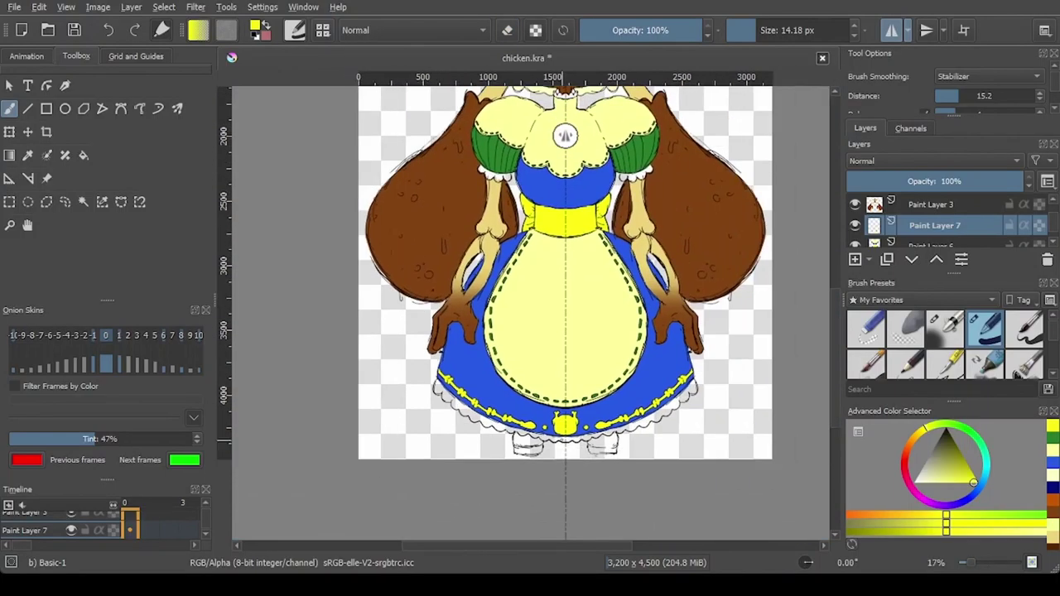
pyautogui.scroll(-2, 554, 135)
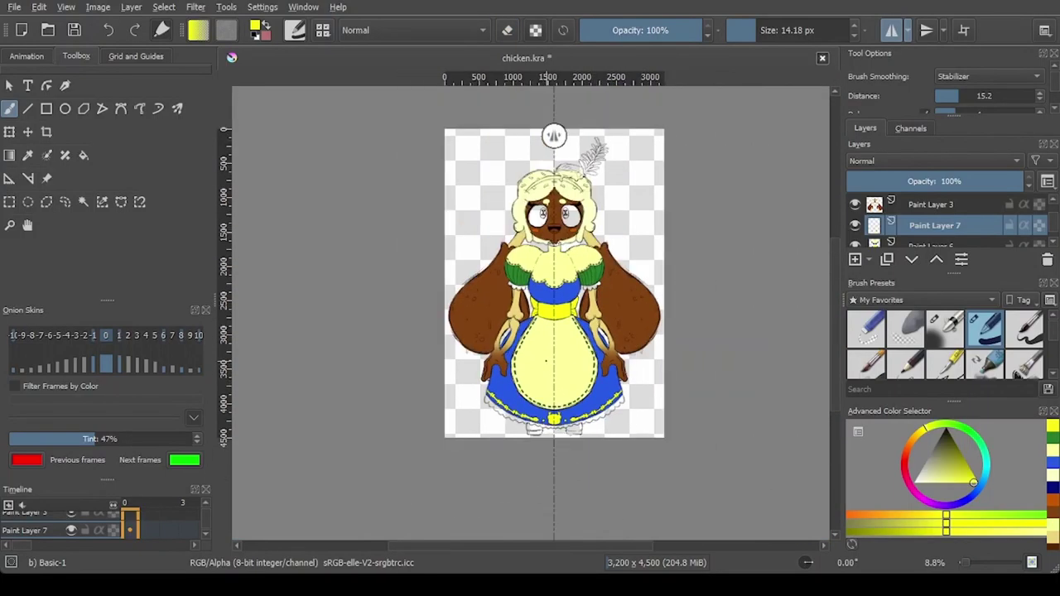
pyautogui.scroll(2, 554, 135)
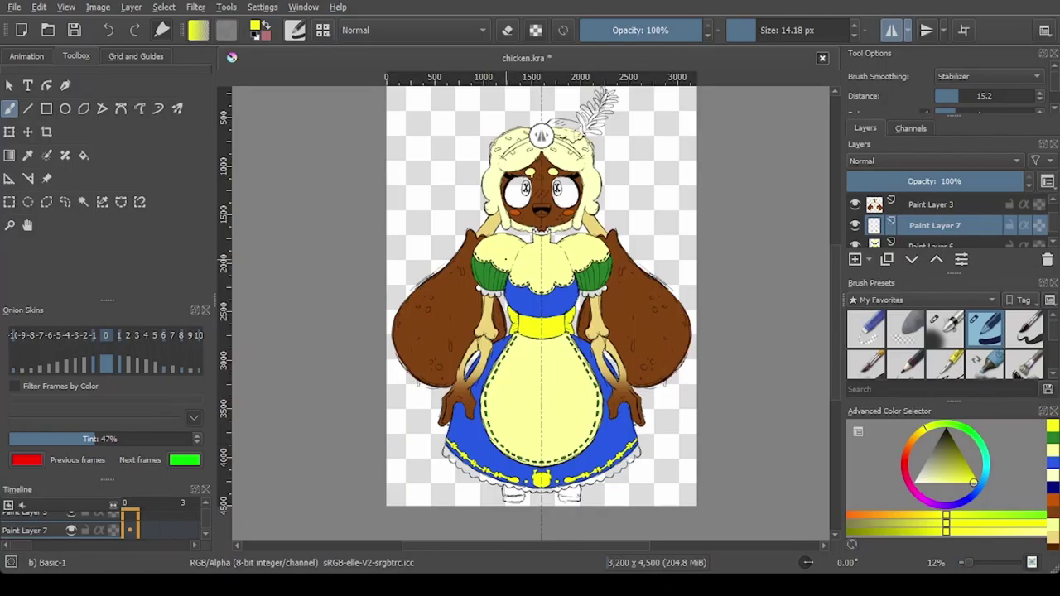
pyautogui.scroll(3, 505, 259)
pyautogui.keyDown('ctrl'); pyautogui.click(505, 240); pyautogui.keyUp('ctrl')
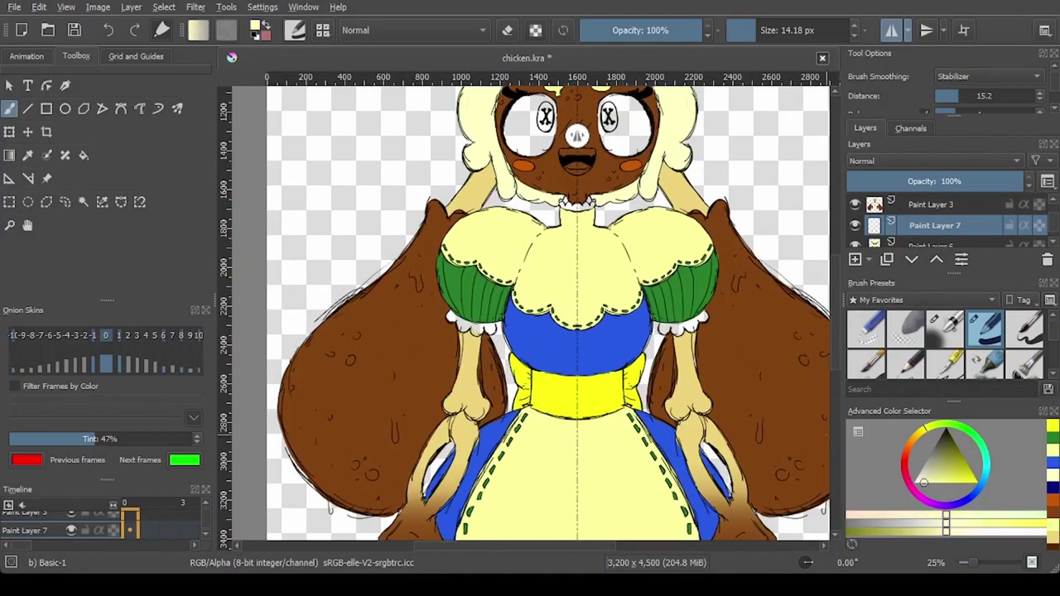
pyautogui.click(935, 245)
pyautogui.scroll(-1, 402, 348)
pyautogui.click(83, 155)
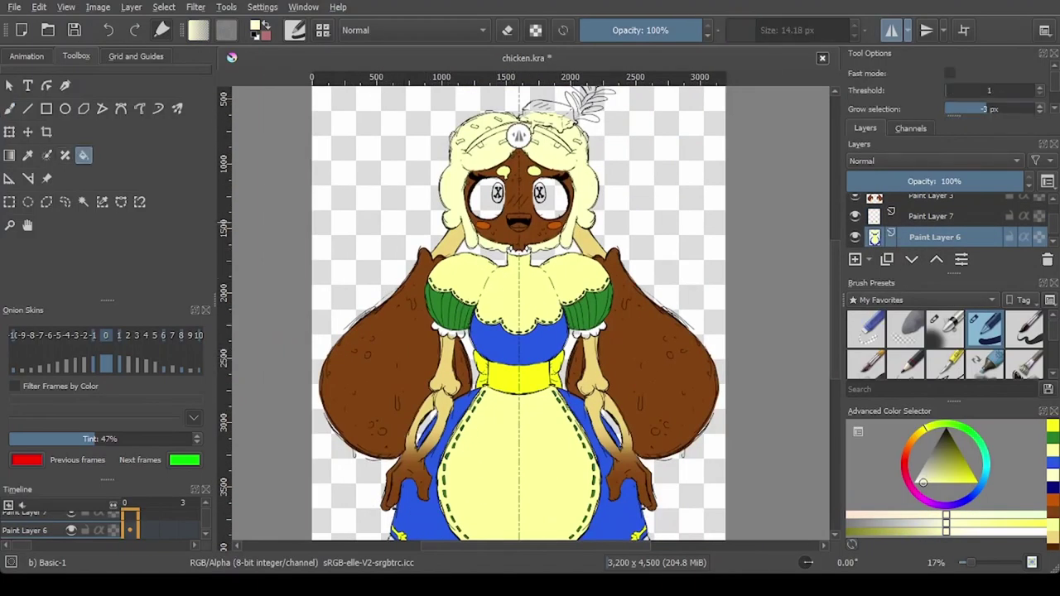
pyautogui.click(533, 281)
pyautogui.click(543, 447)
pyautogui.scroll(-2, 543, 449)
pyautogui.moveTo(522, 447); pyautogui.dragTo(514, 292)
pyautogui.scroll(2, 514, 291)
pyautogui.scroll(-1, 934, 222)
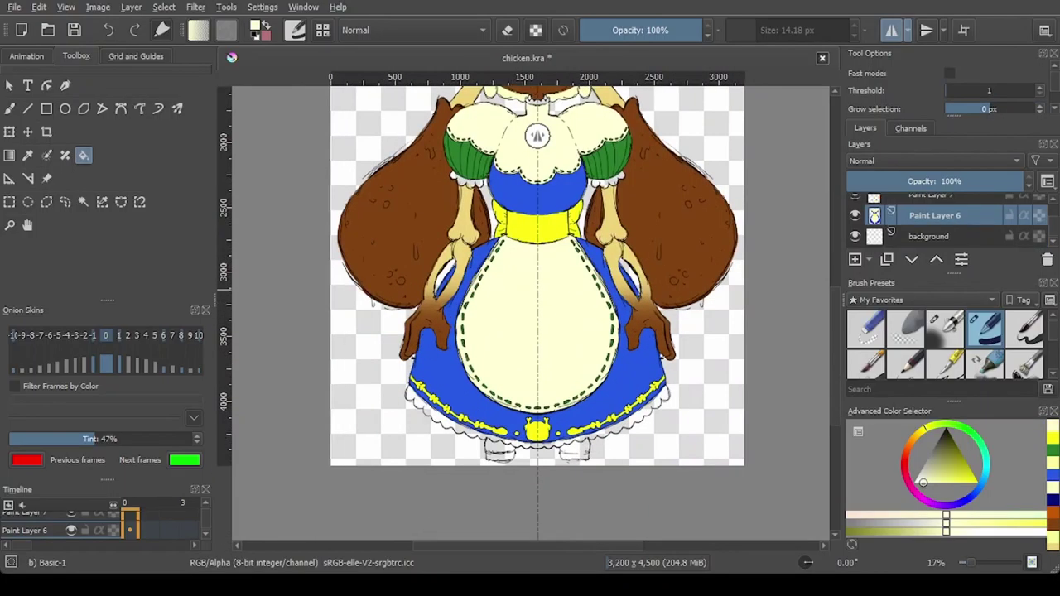
# Step: Paint the side of the skirt's ruffled hem pale cream on Paint Layer 7 with a 25.16 px brush
pyautogui.scroll(2, 935, 222)
pyautogui.click(935, 244)
pyautogui.press('b')
pyautogui.scroll(4, 421, 422)
pyautogui.moveTo(377, 361)
pyautogui.mouseDown()
pyautogui.moveTo(384, 328)
pyautogui.moveTo(392, 335)
pyautogui.moveTo(386, 309)
pyautogui.moveTo(376, 343)
pyautogui.moveTo(415, 345)
pyautogui.mouseUp()
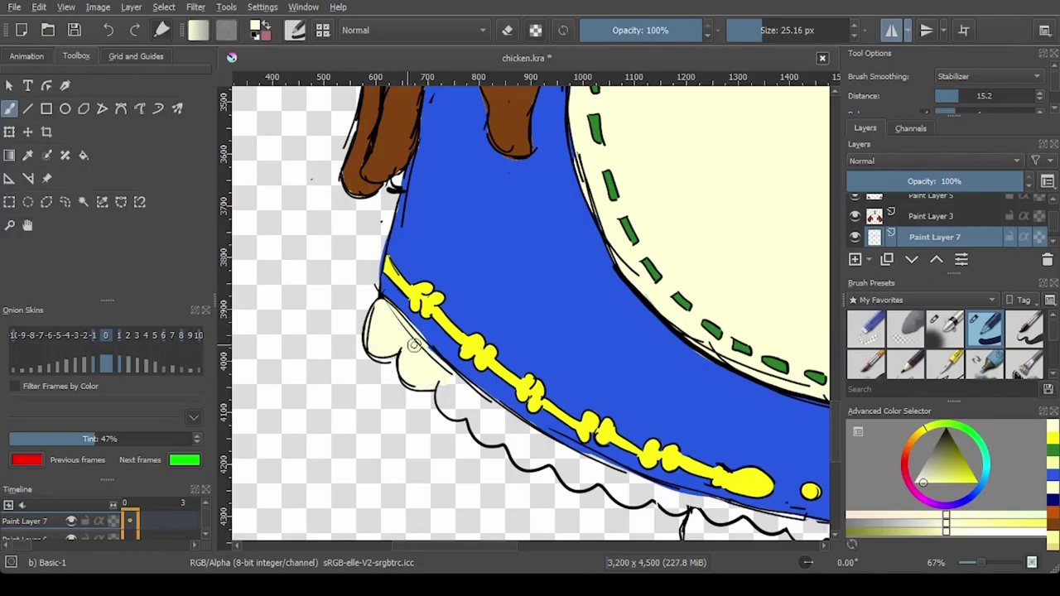
pyautogui.moveTo(500, 430); pyautogui.dragTo(530, 439)
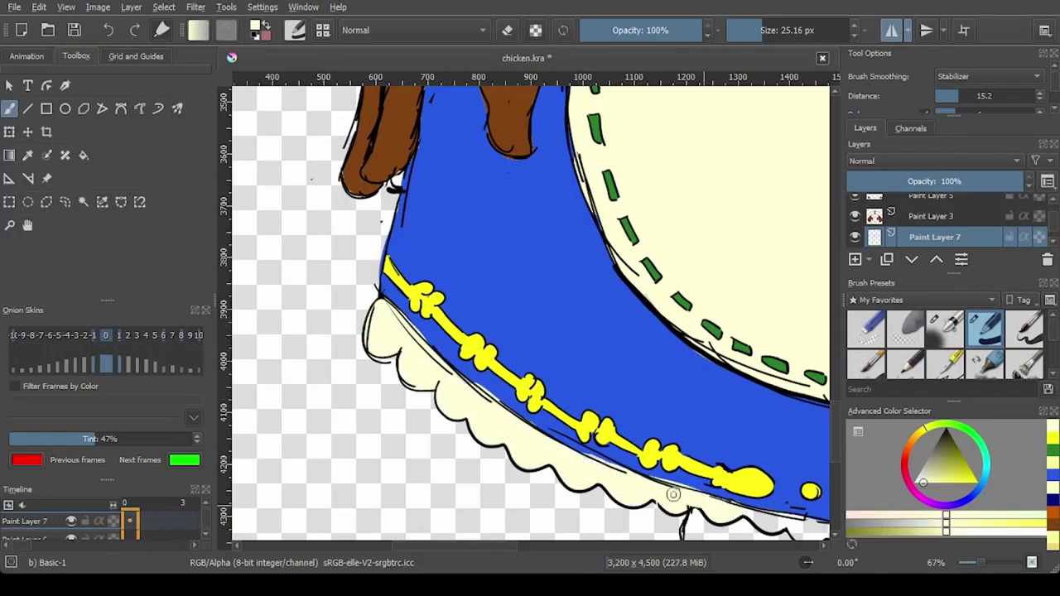
# Step: Extend the pale cream across the ruffled hem above the feet to the skirt's center
pyautogui.press('e')
pyautogui.press('e')
pyautogui.scroll(-3, 660, 147)
pyautogui.scroll(3, 820, 245)
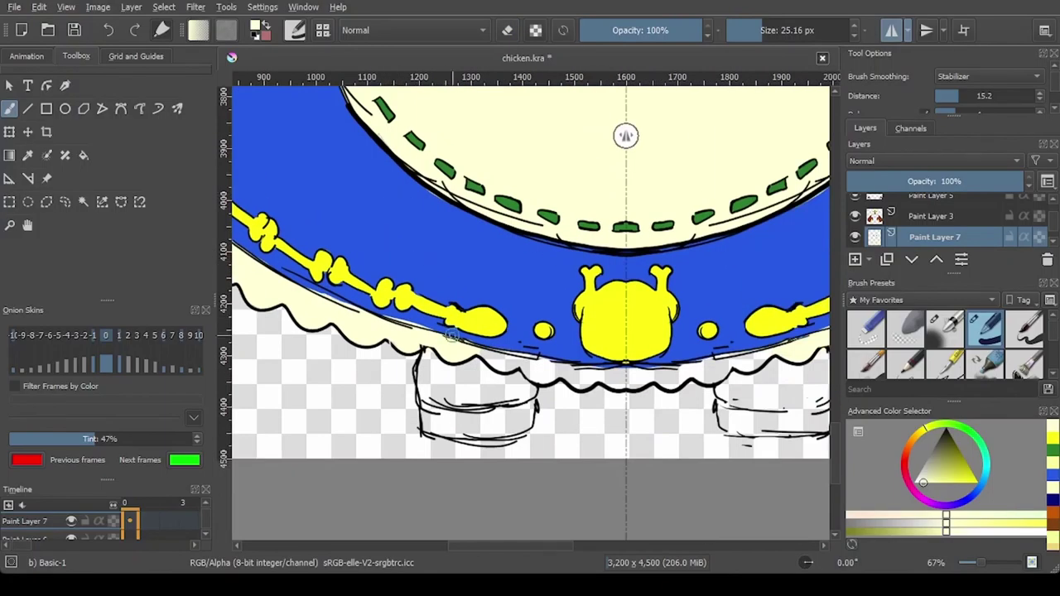
pyautogui.moveTo(509, 359); pyautogui.dragTo(643, 376)
# Step: Paint the sleeve ruffles pale cream and erase overlapping color on Paint Layer 3, returning to Paint Layer 7
pyautogui.scroll(-4, 723, 356)
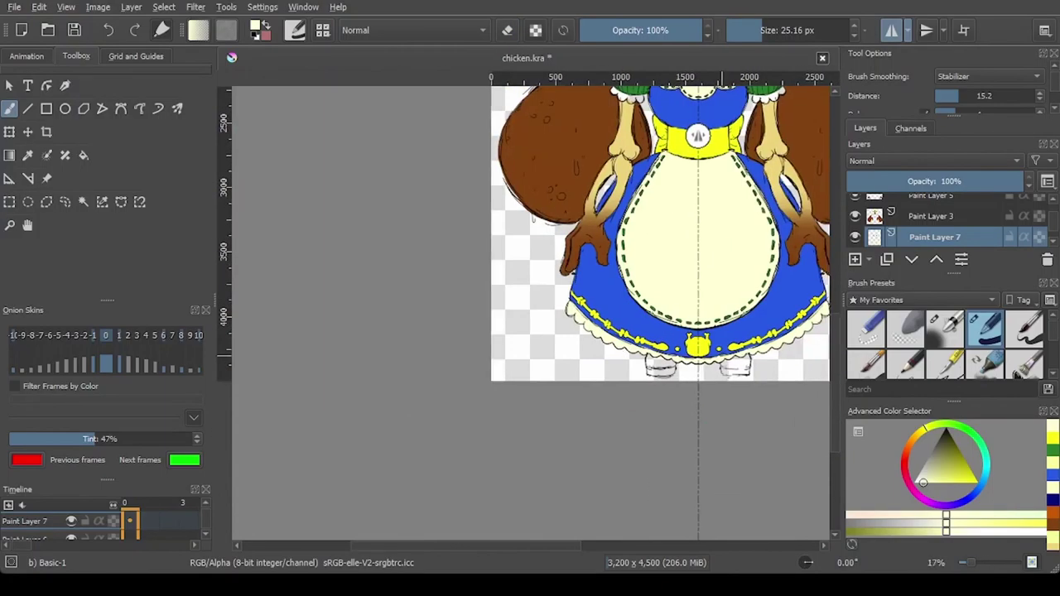
pyautogui.scroll(5, 769, 103)
pyautogui.moveTo(668, 221)
pyautogui.mouseDown()
pyautogui.moveTo(746, 211)
pyautogui.moveTo(738, 235)
pyautogui.moveTo(754, 201)
pyautogui.moveTo(679, 336)
pyautogui.moveTo(733, 332)
pyautogui.moveTo(736, 316)
pyautogui.moveTo(772, 303)
pyautogui.mouseUp()
pyautogui.press('pageup')
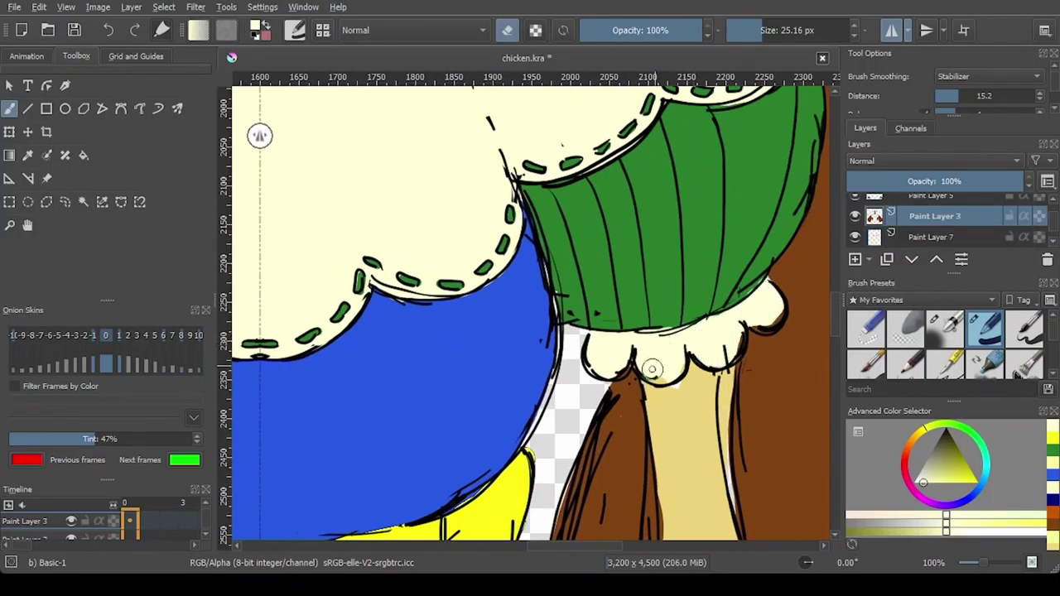
pyautogui.press('pagedown')
pyautogui.scroll(-7, 651, 306)
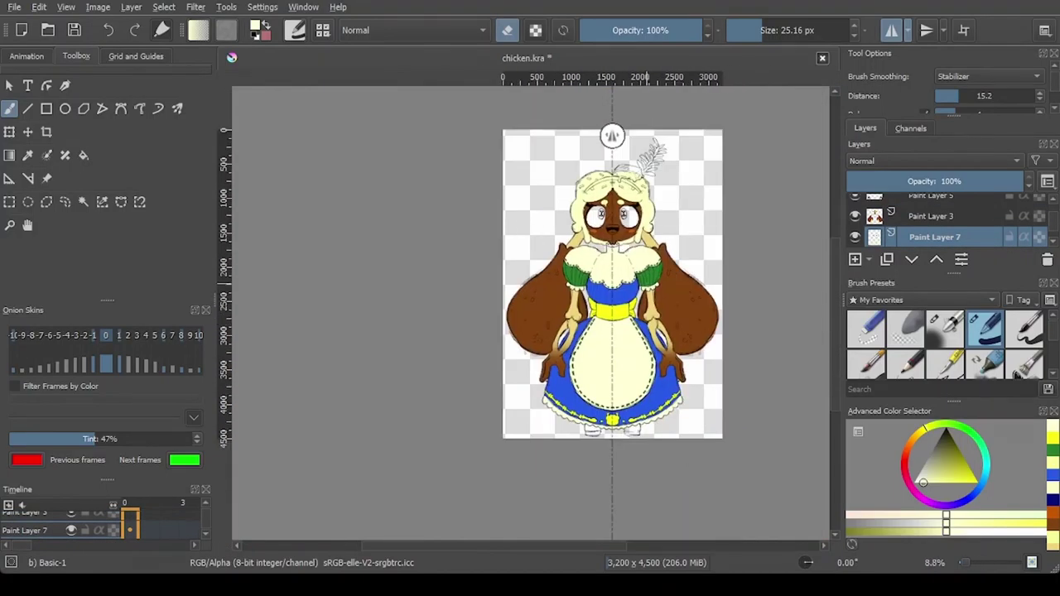
# Step: Sample the green of the sleeve and paint the upper part of both shoes green on Paint Layer 6
pyautogui.scroll(2, 588, 368)
pyautogui.moveTo(585, 367); pyautogui.dragTo(553, 315)
pyautogui.press('p')
pyautogui.click(515, 152)
pyautogui.press('b')
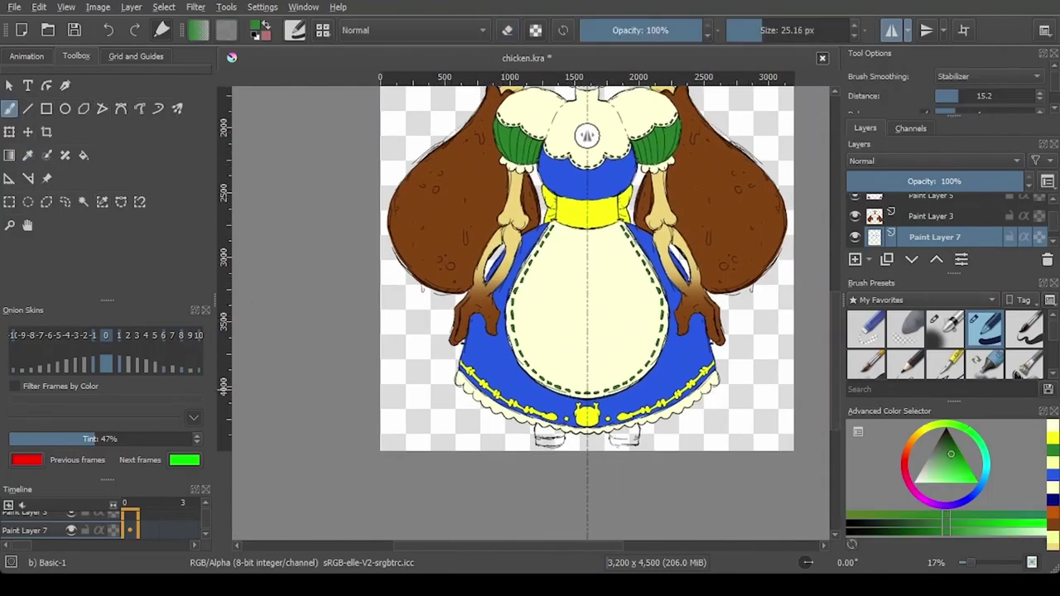
pyautogui.scroll(4, 609, 443)
pyautogui.press('pagedown')
pyautogui.moveTo(618, 405)
pyautogui.mouseDown()
pyautogui.moveTo(622, 436)
pyautogui.moveTo(671, 385)
pyautogui.moveTo(721, 377)
pyautogui.moveTo(633, 426)
pyautogui.moveTo(712, 406)
pyautogui.mouseUp()
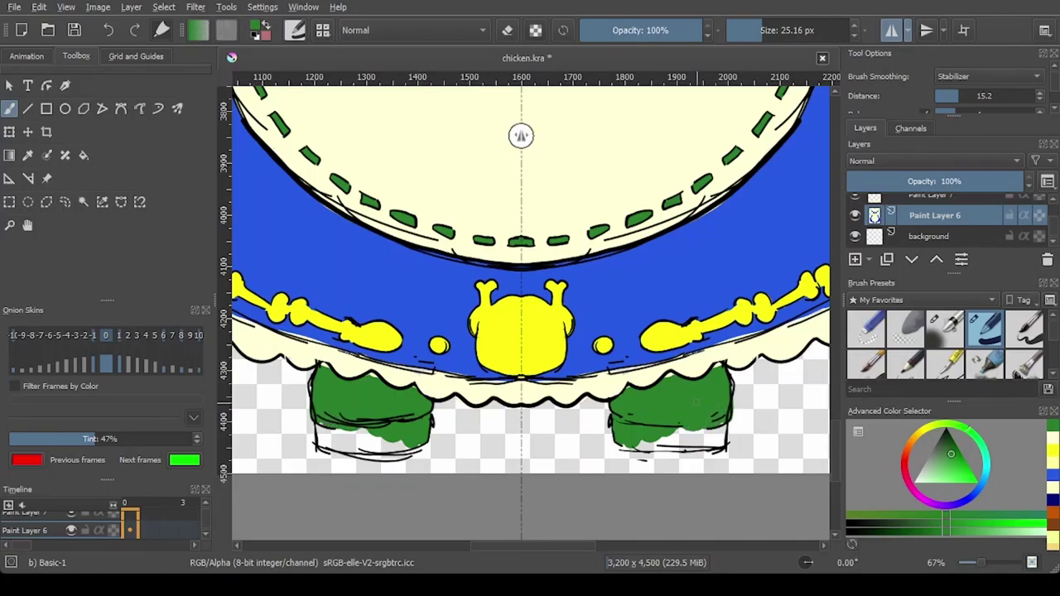
# Step: Choose a muted brown and paint the lower band of both shoes below the green
pyautogui.click(934, 473)
pyautogui.click(905, 462)
pyautogui.click(948, 455)
pyautogui.click(912, 439)
pyautogui.click(949, 453)
pyautogui.moveTo(642, 445)
pyautogui.mouseDown()
pyautogui.moveTo(720, 431)
pyautogui.moveTo(676, 447)
pyautogui.mouseUp()
pyautogui.press('e')
pyautogui.press('e')
pyautogui.keyDown('ctrl'); pyautogui.click(660, 414); pyautogui.keyUp('ctrl')
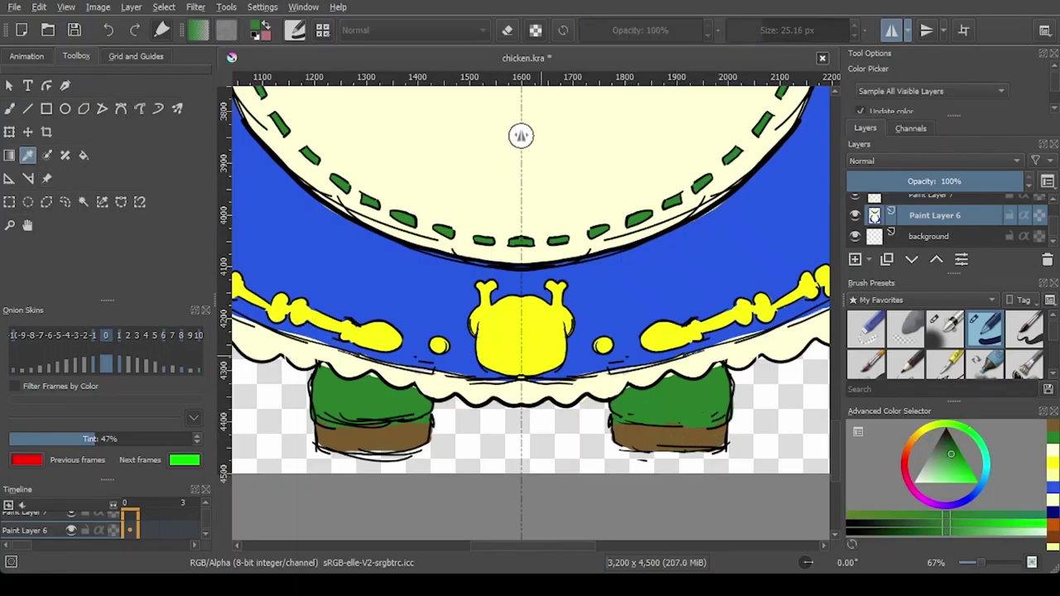
pyautogui.moveTo(700, 468)
pyautogui.mouseDown()
pyautogui.moveTo(693, 419)
pyautogui.moveTo(760, 467)
pyautogui.mouseUp()
pyautogui.keyDown('ctrl'); pyautogui.click(624, 392); pyautogui.keyUp('ctrl')
# Step: Sample the pale cream and touch up the ruffled hem above the shoes on Paint Layer 7
pyautogui.scroll(-1, 705, 386)
pyautogui.press('pageup')
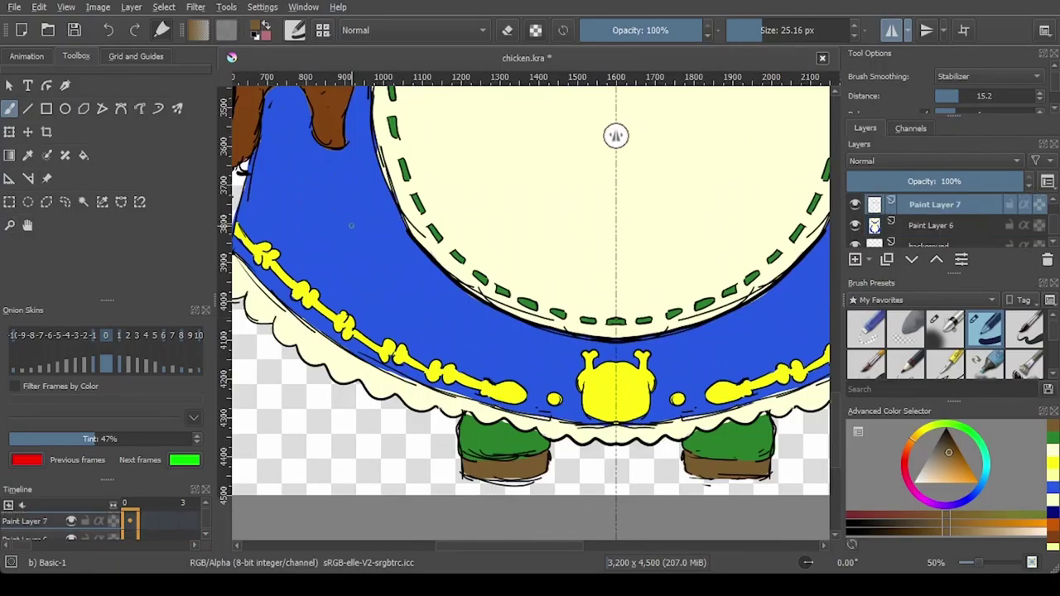
pyautogui.press('e')
pyautogui.scroll(1, 704, 484)
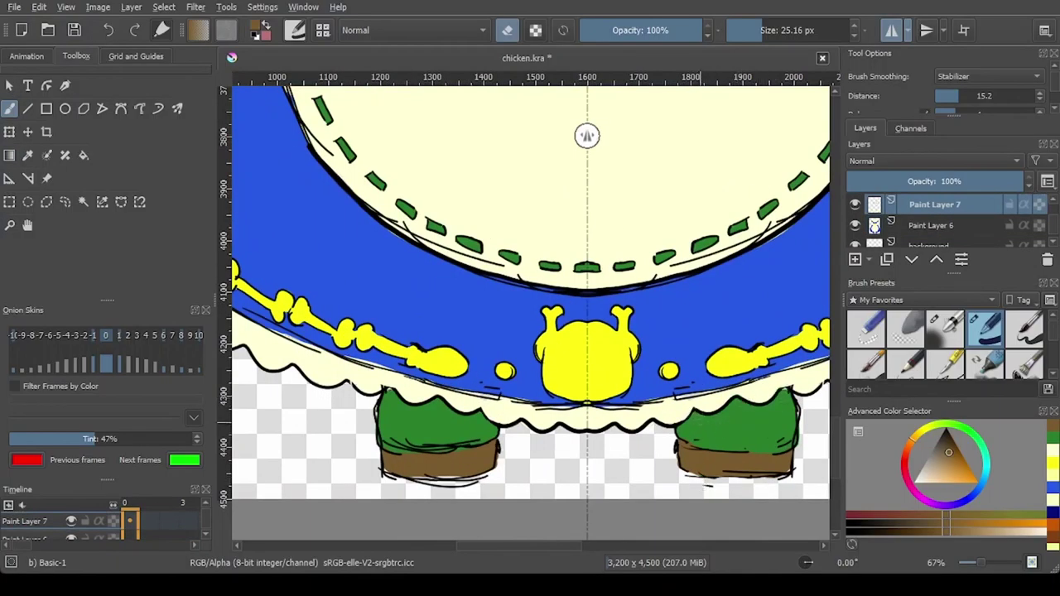
pyautogui.click(28, 155)
pyautogui.click(537, 413)
pyautogui.scroll(3, 543, 380)
pyautogui.scroll(-2, 564, 375)
pyautogui.moveTo(563, 374); pyautogui.dragTo(623, 371)
pyautogui.press('e')
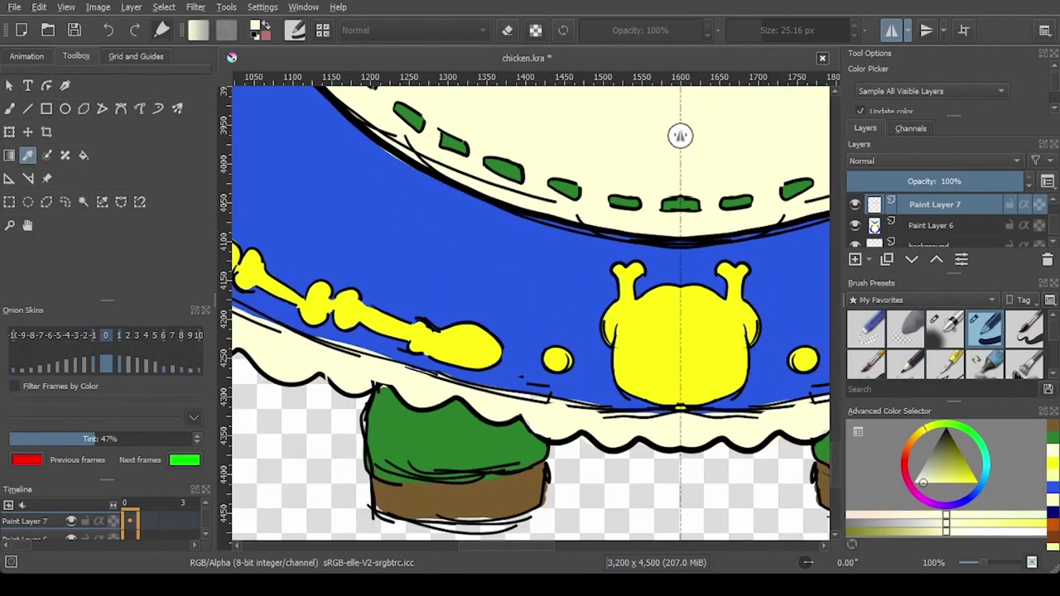
pyautogui.scroll(1, 680, 135)
pyautogui.press('b')
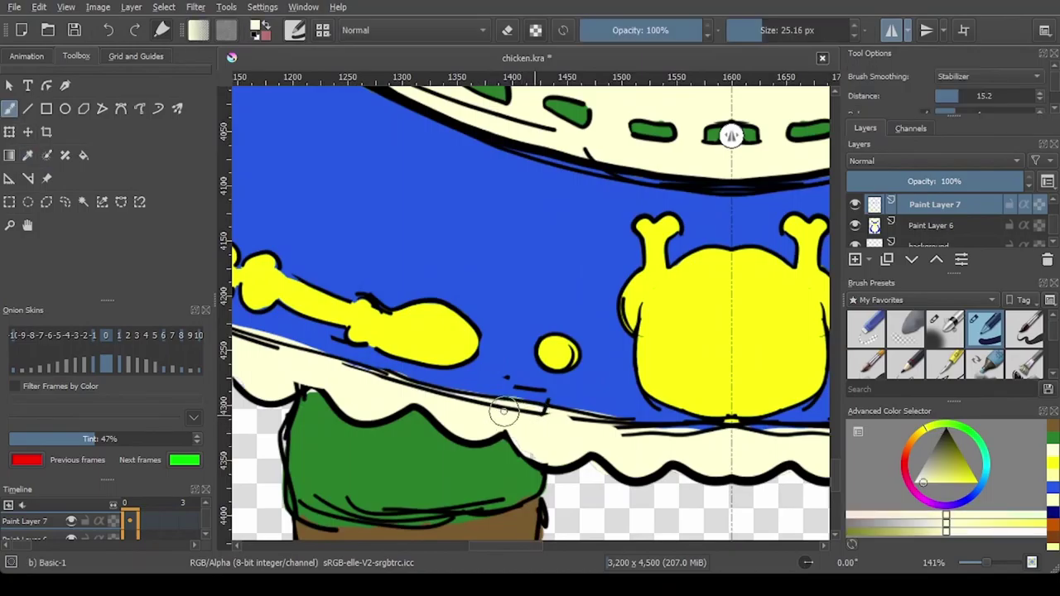
pyautogui.scroll(-7, 529, 307)
pyautogui.moveTo(531, 307); pyautogui.dragTo(509, 428)
pyautogui.scroll(-1, 475, 348)
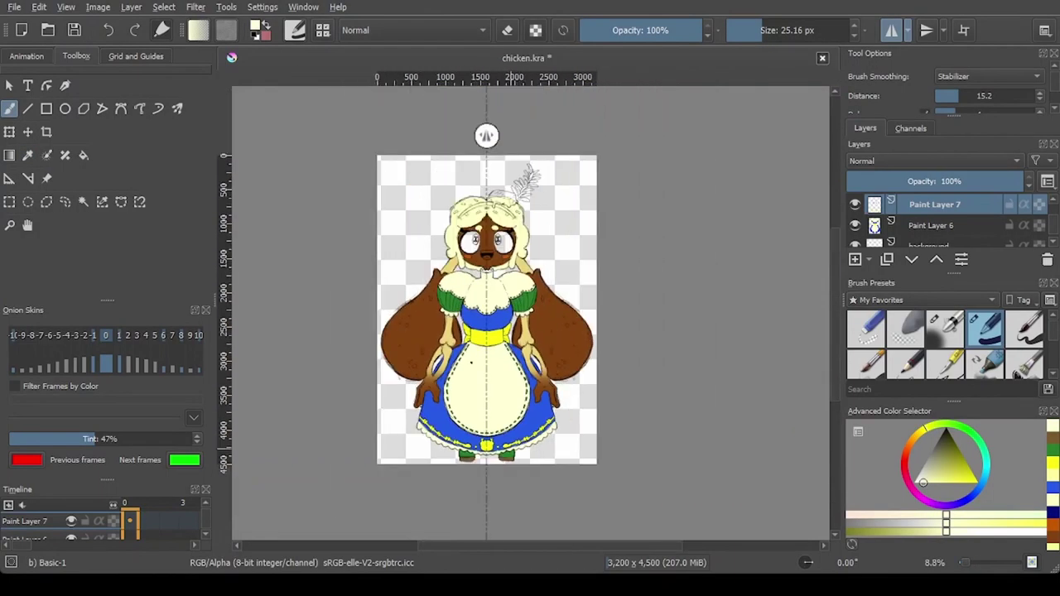
# Step: Add a paint layer directly above Paint Layer 7 for the eye color
pyautogui.moveTo(471, 331); pyautogui.dragTo(496, 362)
pyautogui.scroll(3, 492, 322)
pyautogui.scroll(-2, 483, 289)
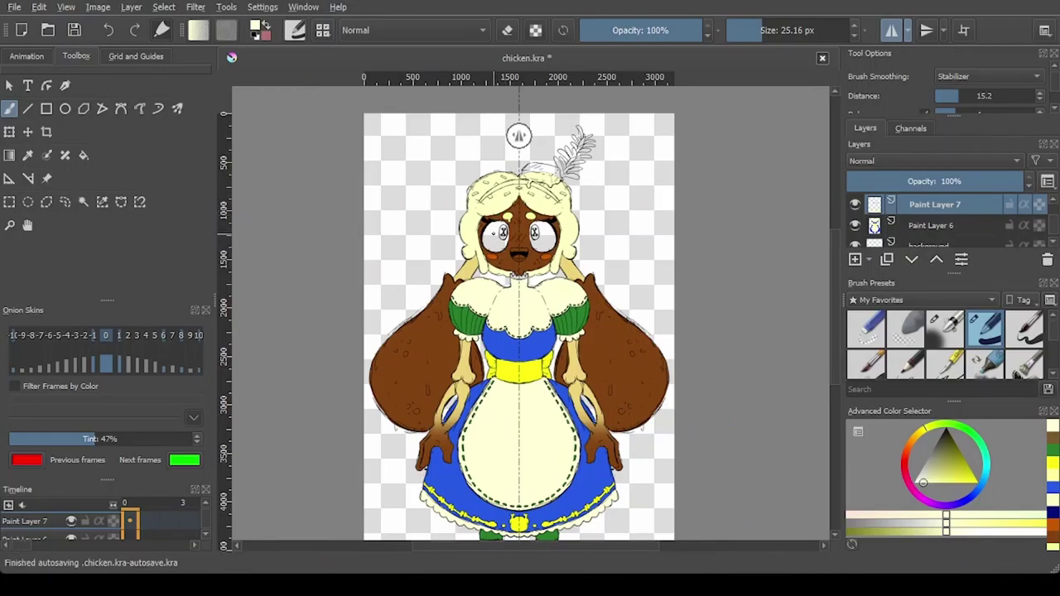
pyautogui.scroll(3, 490, 228)
pyautogui.scroll(-2, 934, 225)
pyautogui.click(935, 225)
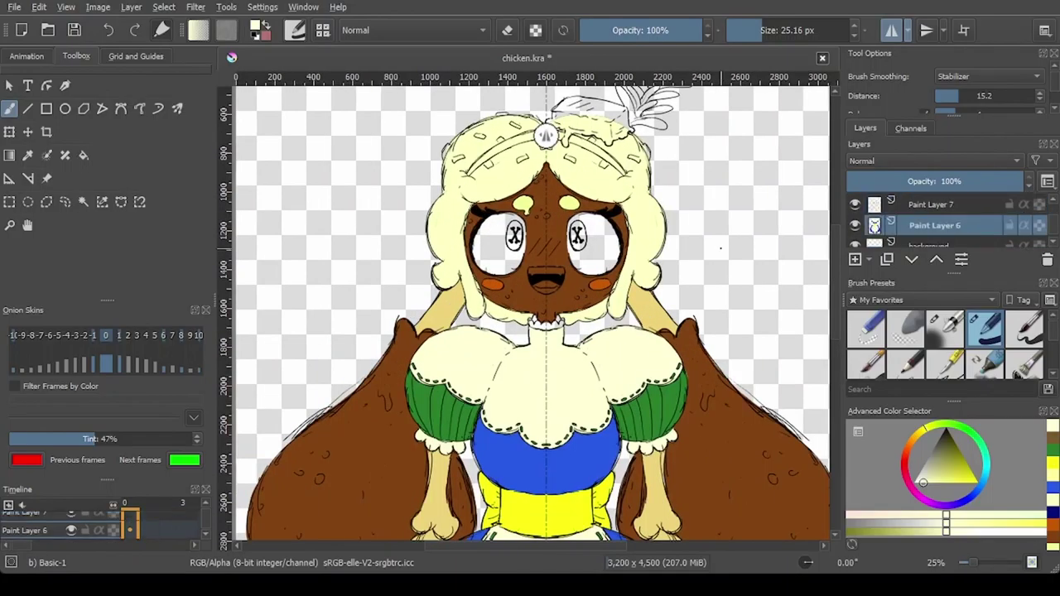
pyautogui.click(931, 205)
pyautogui.click(856, 260)
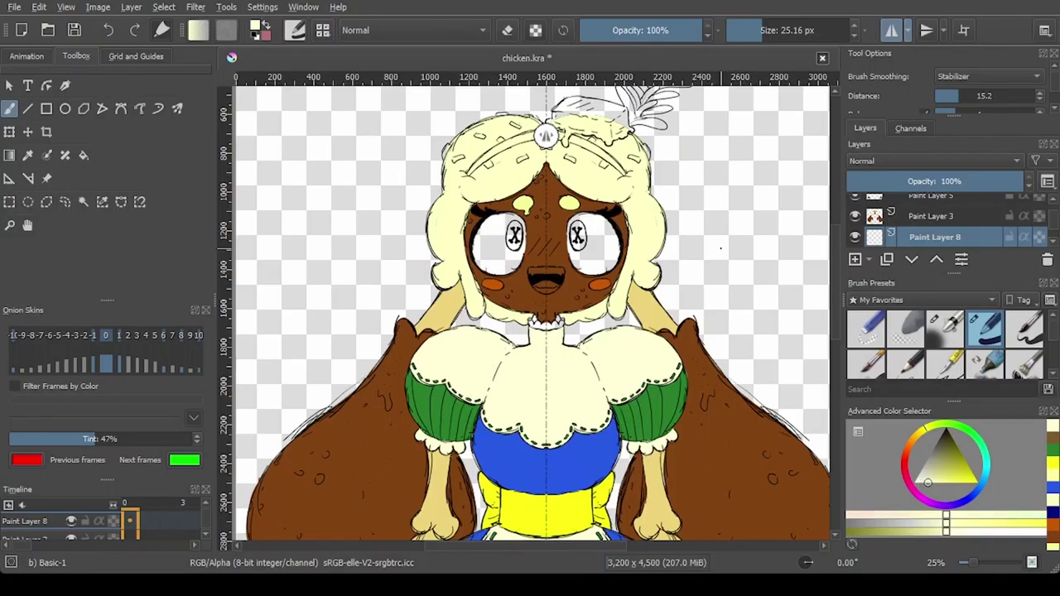
# Step: Paint both eye whites a pale warm cream on Paint Layer 8 with a 109.02 px brush
pyautogui.scroll(3, 492, 302)
pyautogui.moveTo(925, 428); pyautogui.dragTo(918, 434)
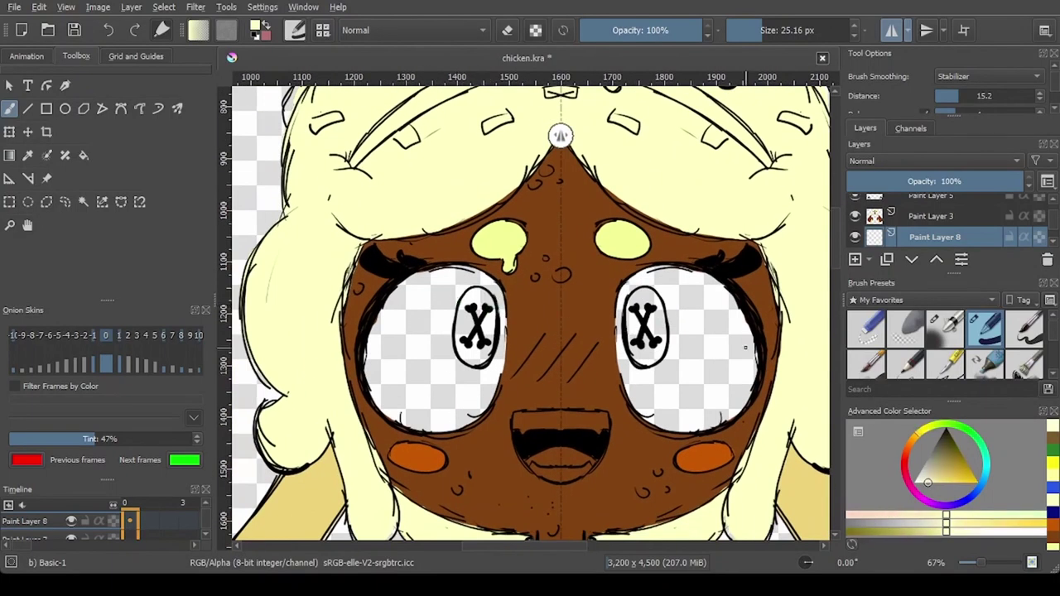
pyautogui.click(937, 483)
pyautogui.scroll(1, 396, 286)
pyautogui.moveTo(602, 461)
pyautogui.mouseDown()
pyautogui.moveTo(617, 279)
pyautogui.moveTo(448, 408)
pyautogui.moveTo(439, 439)
pyautogui.moveTo(618, 465)
pyautogui.moveTo(590, 470)
pyautogui.mouseUp()
pyautogui.moveTo(590, 469); pyautogui.dragTo(656, 469)
pyautogui.moveTo(602, 303); pyautogui.dragTo(491, 388)
pyautogui.scroll(-3, 491, 388)
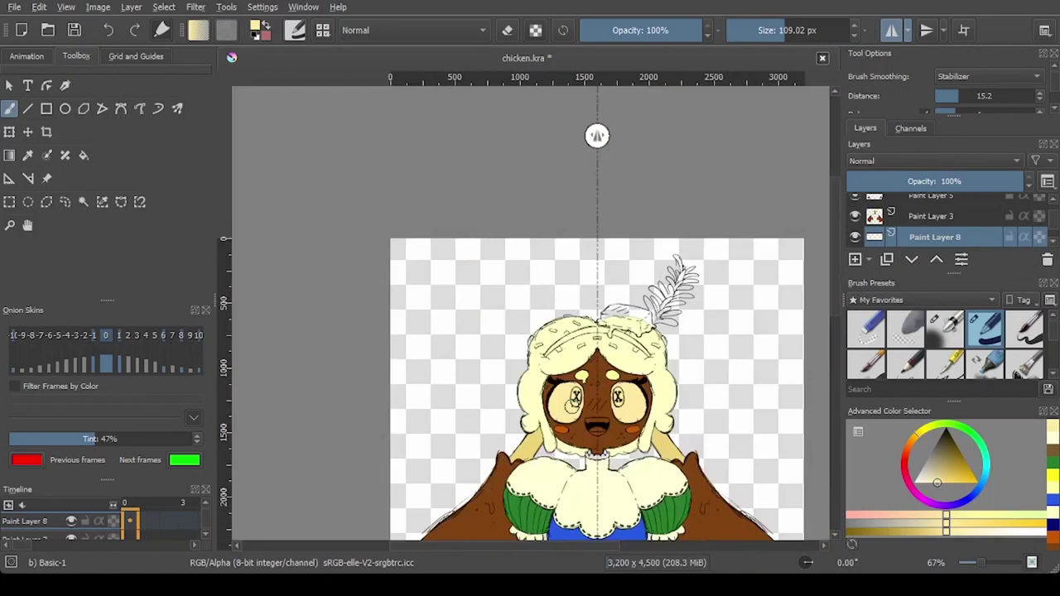
pyautogui.moveTo(654, 339); pyautogui.dragTo(633, 369)
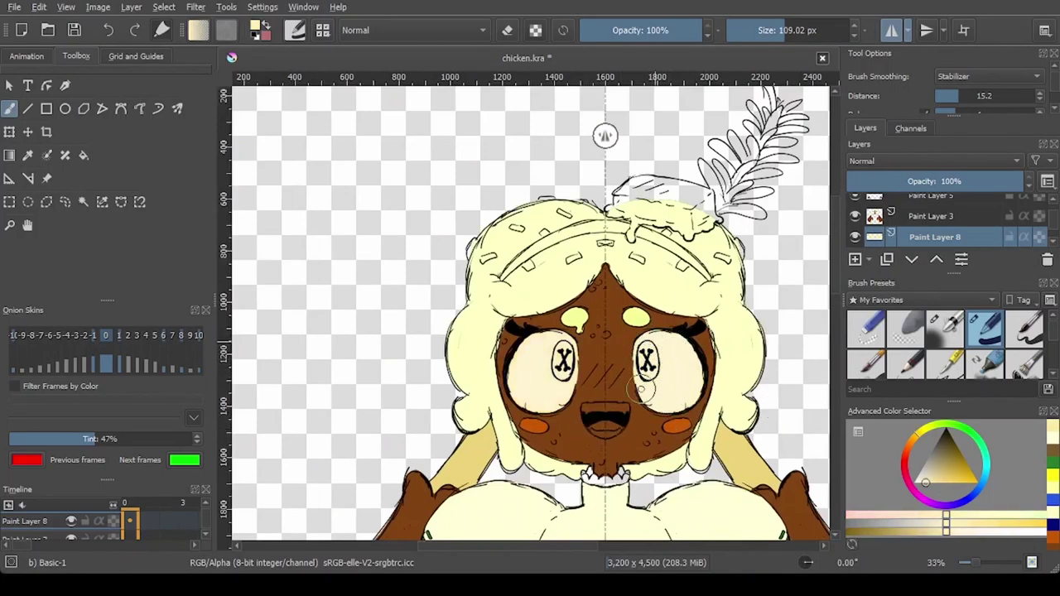
pyautogui.scroll(-2, 549, 398)
pyautogui.scroll(2, 566, 445)
pyautogui.scroll(-2, 610, 373)
pyautogui.scroll(2, 630, 337)
# Step: Select both eye white areas by contiguous area and add a paint layer above Paint Layer 8
pyautogui.click(84, 202)
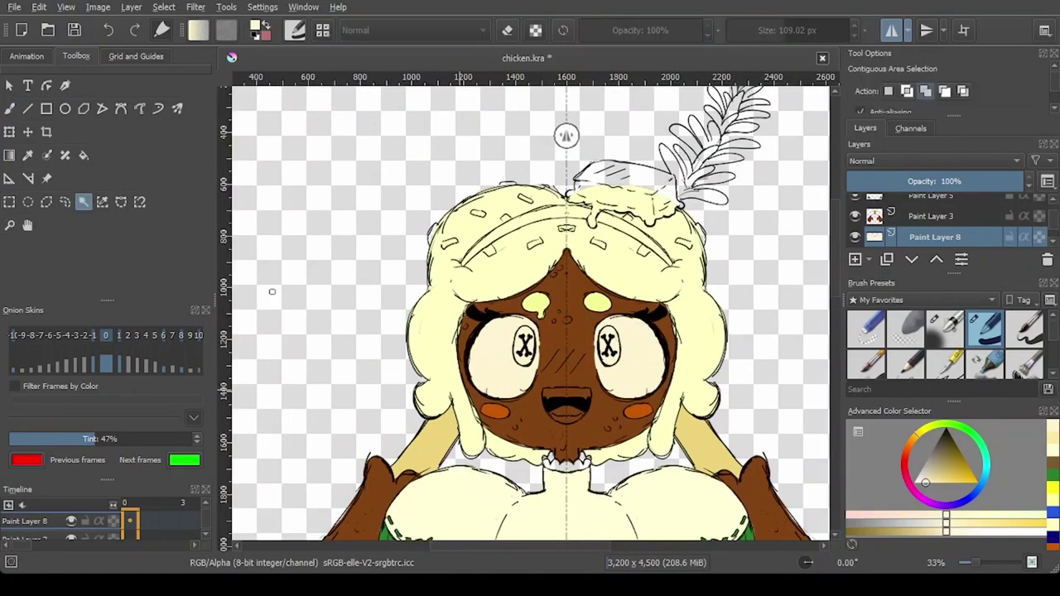
pyautogui.click(499, 356)
pyautogui.click(637, 356)
pyautogui.scroll(-1, 936, 224)
pyautogui.click(855, 259)
pyautogui.click(907, 451)
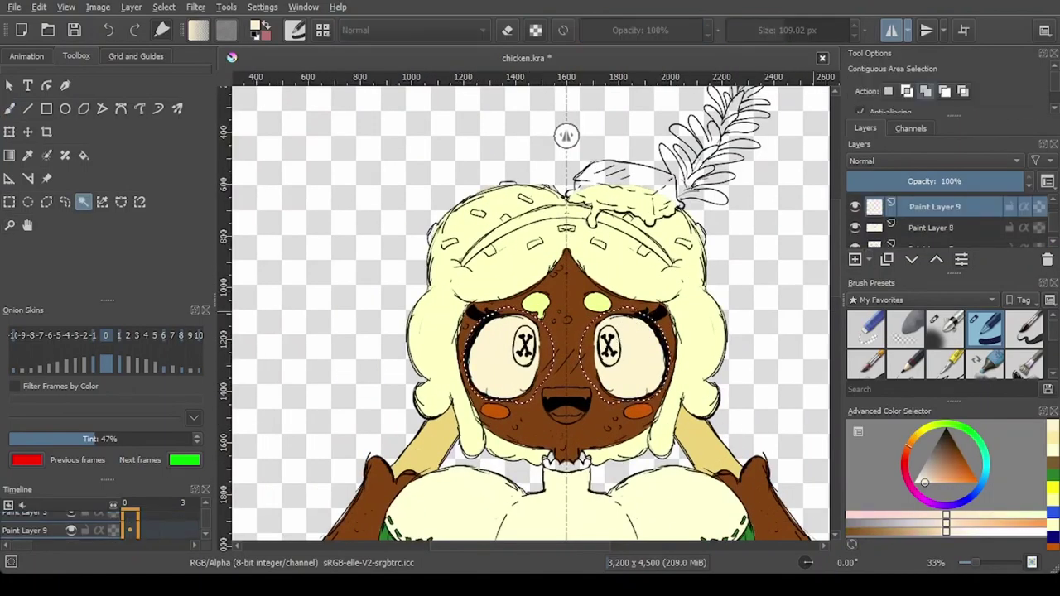
# Step: Try a light pink linear gradient fading downward over the selected eye whites
pyautogui.click(931, 483)
pyautogui.click(9, 155)
pyautogui.moveTo(567, 310); pyautogui.dragTo(567, 385)
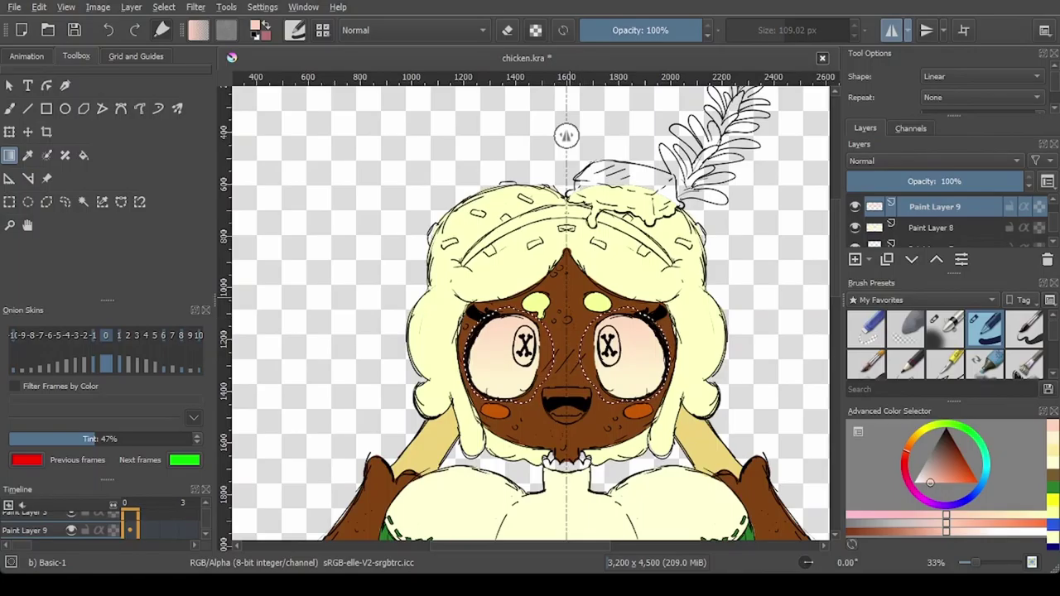
pyautogui.scroll(-5, 568, 386)
pyautogui.scroll(7, 565, 386)
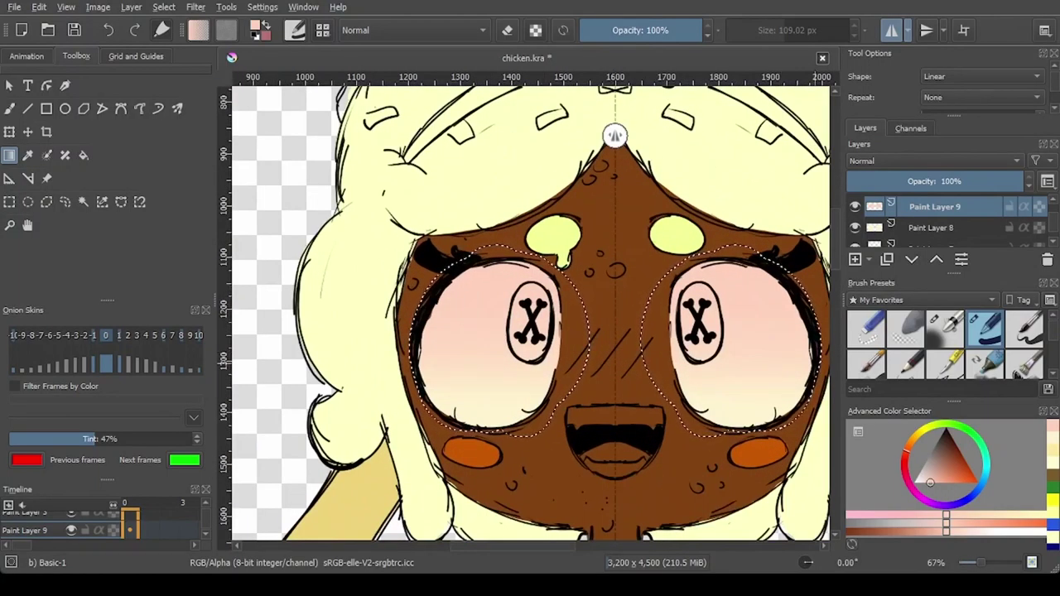
# Step: Shade the selected eye whites with a light orange linear gradient on Paint Layer 9, fading downward, and clear the selection
pyautogui.scroll(-4, 672, 274)
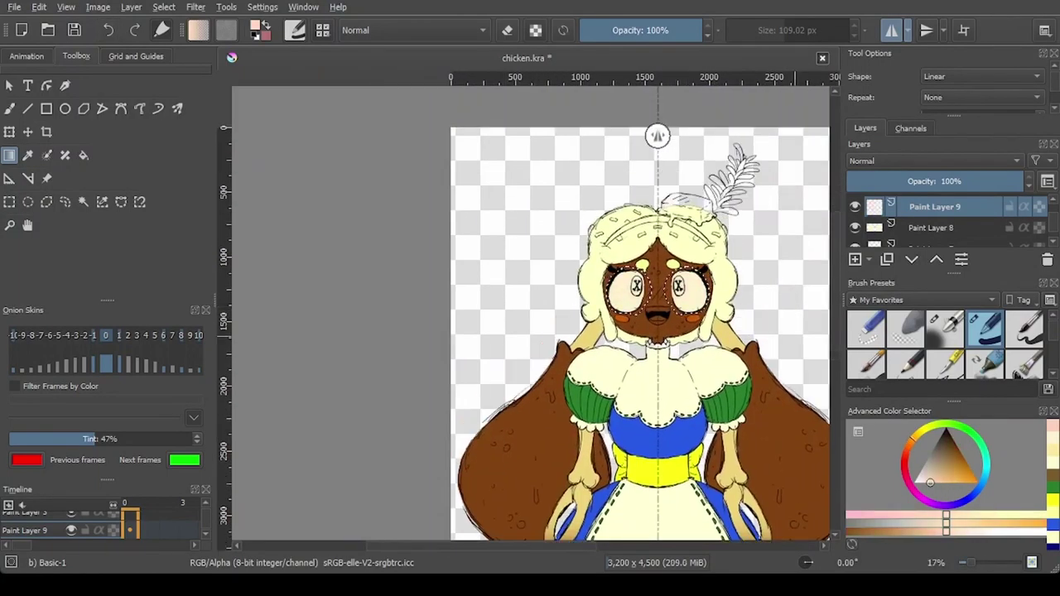
pyautogui.scroll(3, 654, 286)
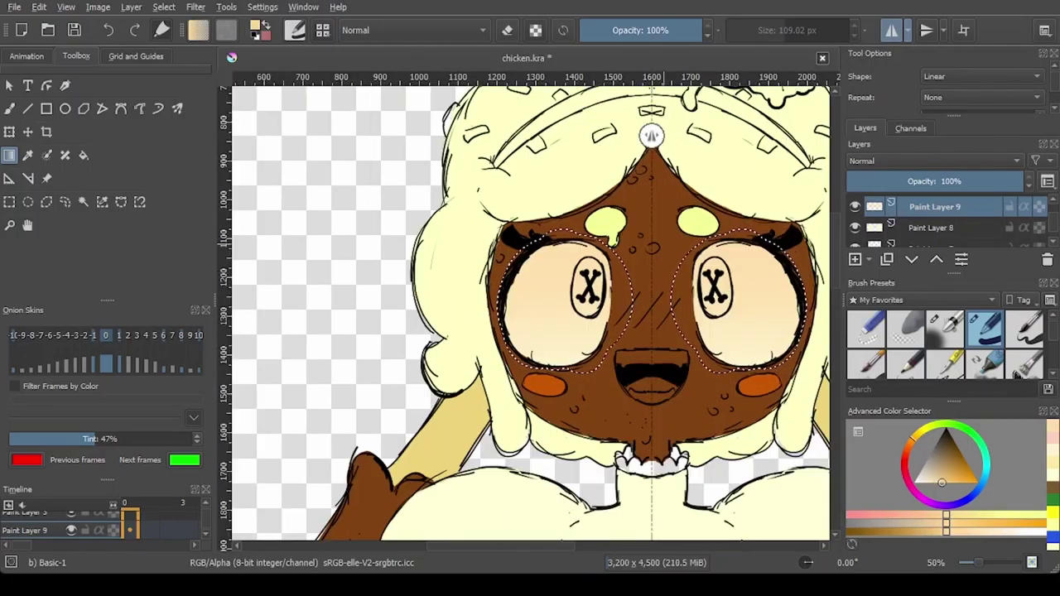
pyautogui.scroll(1, 651, 135)
pyautogui.click(84, 202)
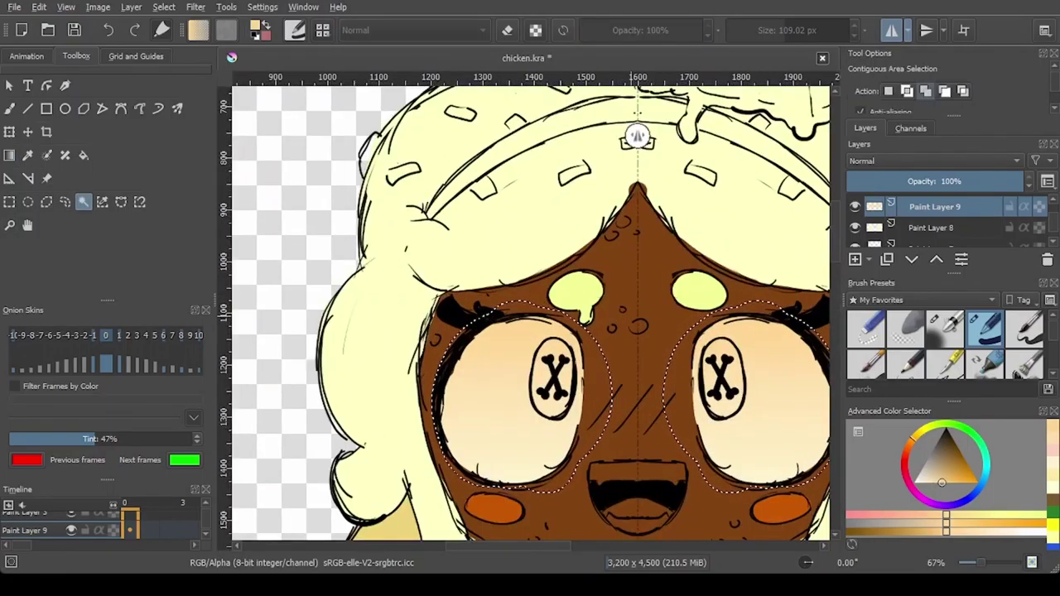
pyautogui.hotkey('ctrl', 'shift', 'a')
pyautogui.scroll(-3, 590, 234)
pyautogui.scroll(3, 618, 230)
# Step: Sample the hair's pale yellow and fill both eyebrows with it on Paint Layer 3
pyautogui.click(27, 156)
pyautogui.click(819, 195)
pyautogui.click(84, 156)
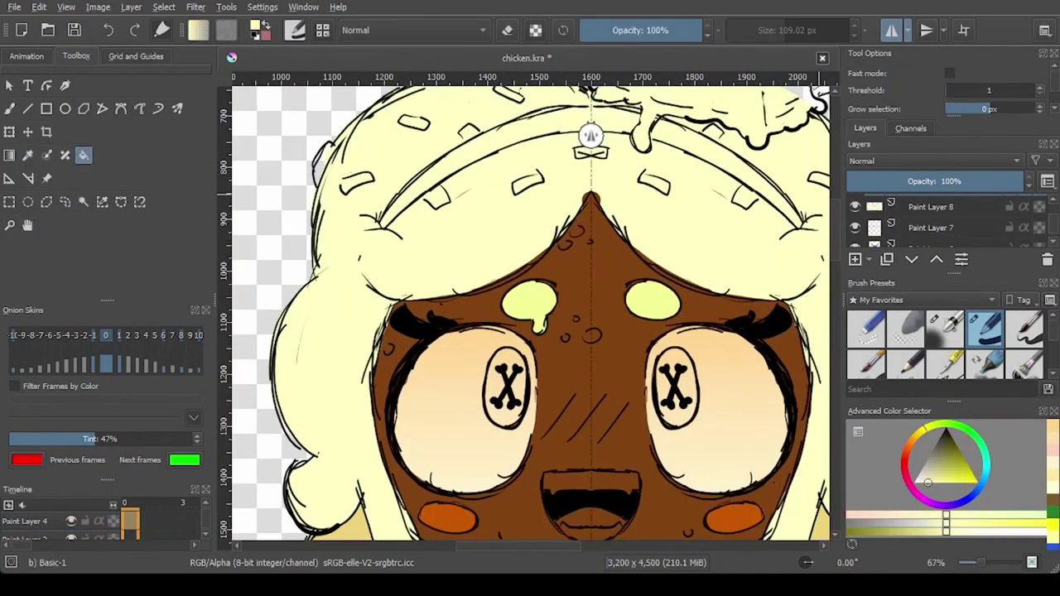
pyautogui.scroll(1, 935, 222)
pyautogui.click(931, 216)
pyautogui.click(653, 300)
pyautogui.click(530, 300)
pyautogui.scroll(-2, 671, 333)
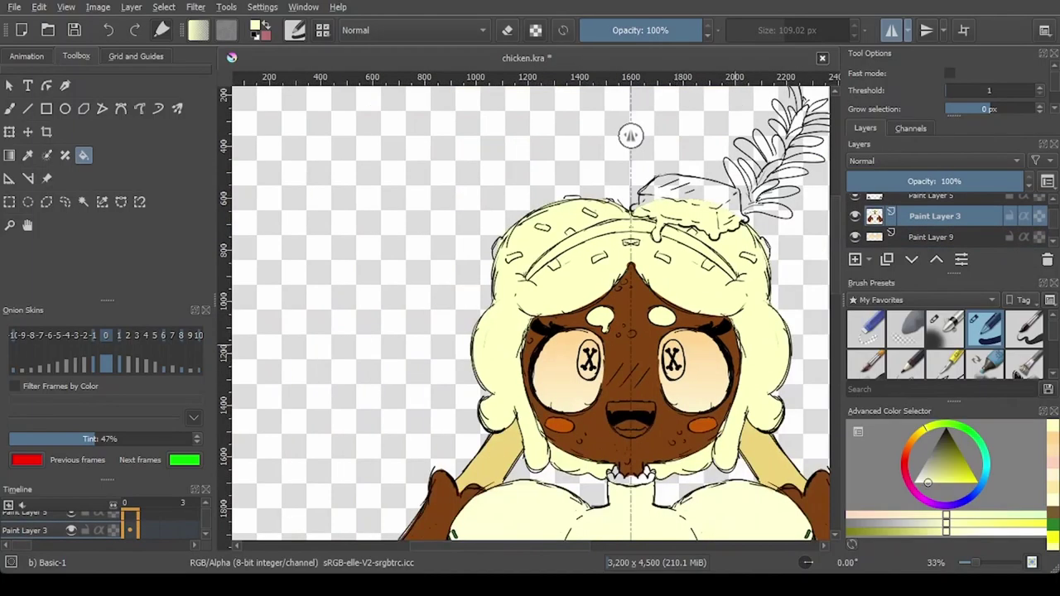
# Step: Add a paint layer directly below Paint Layer 2 for the irises
pyautogui.scroll(1, 935, 222)
pyautogui.press('pagedown')
pyautogui.press('pagedown')
pyautogui.scroll(-1, 597, 112)
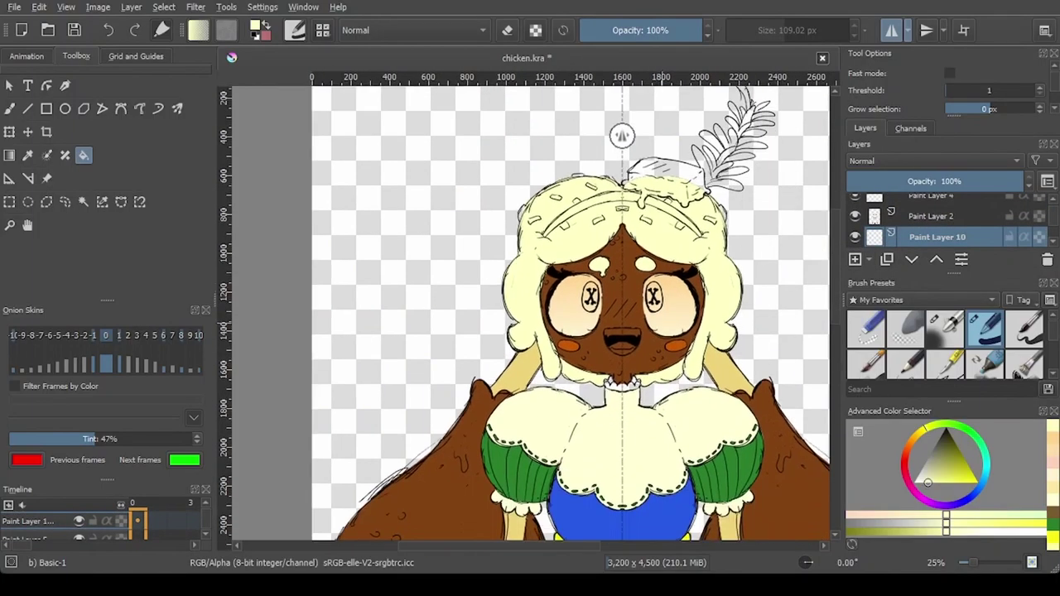
pyautogui.scroll(-4, 628, 325)
pyautogui.scroll(5, 626, 325)
# Step: Choose a bright blue and paint both oval irises on Paint Layer 10 with a 43 px brush
pyautogui.click(975, 495)
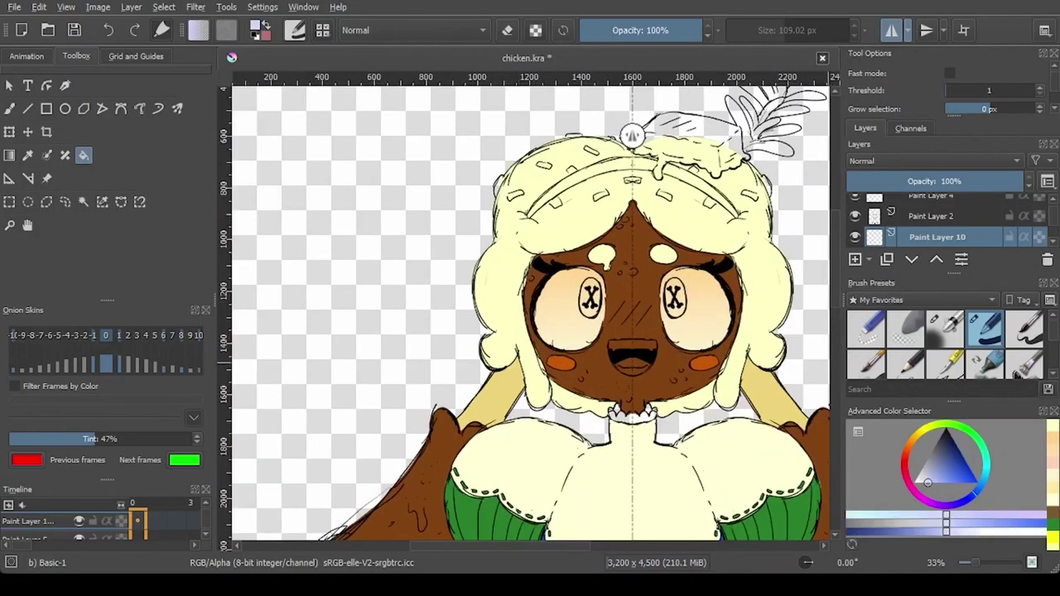
pyautogui.click(960, 482)
pyautogui.click(9, 109)
pyautogui.scroll(1, 694, 286)
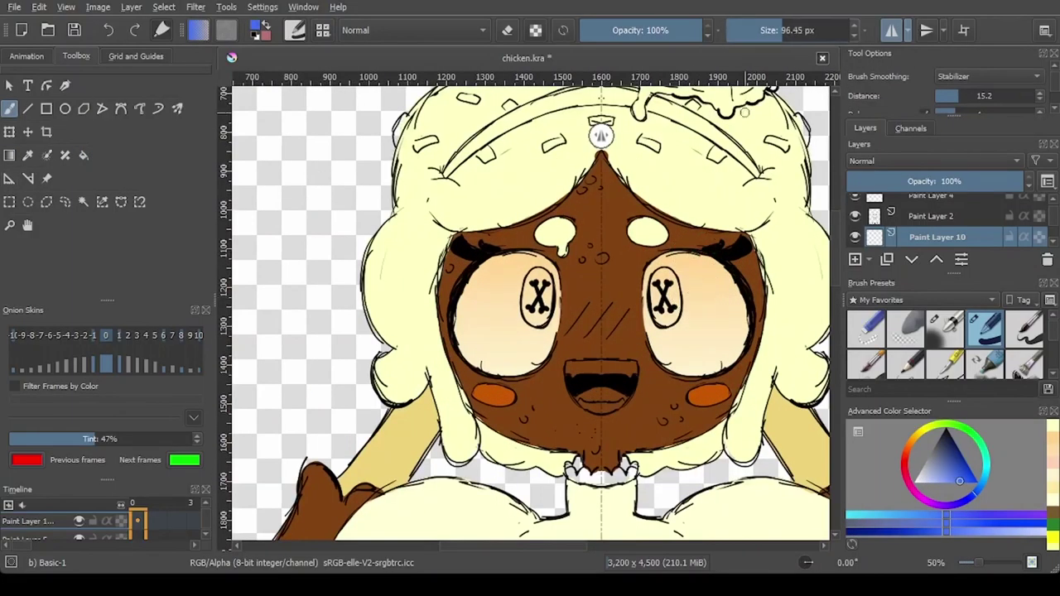
pyautogui.keyDown('shift'); pyautogui.moveTo(704, 273); pyautogui.dragTo(681, 273); pyautogui.keyUp('shift')
pyautogui.scroll(2, 683, 248)
pyautogui.moveTo(648, 341)
pyautogui.mouseDown()
pyautogui.moveTo(640, 390)
pyautogui.moveTo(654, 359)
pyautogui.moveTo(667, 392)
pyautogui.moveTo(646, 350)
pyautogui.mouseUp()
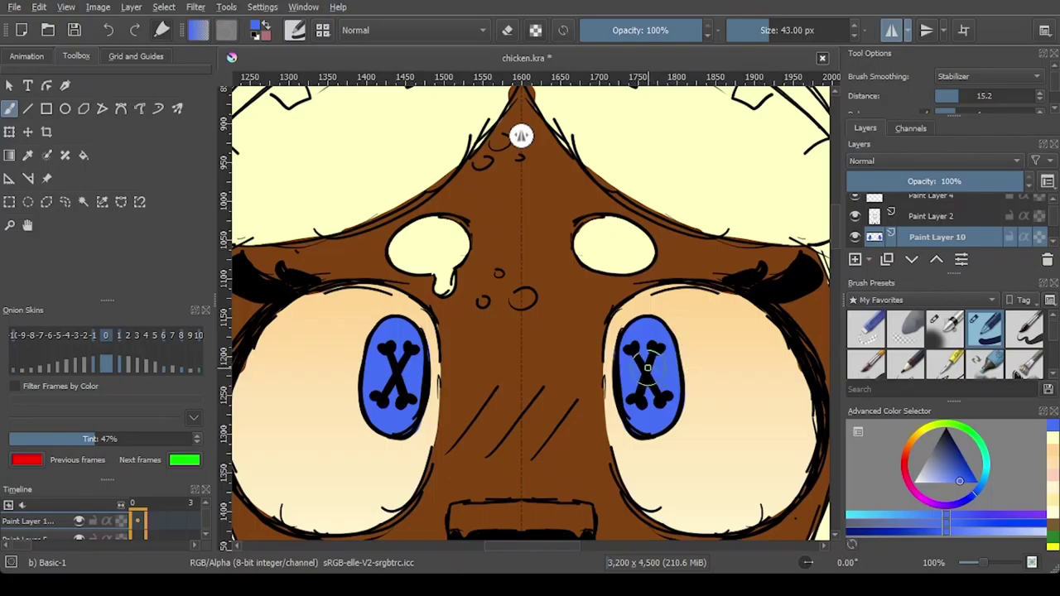
pyautogui.scroll(-6, 648, 366)
pyautogui.scroll(6, 521, 227)
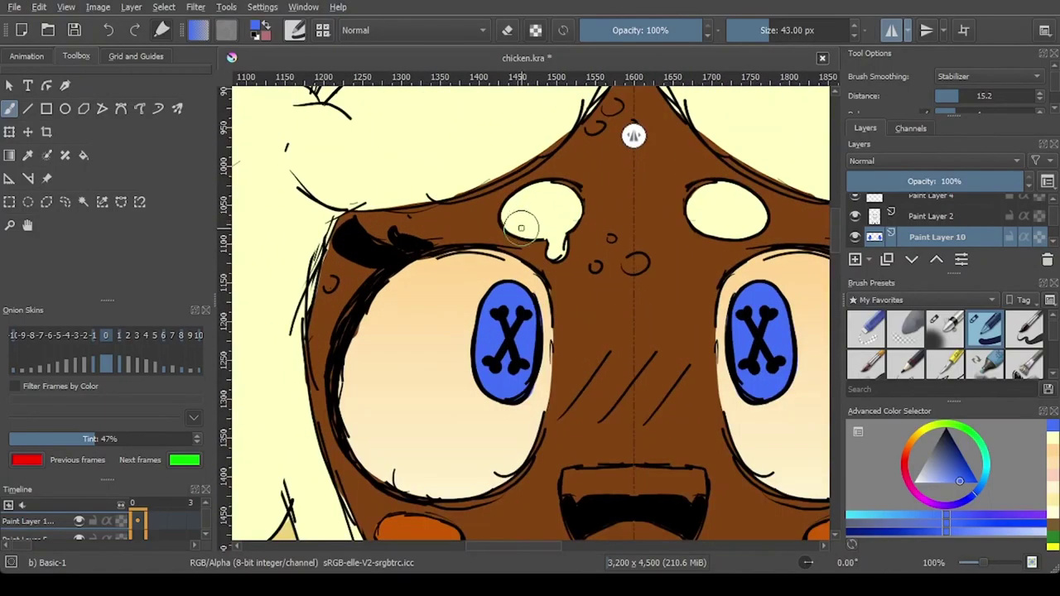
# Step: Select both irises, shade them with a darker blue linear gradient, and clear the selection
pyautogui.click(84, 202)
pyautogui.click(490, 344)
pyautogui.click(778, 352)
pyautogui.click(966, 463)
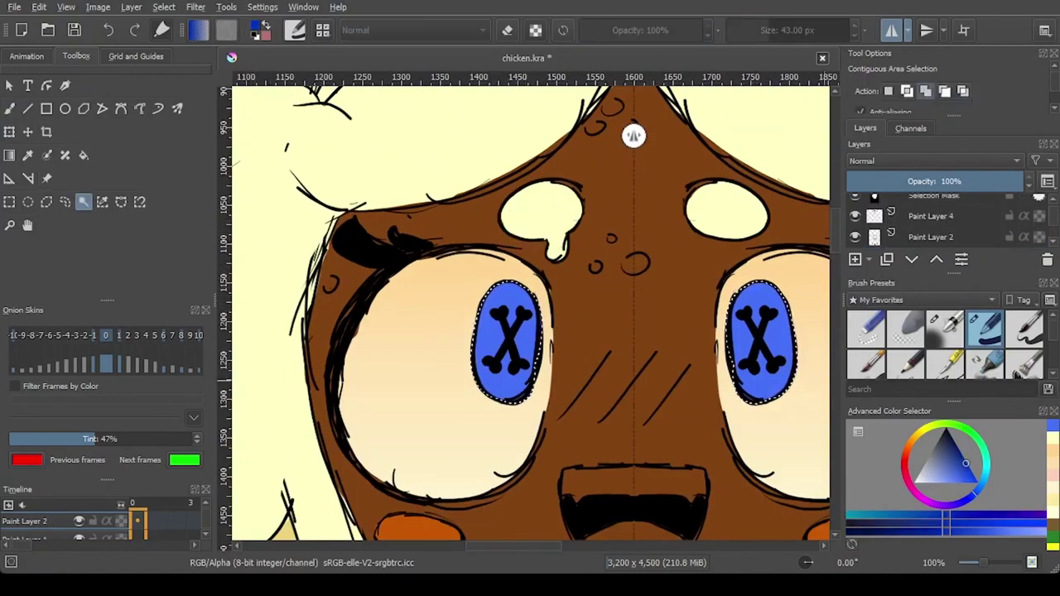
pyautogui.press('g')
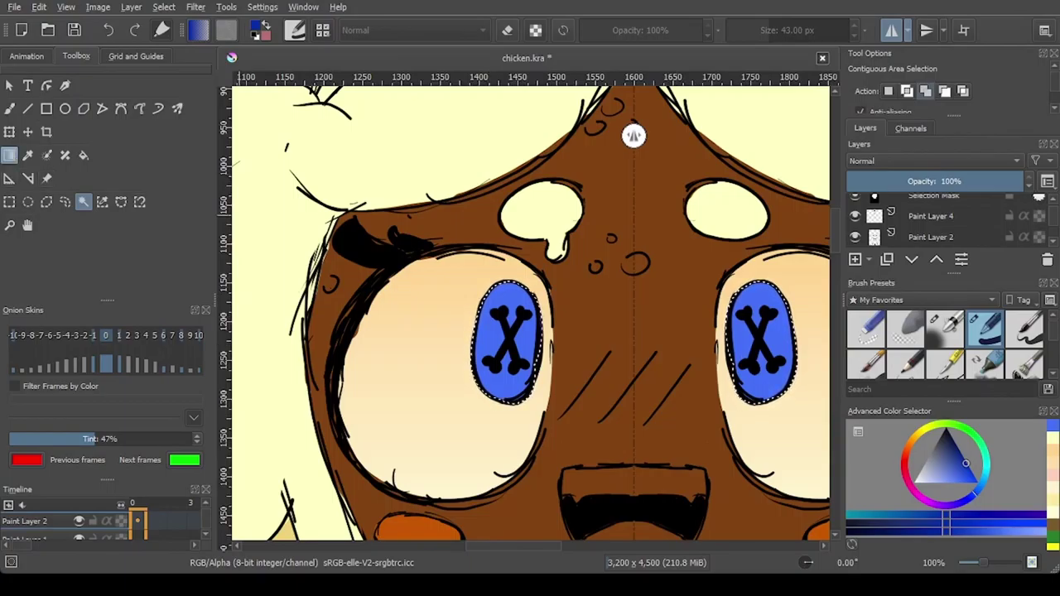
pyautogui.scroll(-3, 497, 314)
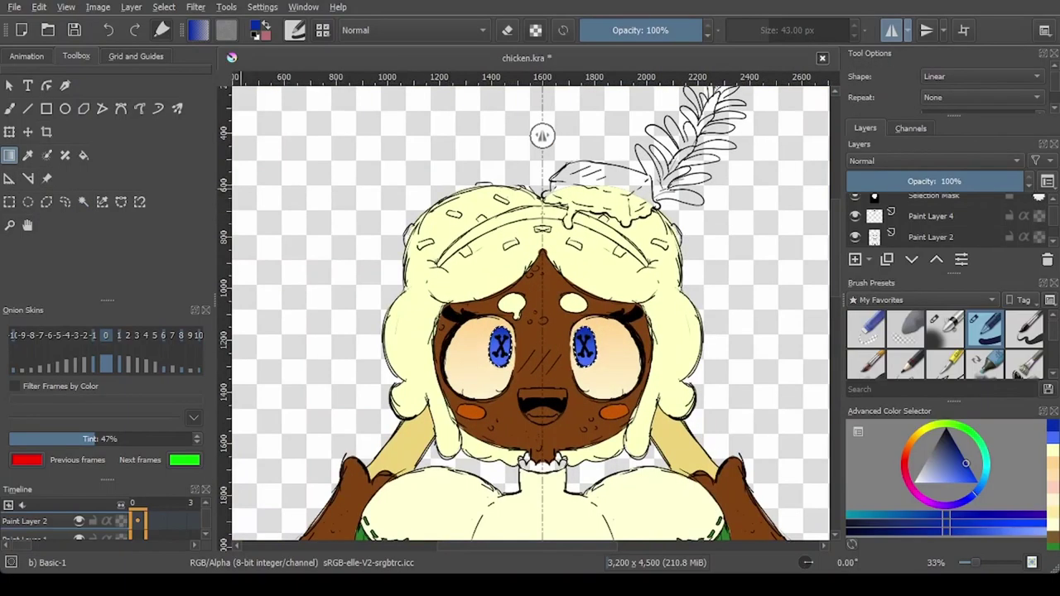
pyautogui.click(83, 202)
pyautogui.hotkey('ctrl', 'shift', 'a')
# Step: Return to the freehand brush on Paint Layer 10 with its size set to 26.83 px
pyautogui.click(9, 109)
pyautogui.scroll(2, 477, 215)
pyautogui.click(763, 30)
pyautogui.scroll(-3, 669, 141)
pyautogui.moveTo(642, 283); pyautogui.dragTo(636, 266)
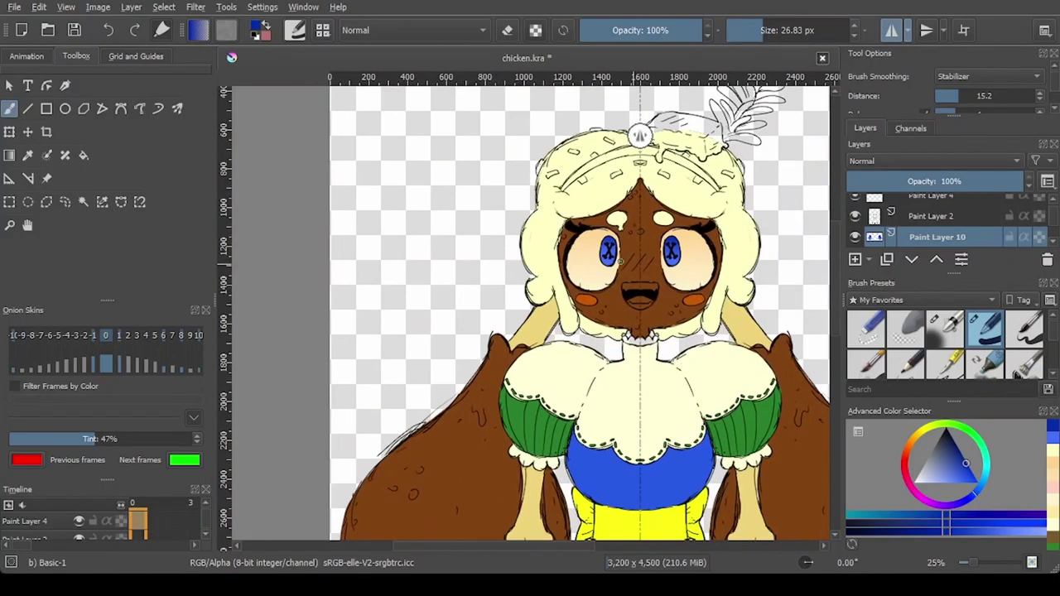
# Step: Sample the sash's yellow and the sleeve's green as the brush color
pyautogui.click(28, 156)
pyautogui.click(642, 527)
pyautogui.scroll(-1, 714, 425)
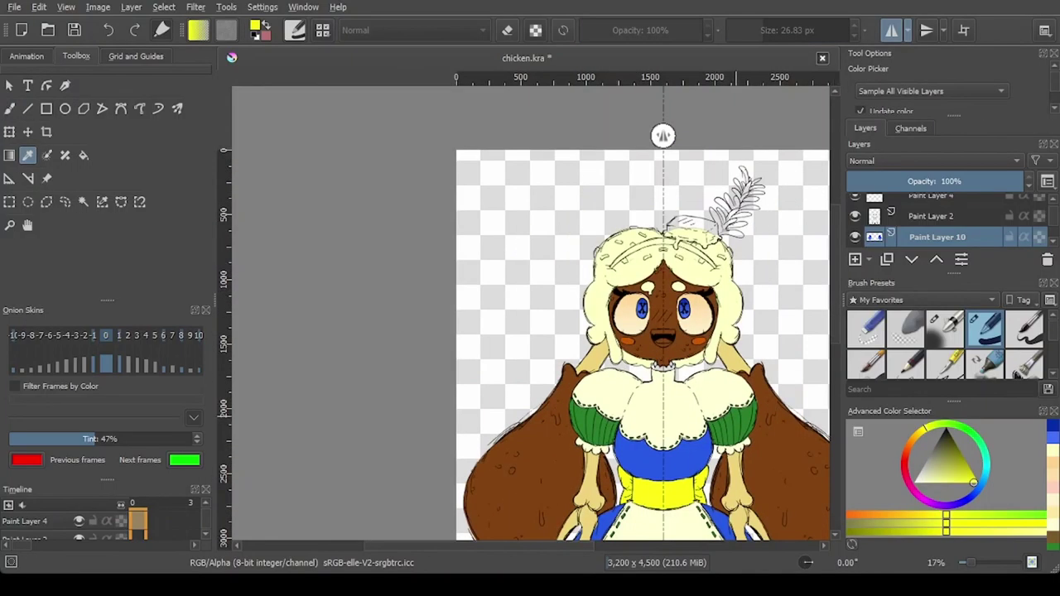
pyautogui.click(736, 416)
pyautogui.scroll(-2, 729, 389)
pyautogui.moveTo(703, 317); pyautogui.dragTo(659, 270)
pyautogui.scroll(3, 647, 272)
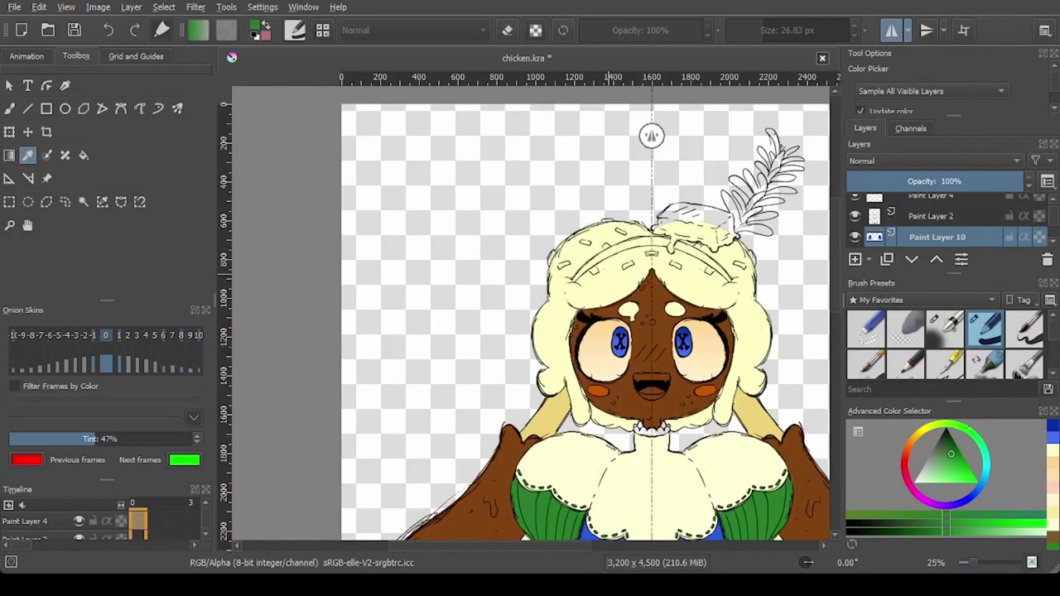
pyautogui.scroll(2, 557, 157)
pyautogui.click(9, 109)
pyautogui.scroll(1, 688, 282)
pyautogui.scroll(-3, 464, 107)
# Step: Sample the dress's blue and paint the headband across the hair on Paint Layer 10 with a 26.83 px mirrored brush
pyautogui.click(27, 156)
pyautogui.click(498, 502)
pyautogui.click(9, 109)
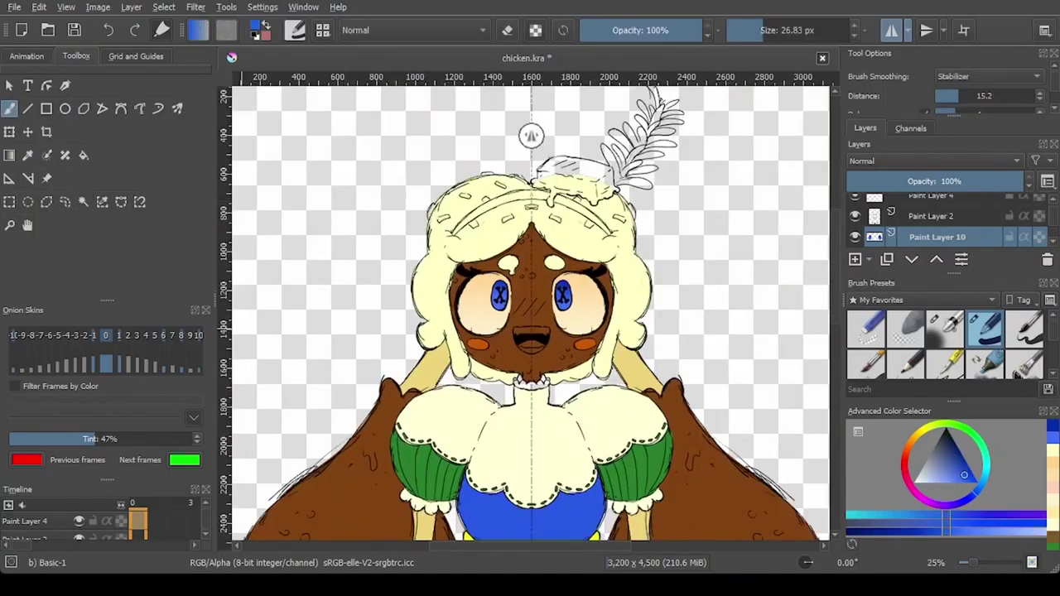
pyautogui.scroll(2, 442, 370)
pyautogui.moveTo(454, 397)
pyautogui.mouseDown()
pyautogui.moveTo(539, 336)
pyautogui.moveTo(609, 317)
pyautogui.mouseUp()
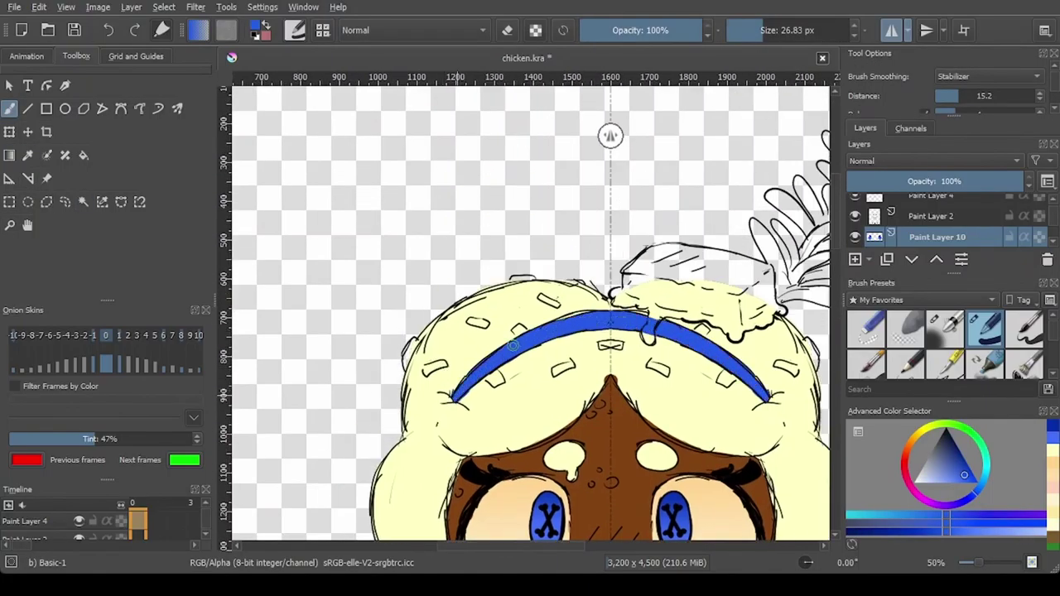
# Step: Sample the sash's yellow, turn off mirroring, and paint the dripping lower edge of the butter pat
pyautogui.scroll(-2, 514, 345)
pyautogui.scroll(1, 514, 346)
pyautogui.press('p')
pyautogui.click(527, 482)
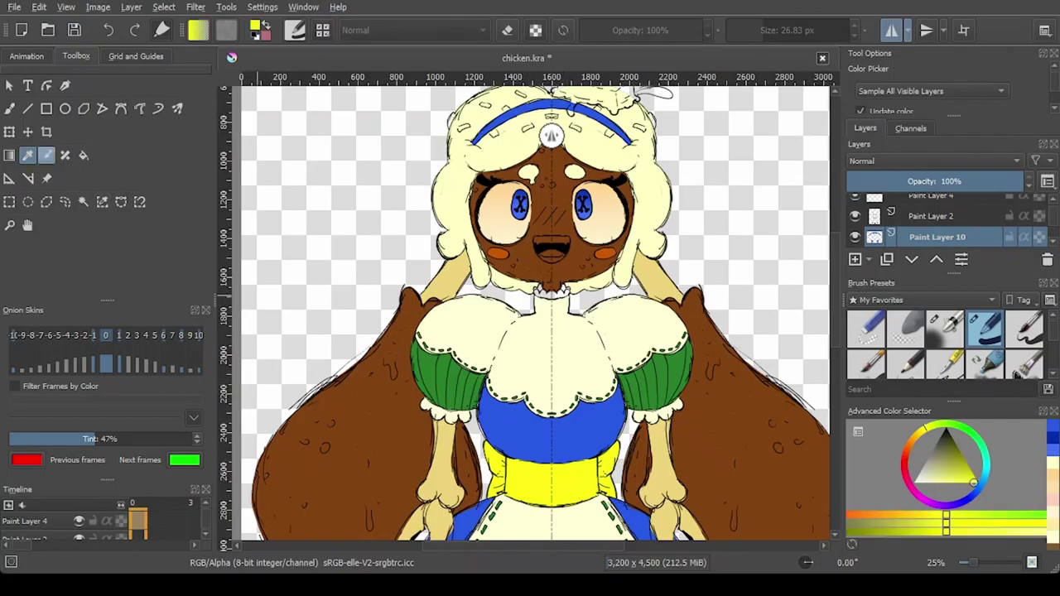
pyautogui.click(9, 108)
pyautogui.scroll(2, 513, 199)
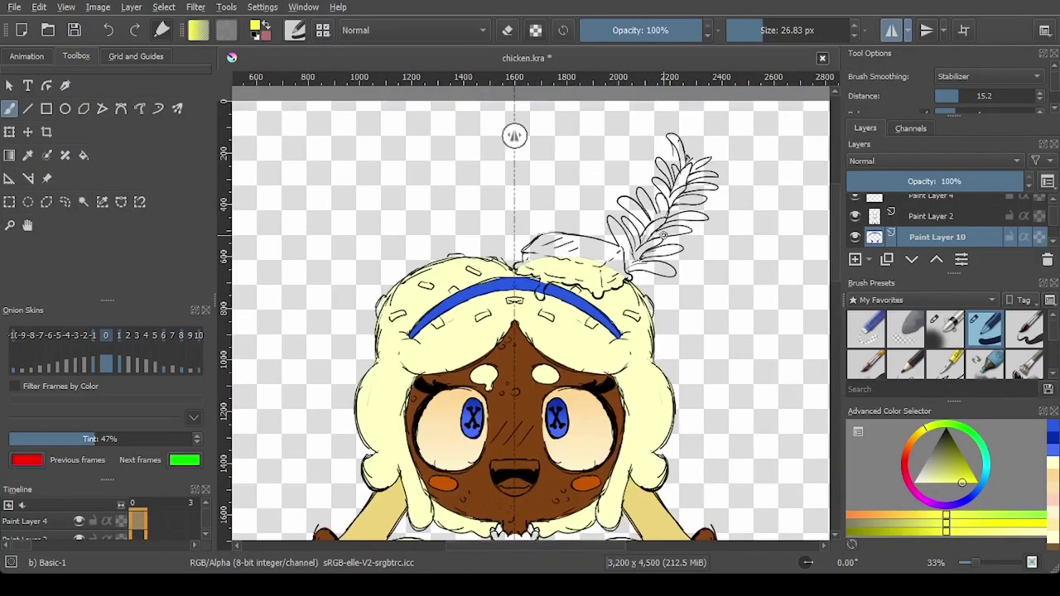
pyautogui.press('m')
pyautogui.scroll(1, 480, 288)
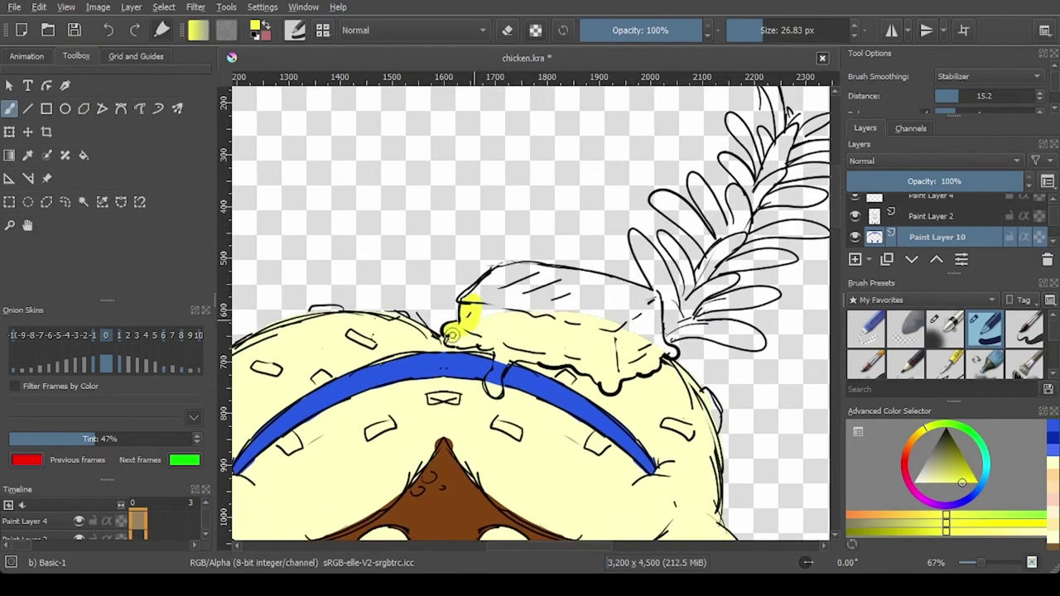
pyautogui.moveTo(452, 333)
pyautogui.mouseDown()
pyautogui.moveTo(501, 338)
pyautogui.moveTo(491, 386)
pyautogui.moveTo(513, 311)
pyautogui.moveTo(492, 386)
pyautogui.mouseUp()
pyautogui.hotkey('ctrl', 'z')
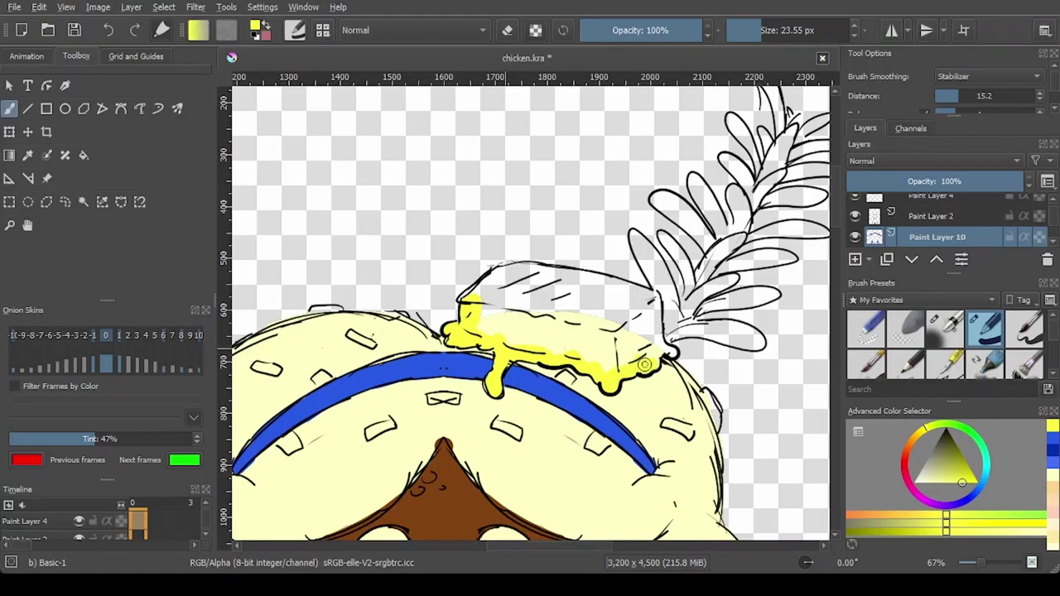
# Step: Outline the rest of the butter pat in yellow with a 23.55 px brush and fill its interior
pyautogui.moveTo(621, 374)
pyautogui.mouseDown()
pyautogui.moveTo(638, 284)
pyautogui.moveTo(542, 273)
pyautogui.mouseUp()
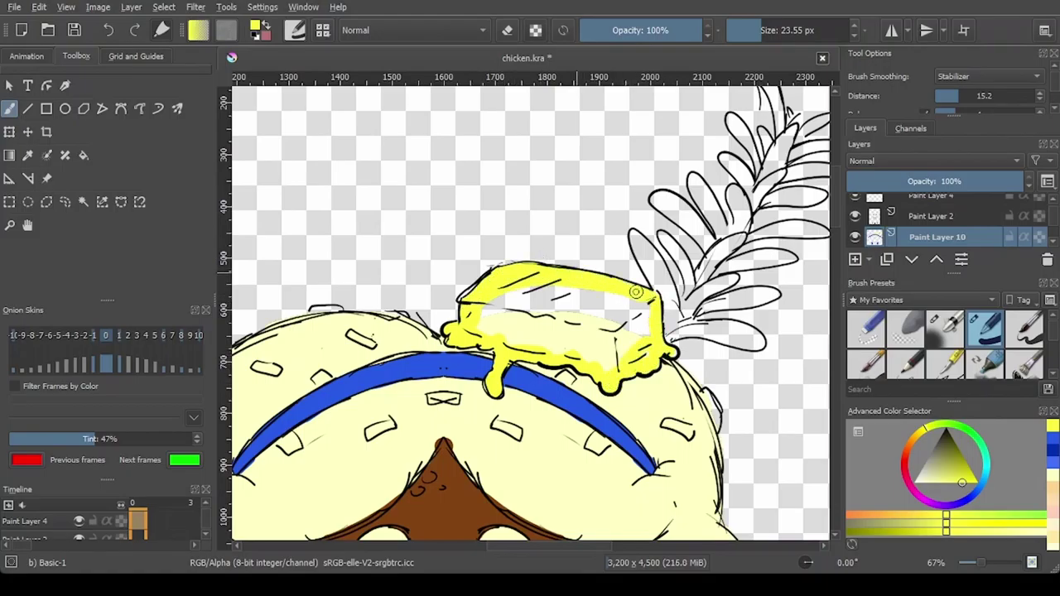
pyautogui.press('f')
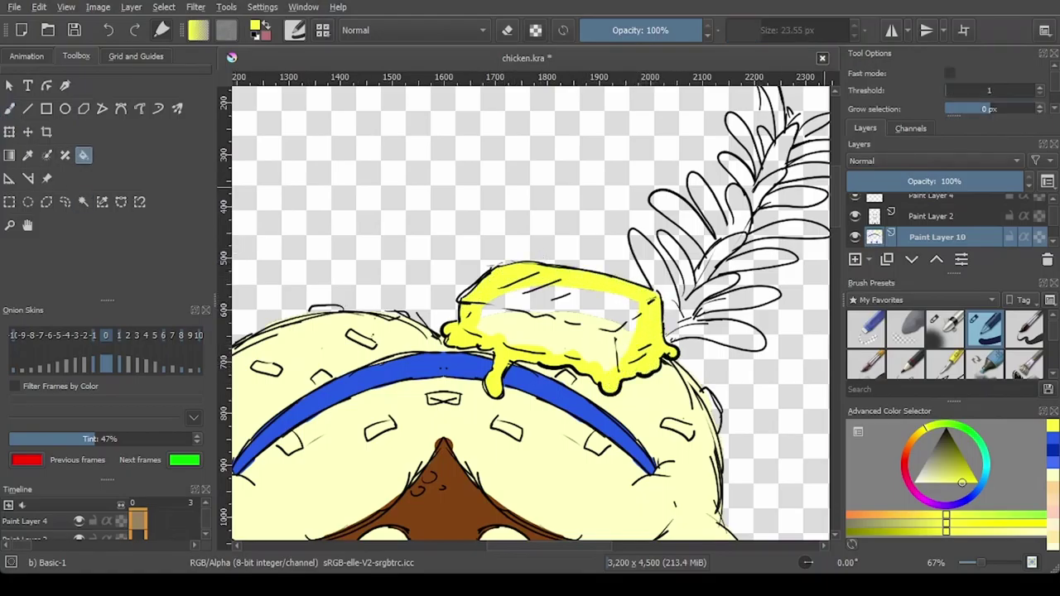
pyautogui.click(617, 311)
pyautogui.press('b')
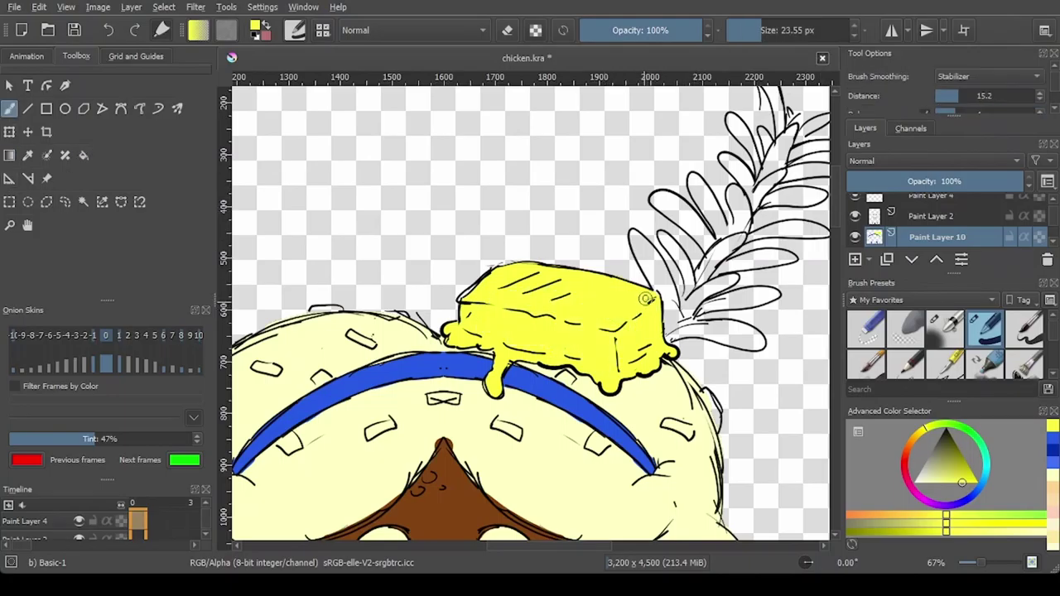
# Step: Sample the sleeve's green and paint the lowest leaves of the herb sprig beside the butter
pyautogui.scroll(-6, 672, 333)
pyautogui.scroll(4, 708, 333)
pyautogui.scroll(-2, 484, 319)
pyautogui.scroll(1, 538, 497)
pyautogui.press('p')
pyautogui.click(534, 509)
pyautogui.press('b')
pyautogui.scroll(3, 514, 159)
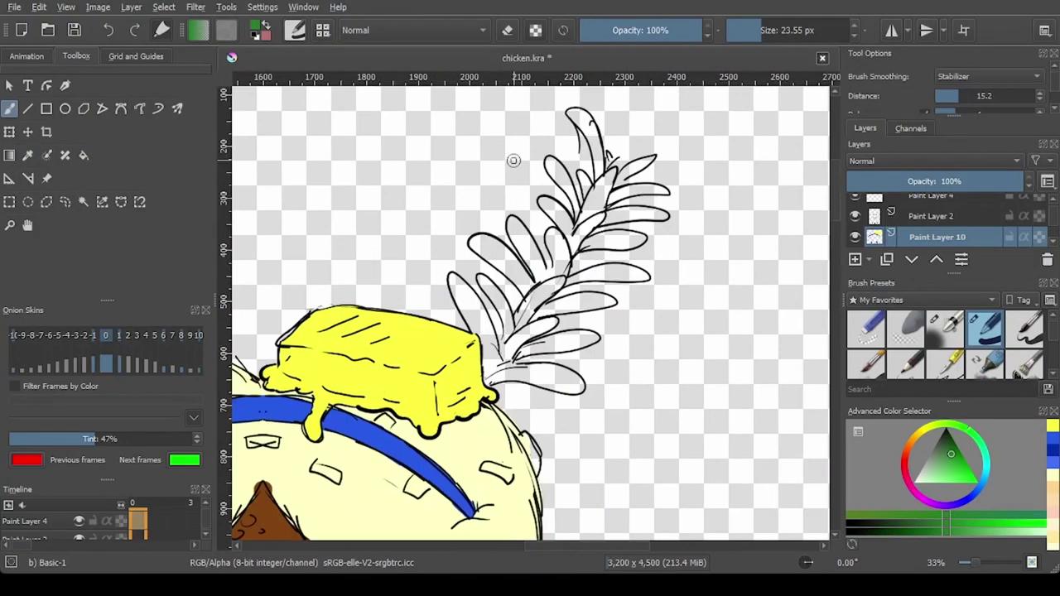
pyautogui.scroll(2, 487, 220)
pyautogui.moveTo(467, 479)
pyautogui.mouseDown()
pyautogui.moveTo(406, 374)
pyautogui.moveTo(484, 507)
pyautogui.mouseUp()
pyautogui.moveTo(455, 401); pyautogui.dragTo(453, 229)
pyautogui.moveTo(480, 343)
pyautogui.mouseDown()
pyautogui.moveTo(490, 381)
pyautogui.moveTo(545, 403)
pyautogui.moveTo(522, 305)
pyautogui.moveTo(462, 194)
pyautogui.mouseUp()
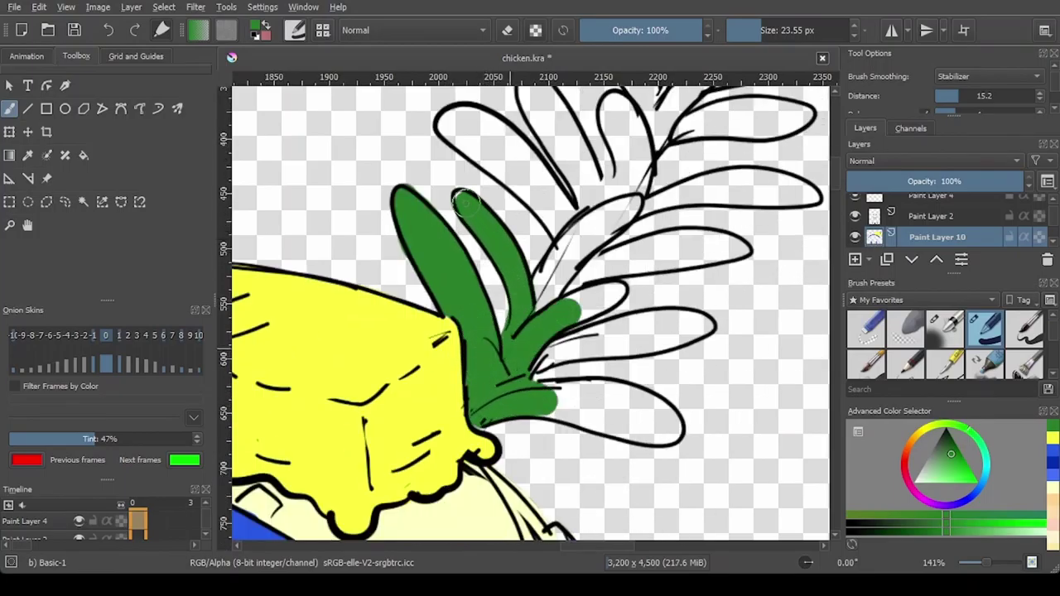
pyautogui.moveTo(538, 302); pyautogui.dragTo(636, 201)
pyautogui.moveTo(538, 369)
pyautogui.mouseDown()
pyautogui.moveTo(646, 322)
pyautogui.moveTo(579, 355)
pyautogui.mouseUp()
pyautogui.moveTo(546, 389)
pyautogui.mouseDown()
pyautogui.moveTo(662, 414)
pyautogui.moveTo(602, 421)
pyautogui.mouseUp()
# Step: Clean up the leaf edges with a 12.06 px eraser and color the sprig's middle leaves green
pyautogui.press('e')
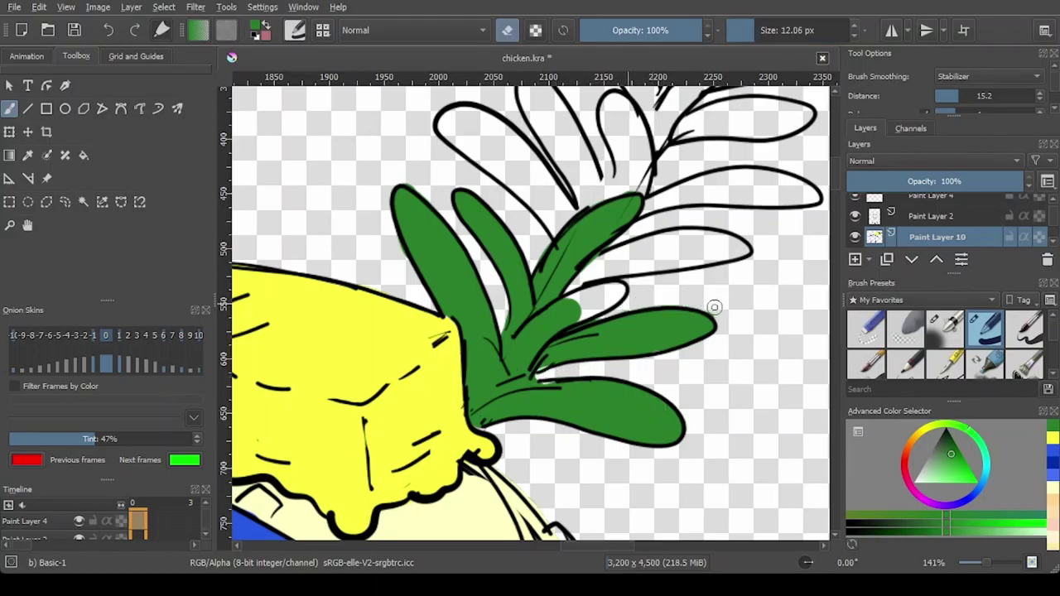
pyautogui.moveTo(573, 300)
pyautogui.mouseDown()
pyautogui.moveTo(593, 315)
pyautogui.moveTo(575, 323)
pyautogui.mouseUp()
pyautogui.moveTo(573, 285)
pyautogui.mouseDown()
pyautogui.moveTo(746, 252)
pyautogui.moveTo(633, 254)
pyautogui.moveTo(573, 405)
pyautogui.mouseUp()
pyautogui.moveTo(593, 364)
pyautogui.mouseDown()
pyautogui.moveTo(758, 356)
pyautogui.moveTo(716, 351)
pyautogui.mouseUp()
pyautogui.moveTo(587, 351)
pyautogui.mouseDown()
pyautogui.moveTo(563, 322)
pyautogui.moveTo(576, 351)
pyautogui.moveTo(546, 282)
pyautogui.moveTo(553, 345)
pyautogui.moveTo(470, 237)
pyautogui.moveTo(501, 299)
pyautogui.moveTo(478, 233)
pyautogui.moveTo(472, 314)
pyautogui.moveTo(391, 291)
pyautogui.moveTo(499, 392)
pyautogui.moveTo(445, 338)
pyautogui.mouseUp()
pyautogui.moveTo(609, 302)
pyautogui.mouseDown()
pyautogui.moveTo(559, 199)
pyautogui.moveTo(646, 287)
pyautogui.moveTo(700, 266)
pyautogui.moveTo(754, 272)
pyautogui.moveTo(665, 286)
pyautogui.moveTo(749, 280)
pyautogui.mouseUp()
pyautogui.press('f')
pyautogui.click(431, 296)
pyautogui.press('b')
pyautogui.moveTo(647, 202)
pyautogui.mouseDown()
pyautogui.moveTo(551, 282)
pyautogui.moveTo(521, 348)
pyautogui.mouseUp()
pyautogui.moveTo(544, 386)
pyautogui.mouseDown()
pyautogui.moveTo(675, 374)
pyautogui.moveTo(543, 373)
pyautogui.moveTo(455, 315)
pyautogui.mouseUp()
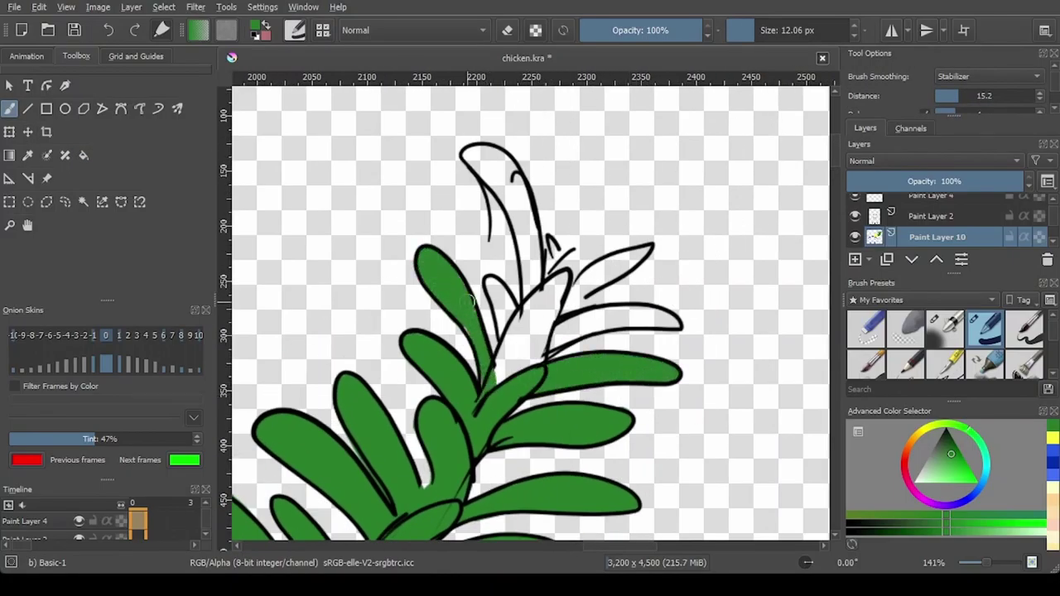
# Step: Paint the sprig's upper stem, remaining top leaves and curled tip in the same green
pyautogui.moveTo(493, 385)
pyautogui.mouseDown()
pyautogui.moveTo(505, 315)
pyautogui.moveTo(493, 281)
pyautogui.moveTo(503, 387)
pyautogui.mouseUp()
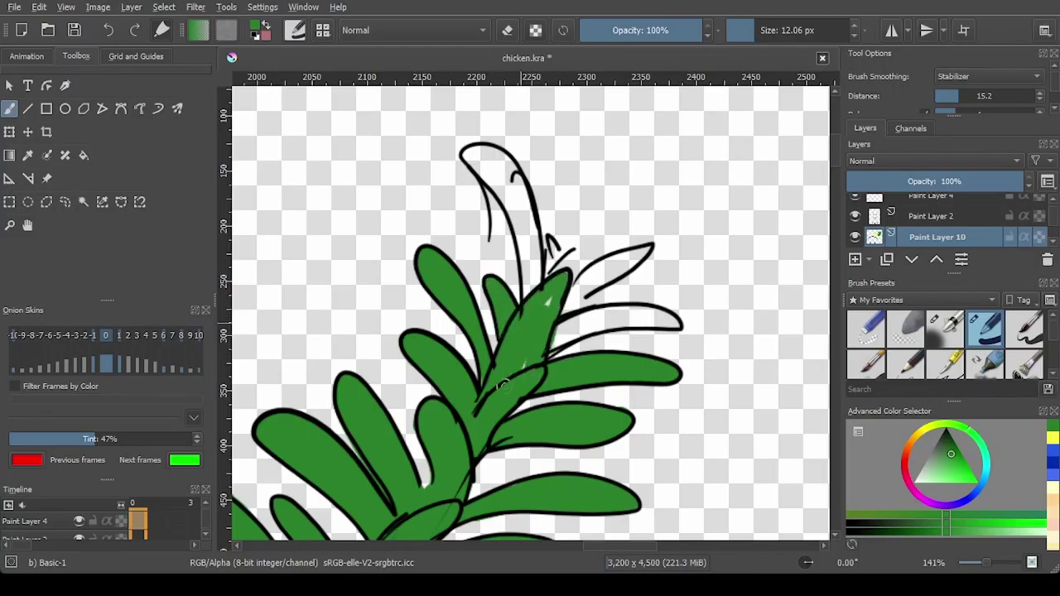
pyautogui.moveTo(546, 352)
pyautogui.mouseDown()
pyautogui.moveTo(667, 319)
pyautogui.moveTo(597, 274)
pyautogui.moveTo(580, 302)
pyautogui.moveTo(529, 277)
pyautogui.moveTo(489, 158)
pyautogui.moveTo(536, 240)
pyautogui.moveTo(493, 294)
pyautogui.mouseUp()
pyautogui.press('e')
pyautogui.press('e')
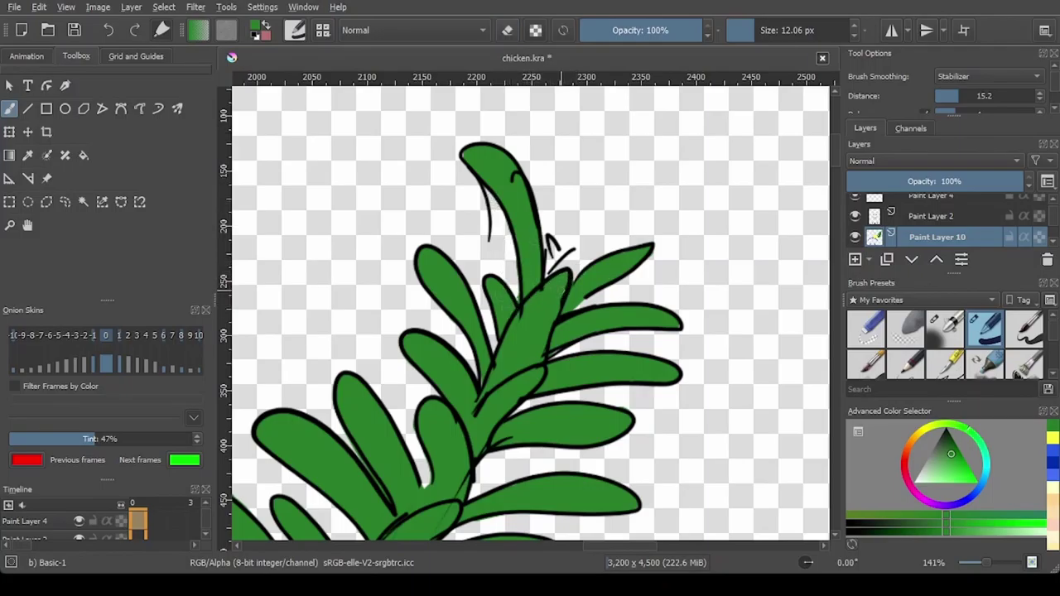
# Step: Choose a lighter green, turn mirroring on, and paint the sprinkles on the hair below the headband
pyautogui.scroll(-6, 574, 264)
pyautogui.scroll(2, 572, 287)
pyautogui.click(947, 459)
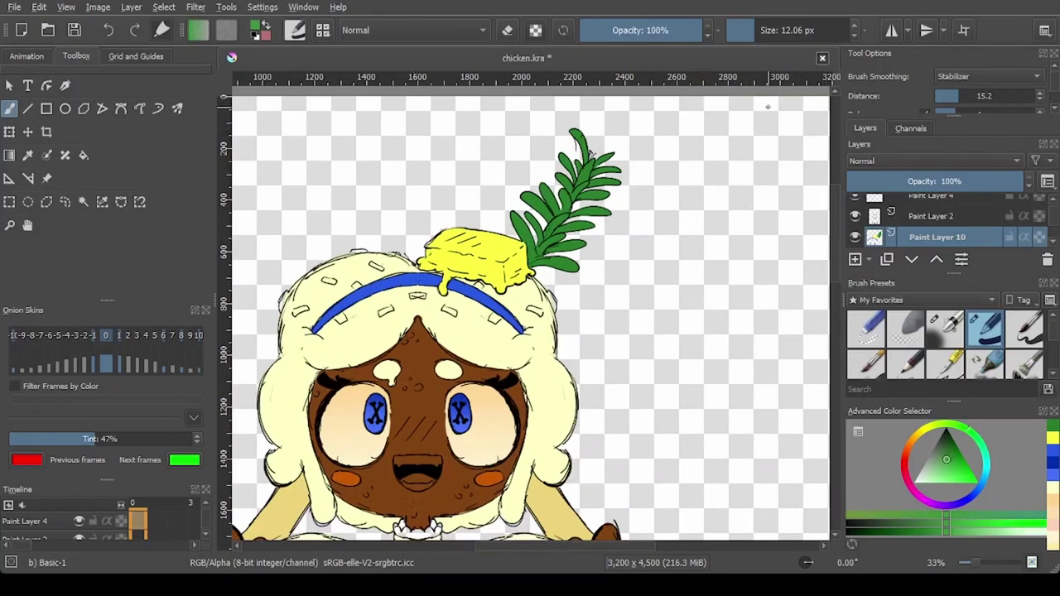
pyautogui.scroll(-4, 767, 106)
pyautogui.scroll(3, 567, 161)
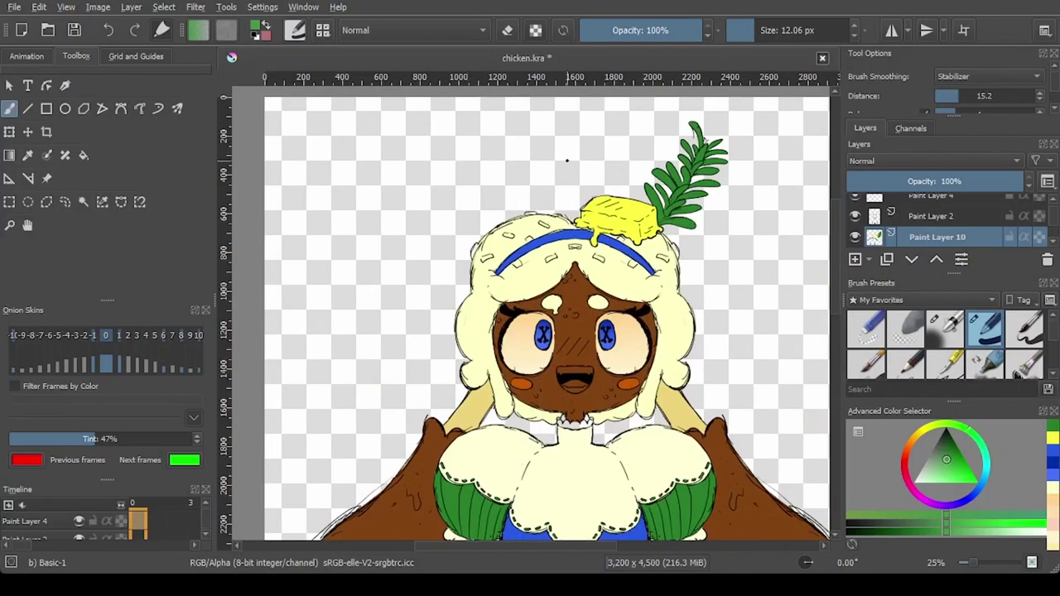
pyautogui.scroll(1, 583, 253)
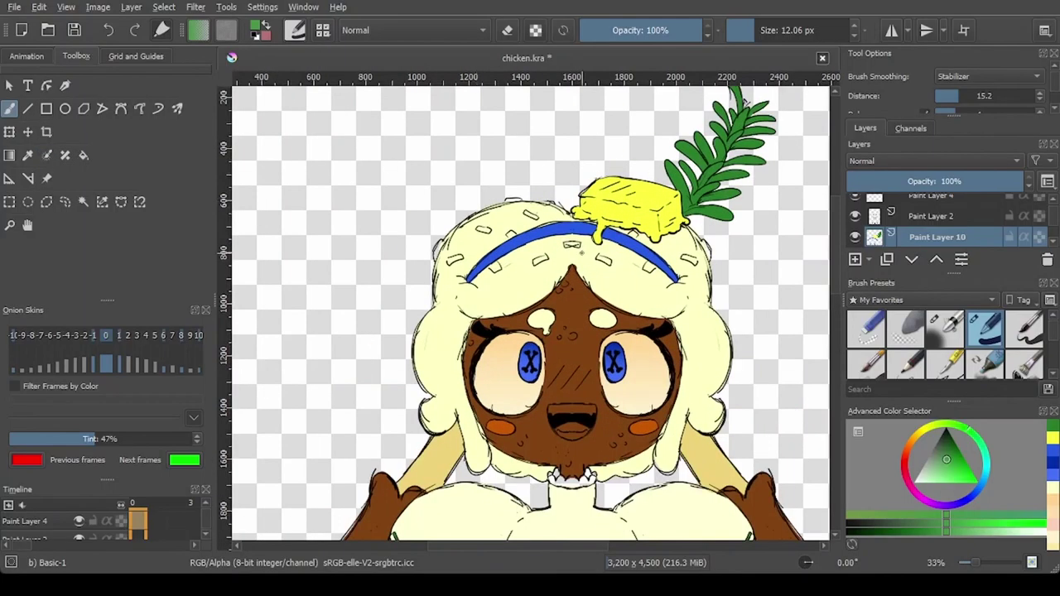
pyautogui.scroll(-2, 582, 253)
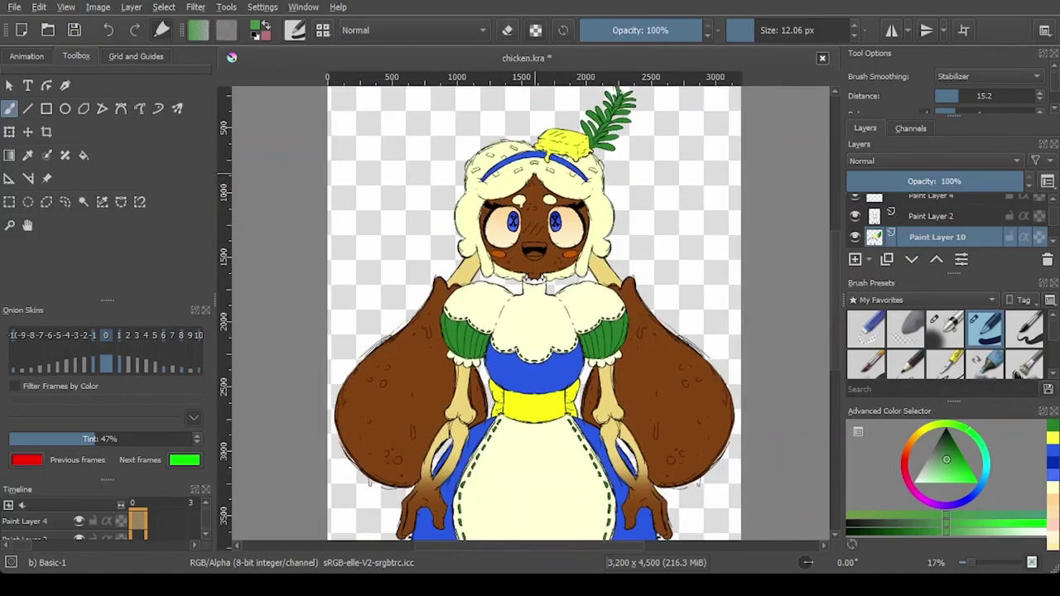
pyautogui.scroll(1, 530, 236)
pyautogui.scroll(-3, 522, 242)
pyautogui.scroll(3, 510, 246)
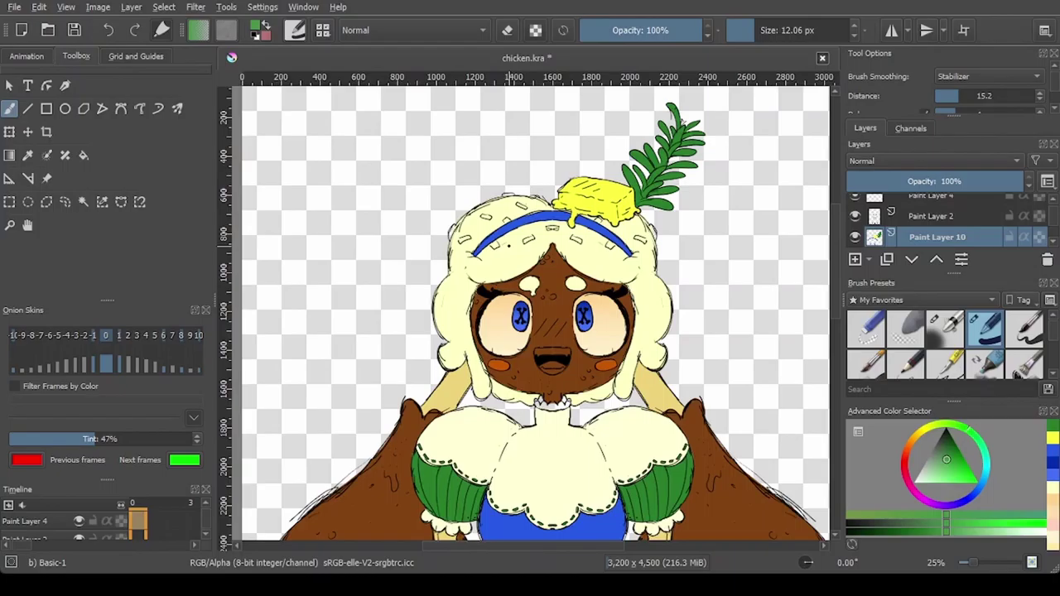
pyautogui.click(892, 30)
pyautogui.scroll(4, 507, 239)
pyautogui.moveTo(666, 198); pyautogui.dragTo(681, 202)
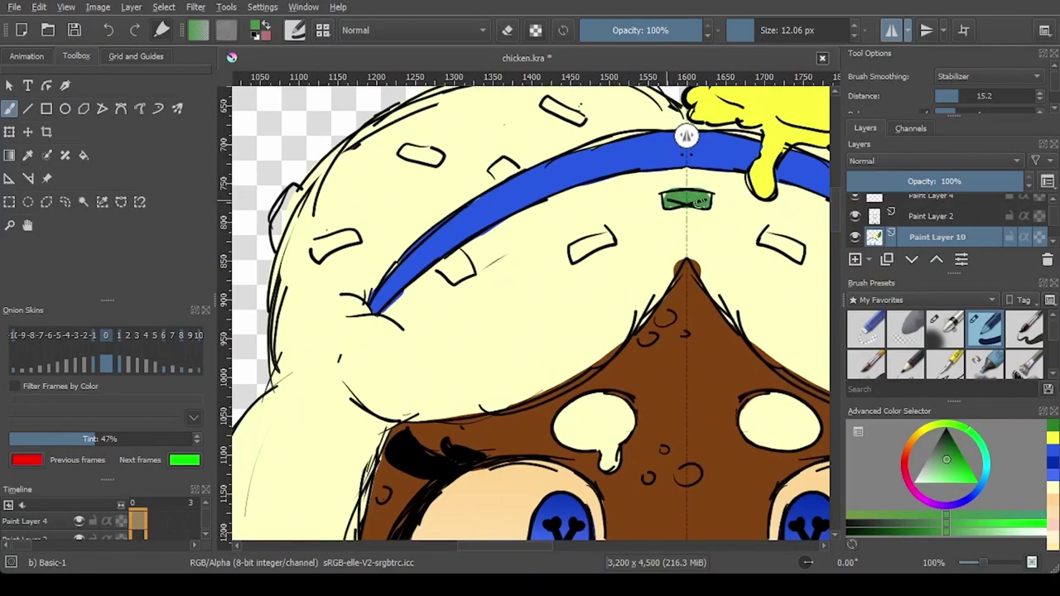
pyautogui.moveTo(610, 240); pyautogui.dragTo(578, 258)
pyautogui.moveTo(464, 254); pyautogui.dragTo(447, 275)
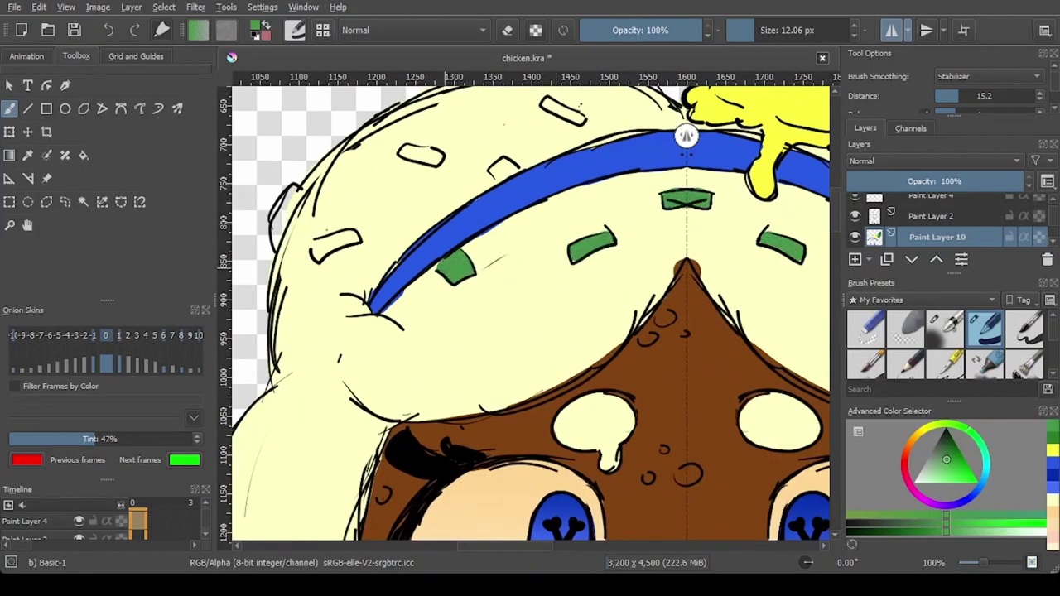
# Step: Paint the remaining sprinkles on the outer sides and upper part of the hair in the lighter green
pyautogui.moveTo(351, 236); pyautogui.dragTo(319, 256)
pyautogui.moveTo(297, 193); pyautogui.dragTo(273, 246)
pyautogui.moveTo(401, 149); pyautogui.dragTo(446, 162)
pyautogui.moveTo(491, 164)
pyautogui.mouseDown()
pyautogui.moveTo(515, 178)
pyautogui.moveTo(517, 166)
pyautogui.mouseUp()
pyautogui.scroll(5, 517, 170)
pyautogui.moveTo(546, 319); pyautogui.dragTo(582, 338)
pyautogui.moveTo(490, 282); pyautogui.dragTo(502, 276)
pyautogui.moveTo(623, 287); pyautogui.dragTo(632, 294)
pyautogui.scroll(-4, 619, 273)
pyautogui.scroll(4, 734, 286)
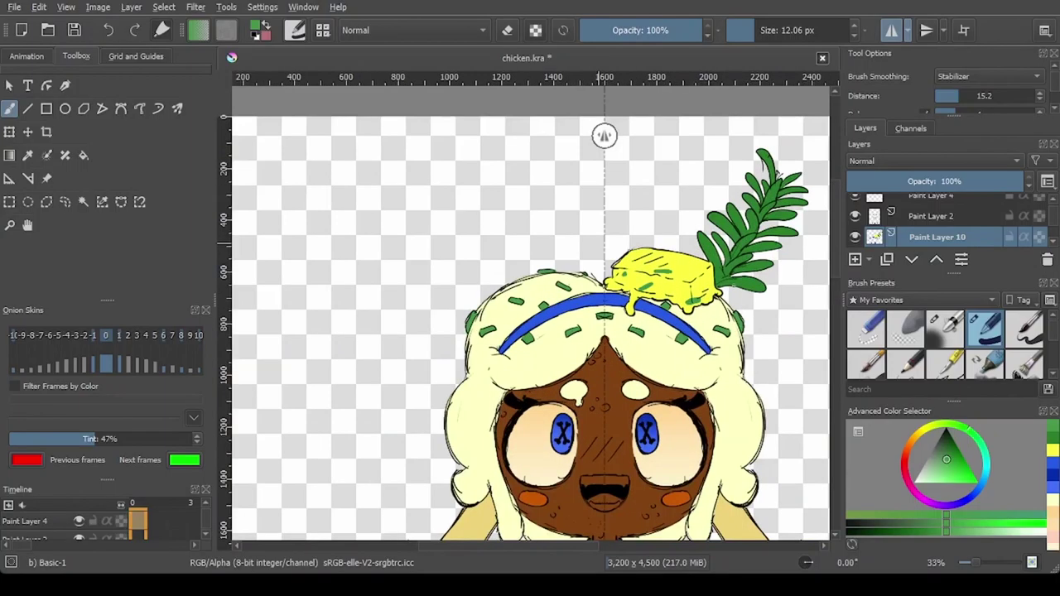
# Step: Turn off mirroring, sample the butter's yellow, and fill over the stray green marks on the butter pat
pyautogui.scroll(-1, 685, 288)
pyautogui.click(892, 31)
pyautogui.click(28, 155)
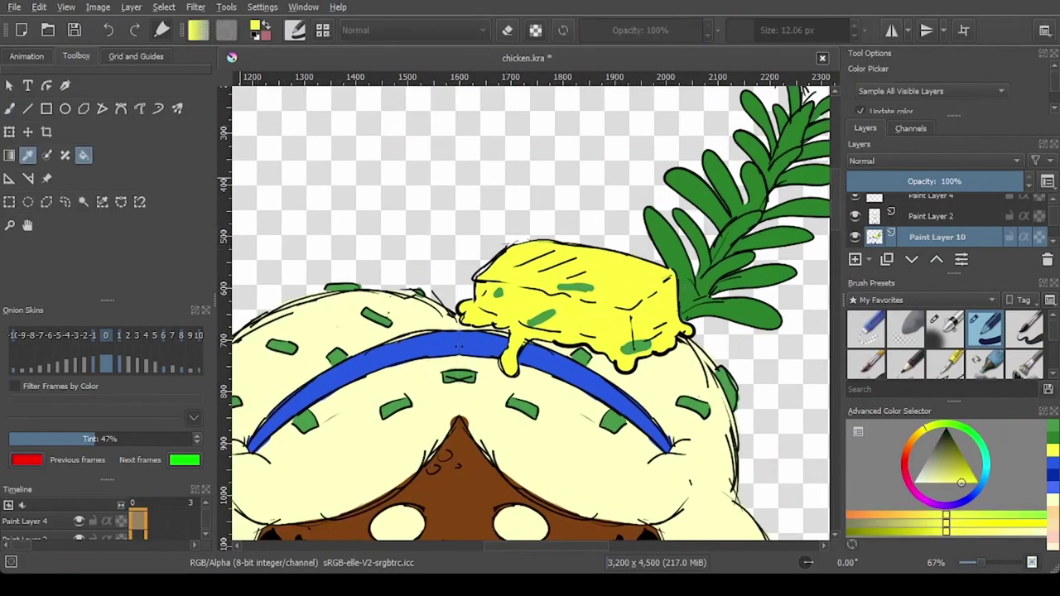
pyautogui.click(83, 155)
pyautogui.click(542, 318)
pyautogui.click(576, 287)
pyautogui.click(636, 347)
pyautogui.click(498, 294)
pyautogui.scroll(-2, 502, 138)
pyautogui.scroll(-2, 573, 149)
pyautogui.scroll(1, 538, 249)
pyautogui.scroll(-1, 530, 216)
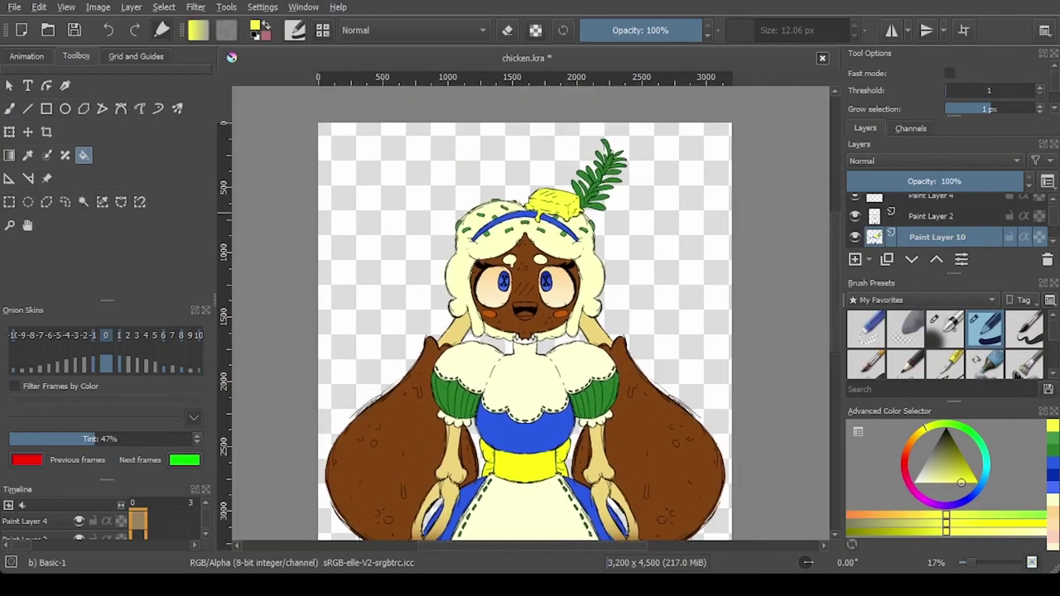
# Step: Sample the pale cream, turn mirroring on, and paint the upper and lower teeth
pyautogui.scroll(1, 464, 332)
pyautogui.press('p')
pyautogui.click(464, 327)
pyautogui.press('b')
pyautogui.scroll(5, 549, 265)
pyautogui.click(892, 31)
pyautogui.moveTo(520, 332)
pyautogui.mouseDown()
pyautogui.moveTo(600, 322)
pyautogui.moveTo(526, 298)
pyautogui.moveTo(637, 298)
pyautogui.mouseUp()
pyautogui.moveTo(543, 406)
pyautogui.mouseDown()
pyautogui.moveTo(602, 417)
pyautogui.moveTo(580, 439)
pyautogui.mouseUp()
# Step: Choose a peach tone and paint the tongue inside the open mouth with the 12.06 px brush
pyautogui.click(938, 478)
pyautogui.moveTo(923, 430); pyautogui.dragTo(913, 442)
pyautogui.moveTo(560, 385); pyautogui.dragTo(549, 390)
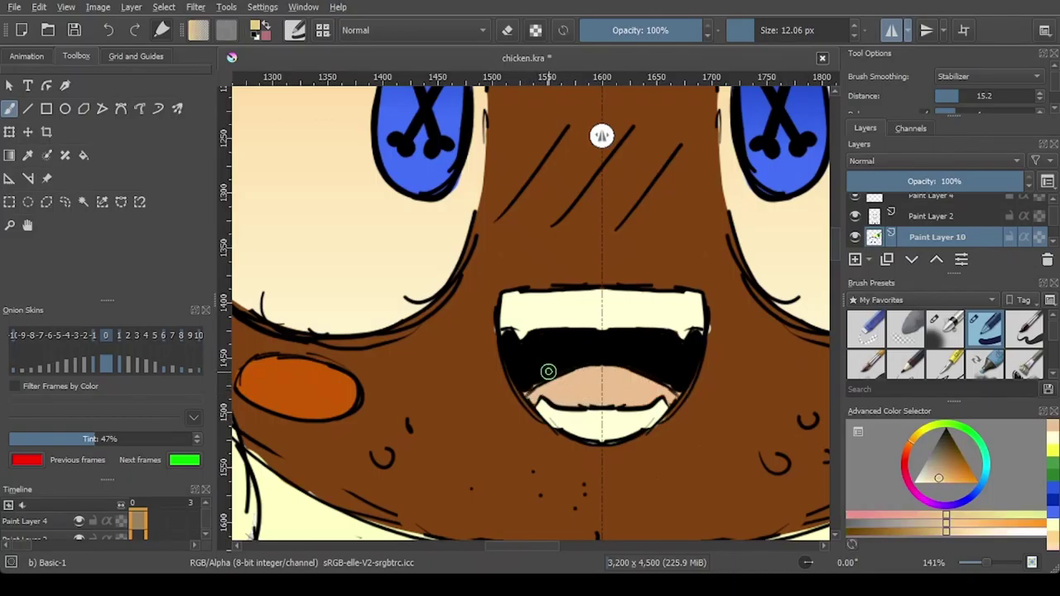
pyautogui.scroll(-6, 550, 372)
pyautogui.scroll(2, 570, 200)
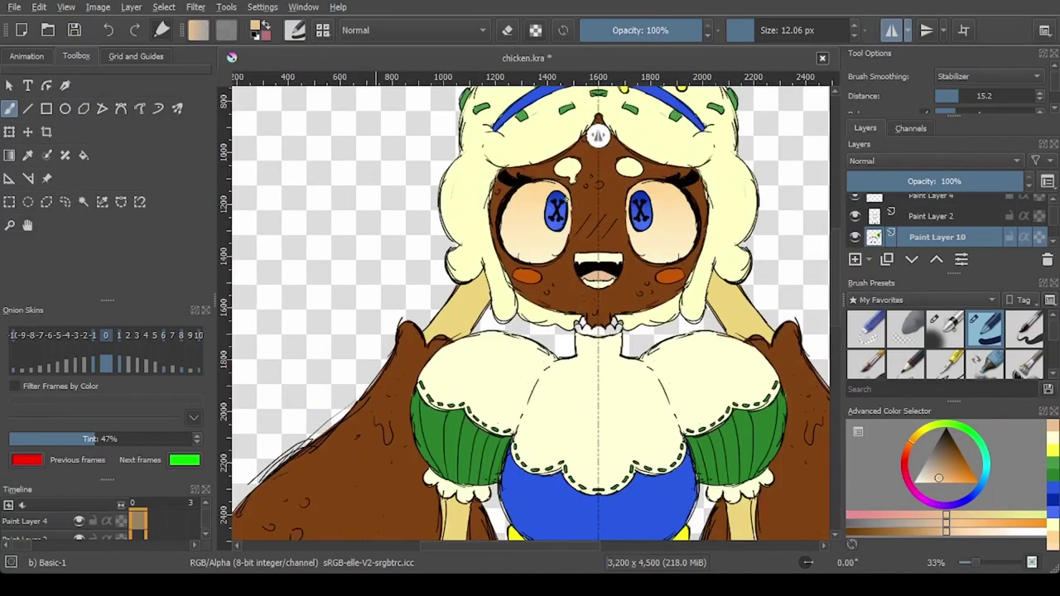
pyautogui.scroll(-2, 566, 200)
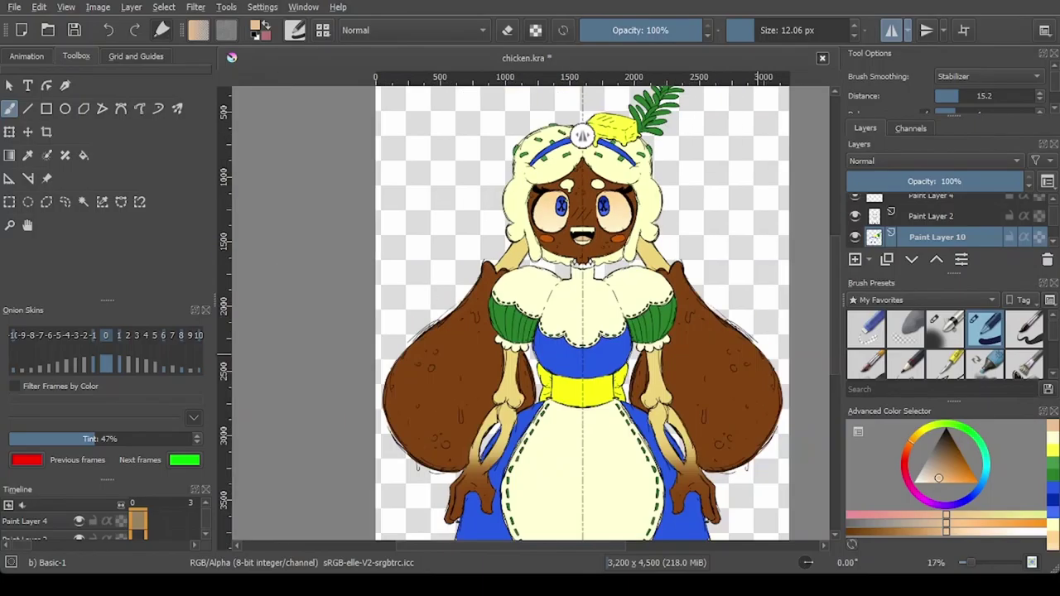
pyautogui.moveTo(523, 257); pyautogui.dragTo(495, 354)
# Step: Select the green area of the sprig on Paint Layer 10 and add a new paint layer above it
pyautogui.click(83, 202)
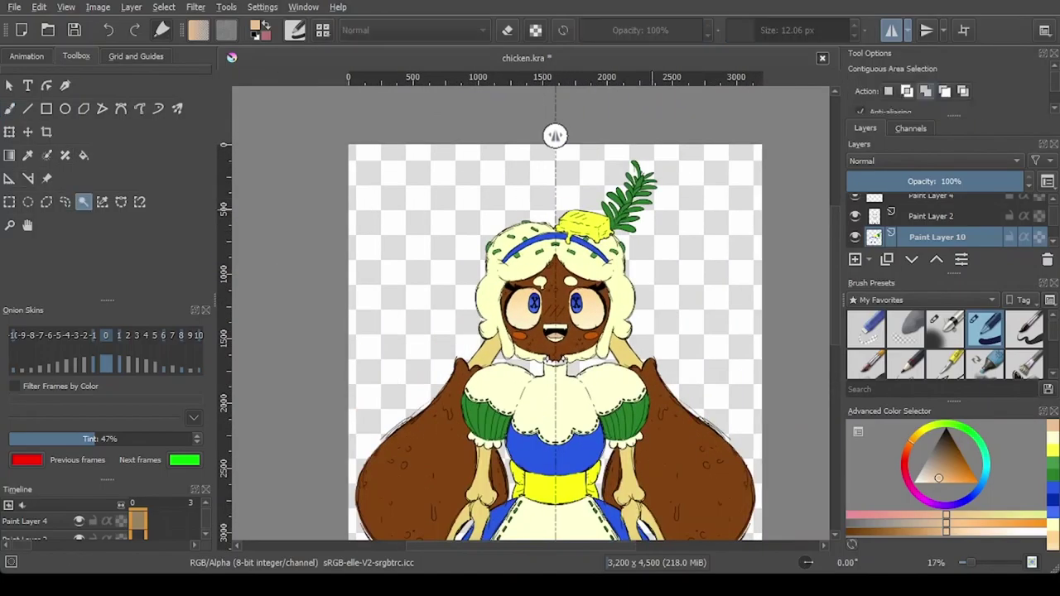
pyautogui.scroll(2, 653, 211)
pyautogui.click(612, 186)
pyautogui.scroll(-3, 936, 222)
pyautogui.scroll(1, 936, 222)
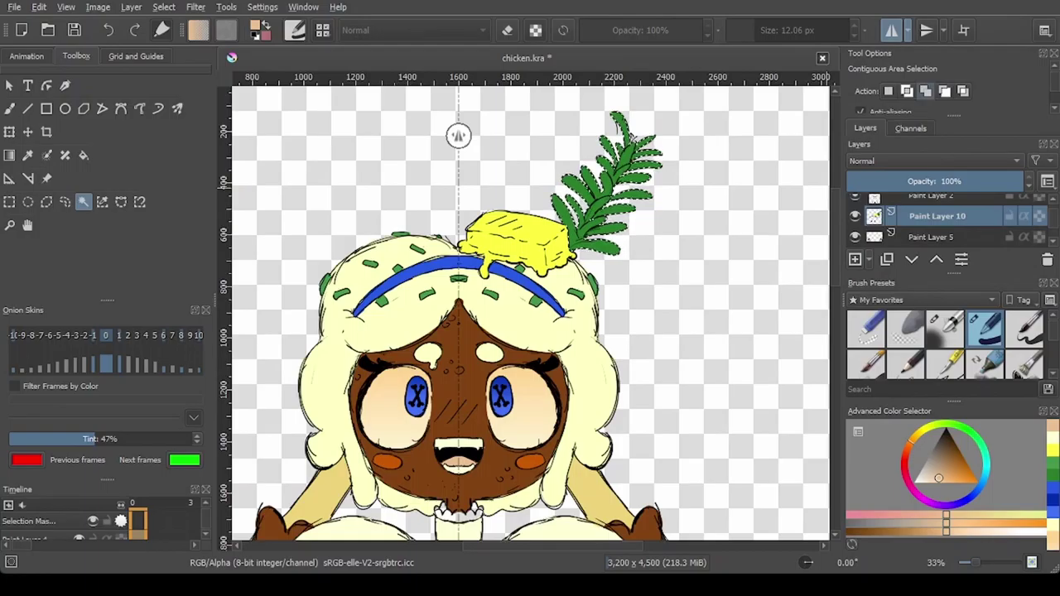
pyautogui.click(854, 259)
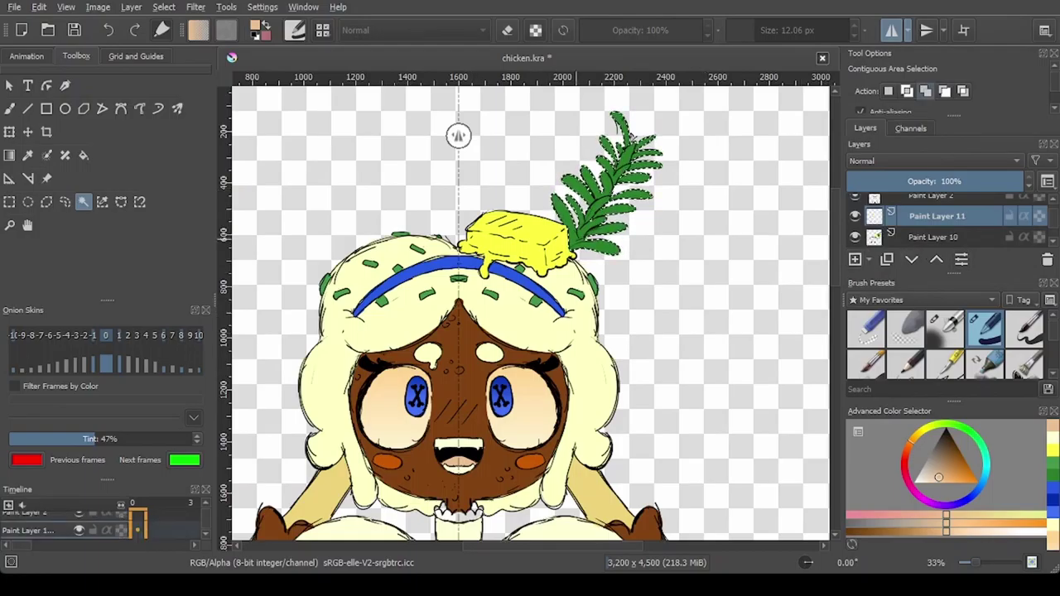
# Step: Sample the sprig's green, lighten it, and shade the selected sprig with a linear gradient on Paint Layer 11
pyautogui.click(9, 109)
pyautogui.click(9, 156)
pyautogui.click(28, 155)
pyautogui.click(575, 216)
pyautogui.click(9, 155)
pyautogui.click(949, 464)
pyautogui.moveTo(643, 236); pyautogui.dragTo(696, 204)
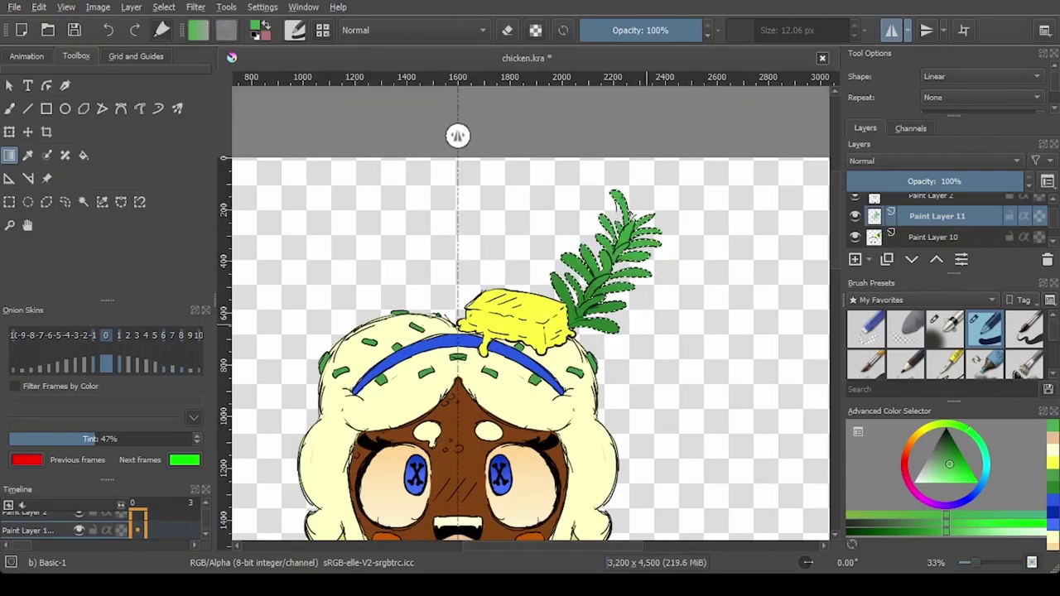
pyautogui.scroll(-3, 665, 201)
pyautogui.scroll(1, 665, 203)
pyautogui.moveTo(638, 331); pyautogui.dragTo(630, 266)
# Step: Clear the selection around the sprig
pyautogui.click(27, 156)
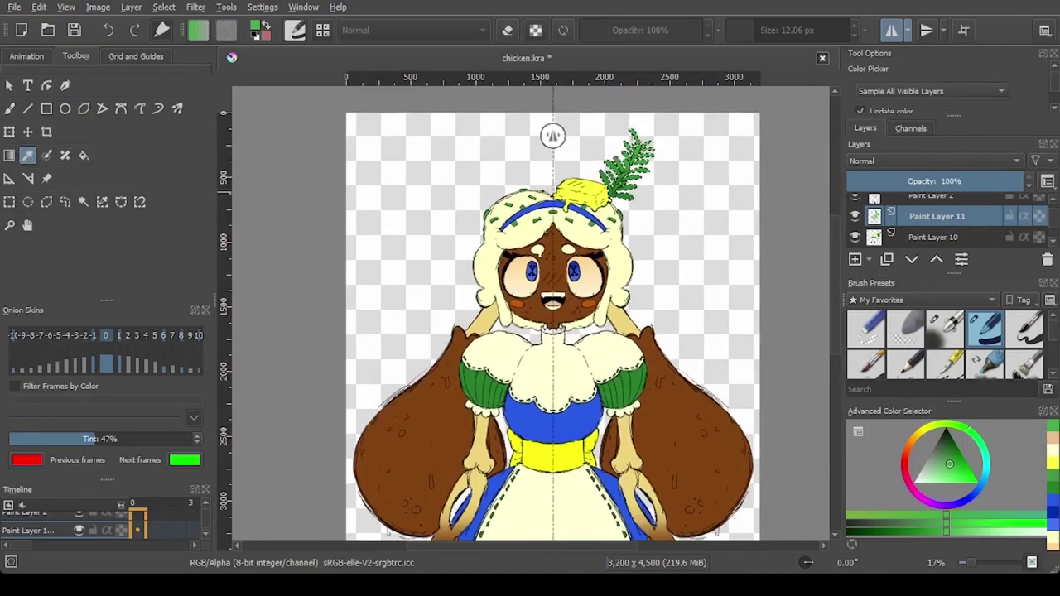
pyautogui.click(84, 156)
pyautogui.click(9, 156)
pyautogui.rightClick(383, 198)
pyautogui.click(84, 201)
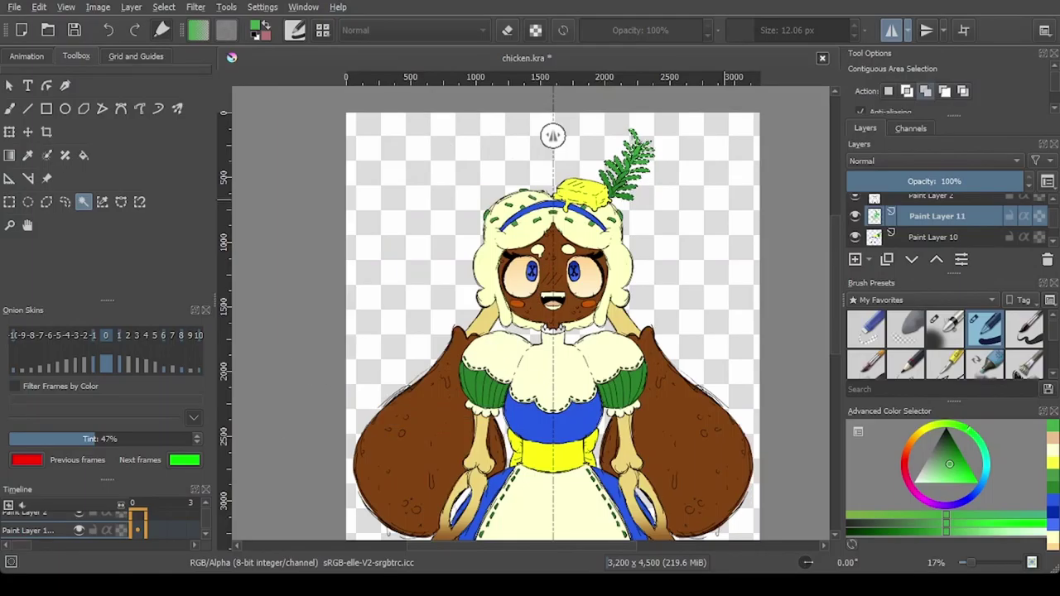
pyautogui.hotkey('ctrl', 'shift', 'a')
# Step: Sample the dress's cream color and paint the neck ruffle with it on Paint Layer 7
pyautogui.scroll(-1, 585, 322)
pyautogui.moveTo(586, 323); pyautogui.dragTo(613, 215)
pyautogui.scroll(5, 614, 216)
pyautogui.scroll(-1, 614, 215)
pyautogui.click(27, 155)
pyautogui.click(365, 274)
pyautogui.scroll(-4, 932, 217)
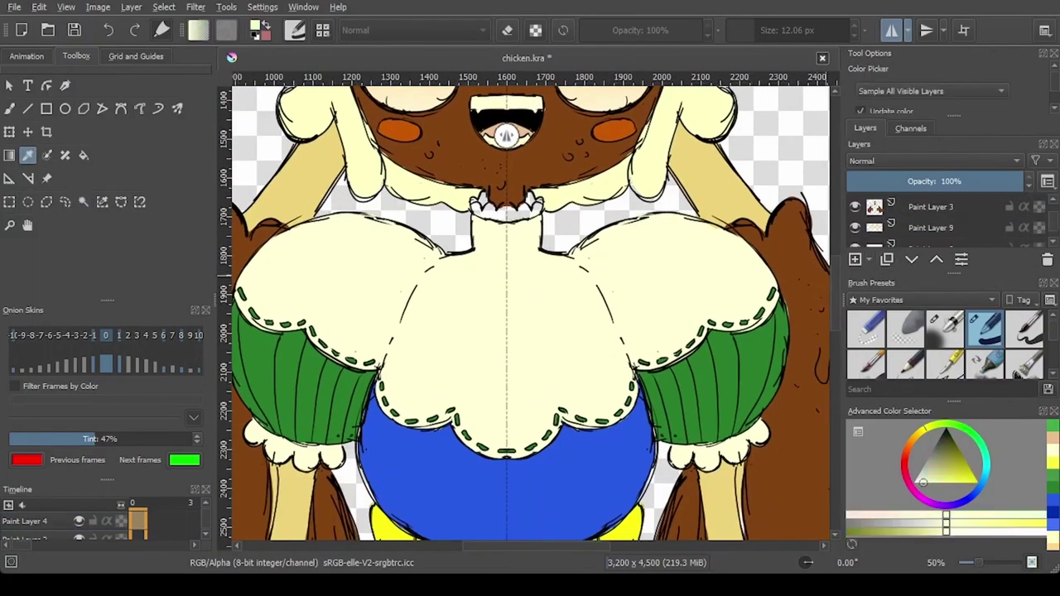
pyautogui.press('pageup')
pyautogui.scroll(3, 507, 207)
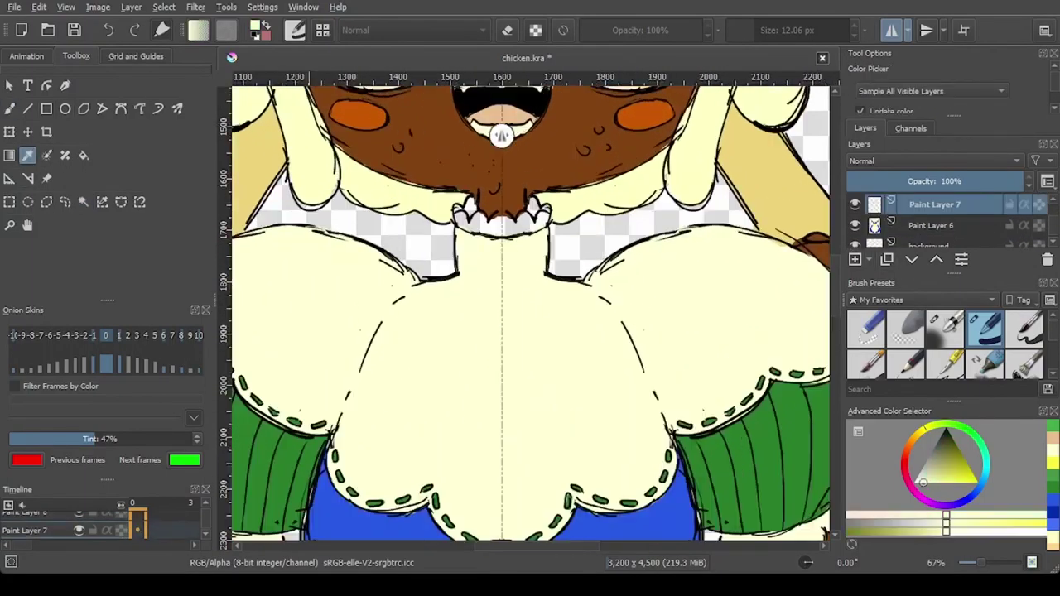
pyautogui.press('b')
pyautogui.moveTo(508, 318)
pyautogui.mouseDown()
pyautogui.moveTo(472, 323)
pyautogui.moveTo(420, 307)
pyautogui.moveTo(506, 324)
pyautogui.mouseUp()
pyautogui.scroll(-5, 549, 310)
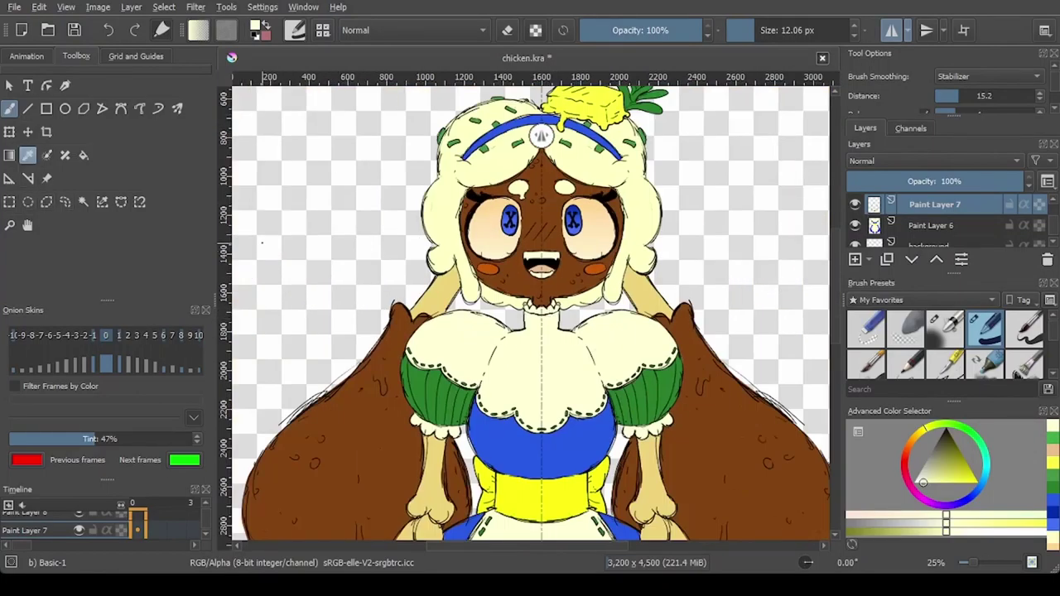
# Step: Sample the dark green of the sleeves and fill the neck ruffle with it on Paint Layer 7
pyautogui.click(28, 156)
pyautogui.click(661, 384)
pyautogui.scroll(-2, 633, 275)
pyautogui.scroll(4, 565, 299)
pyautogui.click(84, 155)
pyautogui.scroll(2, 695, 240)
pyautogui.click(612, 308)
pyautogui.click(10, 108)
pyautogui.scroll(1, 608, 257)
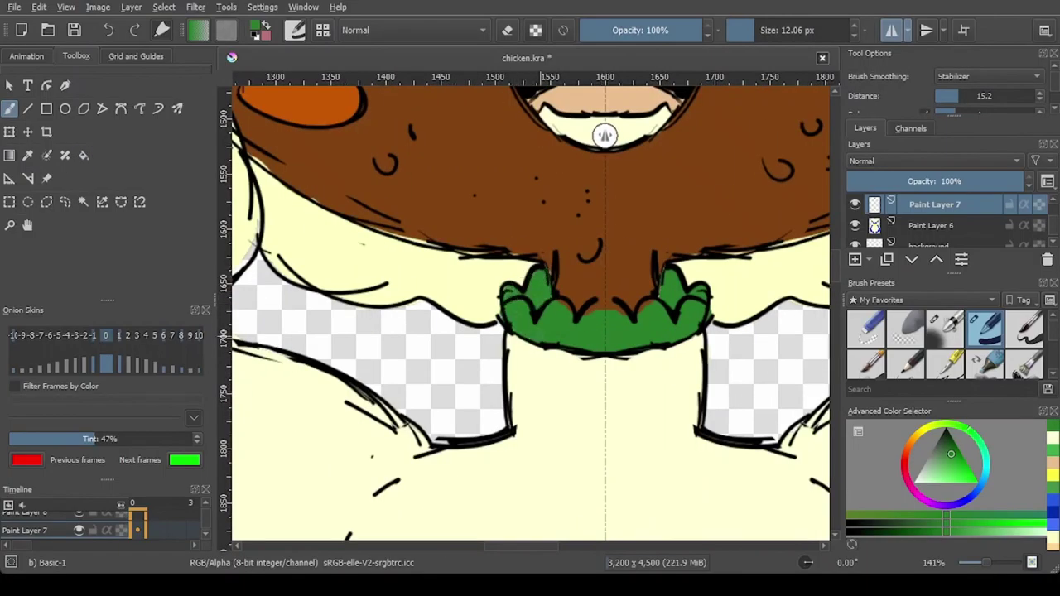
# Step: Erase the brown skin overlapping the green neck ruffle on Paint Layer 3, leaving the brush in normal painting mode
pyautogui.press('r')
pyautogui.click(800, 215)
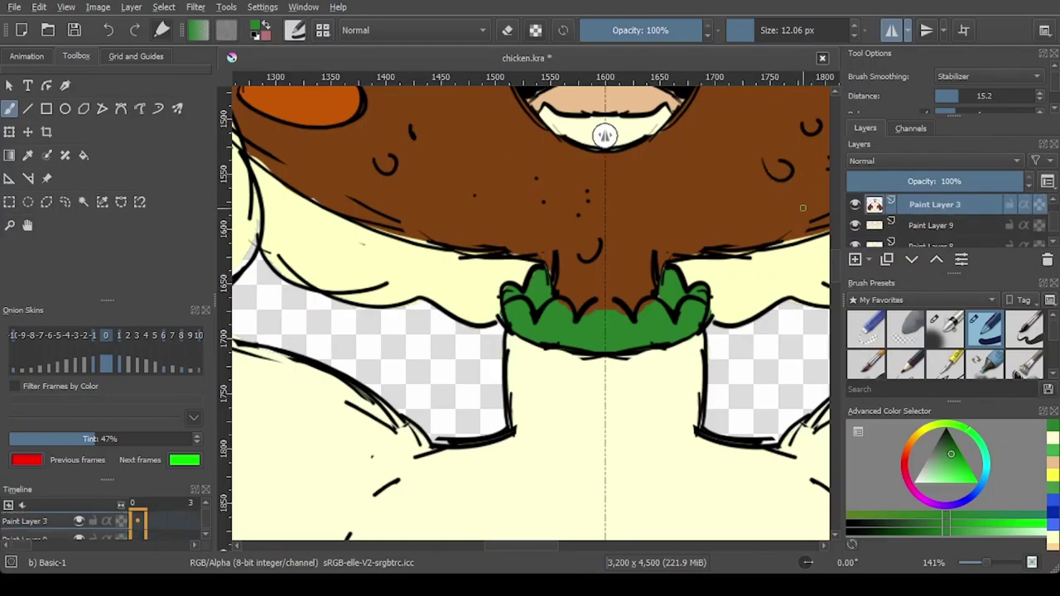
pyautogui.press('e')
pyautogui.moveTo(582, 308); pyautogui.dragTo(613, 313)
pyautogui.press('pagedown')
pyautogui.press('pagedown')
pyautogui.press('pagedown')
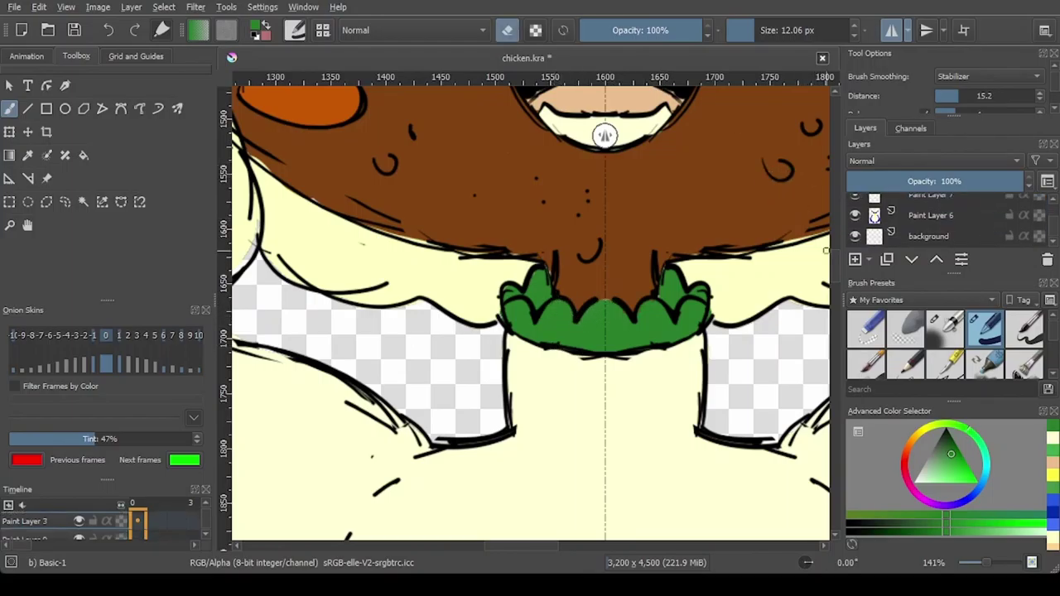
pyautogui.press('e')
# Step: Select the cream hair area on Paint Layer 3 with the contiguous selection tool
pyautogui.scroll(-6, 670, 275)
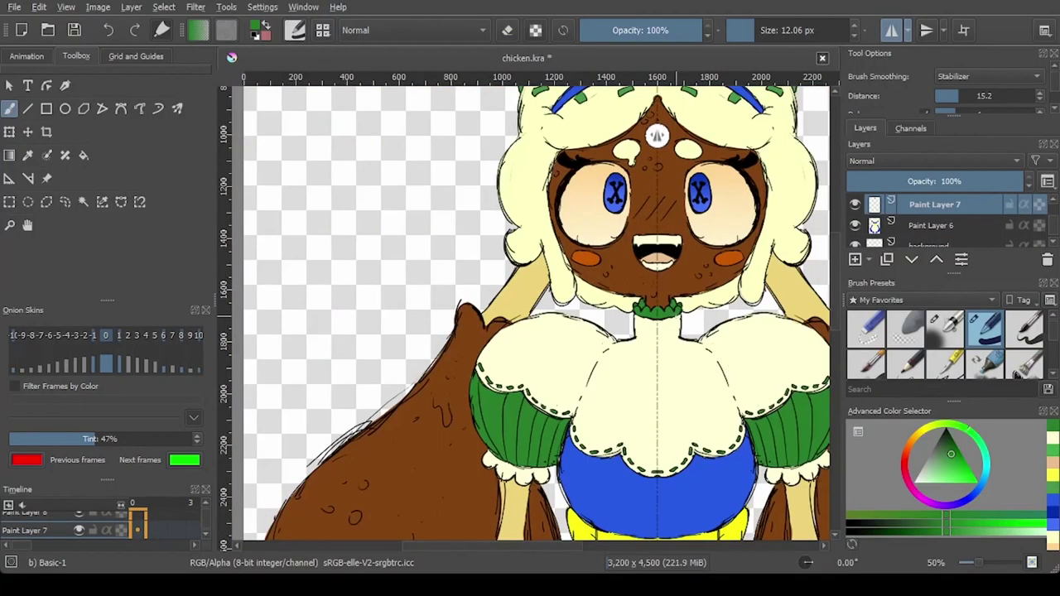
pyautogui.scroll(1, 596, 256)
pyautogui.scroll(-2, 579, 249)
pyautogui.scroll(1, 464, 223)
pyautogui.moveTo(482, 231); pyautogui.dragTo(498, 285)
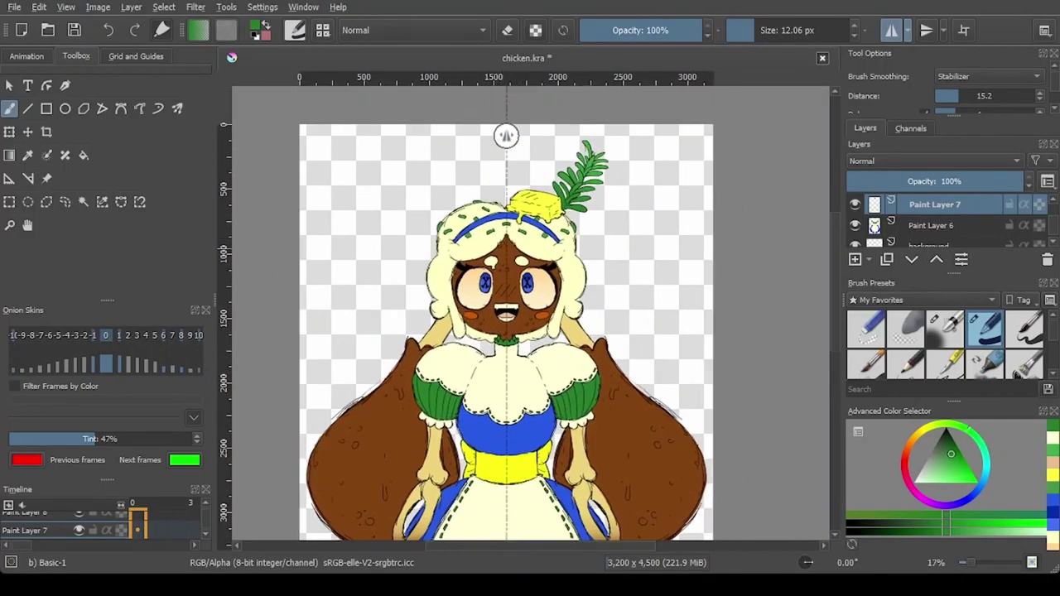
pyautogui.scroll(3, 944, 222)
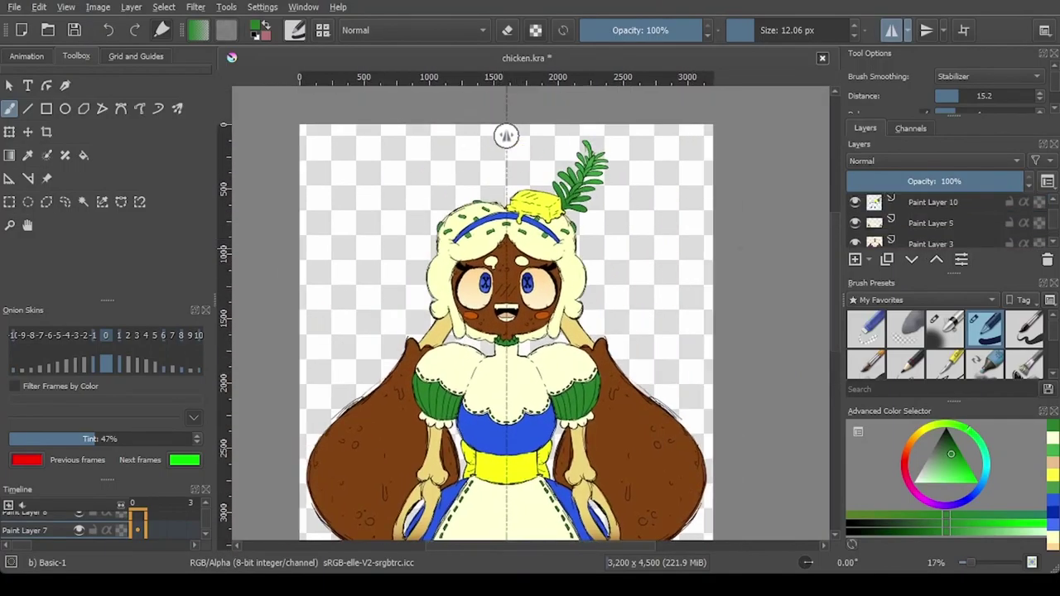
pyautogui.scroll(-2, 936, 222)
pyautogui.scroll(3, 936, 222)
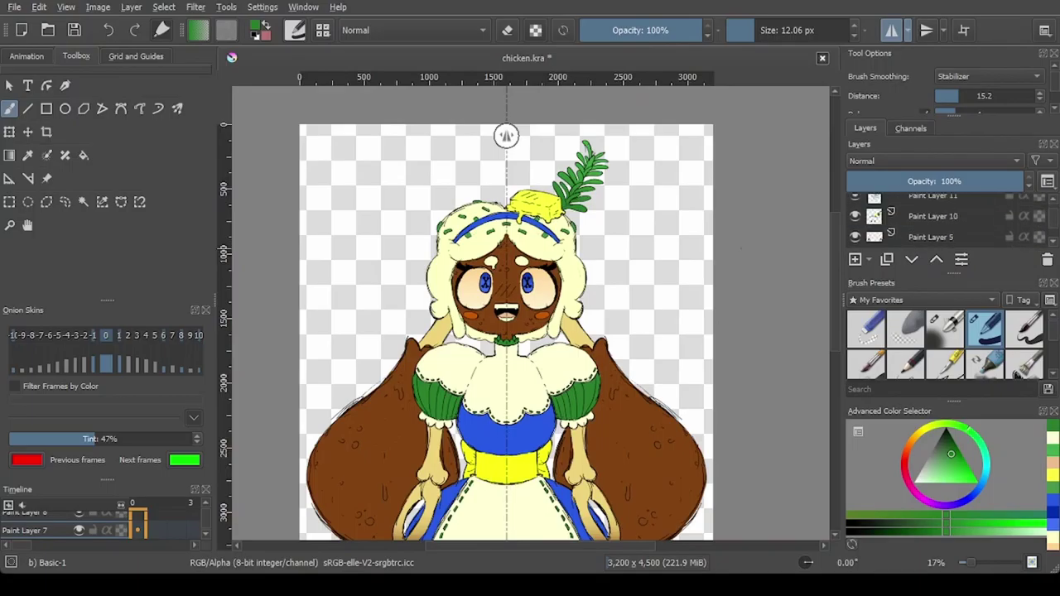
pyautogui.scroll(-1, 936, 217)
pyautogui.click(936, 207)
pyautogui.click(84, 202)
pyautogui.click(441, 268)
pyautogui.scroll(-2, 530, 149)
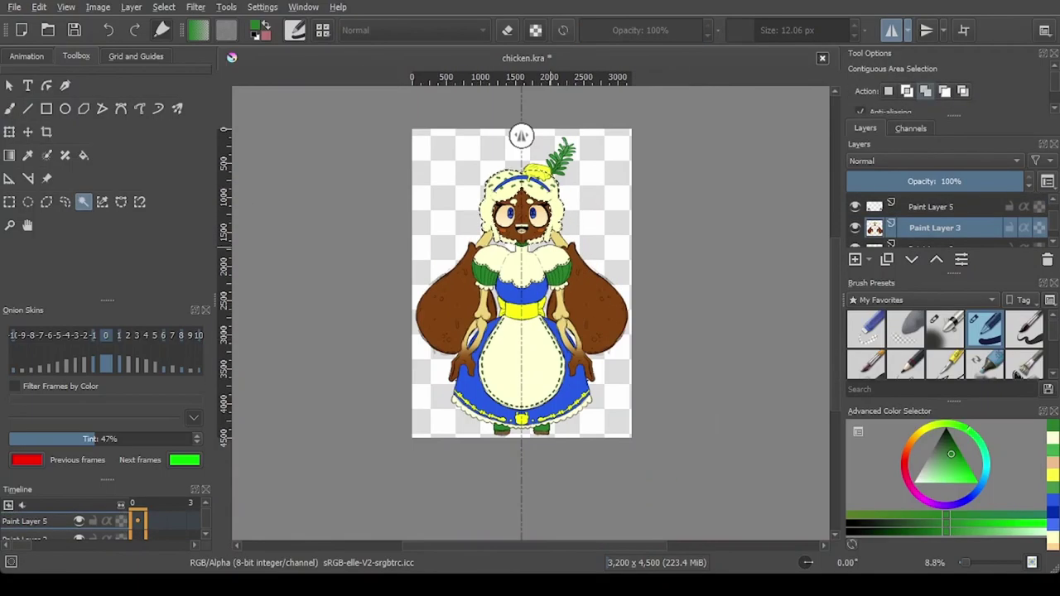
pyautogui.scroll(3, 530, 158)
# Step: Choose a soft yellow and shade the selected hair from the crown downward with a linear gradient on a new paint layer
pyautogui.press('b')
pyautogui.click(925, 427)
pyautogui.click(956, 471)
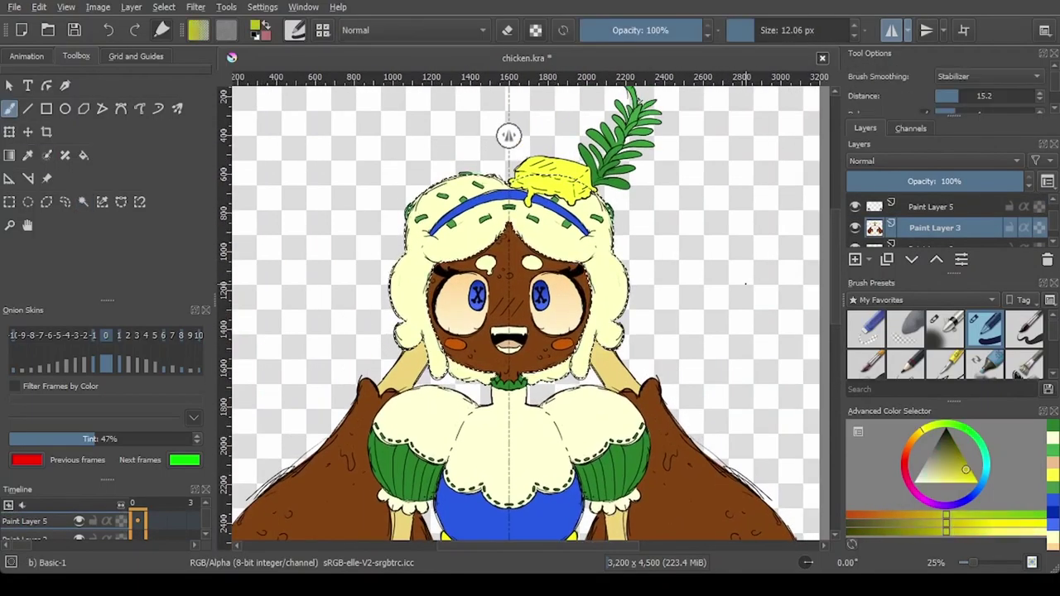
pyautogui.click(939, 483)
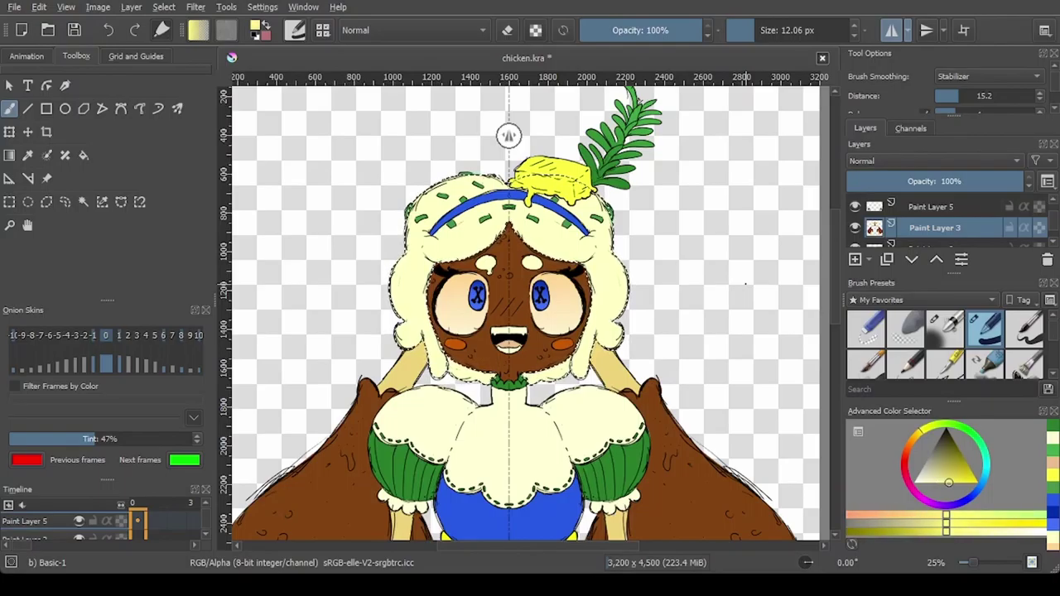
pyautogui.press('g')
pyautogui.press('Insert')
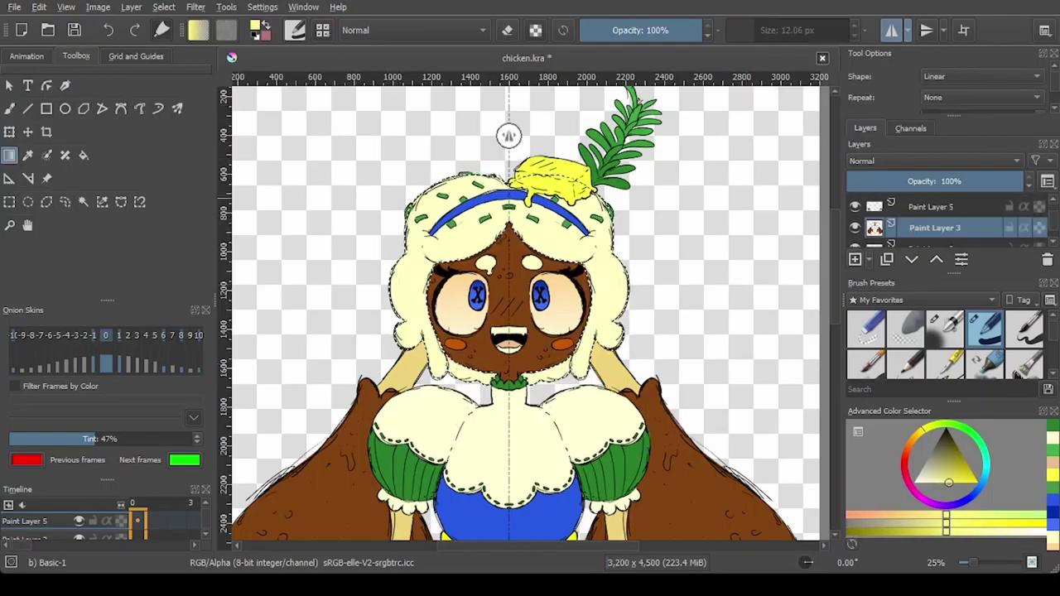
pyautogui.moveTo(523, 145); pyautogui.dragTo(524, 243)
pyautogui.scroll(-3, 524, 243)
pyautogui.scroll(3, 497, 222)
pyautogui.scroll(-3, 535, 215)
pyautogui.scroll(1, 546, 280)
pyautogui.press('b')
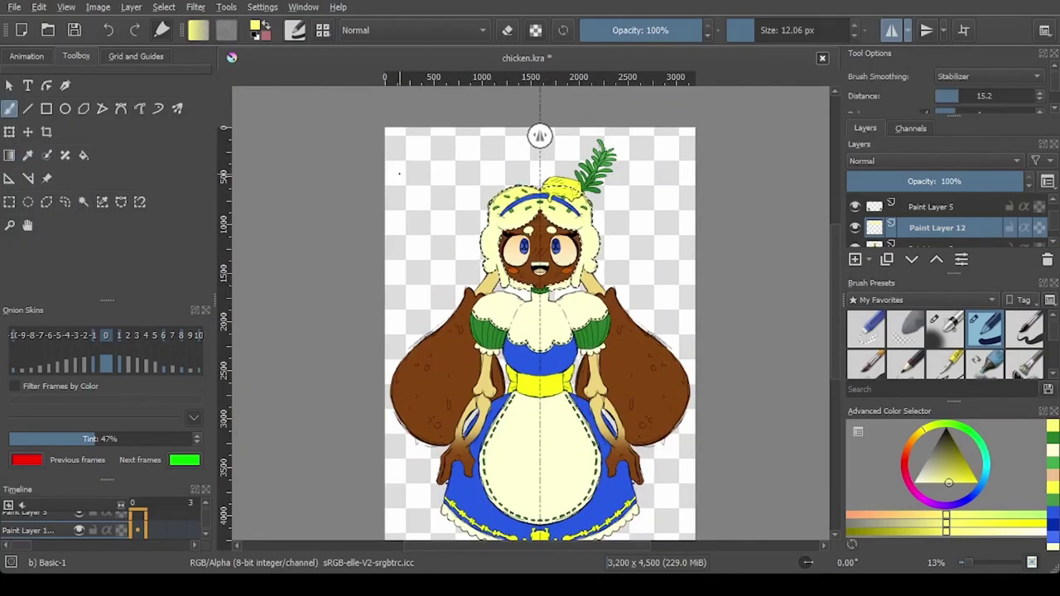
# Step: Clear the selection around the hair
pyautogui.rightClick(460, 250)
pyautogui.click(84, 202)
pyautogui.hotkey('ctrl', 'shift', 'a')
pyautogui.moveTo(535, 331); pyautogui.dragTo(551, 356)
pyautogui.scroll(1, 514, 278)
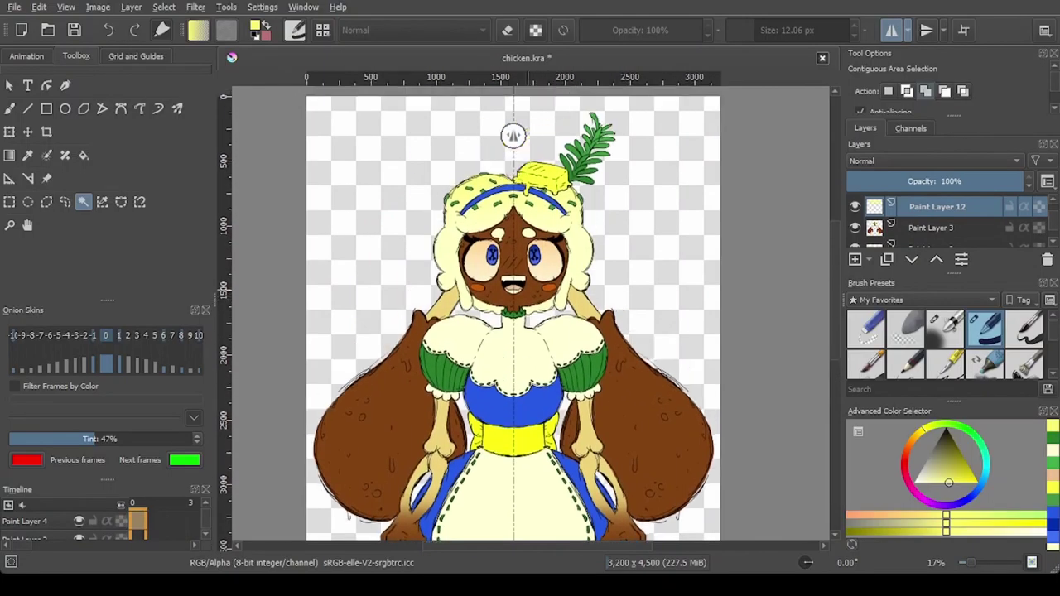
# Step: Sample the hair's pale yellow and touch up the hair beside the forehead peak on Paint Layer 3 with a mirrored 38.48 px brush
pyautogui.scroll(-1, 517, 316)
pyautogui.click(892, 30)
pyautogui.moveTo(570, 256); pyautogui.dragTo(570, 207)
pyautogui.scroll(4, 531, 137)
pyautogui.press('p')
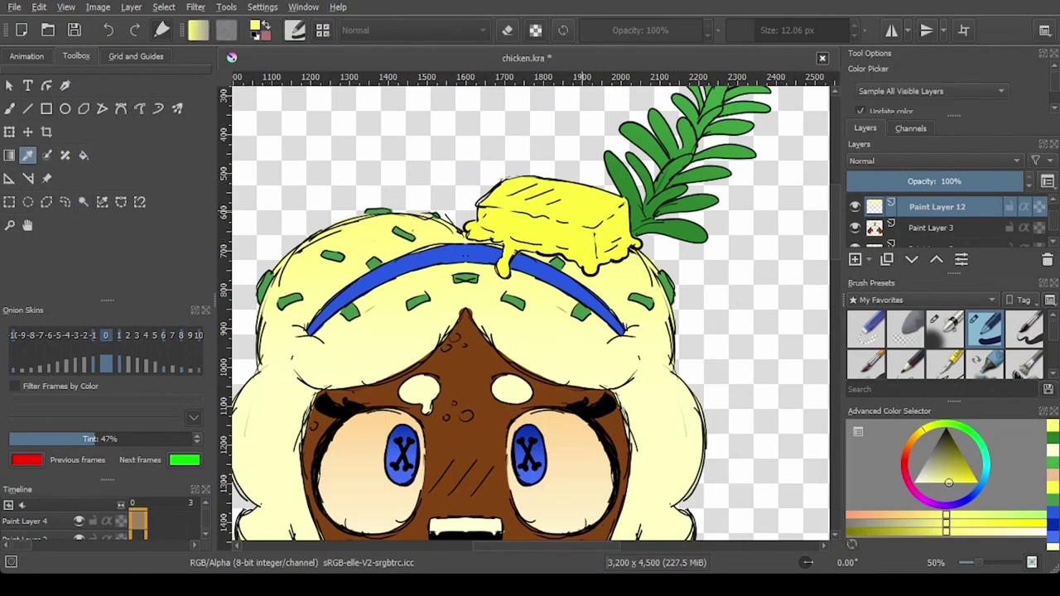
pyautogui.click(582, 329)
pyautogui.click(935, 228)
pyautogui.press('b')
pyautogui.click(767, 30)
pyautogui.click(892, 31)
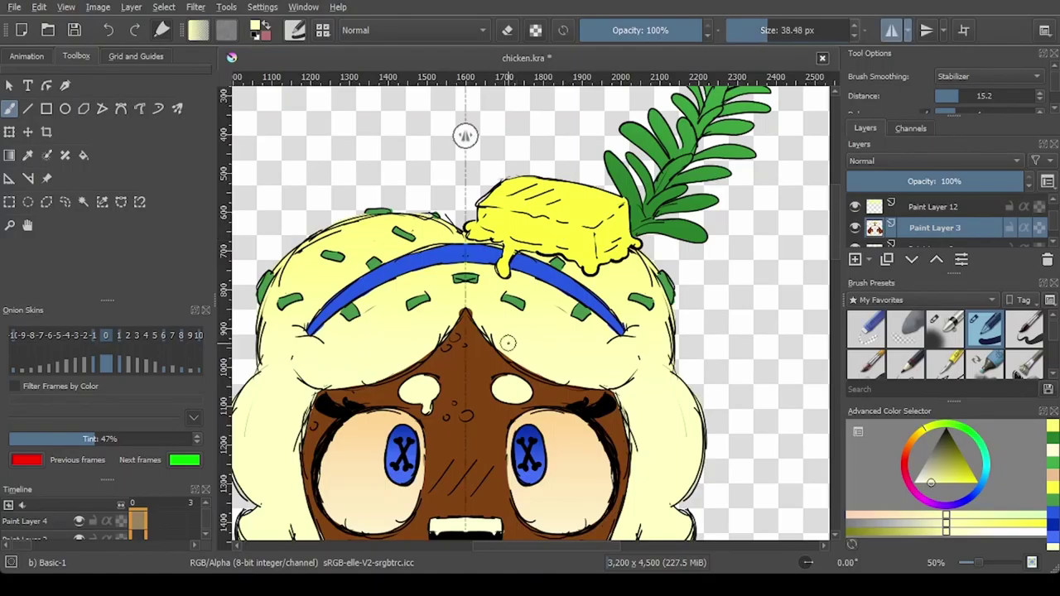
pyautogui.moveTo(509, 343); pyautogui.dragTo(495, 327)
# Step: Select both large brown drumsticks on Paint Layer 3 with the contiguous selection tool
pyautogui.scroll(-5, 552, 374)
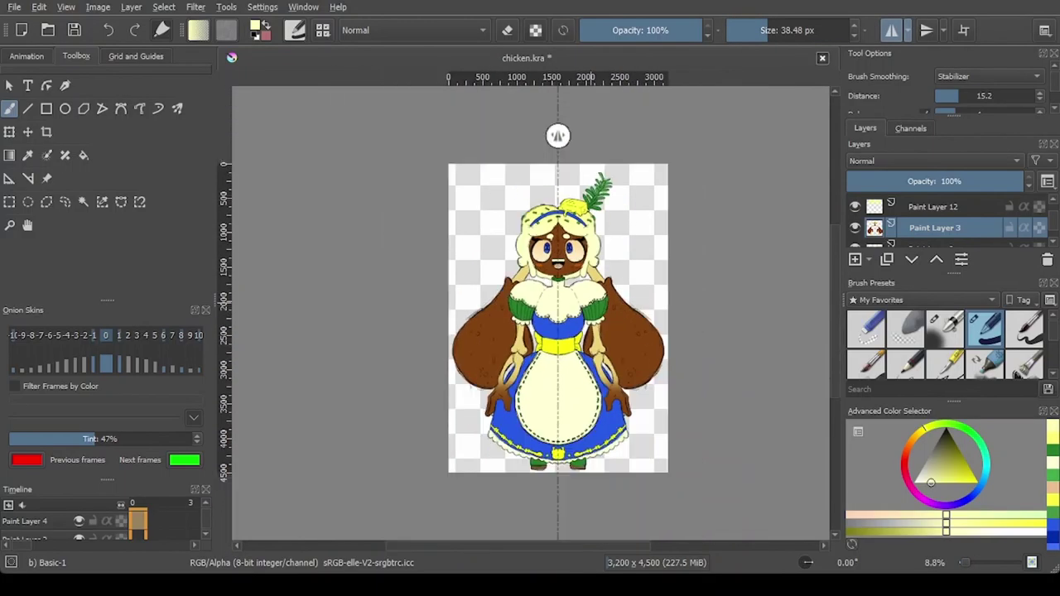
pyautogui.scroll(1, 552, 374)
pyautogui.moveTo(534, 211); pyautogui.dragTo(524, 232)
pyautogui.click(27, 156)
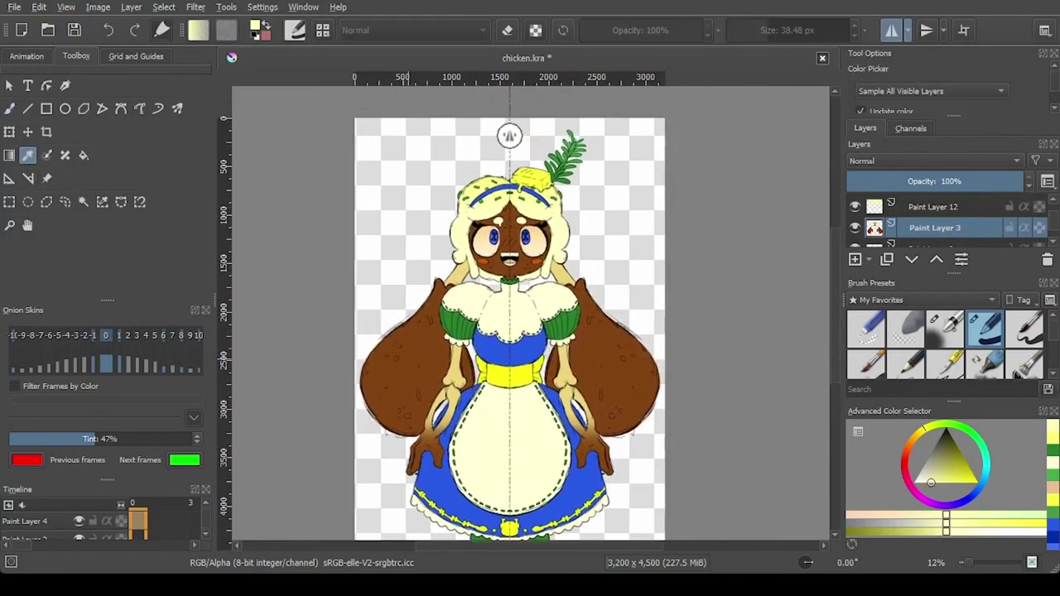
pyautogui.click(84, 202)
pyautogui.click(406, 362)
pyautogui.click(614, 367)
pyautogui.scroll(1, 573, 371)
pyautogui.press('b')
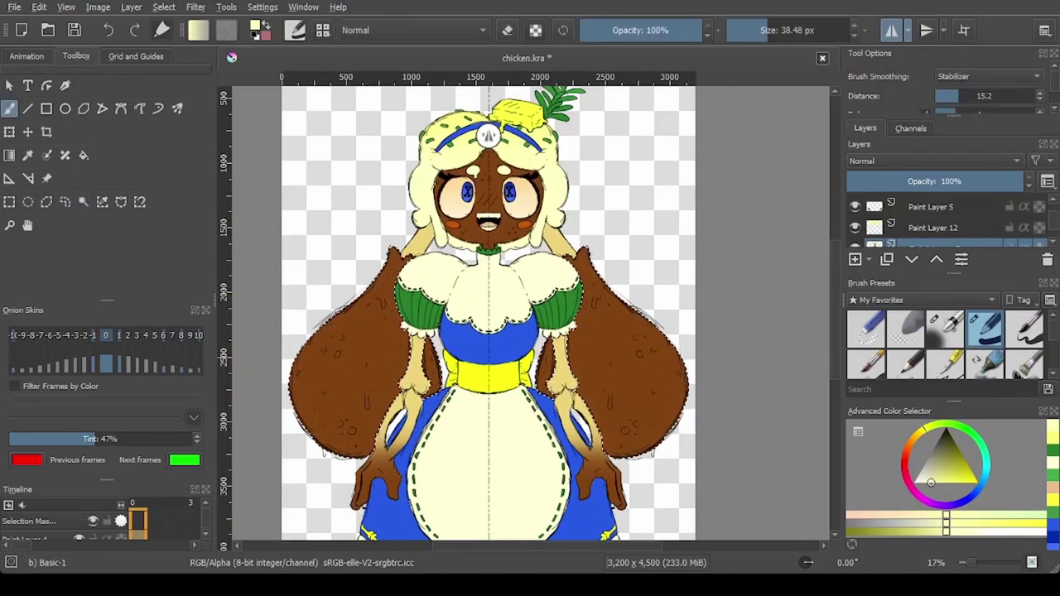
# Step: Sample the drumstick brown, shift it to a dark reddish brown, and shade the selected drumsticks from below with a linear gradient
pyautogui.click(906, 461)
pyautogui.click(954, 449)
pyautogui.click(27, 156)
pyautogui.click(356, 365)
pyautogui.click(9, 156)
pyautogui.click(908, 449)
pyautogui.click(906, 451)
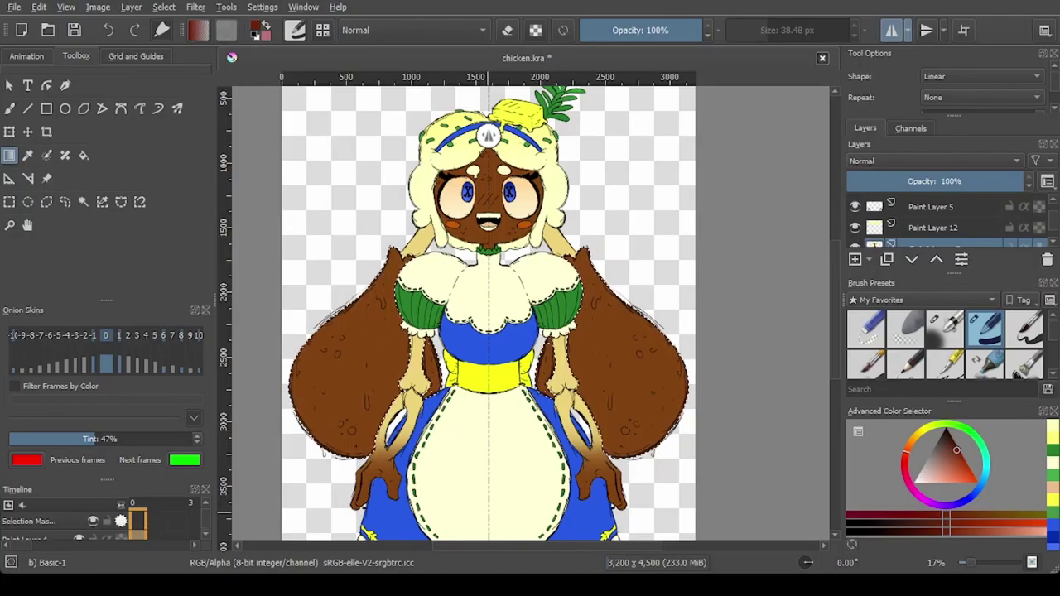
pyautogui.moveTo(493, 493); pyautogui.dragTo(493, 348)
pyautogui.scroll(-4, 501, 318)
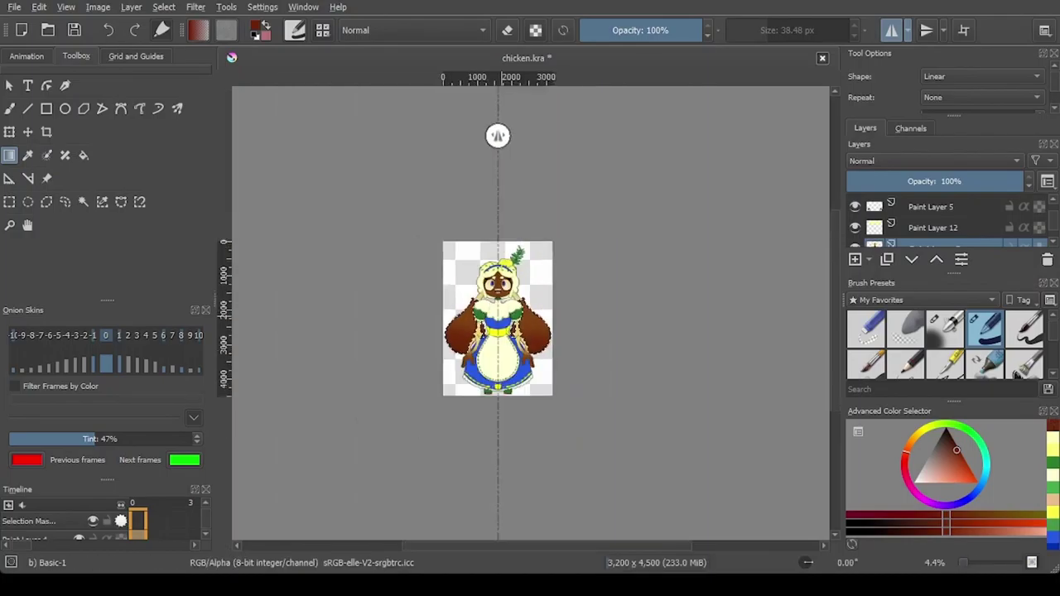
pyautogui.scroll(4, 464, 299)
# Step: Select the brown face area and shade it with the reddish-brown linear gradient
pyautogui.moveTo(425, 274); pyautogui.dragTo(370, 299)
pyautogui.click(84, 202)
pyautogui.scroll(1, 557, 283)
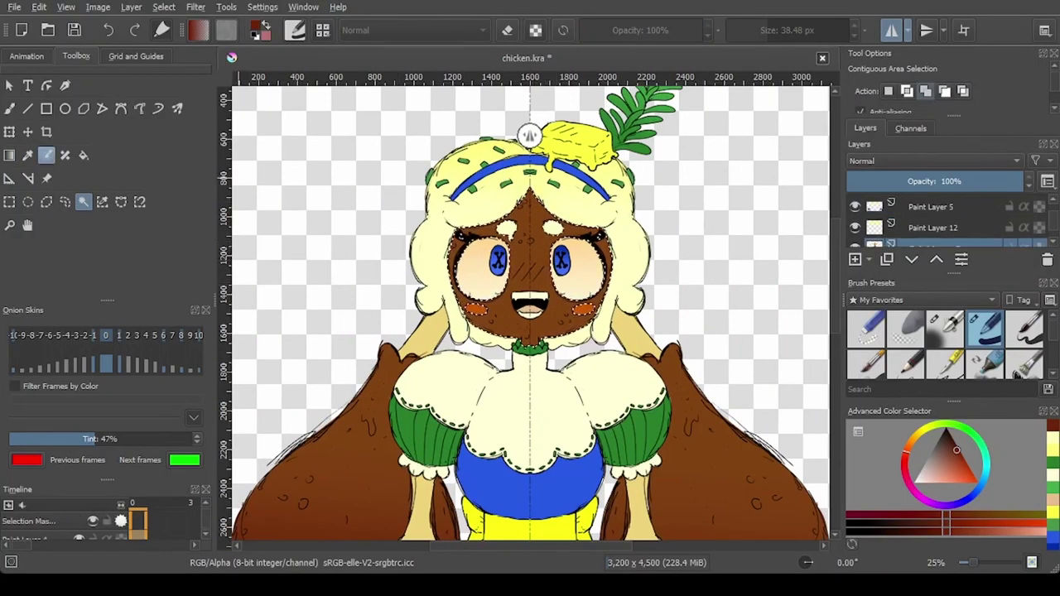
pyautogui.press('g')
pyautogui.moveTo(543, 195); pyautogui.dragTo(499, 269)
pyautogui.scroll(-2, 499, 269)
# Step: Clear the selection around the face
pyautogui.click(83, 203)
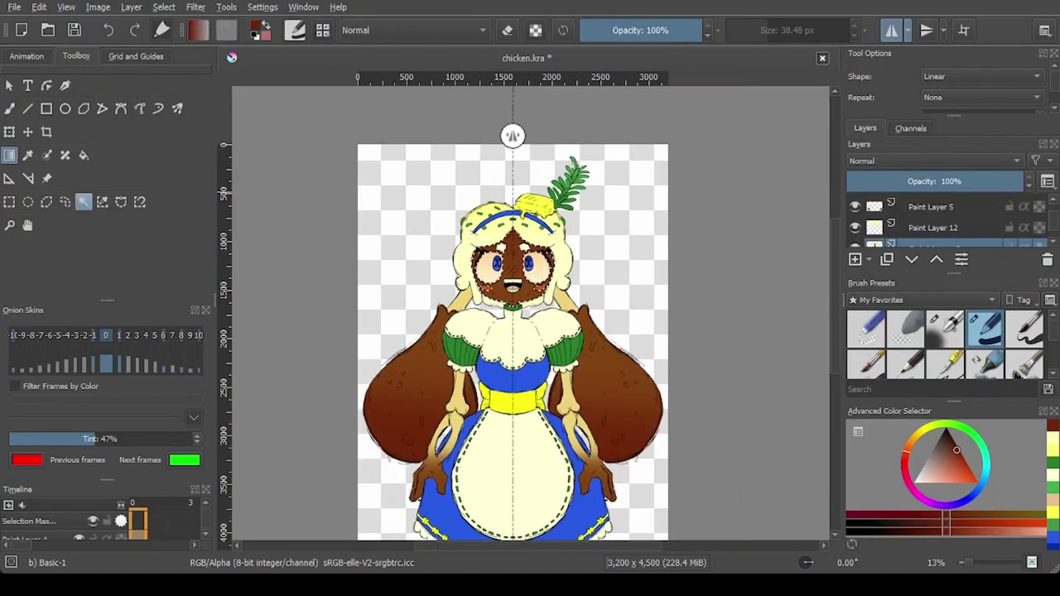
pyautogui.hotkey('ctrl', 'shift', 'a')
pyautogui.moveTo(584, 329); pyautogui.dragTo(576, 271)
pyautogui.scroll(1, 508, 165)
pyautogui.scroll(-1, 585, 207)
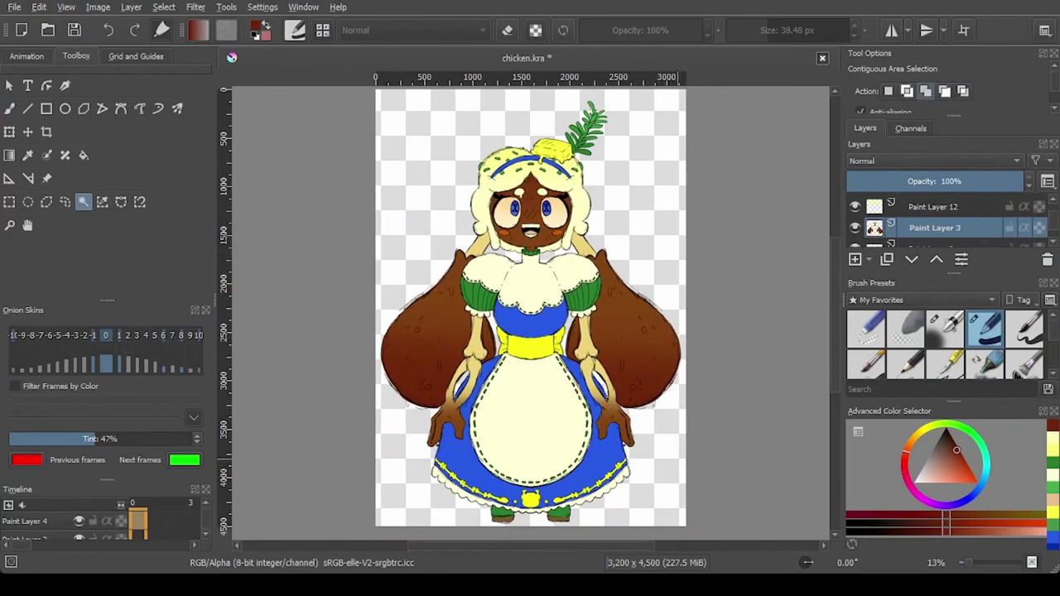
# Step: Hatch diagonal black grill marks across the mirrored drumsticks on new Paint Layer 13 with the 7.70 px Basic-5 Size brush
pyautogui.press('b')
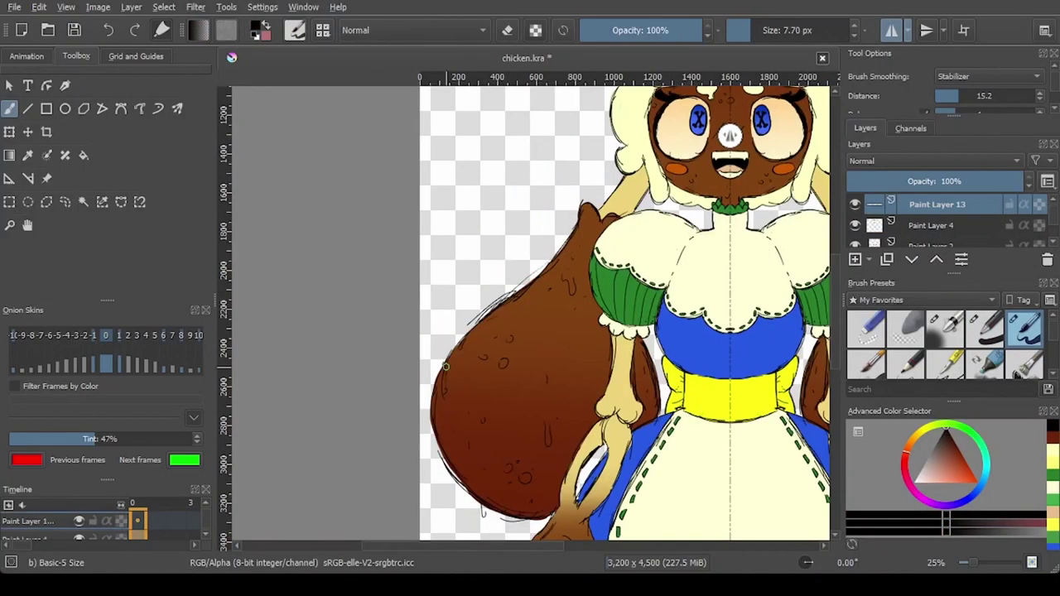
pyautogui.moveTo(451, 390); pyautogui.dragTo(469, 409)
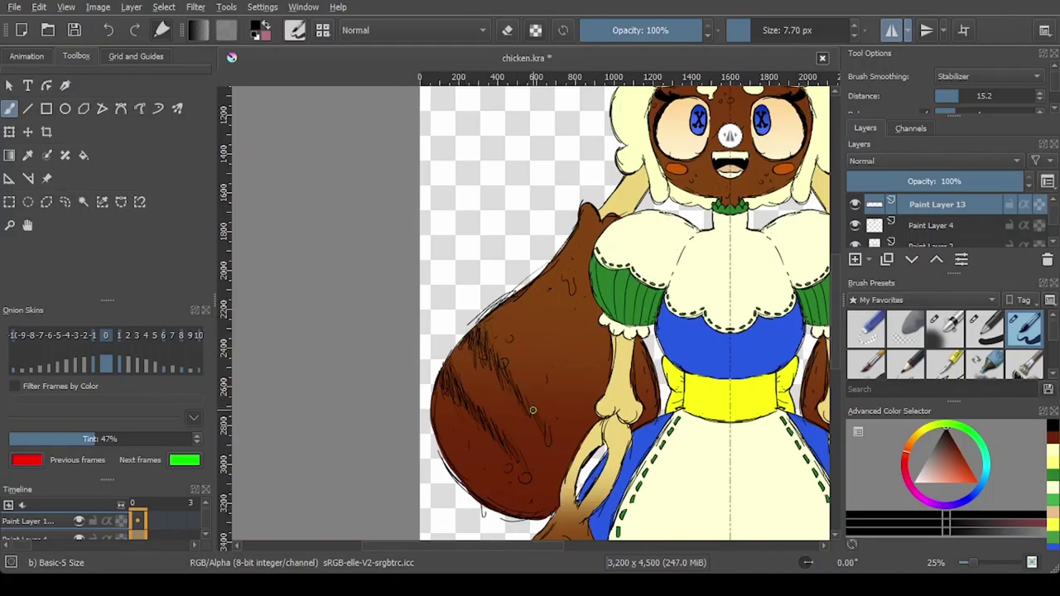
pyautogui.scroll(-3, 533, 404)
pyautogui.scroll(3, 533, 382)
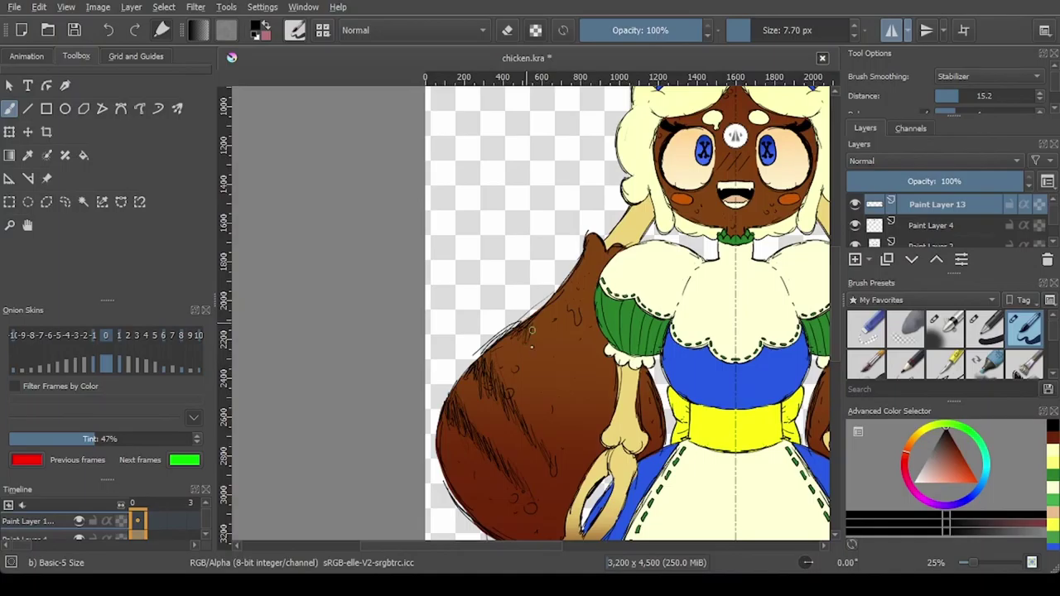
pyautogui.moveTo(563, 403); pyautogui.dragTo(538, 360)
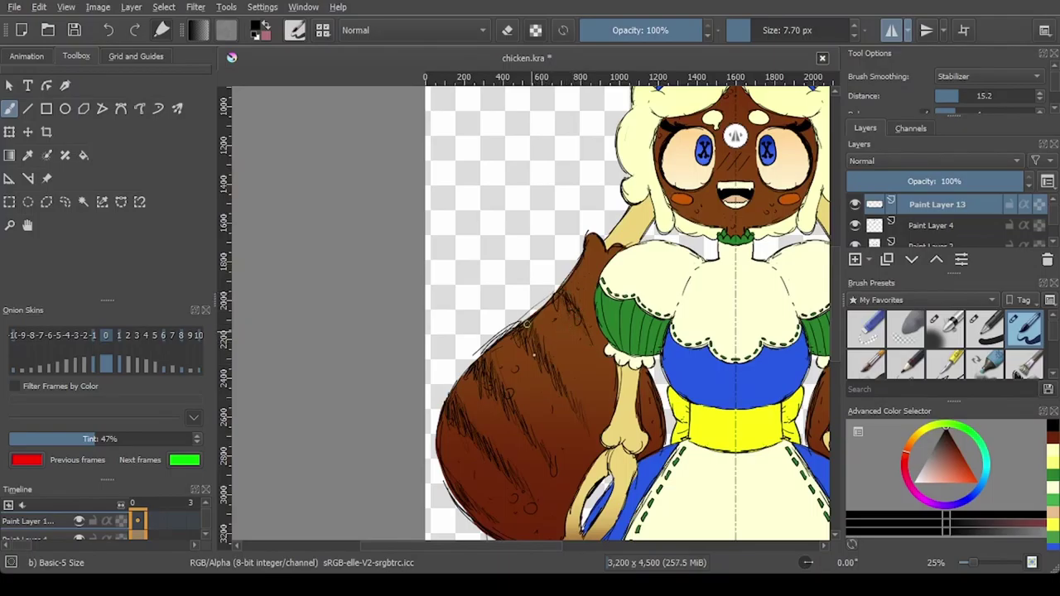
pyautogui.scroll(-5, 519, 391)
pyautogui.scroll(5, 609, 353)
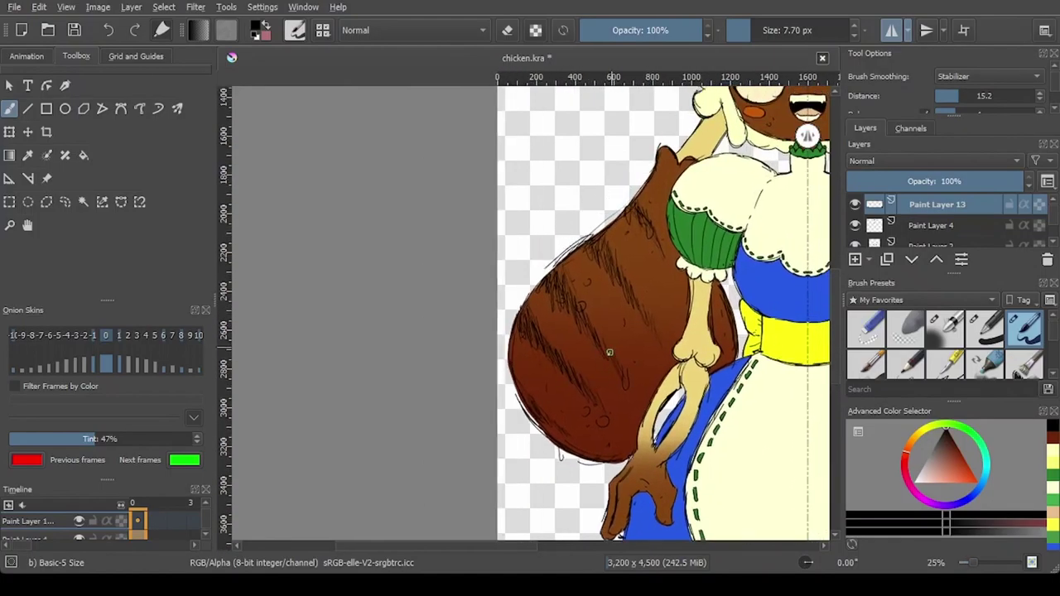
# Step: Add Paint Layer 14 and hatch black grill marks in the opposite diagonal direction, crossing the existing ones on the drumsticks
pyautogui.press('Insert')
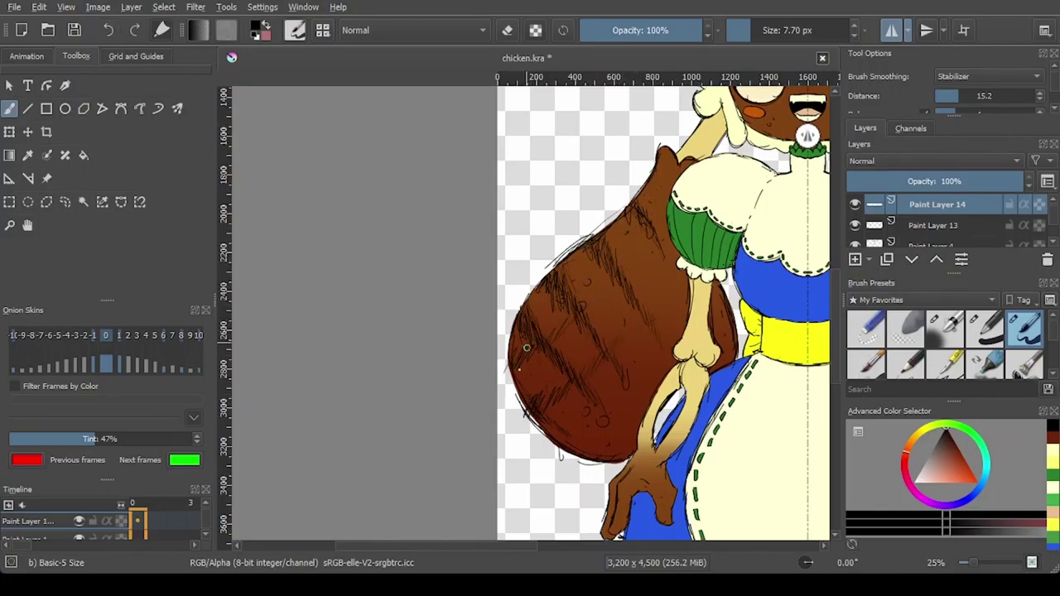
pyautogui.moveTo(615, 242); pyautogui.dragTo(574, 265)
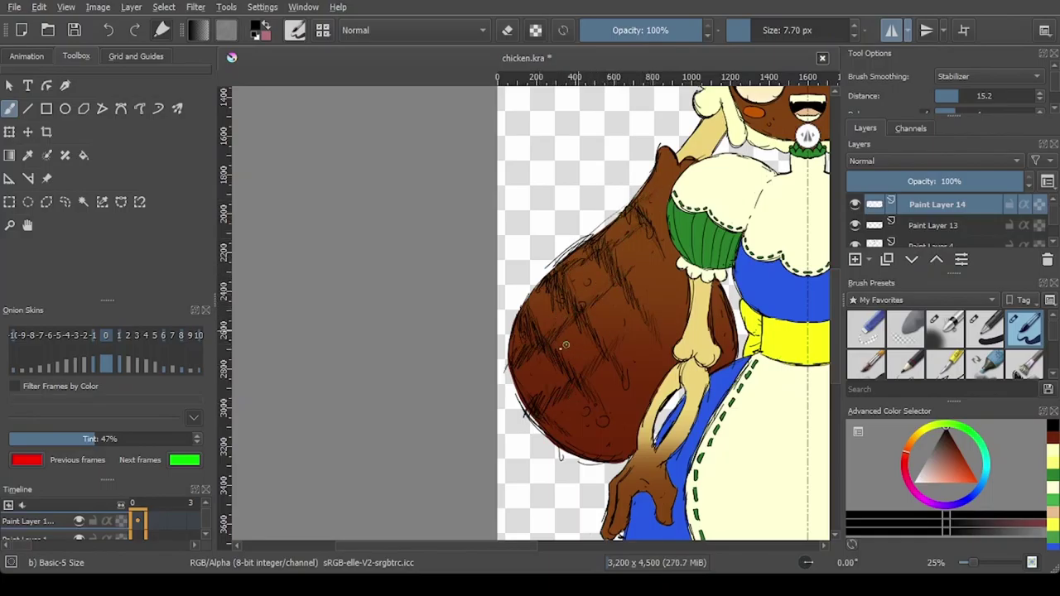
pyautogui.scroll(-5, 566, 346)
pyautogui.scroll(5, 660, 327)
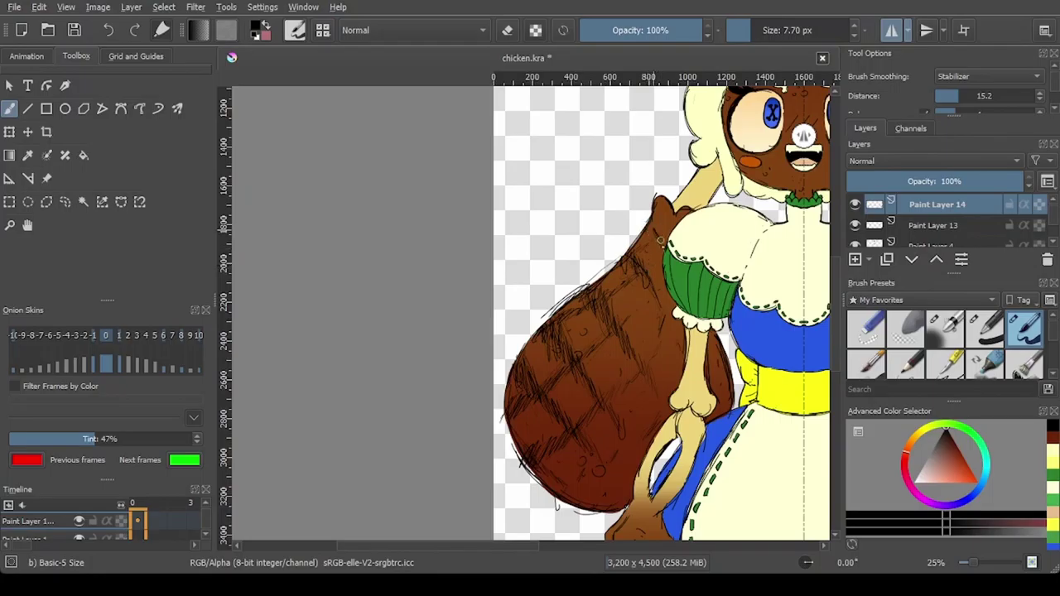
pyautogui.scroll(-4, 660, 267)
pyautogui.scroll(4, 615, 347)
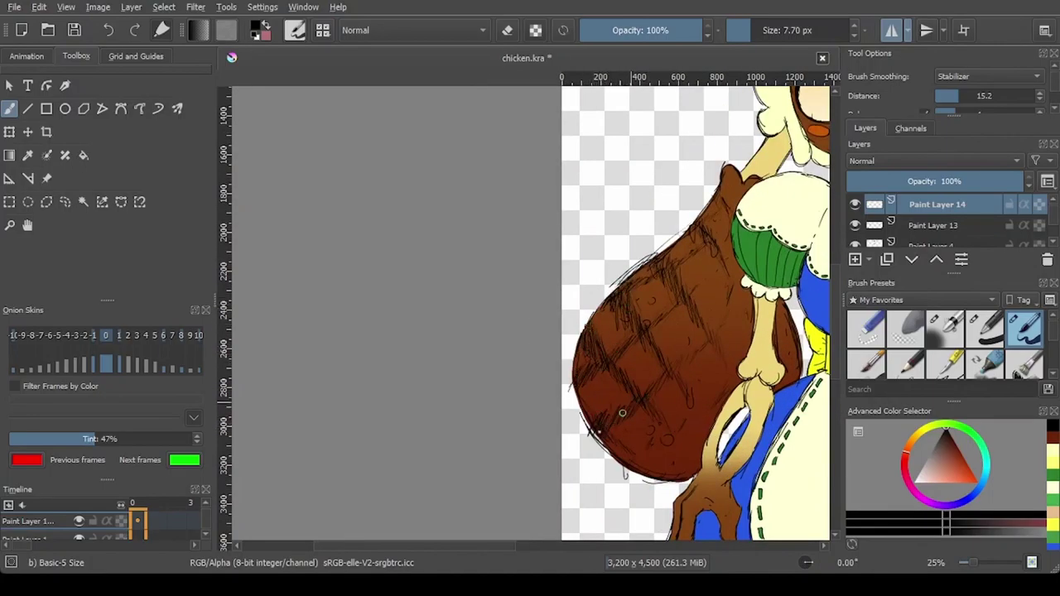
# Step: Merge the second grill-mark layer down into Paint Layer 13 and add a new Paint Layer 14 above it
pyautogui.scroll(-1, 616, 395)
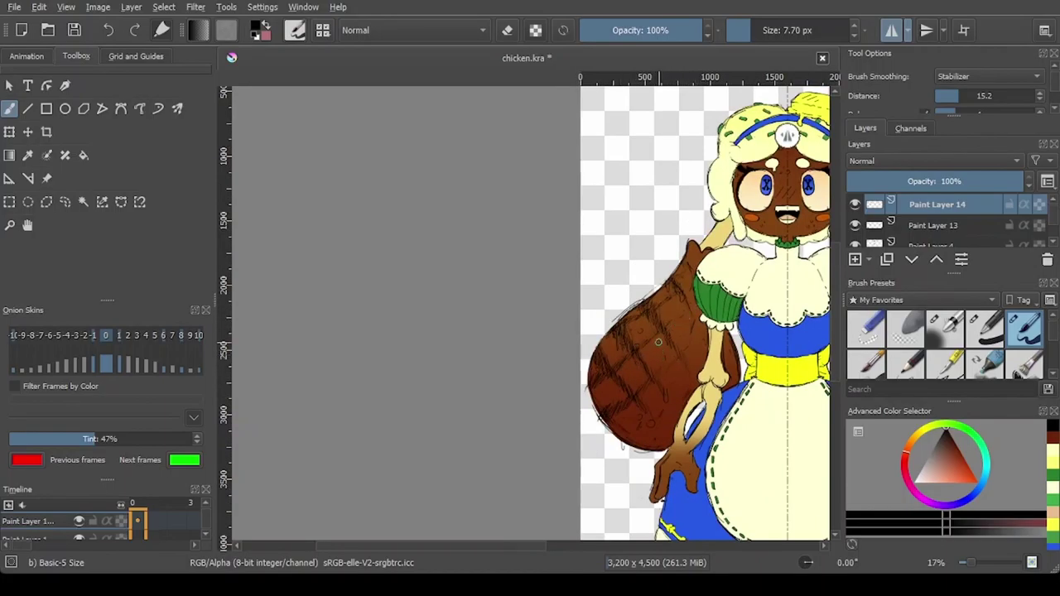
pyautogui.hotkey('ctrl', 'e')
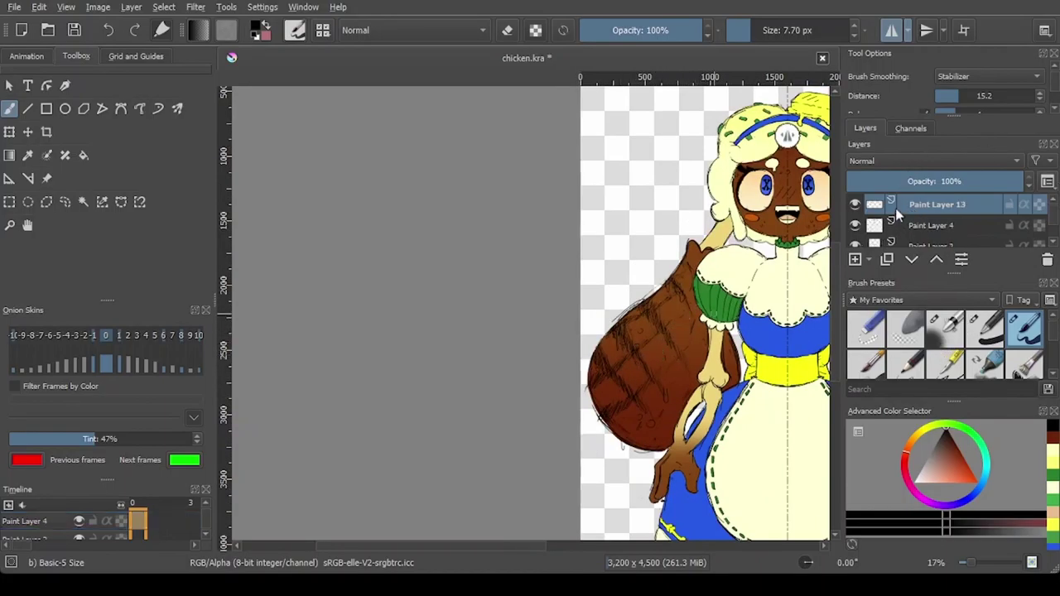
pyautogui.scroll(-3, 622, 274)
pyautogui.scroll(2, 659, 272)
pyautogui.click(866, 263)
# Step: Hatch black shading on the narrow upper end of the drumstick beside the puffed sleeve on Paint Layer 14 with the 7.70 px brush
pyautogui.scroll(-1, 644, 250)
pyautogui.scroll(5, 644, 250)
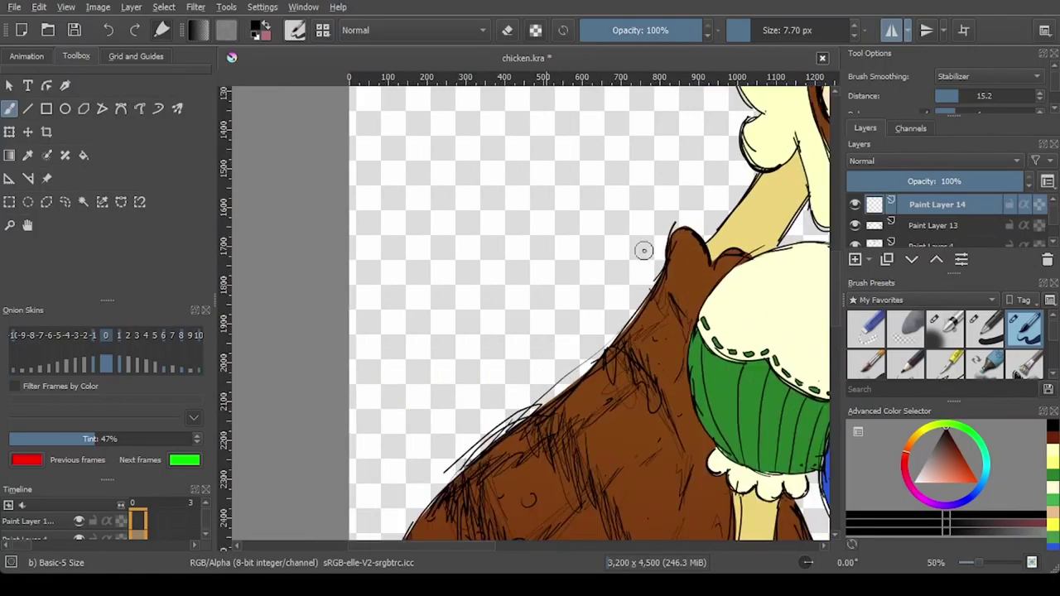
pyautogui.moveTo(709, 268); pyautogui.dragTo(728, 256)
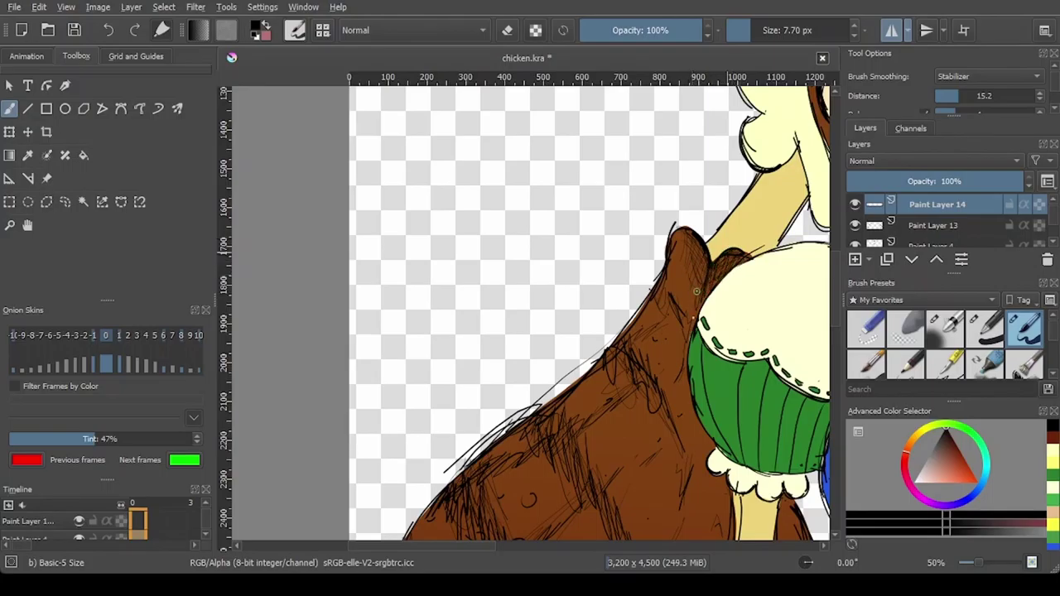
pyautogui.moveTo(700, 288); pyautogui.dragTo(685, 374)
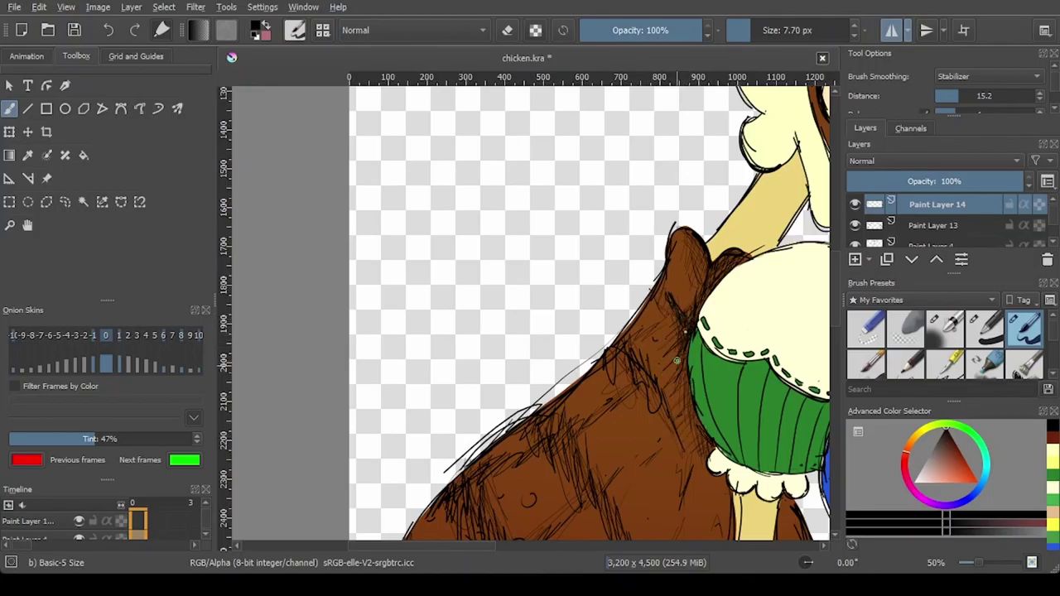
# Step: Hatch diagonal black shading strokes down the drumstick's inner side, along the green sleeve and the arm bone
pyautogui.scroll(-2, 708, 443)
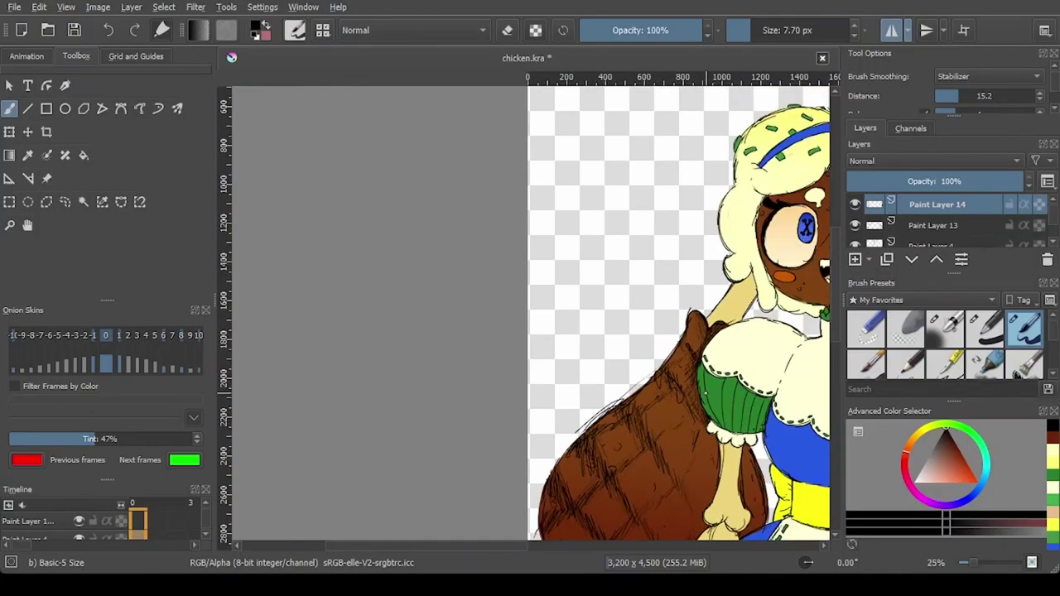
pyautogui.moveTo(710, 440); pyautogui.dragTo(668, 381)
pyautogui.scroll(1, 684, 348)
pyautogui.scroll(-3, 684, 348)
pyautogui.scroll(3, 684, 339)
pyautogui.moveTo(684, 340); pyautogui.dragTo(651, 285)
pyautogui.scroll(2, 641, 358)
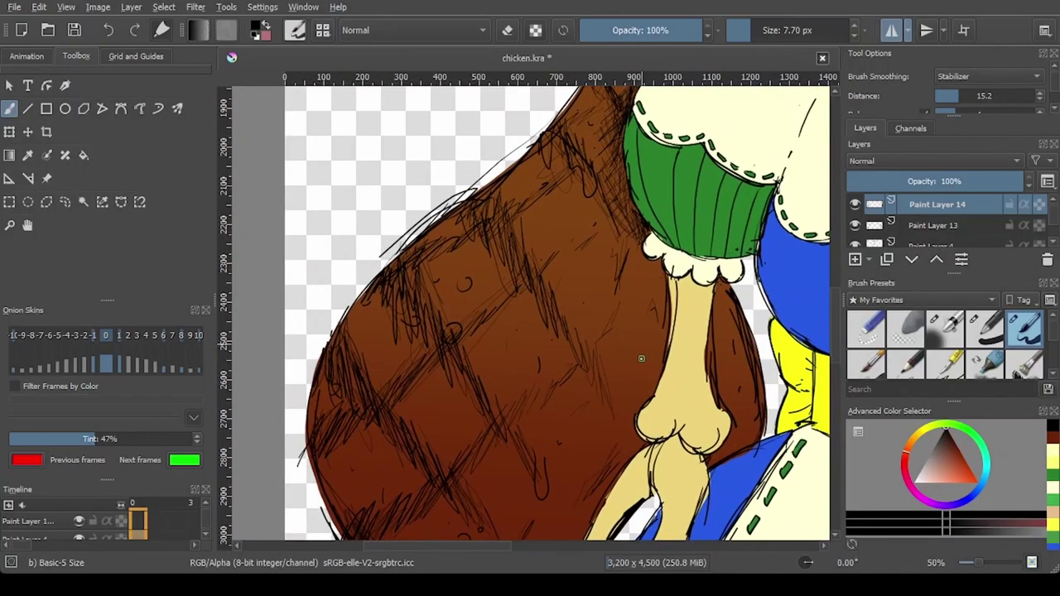
pyautogui.moveTo(662, 378); pyautogui.dragTo(627, 397)
pyautogui.moveTo(664, 341); pyautogui.dragTo(634, 364)
pyautogui.moveTo(665, 330); pyautogui.dragTo(634, 351)
pyautogui.moveTo(663, 310); pyautogui.dragTo(633, 332)
pyautogui.moveTo(666, 290); pyautogui.dragTo(632, 313)
pyautogui.moveTo(662, 270); pyautogui.dragTo(631, 297)
pyautogui.moveTo(654, 258); pyautogui.dragTo(627, 282)
pyautogui.moveTo(634, 228); pyautogui.dragTo(602, 191)
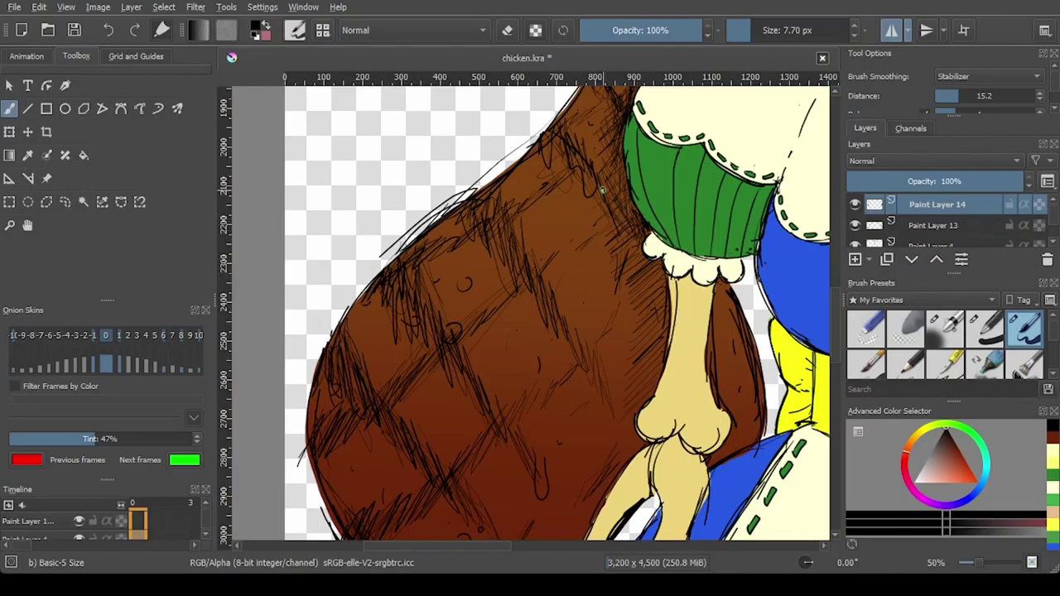
pyautogui.moveTo(634, 420)
pyautogui.mouseDown()
pyautogui.moveTo(607, 448)
pyautogui.moveTo(604, 478)
pyautogui.mouseUp()
# Step: Set the brush size to 14.18 px and crosshatch darker shading on the drumstick next to the arm bone
pyautogui.click(749, 32)
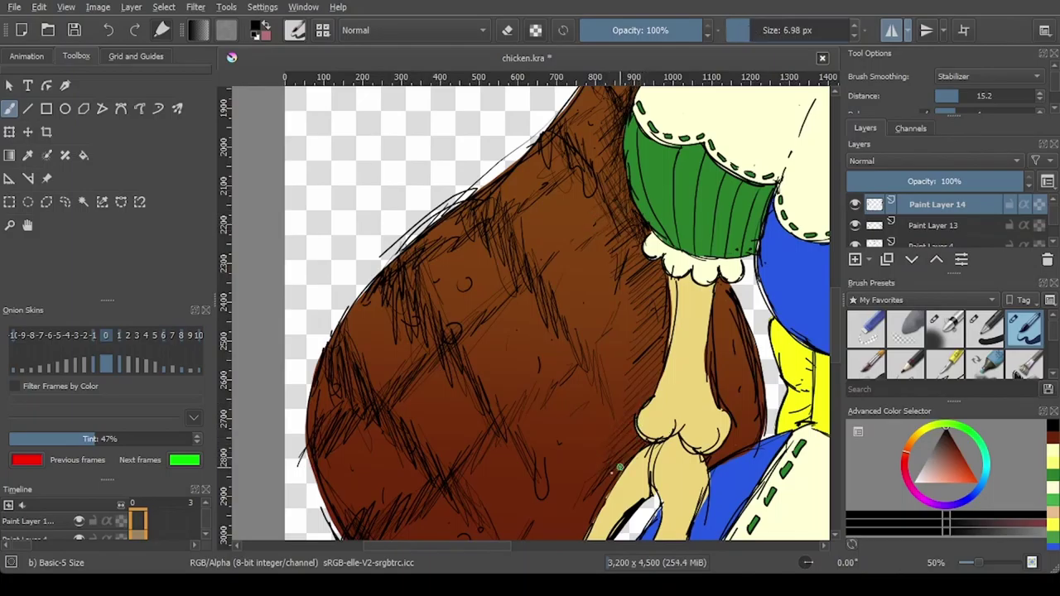
pyautogui.moveTo(751, 33)
pyautogui.mouseDown()
pyautogui.moveTo(767, 33)
pyautogui.moveTo(756, 35)
pyautogui.mouseUp()
pyautogui.moveTo(652, 393); pyautogui.dragTo(600, 439)
pyautogui.moveTo(660, 375); pyautogui.dragTo(617, 414)
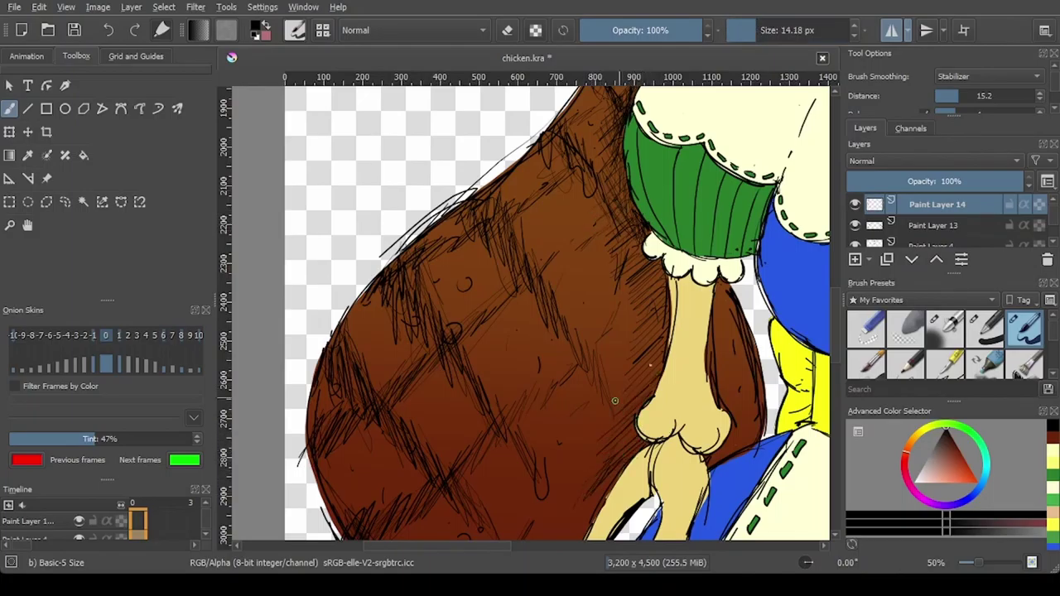
pyautogui.moveTo(659, 356); pyautogui.dragTo(613, 405)
pyautogui.moveTo(665, 343); pyautogui.dragTo(624, 378)
pyautogui.moveTo(664, 308)
pyautogui.mouseDown()
pyautogui.moveTo(628, 340)
pyautogui.moveTo(654, 365)
pyautogui.moveTo(657, 299)
pyautogui.mouseUp()
pyautogui.moveTo(647, 358)
pyautogui.mouseDown()
pyautogui.moveTo(657, 277)
pyautogui.moveTo(642, 256)
pyautogui.moveTo(647, 294)
pyautogui.mouseUp()
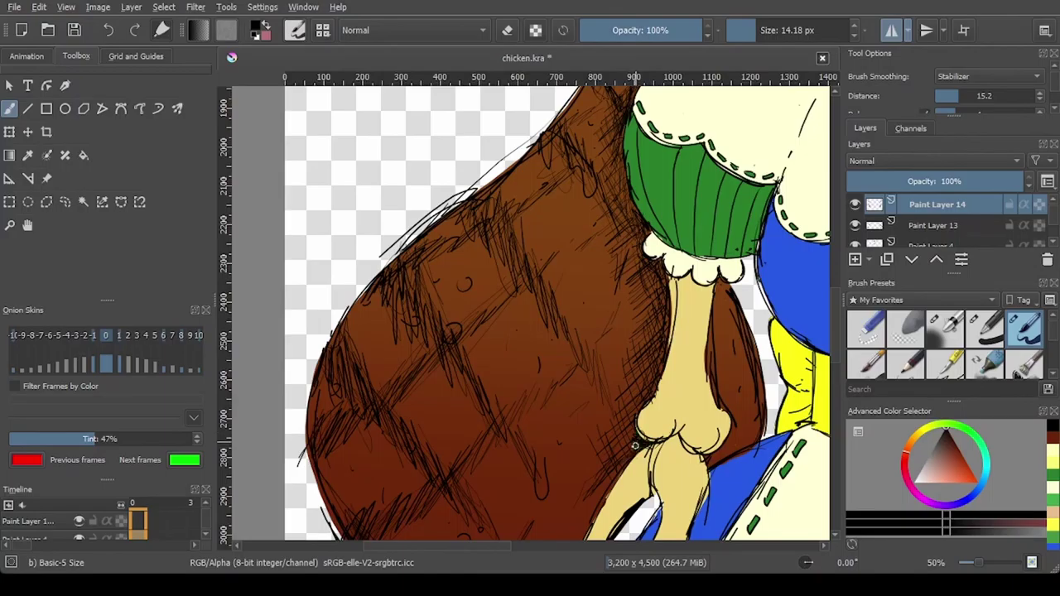
# Step: Hatch black shading on the drumstick's lower inner corner beside the forearm bones
pyautogui.moveTo(582, 532); pyautogui.dragTo(633, 369)
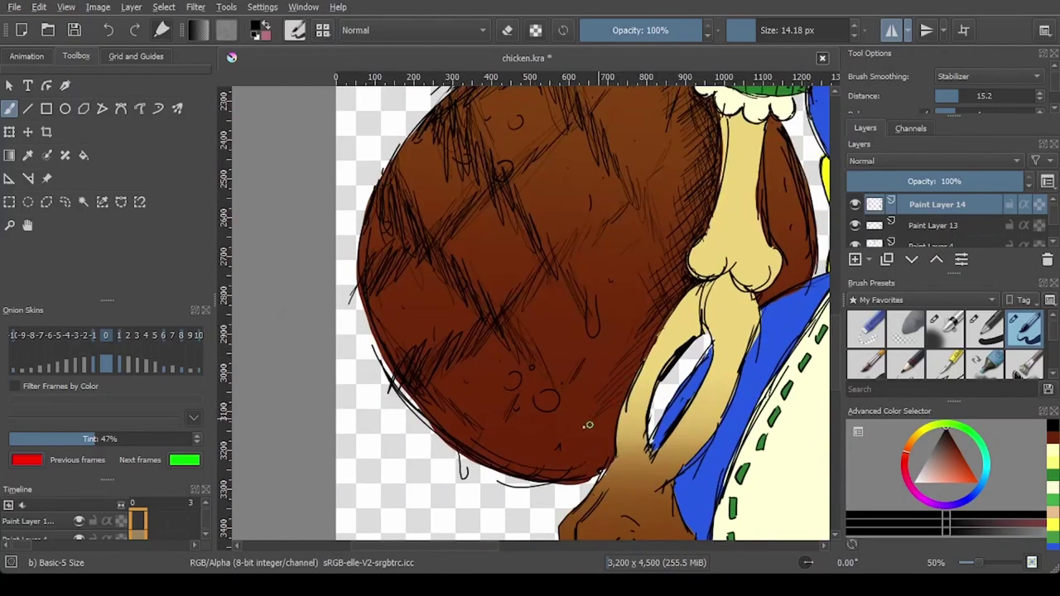
pyautogui.moveTo(556, 472)
pyautogui.mouseDown()
pyautogui.moveTo(609, 443)
pyautogui.moveTo(611, 454)
pyautogui.mouseUp()
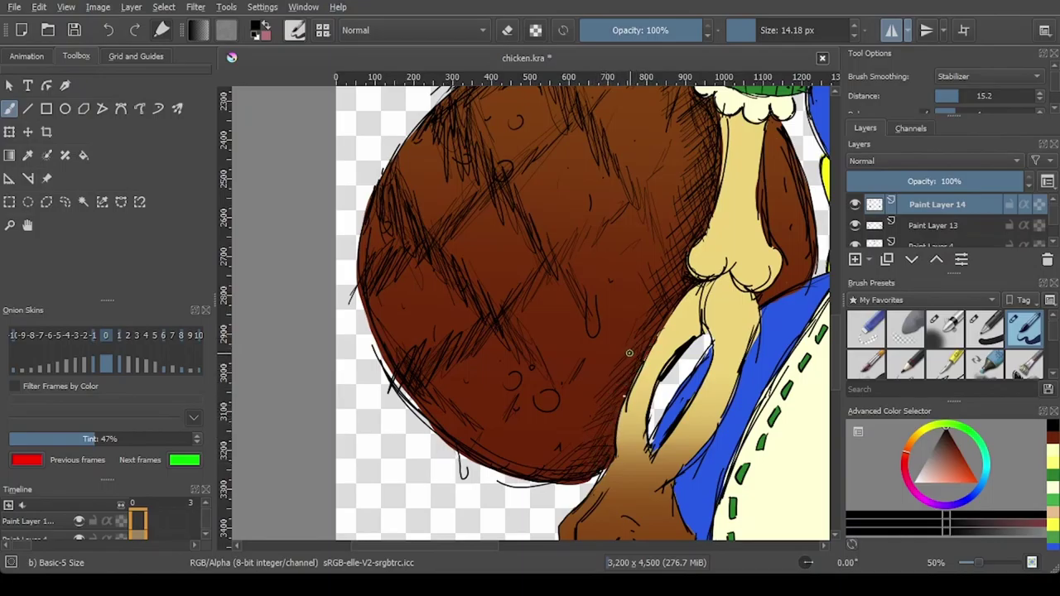
pyautogui.scroll(-2, 709, 267)
pyautogui.moveTo(591, 367); pyautogui.dragTo(429, 384)
pyautogui.scroll(-2, 950, 237)
pyautogui.scroll(2, 951, 237)
# Step: On Paint Layer 3, paint over the empty gap between the forearm bones with sampled brown using the Basic-1 brush
pyautogui.click(934, 218)
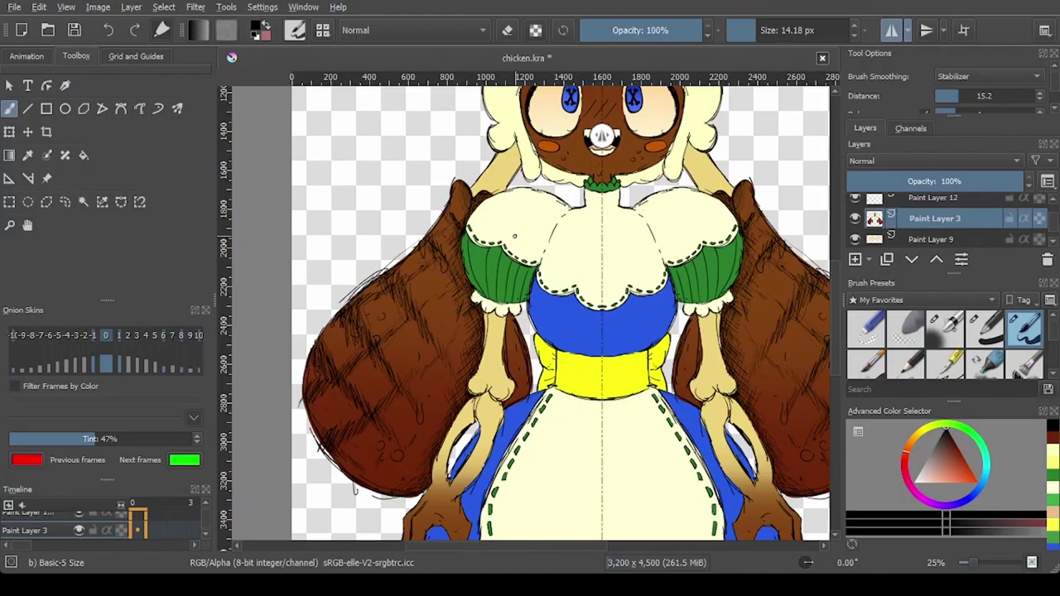
pyautogui.click(27, 155)
pyautogui.press('b')
pyautogui.scroll(1, 469, 477)
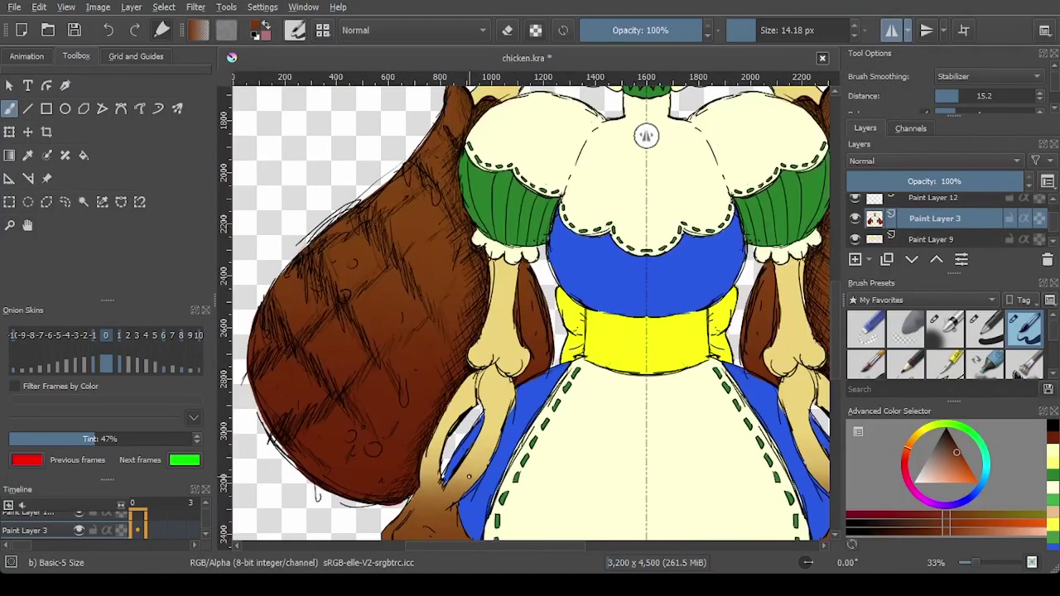
pyautogui.press('/')
pyautogui.moveTo(470, 428)
pyautogui.mouseDown()
pyautogui.moveTo(478, 410)
pyautogui.moveTo(448, 460)
pyautogui.moveTo(447, 447)
pyautogui.moveTo(445, 472)
pyautogui.moveTo(454, 437)
pyautogui.moveTo(445, 476)
pyautogui.mouseUp()
pyautogui.press('e')
pyautogui.press('e')
pyautogui.click(758, 33)
pyautogui.scroll(-3, 461, 423)
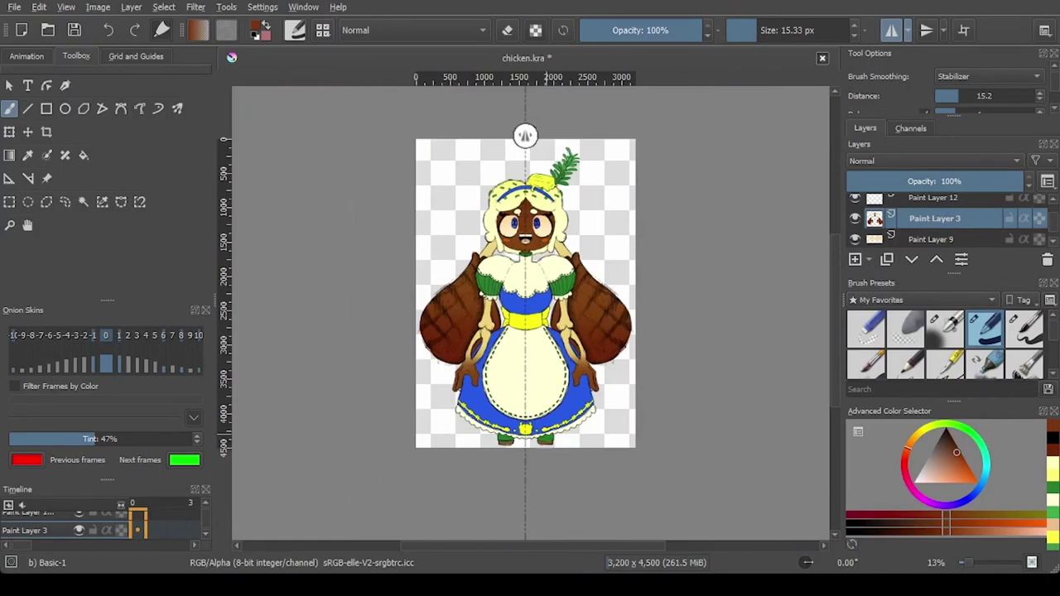
# Step: Sample the dark reddish brown of the lower drumstick and fill the gaps between the forearm bones on both sides
pyautogui.scroll(5, 464, 431)
pyautogui.click(35, 159)
pyautogui.click(510, 319)
pyautogui.click(84, 156)
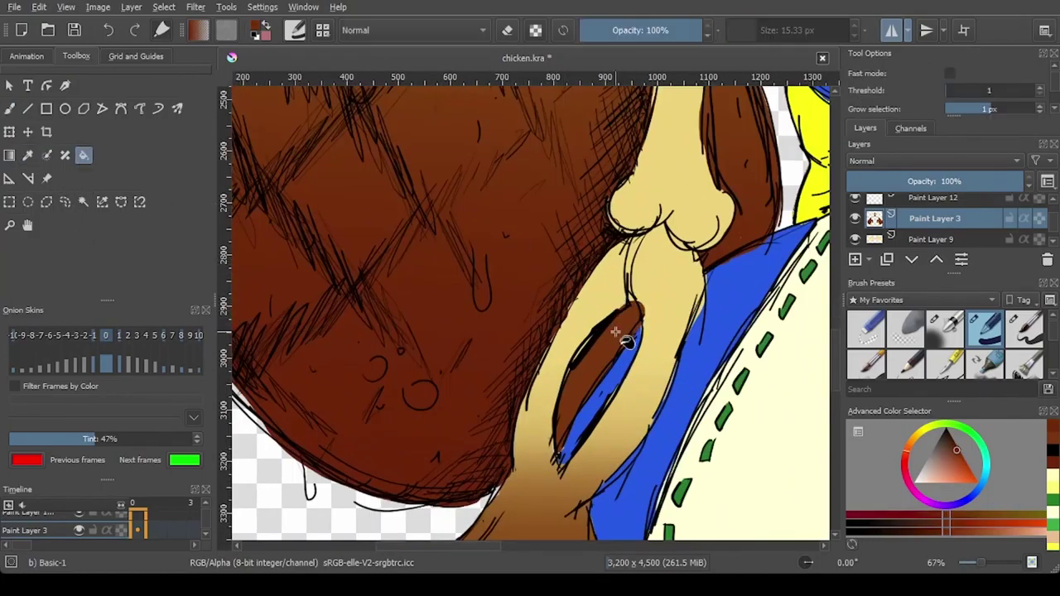
pyautogui.click(620, 336)
pyautogui.scroll(-5, 623, 338)
pyautogui.scroll(3, 721, 365)
pyautogui.click(669, 378)
# Step: Sample the tan bone color and touch up the forearm bone's edge at the top of the filled gap
pyautogui.scroll(2, 274, 363)
pyautogui.click(29, 157)
pyautogui.click(402, 310)
pyautogui.click(9, 112)
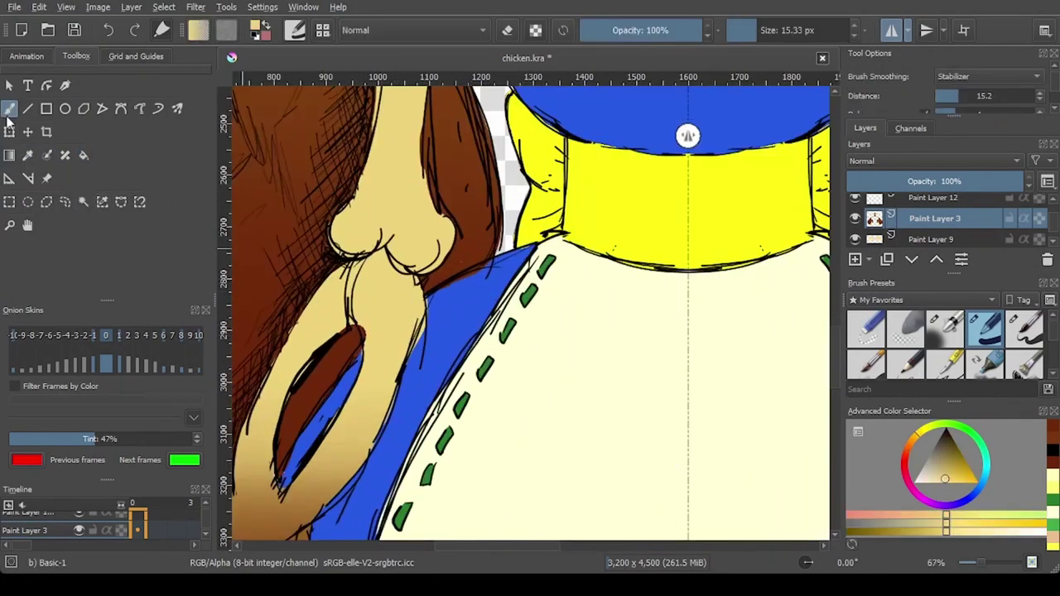
pyautogui.moveTo(363, 329); pyautogui.dragTo(367, 340)
pyautogui.moveTo(625, 307); pyautogui.dragTo(296, 404)
pyautogui.scroll(-5, 695, 375)
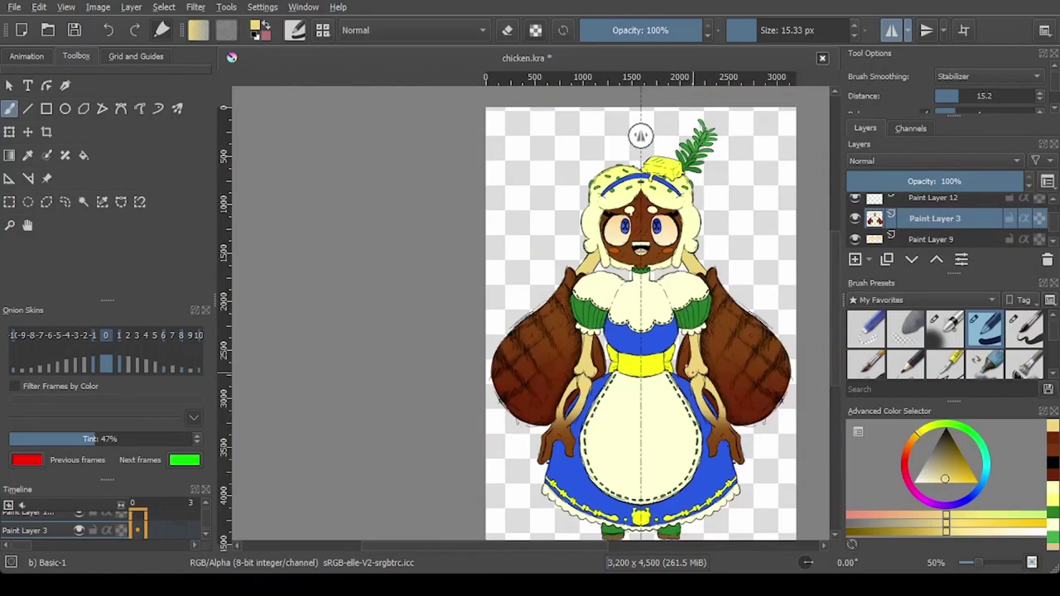
pyautogui.scroll(-1, 608, 350)
pyautogui.scroll(2, 675, 365)
pyautogui.scroll(-1, 485, 356)
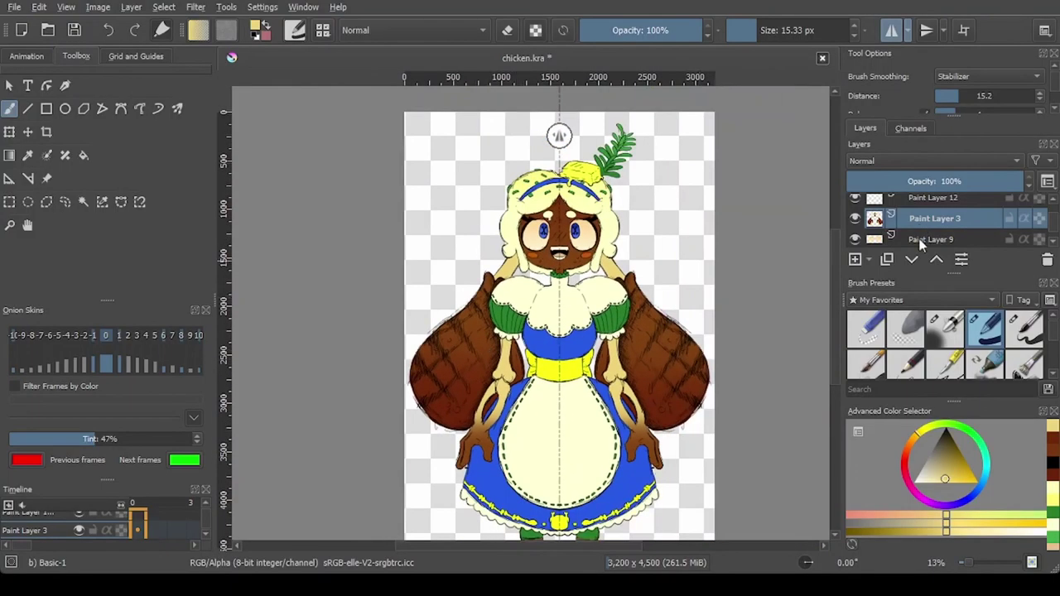
# Step: On Paint Layer 14, crosshatch the forearm gap and the drumstick's bottom edge in black with the 14.18 px Basic-5 Size brush
pyautogui.scroll(5, 919, 221)
pyautogui.click(927, 205)
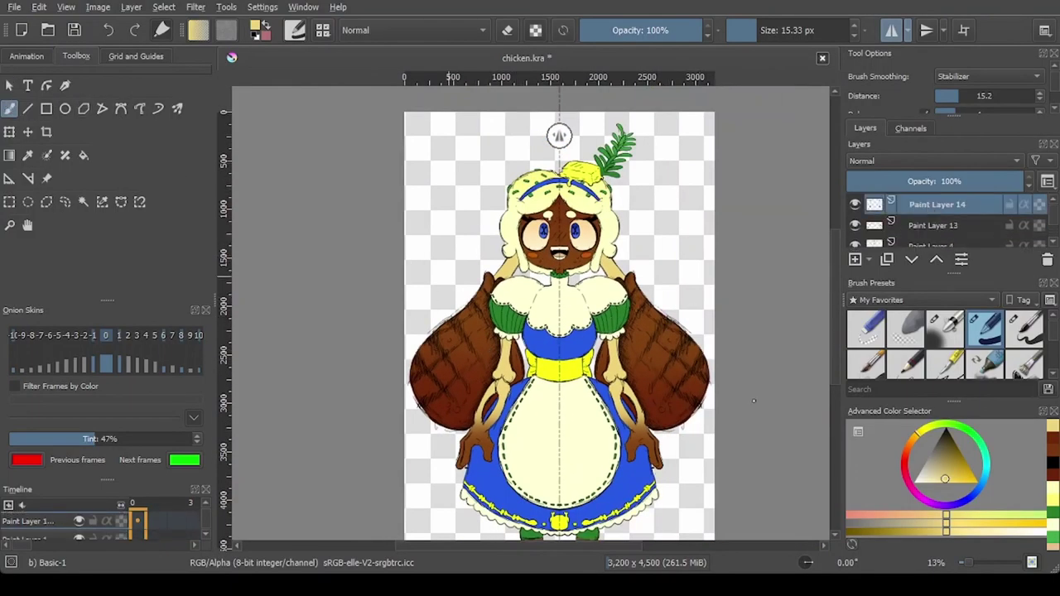
pyautogui.click(1025, 328)
pyautogui.scroll(4, 461, 398)
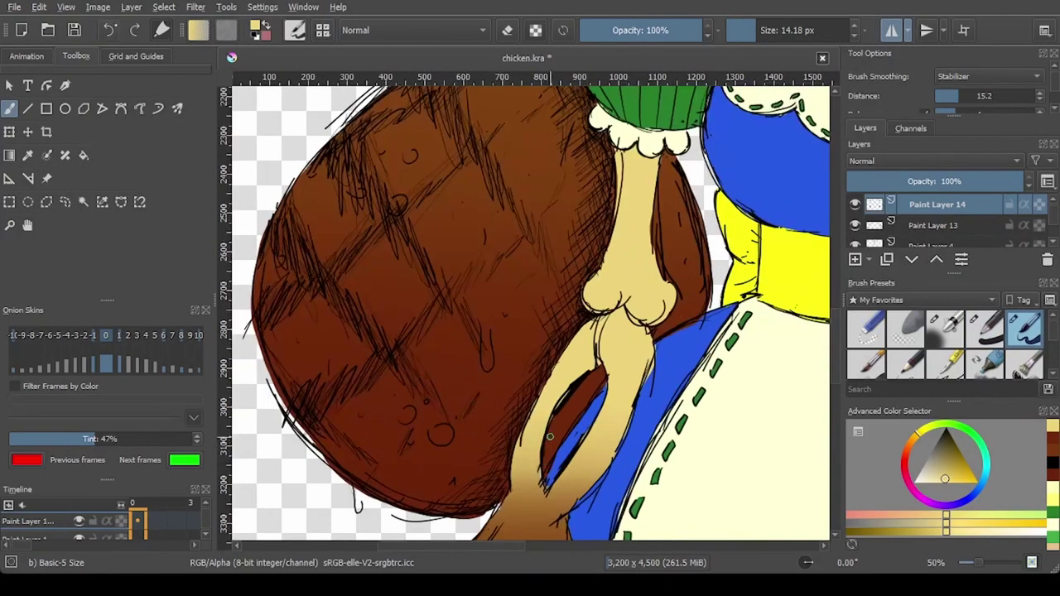
pyautogui.press('d')
pyautogui.moveTo(547, 465)
pyautogui.mouseDown()
pyautogui.moveTo(544, 438)
pyautogui.moveTo(558, 447)
pyautogui.moveTo(550, 432)
pyautogui.moveTo(567, 406)
pyautogui.moveTo(603, 377)
pyautogui.mouseUp()
pyautogui.moveTo(553, 457)
pyautogui.mouseDown()
pyautogui.moveTo(583, 414)
pyautogui.moveTo(556, 420)
pyautogui.moveTo(591, 377)
pyautogui.moveTo(578, 408)
pyautogui.moveTo(571, 412)
pyautogui.moveTo(596, 376)
pyautogui.mouseUp()
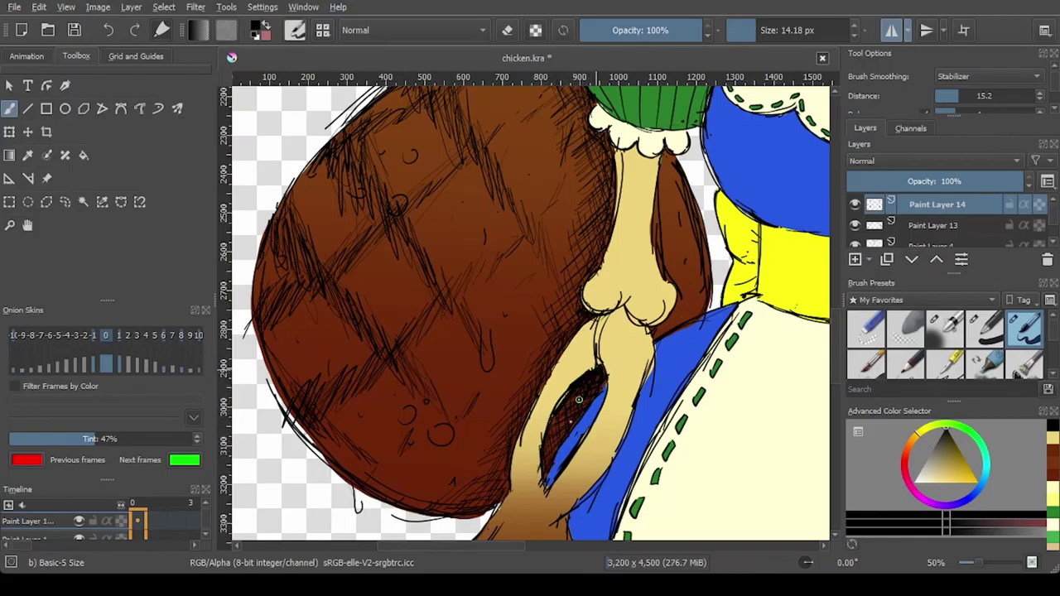
pyautogui.moveTo(558, 425); pyautogui.dragTo(545, 468)
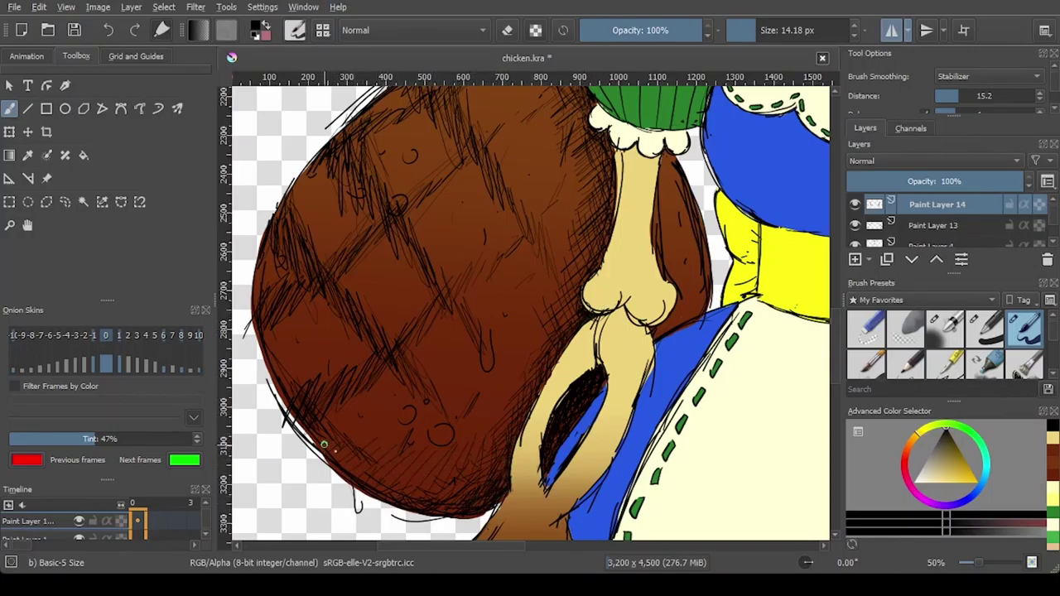
# Step: Cover the drumstick sliver between the arm bone and the waist with dense black hatching
pyautogui.scroll(-4, 551, 414)
pyautogui.scroll(3, 505, 398)
pyautogui.scroll(-3, 505, 398)
pyautogui.scroll(3, 507, 398)
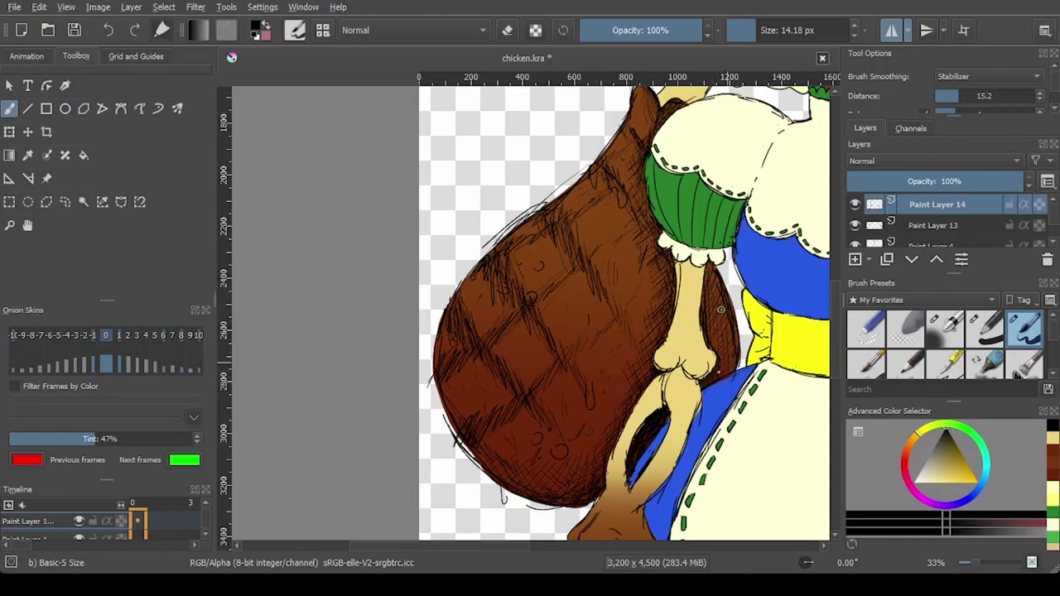
pyautogui.moveTo(721, 331); pyautogui.dragTo(730, 373)
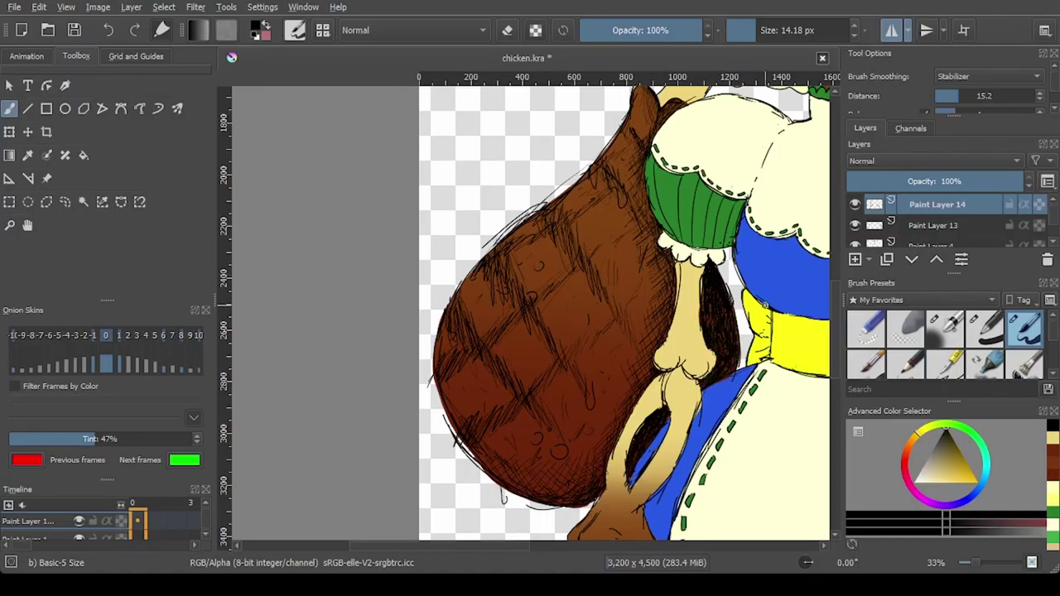
# Step: Crosshatch black shading on the tan bone between the hair curl and the top of the drumstick
pyautogui.scroll(-4, 435, 348)
pyautogui.scroll(3, 578, 333)
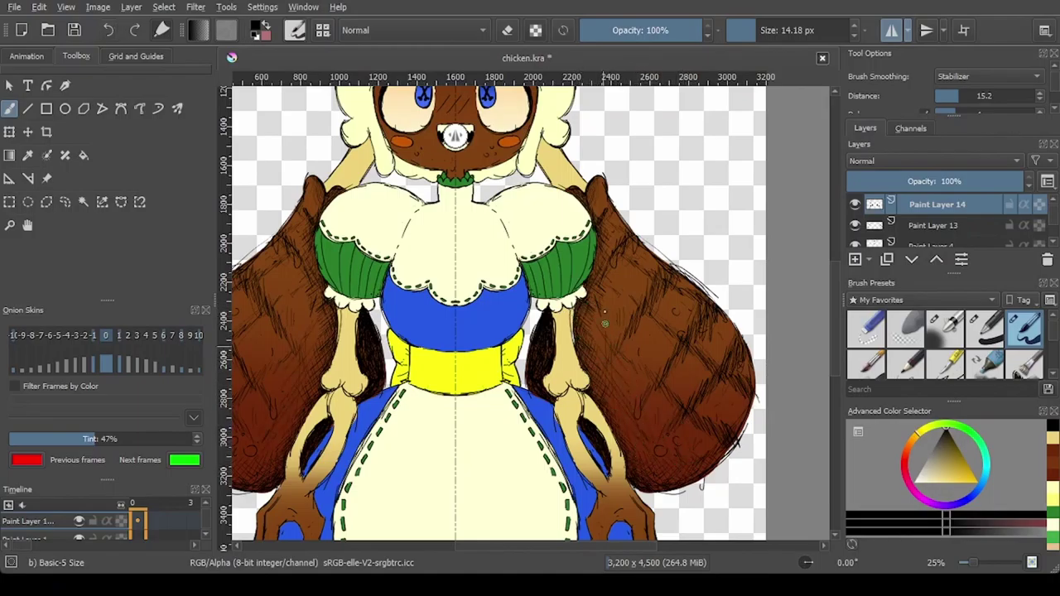
pyautogui.press('2')
pyautogui.scroll(3, 609, 340)
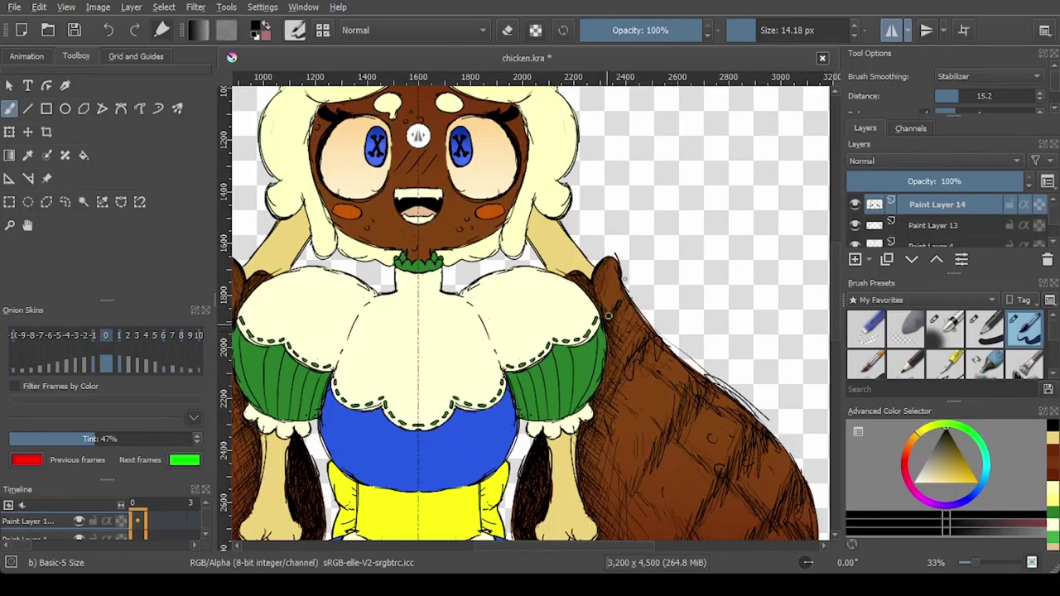
pyautogui.press('2')
pyautogui.scroll(6, 594, 133)
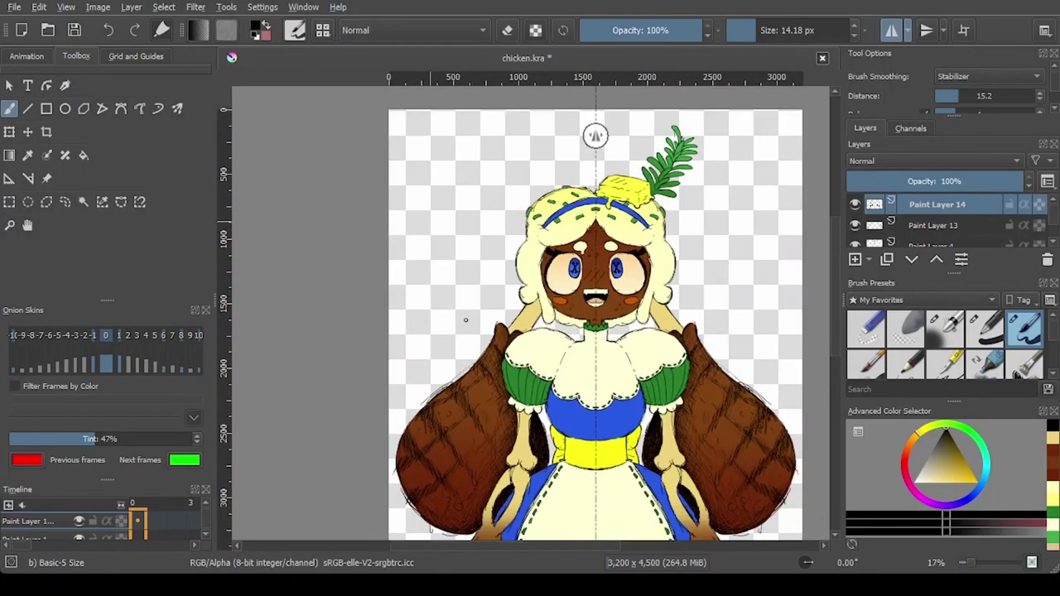
pyautogui.moveTo(442, 404)
pyautogui.mouseDown()
pyautogui.moveTo(456, 435)
pyautogui.moveTo(464, 414)
pyautogui.moveTo(490, 401)
pyautogui.moveTo(507, 415)
pyautogui.moveTo(501, 358)
pyautogui.moveTo(525, 406)
pyautogui.moveTo(528, 358)
pyautogui.moveTo(548, 418)
pyautogui.moveTo(546, 348)
pyautogui.moveTo(599, 366)
pyautogui.moveTo(627, 257)
pyautogui.moveTo(645, 307)
pyautogui.moveTo(627, 250)
pyautogui.moveTo(602, 239)
pyautogui.moveTo(593, 288)
pyautogui.moveTo(551, 278)
pyautogui.mouseUp()
pyautogui.moveTo(540, 428)
pyautogui.mouseDown()
pyautogui.moveTo(566, 419)
pyautogui.moveTo(535, 423)
pyautogui.moveTo(566, 386)
pyautogui.moveTo(530, 381)
pyautogui.moveTo(453, 430)
pyautogui.moveTo(514, 373)
pyautogui.moveTo(460, 387)
pyautogui.moveTo(532, 402)
pyautogui.moveTo(460, 432)
pyautogui.moveTo(540, 418)
pyautogui.mouseUp()
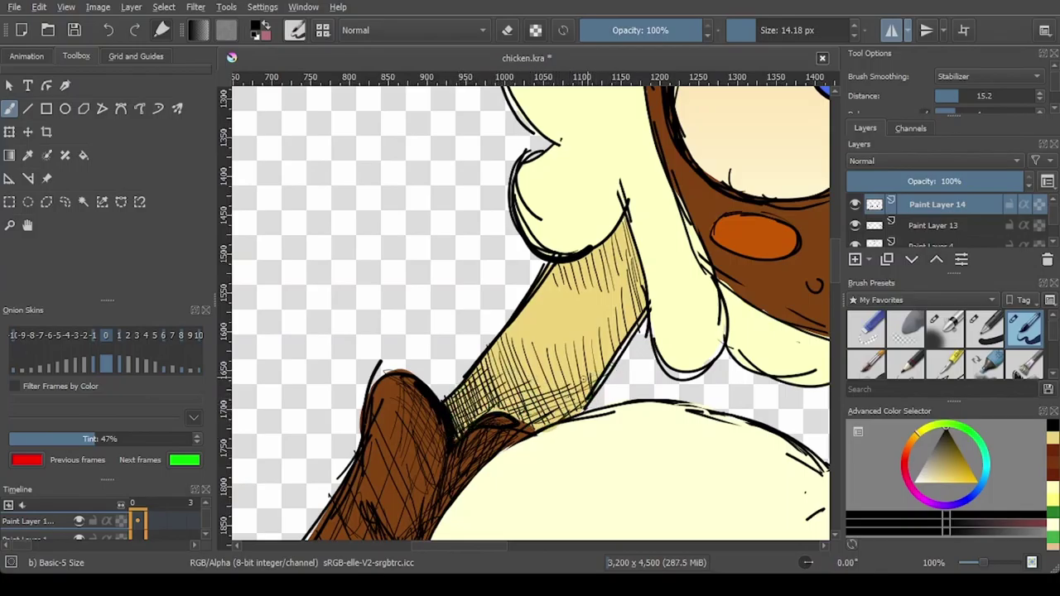
pyautogui.moveTo(595, 377)
pyautogui.mouseDown()
pyautogui.moveTo(652, 304)
pyautogui.moveTo(649, 281)
pyautogui.moveTo(614, 259)
pyautogui.moveTo(625, 217)
pyautogui.mouseUp()
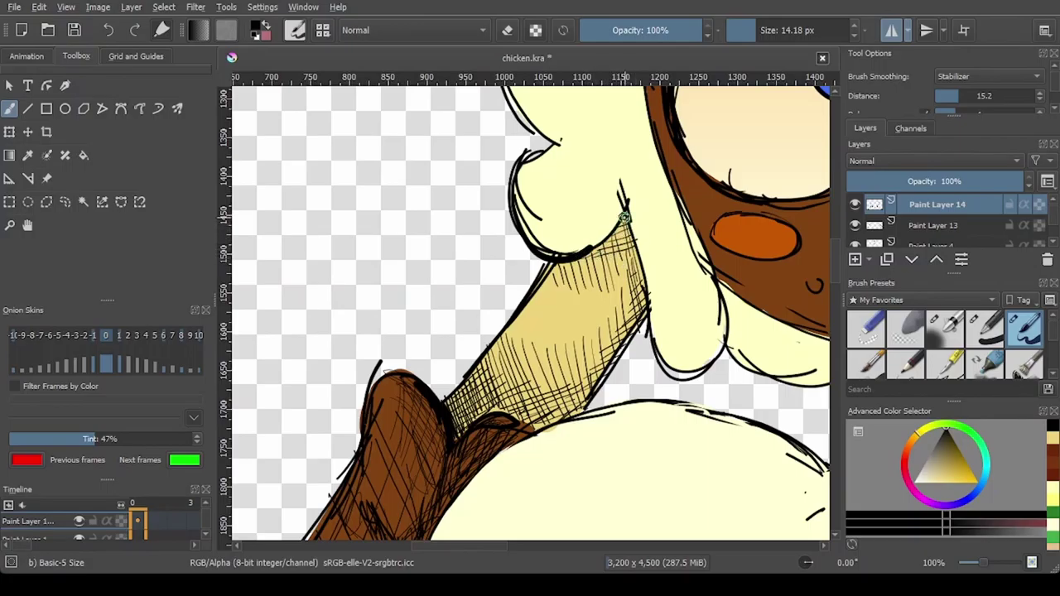
pyautogui.scroll(-5, 547, 258)
pyautogui.scroll(3, 555, 232)
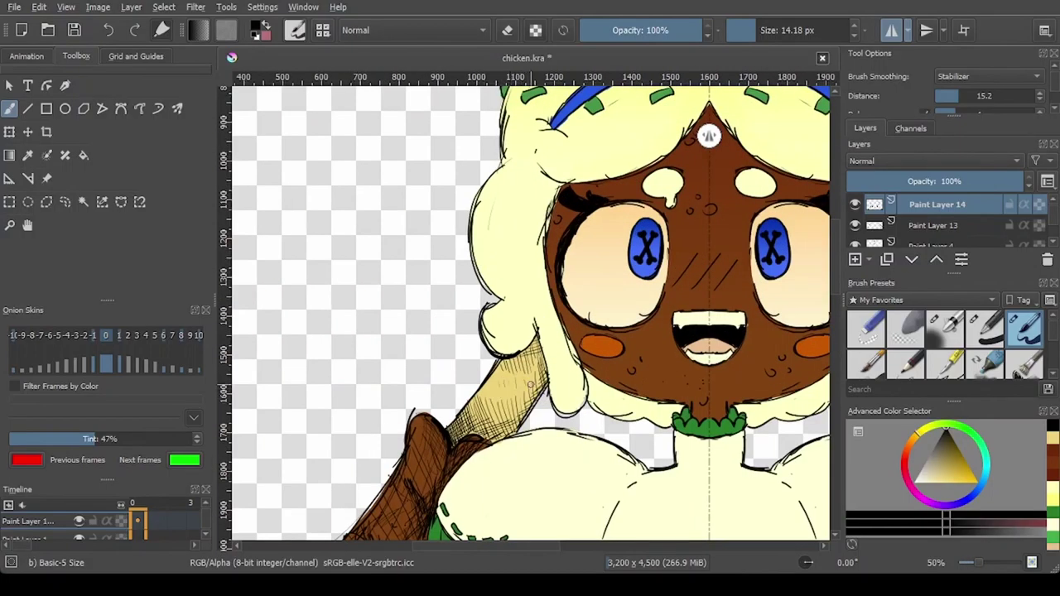
# Step: Hatch black shading on the arm bone below the sleeve ruffle, along its shaft and rounded lower knobs
pyautogui.scroll(-4, 522, 248)
pyautogui.scroll(5, 480, 374)
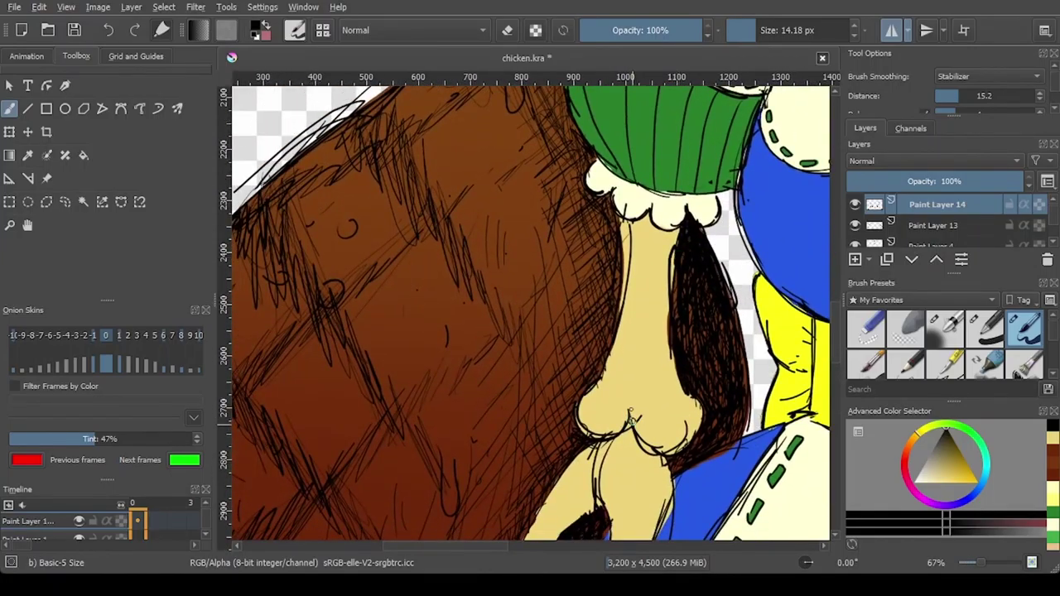
pyautogui.moveTo(631, 418)
pyautogui.mouseDown()
pyautogui.moveTo(681, 459)
pyautogui.moveTo(691, 418)
pyautogui.moveTo(664, 357)
pyautogui.moveTo(676, 352)
pyautogui.moveTo(653, 280)
pyautogui.moveTo(673, 283)
pyautogui.moveTo(658, 232)
pyautogui.moveTo(685, 242)
pyautogui.moveTo(625, 220)
pyautogui.moveTo(647, 222)
pyautogui.moveTo(637, 236)
pyautogui.moveTo(647, 215)
pyautogui.moveTo(680, 227)
pyautogui.moveTo(676, 300)
pyautogui.moveTo(651, 382)
pyautogui.moveTo(628, 369)
pyautogui.mouseUp()
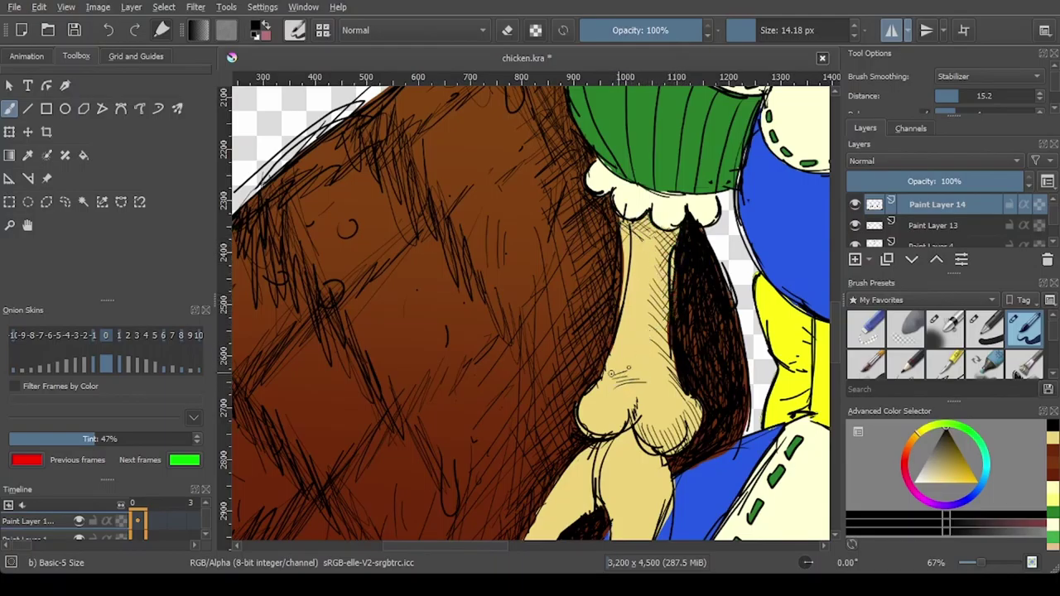
pyautogui.moveTo(662, 450); pyautogui.dragTo(695, 414)
pyautogui.scroll(-5, 695, 415)
pyautogui.scroll(4, 580, 497)
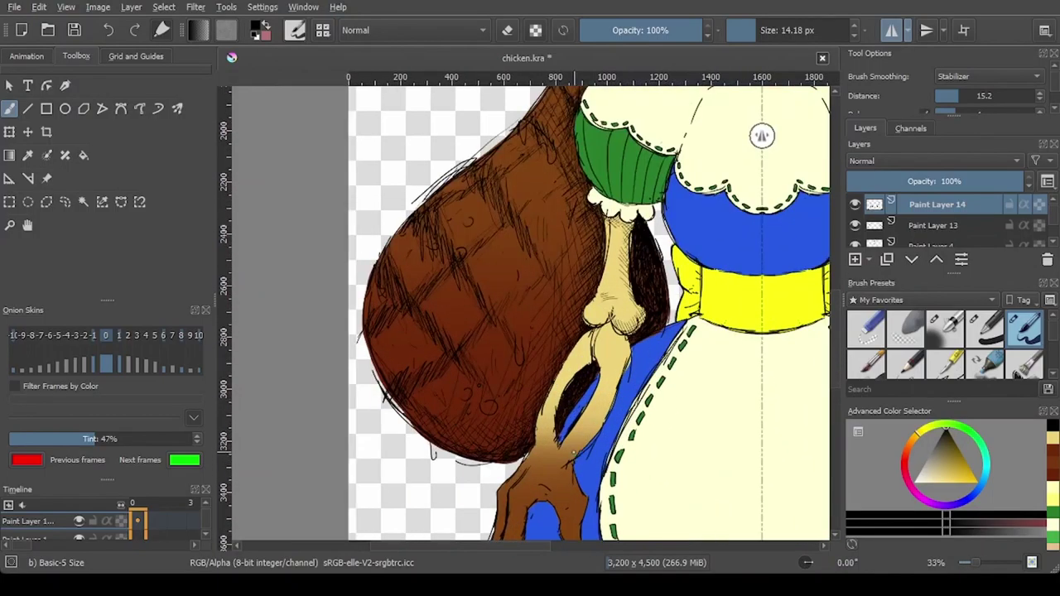
# Step: Crosshatch black shading along both tan forearm bones, from beneath the elbow knobs down to the wrist
pyautogui.moveTo(594, 381)
pyautogui.mouseDown()
pyautogui.moveTo(631, 340)
pyautogui.moveTo(669, 242)
pyautogui.moveTo(621, 261)
pyautogui.moveTo(609, 253)
pyautogui.moveTo(638, 199)
pyautogui.mouseUp()
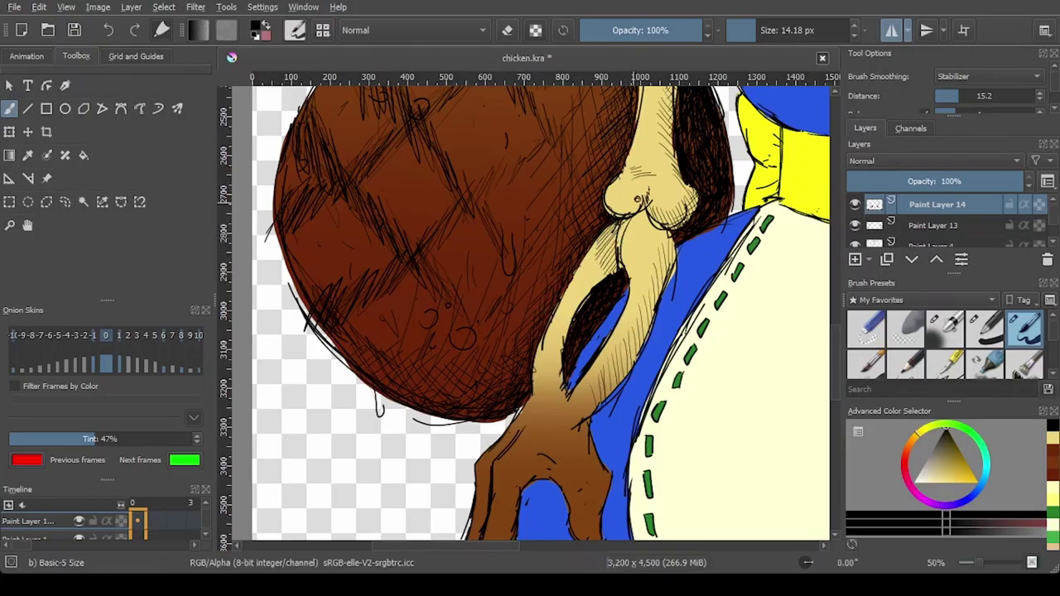
pyautogui.moveTo(611, 379); pyautogui.dragTo(667, 274)
pyautogui.moveTo(555, 397)
pyautogui.mouseDown()
pyautogui.moveTo(547, 358)
pyautogui.moveTo(580, 265)
pyautogui.moveTo(608, 247)
pyautogui.mouseUp()
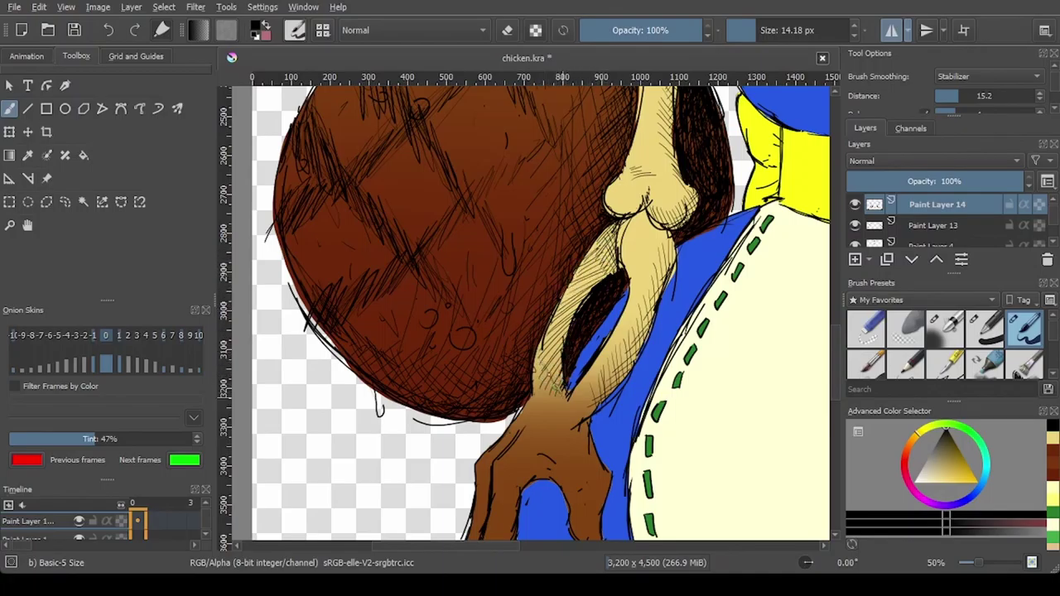
pyautogui.moveTo(543, 380)
pyautogui.mouseDown()
pyautogui.moveTo(551, 315)
pyautogui.moveTo(564, 348)
pyautogui.moveTo(561, 294)
pyautogui.moveTo(581, 303)
pyautogui.moveTo(595, 289)
pyautogui.moveTo(556, 382)
pyautogui.moveTo(596, 276)
pyautogui.mouseUp()
# Step: Hatch black shading over the brown hand's knuckles, thumb and fingers
pyautogui.scroll(-5, 598, 290)
pyautogui.scroll(5, 573, 308)
pyautogui.moveTo(613, 338)
pyautogui.mouseDown()
pyautogui.moveTo(619, 365)
pyautogui.moveTo(616, 309)
pyautogui.moveTo(635, 291)
pyautogui.mouseUp()
pyautogui.moveTo(589, 391); pyautogui.dragTo(598, 372)
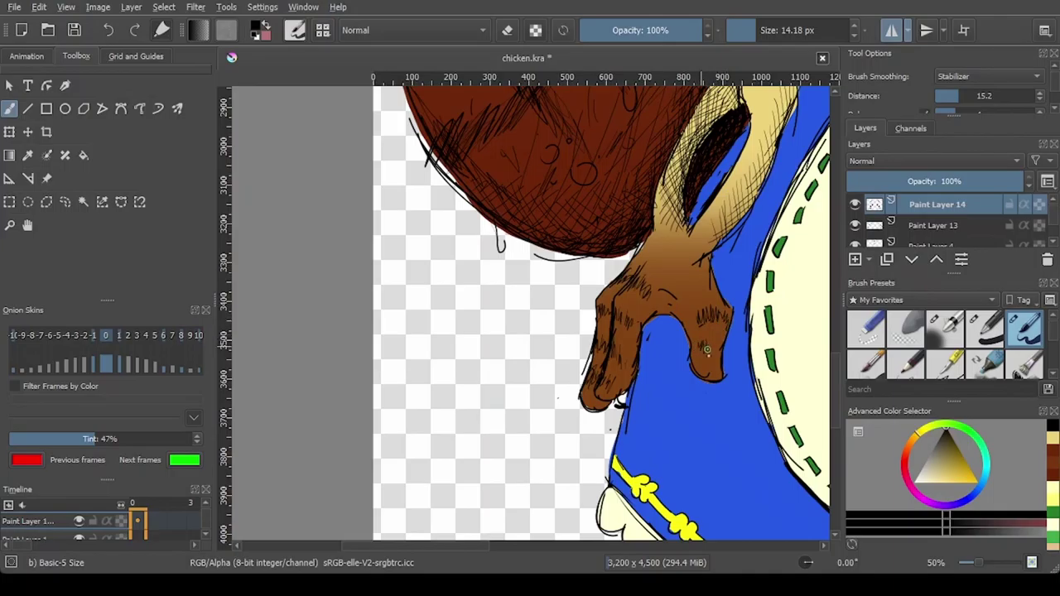
pyautogui.moveTo(611, 395); pyautogui.dragTo(634, 337)
# Step: Reduce the brush size to 10.16 px and darken the hand's fingers and fingertips with fine black hatching
pyautogui.click(750, 34)
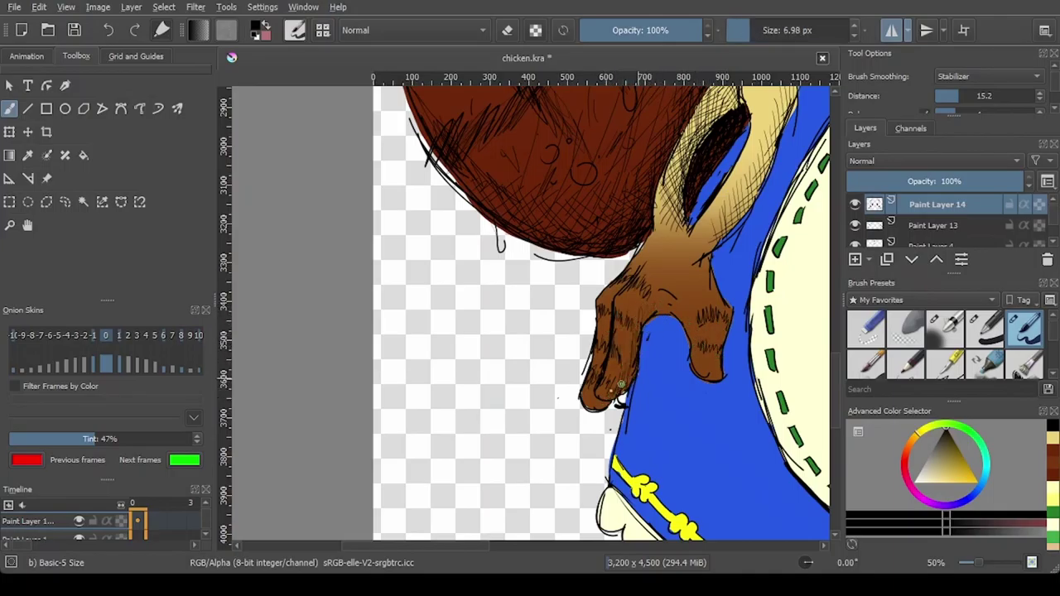
pyautogui.press('e')
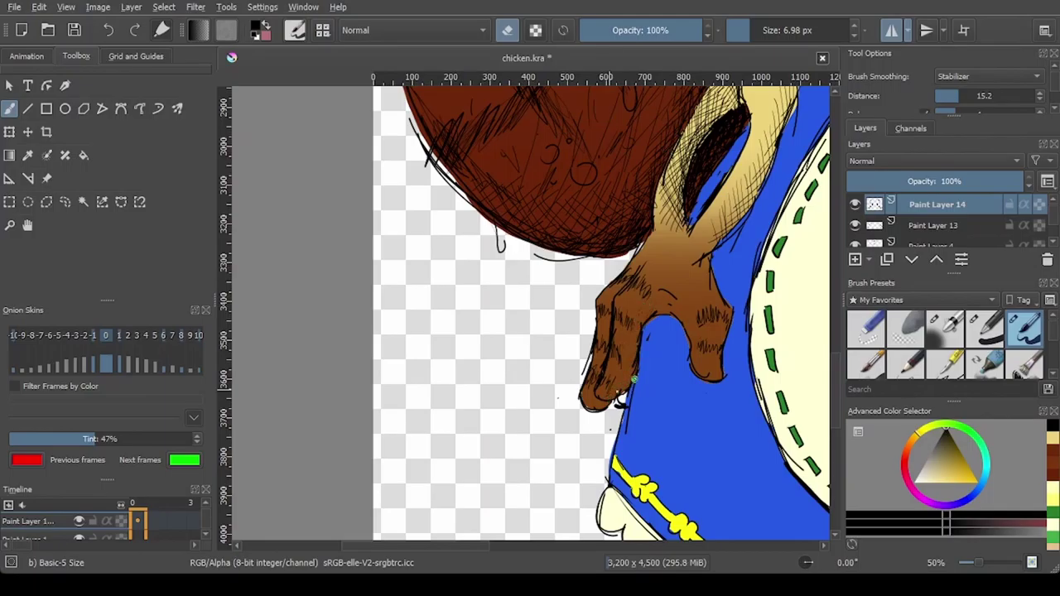
pyautogui.click(754, 38)
pyautogui.press('e')
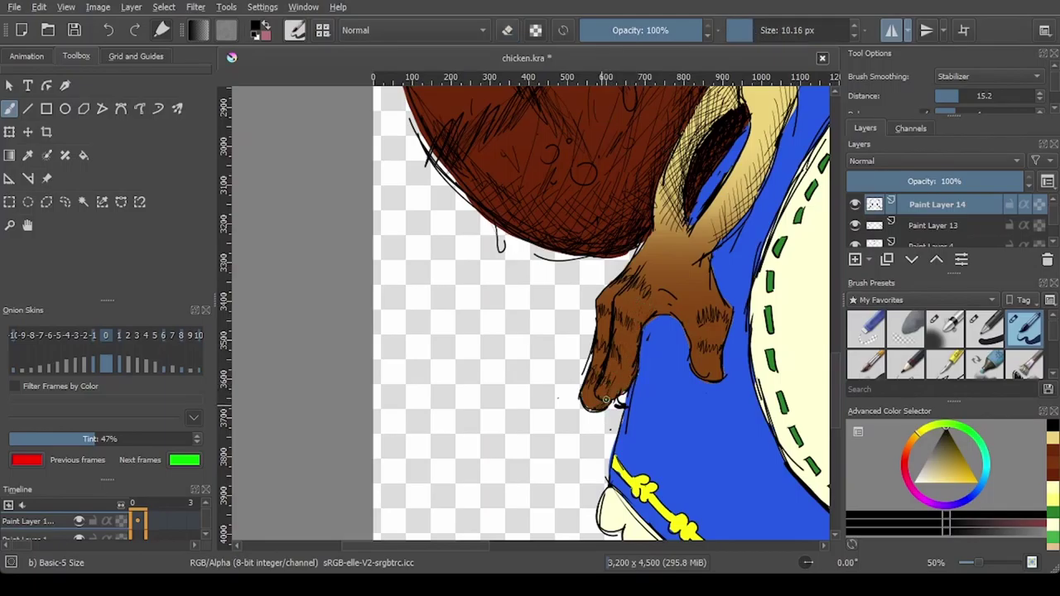
pyautogui.moveTo(602, 395); pyautogui.dragTo(592, 406)
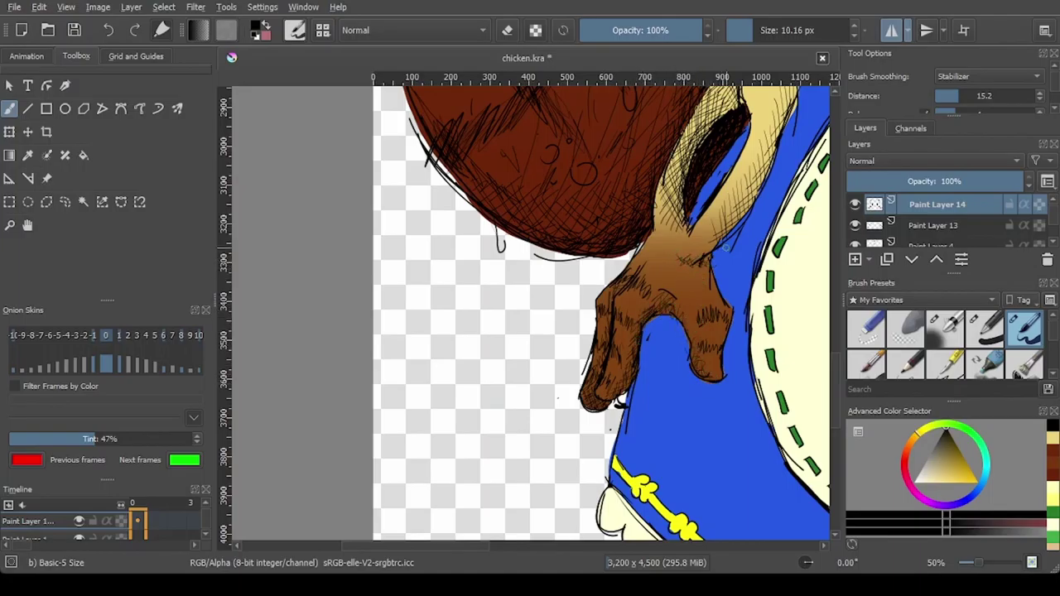
# Step: Set the brush size to 14.18 px and hatch black shading along the face's outer edges and beneath the bangs
pyautogui.scroll(-4, 613, 298)
pyautogui.moveTo(654, 352); pyautogui.dragTo(616, 461)
pyautogui.moveTo(659, 308); pyautogui.dragTo(631, 308)
pyautogui.scroll(1, 632, 198)
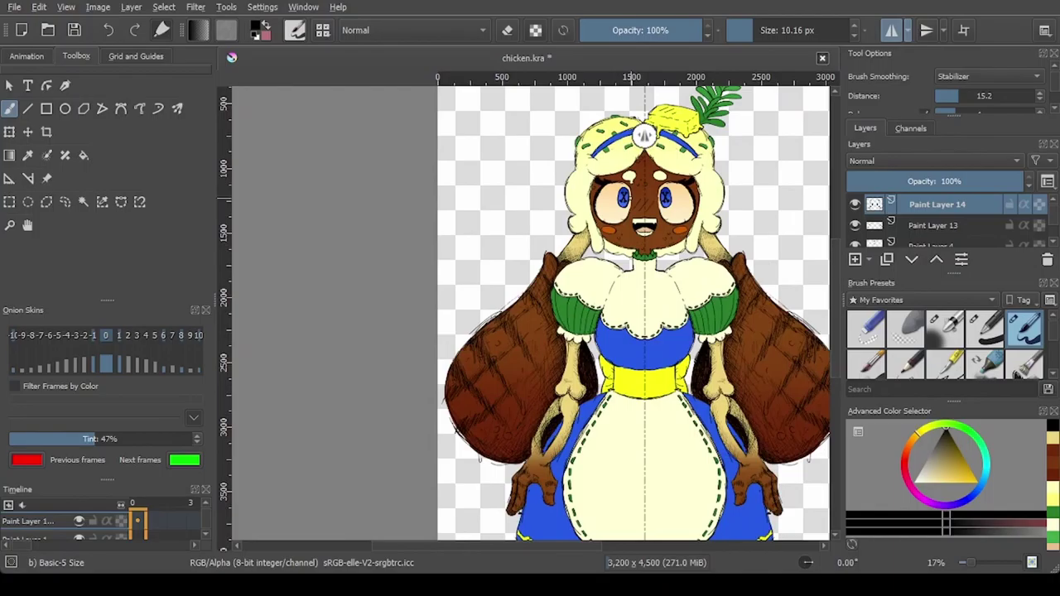
pyautogui.scroll(3, 631, 198)
pyautogui.scroll(-3, 629, 198)
pyautogui.moveTo(630, 198); pyautogui.dragTo(561, 240)
pyautogui.scroll(3, 560, 240)
pyautogui.moveTo(754, 33); pyautogui.dragTo(756, 33)
pyautogui.scroll(1, 598, 364)
pyautogui.moveTo(596, 364); pyautogui.dragTo(636, 464)
pyautogui.moveTo(654, 362); pyautogui.dragTo(669, 353)
pyautogui.scroll(-2, 667, 351)
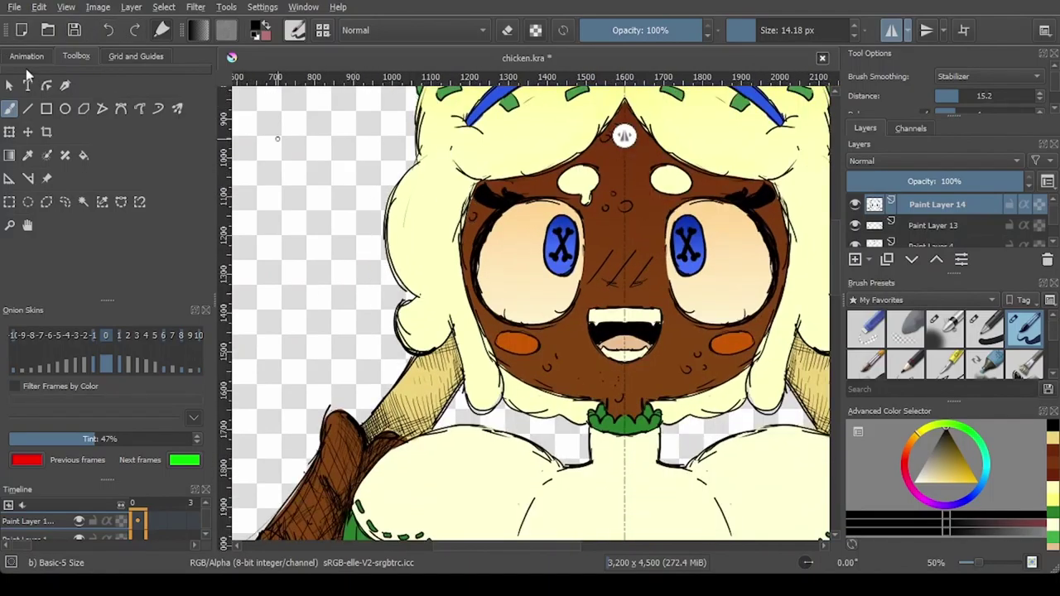
pyautogui.scroll(2, 704, 397)
pyautogui.moveTo(733, 425)
pyautogui.mouseDown()
pyautogui.moveTo(762, 324)
pyautogui.moveTo(756, 285)
pyautogui.moveTo(686, 248)
pyautogui.mouseUp()
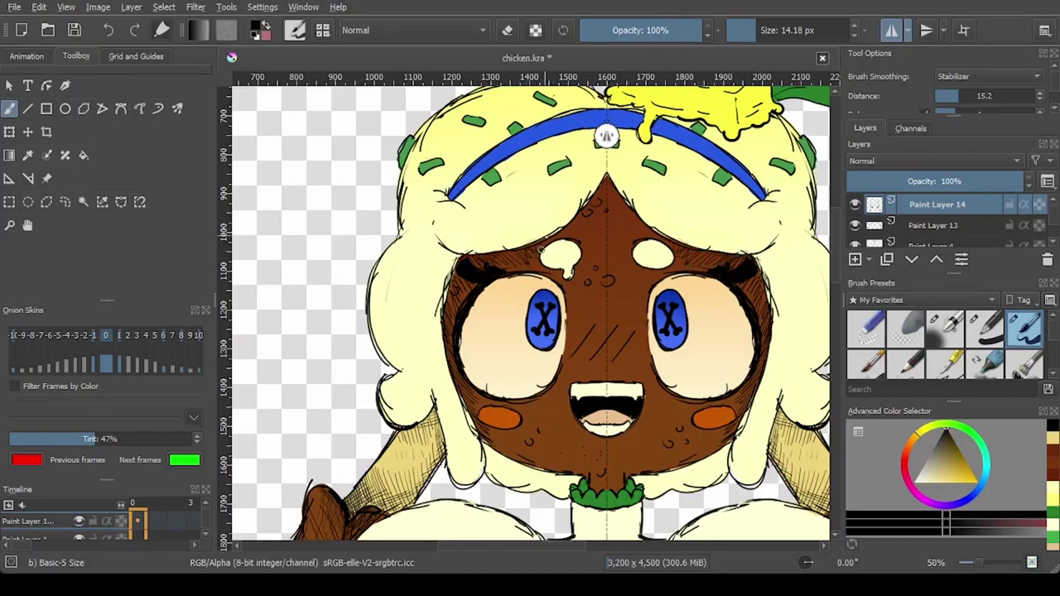
# Step: Crosshatch the forehead peak, the sides of the face, and the chin and neck above the green collar
pyautogui.moveTo(566, 231)
pyautogui.mouseDown()
pyautogui.moveTo(580, 199)
pyautogui.moveTo(603, 251)
pyautogui.mouseUp()
pyautogui.moveTo(615, 187)
pyautogui.mouseDown()
pyautogui.moveTo(525, 250)
pyautogui.moveTo(465, 260)
pyautogui.mouseUp()
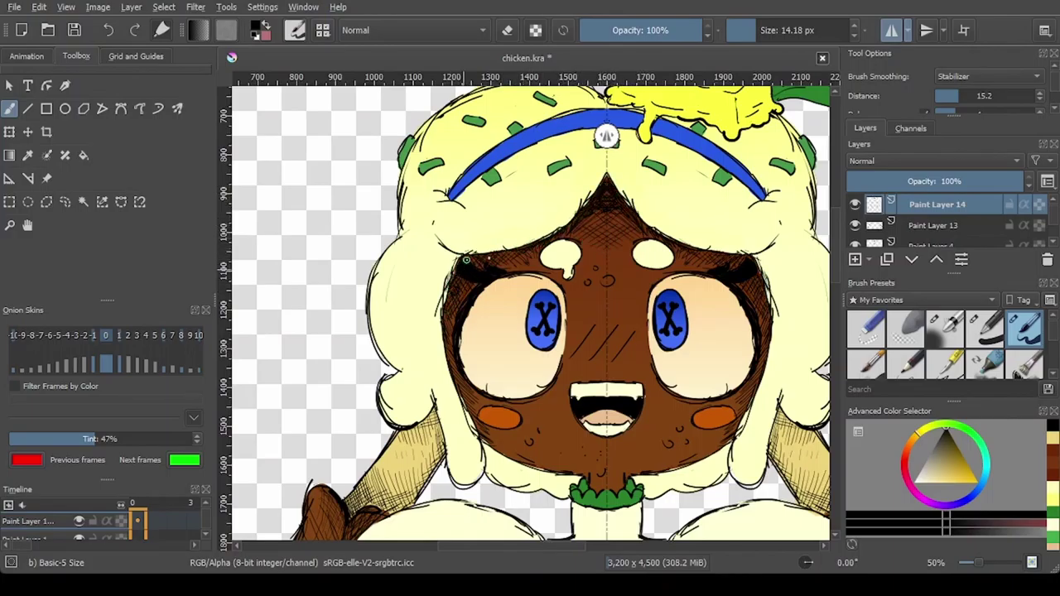
pyautogui.moveTo(454, 311)
pyautogui.mouseDown()
pyautogui.moveTo(473, 416)
pyautogui.moveTo(514, 456)
pyautogui.moveTo(571, 469)
pyautogui.moveTo(514, 454)
pyautogui.mouseUp()
pyautogui.moveTo(617, 472); pyautogui.dragTo(625, 482)
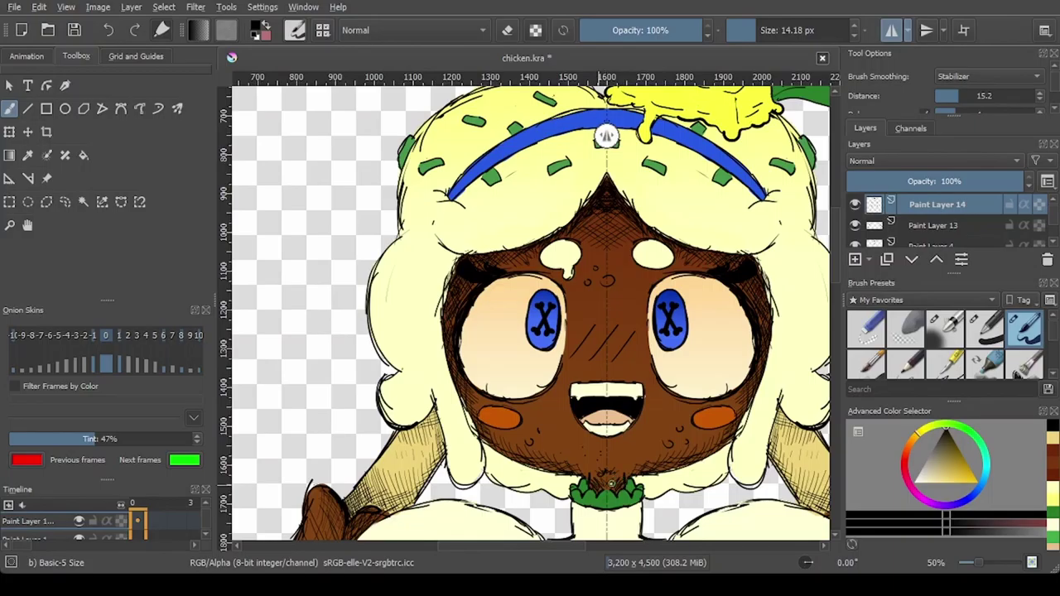
# Step: With mirroring off, thicken the three diagonal marks across the nose with black scribbled hatching
pyautogui.scroll(1, 607, 447)
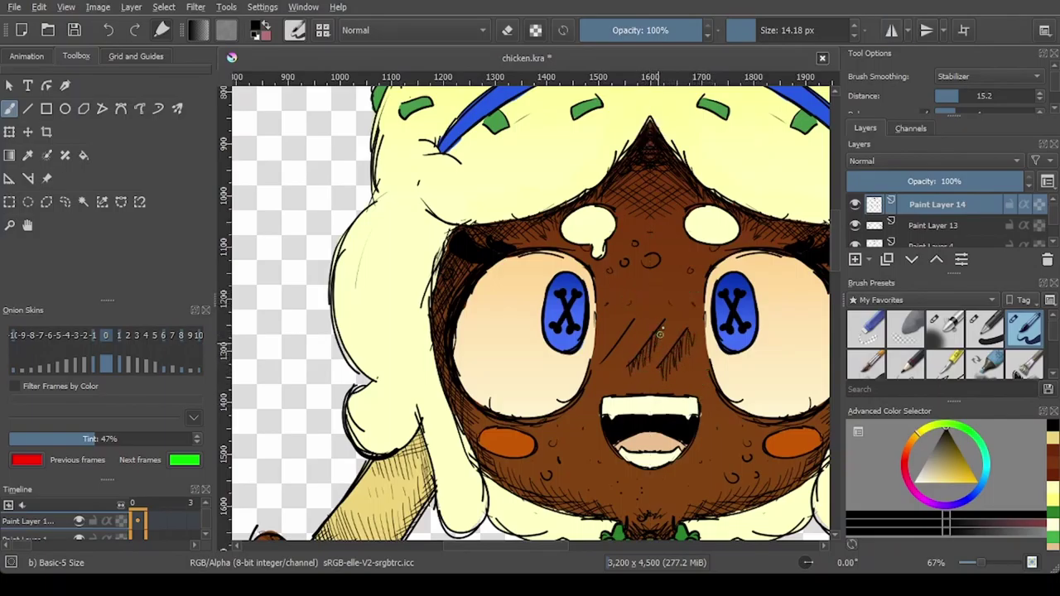
pyautogui.moveTo(623, 334)
pyautogui.mouseDown()
pyautogui.moveTo(604, 367)
pyautogui.moveTo(618, 361)
pyautogui.mouseUp()
pyautogui.moveTo(643, 314)
pyautogui.mouseDown()
pyautogui.moveTo(609, 356)
pyautogui.moveTo(640, 362)
pyautogui.moveTo(663, 333)
pyautogui.moveTo(676, 343)
pyautogui.moveTo(694, 322)
pyautogui.moveTo(620, 334)
pyautogui.moveTo(684, 340)
pyautogui.moveTo(621, 358)
pyautogui.mouseUp()
pyautogui.moveTo(640, 330); pyautogui.dragTo(620, 349)
pyautogui.moveTo(694, 341); pyautogui.dragTo(680, 369)
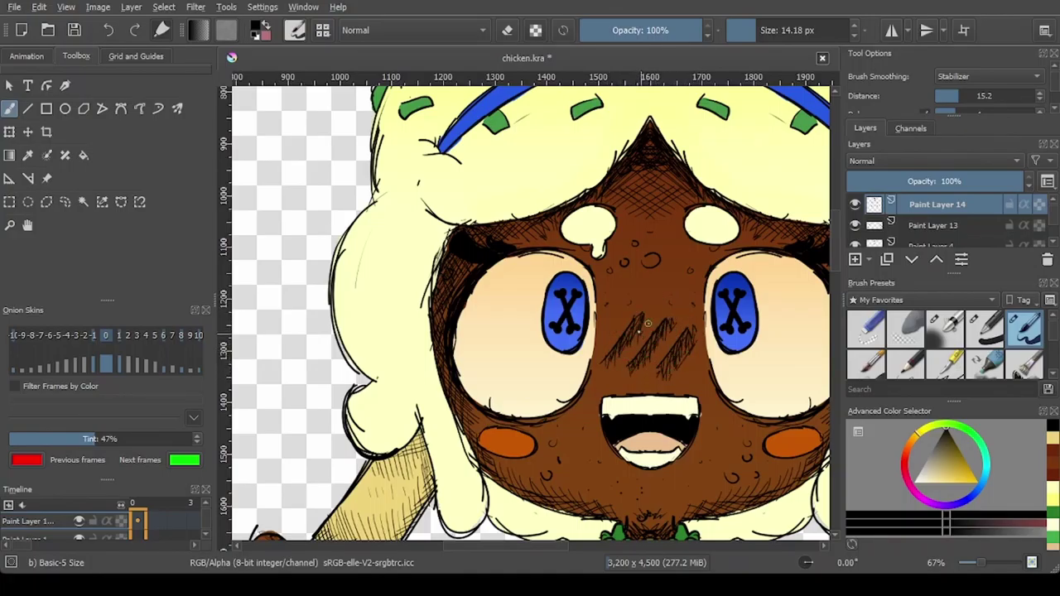
pyautogui.moveTo(651, 321); pyautogui.dragTo(628, 349)
# Step: Erase the stray strokes beside the nose's diagonal marks
pyautogui.scroll(-4, 671, 267)
pyautogui.scroll(3, 695, 265)
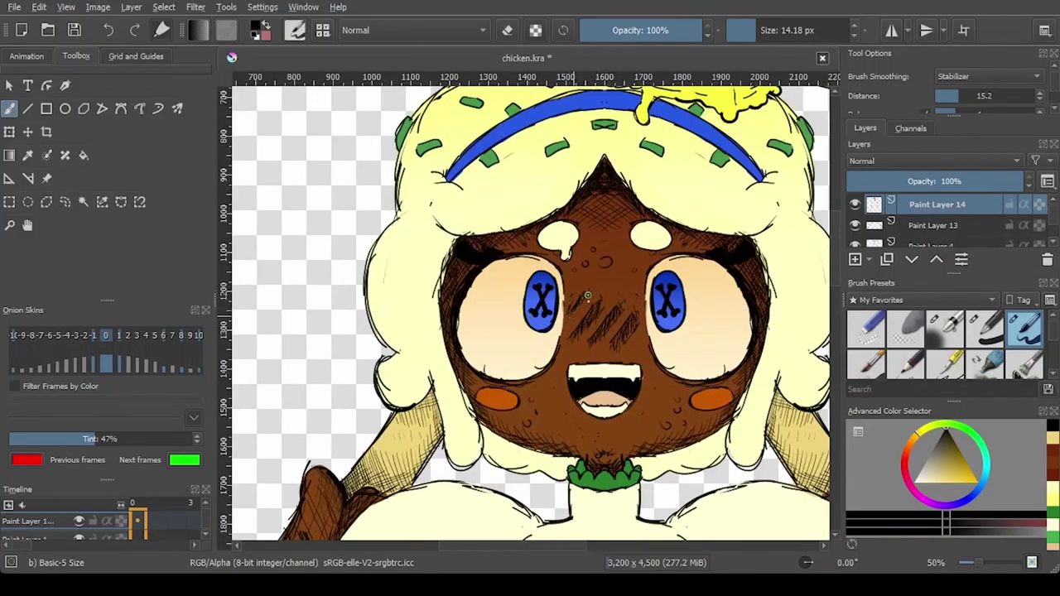
pyautogui.scroll(-1, 587, 296)
pyautogui.scroll(3, 588, 295)
pyautogui.press('e')
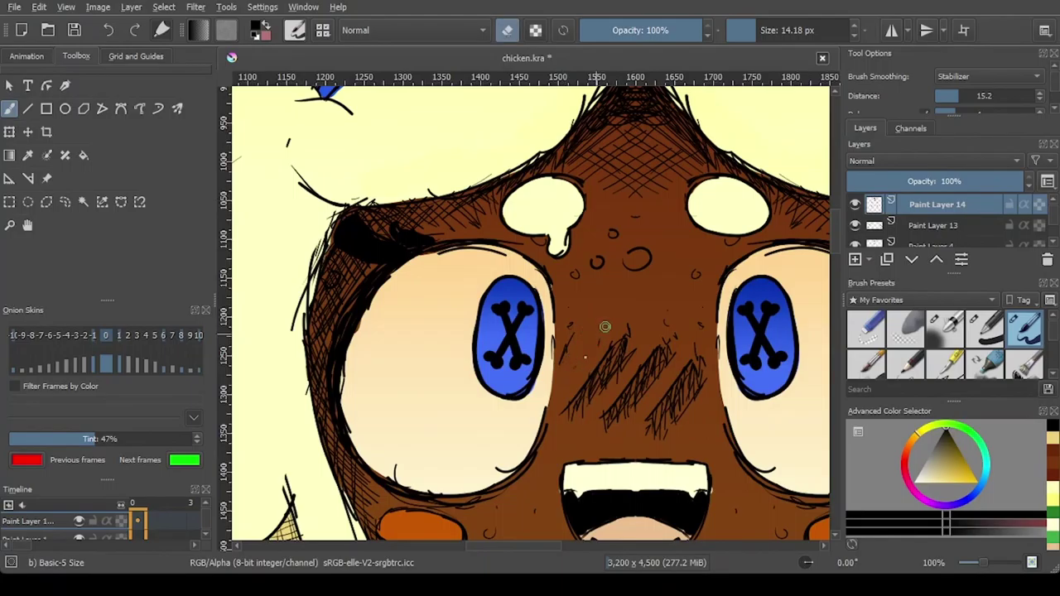
pyautogui.press('e')
pyautogui.scroll(-2, 581, 299)
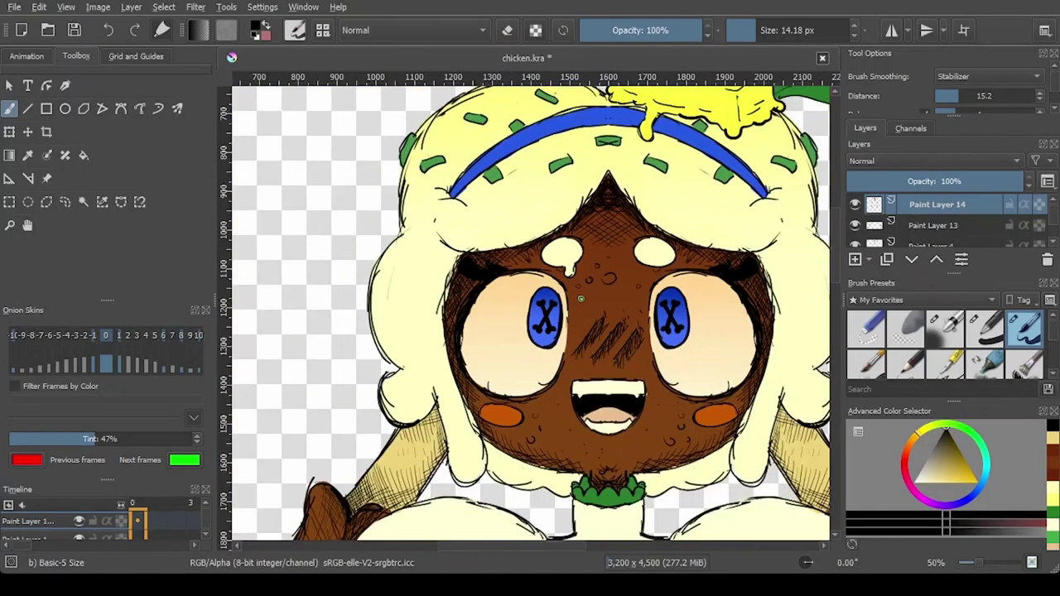
# Step: Turn horizontal mirroring back on and crosshatch the cream hair beneath the jaw, densest beside the green collar
pyautogui.moveTo(640, 360); pyautogui.dragTo(615, 290)
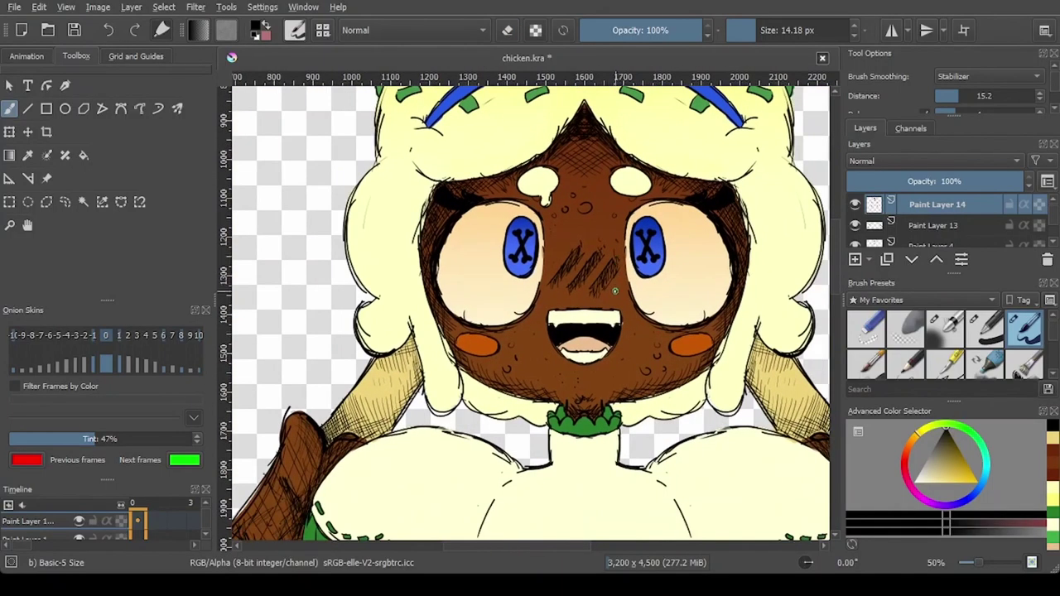
pyautogui.scroll(-1, 615, 291)
pyautogui.scroll(2, 619, 305)
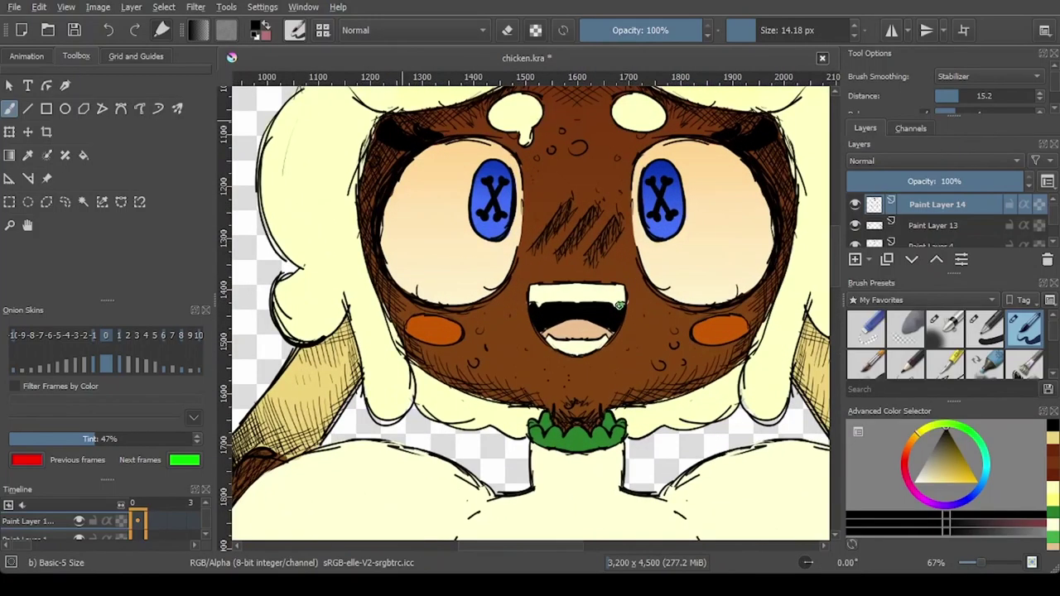
pyautogui.scroll(1, 623, 315)
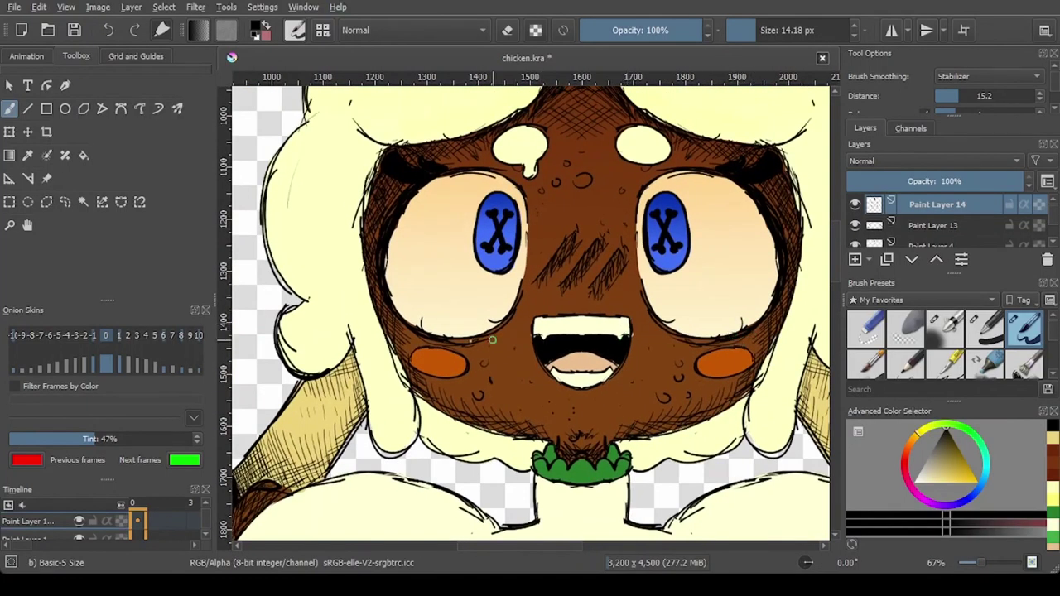
pyautogui.scroll(-4, 672, 325)
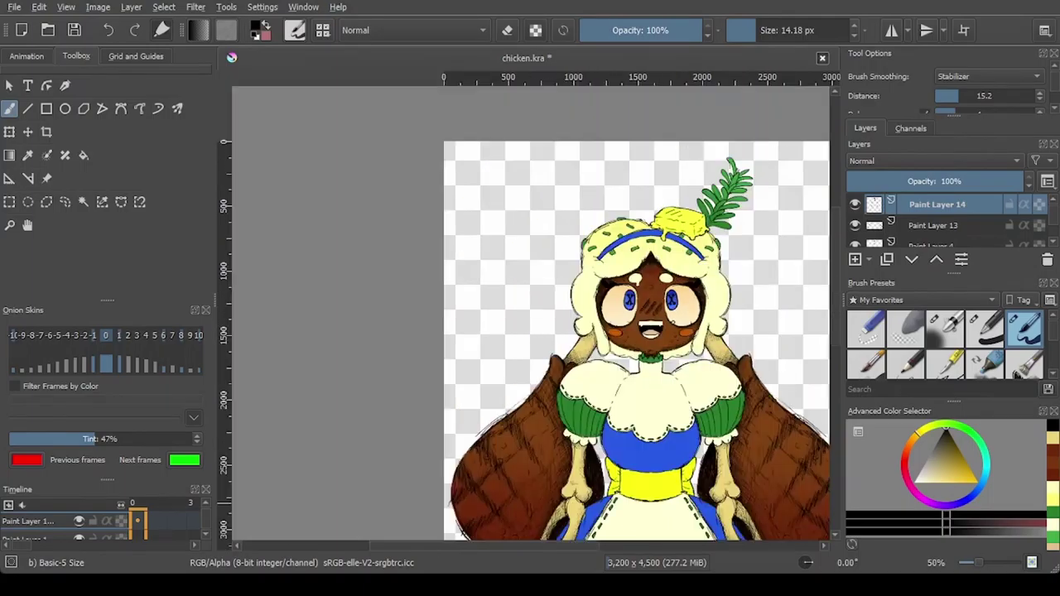
pyautogui.scroll(1, 678, 308)
pyautogui.scroll(-1, 530, 149)
pyautogui.click(892, 31)
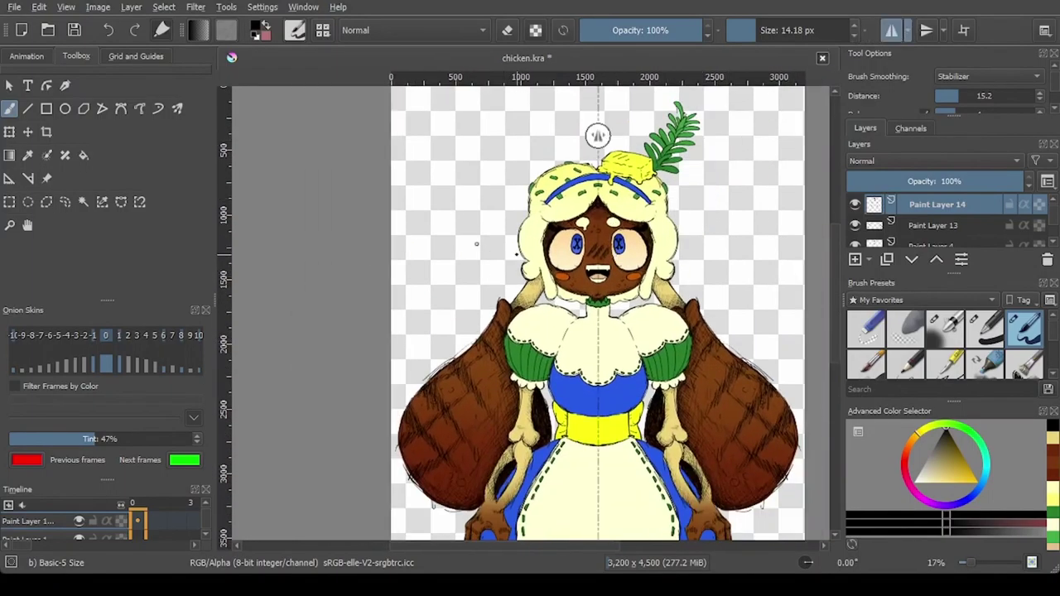
pyautogui.scroll(6, 476, 243)
pyautogui.moveTo(534, 265)
pyautogui.mouseDown()
pyautogui.moveTo(558, 276)
pyautogui.moveTo(592, 355)
pyautogui.moveTo(590, 289)
pyautogui.moveTo(654, 356)
pyautogui.moveTo(656, 329)
pyautogui.moveTo(717, 330)
pyautogui.mouseUp()
pyautogui.moveTo(615, 306)
pyautogui.mouseDown()
pyautogui.moveTo(548, 265)
pyautogui.moveTo(679, 315)
pyautogui.mouseUp()
pyautogui.moveTo(550, 290)
pyautogui.mouseDown()
pyautogui.moveTo(693, 336)
pyautogui.moveTo(559, 282)
pyautogui.moveTo(613, 327)
pyautogui.moveTo(695, 352)
pyautogui.moveTo(525, 257)
pyautogui.moveTo(572, 290)
pyautogui.moveTo(700, 332)
pyautogui.moveTo(704, 364)
pyautogui.moveTo(617, 319)
pyautogui.moveTo(680, 356)
pyautogui.mouseUp()
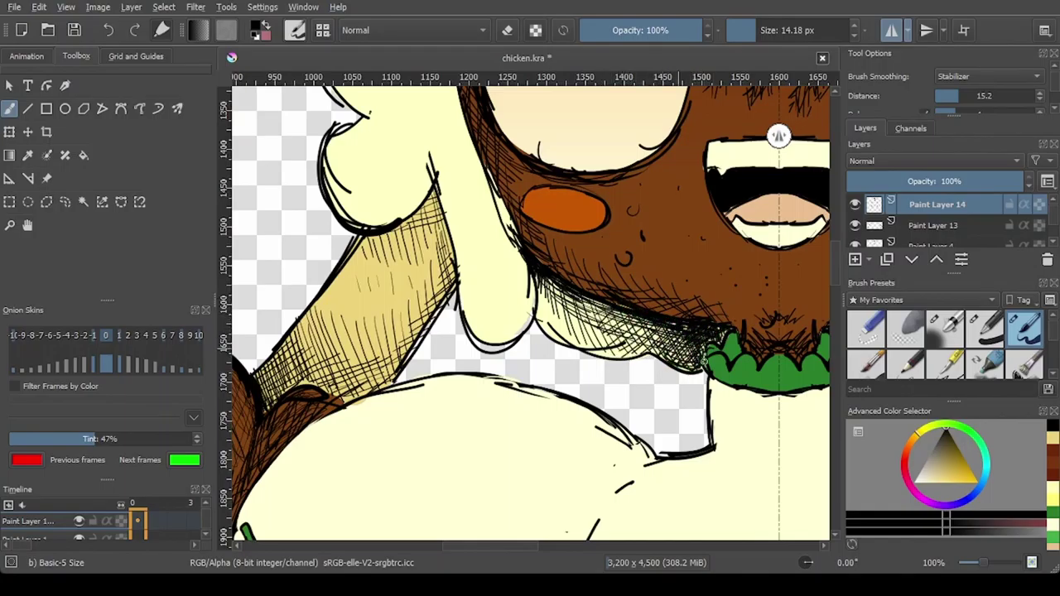
pyautogui.moveTo(696, 369)
pyautogui.mouseDown()
pyautogui.moveTo(669, 335)
pyautogui.moveTo(630, 319)
pyautogui.moveTo(647, 343)
pyautogui.moveTo(580, 305)
pyautogui.mouseUp()
# Step: Hatch curved black shading down the hanging hair lock beside the cheek
pyautogui.scroll(-5, 541, 318)
pyautogui.scroll(4, 634, 277)
pyautogui.moveTo(574, 407); pyautogui.dragTo(618, 373)
pyautogui.moveTo(585, 378); pyautogui.dragTo(621, 359)
pyautogui.moveTo(593, 360); pyautogui.dragTo(629, 341)
pyautogui.moveTo(605, 326); pyautogui.dragTo(634, 316)
pyautogui.moveTo(608, 322); pyautogui.dragTo(638, 312)
pyautogui.moveTo(574, 416); pyautogui.dragTo(598, 397)
pyautogui.moveTo(573, 441)
pyautogui.mouseDown()
pyautogui.moveTo(592, 406)
pyautogui.moveTo(593, 421)
pyautogui.mouseUp()
pyautogui.moveTo(591, 459)
pyautogui.mouseDown()
pyautogui.moveTo(579, 432)
pyautogui.moveTo(583, 395)
pyautogui.mouseUp()
pyautogui.moveTo(616, 320); pyautogui.dragTo(593, 374)
# Step: Hatch black shading on the small lower hair curl and around the edges of the large side puff
pyautogui.moveTo(651, 325); pyautogui.dragTo(638, 360)
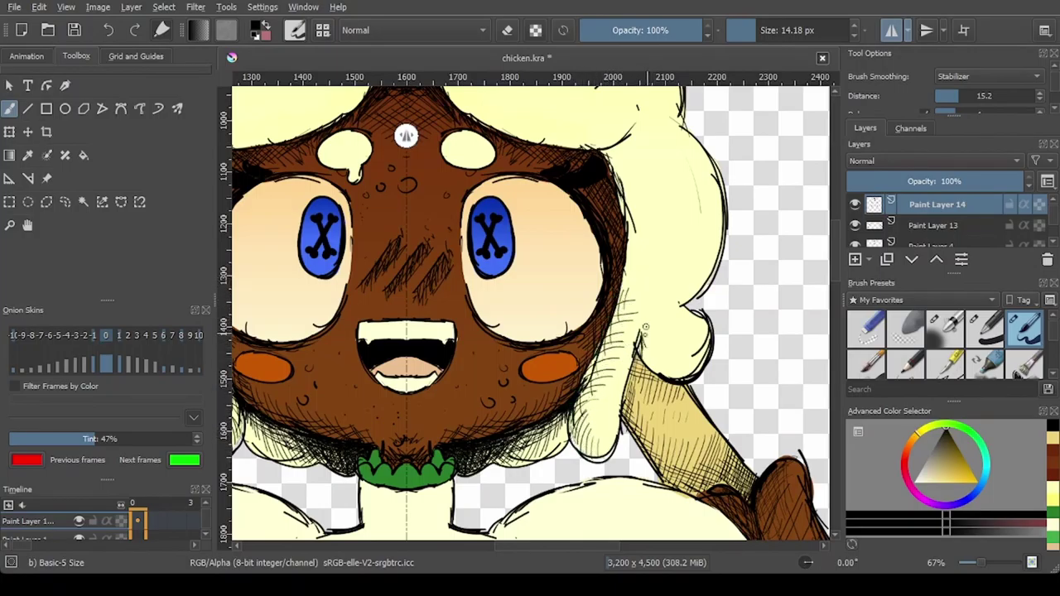
pyautogui.moveTo(659, 307); pyautogui.dragTo(649, 378)
pyautogui.moveTo(701, 347); pyautogui.dragTo(661, 381)
pyautogui.moveTo(665, 291); pyautogui.dragTo(695, 281)
pyautogui.moveTo(681, 273); pyautogui.dragTo(726, 240)
pyautogui.moveTo(706, 231); pyautogui.dragTo(722, 213)
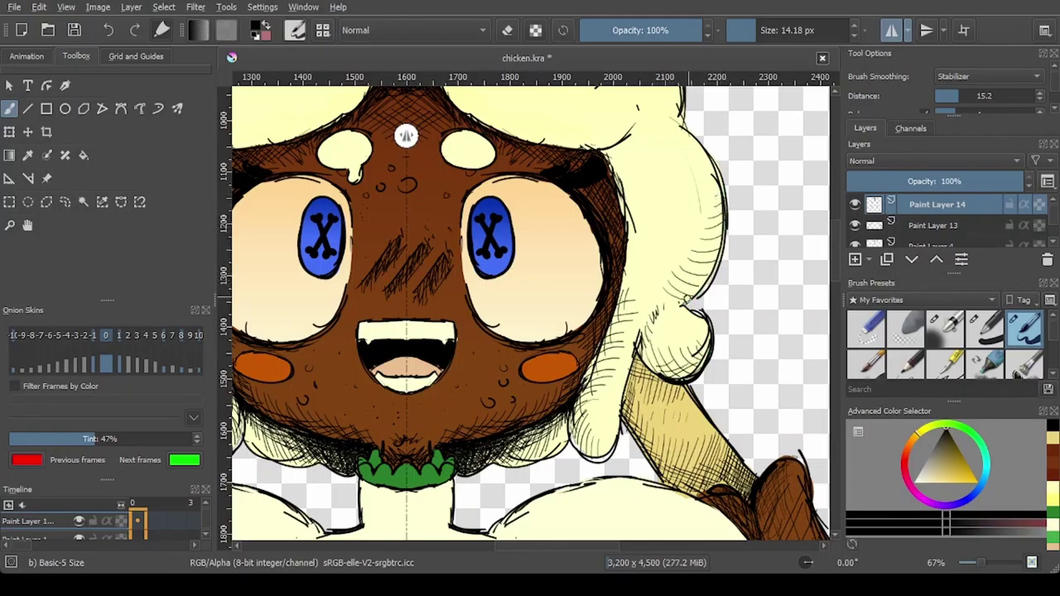
pyautogui.moveTo(606, 148)
pyautogui.mouseDown()
pyautogui.moveTo(621, 174)
pyautogui.moveTo(636, 167)
pyautogui.mouseUp()
pyautogui.moveTo(641, 128)
pyautogui.mouseDown()
pyautogui.moveTo(652, 144)
pyautogui.moveTo(672, 127)
pyautogui.mouseUp()
# Step: Hatch the lower edge of the bangs and crosshatch the hair directly beneath the blue headband
pyautogui.scroll(-2, 663, 132)
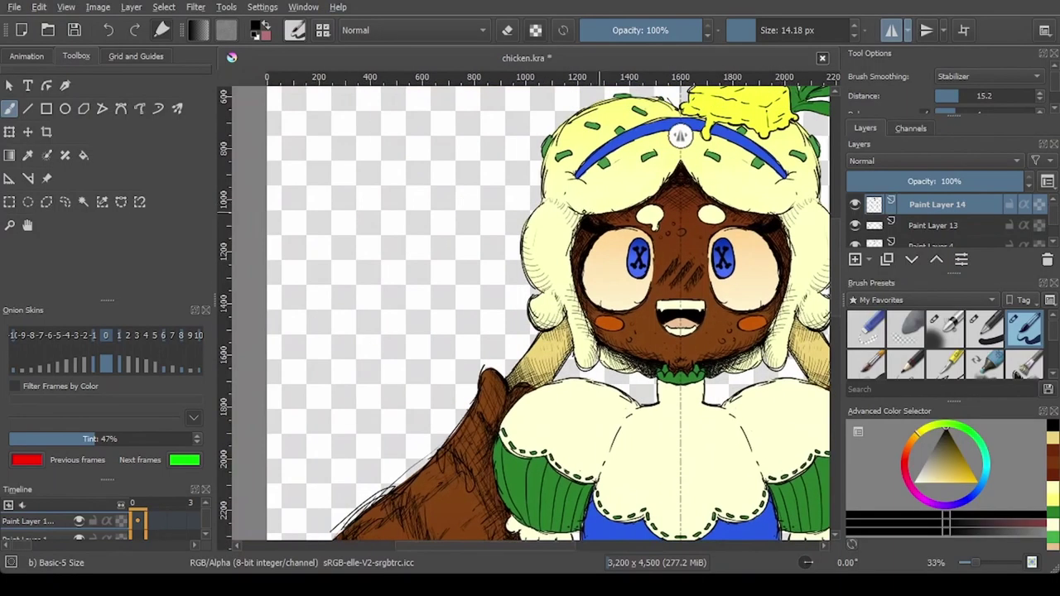
pyautogui.moveTo(602, 126); pyautogui.dragTo(542, 239)
pyautogui.scroll(1, 518, 245)
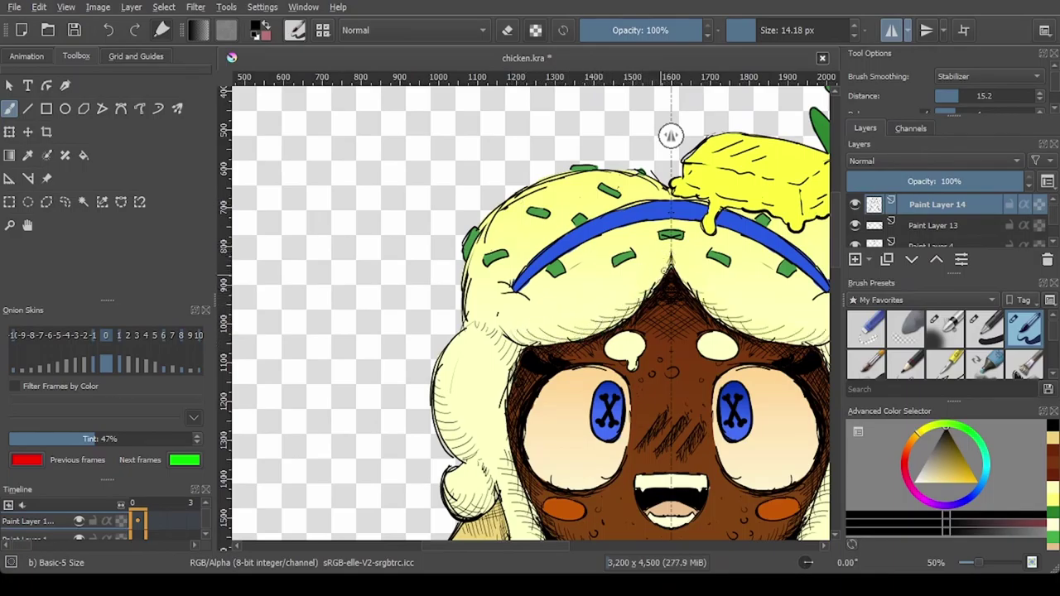
pyautogui.moveTo(527, 290)
pyautogui.mouseDown()
pyautogui.moveTo(604, 236)
pyautogui.moveTo(705, 232)
pyautogui.moveTo(803, 275)
pyautogui.mouseUp()
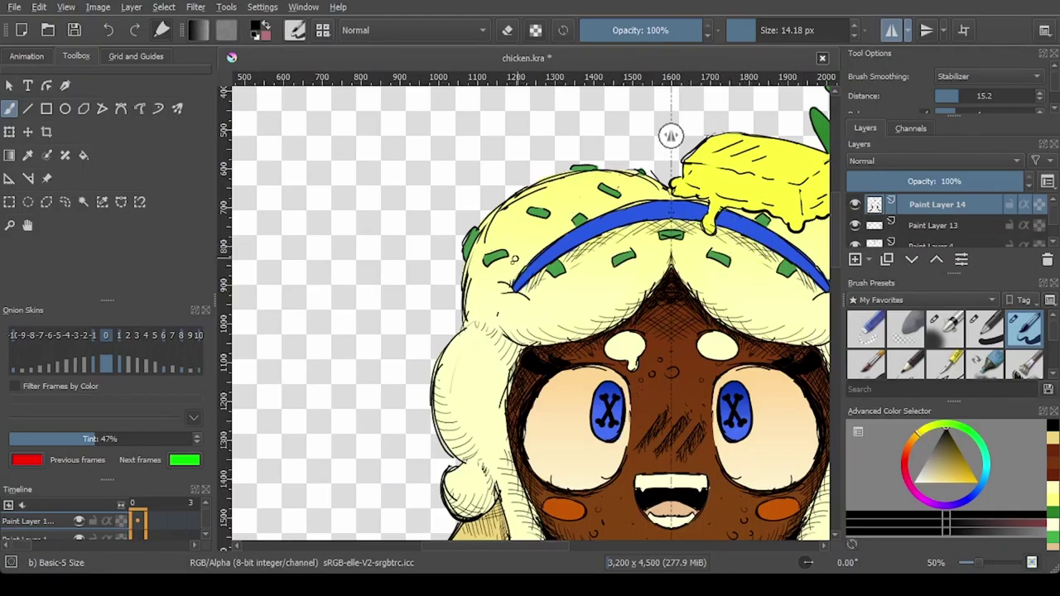
# Step: Turn mirroring off and crosshatch a dense black shadow on the hair beside and beneath the butter, around its long drip
pyautogui.moveTo(740, 136); pyautogui.dragTo(701, 187)
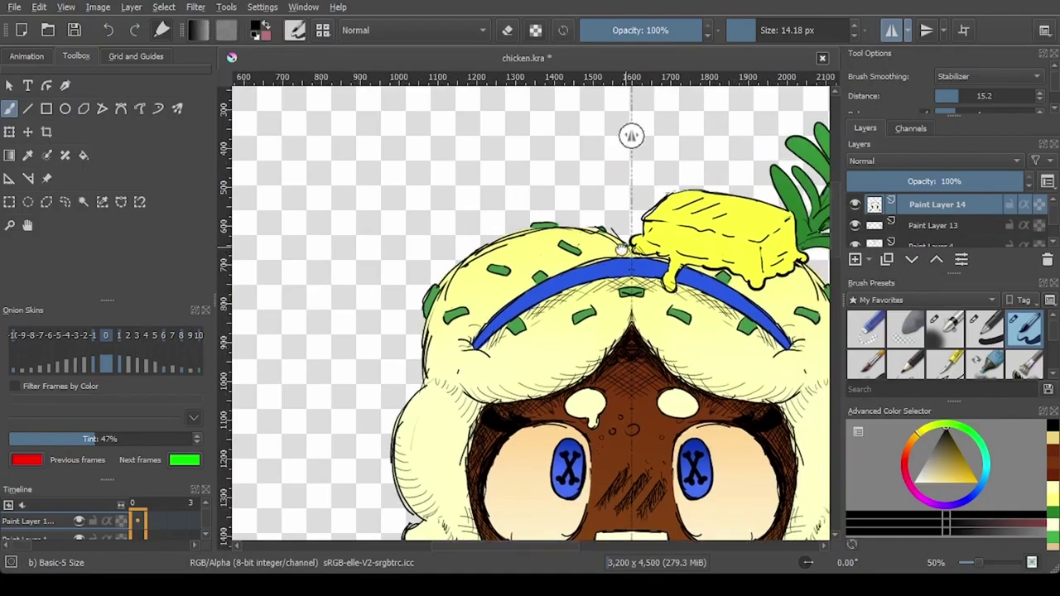
pyautogui.scroll(1, 701, 187)
pyautogui.click(891, 31)
pyautogui.scroll(2, 713, 112)
pyautogui.press('e')
pyautogui.press('e')
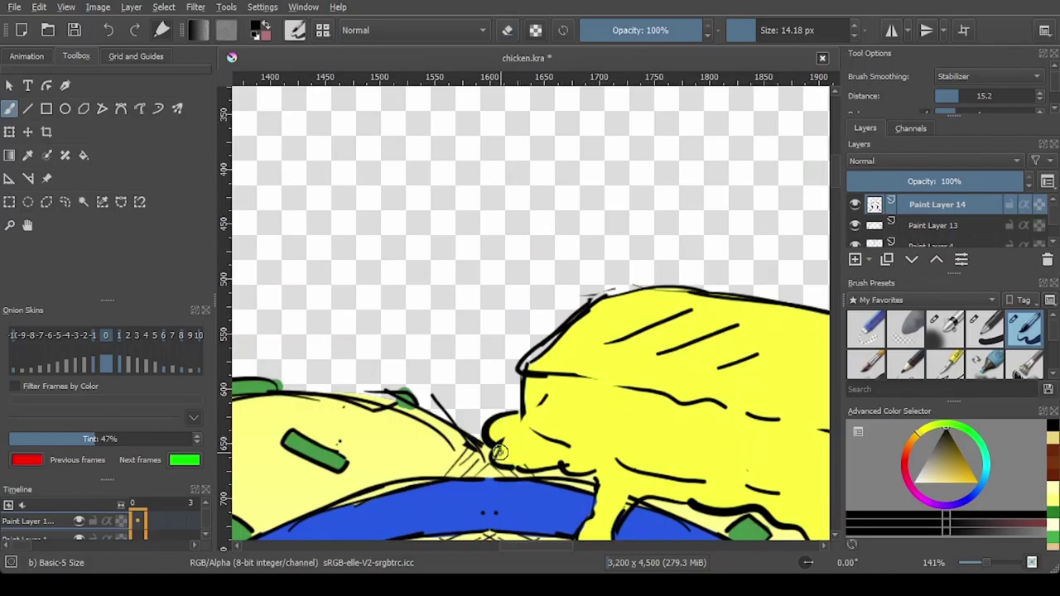
pyautogui.moveTo(501, 447)
pyautogui.mouseDown()
pyautogui.moveTo(488, 462)
pyautogui.moveTo(518, 474)
pyautogui.moveTo(456, 476)
pyautogui.mouseUp()
pyautogui.moveTo(468, 439)
pyautogui.mouseDown()
pyautogui.moveTo(418, 484)
pyautogui.moveTo(531, 472)
pyautogui.mouseUp()
pyautogui.moveTo(591, 487)
pyautogui.mouseDown()
pyautogui.moveTo(546, 477)
pyautogui.moveTo(587, 481)
pyautogui.mouseUp()
pyautogui.moveTo(596, 274); pyautogui.dragTo(413, 176)
pyautogui.moveTo(459, 403)
pyautogui.mouseDown()
pyautogui.moveTo(551, 427)
pyautogui.moveTo(601, 468)
pyautogui.mouseUp()
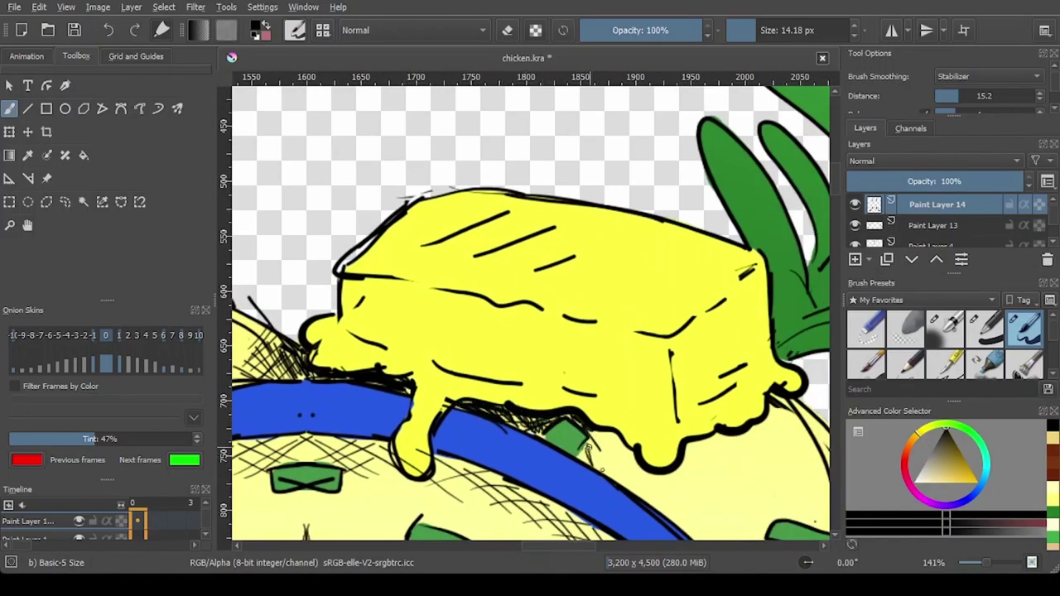
# Step: Hatch downward black shadow strokes on the hair beneath the butter, from the green sprinkle to the herb sprig
pyautogui.moveTo(596, 429); pyautogui.dragTo(633, 489)
pyautogui.moveTo(628, 447); pyautogui.dragTo(663, 505)
pyautogui.moveTo(679, 447)
pyautogui.mouseDown()
pyautogui.moveTo(696, 502)
pyautogui.moveTo(711, 492)
pyautogui.mouseUp()
pyautogui.moveTo(716, 436); pyautogui.dragTo(729, 490)
pyautogui.moveTo(730, 439); pyautogui.dragTo(751, 496)
pyautogui.moveTo(758, 428); pyautogui.dragTo(772, 492)
pyautogui.moveTo(776, 405)
pyautogui.mouseDown()
pyautogui.moveTo(793, 482)
pyautogui.moveTo(815, 473)
pyautogui.mouseUp()
pyautogui.scroll(-1, 630, 314)
pyautogui.moveTo(676, 422)
pyautogui.mouseDown()
pyautogui.moveTo(681, 473)
pyautogui.moveTo(701, 495)
pyautogui.mouseUp()
pyautogui.moveTo(719, 415); pyautogui.dragTo(715, 492)
pyautogui.moveTo(748, 389)
pyautogui.mouseDown()
pyautogui.moveTo(751, 457)
pyautogui.moveTo(777, 456)
pyautogui.mouseUp()
pyautogui.moveTo(746, 374); pyautogui.dragTo(785, 424)
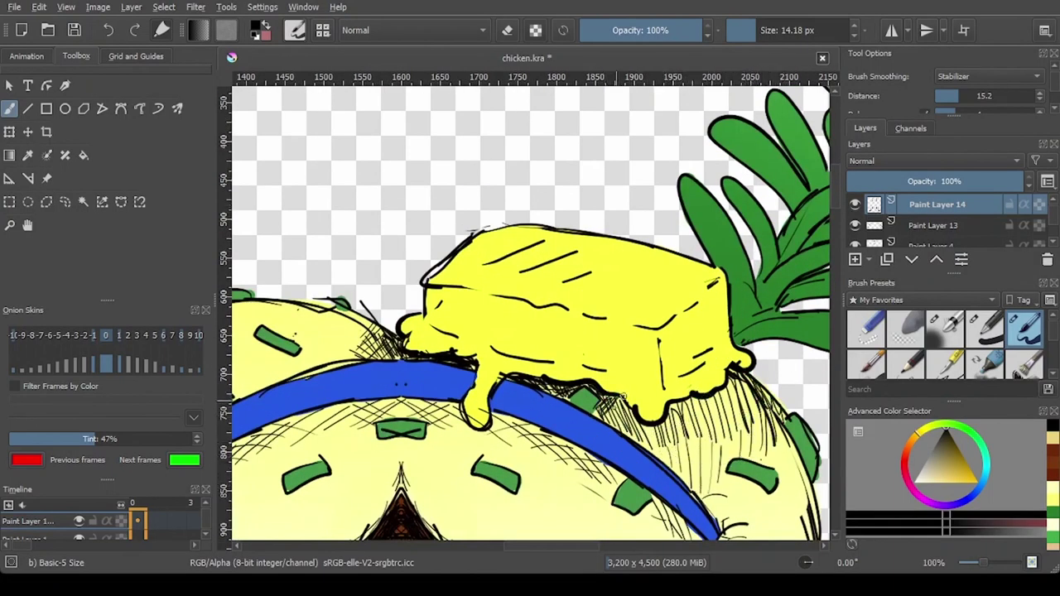
# Step: Crosshatch diagonal black strokes over the hair shadow beneath the butter's dripping edge
pyautogui.moveTo(628, 394); pyautogui.dragTo(607, 422)
pyautogui.moveTo(629, 403); pyautogui.dragTo(608, 427)
pyautogui.moveTo(681, 412); pyautogui.dragTo(649, 453)
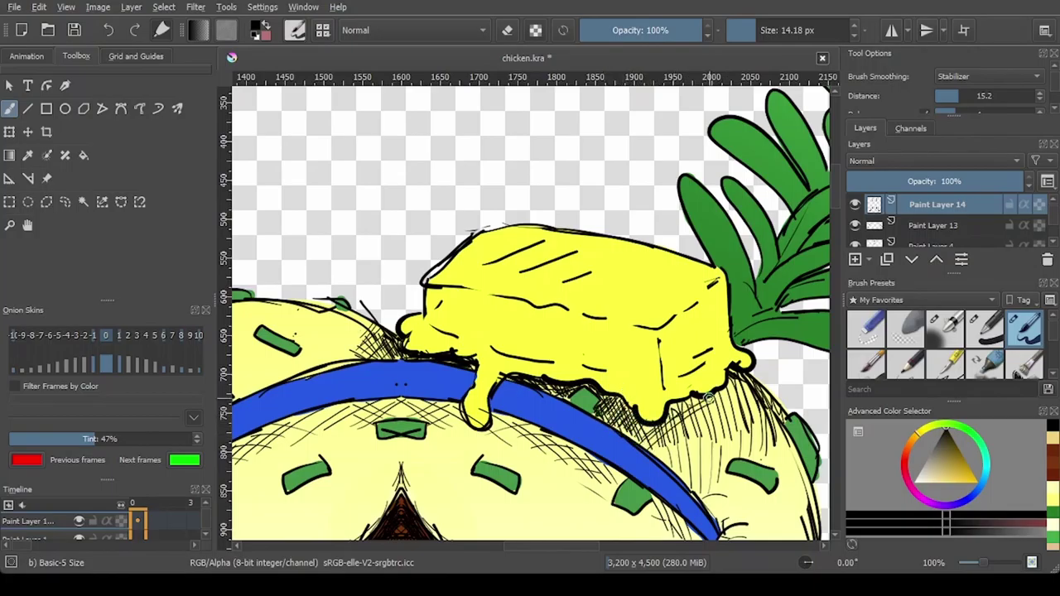
pyautogui.moveTo(716, 393); pyautogui.dragTo(681, 429)
pyautogui.moveTo(745, 383); pyautogui.dragTo(660, 458)
pyautogui.moveTo(754, 399); pyautogui.dragTo(692, 440)
pyautogui.moveTo(768, 415); pyautogui.dragTo(679, 463)
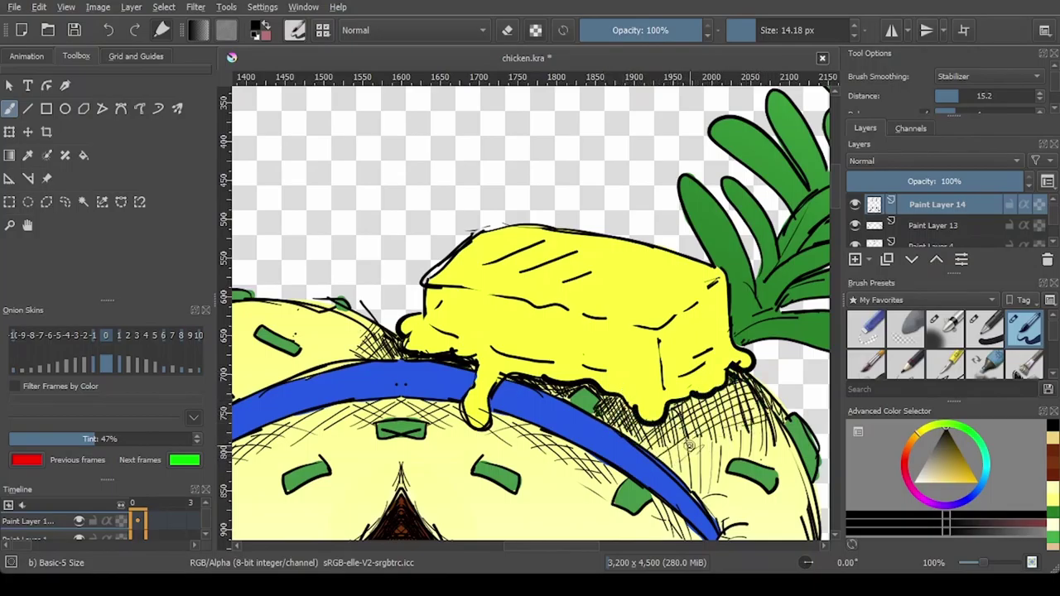
pyautogui.scroll(-4, 674, 432)
pyautogui.moveTo(659, 414); pyautogui.dragTo(642, 229)
pyautogui.press('1')
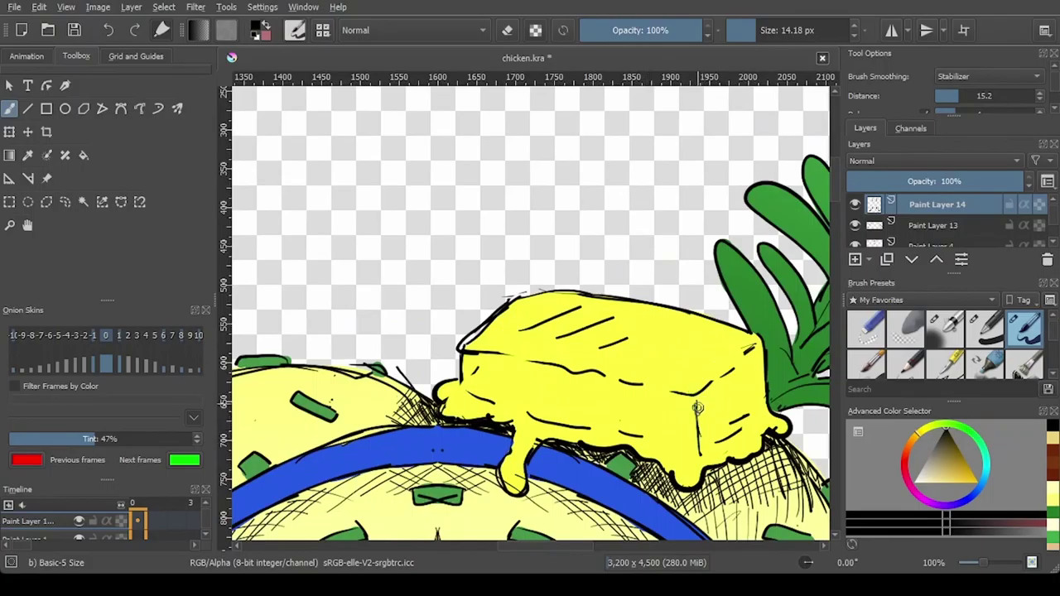
# Step: Hatch diagonal black strokes over the butter's end face and short strokes along the melted lower edge of its front face
pyautogui.moveTo(744, 361); pyautogui.dragTo(700, 439)
pyautogui.moveTo(749, 377)
pyautogui.mouseDown()
pyautogui.moveTo(705, 449)
pyautogui.moveTo(732, 432)
pyautogui.mouseUp()
pyautogui.moveTo(765, 397); pyautogui.dragTo(747, 431)
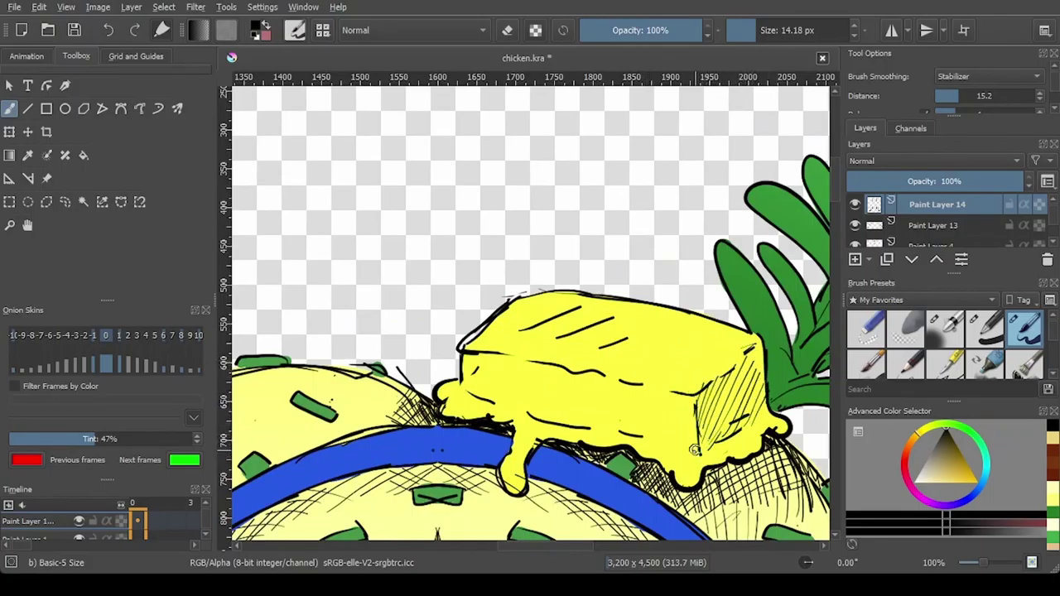
pyautogui.moveTo(681, 437); pyautogui.dragTo(663, 454)
pyautogui.moveTo(631, 416)
pyautogui.mouseDown()
pyautogui.moveTo(615, 436)
pyautogui.moveTo(598, 429)
pyautogui.mouseUp()
pyautogui.moveTo(608, 413)
pyautogui.mouseDown()
pyautogui.moveTo(571, 433)
pyautogui.moveTo(556, 424)
pyautogui.mouseUp()
pyautogui.moveTo(567, 404); pyautogui.dragTo(514, 410)
pyautogui.moveTo(507, 386); pyautogui.dragTo(471, 396)
# Step: Crosshatch the butter's end face and hatch opposing diagonal strokes across its long front face
pyautogui.moveTo(696, 399)
pyautogui.mouseDown()
pyautogui.moveTo(722, 444)
pyautogui.moveTo(729, 424)
pyautogui.mouseUp()
pyautogui.moveTo(714, 374)
pyautogui.mouseDown()
pyautogui.moveTo(751, 414)
pyautogui.moveTo(769, 402)
pyautogui.mouseUp()
pyautogui.moveTo(750, 346); pyautogui.dragTo(765, 371)
pyautogui.moveTo(466, 366)
pyautogui.mouseDown()
pyautogui.moveTo(484, 392)
pyautogui.moveTo(507, 401)
pyautogui.mouseUp()
pyautogui.moveTo(497, 353)
pyautogui.mouseDown()
pyautogui.moveTo(527, 404)
pyautogui.moveTo(547, 409)
pyautogui.mouseUp()
pyautogui.moveTo(539, 364); pyautogui.dragTo(577, 414)
pyautogui.moveTo(571, 373); pyautogui.dragTo(610, 421)
pyautogui.moveTo(605, 375); pyautogui.dragTo(668, 429)
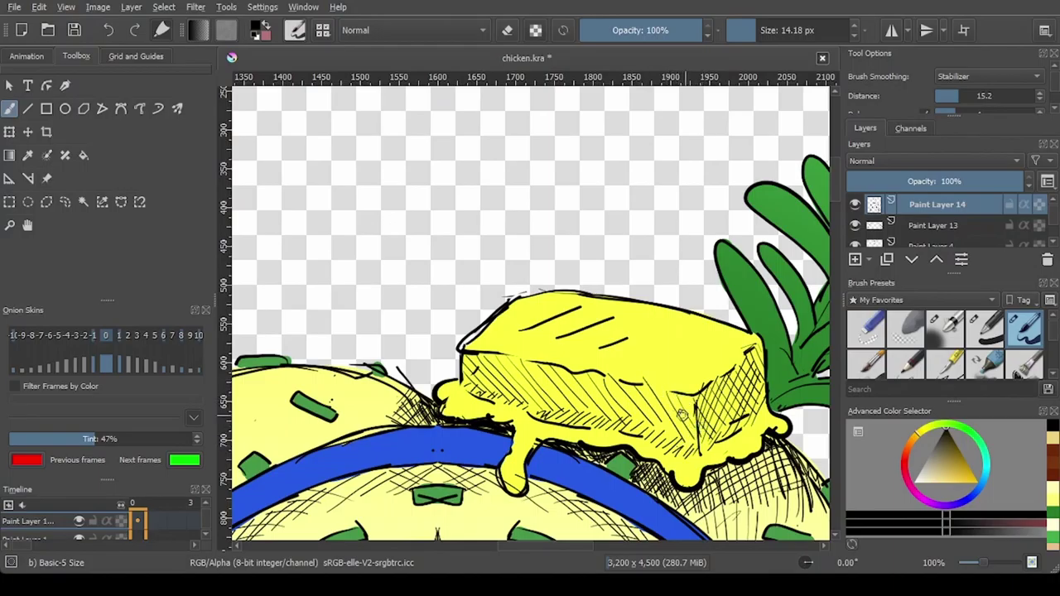
# Step: Add small curved black texture marks to the bangs and the puffy side curls of the hair
pyautogui.scroll(-1, 673, 183)
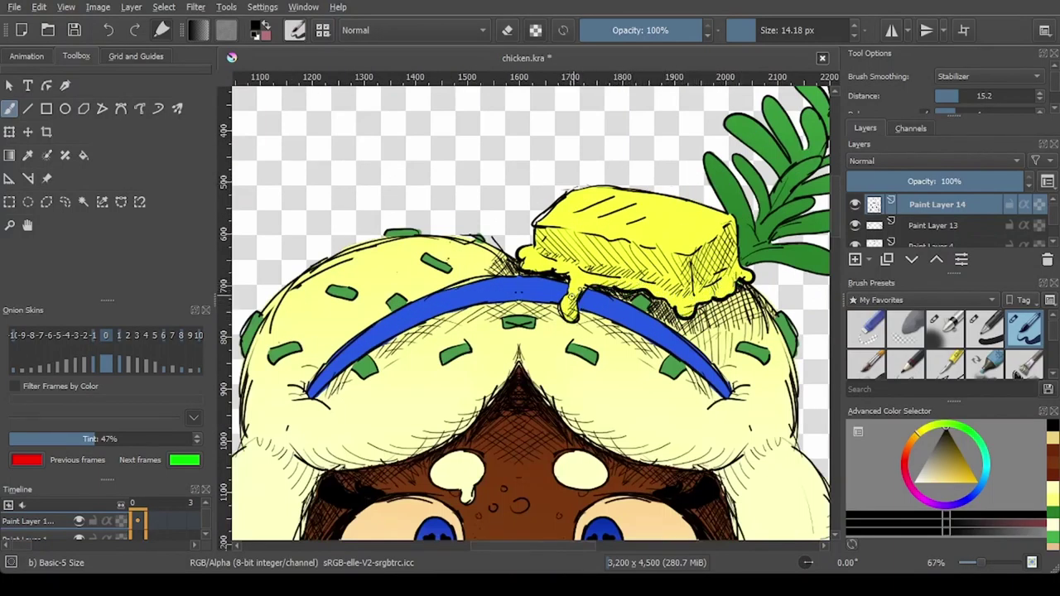
pyautogui.scroll(-1, 542, 269)
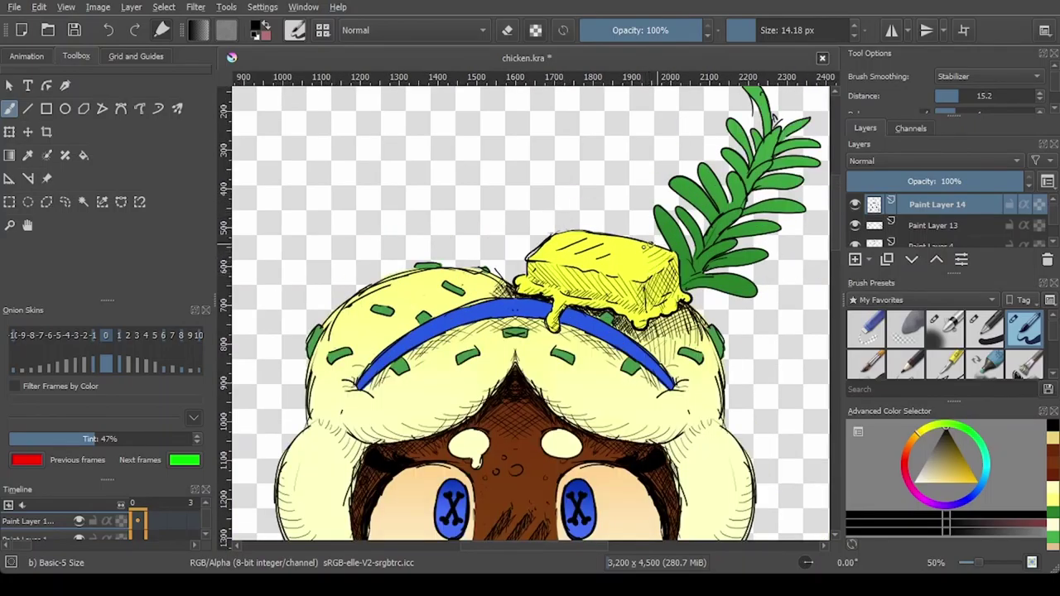
pyautogui.scroll(-3, 637, 240)
pyautogui.scroll(2, 663, 223)
pyautogui.scroll(-1, 681, 240)
pyautogui.scroll(3, 633, 331)
pyautogui.scroll(-2, 532, 386)
pyautogui.scroll(2, 531, 354)
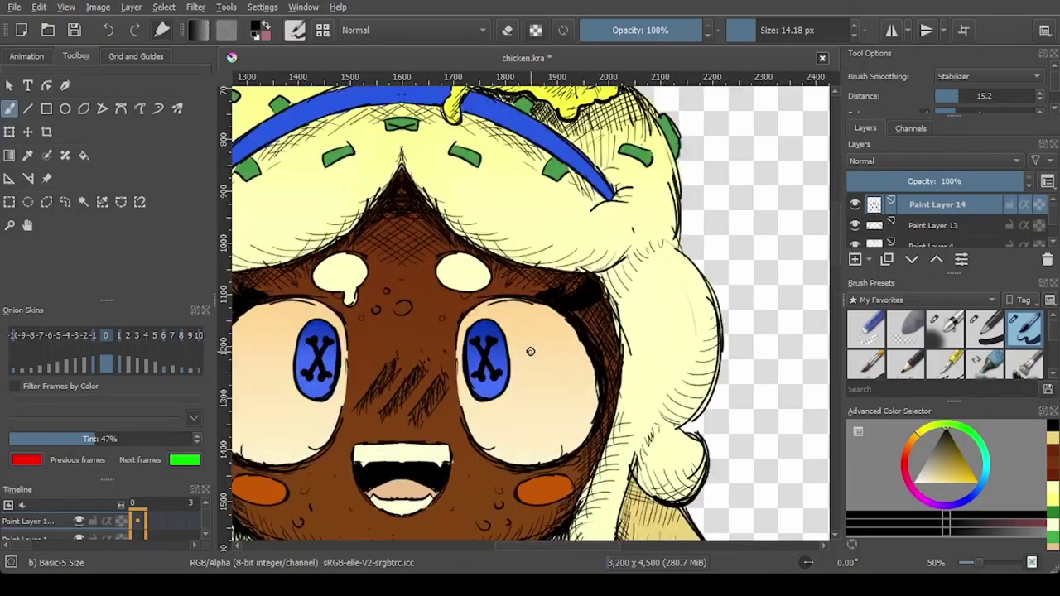
pyautogui.press('e')
pyautogui.press('e')
pyautogui.moveTo(642, 355); pyautogui.dragTo(666, 358)
pyautogui.scroll(-3, 686, 315)
pyautogui.scroll(2, 613, 290)
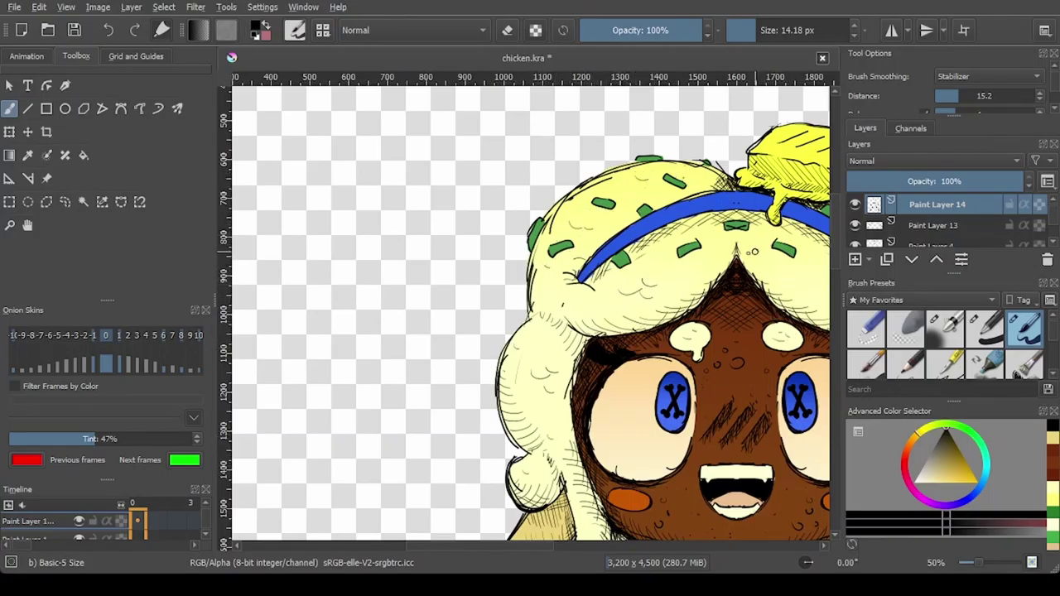
pyautogui.moveTo(753, 251); pyautogui.dragTo(643, 378)
pyautogui.scroll(-3, 739, 370)
pyautogui.moveTo(737, 368); pyautogui.dragTo(668, 227)
pyautogui.scroll(2, 662, 225)
pyautogui.scroll(-3, 461, 396)
pyautogui.moveTo(459, 356); pyautogui.dragTo(484, 204)
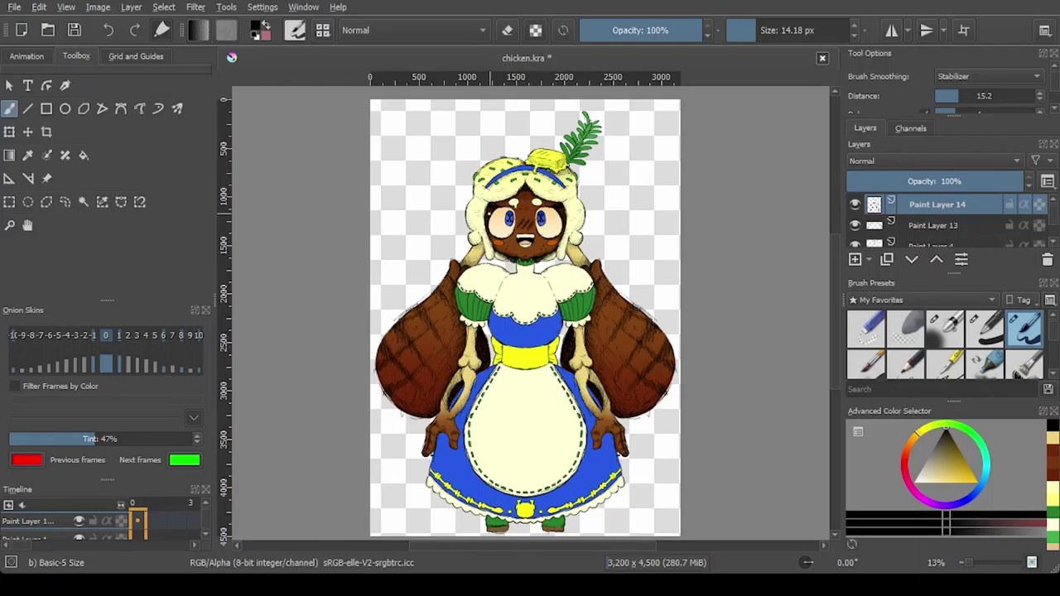
# Step: Hatch the corner of the butter's top face and the base of the lowest herb leaves beside it
pyautogui.scroll(2, 492, 108)
pyautogui.scroll(5, 514, 278)
pyautogui.moveTo(606, 167); pyautogui.dragTo(425, 182)
pyautogui.moveTo(632, 478)
pyautogui.mouseDown()
pyautogui.moveTo(638, 435)
pyautogui.moveTo(671, 406)
pyautogui.moveTo(663, 418)
pyautogui.mouseUp()
pyautogui.press('e')
pyautogui.press('e')
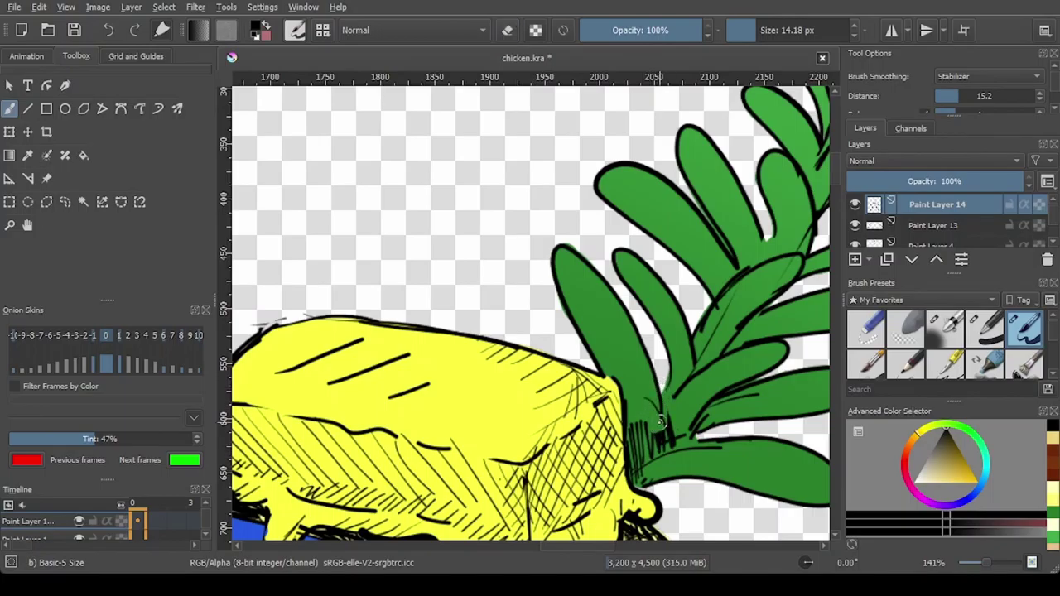
pyautogui.moveTo(683, 432)
pyautogui.mouseDown()
pyautogui.moveTo(685, 422)
pyautogui.moveTo(652, 448)
pyautogui.moveTo(763, 385)
pyautogui.moveTo(668, 371)
pyautogui.moveTo(634, 492)
pyautogui.mouseUp()
pyautogui.press('e')
pyautogui.press('e')
pyautogui.moveTo(629, 437); pyautogui.dragTo(652, 487)
# Step: Crosshatch a dense black shadow at the base of the herb stem and hatch the lower leaves branching from it
pyautogui.moveTo(651, 472)
pyautogui.mouseDown()
pyautogui.moveTo(499, 339)
pyautogui.moveTo(506, 346)
pyautogui.mouseUp()
pyautogui.moveTo(528, 320); pyautogui.dragTo(516, 341)
pyautogui.moveTo(549, 310)
pyautogui.mouseDown()
pyautogui.moveTo(525, 341)
pyautogui.moveTo(547, 337)
pyautogui.mouseUp()
pyautogui.moveTo(598, 310)
pyautogui.mouseDown()
pyautogui.moveTo(572, 335)
pyautogui.moveTo(593, 327)
pyautogui.moveTo(521, 318)
pyautogui.mouseUp()
pyautogui.moveTo(513, 287); pyautogui.dragTo(495, 315)
pyautogui.moveTo(497, 269)
pyautogui.mouseDown()
pyautogui.moveTo(479, 301)
pyautogui.moveTo(469, 234)
pyautogui.moveTo(419, 167)
pyautogui.mouseUp()
pyautogui.moveTo(524, 284)
pyautogui.mouseDown()
pyautogui.moveTo(573, 227)
pyautogui.moveTo(608, 230)
pyautogui.moveTo(560, 261)
pyautogui.moveTo(572, 248)
pyautogui.mouseUp()
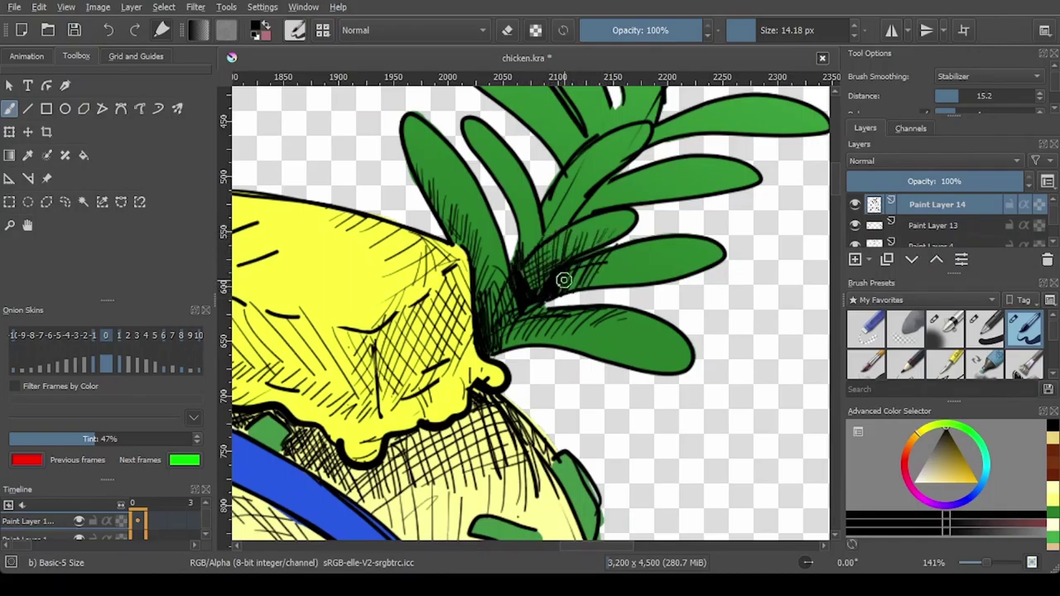
pyautogui.moveTo(571, 288)
pyautogui.mouseDown()
pyautogui.moveTo(613, 259)
pyautogui.moveTo(598, 266)
pyautogui.mouseUp()
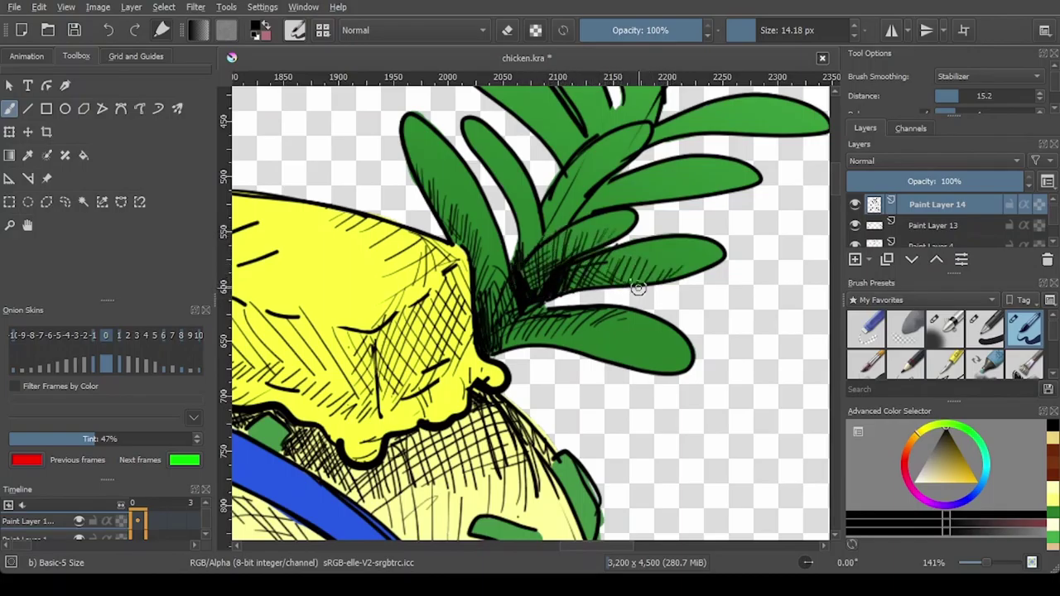
# Step: Crosshatch the next herb stem section and hatch the long leaf and the narrow leaf on either side of it
pyautogui.moveTo(544, 242)
pyautogui.mouseDown()
pyautogui.moveTo(607, 473)
pyautogui.moveTo(657, 416)
pyautogui.mouseUp()
pyautogui.moveTo(606, 448); pyautogui.dragTo(696, 383)
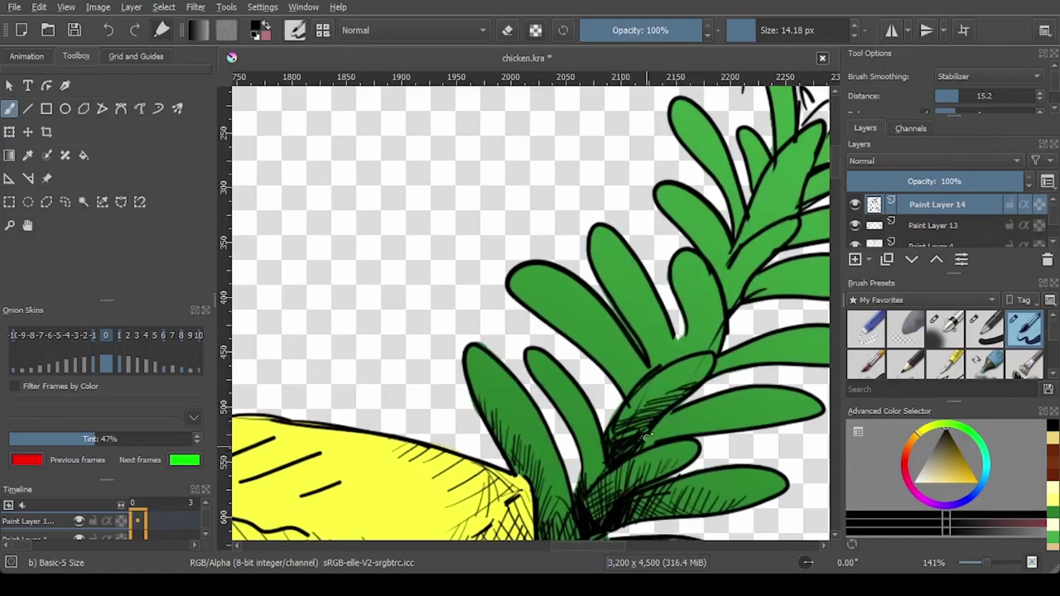
pyautogui.moveTo(667, 437)
pyautogui.mouseDown()
pyautogui.moveTo(688, 404)
pyautogui.moveTo(766, 406)
pyautogui.mouseUp()
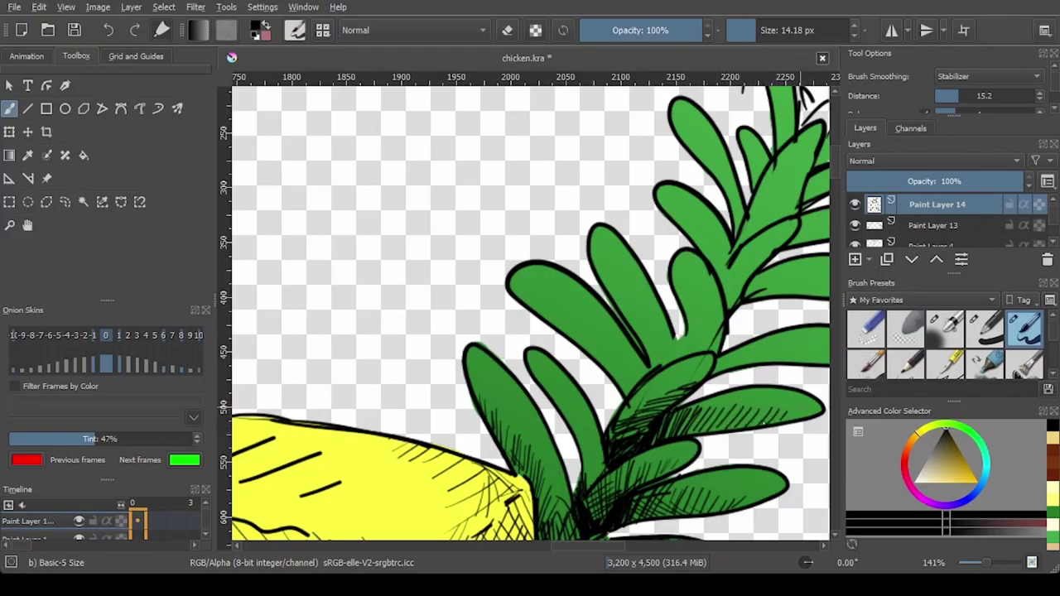
pyautogui.moveTo(656, 439); pyautogui.dragTo(701, 424)
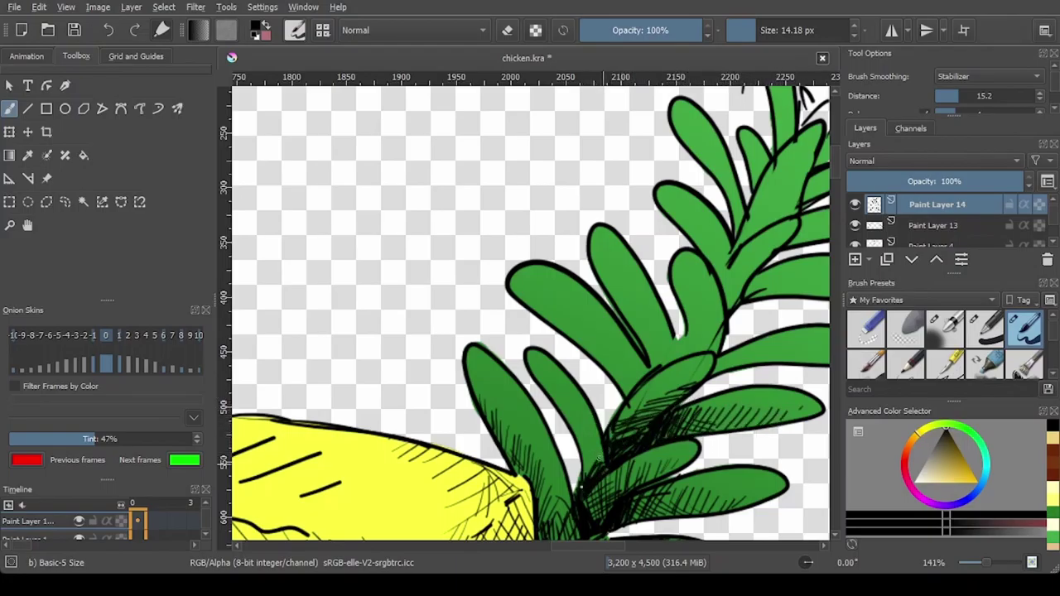
pyautogui.moveTo(595, 470)
pyautogui.mouseDown()
pyautogui.moveTo(591, 419)
pyautogui.moveTo(562, 390)
pyautogui.mouseUp()
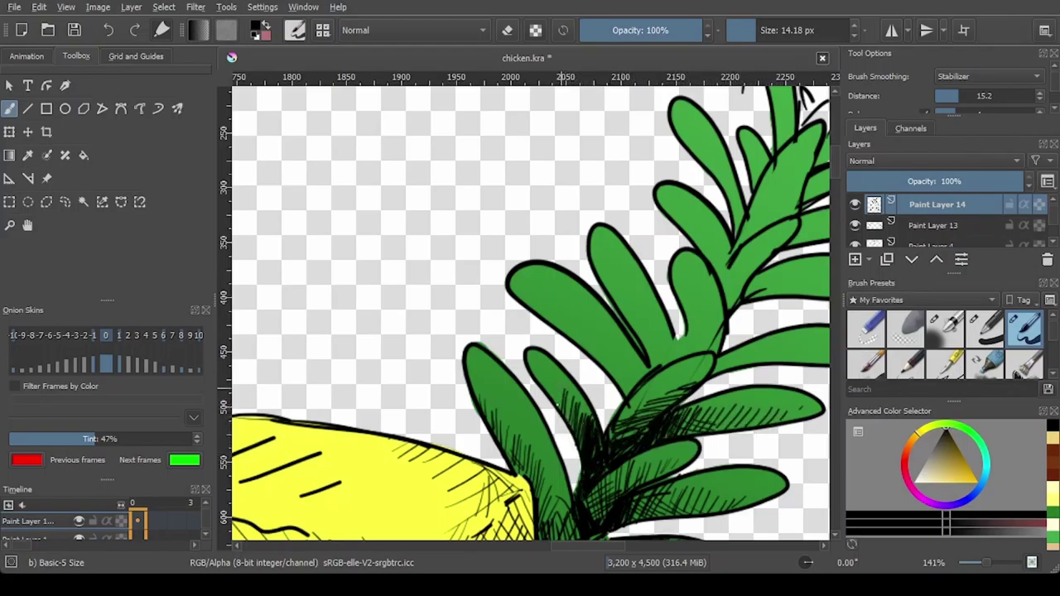
# Step: Hatch the three rounded leaves on the left of the herb sprig's middle, darkening where they meet the stem
pyautogui.moveTo(509, 283); pyautogui.dragTo(572, 346)
pyautogui.moveTo(557, 296); pyautogui.dragTo(608, 369)
pyautogui.moveTo(595, 333)
pyautogui.mouseDown()
pyautogui.moveTo(636, 398)
pyautogui.moveTo(591, 333)
pyautogui.mouseUp()
pyautogui.scroll(2, 679, 358)
pyautogui.moveTo(693, 448)
pyautogui.mouseDown()
pyautogui.moveTo(657, 462)
pyautogui.moveTo(693, 427)
pyautogui.moveTo(679, 369)
pyautogui.moveTo(701, 434)
pyautogui.moveTo(650, 423)
pyautogui.moveTo(643, 403)
pyautogui.mouseUp()
pyautogui.moveTo(650, 427); pyautogui.dragTo(621, 377)
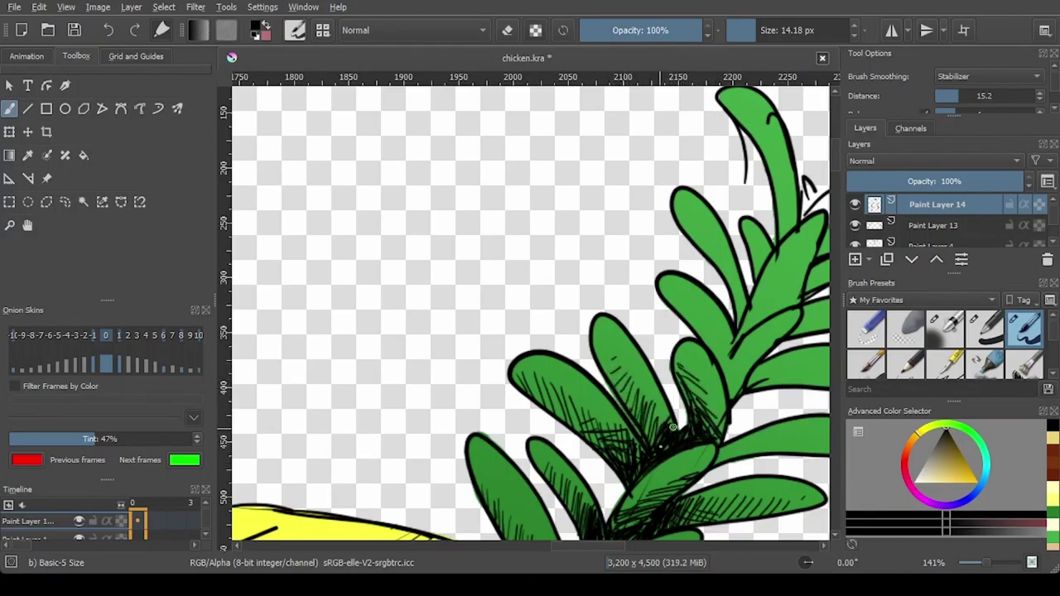
# Step: Continue the black hatching up the sprig over the next stem section and its neighbouring leaves
pyautogui.moveTo(708, 343); pyautogui.dragTo(540, 266)
pyautogui.moveTo(549, 380)
pyautogui.mouseDown()
pyautogui.moveTo(598, 358)
pyautogui.moveTo(643, 361)
pyautogui.moveTo(589, 367)
pyautogui.moveTo(563, 313)
pyautogui.moveTo(573, 287)
pyautogui.moveTo(535, 249)
pyautogui.moveTo(601, 267)
pyautogui.moveTo(585, 290)
pyautogui.moveTo(618, 306)
pyautogui.mouseUp()
pyautogui.moveTo(666, 297)
pyautogui.mouseDown()
pyautogui.moveTo(652, 312)
pyautogui.moveTo(652, 457)
pyautogui.mouseUp()
pyautogui.scroll(-1, 621, 286)
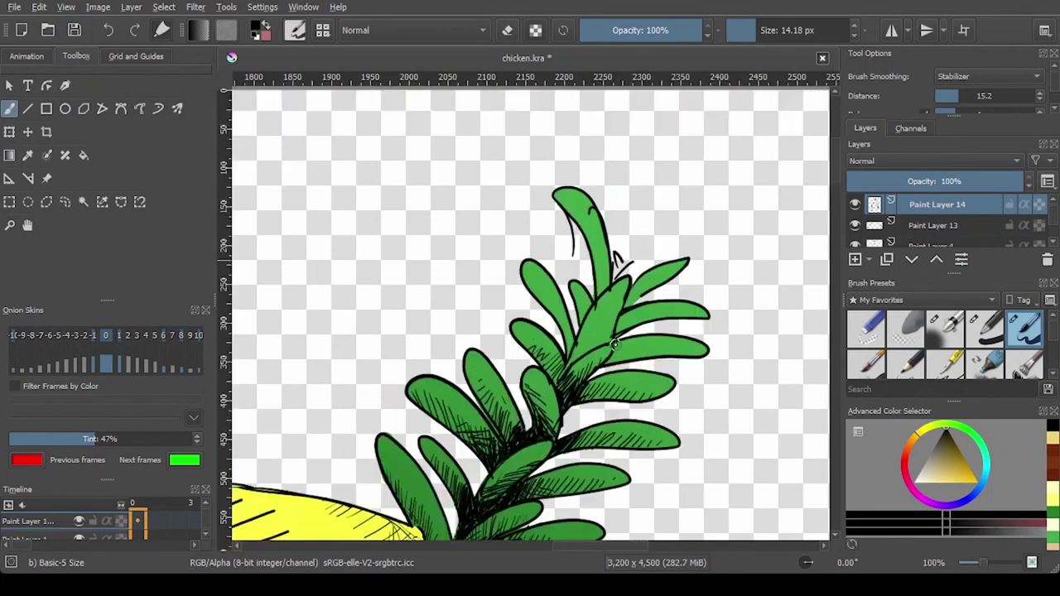
pyautogui.scroll(1, 609, 348)
pyautogui.moveTo(574, 405); pyautogui.dragTo(590, 422)
pyautogui.moveTo(568, 477); pyautogui.dragTo(584, 487)
# Step: Crosshatch the uppermost herb stem section and hatch the remaining leaves around the tip
pyautogui.moveTo(551, 365)
pyautogui.mouseDown()
pyautogui.moveTo(605, 335)
pyautogui.moveTo(565, 308)
pyautogui.moveTo(613, 335)
pyautogui.moveTo(580, 311)
pyautogui.moveTo(623, 281)
pyautogui.mouseUp()
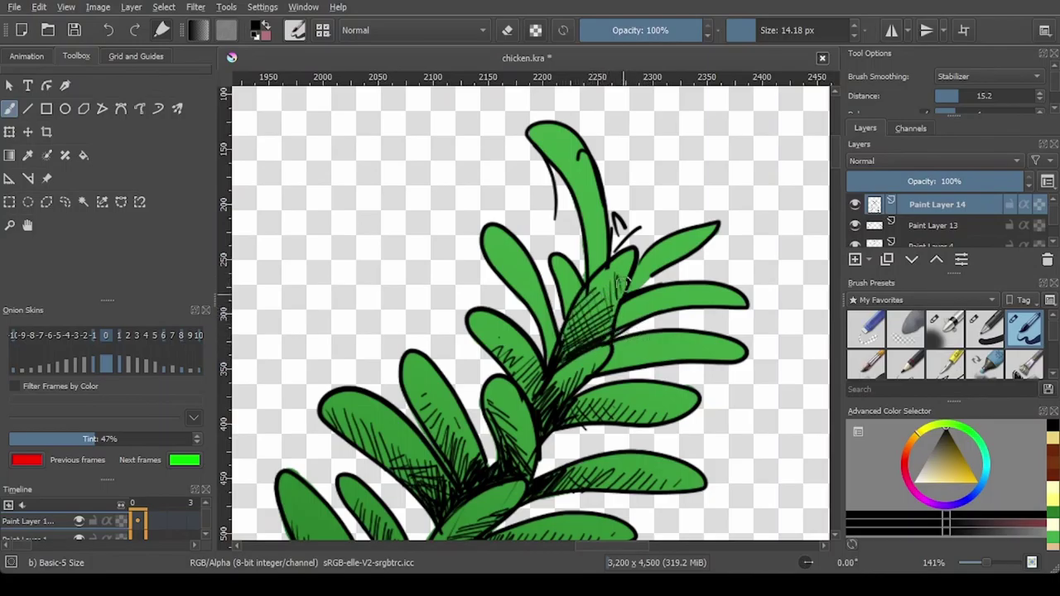
pyautogui.moveTo(614, 345)
pyautogui.mouseDown()
pyautogui.moveTo(667, 348)
pyautogui.moveTo(642, 367)
pyautogui.mouseUp()
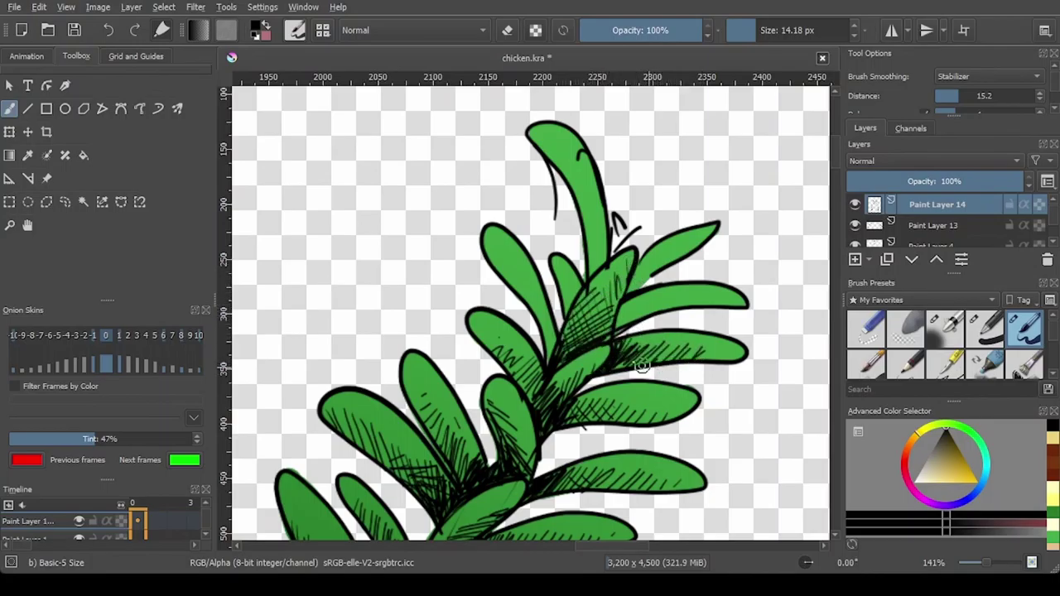
pyautogui.moveTo(625, 302)
pyautogui.mouseDown()
pyautogui.moveTo(675, 294)
pyautogui.moveTo(637, 273)
pyautogui.moveTo(681, 243)
pyautogui.moveTo(597, 257)
pyautogui.moveTo(590, 217)
pyautogui.moveTo(578, 292)
pyautogui.moveTo(557, 295)
pyautogui.mouseUp()
pyautogui.moveTo(554, 340); pyautogui.dragTo(499, 266)
pyautogui.scroll(-4, 593, 233)
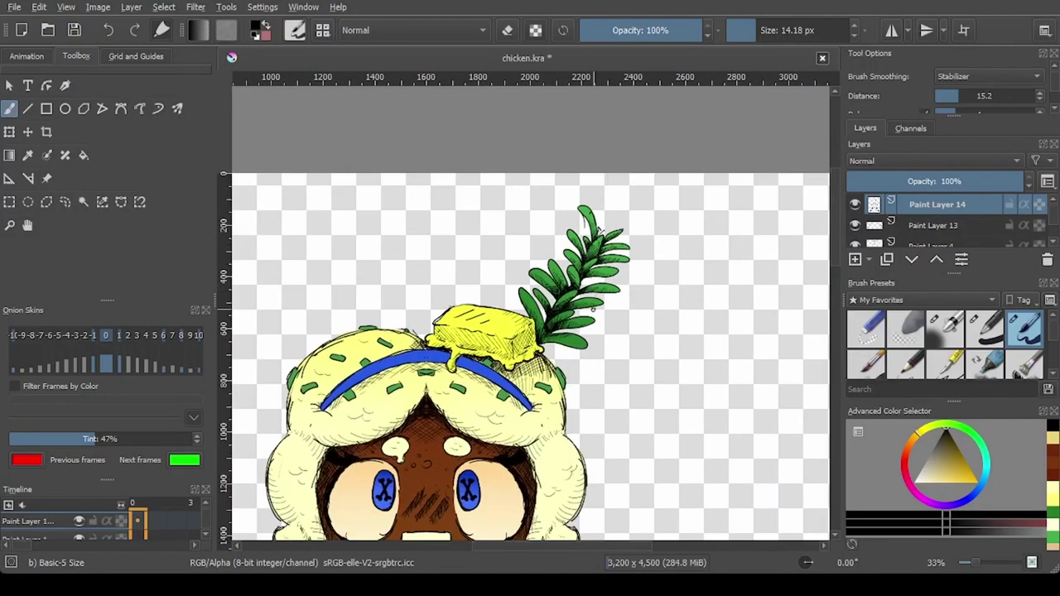
# Step: Turn mirroring on and crosshatch the tapered ends of the blue headband, fading the strokes toward its middle
pyautogui.scroll(-2, 593, 309)
pyautogui.scroll(2, 525, 300)
pyautogui.press('m')
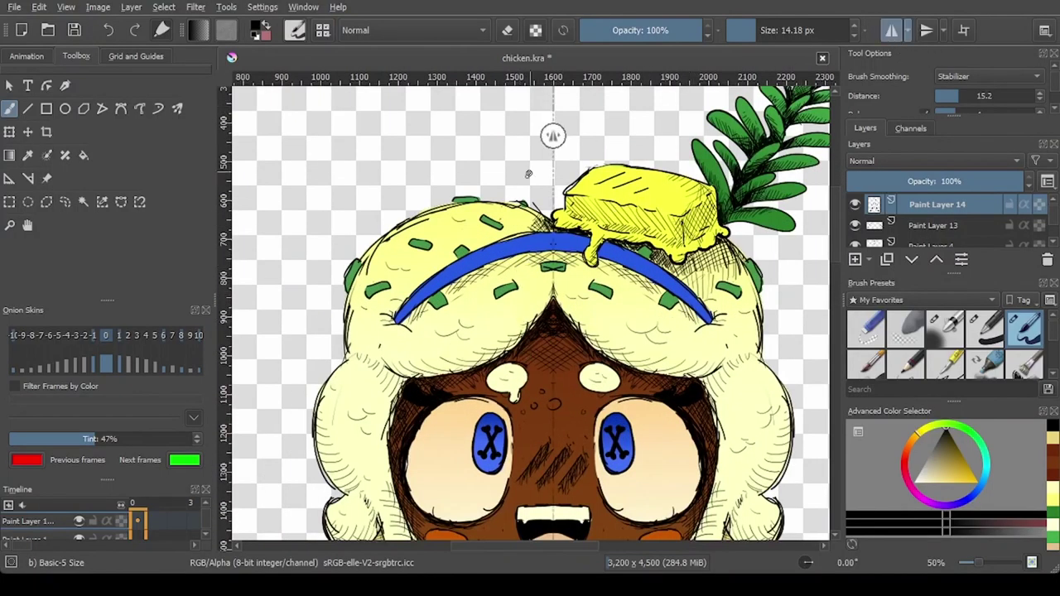
pyautogui.scroll(2, 415, 265)
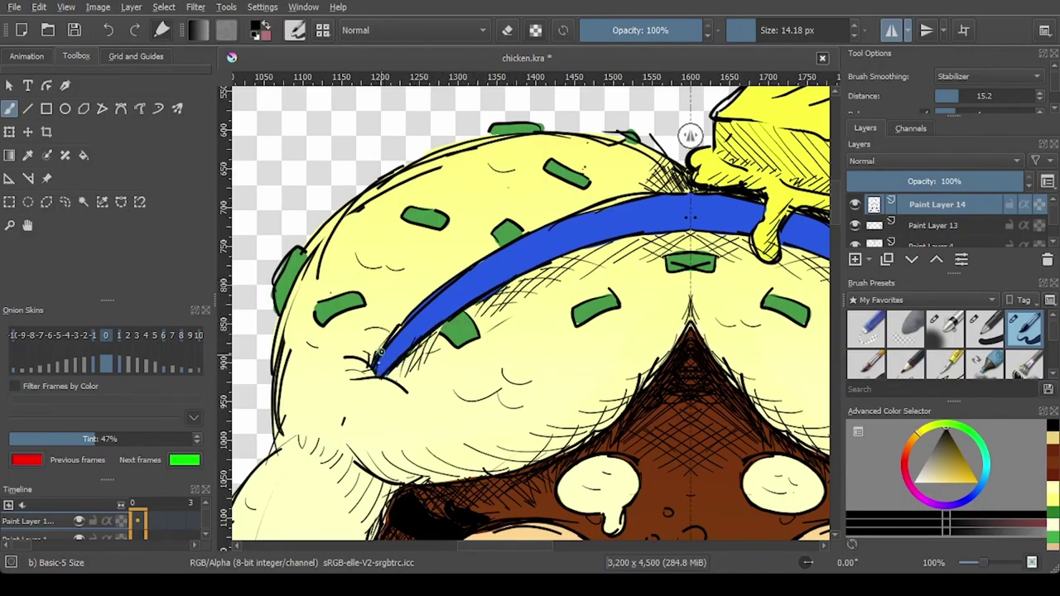
pyautogui.moveTo(392, 341); pyautogui.dragTo(380, 372)
pyautogui.moveTo(407, 326)
pyautogui.mouseDown()
pyautogui.moveTo(395, 359)
pyautogui.moveTo(402, 351)
pyautogui.mouseUp()
pyautogui.moveTo(432, 307); pyautogui.dragTo(416, 339)
pyautogui.moveTo(464, 287); pyautogui.dragTo(449, 314)
pyautogui.moveTo(479, 283); pyautogui.dragTo(464, 305)
pyautogui.moveTo(503, 270); pyautogui.dragTo(489, 288)
pyautogui.moveTo(526, 261); pyautogui.dragTo(509, 280)
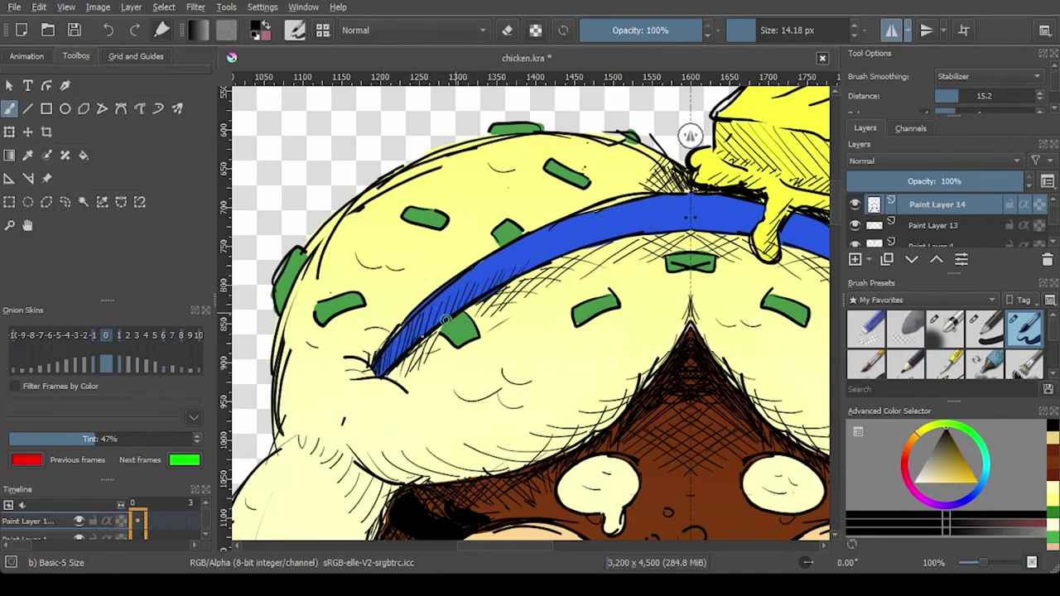
pyautogui.moveTo(376, 369)
pyautogui.mouseDown()
pyautogui.moveTo(433, 328)
pyautogui.moveTo(464, 286)
pyautogui.moveTo(558, 226)
pyautogui.moveTo(598, 214)
pyautogui.mouseUp()
# Step: Turn mirroring off and hatch the butter's shadow on the blue headband around the long drip
pyautogui.scroll(-2, 383, 320)
pyautogui.click(891, 31)
pyautogui.scroll(3, 573, 203)
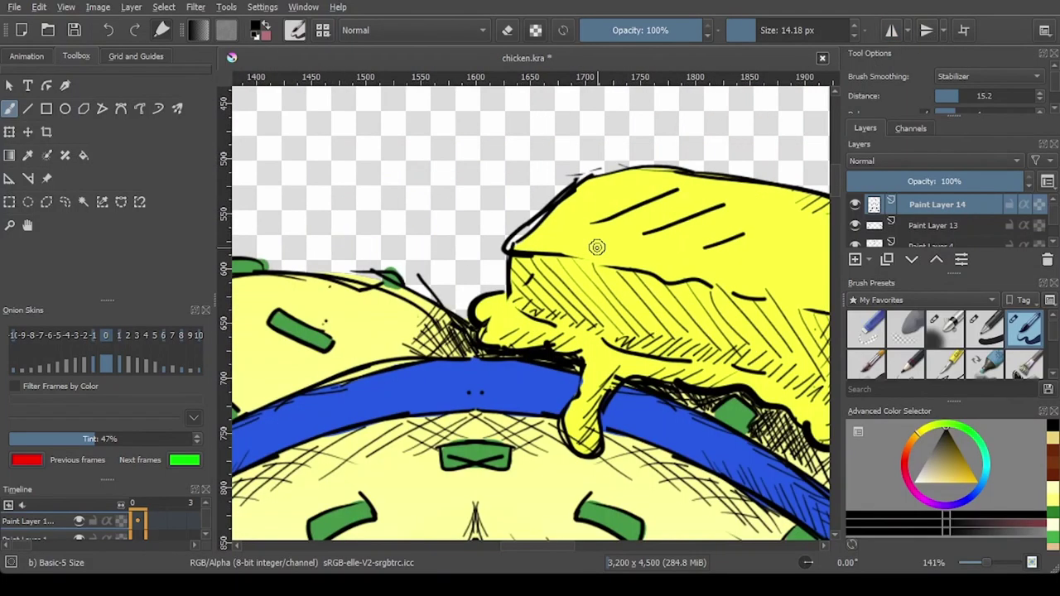
pyautogui.moveTo(602, 411)
pyautogui.mouseDown()
pyautogui.moveTo(629, 390)
pyautogui.moveTo(659, 400)
pyautogui.moveTo(559, 414)
pyautogui.moveTo(565, 380)
pyautogui.moveTo(550, 400)
pyautogui.moveTo(523, 375)
pyautogui.moveTo(563, 402)
pyautogui.moveTo(555, 410)
pyautogui.moveTo(581, 371)
pyautogui.moveTo(542, 374)
pyautogui.moveTo(600, 409)
pyautogui.moveTo(636, 392)
pyautogui.moveTo(658, 439)
pyautogui.mouseUp()
pyautogui.scroll(-4, 687, 259)
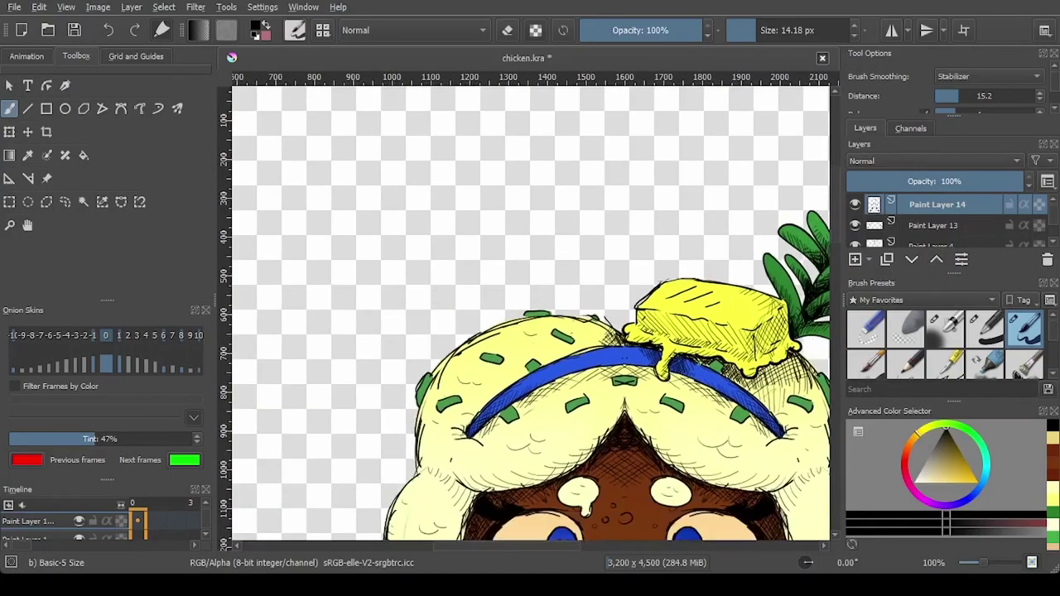
pyautogui.click(891, 29)
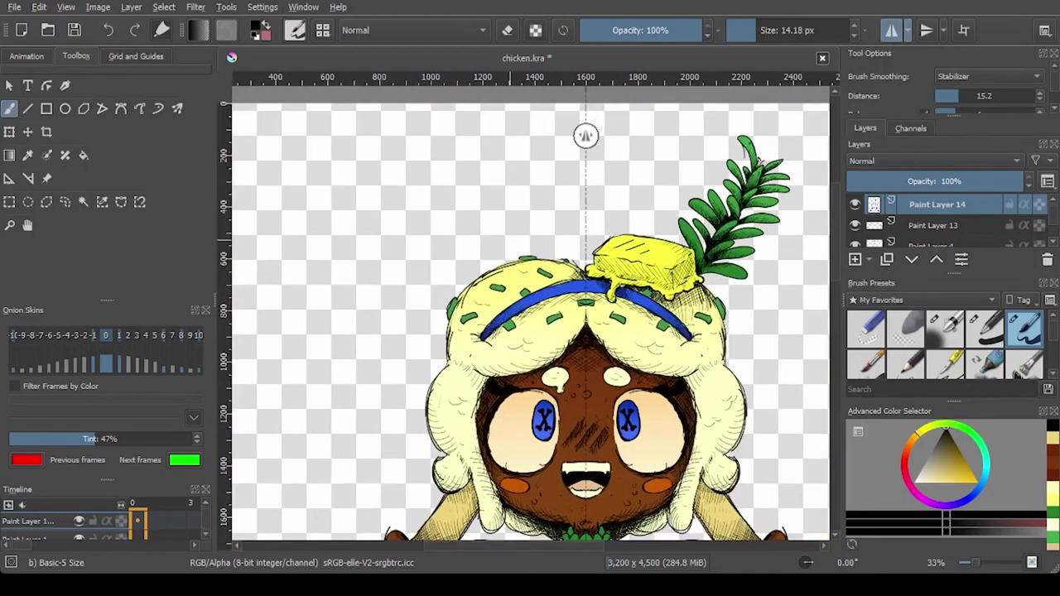
pyautogui.click(898, 31)
# Step: Hatch black shading strokes over the green sprinkles across the hair
pyautogui.scroll(4, 675, 253)
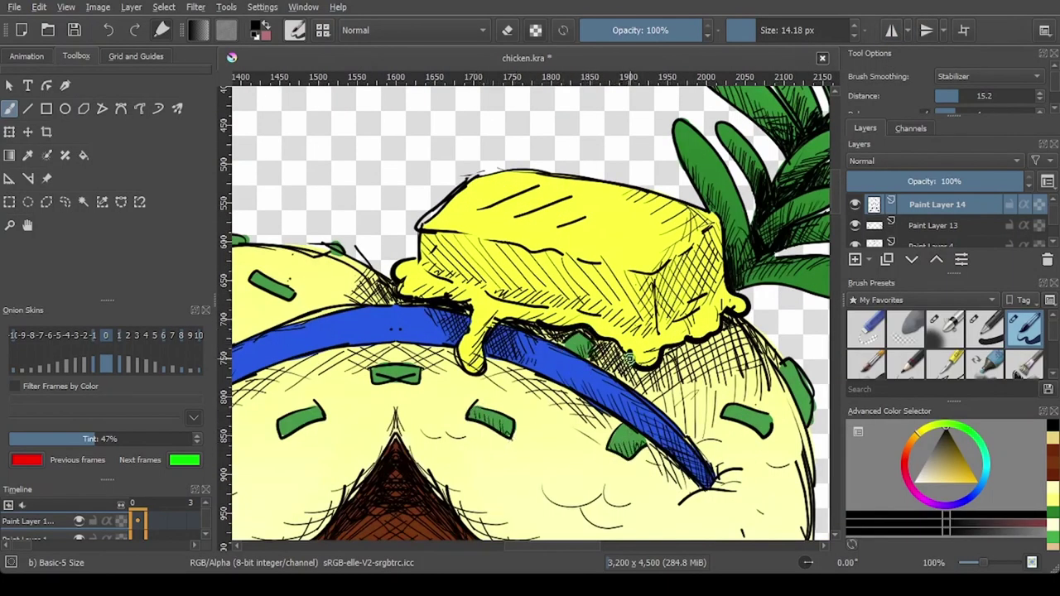
pyautogui.moveTo(629, 358); pyautogui.dragTo(469, 332)
pyautogui.moveTo(323, 409); pyautogui.dragTo(801, 362)
pyautogui.moveTo(625, 337); pyautogui.dragTo(616, 354)
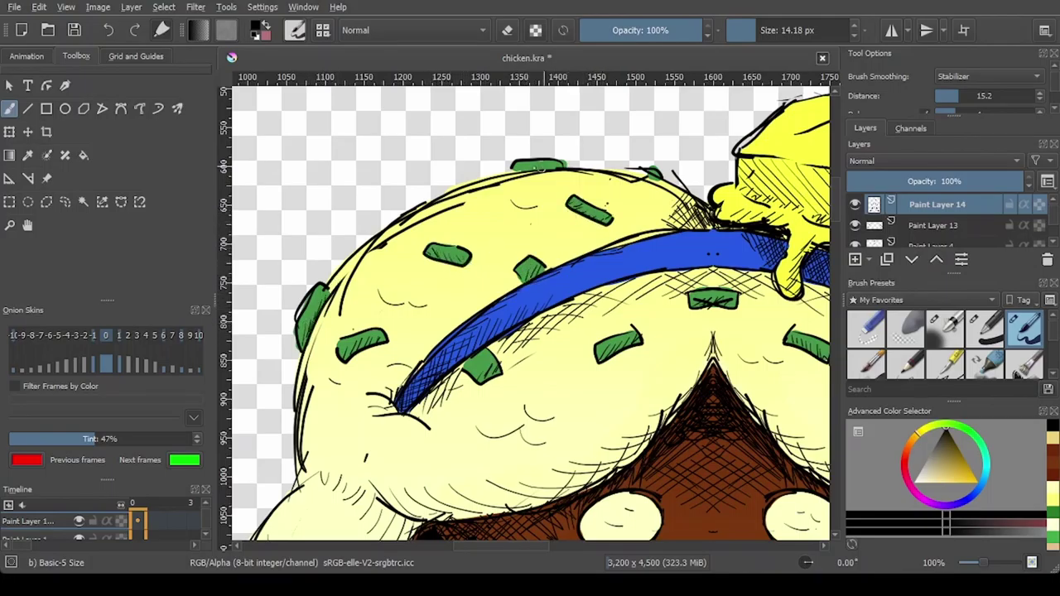
# Step: Examine the shading over the whole figure and on the face and upper body
pyautogui.press('-')
pyautogui.press('-')
pyautogui.press('-')
pyautogui.press('-')
pyautogui.press('-')
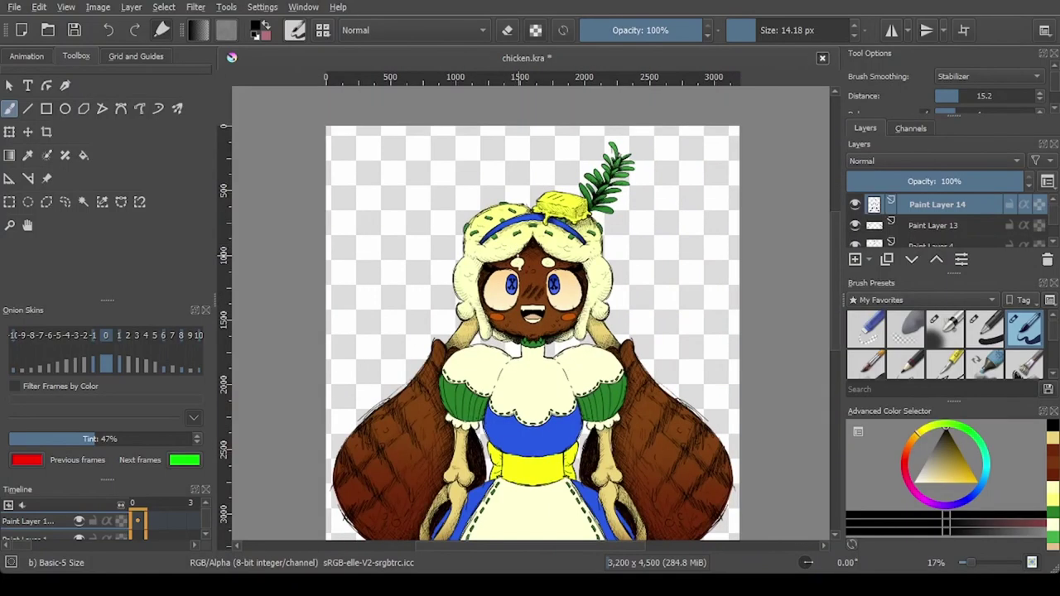
pyautogui.press('+')
pyautogui.press('+')
pyautogui.press('+')
pyautogui.press('+')
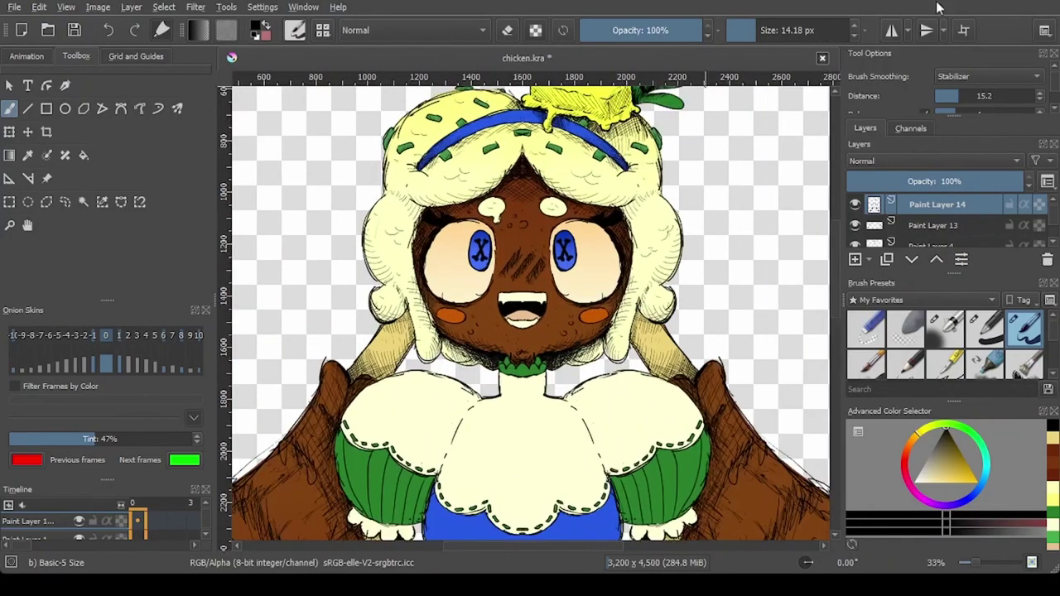
pyautogui.press('-')
pyautogui.press('-')
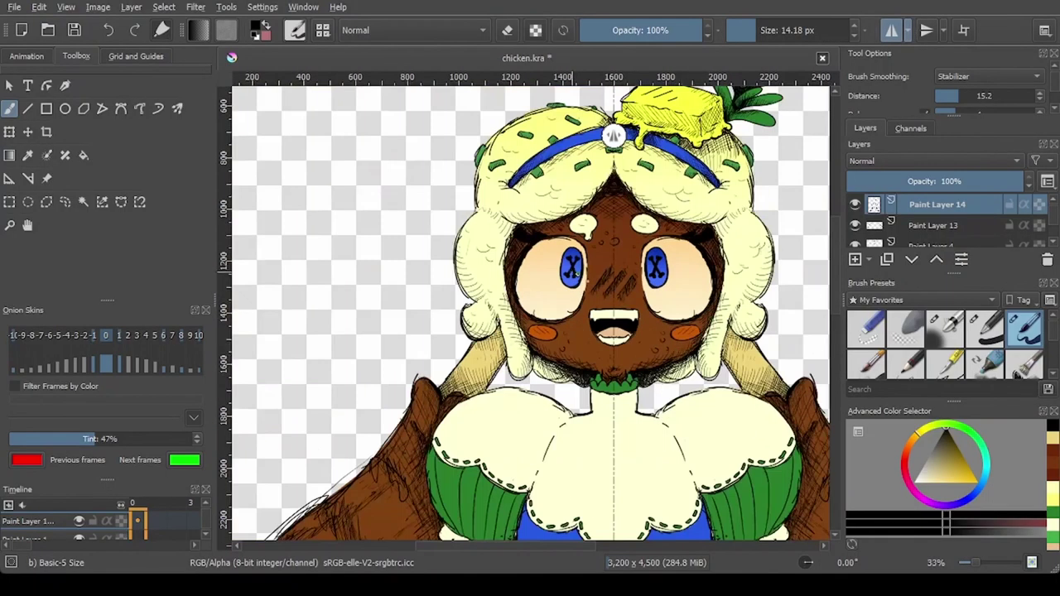
# Step: With mirroring on, crosshatch the top edge of the upper teeth and the bottom edge of the lower teeth
pyautogui.scroll(4, 610, 303)
pyautogui.moveTo(527, 340); pyautogui.dragTo(538, 353)
pyautogui.moveTo(535, 340); pyautogui.dragTo(566, 353)
pyautogui.moveTo(568, 340); pyautogui.dragTo(610, 350)
pyautogui.moveTo(615, 338)
pyautogui.mouseDown()
pyautogui.moveTo(657, 334)
pyautogui.moveTo(727, 352)
pyautogui.mouseUp()
pyautogui.moveTo(565, 462)
pyautogui.mouseDown()
pyautogui.moveTo(590, 478)
pyautogui.moveTo(643, 480)
pyautogui.moveTo(685, 462)
pyautogui.mouseUp()
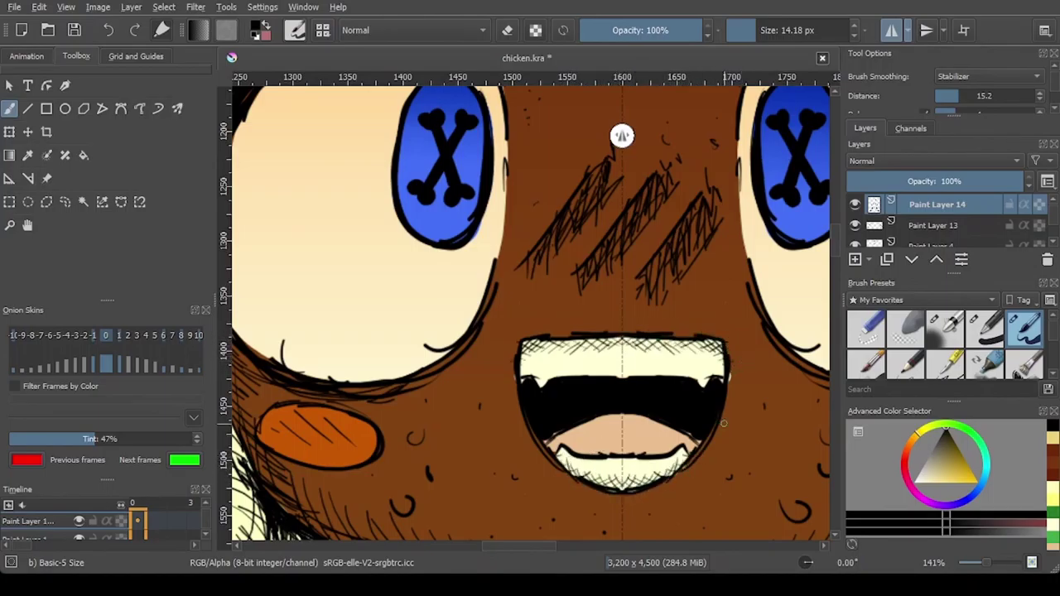
pyautogui.moveTo(554, 447)
pyautogui.mouseDown()
pyautogui.moveTo(585, 417)
pyautogui.moveTo(582, 456)
pyautogui.moveTo(616, 438)
pyautogui.moveTo(565, 446)
pyautogui.moveTo(560, 435)
pyautogui.moveTo(619, 443)
pyautogui.moveTo(613, 455)
pyautogui.moveTo(671, 448)
pyautogui.mouseUp()
# Step: Hatch the lower edges of the cream eyebrows and set mirroring on for the dress
pyautogui.scroll(-7, 689, 429)
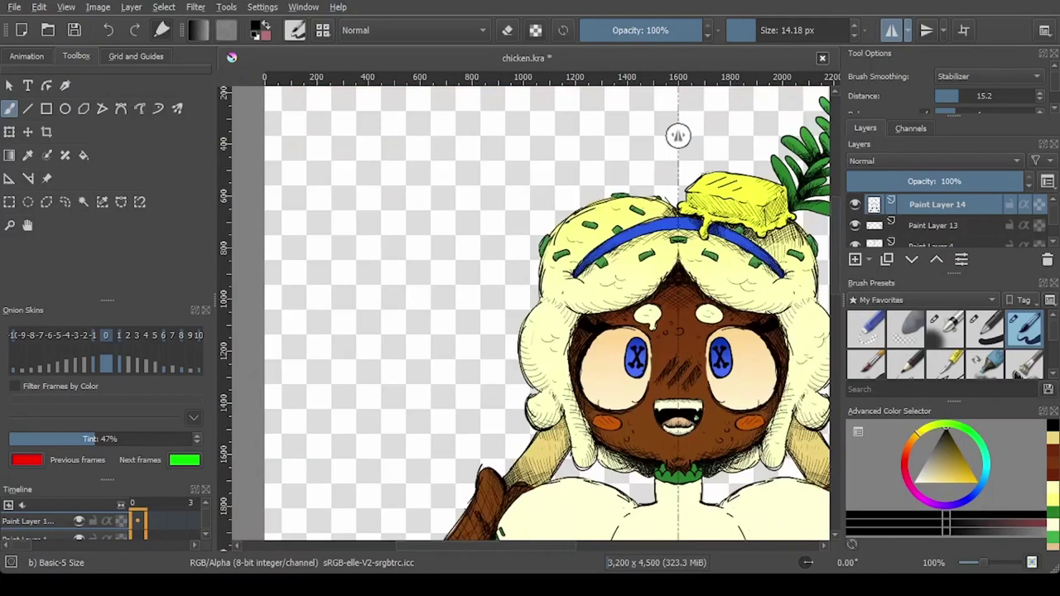
pyautogui.moveTo(759, 462); pyautogui.dragTo(705, 348)
pyautogui.scroll(8, 748, 305)
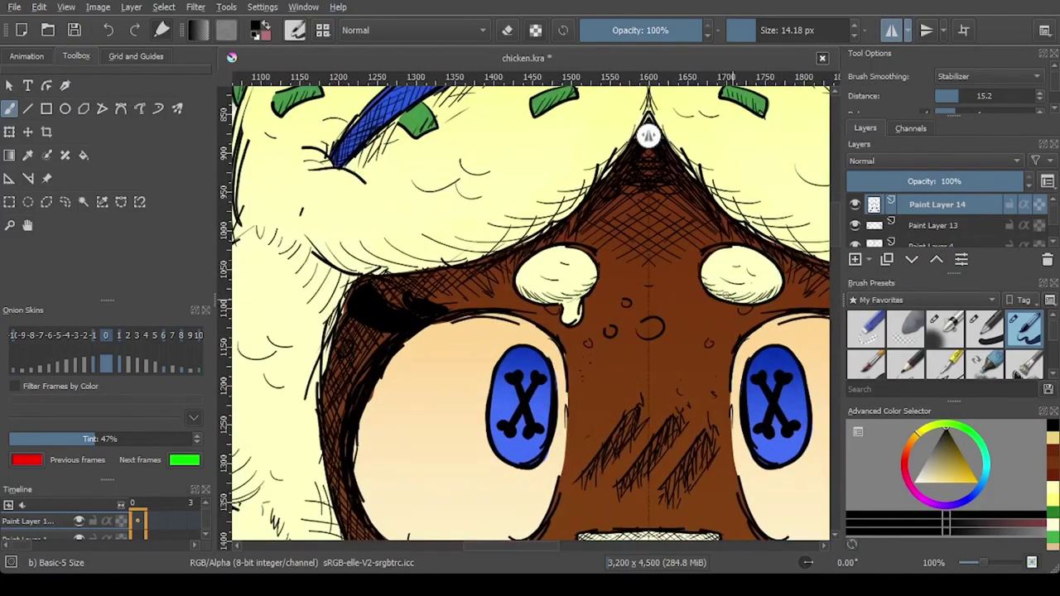
pyautogui.moveTo(736, 298); pyautogui.dragTo(785, 279)
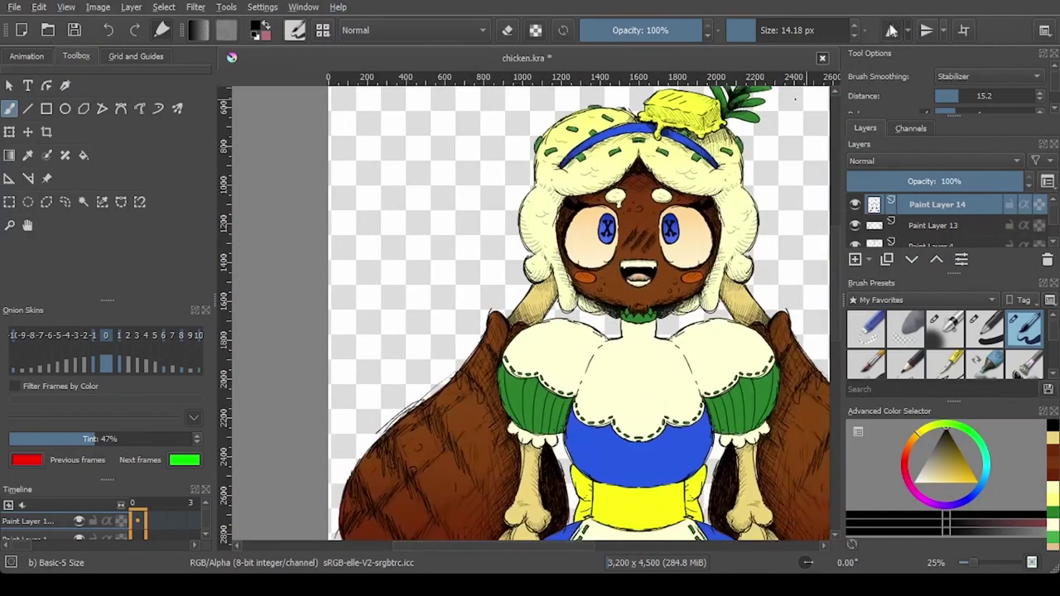
pyautogui.click(891, 30)
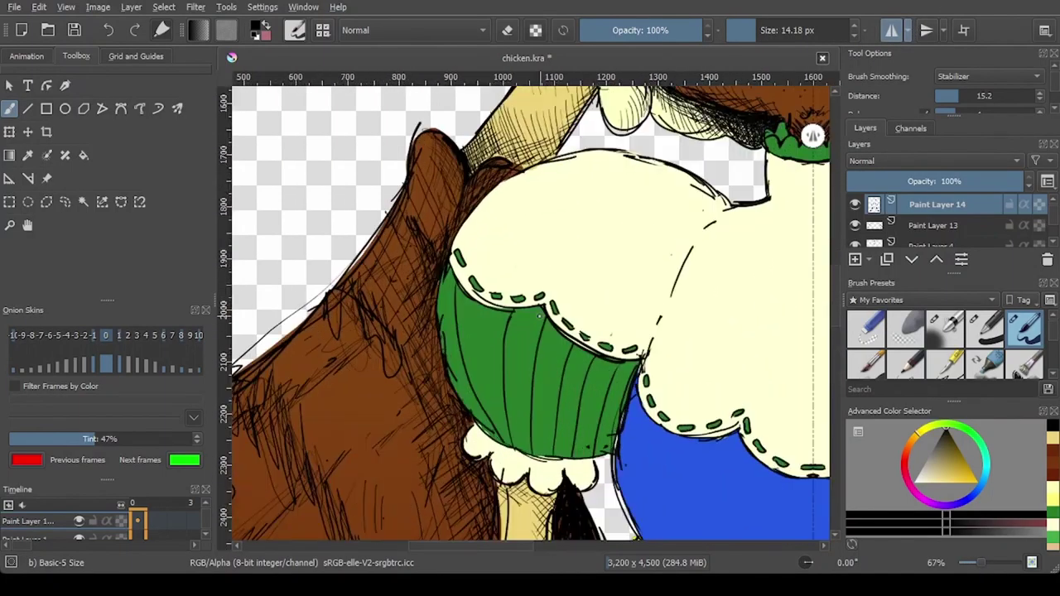
# Step: Crosshatch the inner sides of the green sleeves and hatch their lower edges and cream ruffled cuffs
pyautogui.moveTo(613, 422)
pyautogui.mouseDown()
pyautogui.moveTo(628, 368)
pyautogui.moveTo(609, 348)
pyautogui.moveTo(622, 419)
pyautogui.moveTo(544, 444)
pyautogui.moveTo(541, 430)
pyautogui.moveTo(621, 419)
pyautogui.moveTo(597, 450)
pyautogui.moveTo(609, 359)
pyautogui.moveTo(635, 367)
pyautogui.moveTo(598, 363)
pyautogui.moveTo(607, 391)
pyautogui.moveTo(590, 430)
pyautogui.mouseUp()
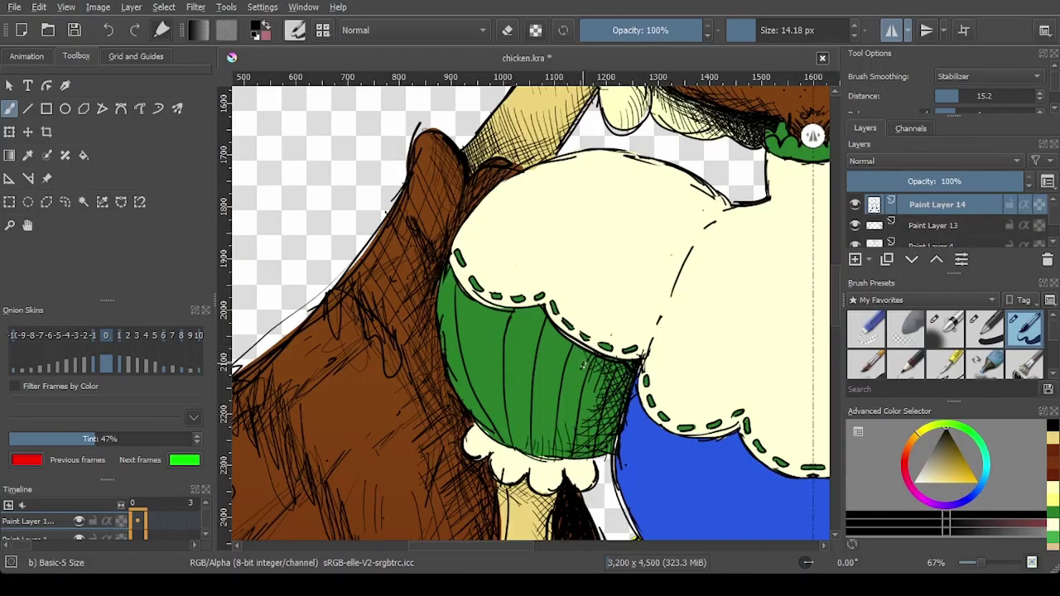
pyautogui.scroll(-4, 631, 364)
pyautogui.scroll(4, 537, 333)
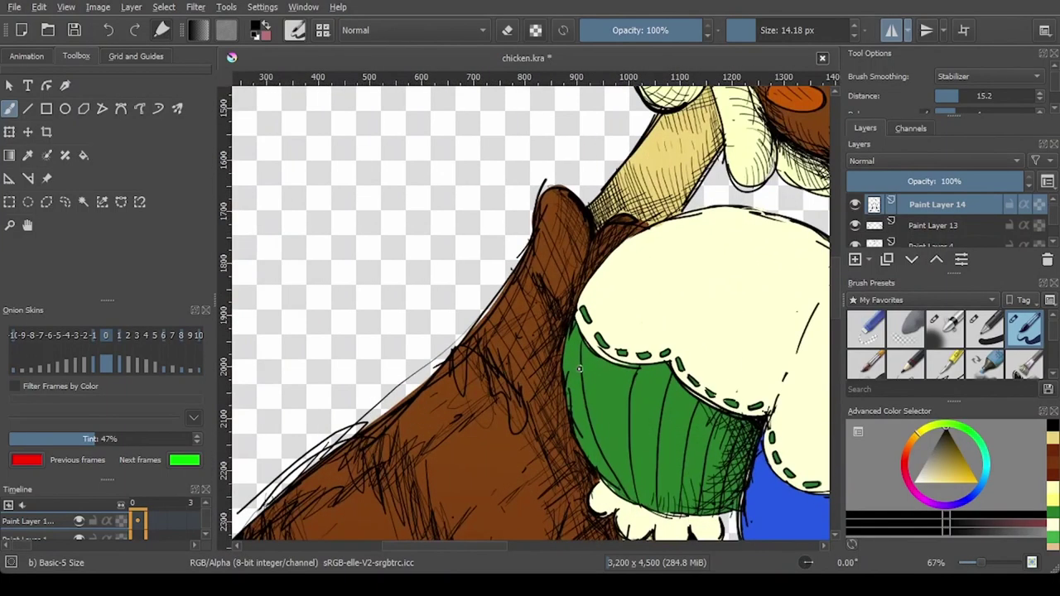
pyautogui.scroll(-2, 537, 224)
pyautogui.scroll(2, 564, 354)
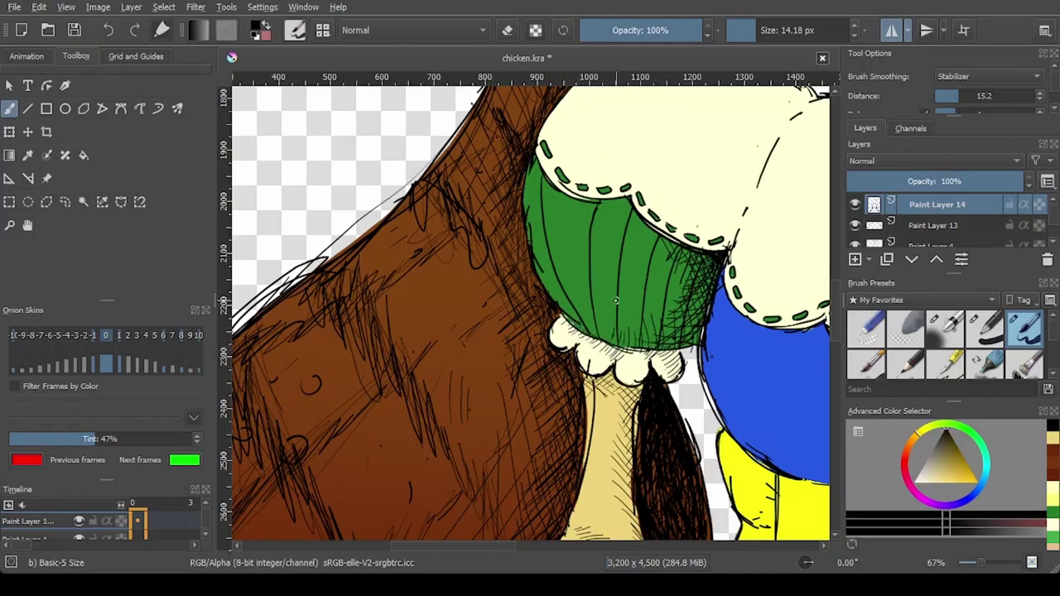
pyautogui.moveTo(612, 359); pyautogui.dragTo(596, 372)
# Step: Hatch short black shading strokes along the side and bottom edges of the blue bodice
pyautogui.scroll(-3, 606, 325)
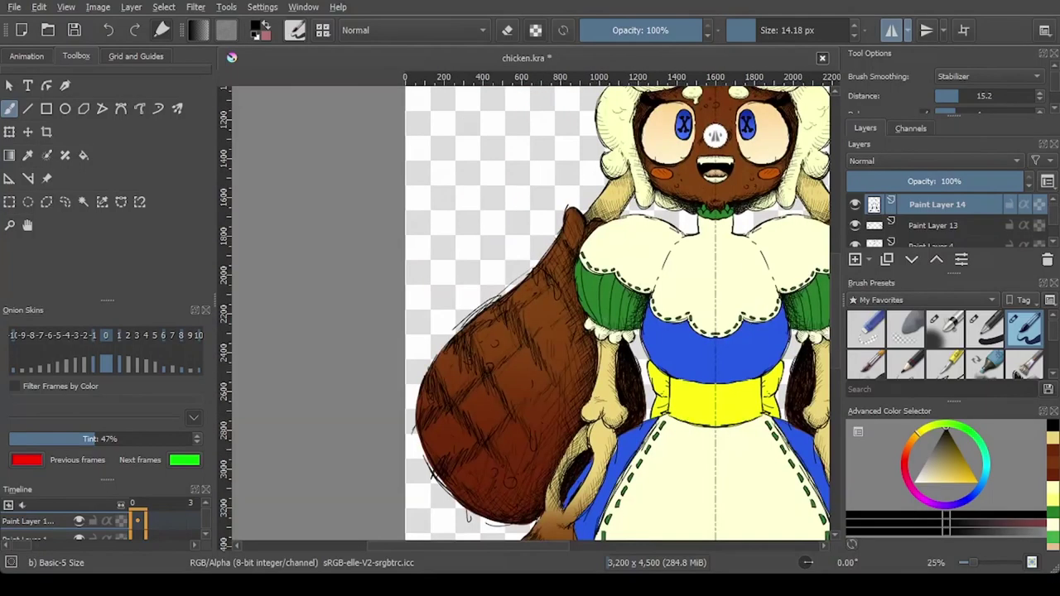
pyautogui.scroll(1, 597, 331)
pyautogui.scroll(-1, 520, 286)
pyautogui.scroll(3, 563, 135)
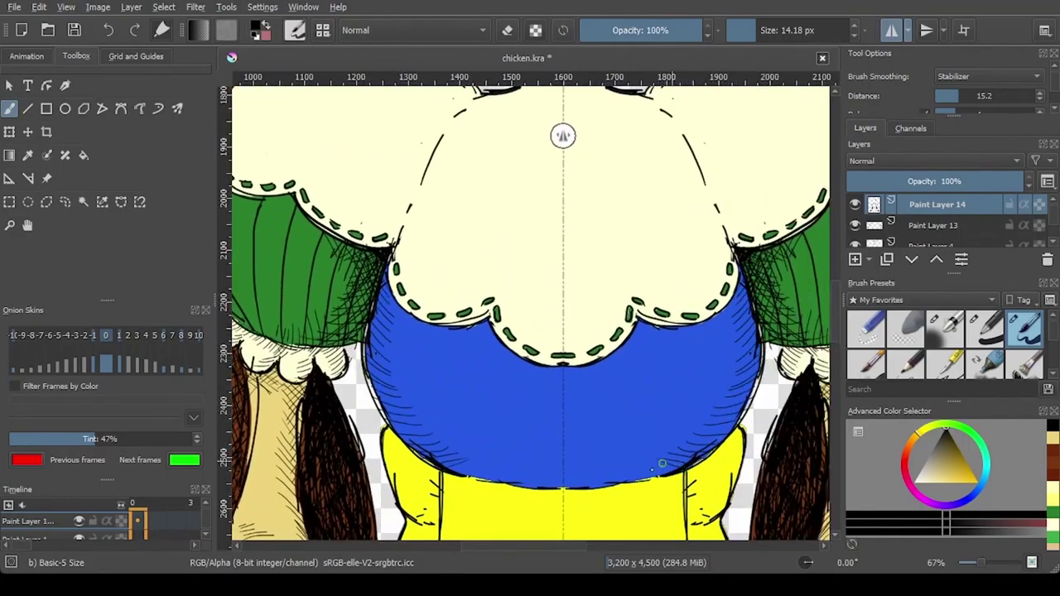
pyautogui.moveTo(735, 431); pyautogui.dragTo(751, 331)
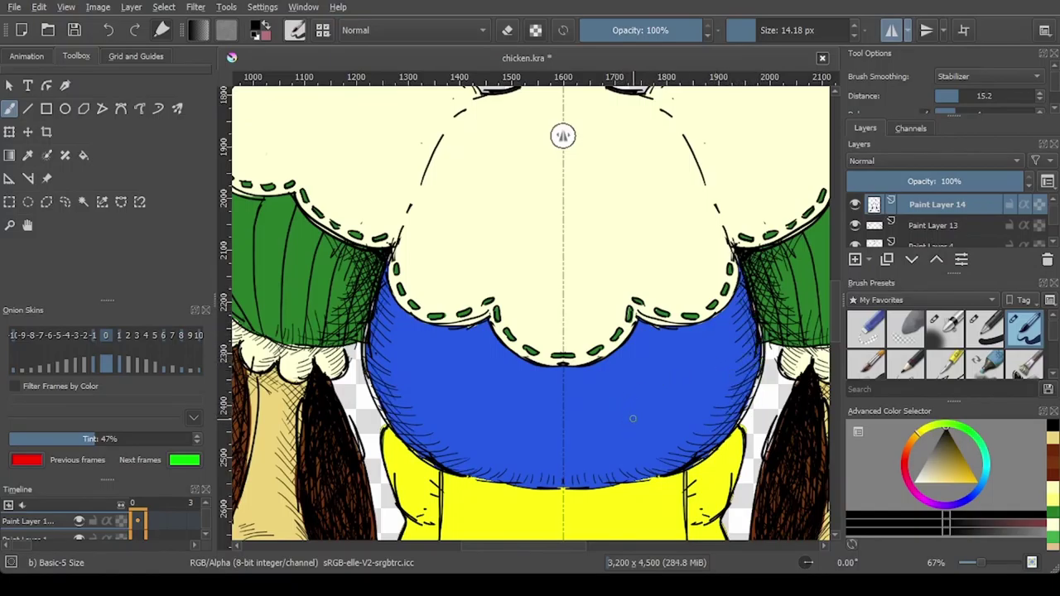
# Step: With mirroring off, draw loose diagonal fold lines across the middle and upper side of the blue bodice
pyautogui.press('m')
pyautogui.moveTo(548, 441); pyautogui.dragTo(634, 400)
pyautogui.moveTo(556, 424); pyautogui.dragTo(597, 401)
pyautogui.moveTo(542, 418); pyautogui.dragTo(562, 405)
pyautogui.moveTo(406, 345); pyautogui.dragTo(454, 372)
pyautogui.moveTo(422, 340); pyautogui.dragTo(446, 355)
# Step: With mirroring on, hatch the blue skirt alongside the apron's upper side edges
pyautogui.scroll(-4, 677, 378)
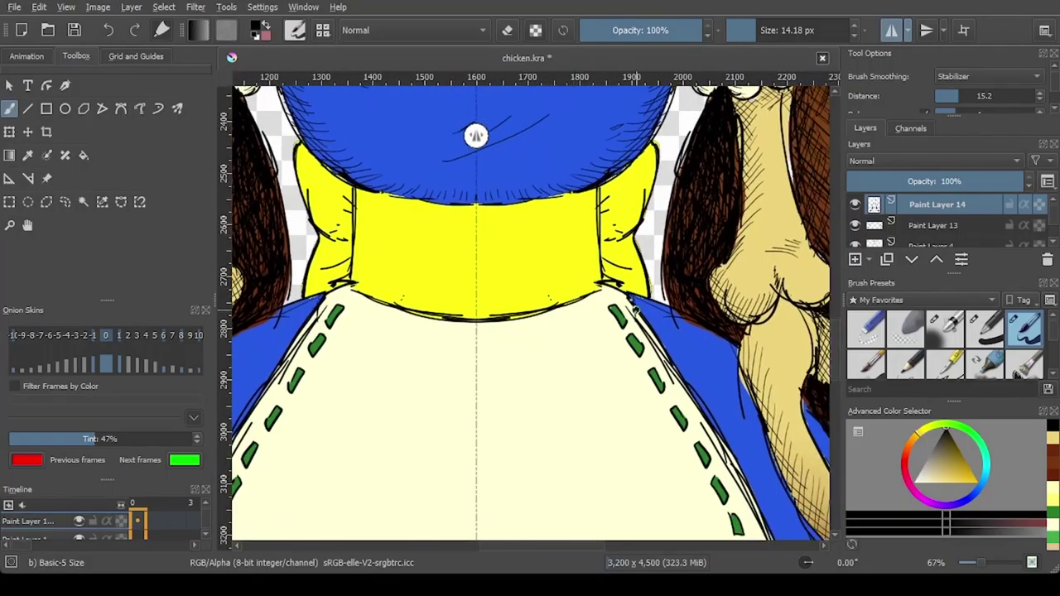
pyautogui.moveTo(633, 297); pyautogui.dragTo(667, 347)
pyautogui.moveTo(668, 315); pyautogui.dragTo(685, 380)
pyautogui.moveTo(694, 357)
pyautogui.mouseDown()
pyautogui.moveTo(723, 400)
pyautogui.moveTo(733, 448)
pyautogui.mouseUp()
pyautogui.moveTo(752, 448); pyautogui.dragTo(774, 520)
pyautogui.moveTo(776, 417); pyautogui.dragTo(690, 125)
pyautogui.moveTo(687, 209)
pyautogui.mouseDown()
pyautogui.moveTo(746, 381)
pyautogui.moveTo(731, 452)
pyautogui.moveTo(749, 425)
pyautogui.mouseUp()
pyautogui.moveTo(708, 493); pyautogui.dragTo(745, 448)
# Step: Hatch the blue skirt around the apron's lower curve, crossing the strokes beneath its bottom edge
pyautogui.moveTo(694, 515)
pyautogui.mouseDown()
pyautogui.moveTo(730, 478)
pyautogui.moveTo(759, 293)
pyautogui.mouseUp()
pyautogui.moveTo(746, 347); pyautogui.dragTo(793, 322)
pyautogui.moveTo(720, 396); pyautogui.dragTo(786, 361)
pyautogui.moveTo(698, 421); pyautogui.dragTo(767, 391)
pyautogui.moveTo(677, 436); pyautogui.dragTo(747, 409)
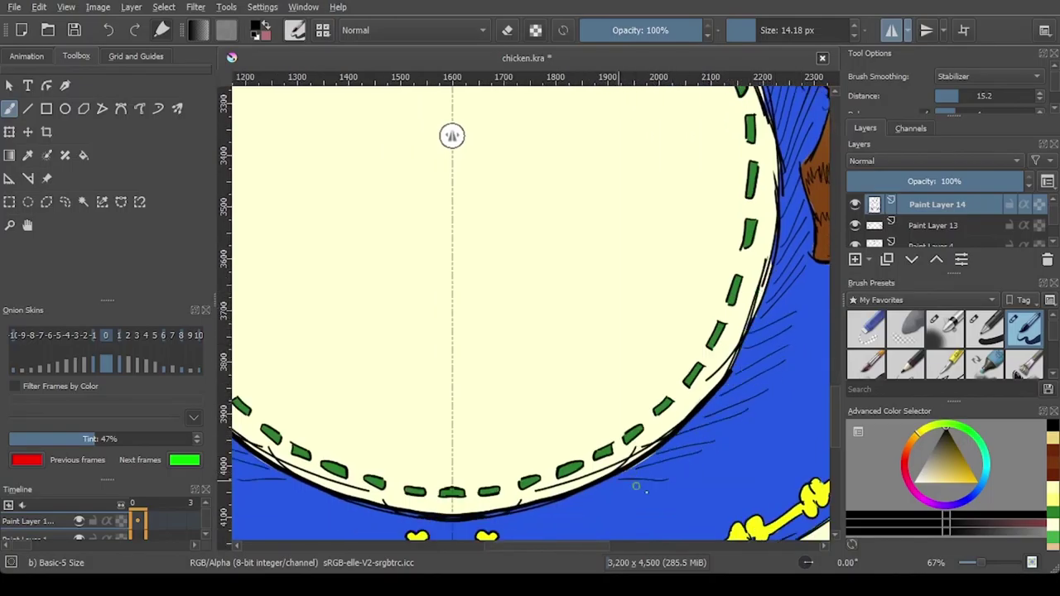
pyautogui.moveTo(636, 486)
pyautogui.mouseDown()
pyautogui.moveTo(607, 511)
pyautogui.moveTo(547, 522)
pyautogui.mouseUp()
pyautogui.moveTo(547, 522)
pyautogui.mouseDown()
pyautogui.moveTo(592, 373)
pyautogui.moveTo(564, 390)
pyautogui.moveTo(497, 369)
pyautogui.moveTo(531, 399)
pyautogui.moveTo(694, 323)
pyautogui.mouseUp()
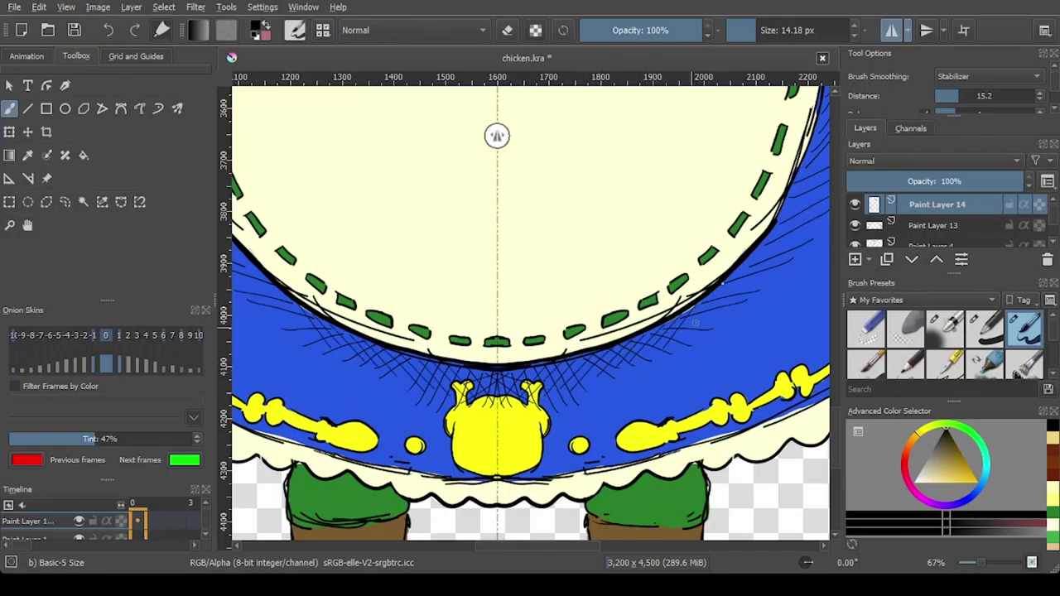
# Step: Add a second direction of hatching on the blue skirt along the apron's lower side edges
pyautogui.moveTo(761, 238); pyautogui.dragTo(734, 306)
pyautogui.moveTo(773, 243); pyautogui.dragTo(757, 274)
pyautogui.moveTo(792, 197)
pyautogui.mouseDown()
pyautogui.moveTo(638, 449)
pyautogui.moveTo(638, 483)
pyautogui.mouseUp()
pyautogui.moveTo(648, 412); pyautogui.dragTo(644, 473)
pyautogui.moveTo(661, 382); pyautogui.dragTo(656, 456)
pyautogui.moveTo(674, 324); pyautogui.dragTo(674, 412)
pyautogui.moveTo(684, 329); pyautogui.dragTo(685, 383)
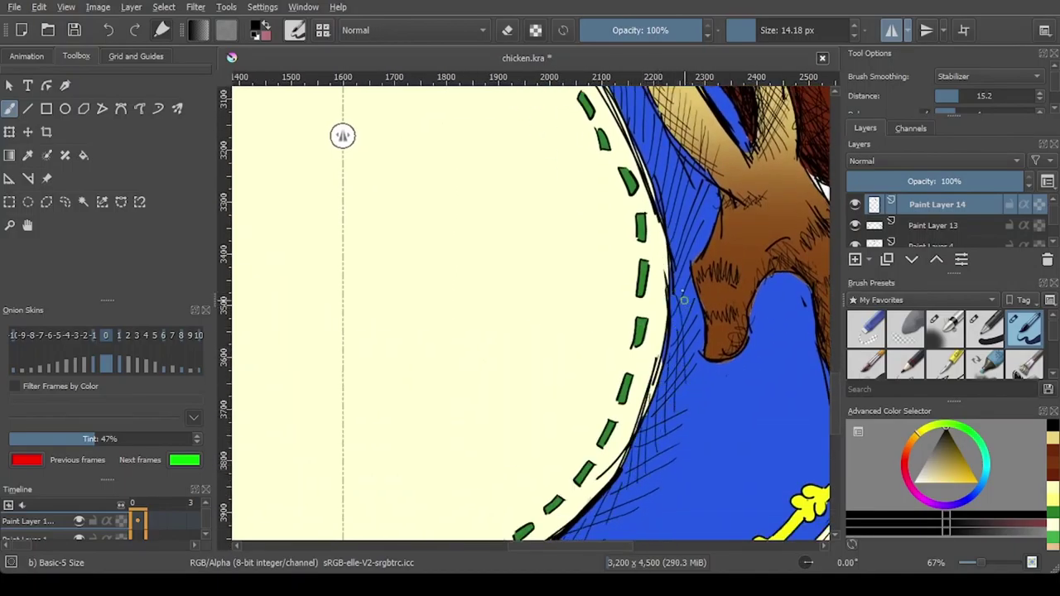
pyautogui.moveTo(684, 300)
pyautogui.mouseDown()
pyautogui.moveTo(696, 311)
pyautogui.moveTo(668, 290)
pyautogui.moveTo(692, 373)
pyautogui.moveTo(674, 262)
pyautogui.moveTo(690, 276)
pyautogui.mouseUp()
# Step: Crosshatch the blue skirt in the gap between the apron and the brown hands
pyautogui.moveTo(669, 226); pyautogui.dragTo(694, 259)
pyautogui.moveTo(693, 202); pyautogui.dragTo(710, 234)
pyautogui.moveTo(702, 181); pyautogui.dragTo(714, 225)
pyautogui.moveTo(647, 183)
pyautogui.mouseDown()
pyautogui.moveTo(678, 424)
pyautogui.moveTo(715, 452)
pyautogui.mouseUp()
pyautogui.moveTo(677, 390)
pyautogui.mouseDown()
pyautogui.moveTo(726, 436)
pyautogui.moveTo(646, 327)
pyautogui.moveTo(608, 238)
pyautogui.mouseUp()
pyautogui.moveTo(578, 196); pyautogui.dragTo(540, 156)
# Step: Crosshatch the upper skirt beside the arms and darken the skirt around the hands and fingers
pyautogui.scroll(-4, 539, 138)
pyautogui.scroll(3, 586, 132)
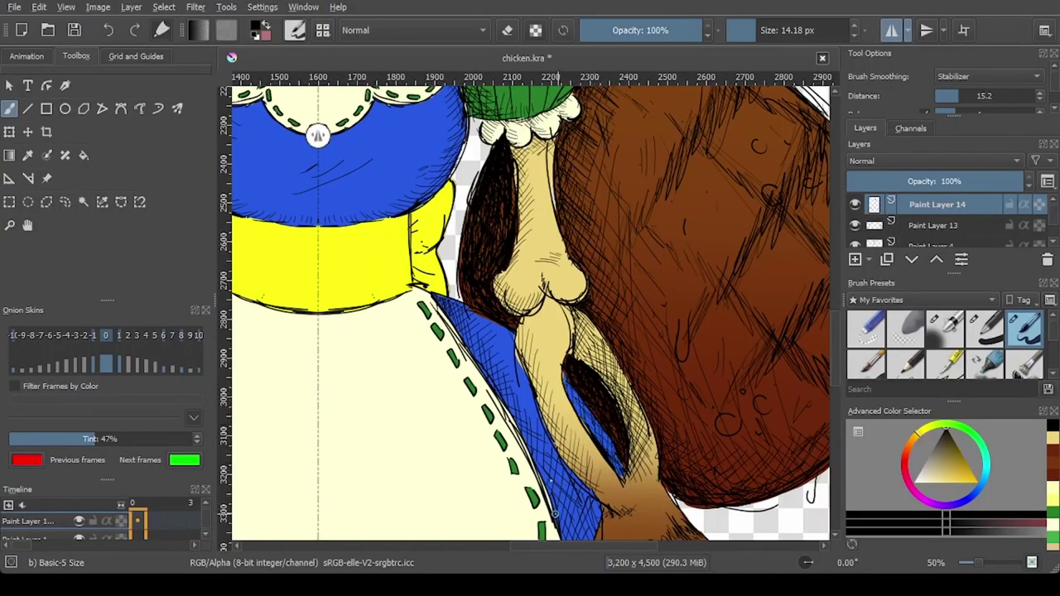
pyautogui.moveTo(559, 507)
pyautogui.mouseDown()
pyautogui.moveTo(481, 356)
pyautogui.moveTo(510, 96)
pyautogui.mouseUp()
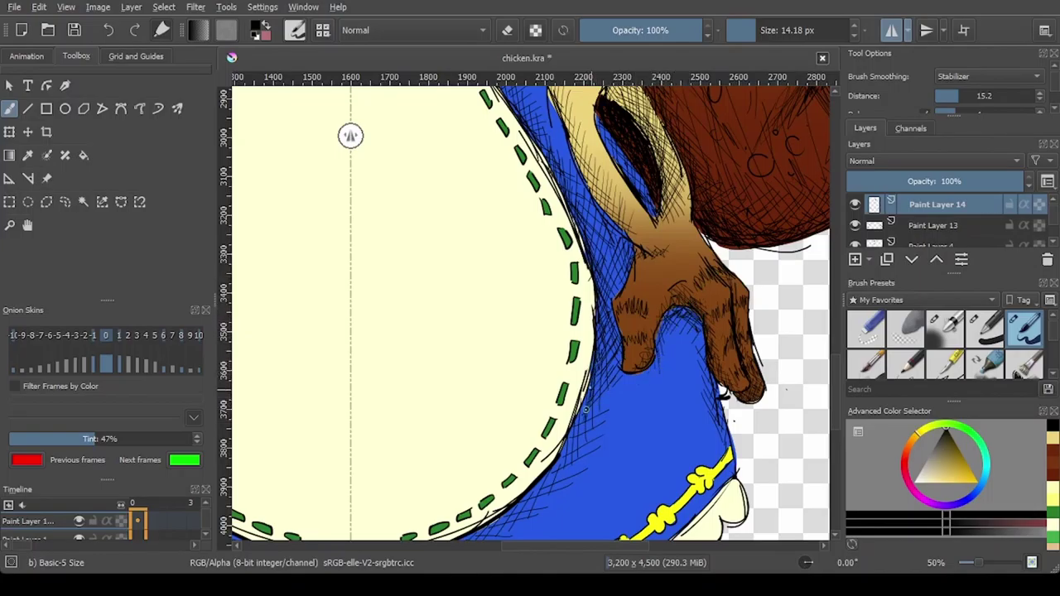
pyautogui.scroll(-2, 534, 490)
pyautogui.scroll(1, 576, 431)
pyautogui.moveTo(595, 418); pyautogui.dragTo(579, 425)
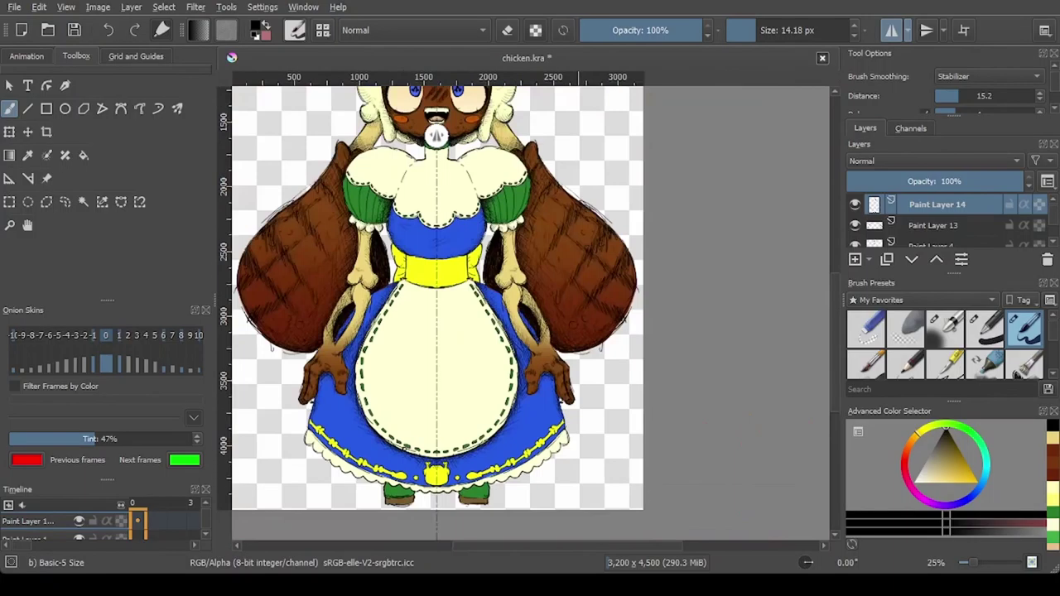
# Step: Hatch the skirt's outer edges and lower border, and shade the scallops of the cream hem
pyautogui.scroll(-3, 495, 469)
pyautogui.scroll(3, 388, 346)
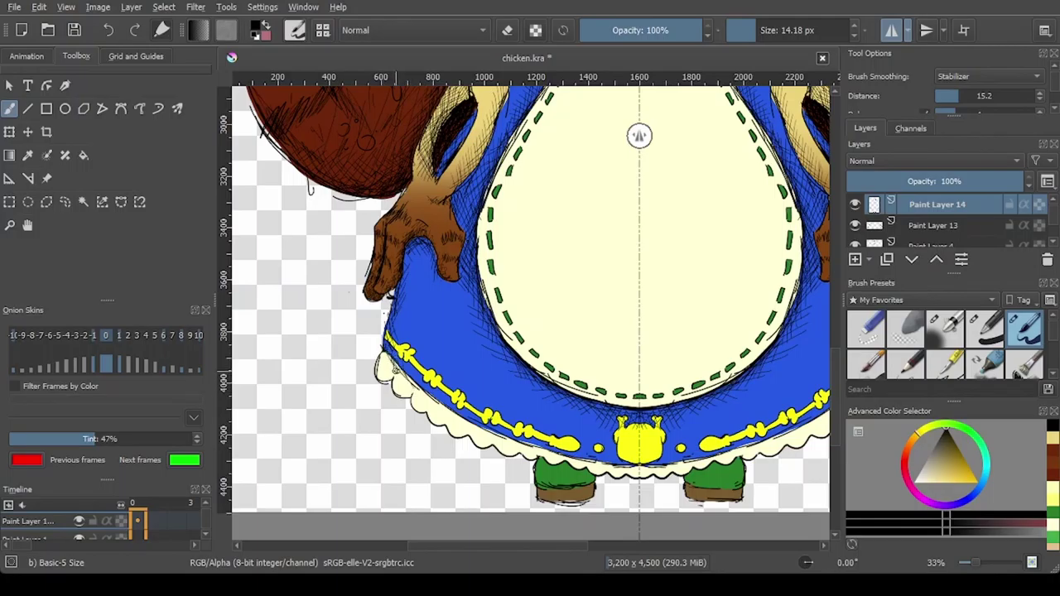
pyautogui.scroll(2, 381, 364)
pyautogui.moveTo(391, 290); pyautogui.dragTo(521, 389)
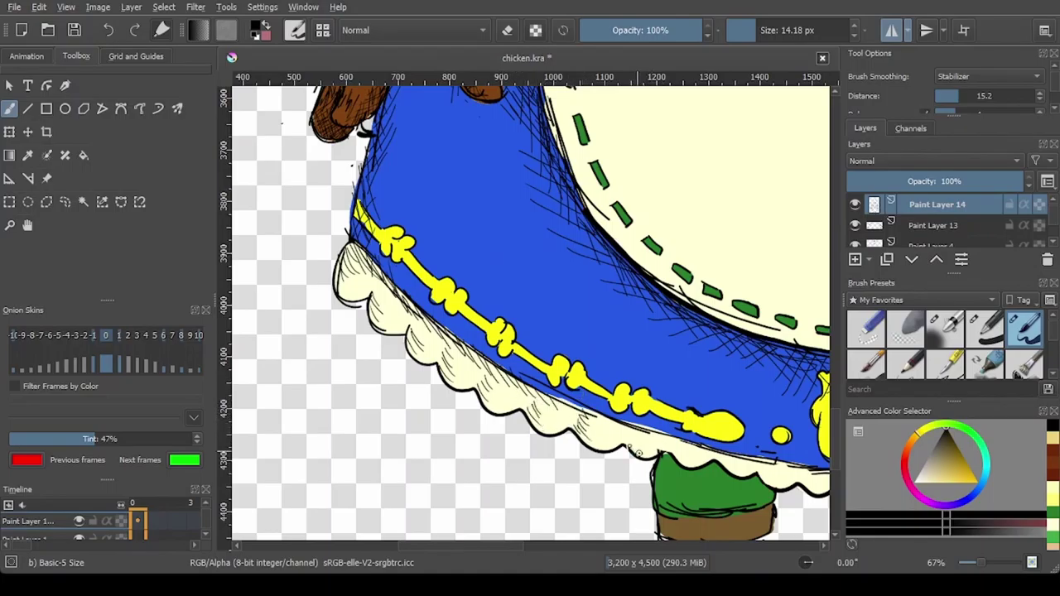
pyautogui.scroll(-3, 342, 326)
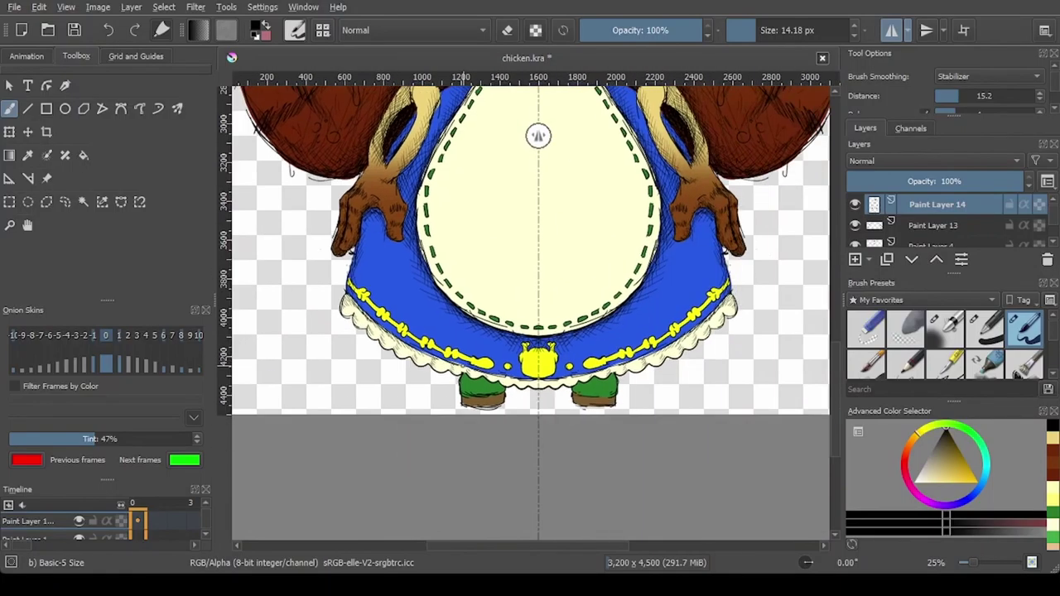
# Step: Hatch the middle of the cream hem and crosshatch the green socks and brown shoes
pyautogui.scroll(2, 490, 369)
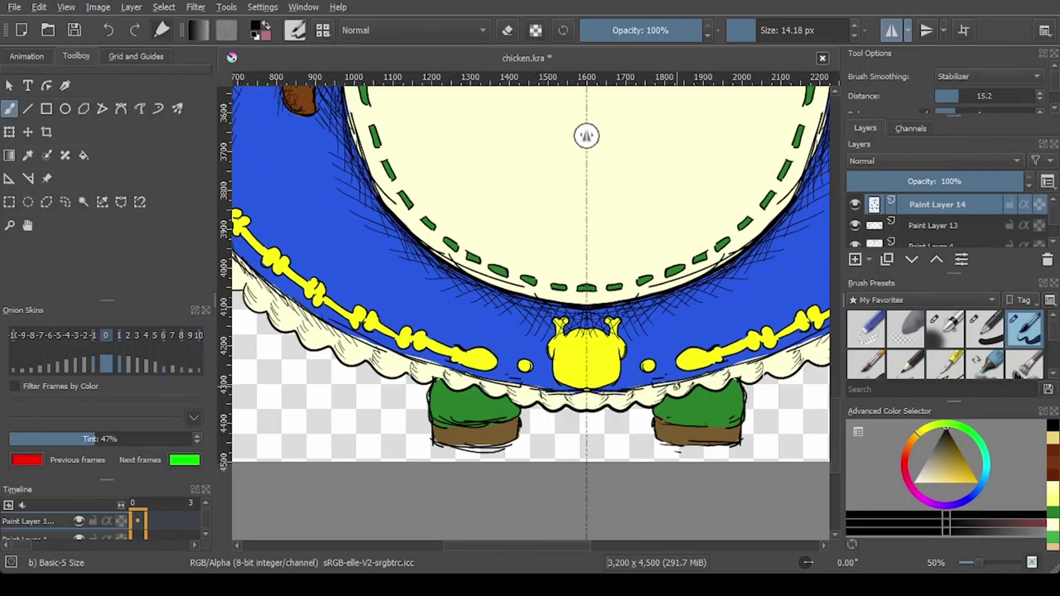
pyautogui.scroll(1, 540, 390)
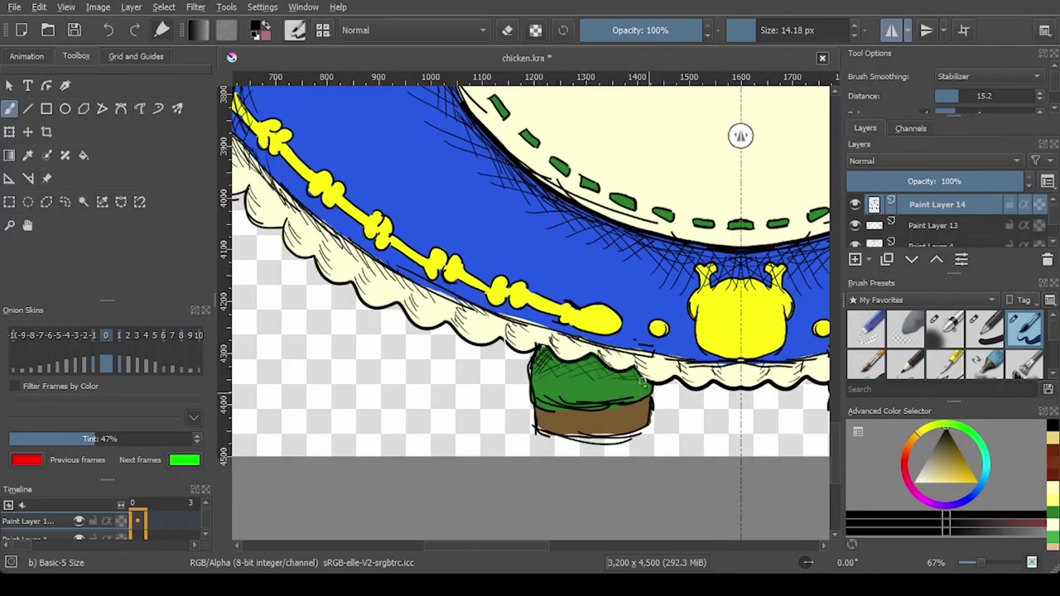
pyautogui.moveTo(646, 405)
pyautogui.mouseDown()
pyautogui.moveTo(594, 411)
pyautogui.moveTo(642, 403)
pyautogui.mouseUp()
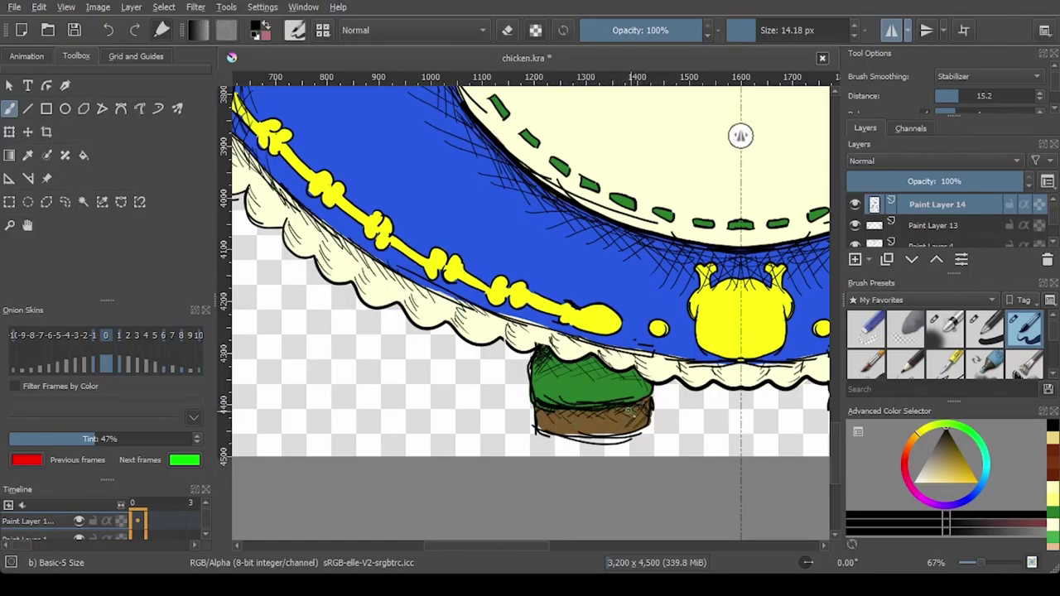
# Step: Crosshatch the yellow bow loops on both sides of the waistband
pyautogui.scroll(-6, 604, 385)
pyautogui.moveTo(617, 222); pyautogui.dragTo(565, 322)
pyautogui.scroll(1, 566, 321)
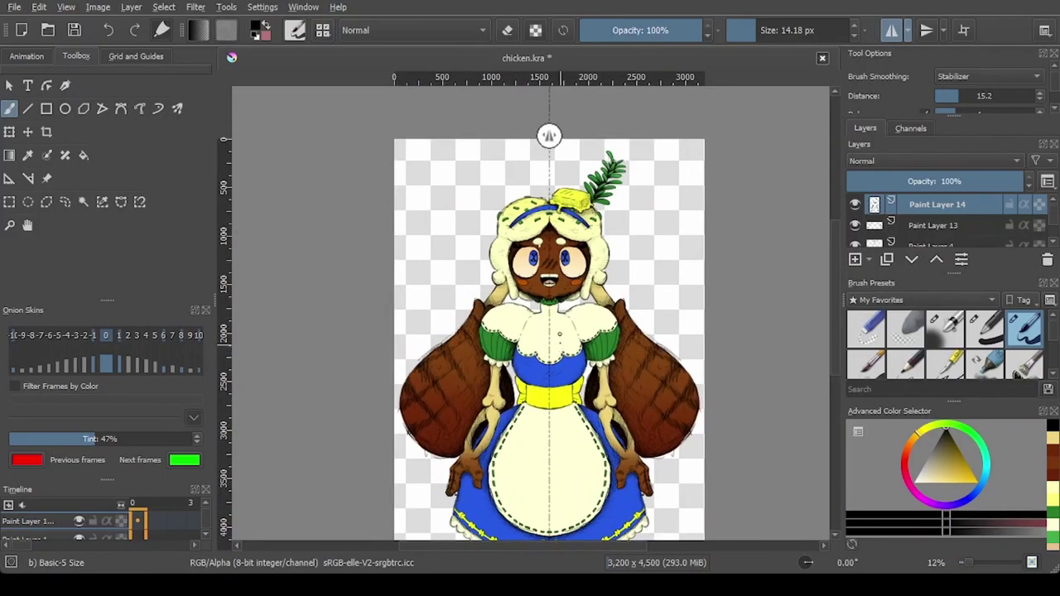
pyautogui.scroll(-2, 549, 135)
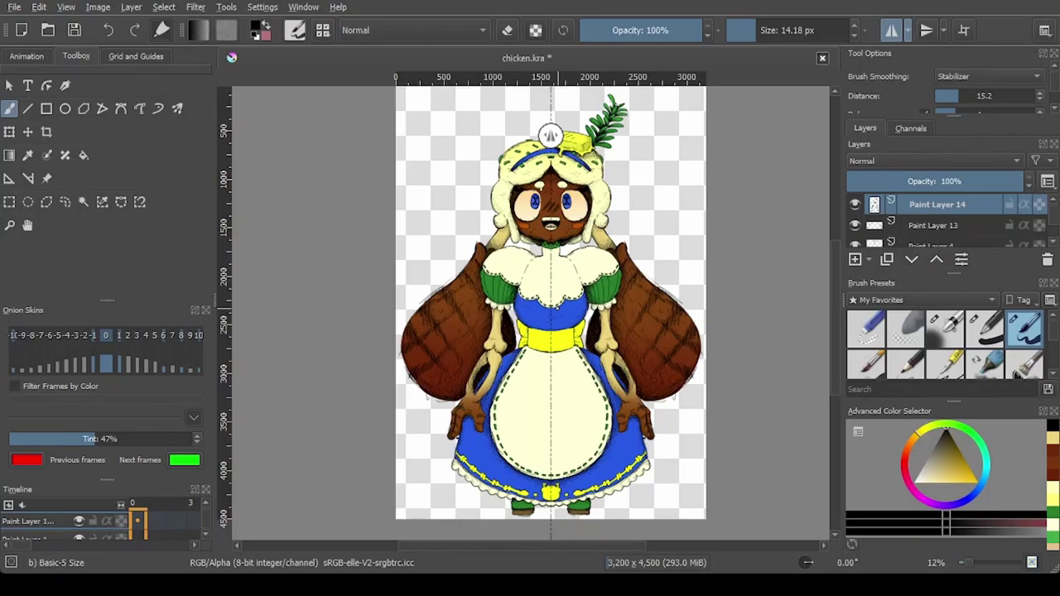
pyautogui.scroll(6, 550, 336)
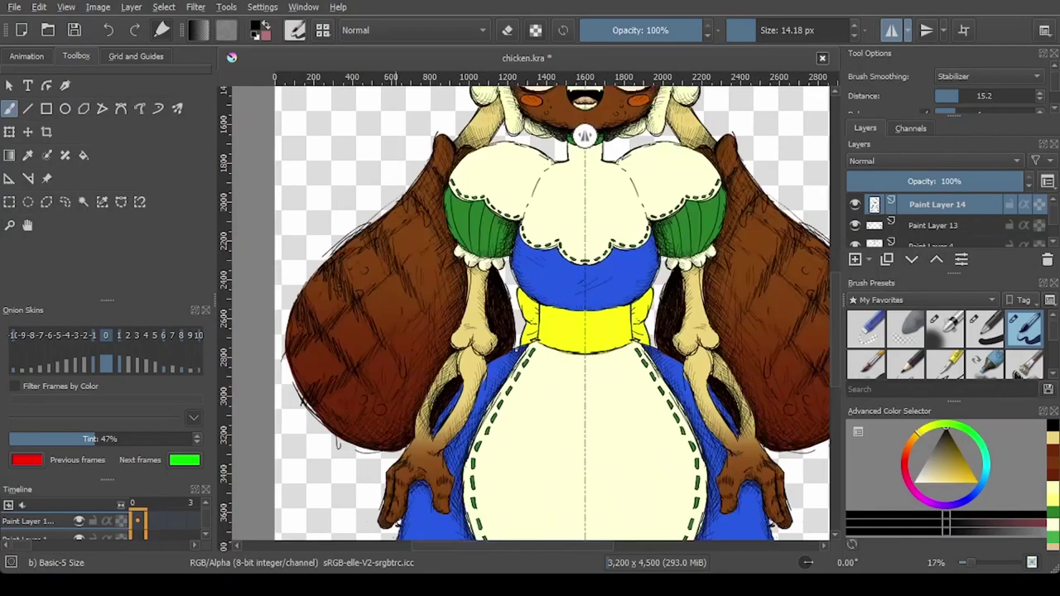
pyautogui.moveTo(696, 323)
pyautogui.mouseDown()
pyautogui.moveTo(706, 348)
pyautogui.moveTo(696, 386)
pyautogui.moveTo(704, 414)
pyautogui.moveTo(700, 373)
pyautogui.moveTo(711, 418)
pyautogui.moveTo(697, 383)
pyautogui.moveTo(725, 383)
pyautogui.moveTo(706, 348)
pyautogui.moveTo(701, 414)
pyautogui.mouseUp()
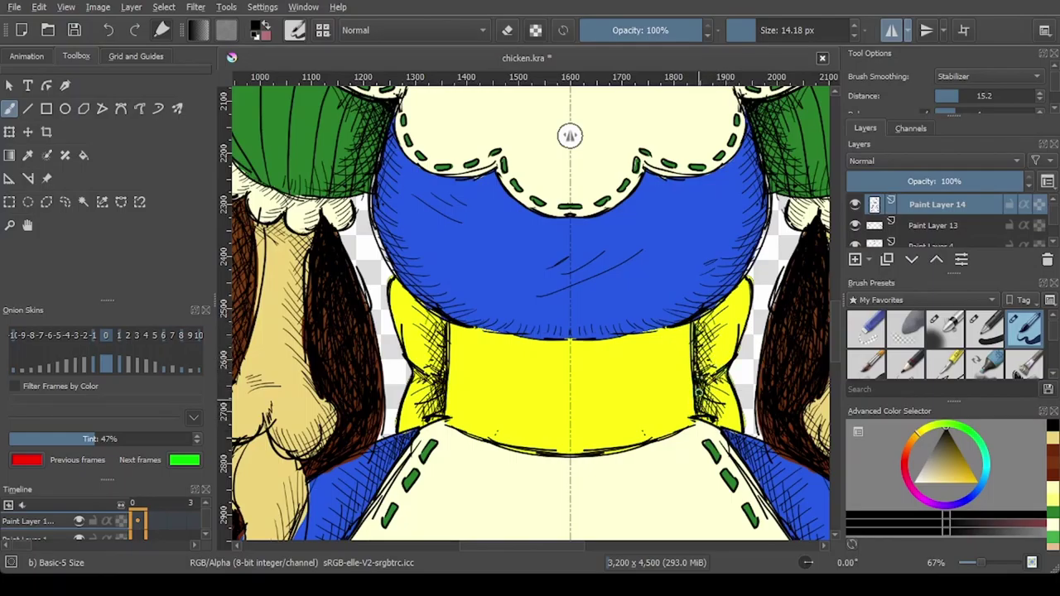
pyautogui.moveTo(712, 377); pyautogui.dragTo(749, 283)
pyautogui.moveTo(709, 331)
pyautogui.mouseDown()
pyautogui.moveTo(745, 275)
pyautogui.moveTo(740, 422)
pyautogui.moveTo(731, 411)
pyautogui.mouseUp()
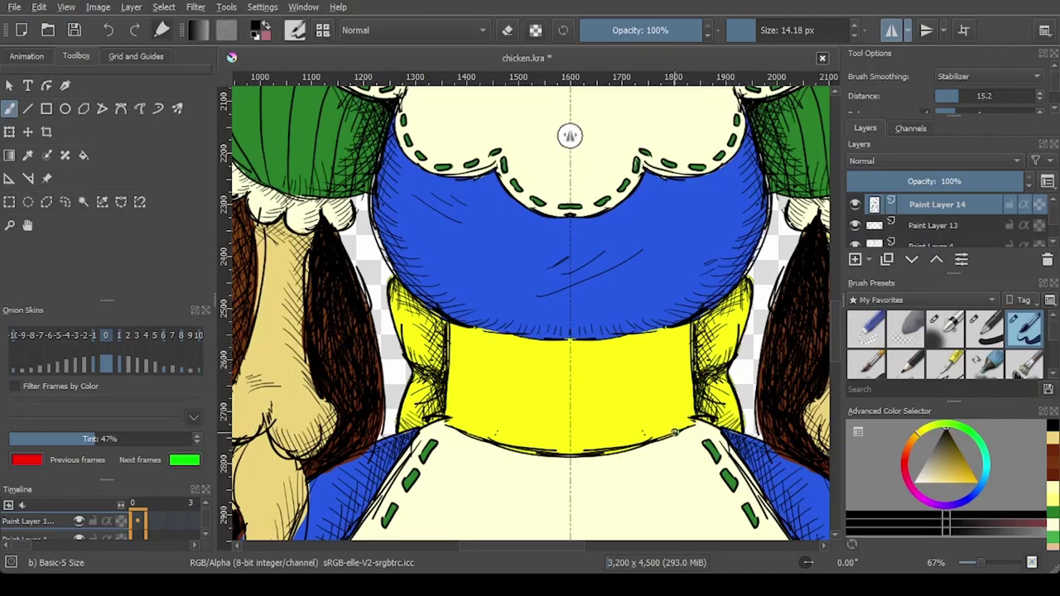
# Step: Crosshatch the edges of the yellow waistband, and add a few unmirrored fold lines across its middle
pyautogui.moveTo(676, 432)
pyautogui.mouseDown()
pyautogui.moveTo(673, 348)
pyautogui.moveTo(654, 331)
pyautogui.moveTo(531, 357)
pyautogui.moveTo(539, 367)
pyautogui.moveTo(522, 347)
pyautogui.moveTo(446, 327)
pyautogui.mouseUp()
pyautogui.moveTo(691, 333)
pyautogui.mouseDown()
pyautogui.moveTo(686, 406)
pyautogui.moveTo(655, 402)
pyautogui.moveTo(658, 434)
pyautogui.moveTo(575, 448)
pyautogui.mouseUp()
pyautogui.moveTo(646, 339)
pyautogui.mouseDown()
pyautogui.moveTo(670, 333)
pyautogui.moveTo(550, 343)
pyautogui.moveTo(684, 333)
pyautogui.moveTo(620, 339)
pyautogui.mouseUp()
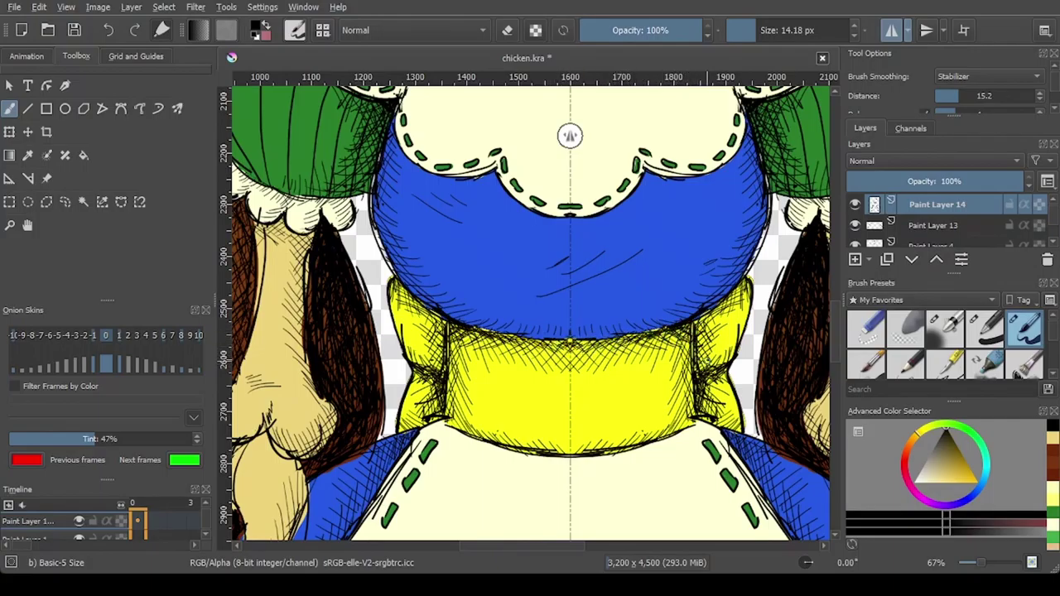
pyautogui.scroll(-4, 721, 303)
pyautogui.scroll(1, 779, 244)
pyautogui.scroll(3, 743, 304)
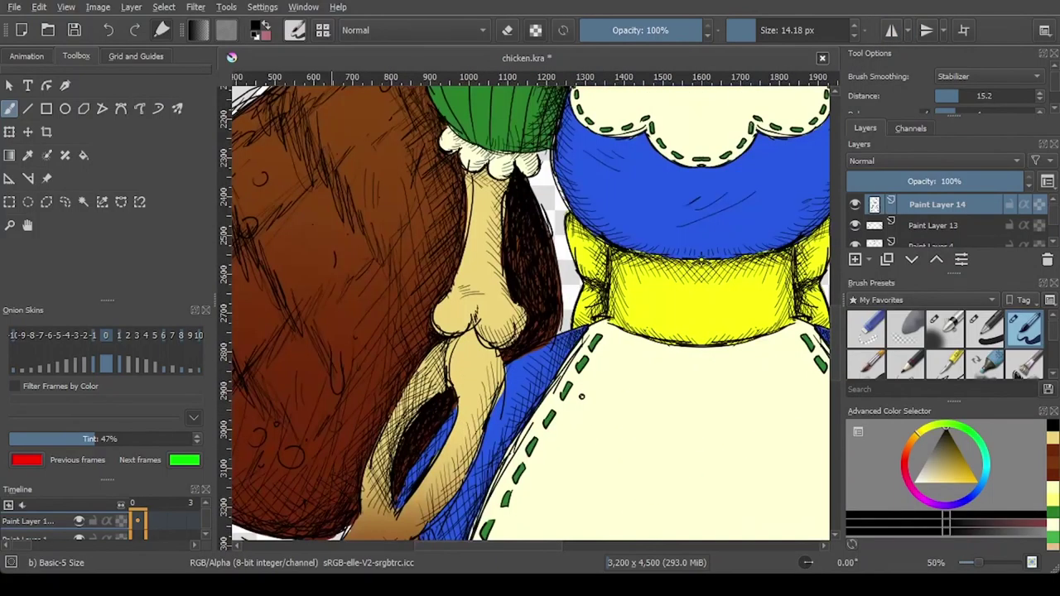
pyautogui.scroll(-3, 767, 297)
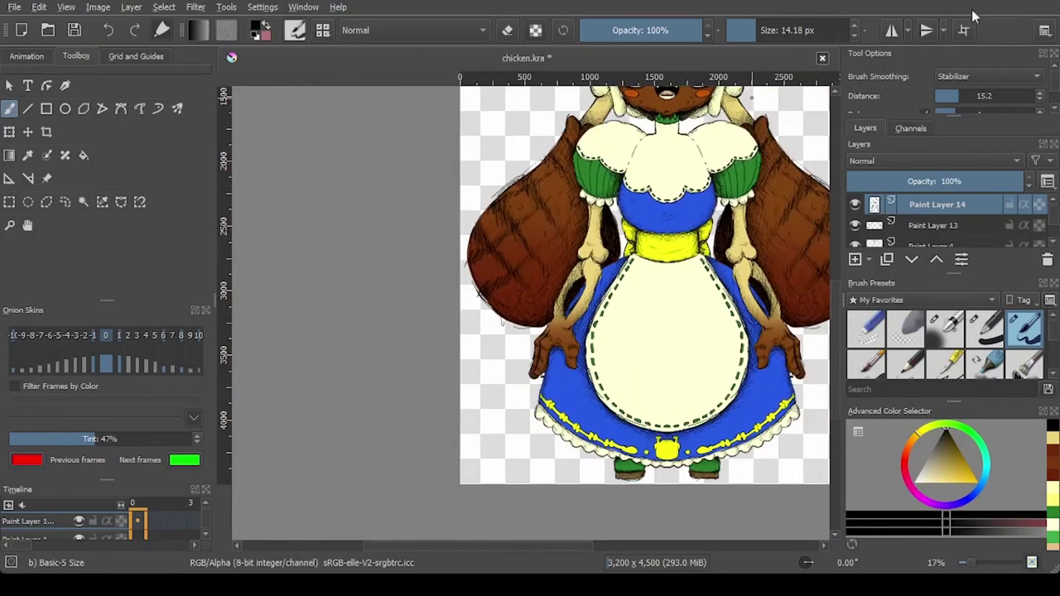
# Step: With mirroring on, crosshatch the top of the cream apron just below the waistband
pyautogui.click(892, 30)
pyautogui.scroll(1, 626, 306)
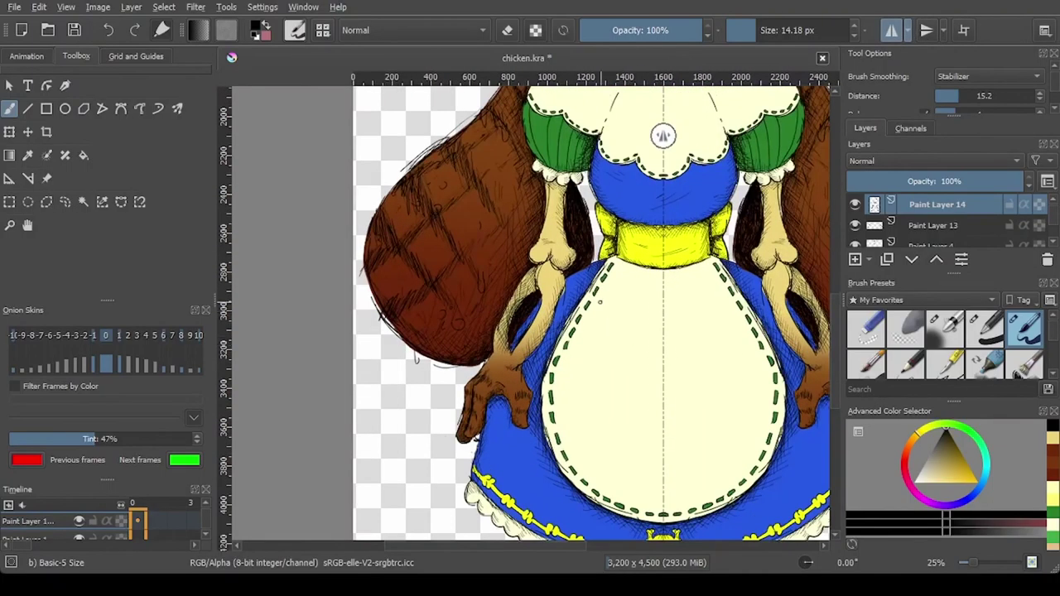
pyautogui.scroll(1, 553, 135)
pyautogui.moveTo(629, 261)
pyautogui.mouseDown()
pyautogui.moveTo(636, 290)
pyautogui.moveTo(688, 294)
pyautogui.moveTo(769, 257)
pyautogui.moveTo(720, 279)
pyautogui.mouseUp()
pyautogui.moveTo(652, 274)
pyautogui.mouseDown()
pyautogui.moveTo(628, 263)
pyautogui.moveTo(567, 358)
pyautogui.mouseUp()
pyautogui.scroll(-1, 600, 348)
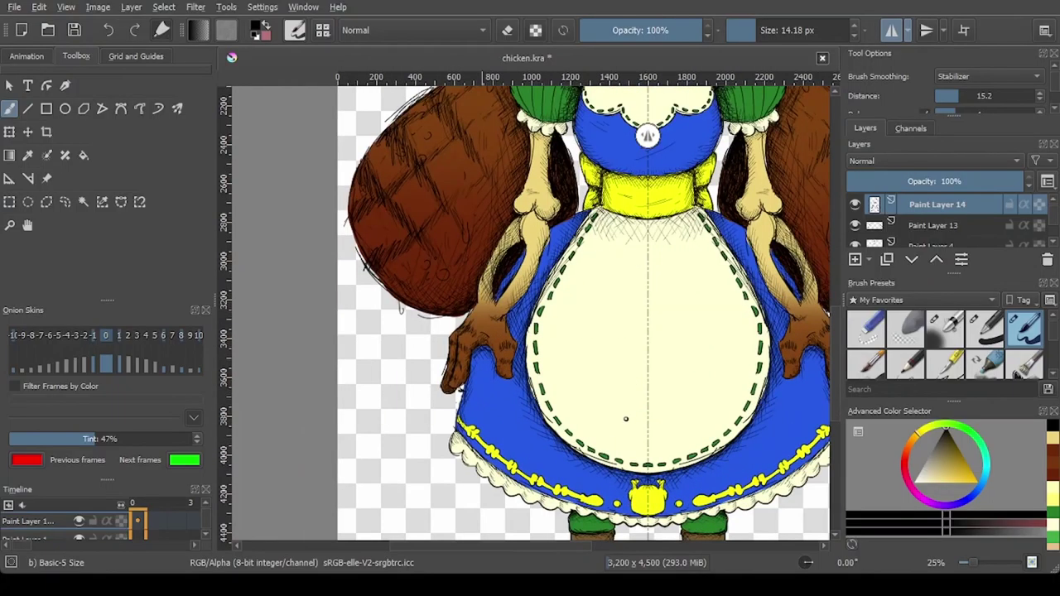
# Step: With mirroring off, draw curved fold lines across the upper, middle and lower parts of the apron
pyautogui.click(893, 31)
pyautogui.moveTo(608, 433)
pyautogui.mouseDown()
pyautogui.moveTo(726, 372)
pyautogui.moveTo(723, 392)
pyautogui.mouseUp()
pyautogui.moveTo(559, 355)
pyautogui.mouseDown()
pyautogui.moveTo(608, 414)
pyautogui.moveTo(629, 407)
pyautogui.moveTo(613, 398)
pyautogui.mouseUp()
pyautogui.moveTo(624, 317)
pyautogui.mouseDown()
pyautogui.moveTo(698, 275)
pyautogui.moveTo(621, 313)
pyautogui.mouseUp()
pyautogui.moveTo(597, 301); pyautogui.dragTo(618, 308)
pyautogui.moveTo(694, 278)
pyautogui.mouseDown()
pyautogui.moveTo(589, 300)
pyautogui.moveTo(666, 339)
pyautogui.mouseUp()
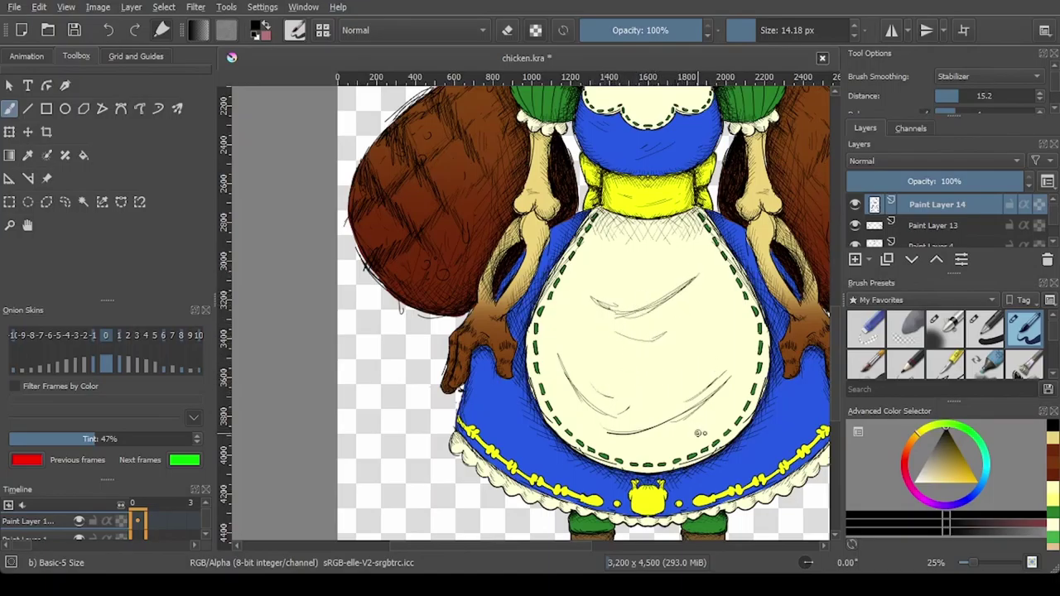
pyautogui.moveTo(649, 453); pyautogui.dragTo(713, 429)
pyautogui.moveTo(712, 262); pyautogui.dragTo(710, 257)
pyautogui.click(892, 30)
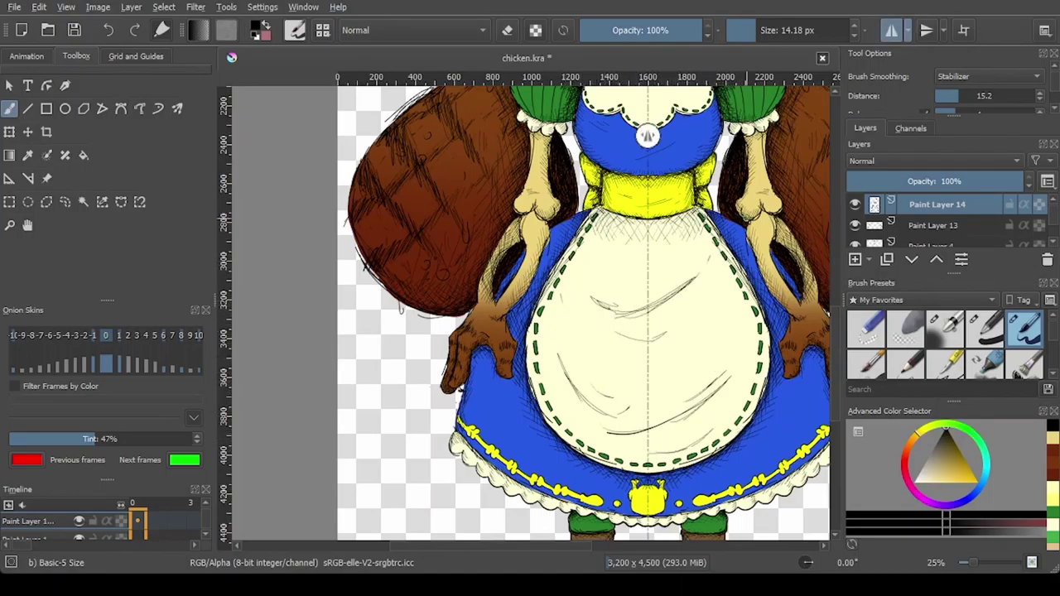
pyautogui.click(892, 31)
# Step: Crosshatch the large upper fold of the apron along its curve
pyautogui.moveTo(596, 291); pyautogui.dragTo(604, 308)
pyautogui.moveTo(605, 293); pyautogui.dragTo(624, 312)
pyautogui.moveTo(632, 293); pyautogui.dragTo(638, 310)
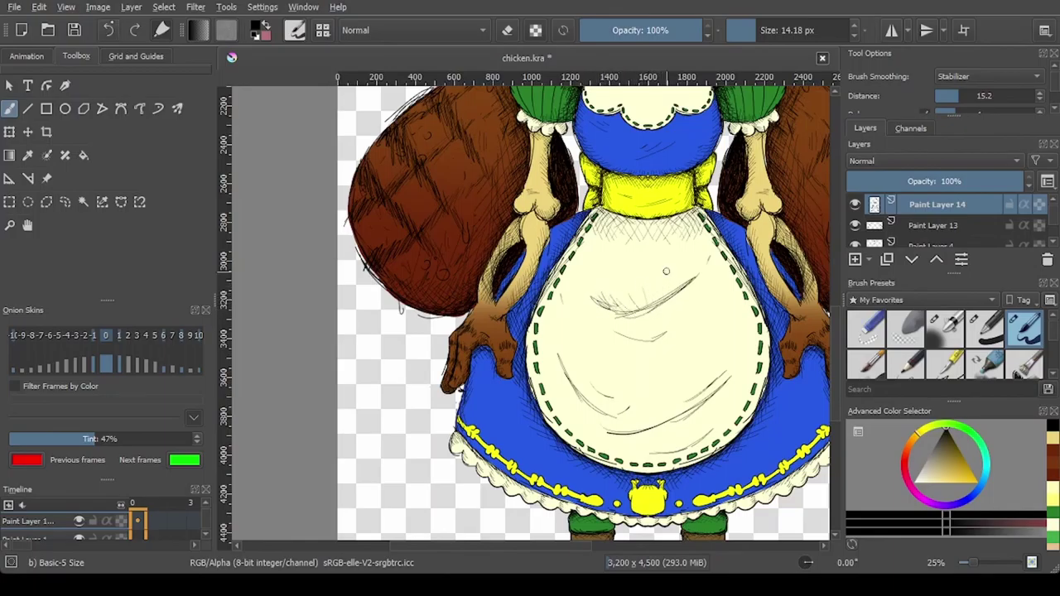
pyautogui.scroll(3, 666, 271)
pyautogui.moveTo(700, 359)
pyautogui.mouseDown()
pyautogui.moveTo(467, 431)
pyautogui.moveTo(431, 403)
pyautogui.moveTo(459, 403)
pyautogui.moveTo(540, 453)
pyautogui.moveTo(646, 404)
pyautogui.moveTo(427, 423)
pyautogui.moveTo(494, 459)
pyautogui.moveTo(503, 435)
pyautogui.moveTo(616, 407)
pyautogui.mouseUp()
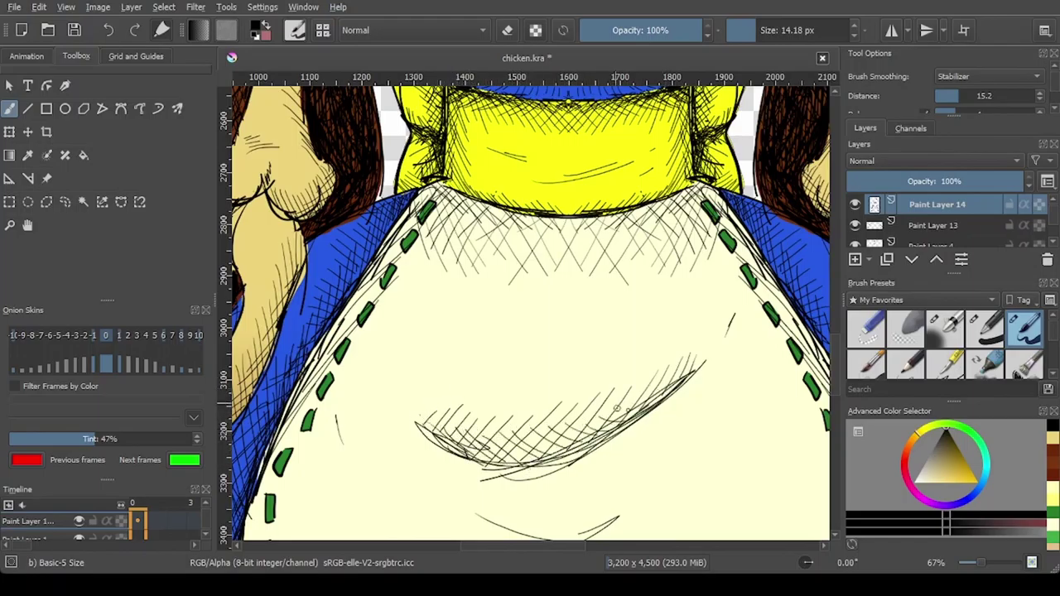
# Step: Hatch diagonal shading strokes along the small middle fold and the long lower fold of the apron
pyautogui.scroll(-3, 700, 365)
pyautogui.scroll(1, 704, 308)
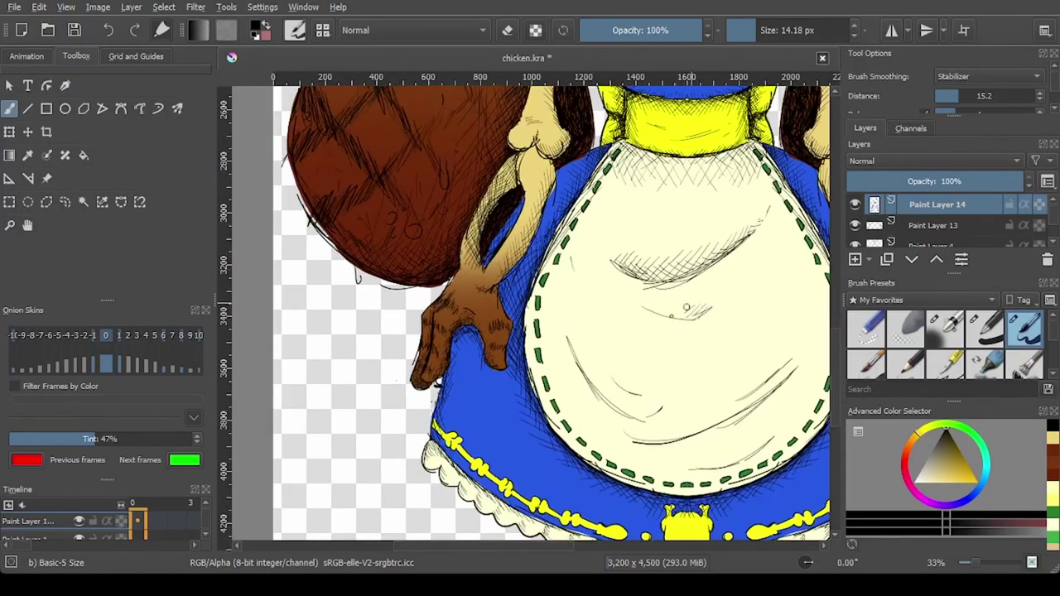
pyautogui.moveTo(686, 307); pyautogui.dragTo(645, 312)
pyautogui.moveTo(648, 425)
pyautogui.mouseDown()
pyautogui.moveTo(704, 416)
pyautogui.moveTo(796, 355)
pyautogui.mouseUp()
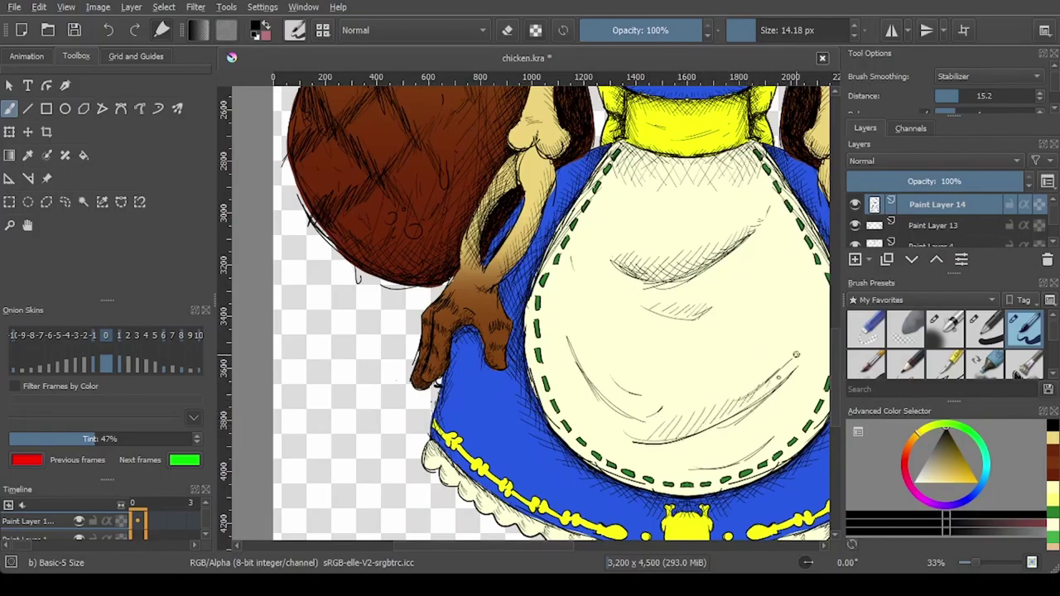
# Step: Crosshatch the long lower fold and the curved side fold of the apron, and hatch the small fold near its lower edge
pyautogui.moveTo(714, 464); pyautogui.dragTo(793, 405)
pyautogui.moveTo(580, 337)
pyautogui.mouseDown()
pyautogui.moveTo(647, 405)
pyautogui.moveTo(669, 387)
pyautogui.moveTo(666, 402)
pyautogui.moveTo(640, 414)
pyautogui.moveTo(597, 391)
pyautogui.mouseUp()
pyautogui.moveTo(655, 439); pyautogui.dragTo(696, 426)
pyautogui.moveTo(716, 465); pyautogui.dragTo(735, 459)
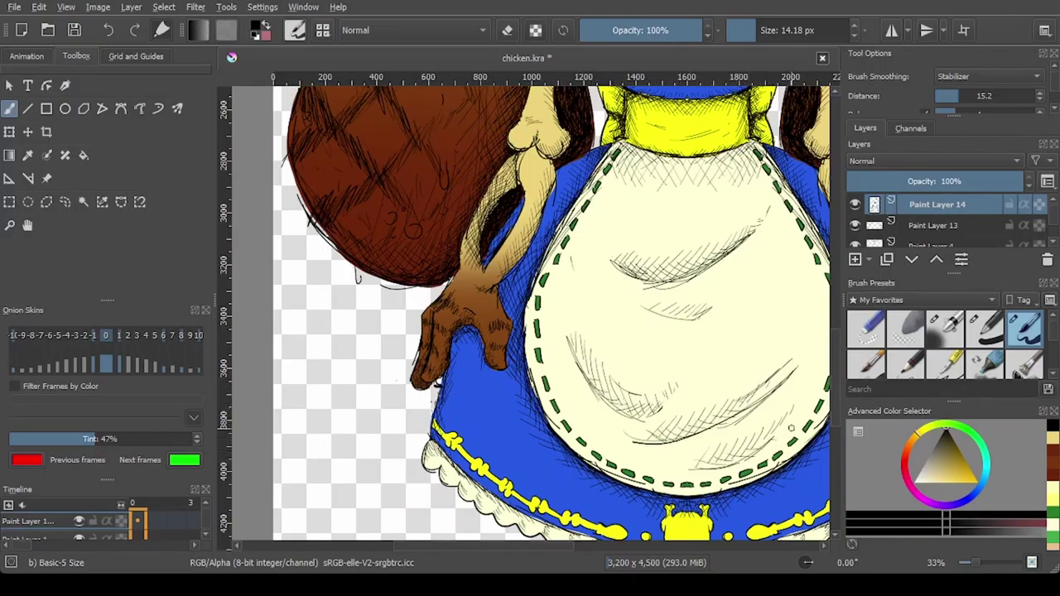
pyautogui.scroll(-2, 792, 428)
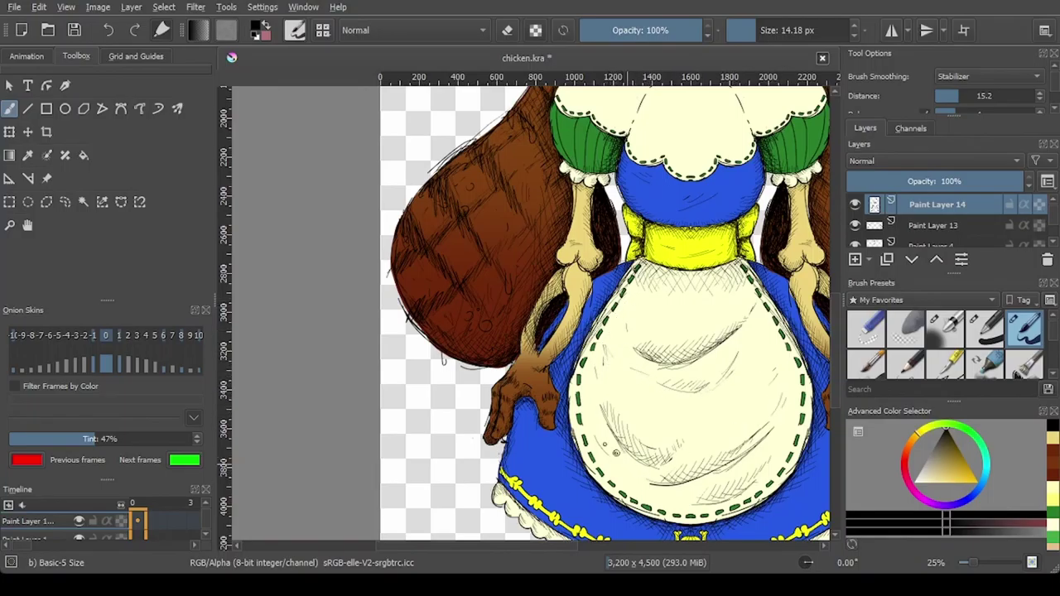
pyautogui.scroll(-3, 645, 300)
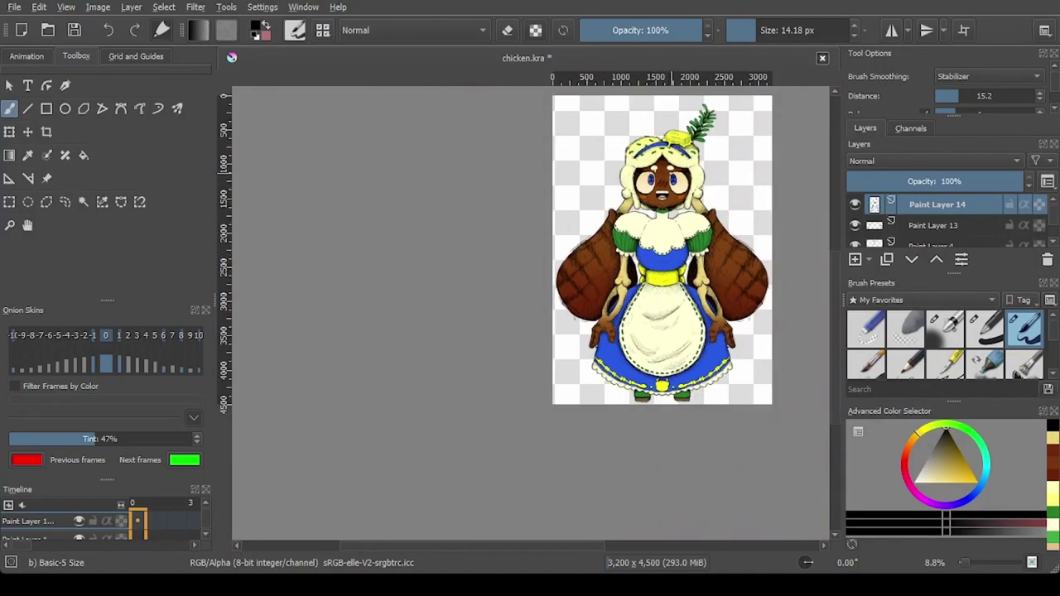
# Step: With mirroring on, hatch the inner edge of the cream shoulder ruffles where they meet the bodice
pyautogui.scroll(3, 666, 183)
pyautogui.click(892, 31)
pyautogui.scroll(2, 678, 294)
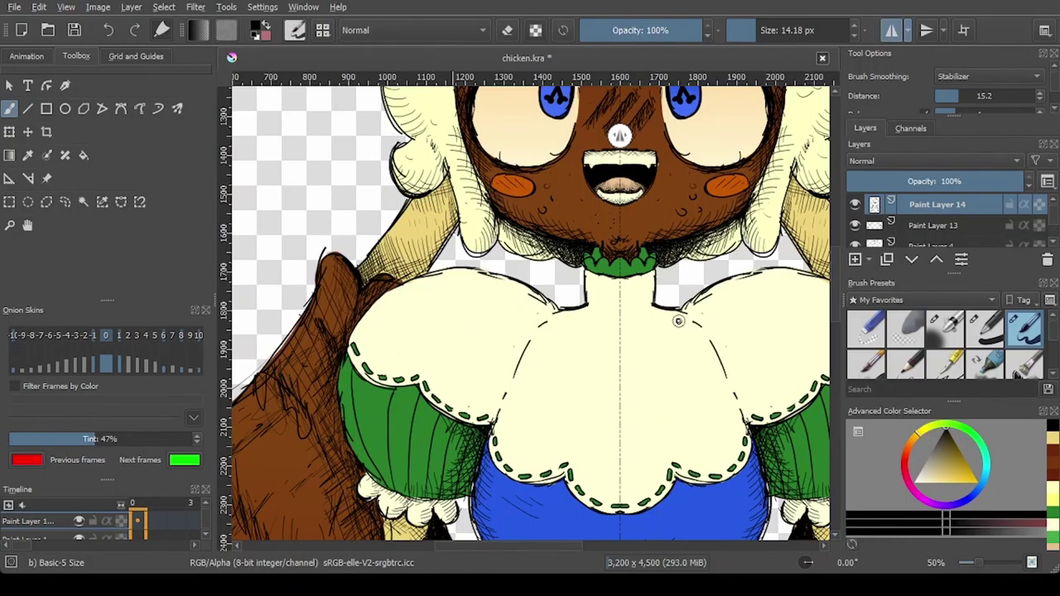
pyautogui.moveTo(746, 392); pyautogui.dragTo(748, 421)
pyautogui.moveTo(740, 375); pyautogui.dragTo(743, 412)
pyautogui.moveTo(734, 361); pyautogui.dragTo(736, 386)
pyautogui.moveTo(716, 338)
pyautogui.mouseDown()
pyautogui.moveTo(722, 363)
pyautogui.moveTo(714, 344)
pyautogui.mouseUp()
pyautogui.moveTo(741, 391); pyautogui.dragTo(753, 416)
# Step: Crosshatch the lower inner corners of the cream shoulder ruffles above the green sleeves and extend short hatching along their stitched edges
pyautogui.moveTo(787, 398); pyautogui.dragTo(759, 424)
pyautogui.moveTo(777, 403)
pyautogui.mouseDown()
pyautogui.moveTo(747, 424)
pyautogui.moveTo(743, 414)
pyautogui.mouseUp()
pyautogui.moveTo(743, 389); pyautogui.dragTo(732, 400)
pyautogui.moveTo(741, 355)
pyautogui.mouseDown()
pyautogui.moveTo(680, 369)
pyautogui.moveTo(737, 418)
pyautogui.mouseUp()
pyautogui.moveTo(759, 373)
pyautogui.mouseDown()
pyautogui.moveTo(745, 414)
pyautogui.moveTo(770, 398)
pyautogui.mouseUp()
pyautogui.moveTo(792, 377); pyautogui.dragTo(781, 397)
pyautogui.moveTo(809, 376); pyautogui.dragTo(792, 398)
pyautogui.scroll(-2, 745, 373)
pyautogui.scroll(3, 688, 307)
pyautogui.moveTo(688, 300); pyautogui.dragTo(685, 327)
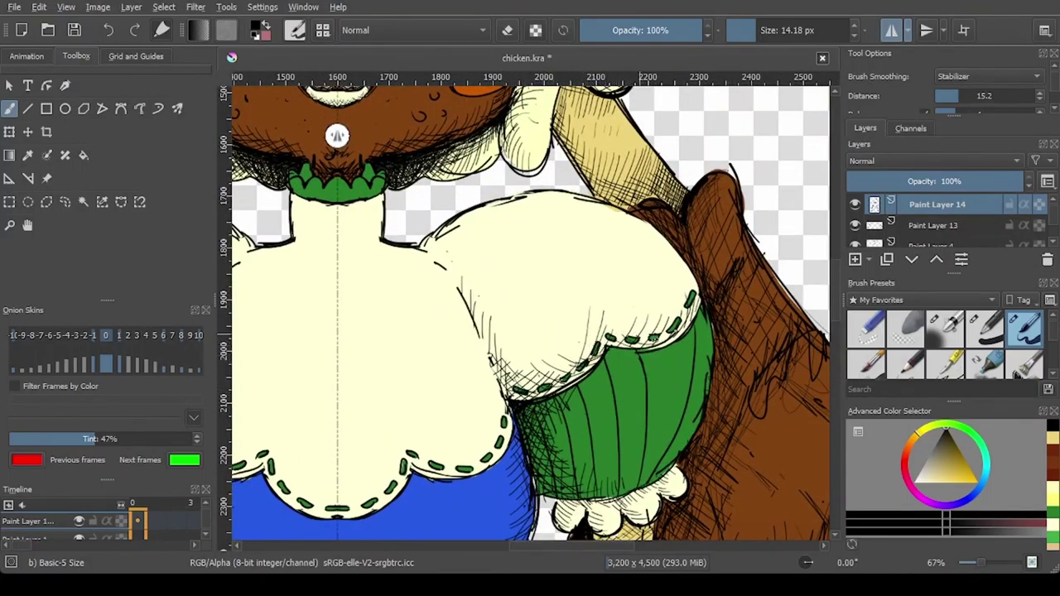
pyautogui.scroll(-1, 604, 279)
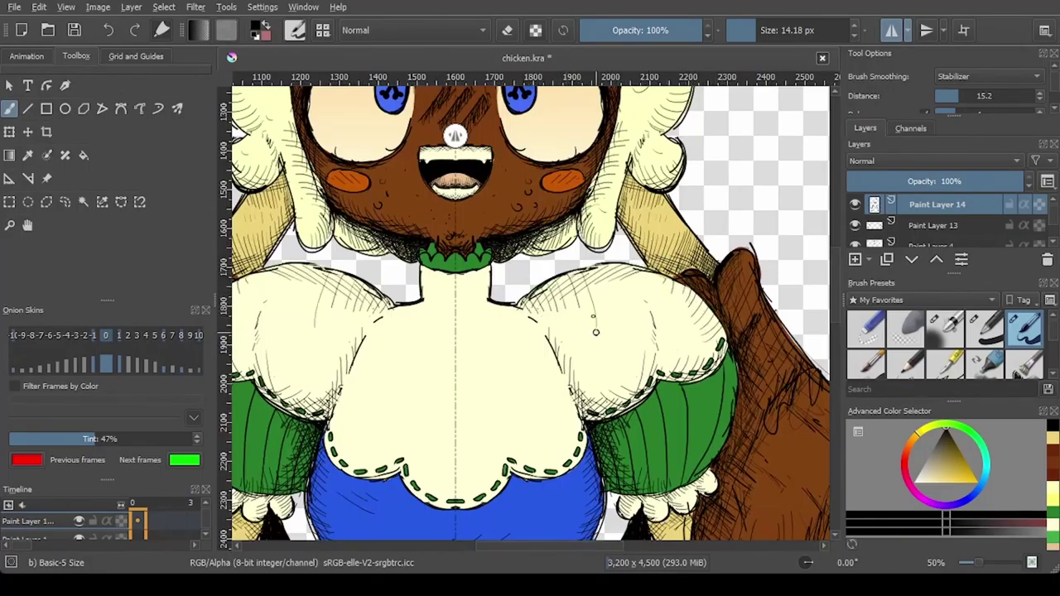
# Step: Hatch the neck and side edges of the cream bodice, adding small curved strokes below the neck and shading above the scallops
pyautogui.scroll(-1, 553, 321)
pyautogui.scroll(1, 510, 286)
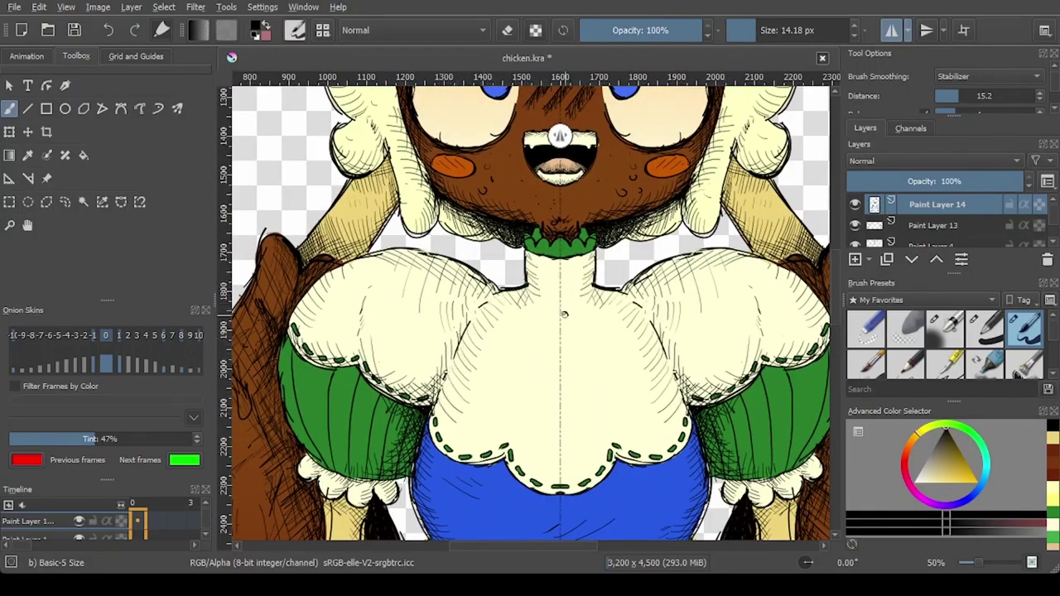
pyautogui.moveTo(578, 308); pyautogui.dragTo(564, 322)
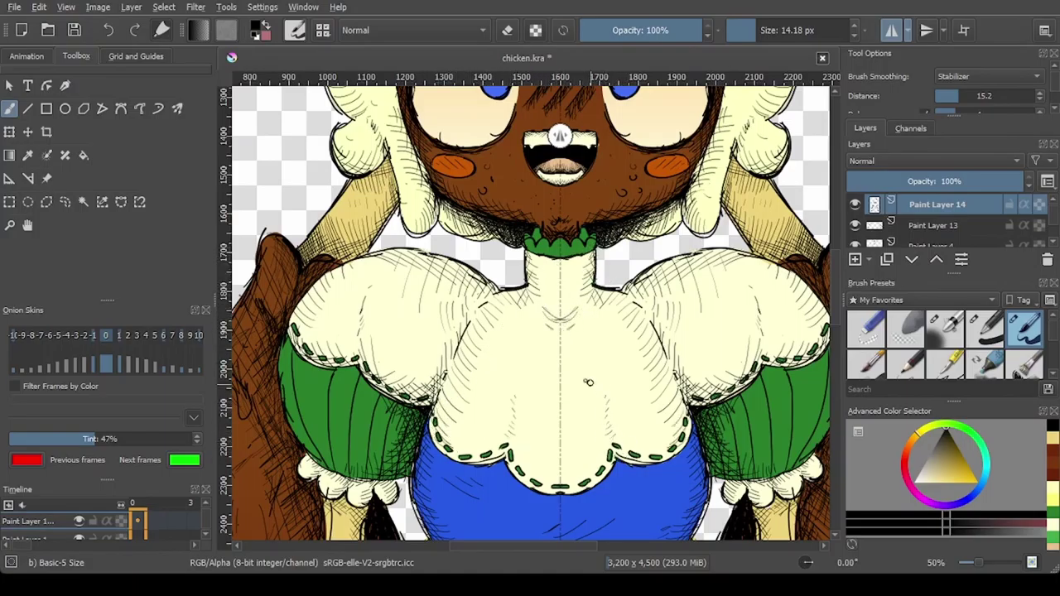
pyautogui.press('e')
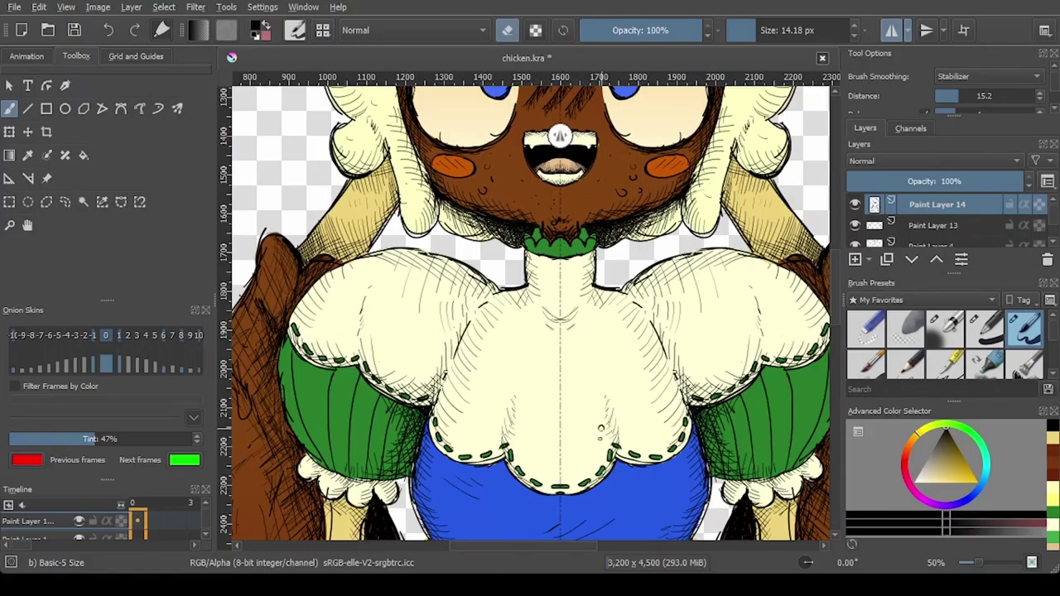
pyautogui.press('e')
pyautogui.scroll(-3, 626, 207)
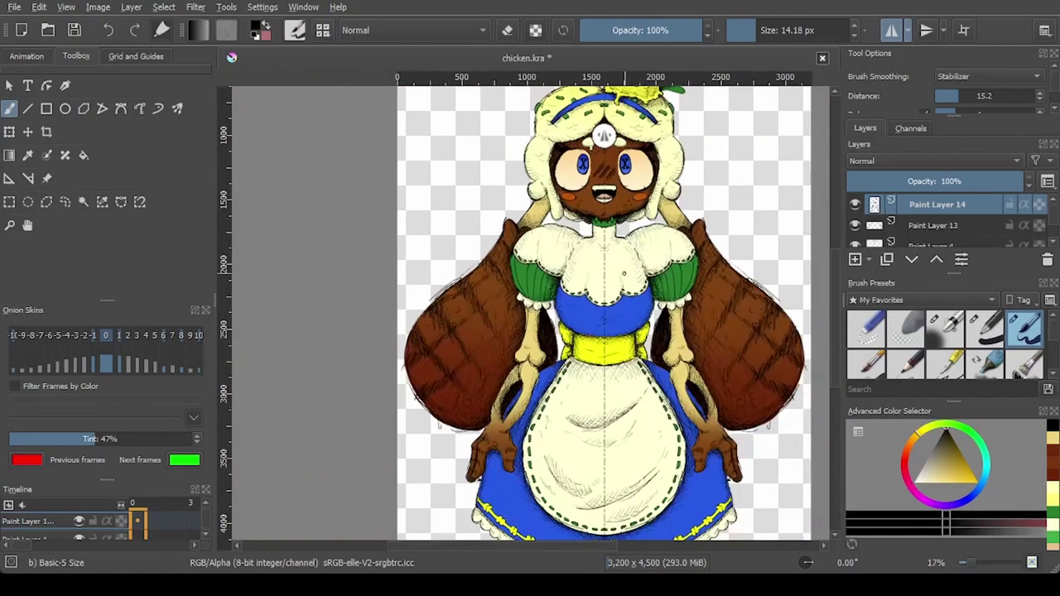
# Step: With mirroring off, add loose diagonal hatching strokes across the front of the cream bodice
pyautogui.scroll(3, 613, 252)
pyautogui.click(892, 33)
pyautogui.moveTo(638, 267)
pyautogui.mouseDown()
pyautogui.moveTo(567, 290)
pyautogui.moveTo(535, 265)
pyautogui.moveTo(577, 293)
pyautogui.mouseUp()
pyautogui.moveTo(579, 277); pyautogui.dragTo(592, 294)
pyautogui.moveTo(596, 275)
pyautogui.mouseDown()
pyautogui.moveTo(609, 291)
pyautogui.moveTo(618, 285)
pyautogui.mouseUp()
pyautogui.moveTo(613, 280); pyautogui.dragTo(585, 296)
pyautogui.moveTo(580, 286); pyautogui.dragTo(568, 294)
pyautogui.scroll(-4, 552, 258)
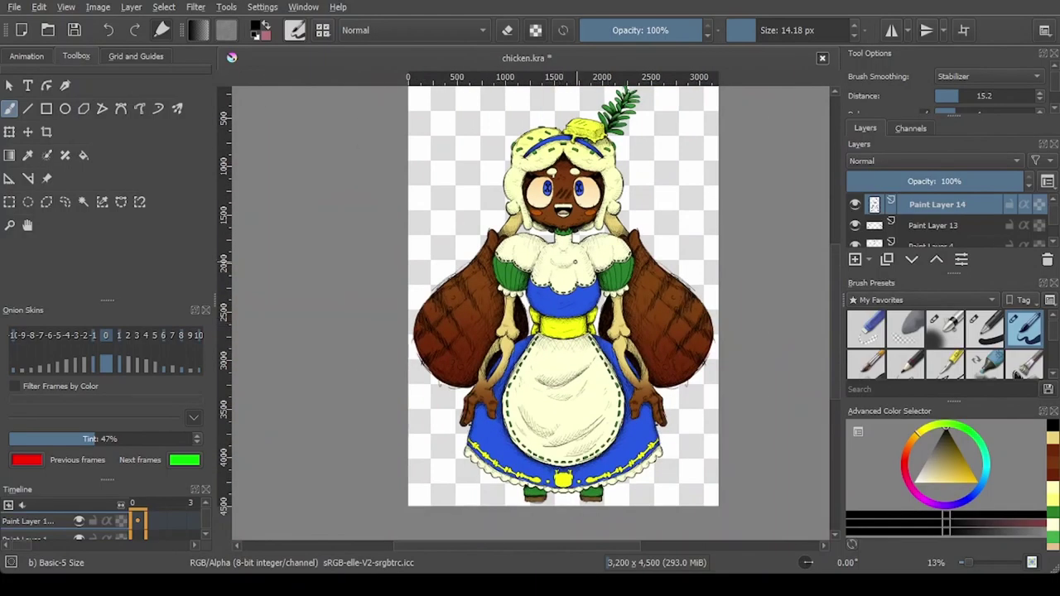
# Step: Examine the whole figure, then the bodice, sash and apron up close, for areas that still need work
pyautogui.scroll(1, 575, 262)
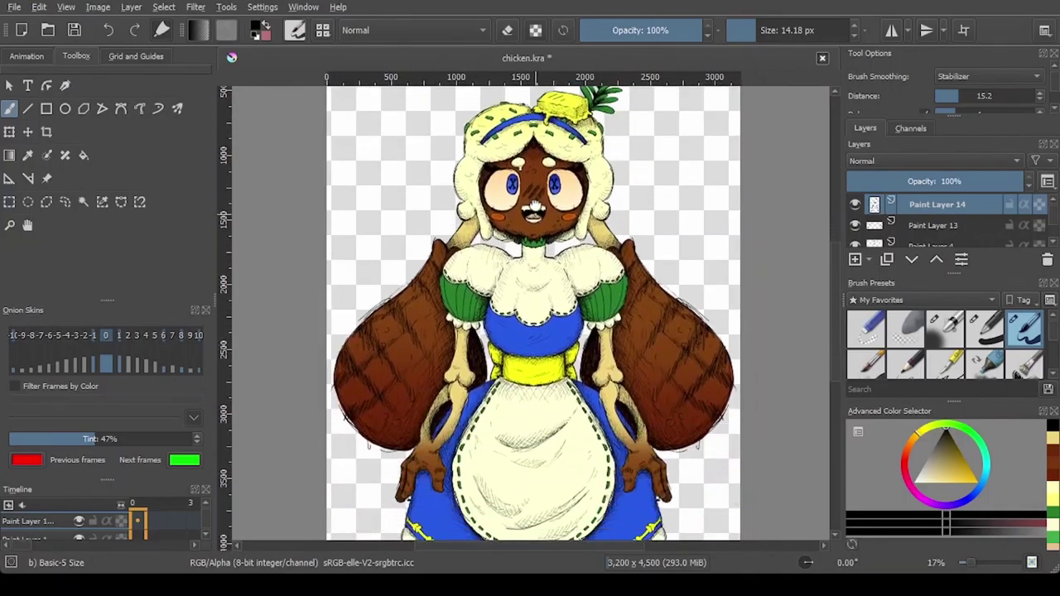
pyautogui.scroll(-1, 552, 253)
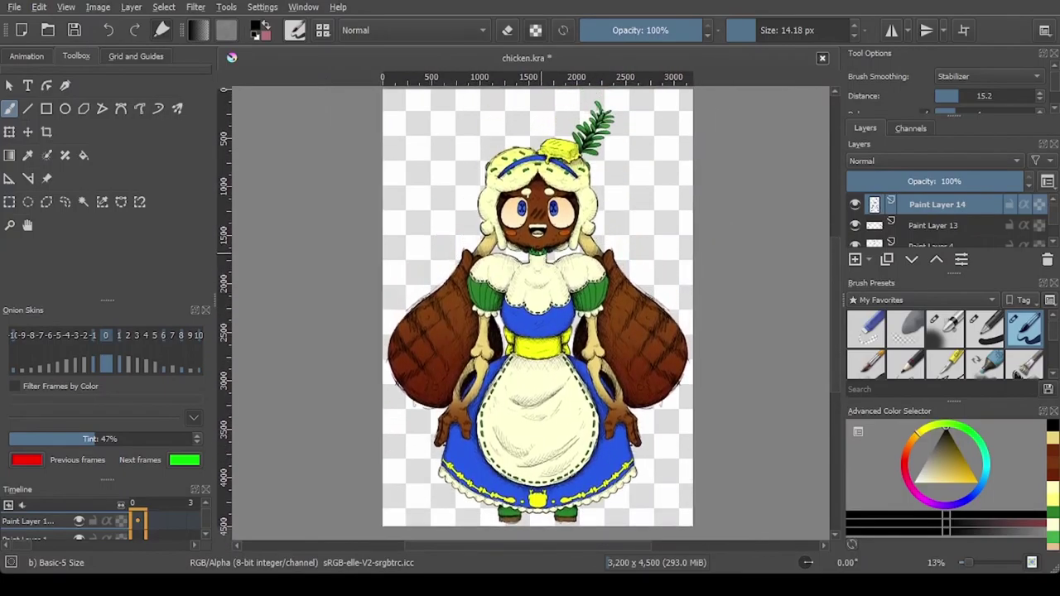
pyautogui.scroll(-5, 949, 234)
pyautogui.moveTo(596, 397); pyautogui.dragTo(595, 388)
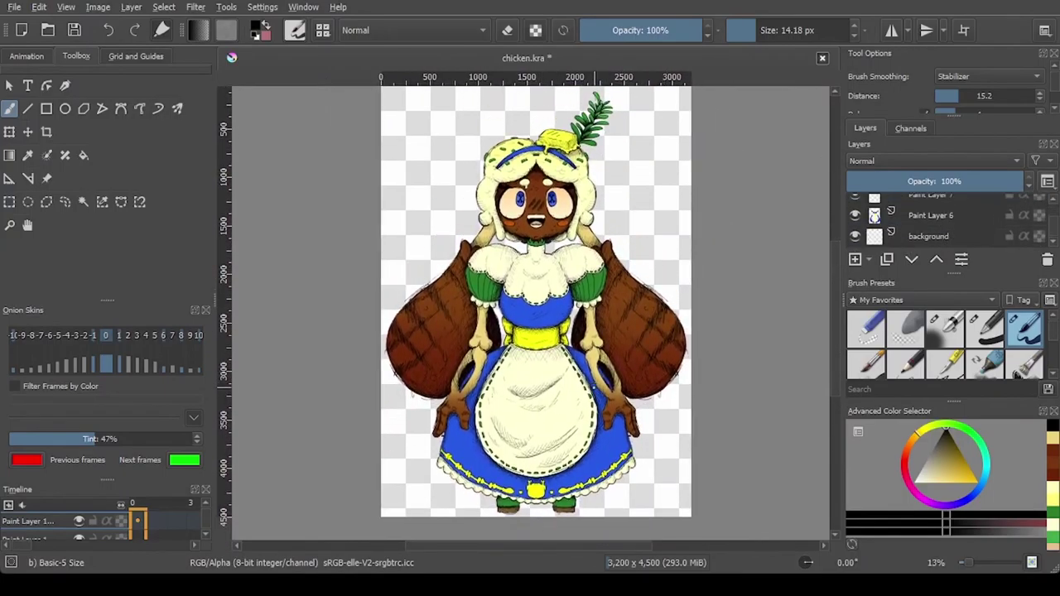
pyautogui.scroll(1, 614, 118)
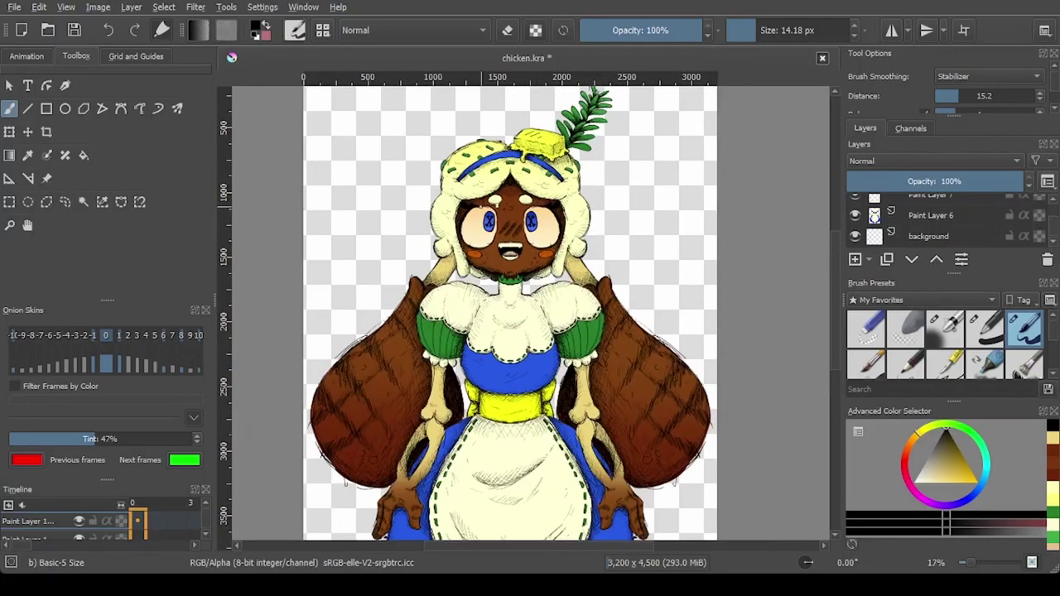
pyautogui.scroll(2, 485, 213)
pyautogui.moveTo(543, 352); pyautogui.dragTo(517, 200)
pyautogui.moveTo(549, 323); pyautogui.dragTo(462, 227)
pyautogui.scroll(-1, 468, 319)
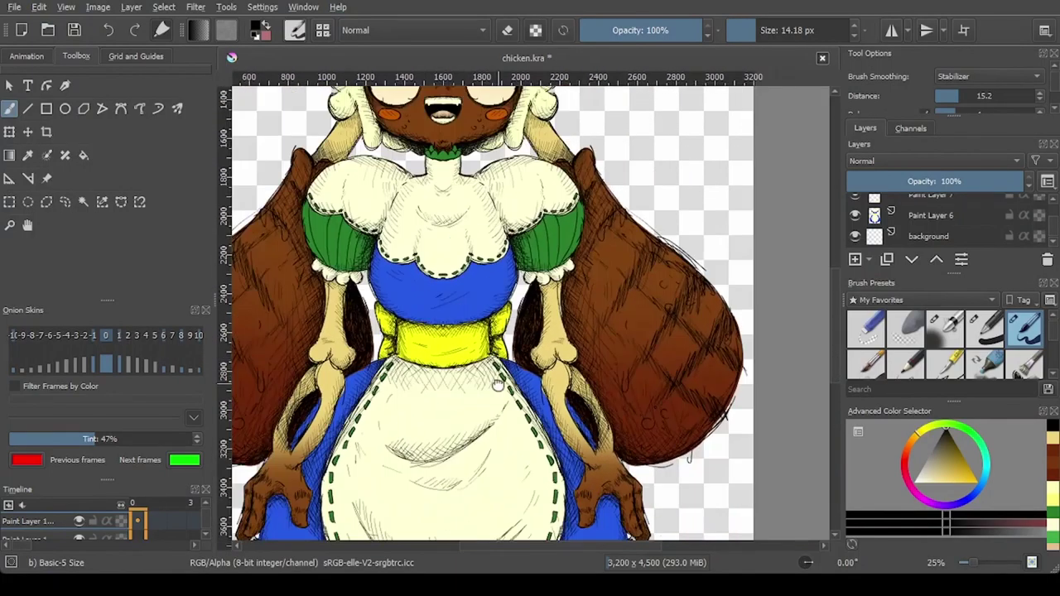
pyautogui.moveTo(501, 375); pyautogui.dragTo(521, 294)
# Step: Make Paint Layer 3 active, sample the tan colour of the arm bone and switch to the Basic-1 brush
pyautogui.scroll(3, 954, 236)
pyautogui.click(954, 236)
pyautogui.scroll(1, 683, 191)
pyautogui.scroll(1, 531, 178)
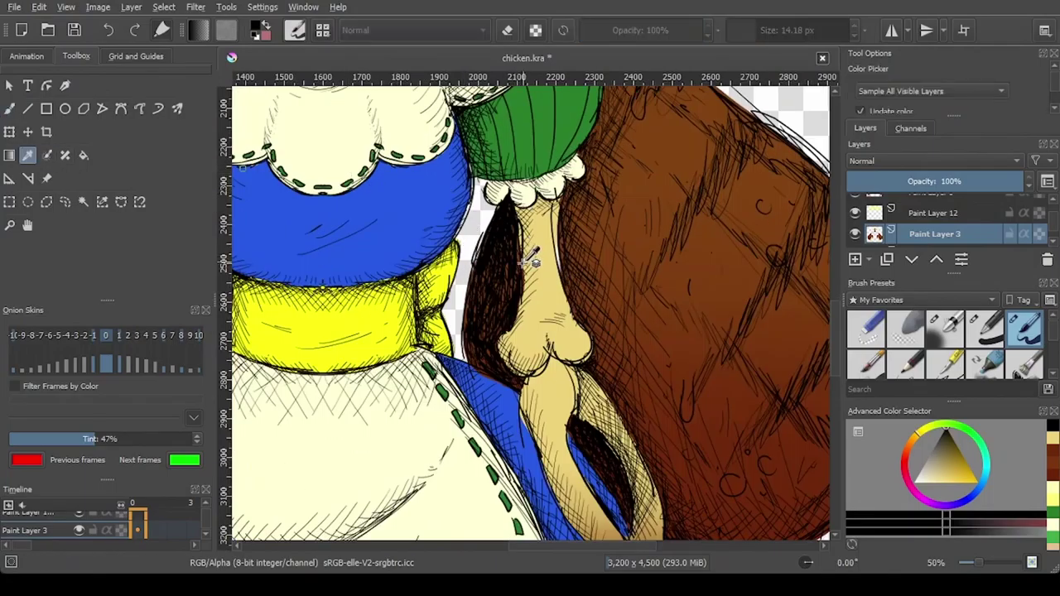
pyautogui.keyDown('ctrl'); pyautogui.click(535, 257); pyautogui.keyUp('ctrl')
pyautogui.scroll(1, 522, 286)
pyautogui.press('/')
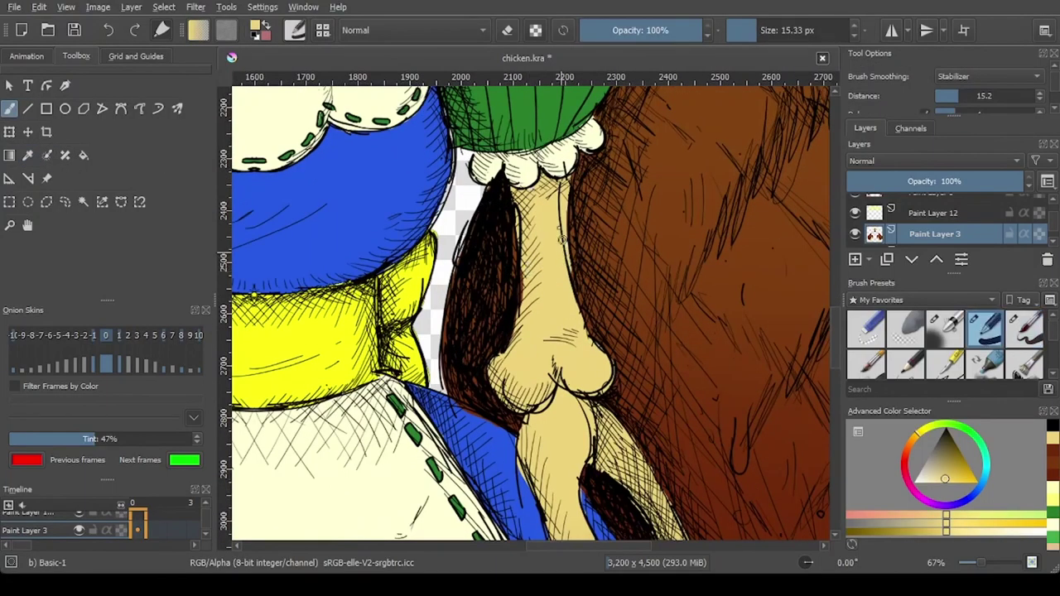
# Step: Examine the arms and upper body up close, then the complete figure, for gaps in the colouring
pyautogui.scroll(-2, 536, 189)
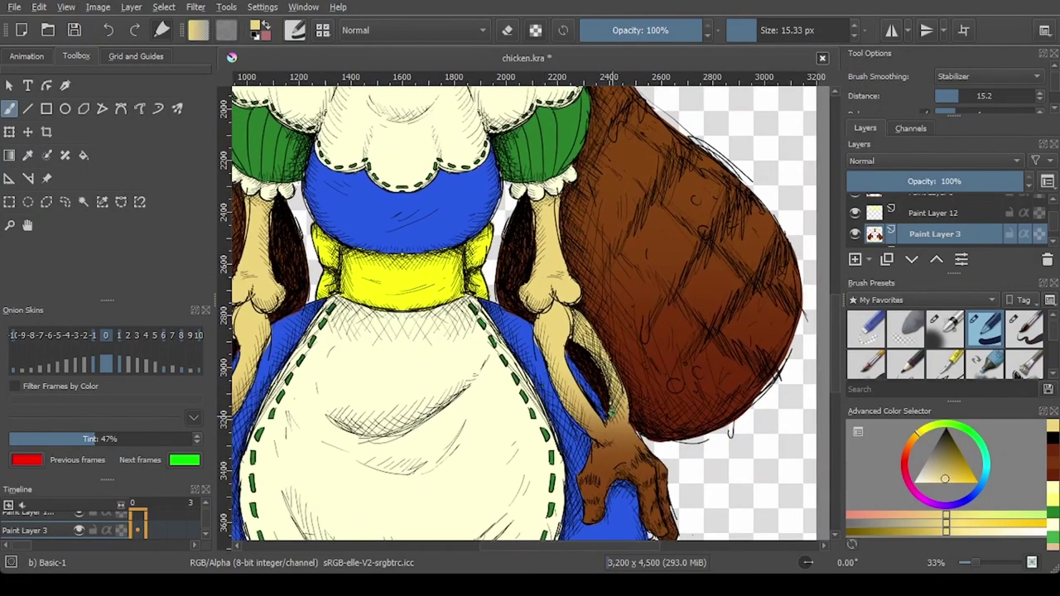
pyautogui.scroll(-4, 610, 412)
pyautogui.scroll(3, 465, 377)
pyautogui.scroll(1, 465, 377)
pyautogui.moveTo(505, 265); pyautogui.dragTo(500, 412)
pyautogui.moveTo(529, 171); pyautogui.dragTo(499, 387)
pyautogui.scroll(-4, 499, 386)
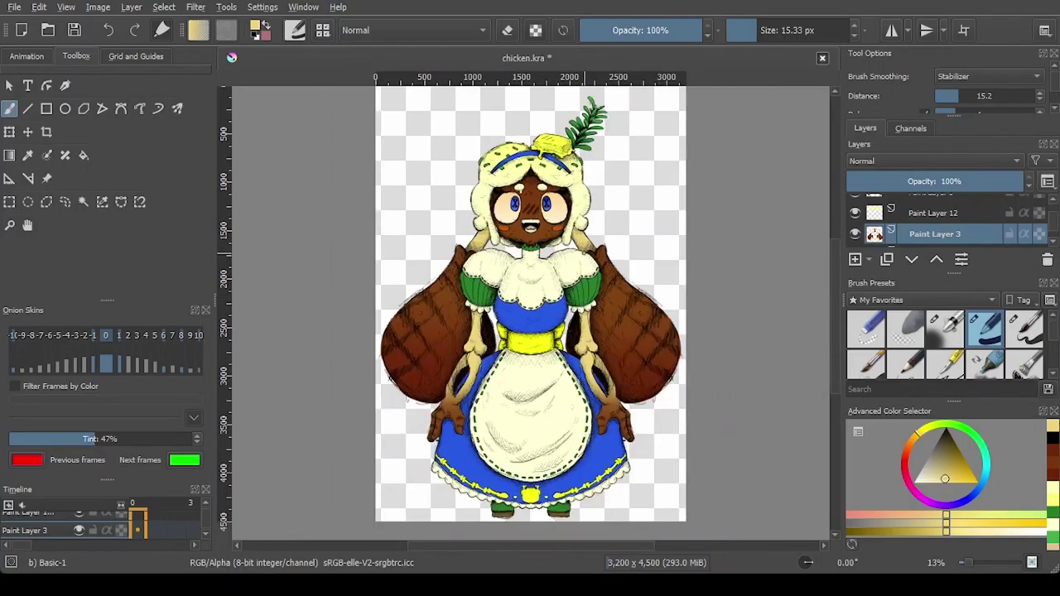